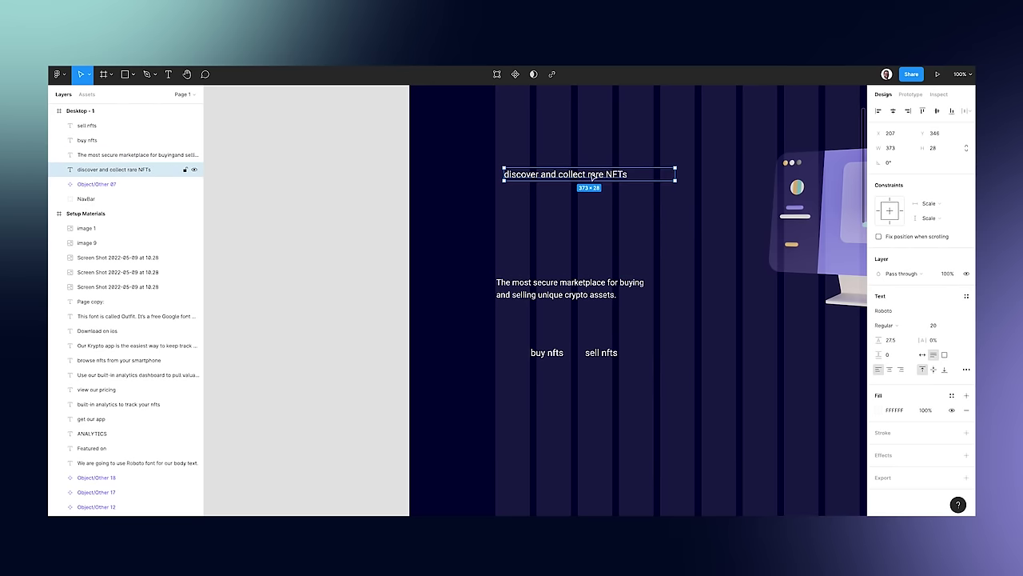
Set the 'Discover and collect rare NFTs' hero heading's line height to 100%.
left_click(566, 175)
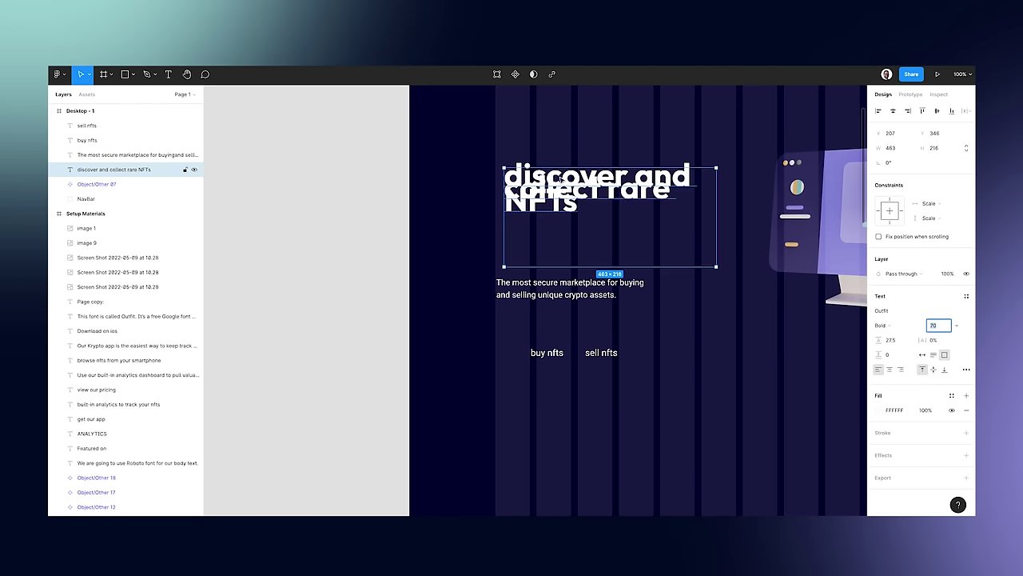
left_click(892, 341)
type("100%")
key("Return")
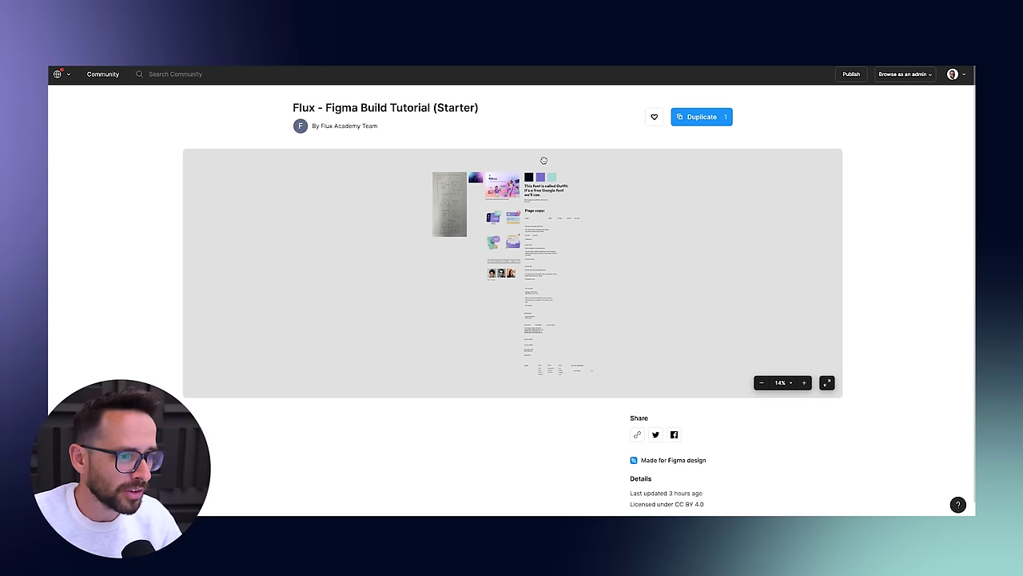
Duplicate the Flux - Figma Build Tutorial (Starter) community file into Drafts.
left_click(701, 117)
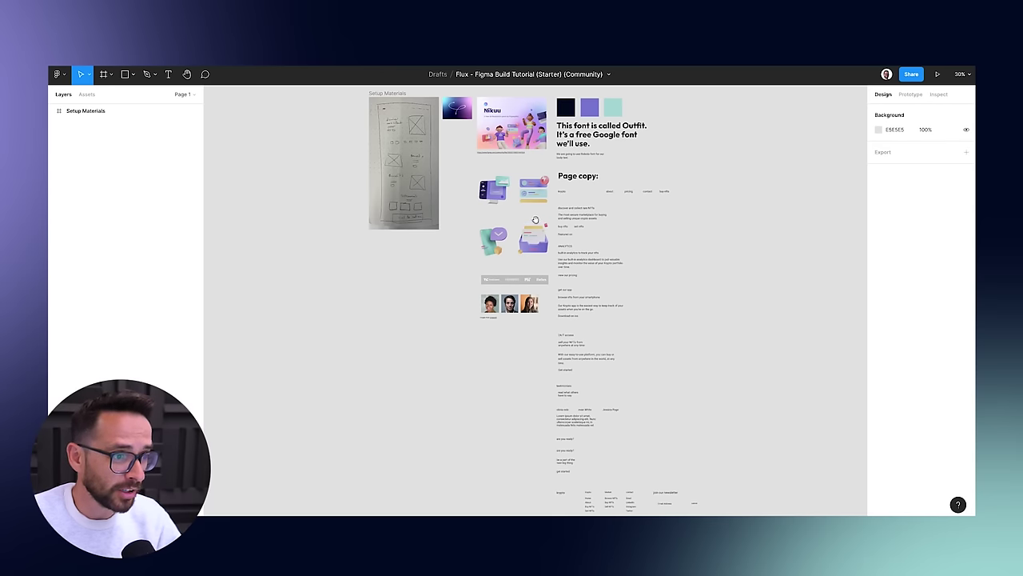
left_click_drag(546, 211, 655, 255)
scroll(655, 255, "right", 10)
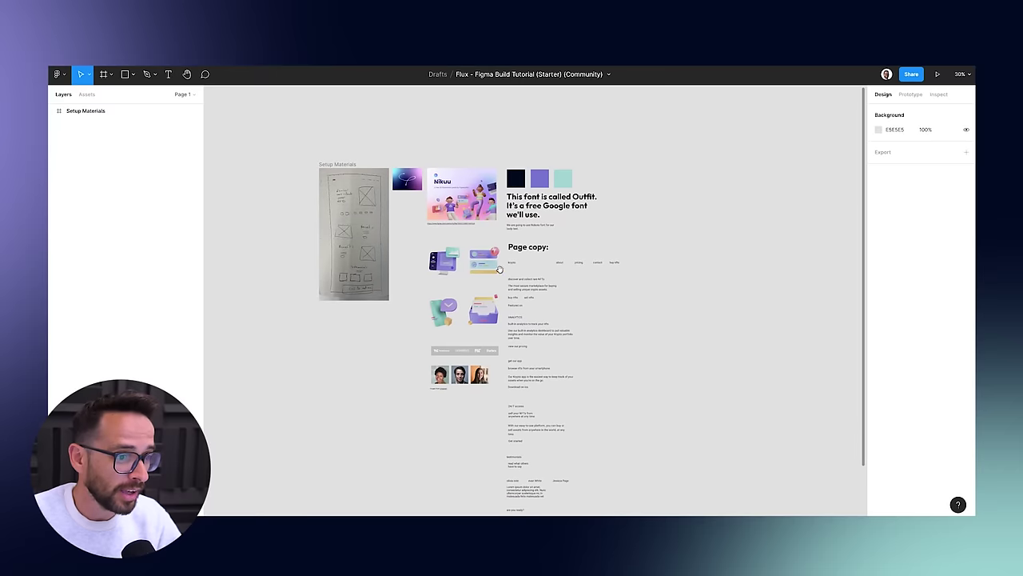
scroll(409, 236, "left", 6)
scroll(414, 232, "left", 5)
scroll(479, 255, "down", 3)
scroll(528, 272, "up", 3)
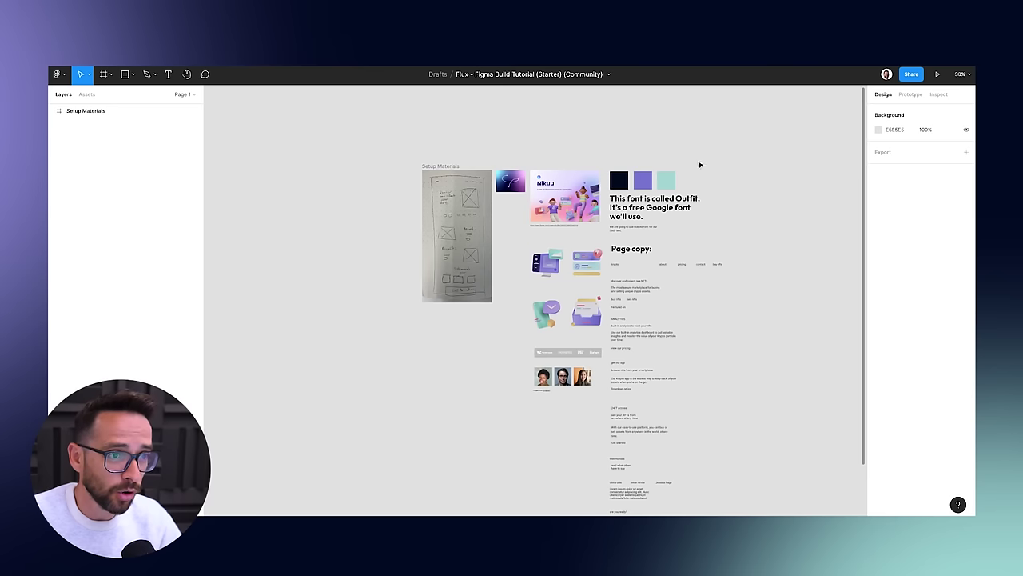
left_click(969, 75)
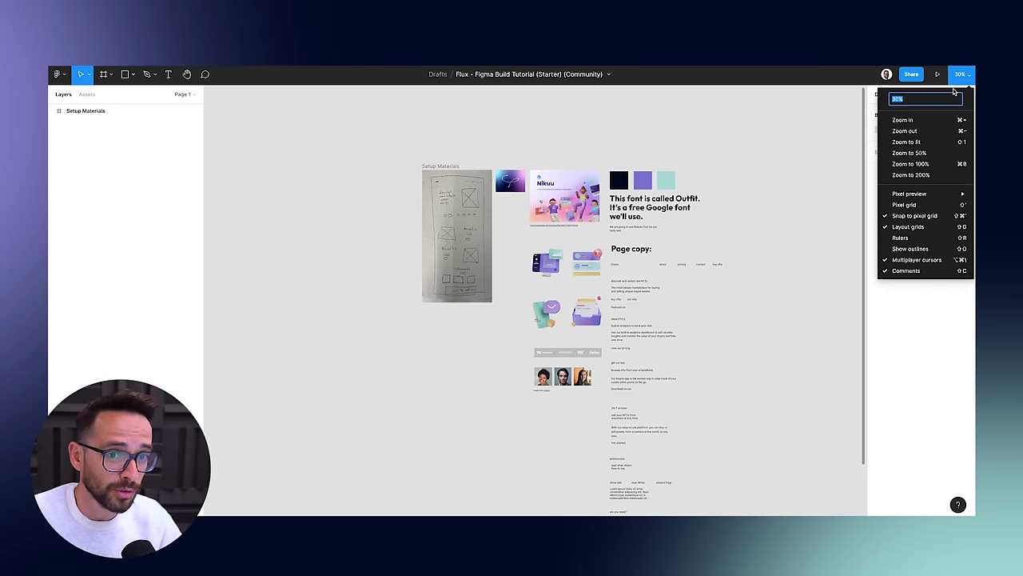
left_click(849, 78)
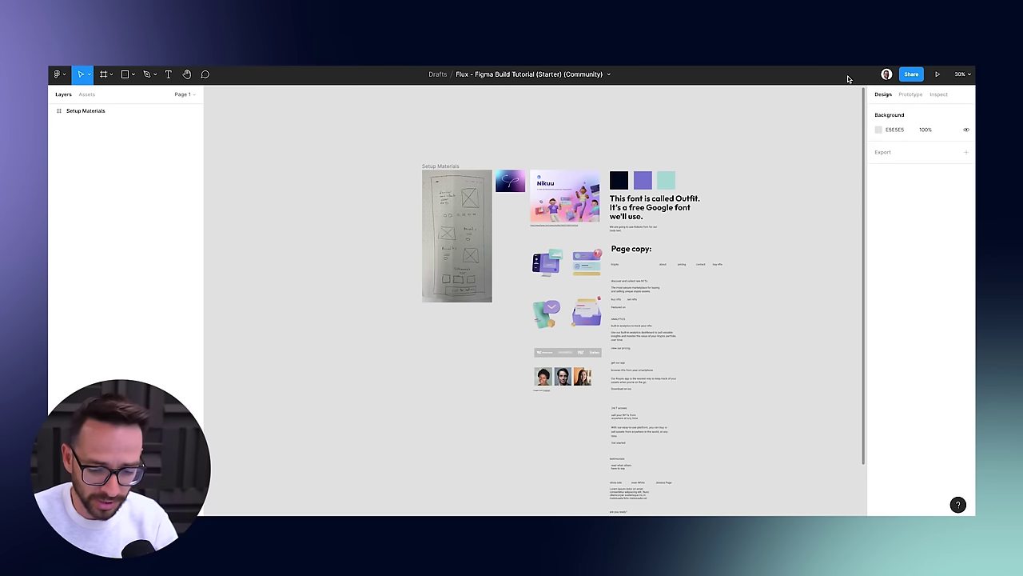
scroll(605, 192, "up", 3)
scroll(605, 192, "down", 3)
scroll(606, 192, "up", 3)
scroll(656, 205, "down", 3)
scroll(655, 240, "up", 4)
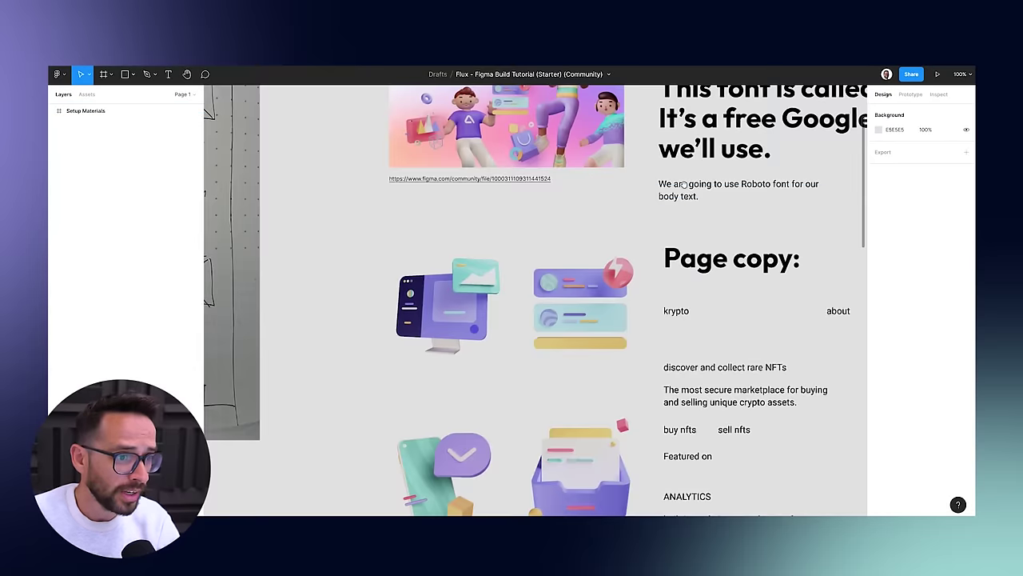
scroll(528, 315, "down", 2)
scroll(660, 325, "up", 3)
scroll(660, 326, "left", 5)
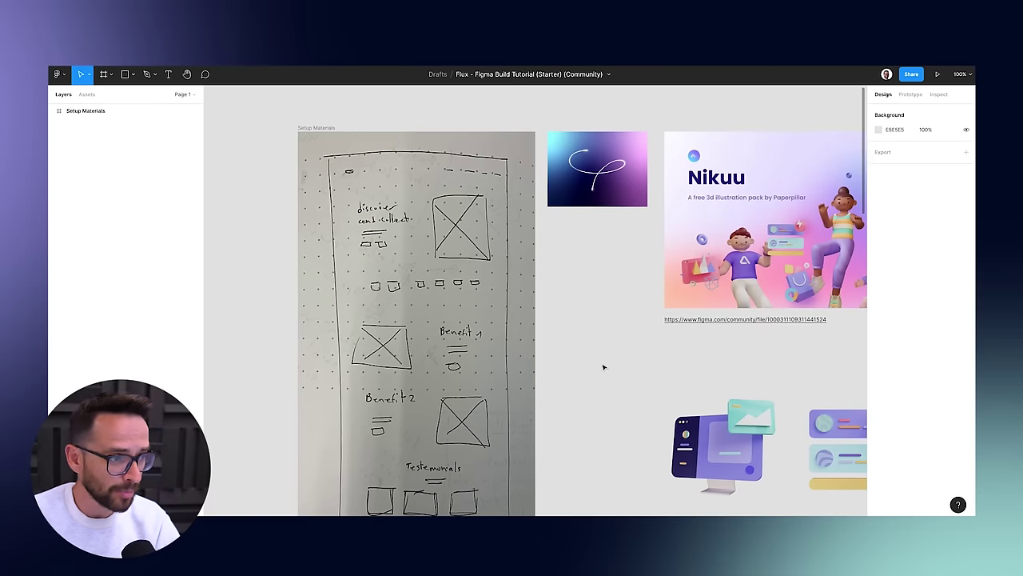
scroll(635, 291, "left", 3)
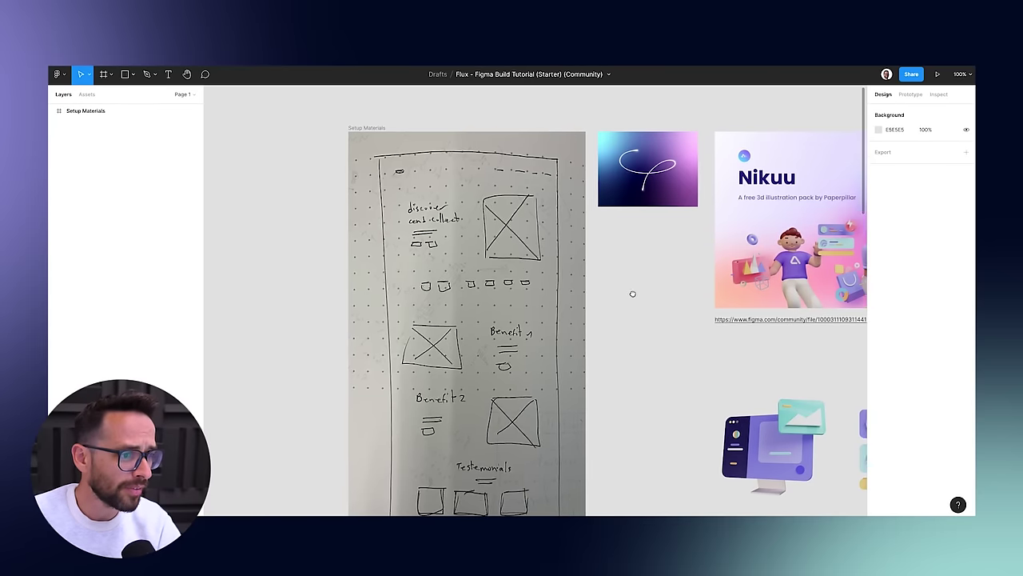
scroll(464, 226, "down", 2)
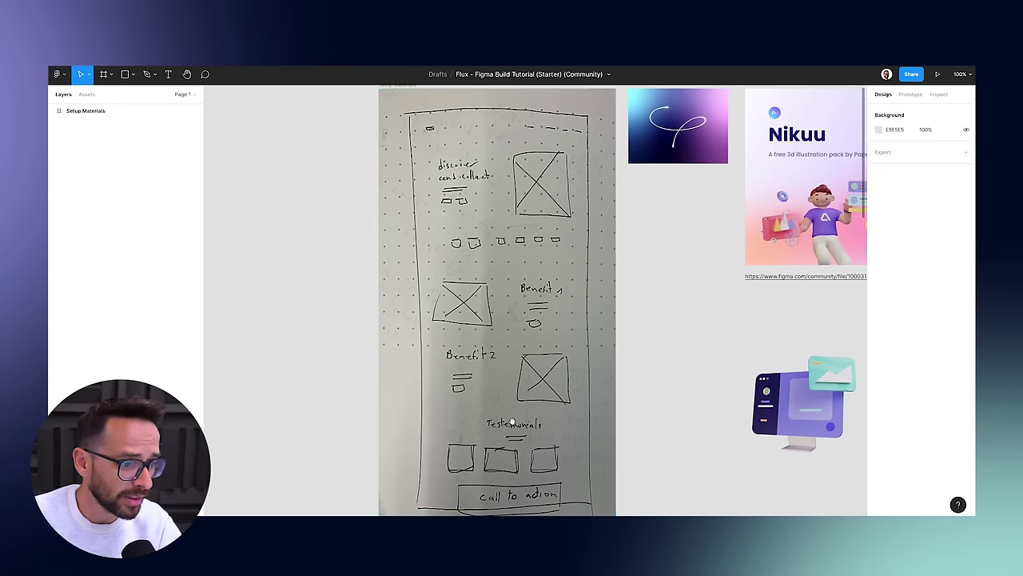
scroll(528, 160, "down", 3)
scroll(549, 142, "up", 6)
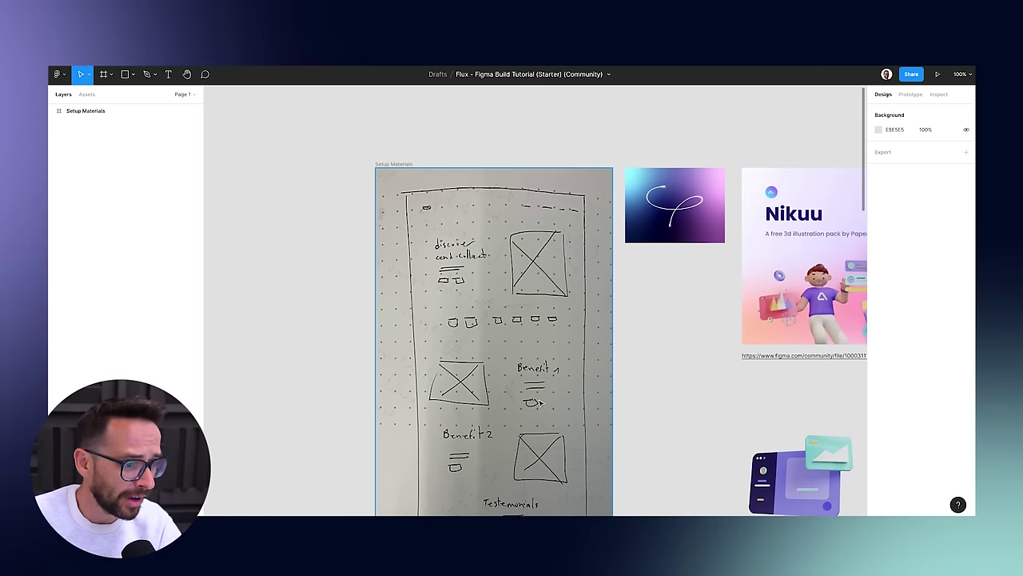
left_click_drag(646, 361, 482, 341)
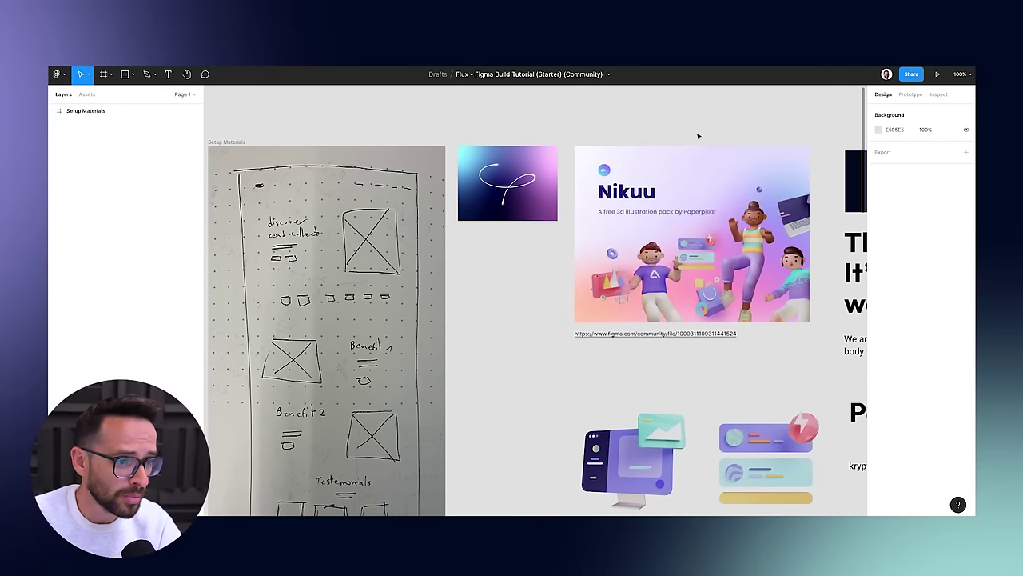
left_click_drag(699, 133, 640, 135)
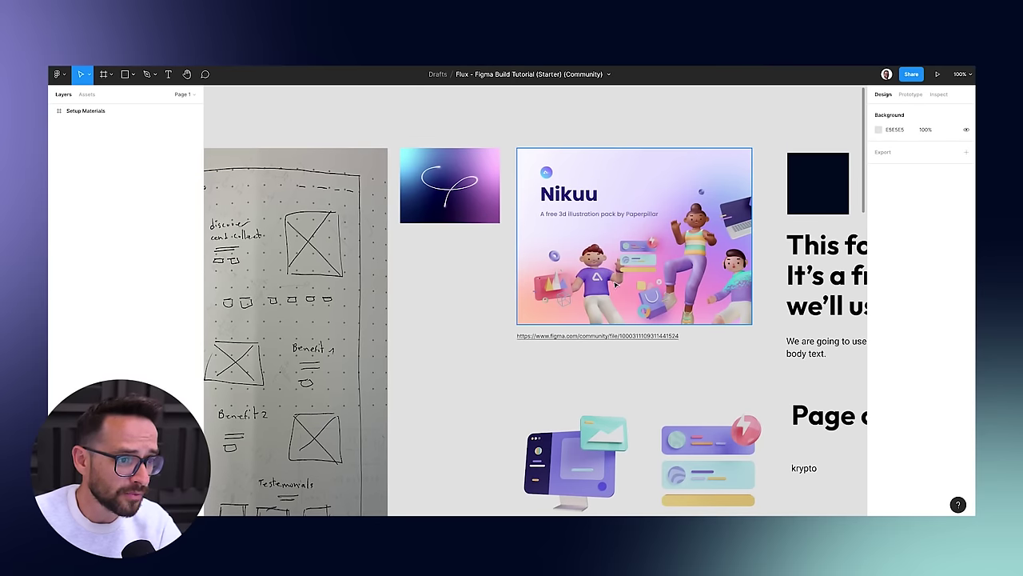
double_click(551, 336)
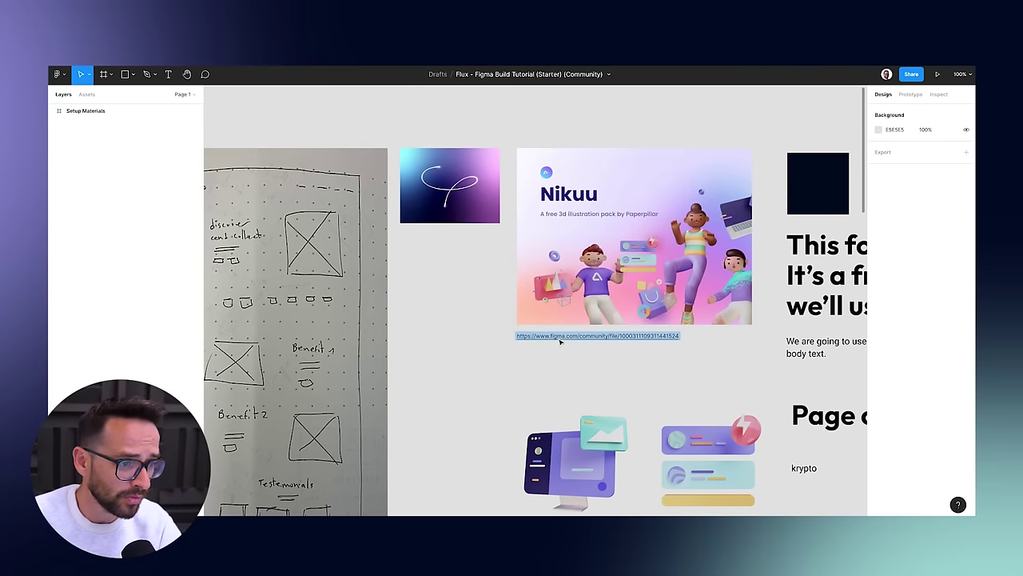
scroll(682, 356, "right", 3)
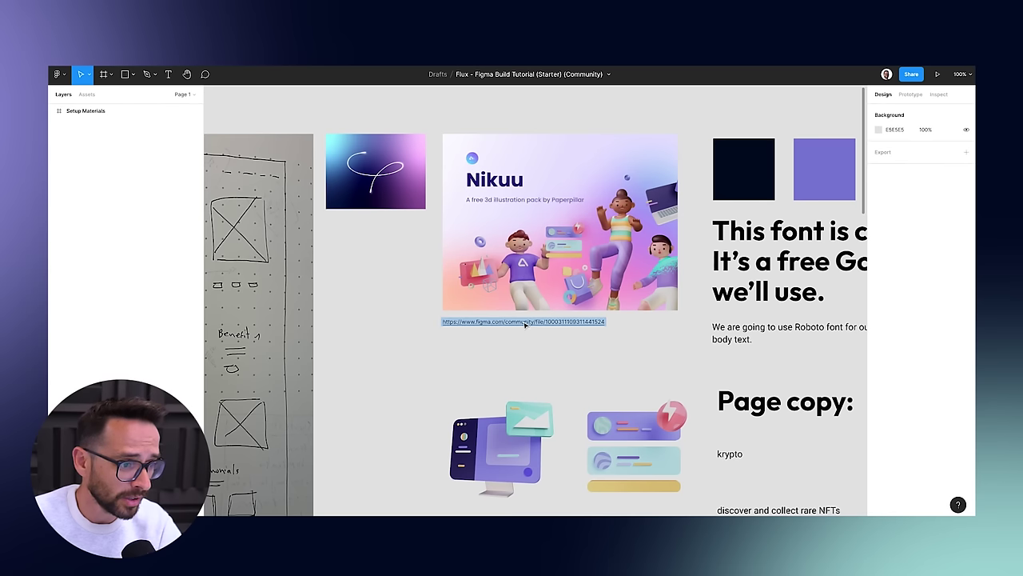
mouse_move(480, 320)
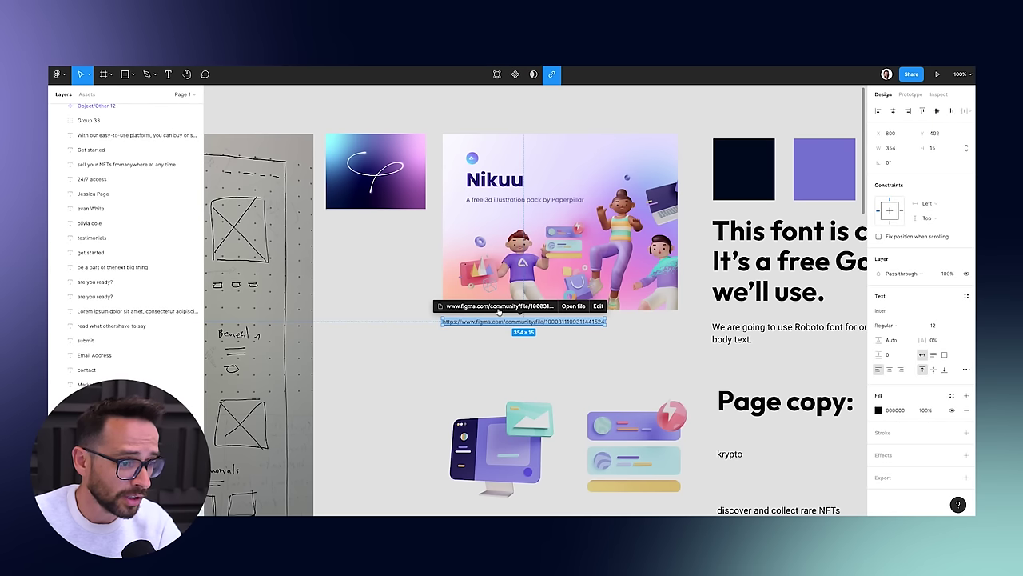
left_click(568, 383)
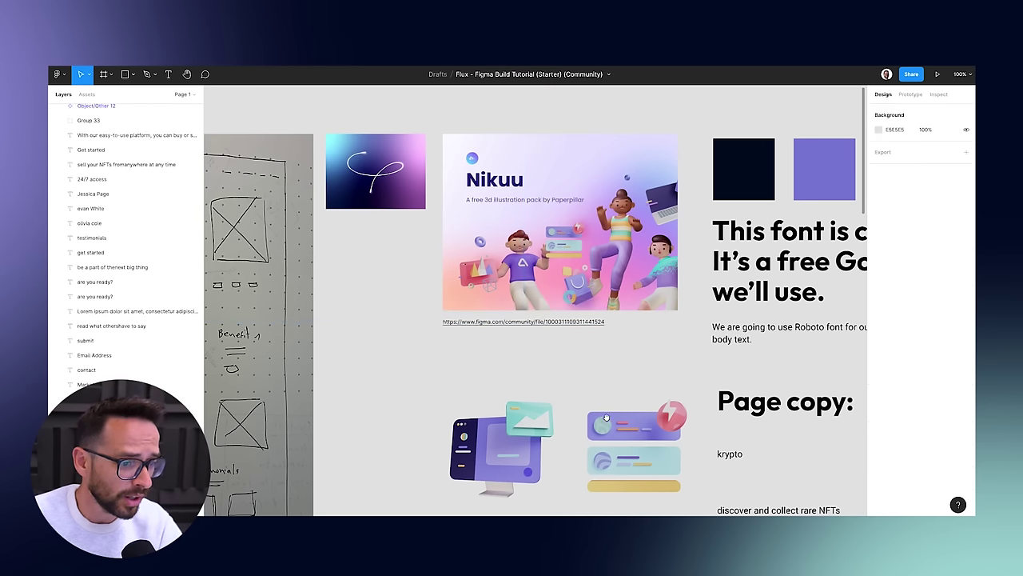
scroll(627, 351, "down", 5)
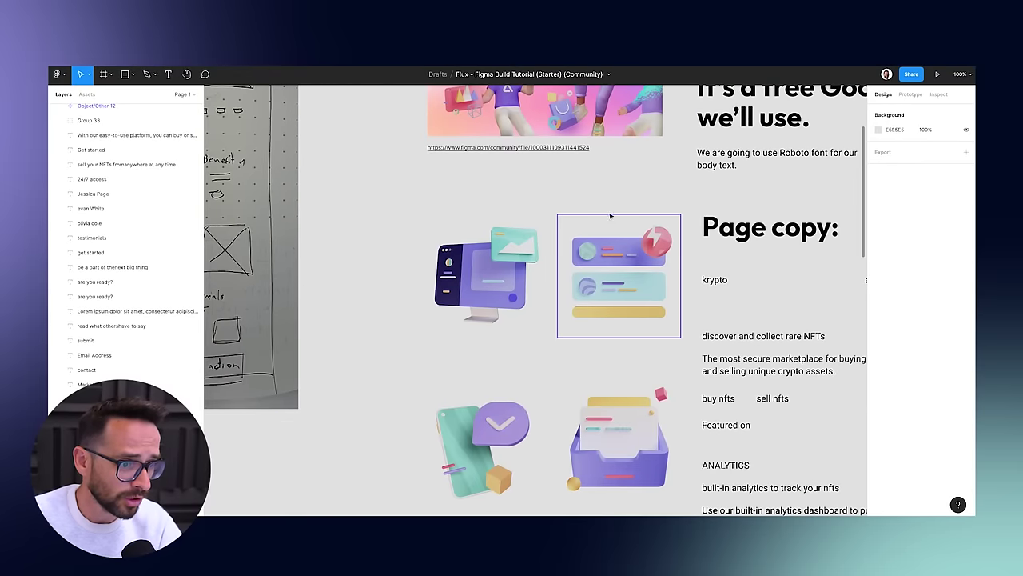
left_click_drag(608, 173, 440, 313)
left_click_drag(515, 190, 485, 241)
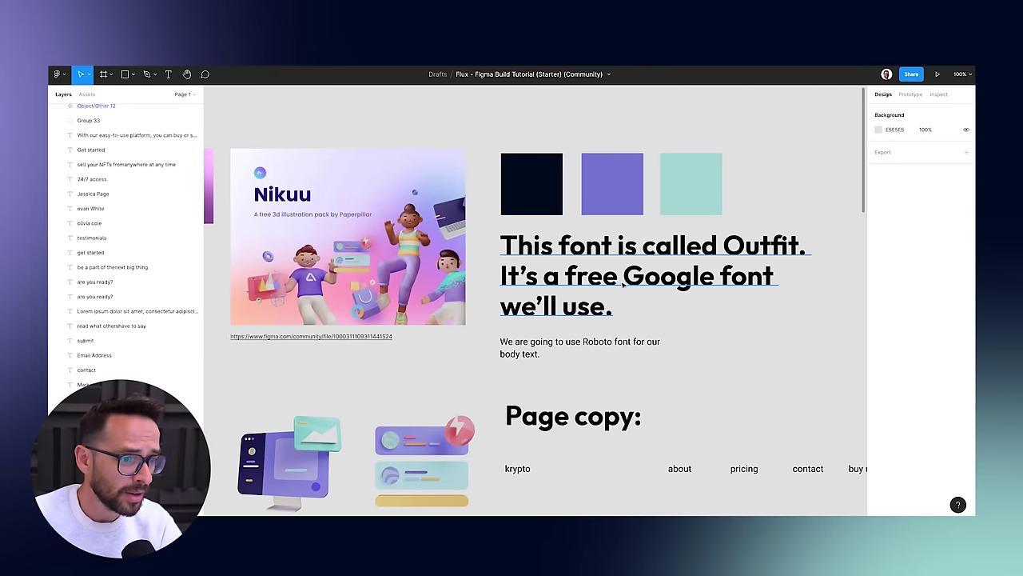
left_click(565, 269)
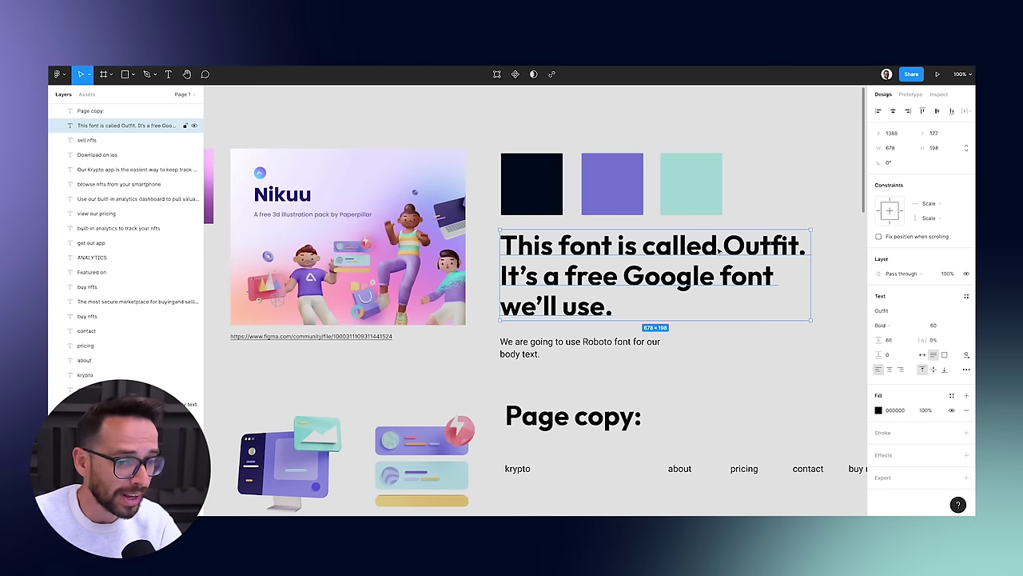
left_click(557, 342)
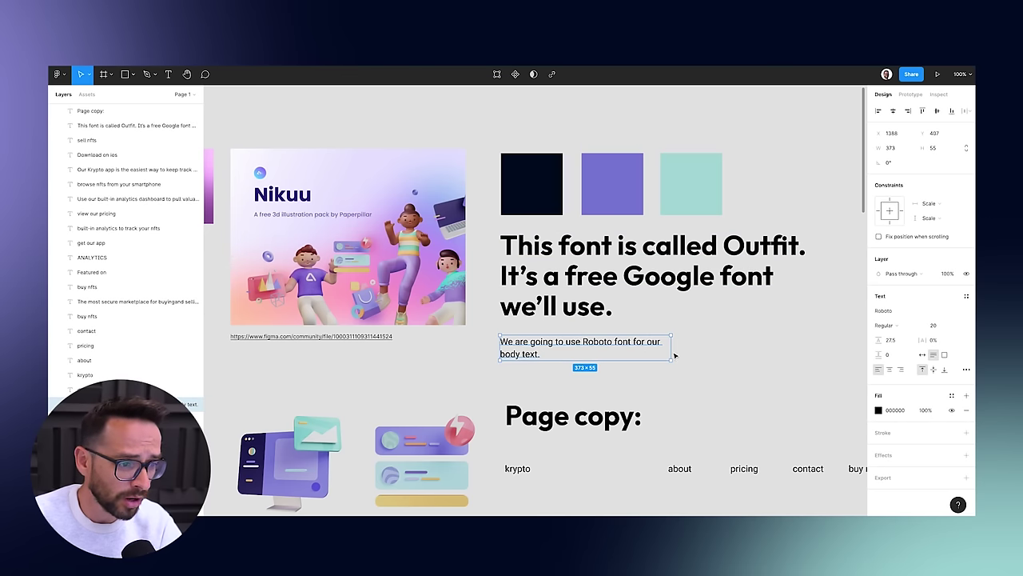
scroll(733, 396, "down", 10)
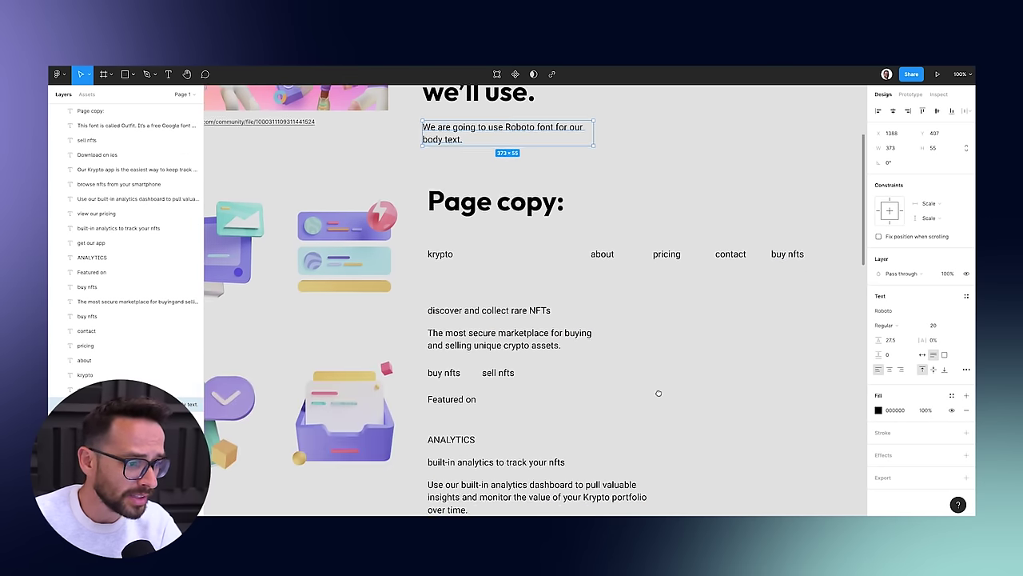
scroll(623, 203, "up", 8)
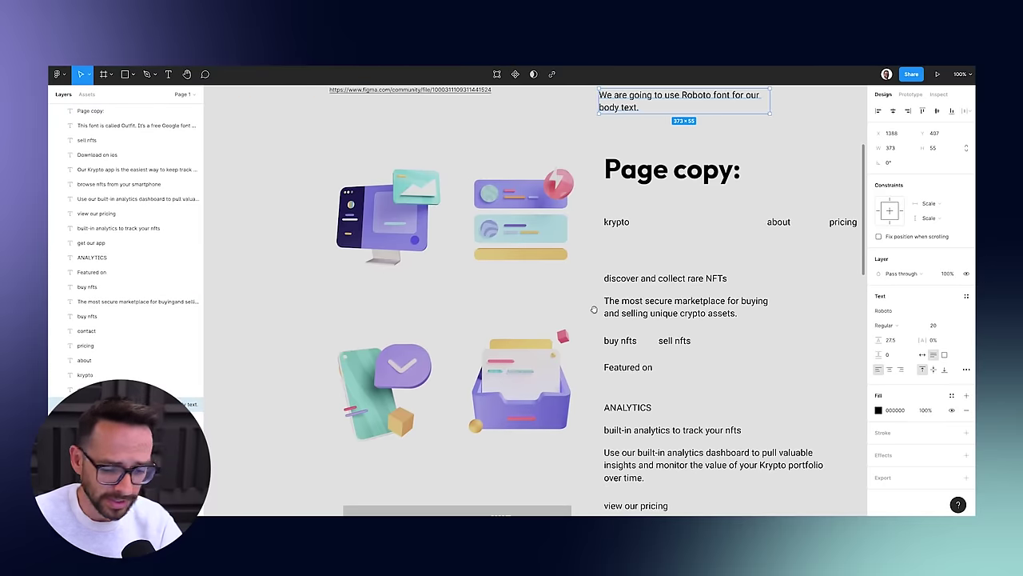
key("shift+1")
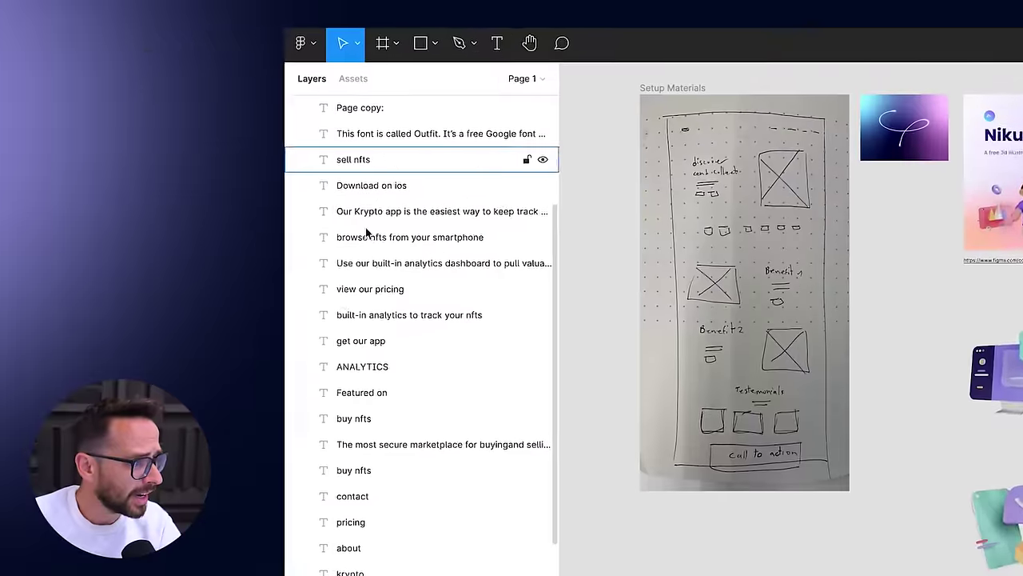
scroll(518, 354, "up", 5)
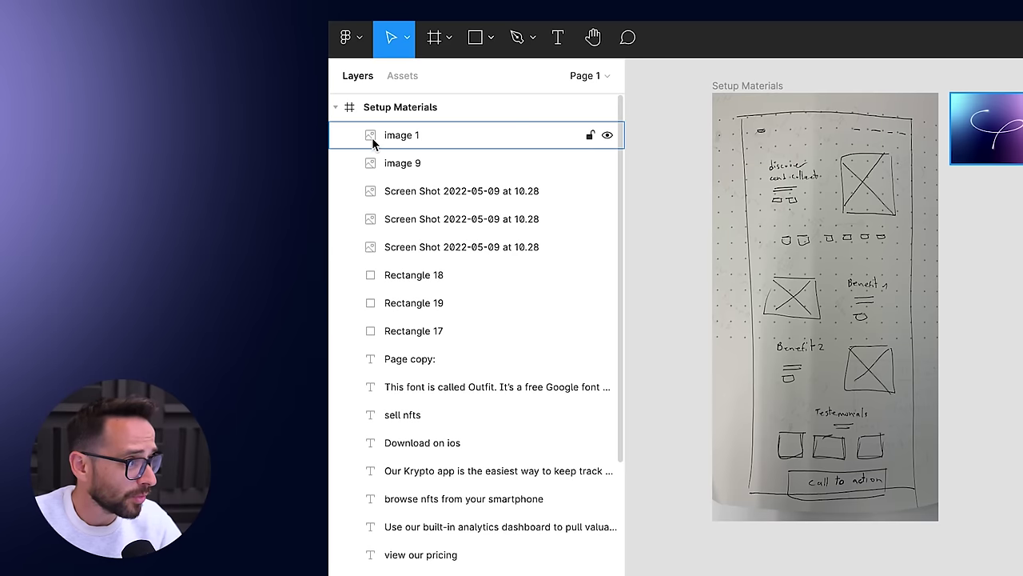
left_click(370, 278)
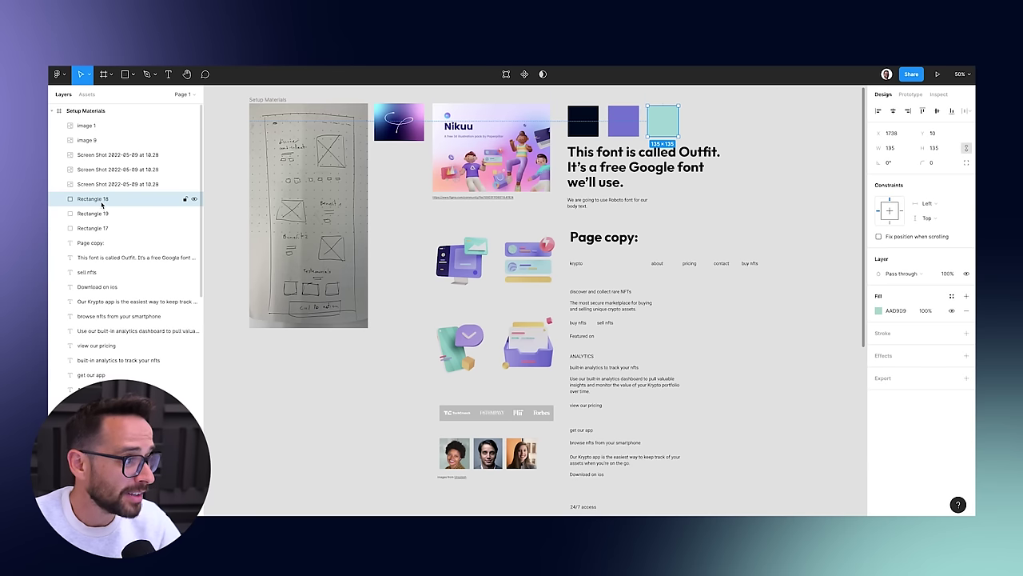
Delete the three colour swatch squares (Rectangles 17, 18, 19) from Setup Materials.
left_click_drag(662, 124, 603, 142)
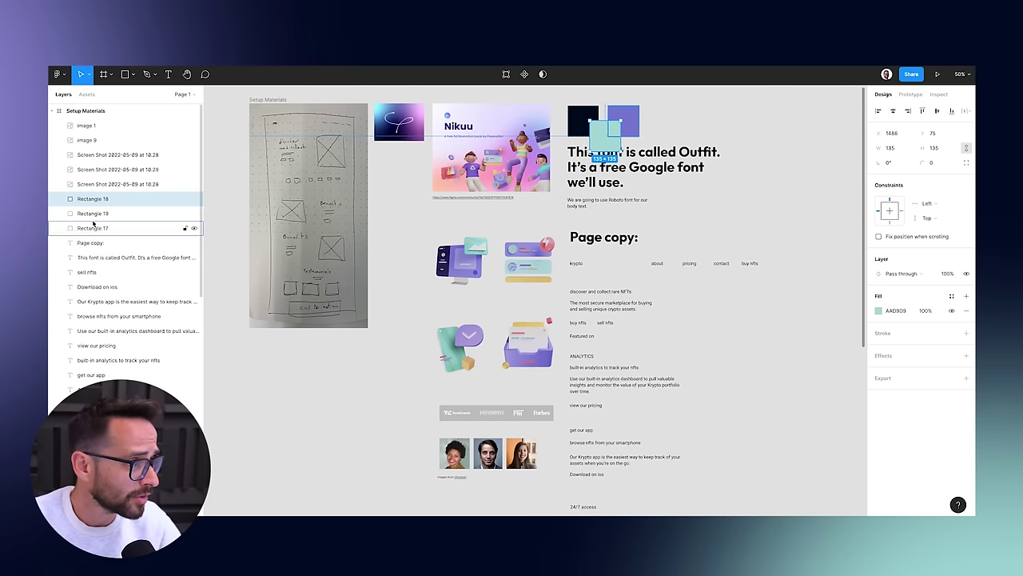
left_click_drag(95, 200, 96, 234)
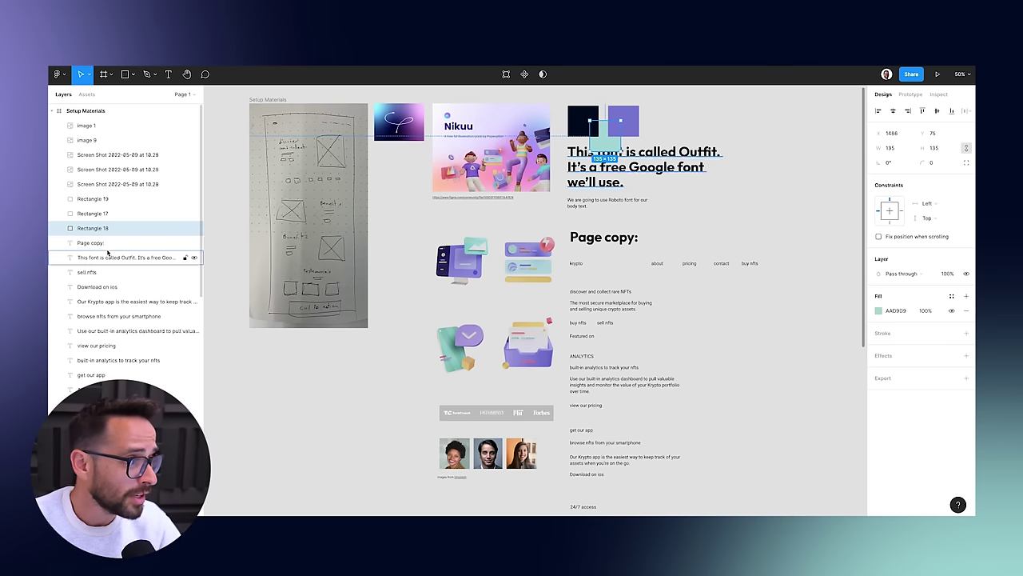
left_click_drag(101, 230, 104, 198)
mouse_move(608, 131)
left_mouse_down()
mouse_move(666, 116)
mouse_move(587, 122)
mouse_move(723, 202)
mouse_move(619, 165)
mouse_move(605, 117)
left_mouse_up()
key("Delete")
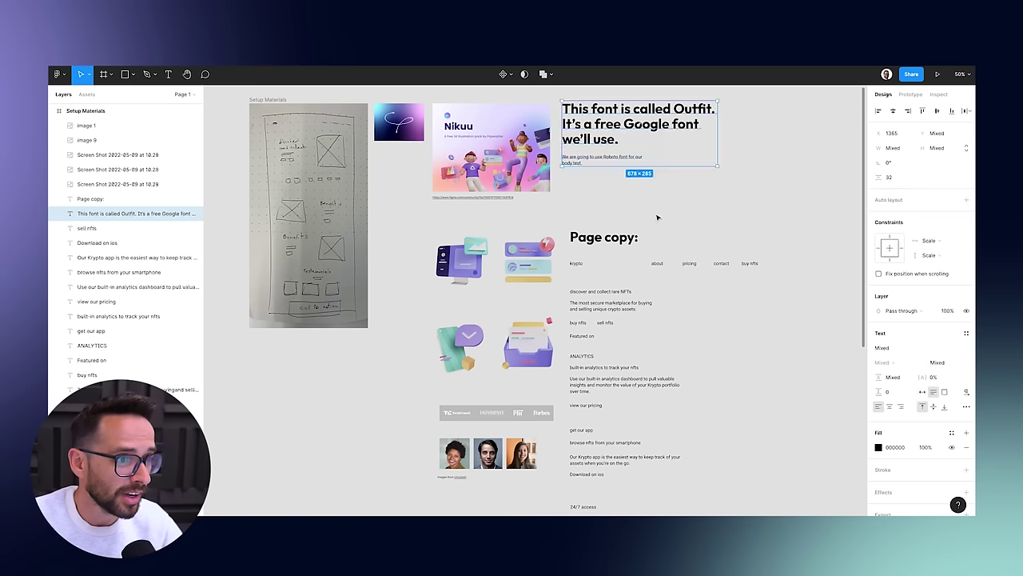
left_click(556, 152)
scroll(338, 161, "up", 2)
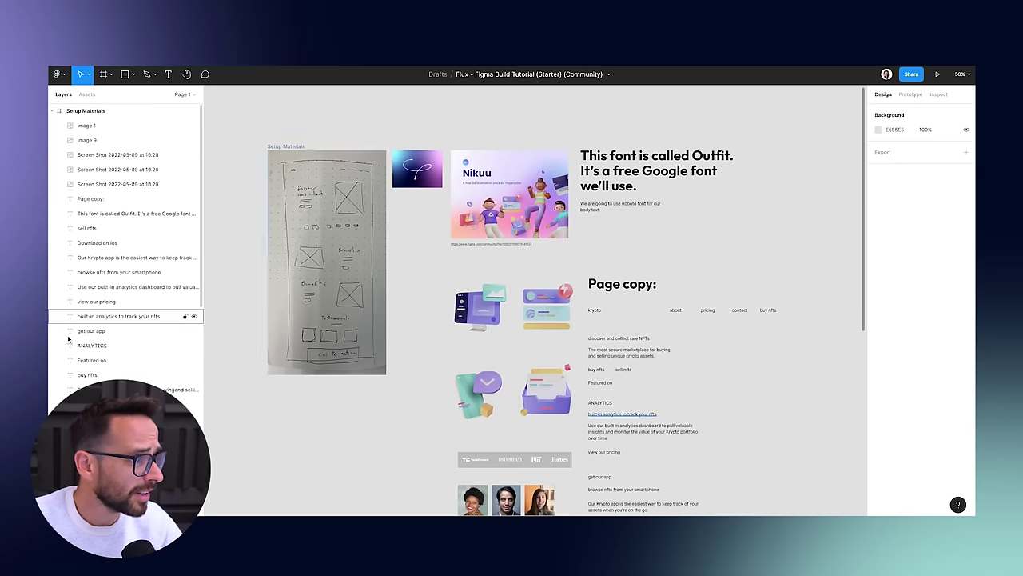
left_click(53, 111)
left_click(52, 111)
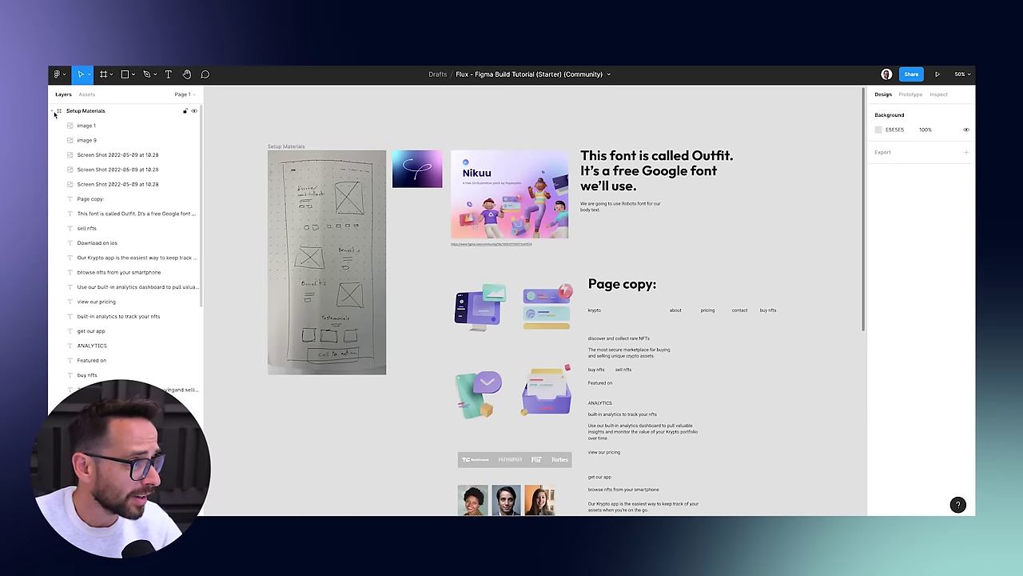
left_click(53, 112)
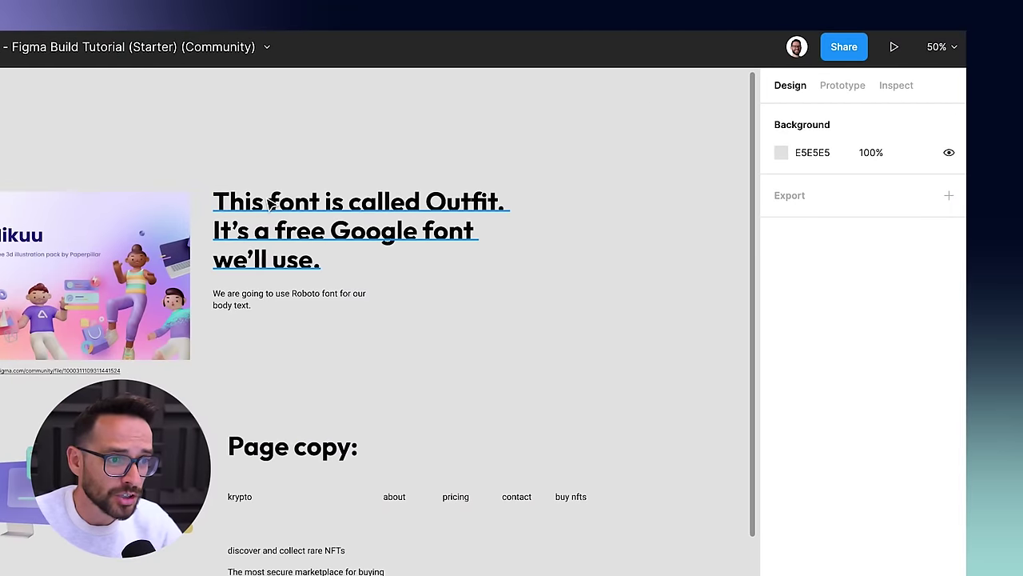
left_click(303, 217)
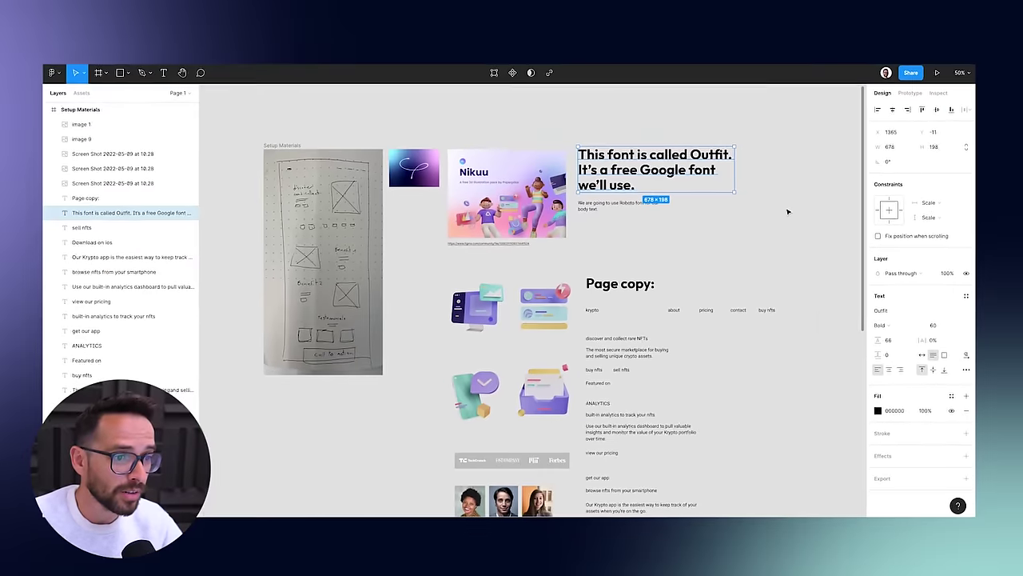
left_click(788, 212)
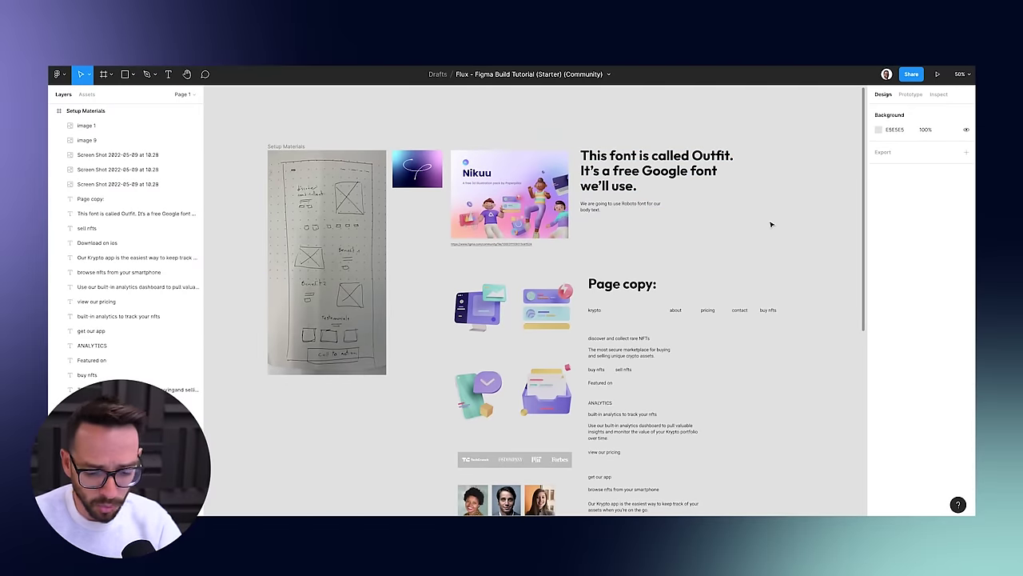
Create a Desktop 1440×1024 frame from the Frame tool presets beside the setup materials.
scroll(771, 224, "down", 5)
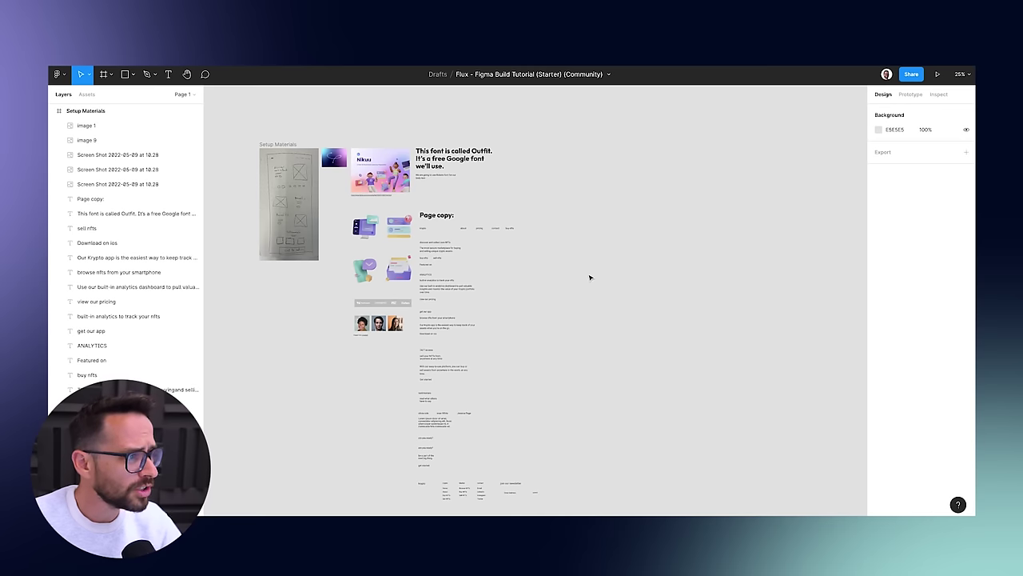
left_click_drag(570, 266, 558, 252)
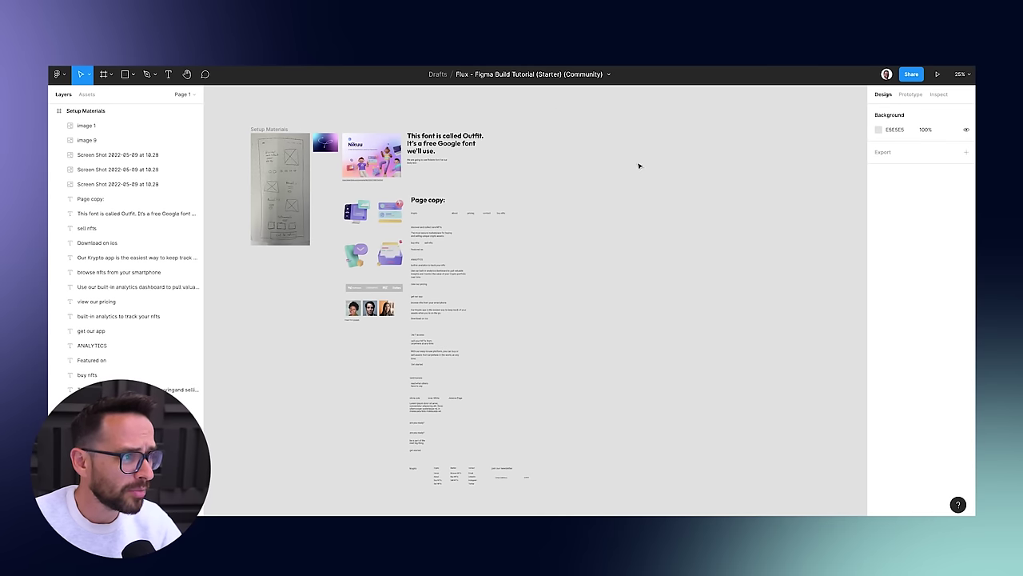
left_click(105, 78)
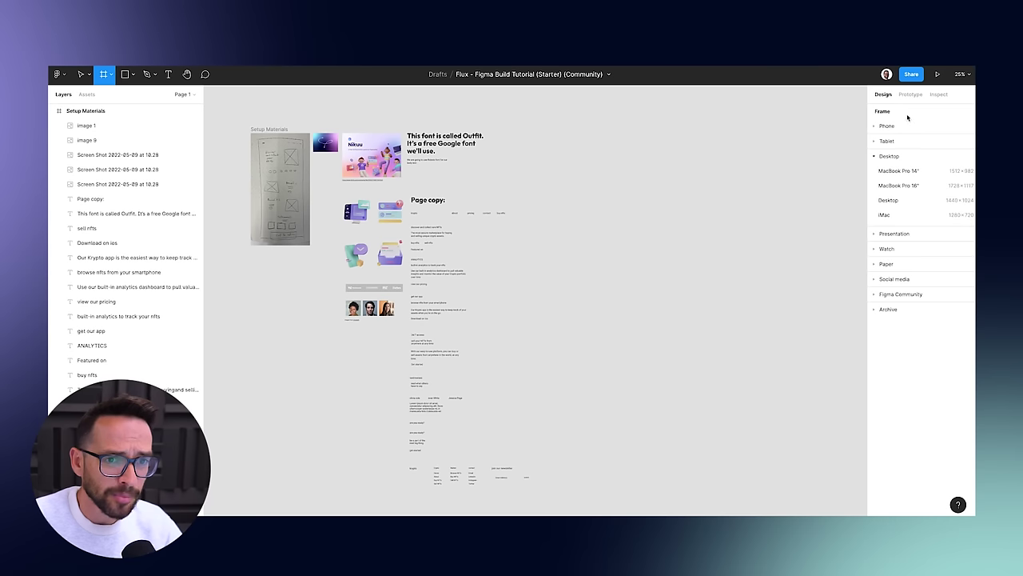
left_click(880, 126)
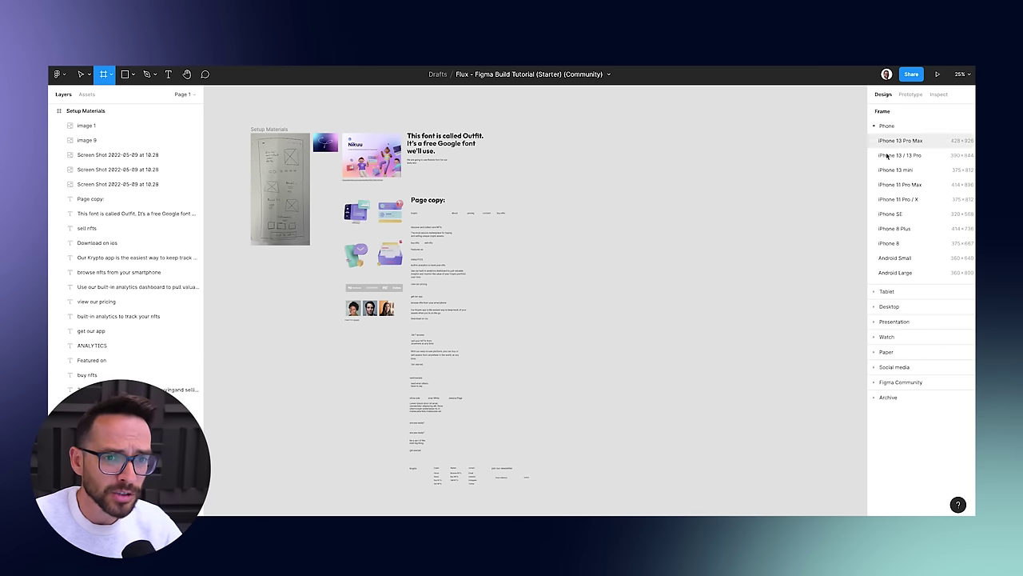
left_click(878, 125)
left_click(876, 141)
left_click(876, 141)
left_click(876, 158)
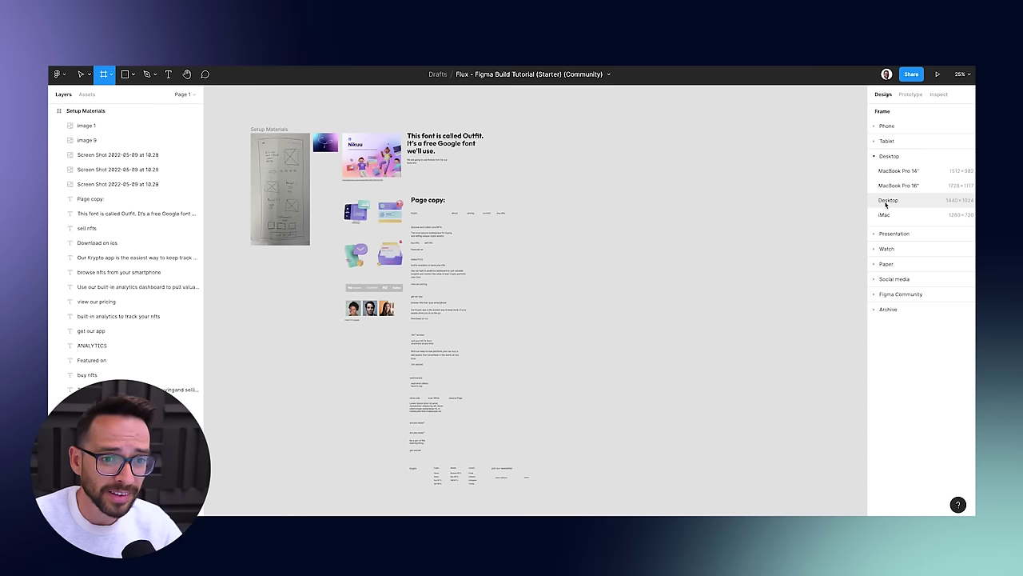
left_click(889, 202)
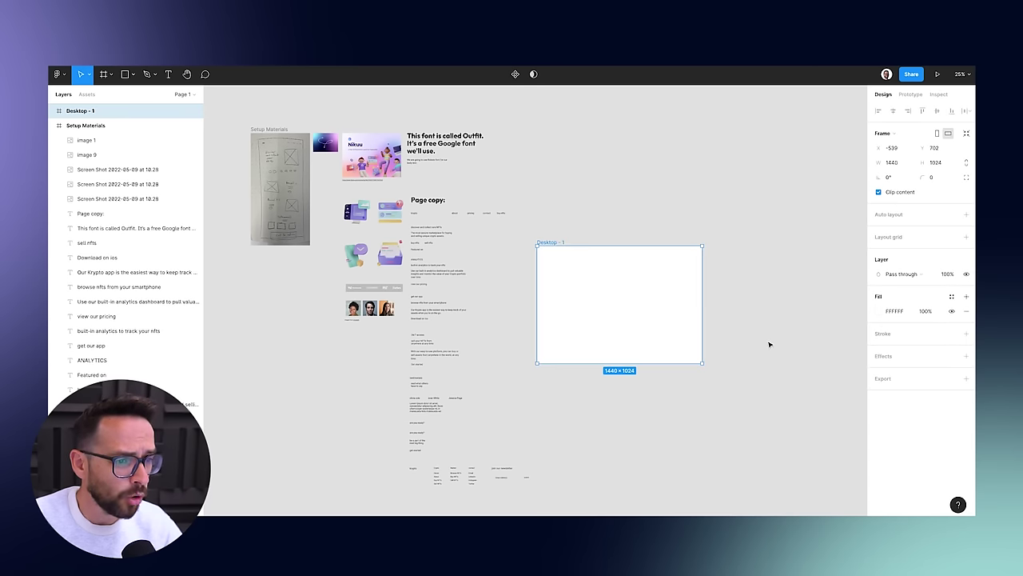
Align Desktop - 1's top with Setup Materials and lengthen it to about 1440×3355.
left_click_drag(560, 242, 579, 132)
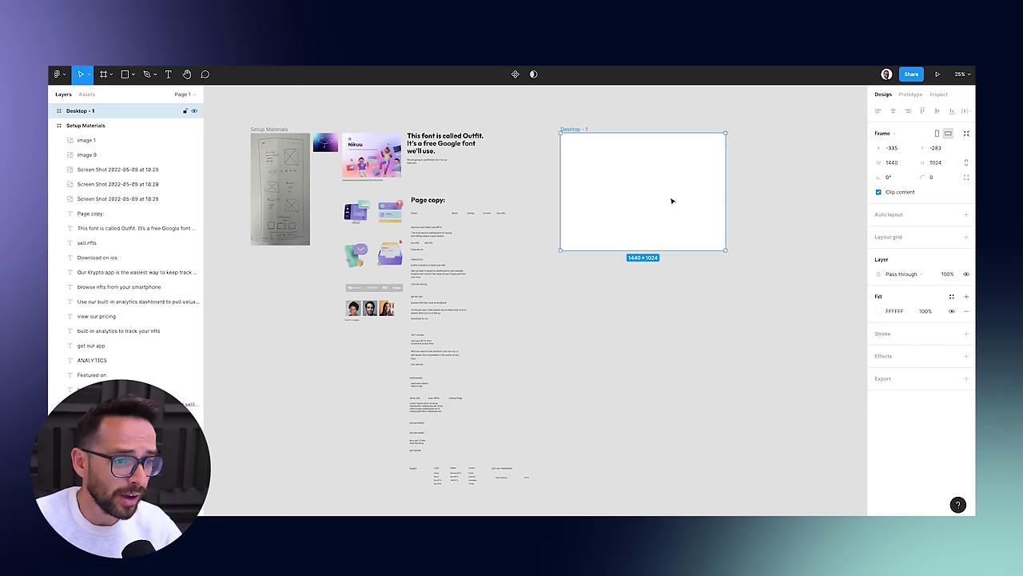
scroll(761, 200, "right", 3)
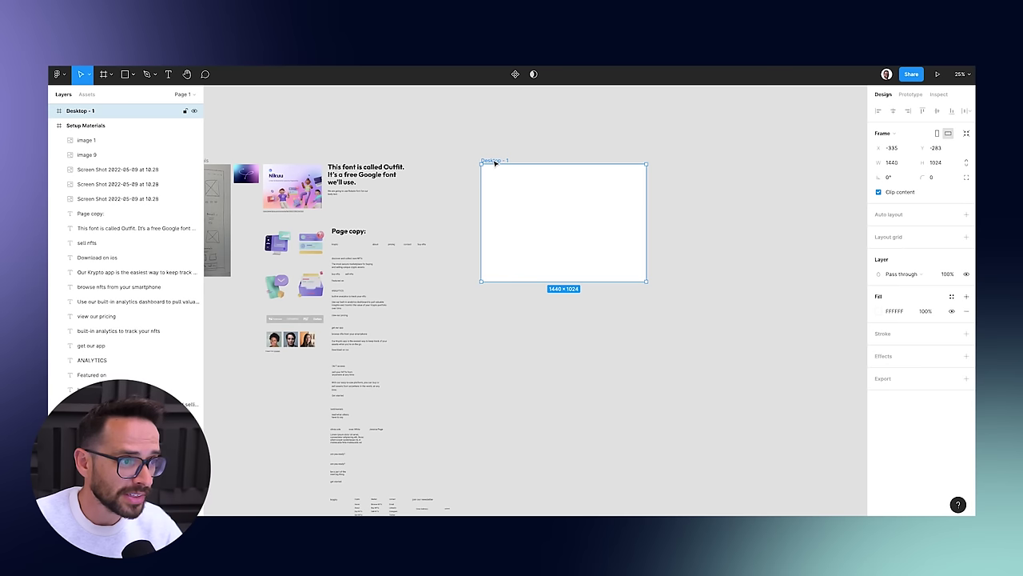
left_click_drag(578, 280, 570, 446)
scroll(608, 310, "down", 3)
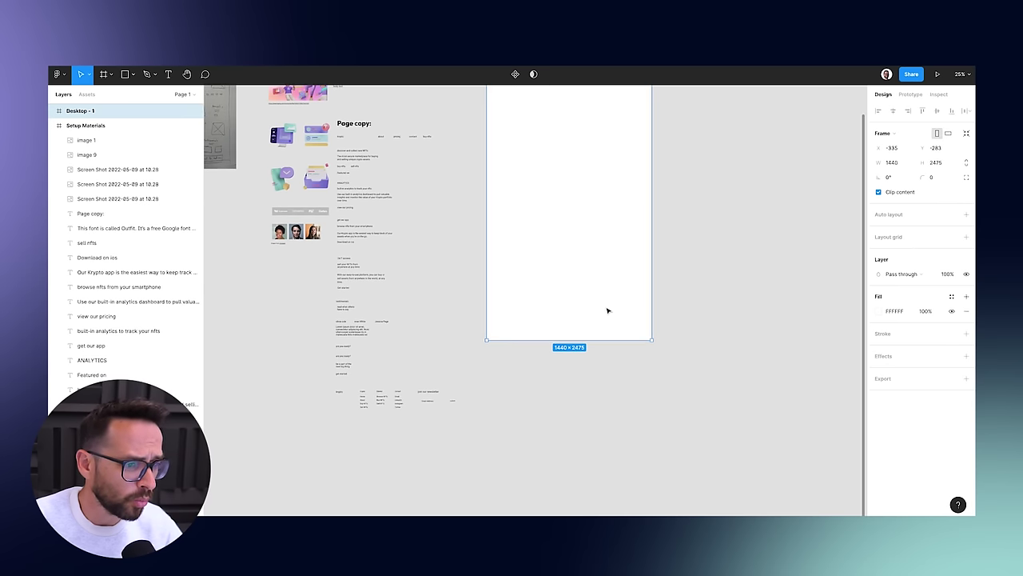
left_click_drag(554, 339, 548, 436)
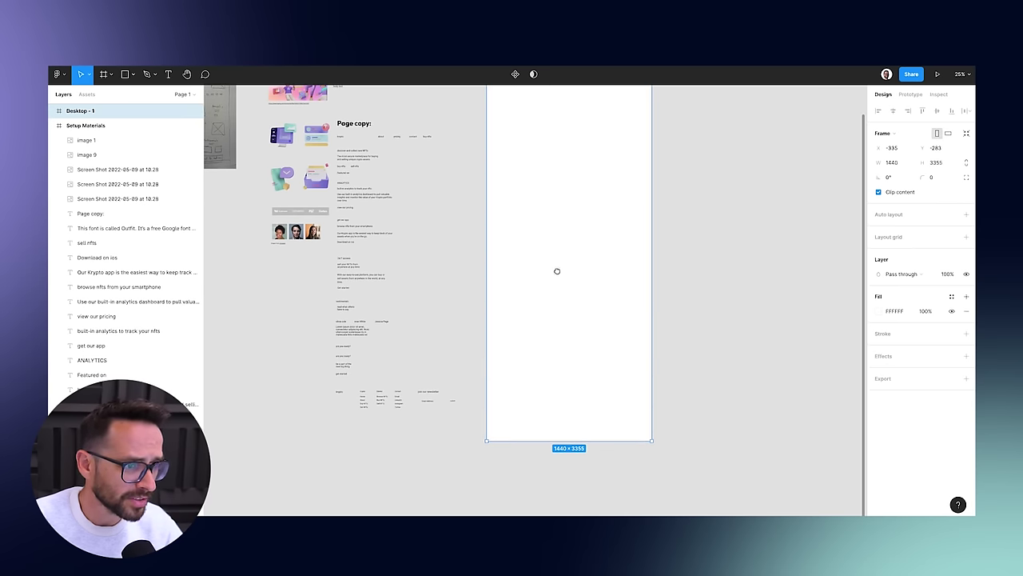
scroll(603, 285, "up", 4)
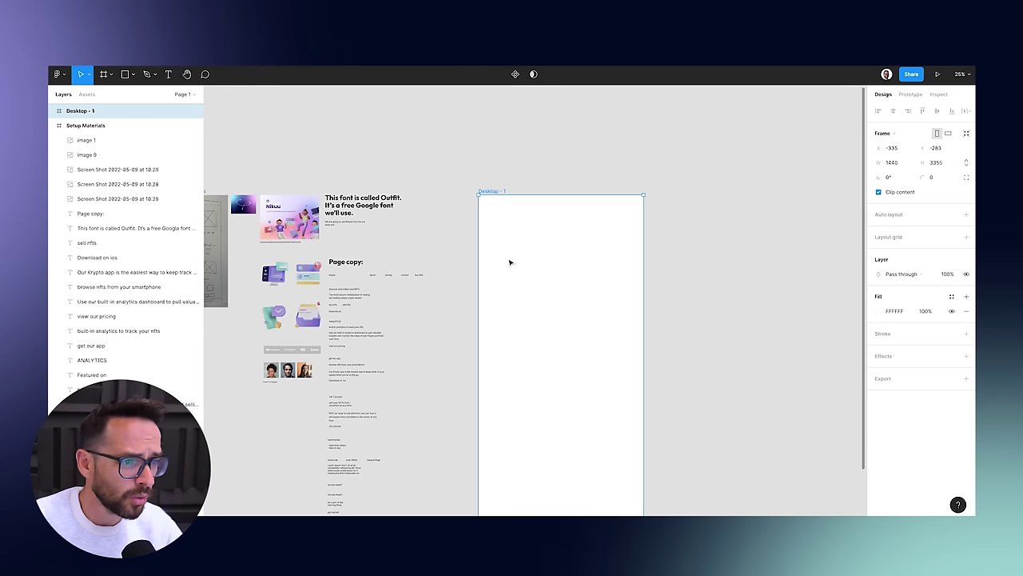
scroll(450, 208, "down", 2)
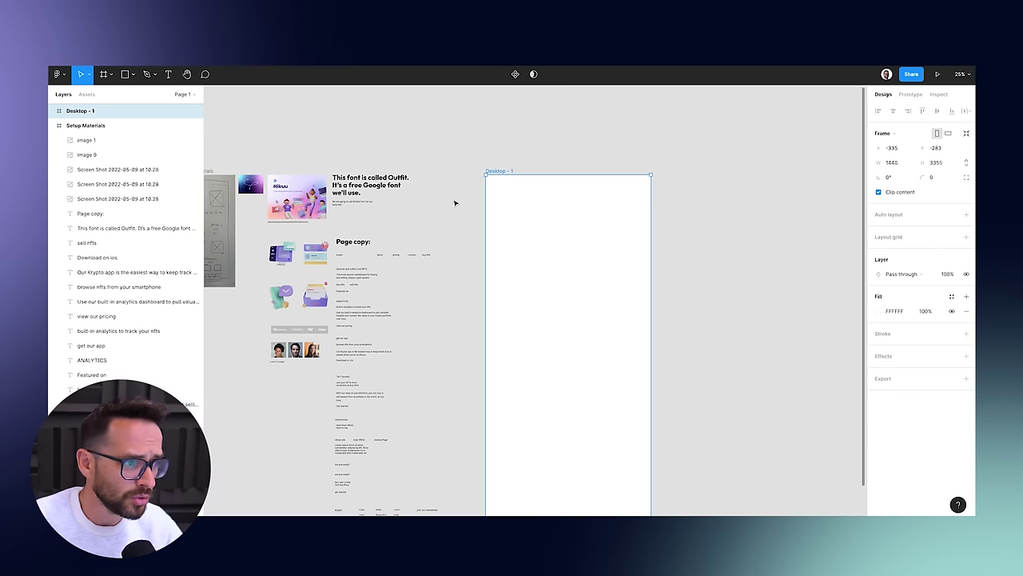
left_click_drag(453, 164, 514, 167)
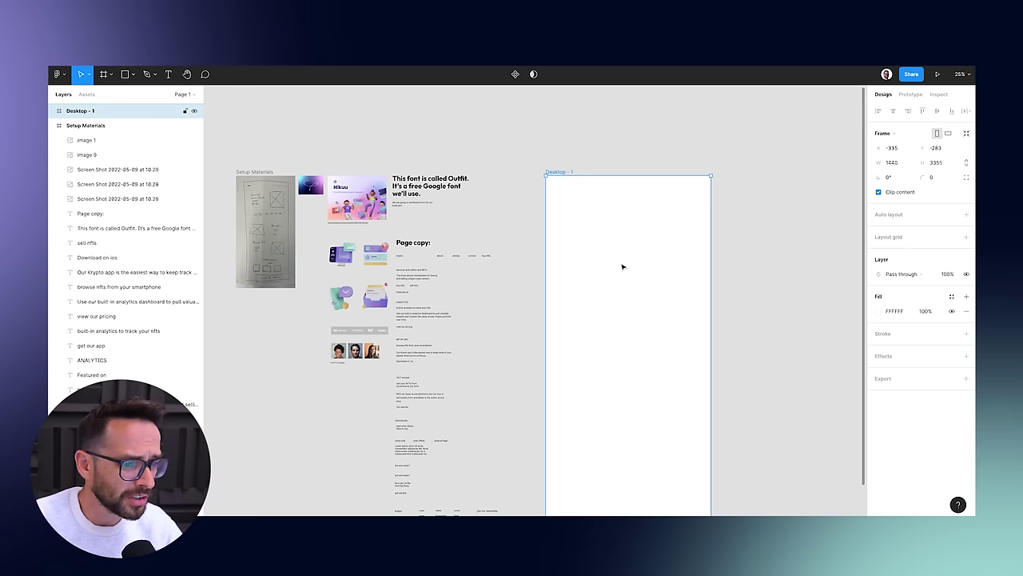
left_click_drag(327, 165, 462, 201)
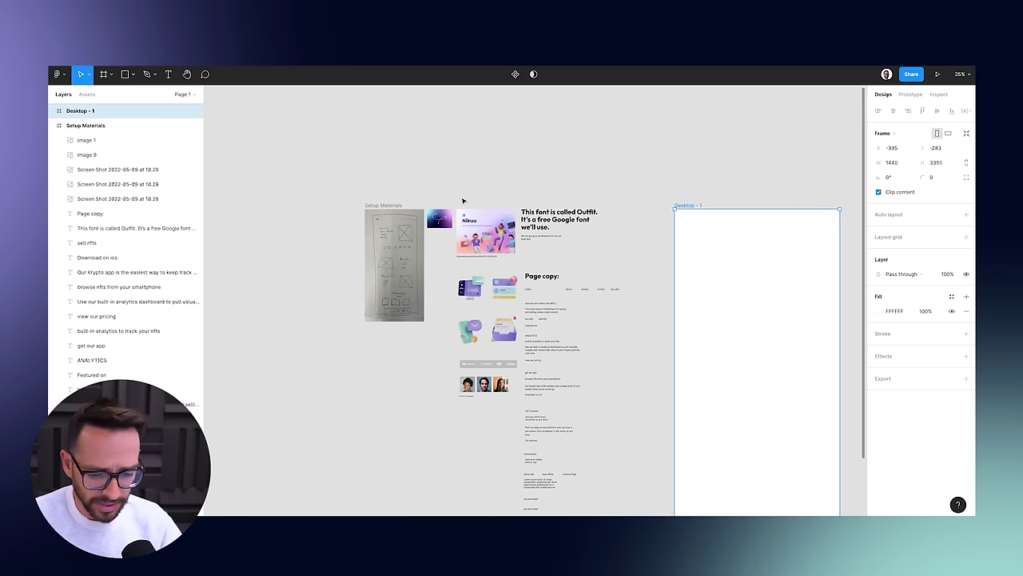
scroll(462, 201, "up", 6)
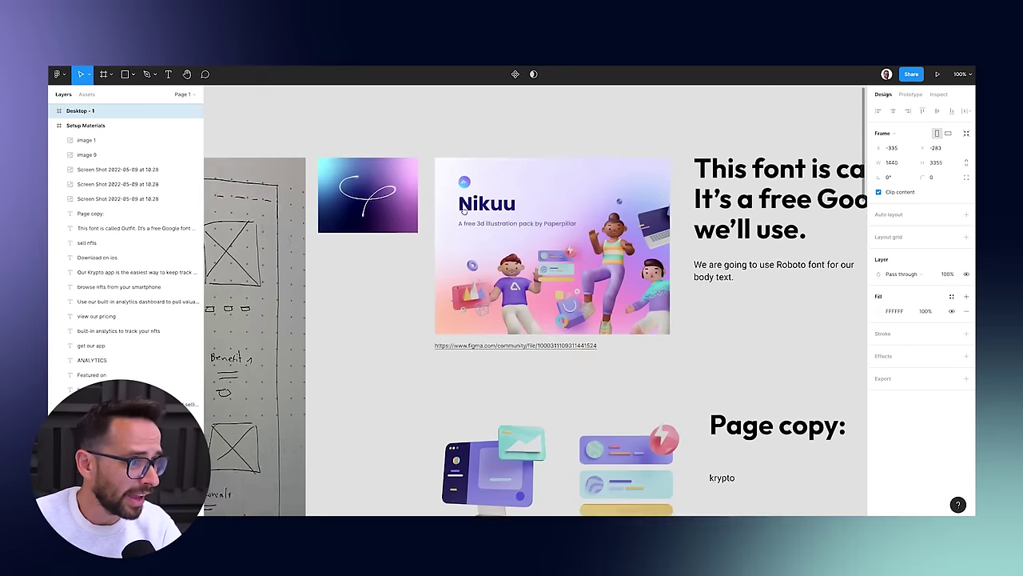
scroll(463, 209, "left", 2)
scroll(463, 208, "up", 1)
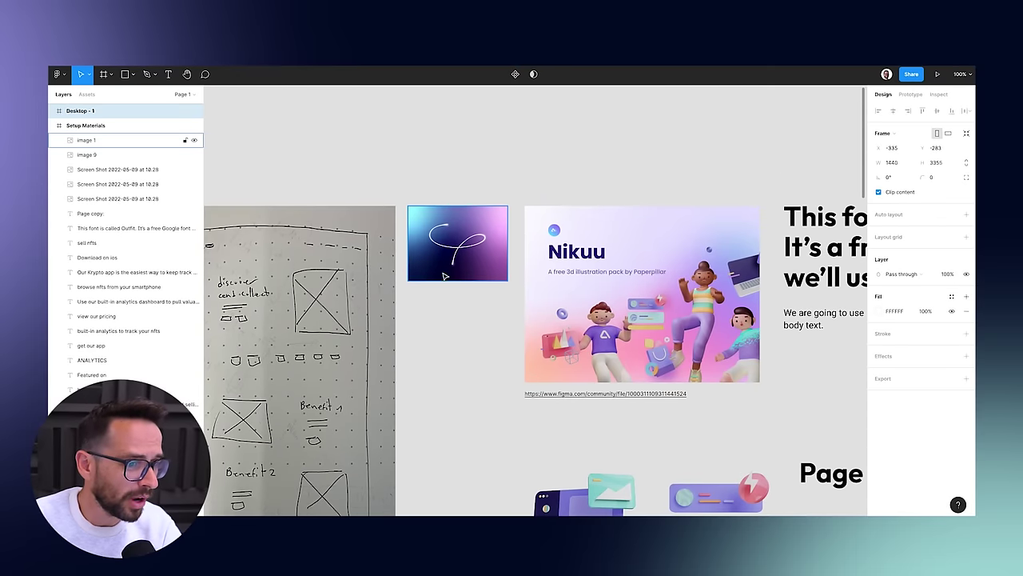
scroll(738, 180, "right", 10)
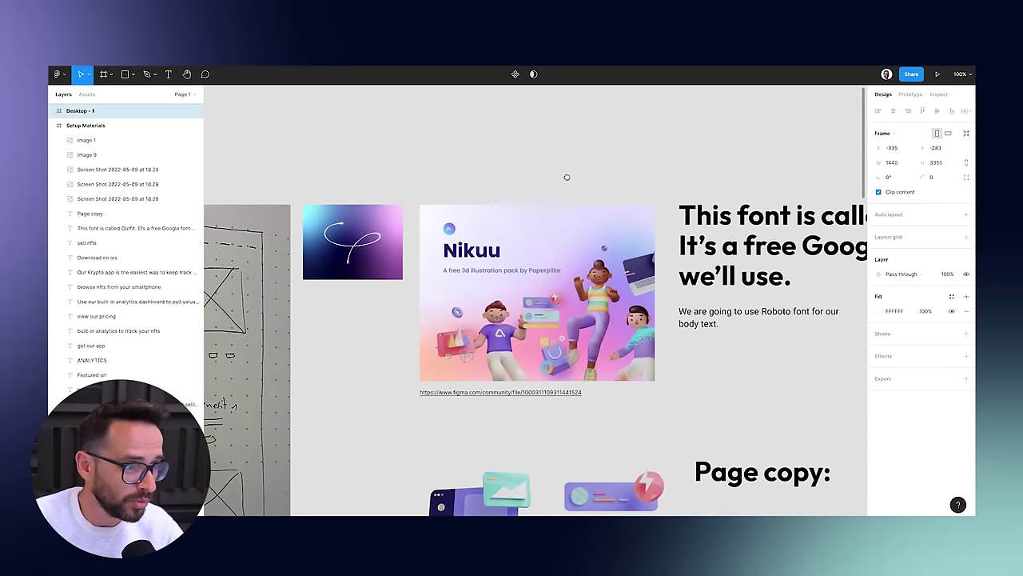
key("ctrl+minus")
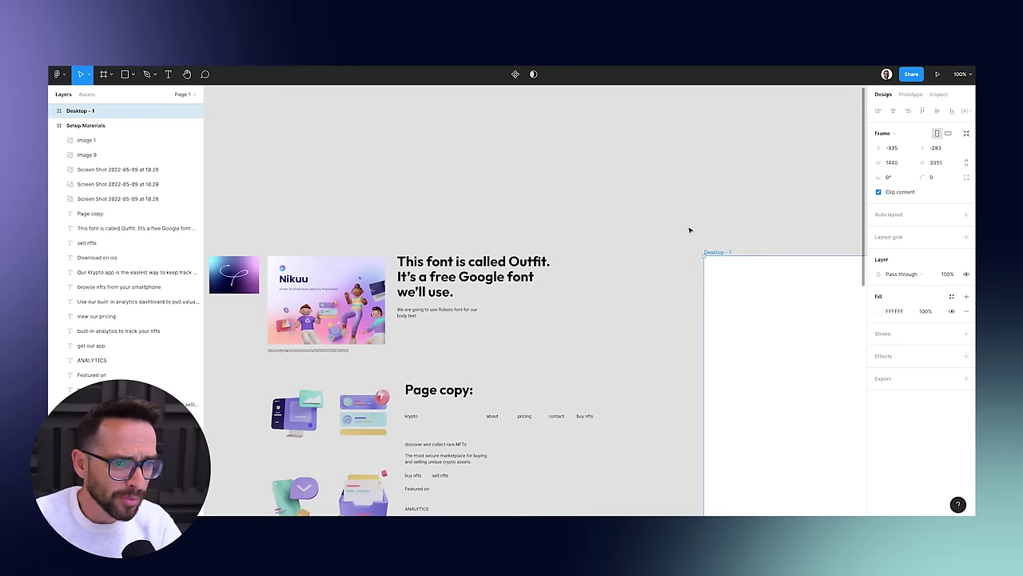
scroll(516, 191, "right", 3)
scroll(516, 191, "down", 1)
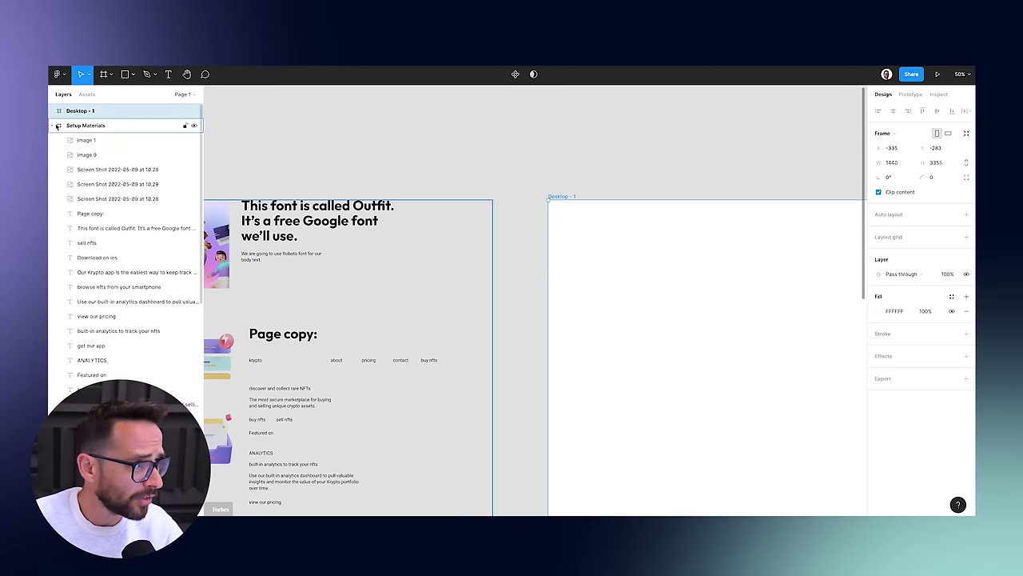
Fill Desktop - 1 with dark navy 000235 eyedropped from the gradient image.
left_click(880, 311)
left_click_drag(794, 296, 793, 340)
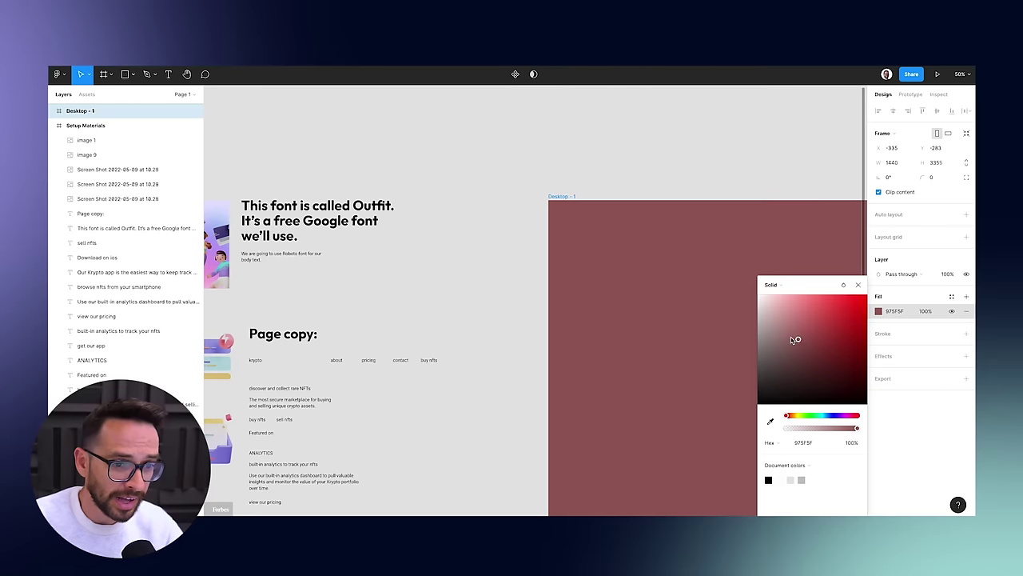
left_click(771, 421)
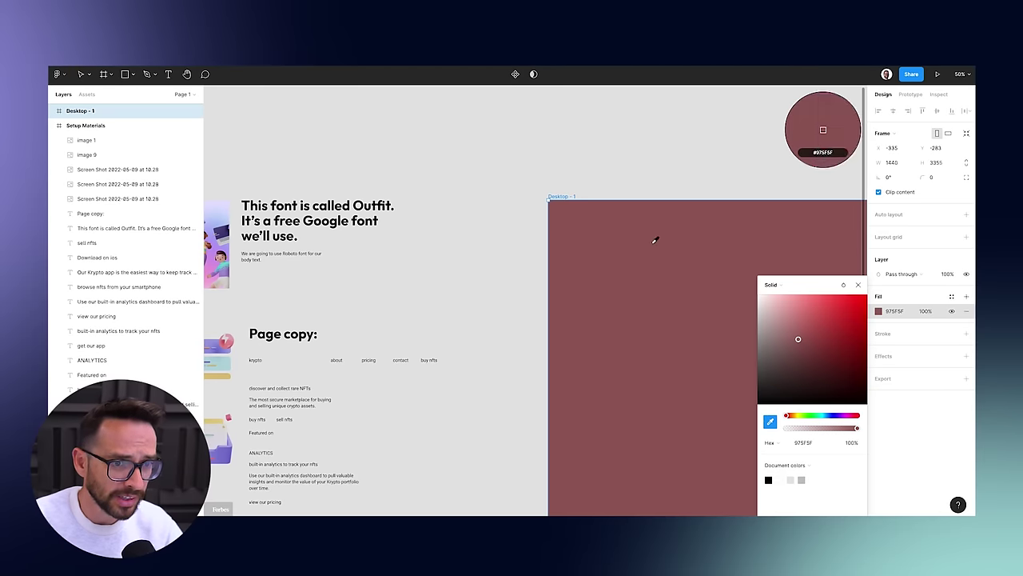
scroll(320, 167, "left", 8)
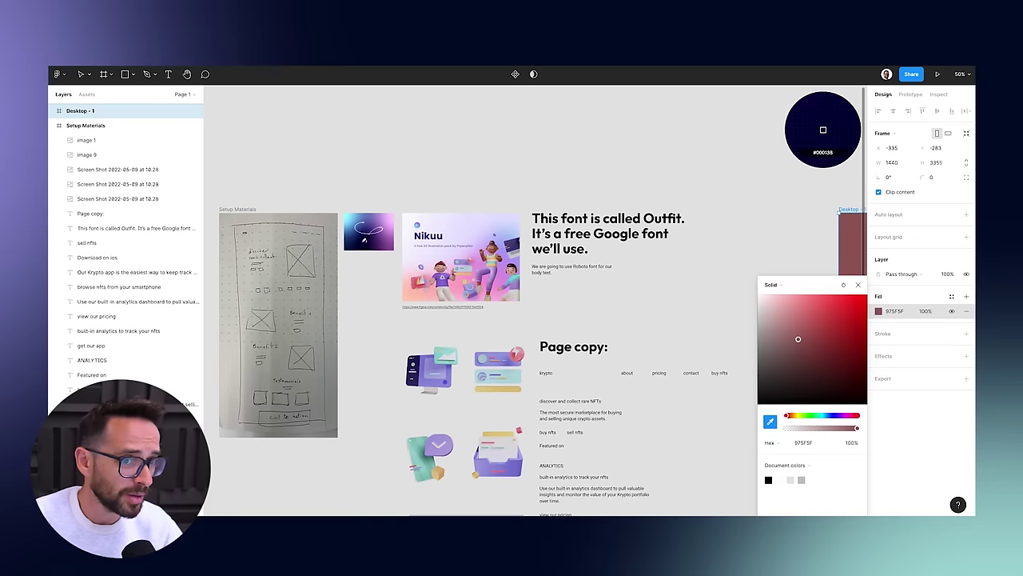
left_click(364, 246)
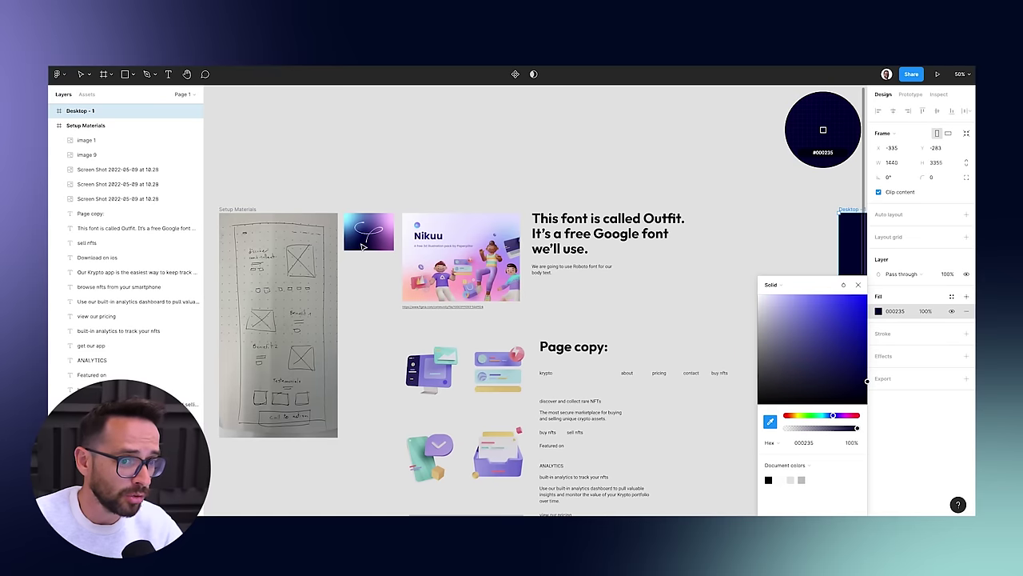
left_click(858, 284)
left_click_drag(774, 193, 390, 157)
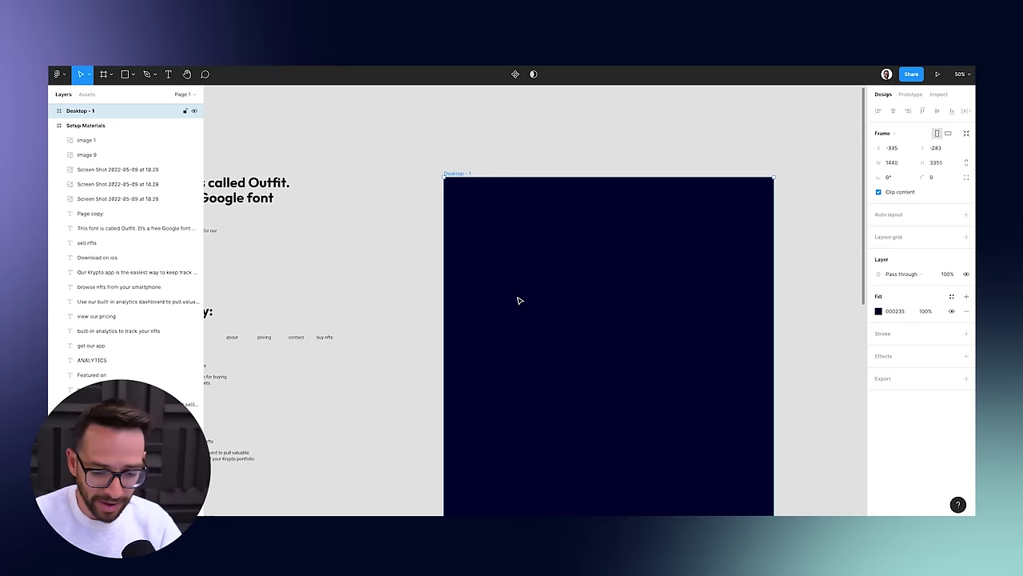
key("minus")
scroll(552, 392, "down", 3)
Zoom to 50% and pan over to the Setup Materials wireframe sketch and reference images.
scroll(548, 359, "up", 3)
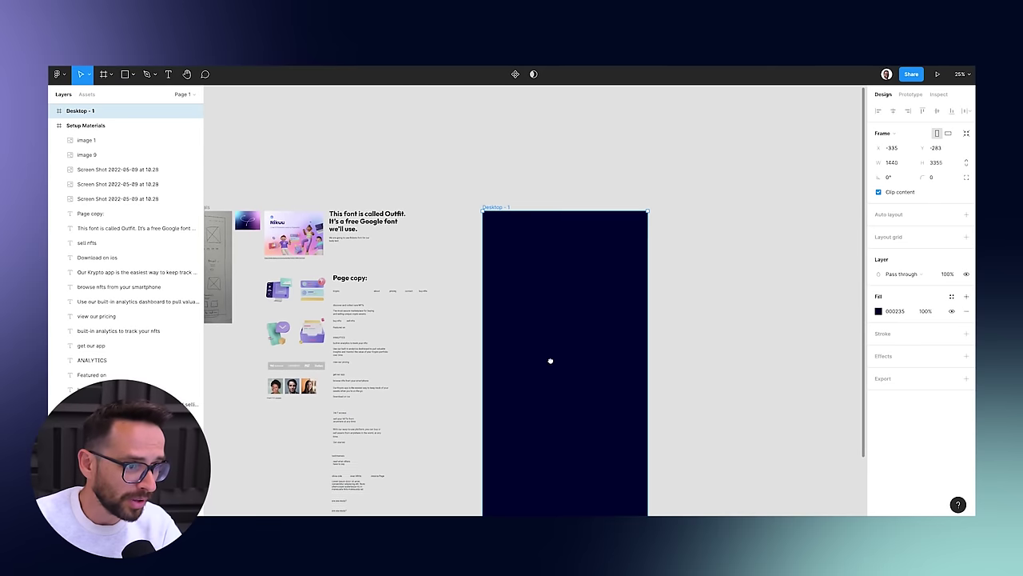
key("plus")
scroll(463, 219, "right", 2)
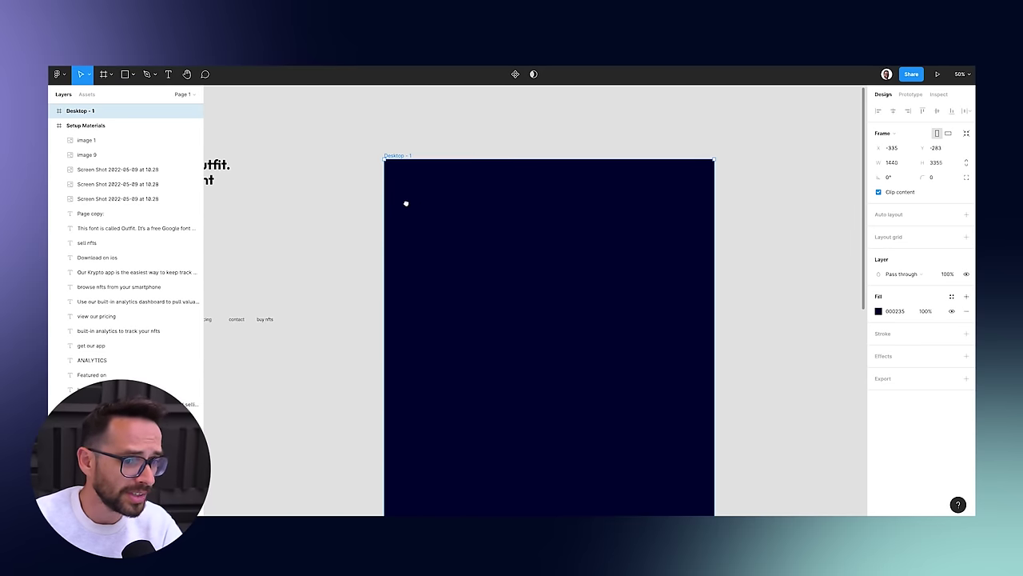
left_click_drag(347, 239, 421, 248)
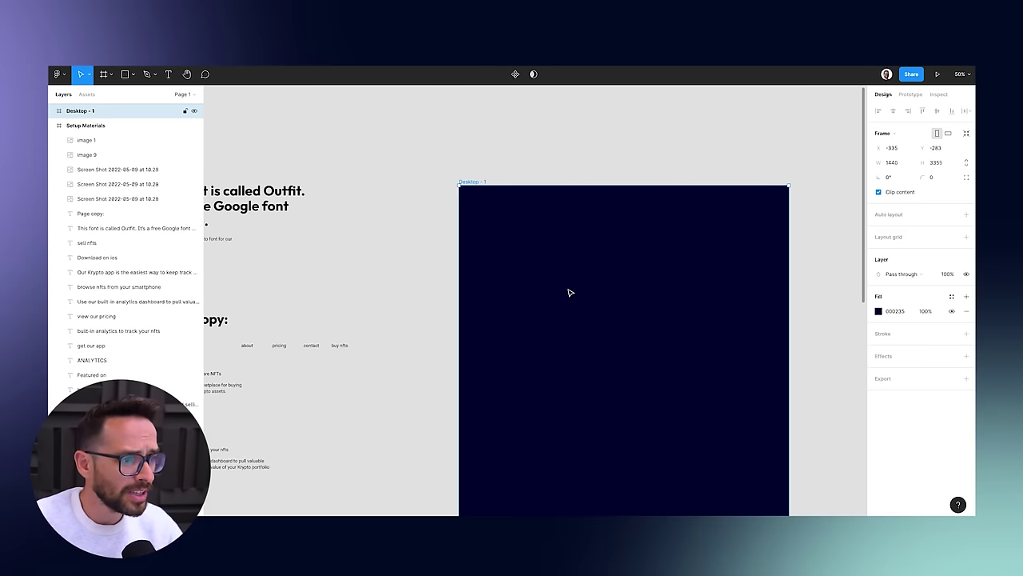
left_click_drag(357, 268, 365, 245)
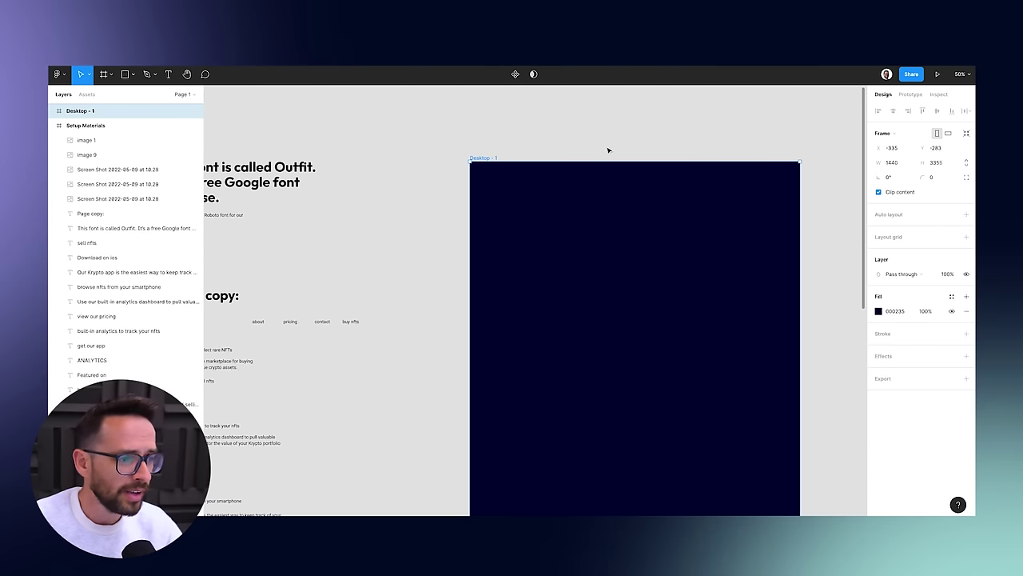
scroll(339, 251, "left", 10)
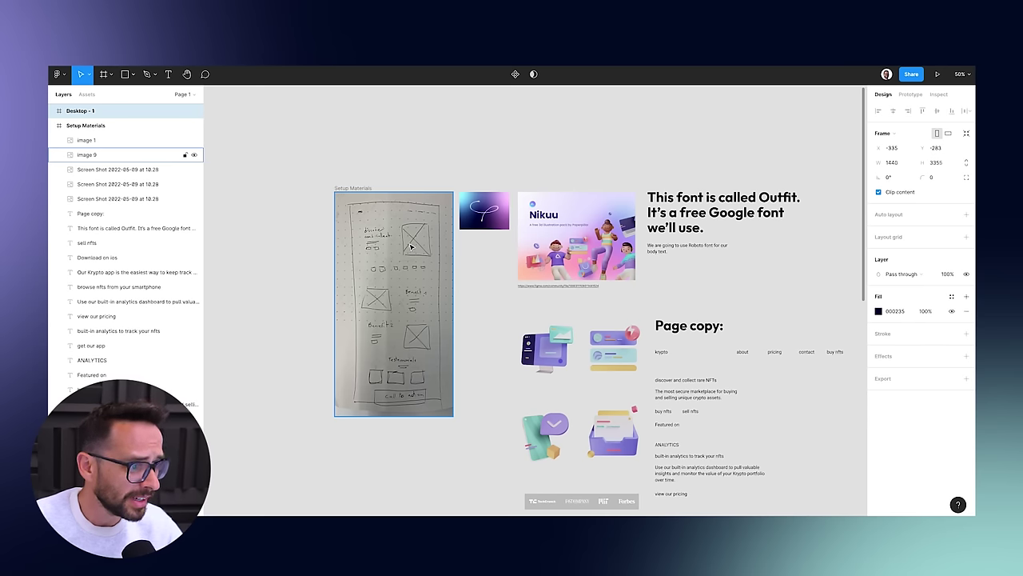
scroll(640, 310, "up", 10)
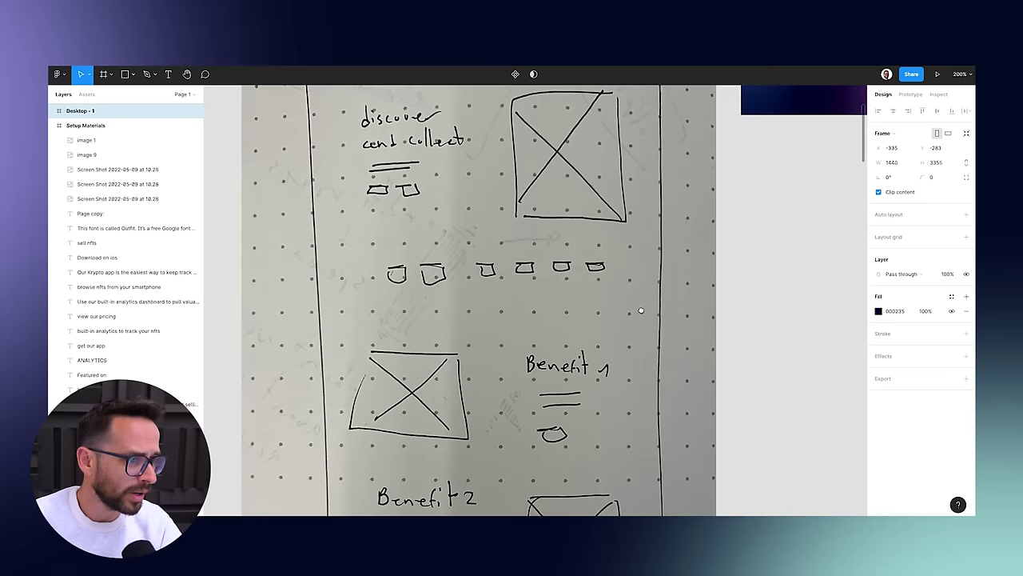
scroll(641, 310, "left", 2)
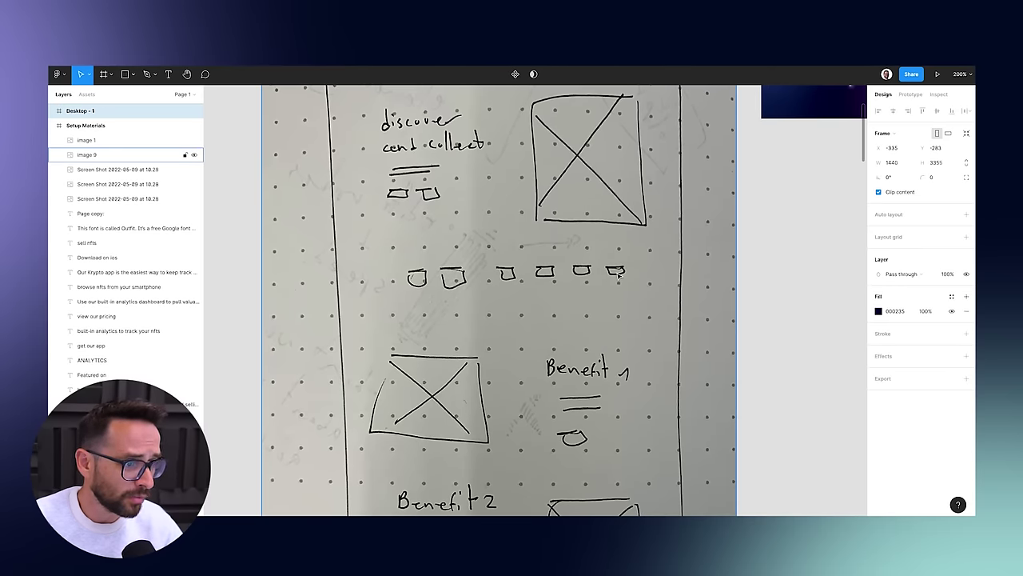
scroll(610, 271, "down", 5)
scroll(610, 271, "left", 1)
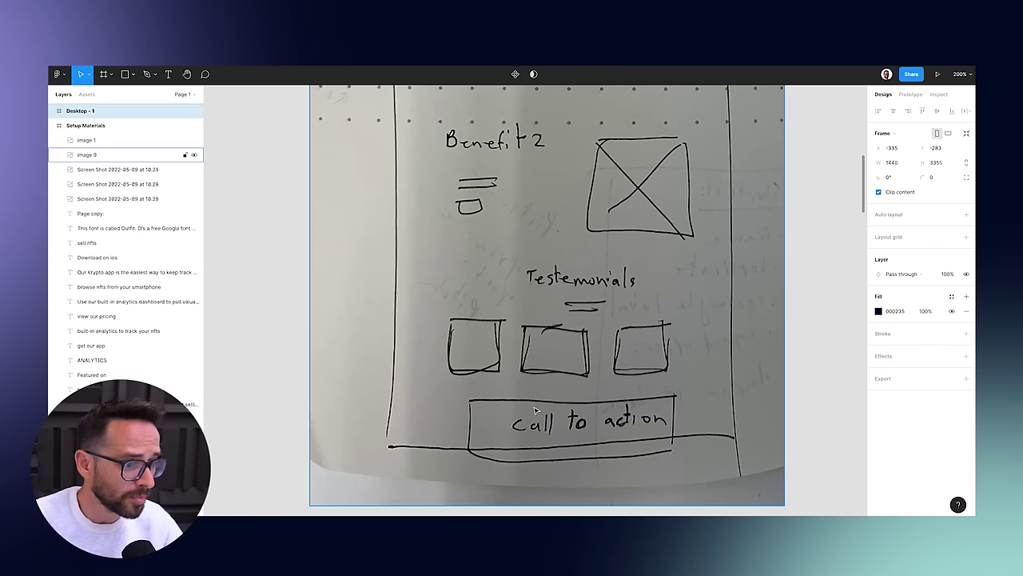
scroll(544, 231, "up", 2)
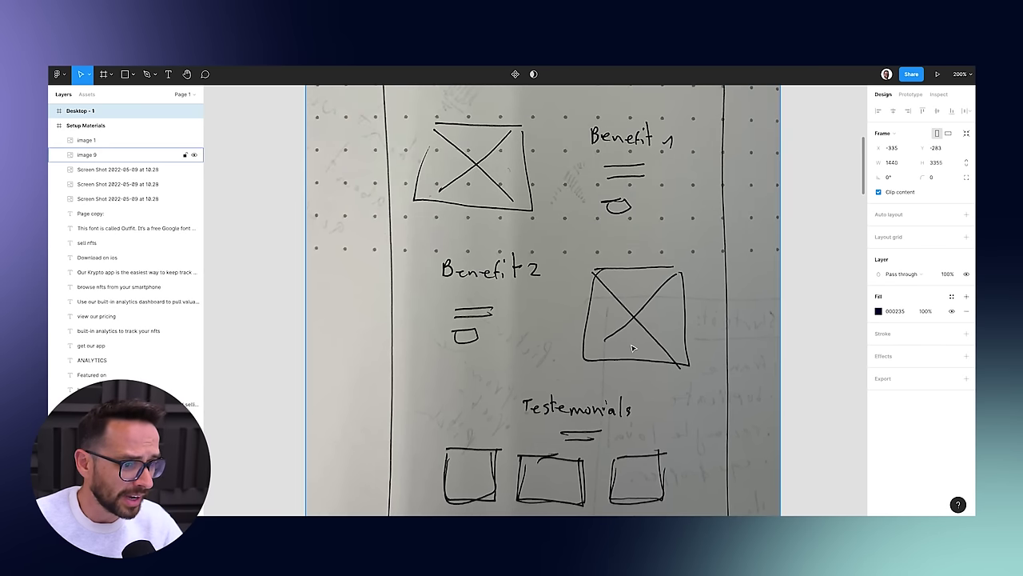
scroll(525, 210, "down", 5)
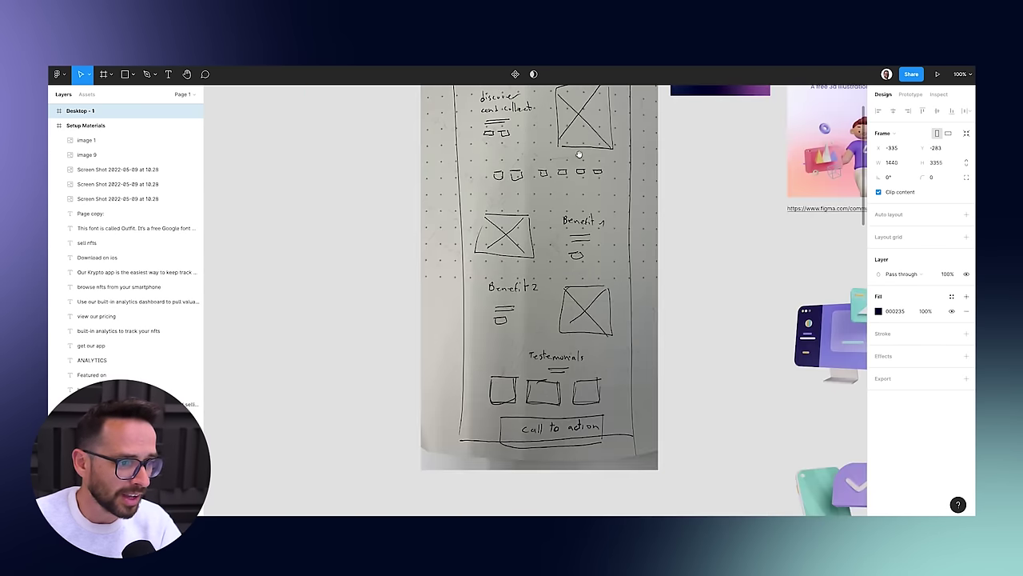
scroll(567, 176, "up", 3)
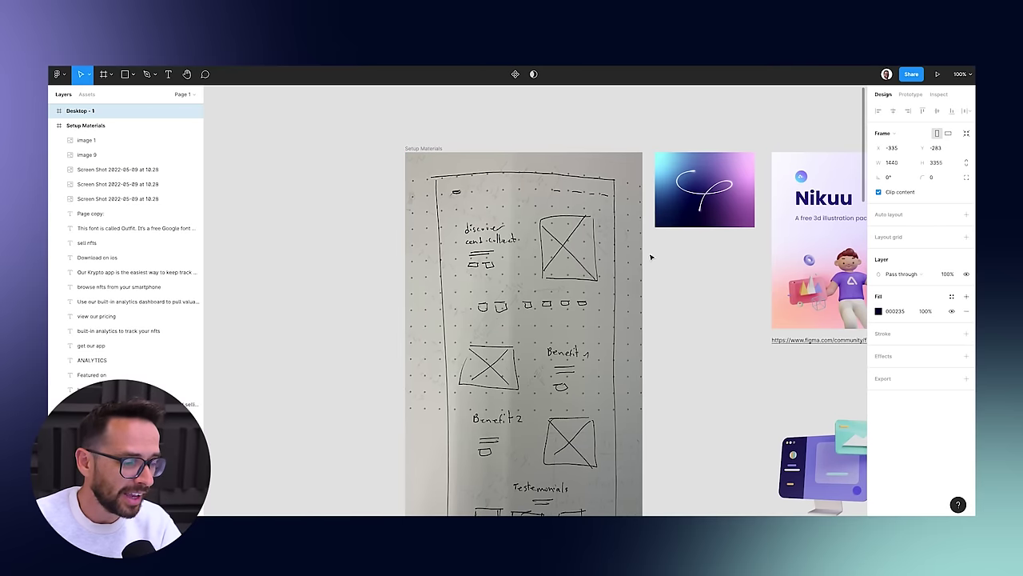
scroll(662, 255, "right", 10)
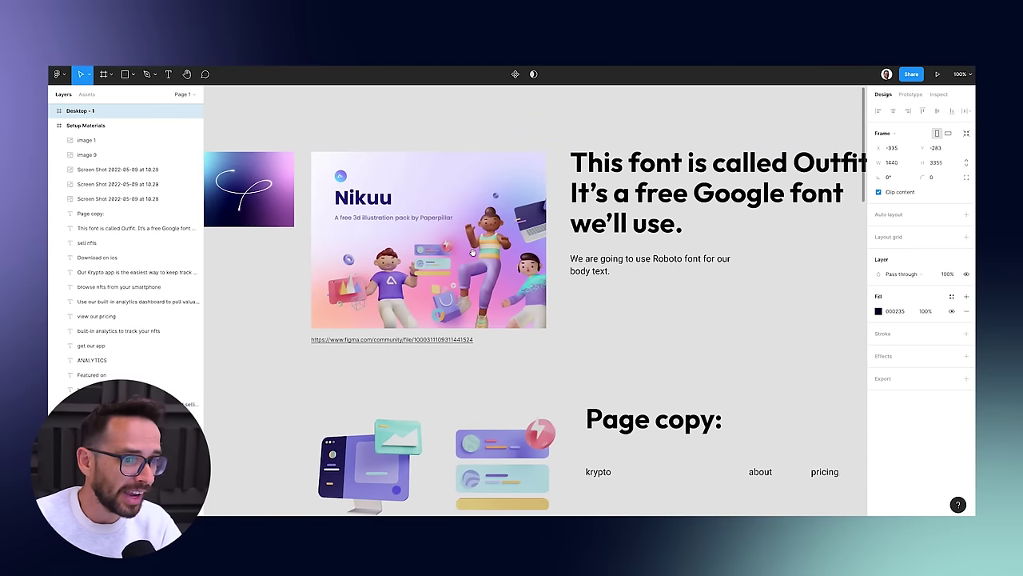
scroll(706, 249, "down", 5)
scroll(583, 251, "right", 10)
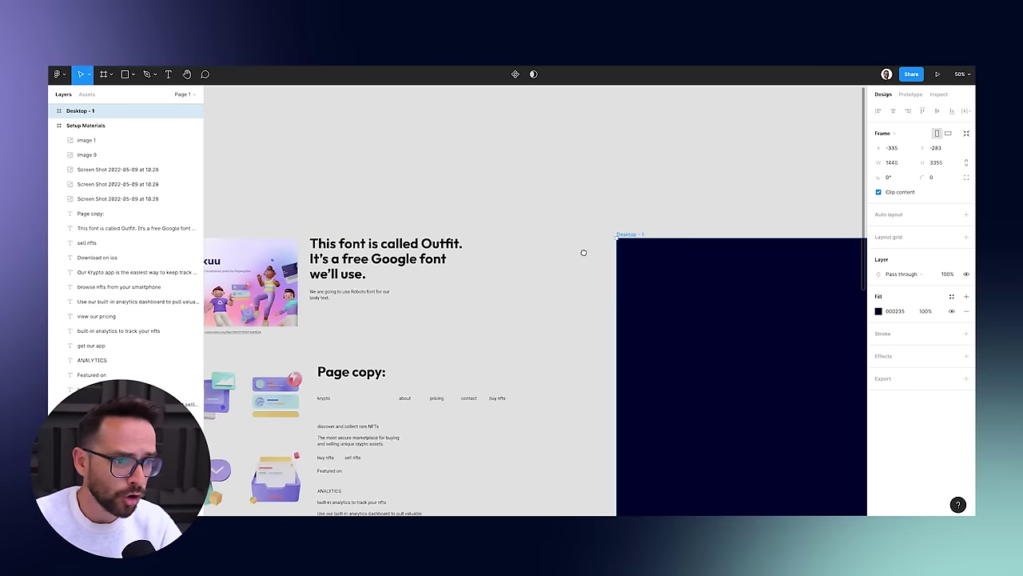
Add a Columns layout grid to Desktop - 1 with grid colour white FFFFFF.
key("Escape")
left_click(395, 124)
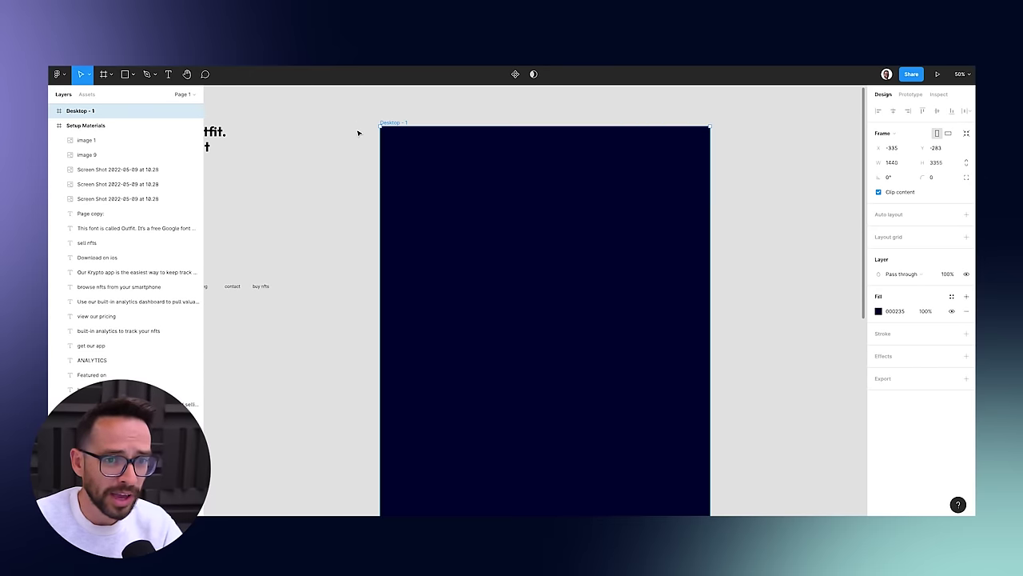
left_click(966, 238)
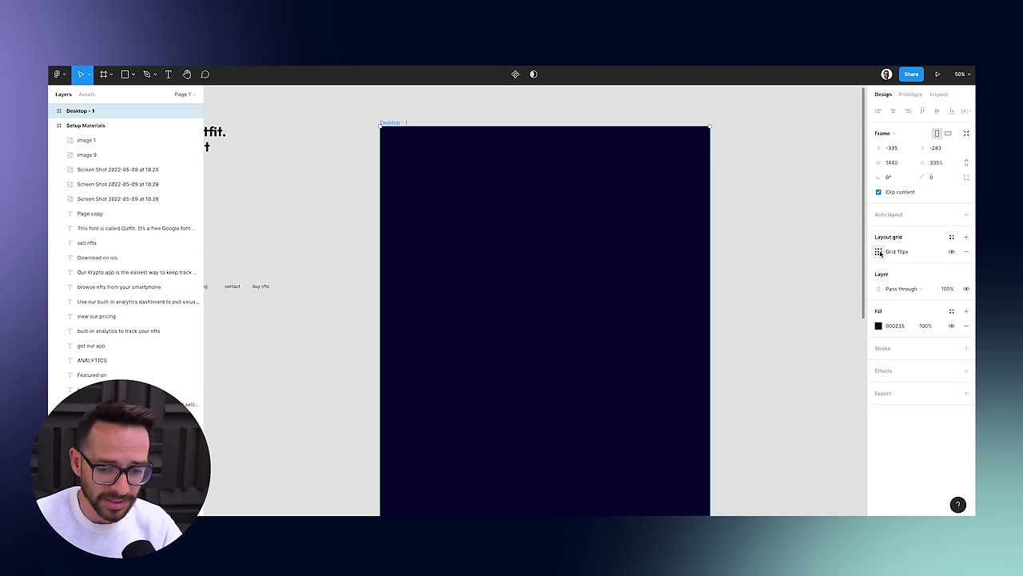
scroll(505, 208, "up", 4)
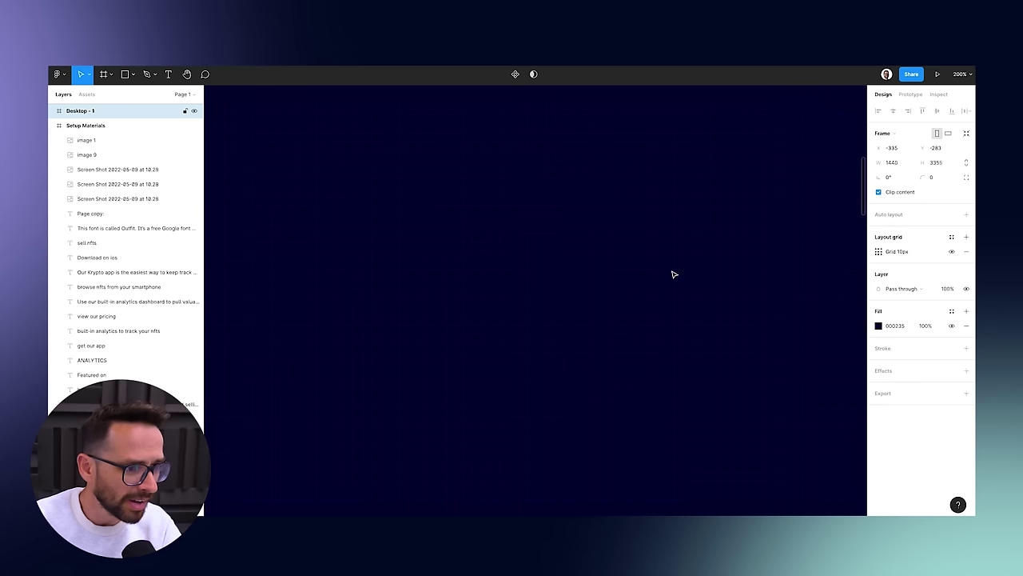
scroll(629, 230, "down", 4)
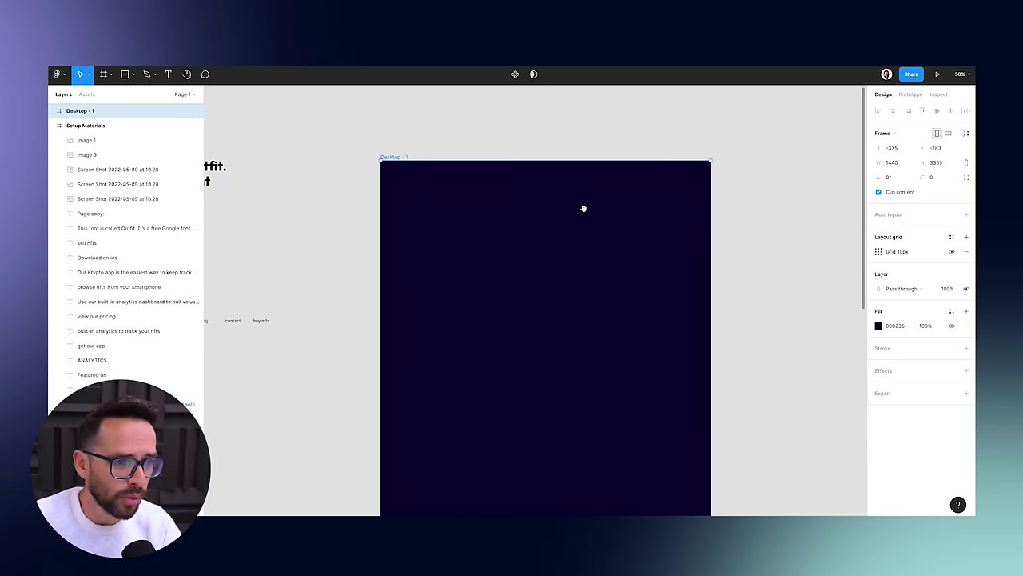
scroll(488, 192, "up", 4)
scroll(443, 263, "down", 2)
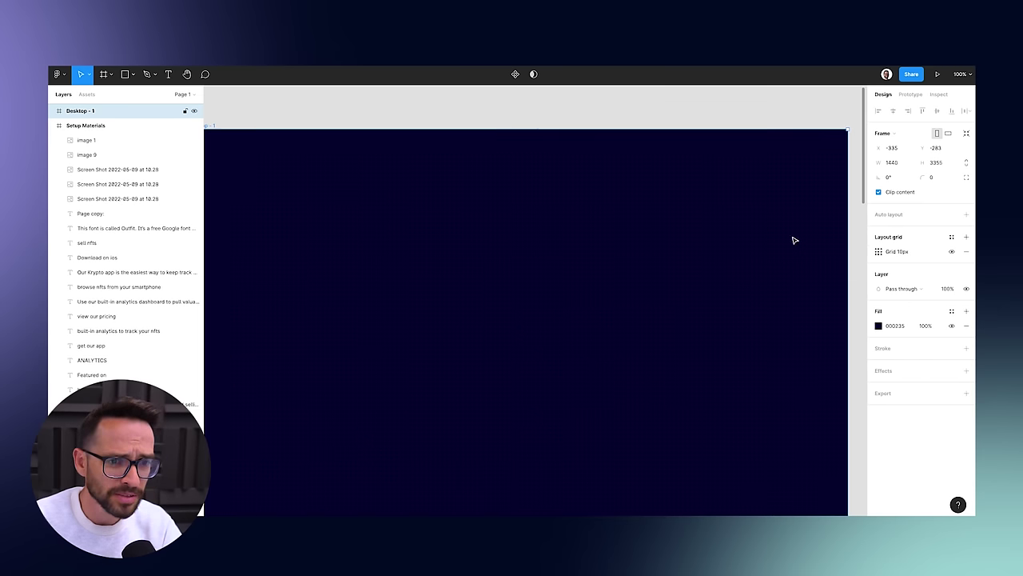
left_click(879, 252)
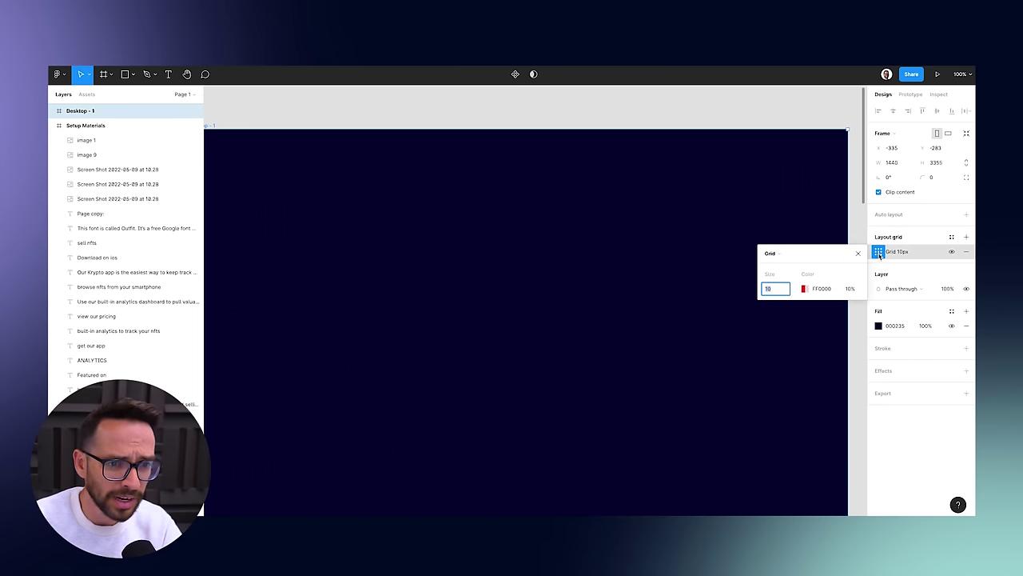
left_click(774, 254)
left_click(777, 264)
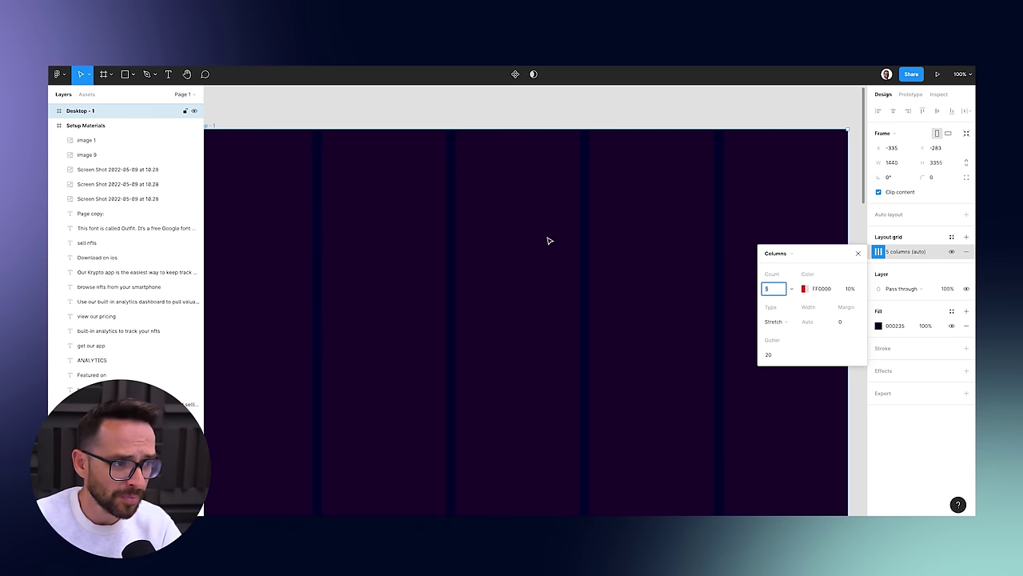
left_click(804, 289)
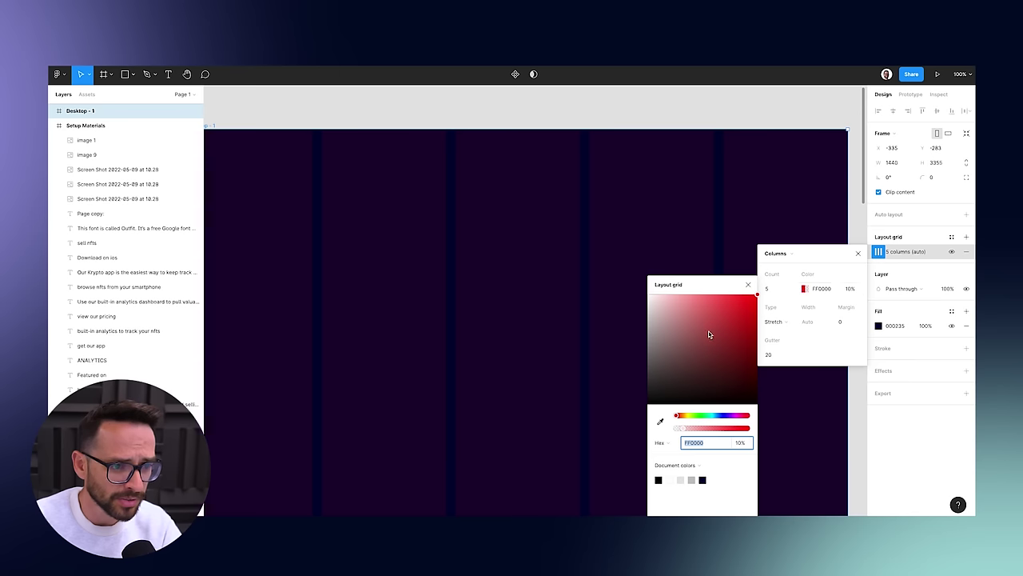
type("ffffff")
key("Return")
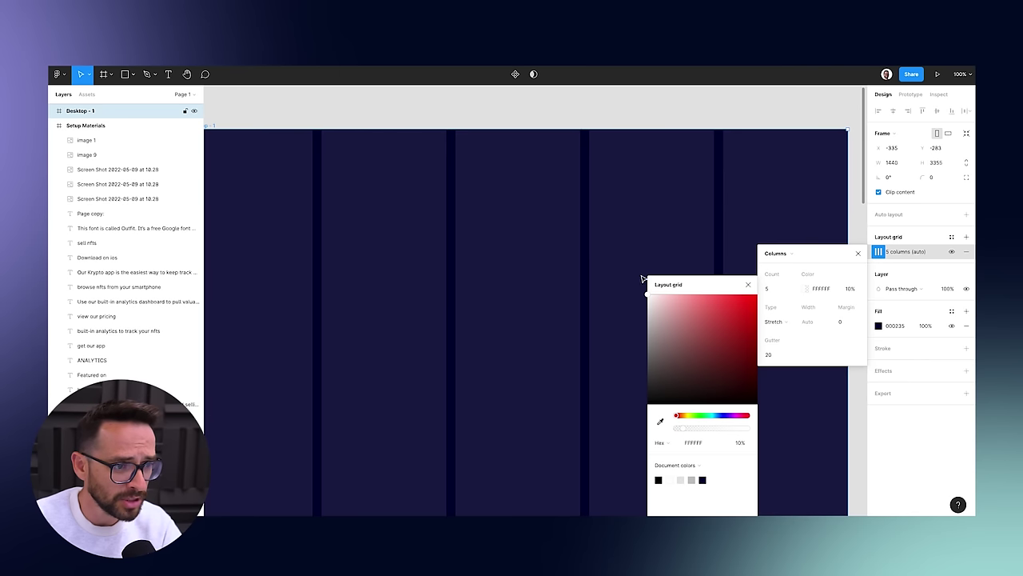
left_click(748, 285)
key("minus")
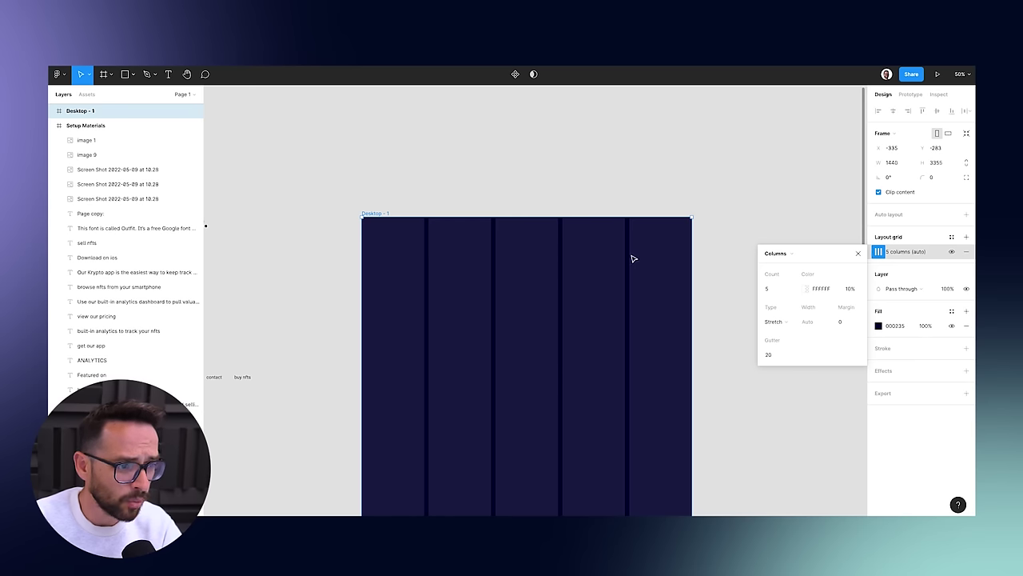
Make the grid centred with 12 columns, 75 px column width and 15 px gutters.
left_click(773, 322)
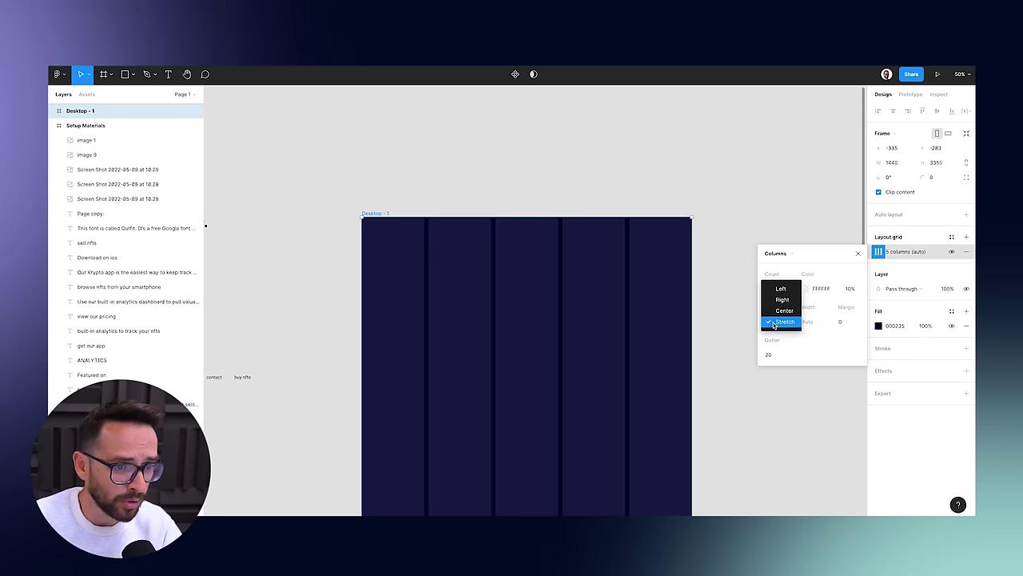
left_click(781, 310)
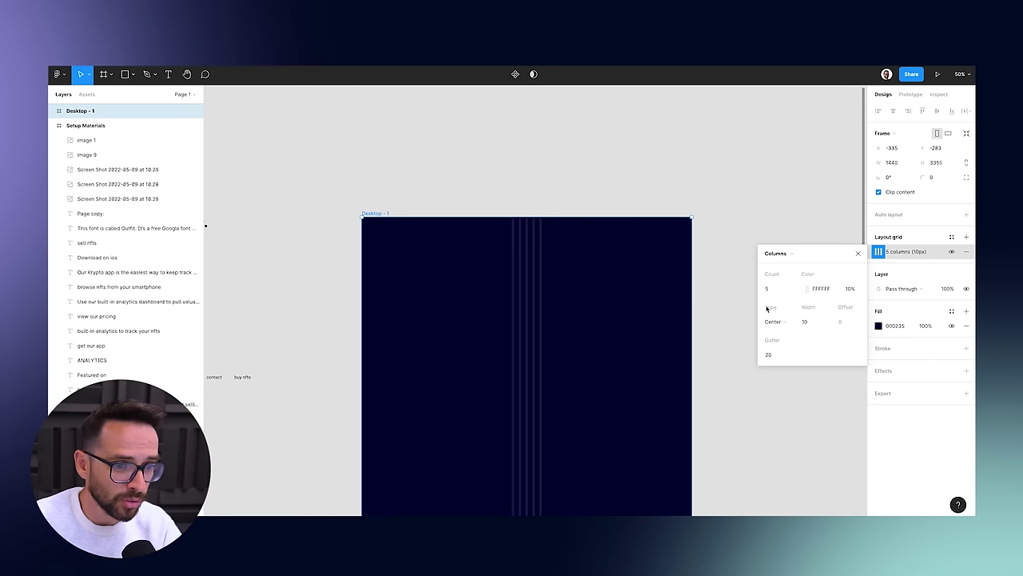
left_click(787, 288)
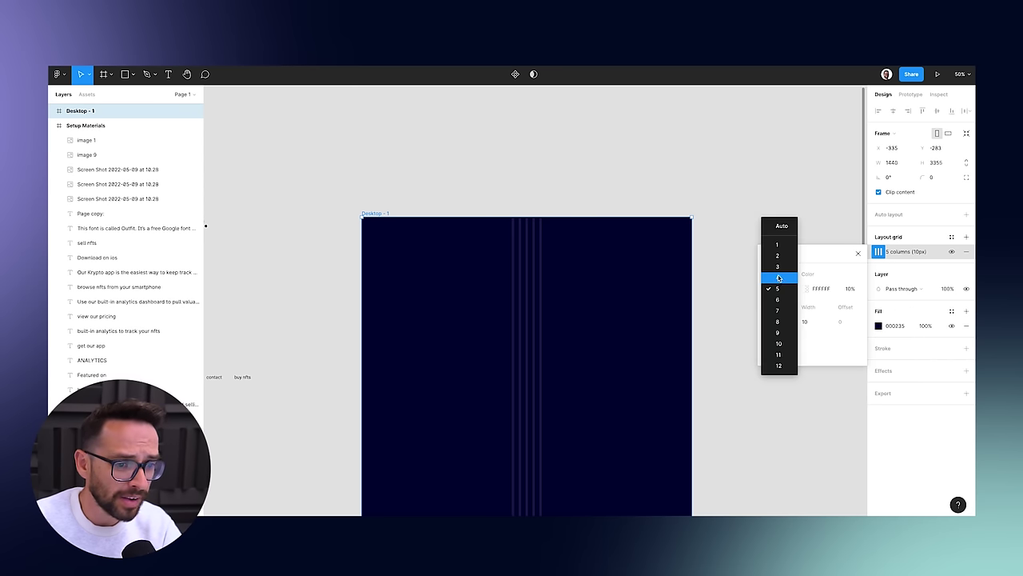
left_click(780, 366)
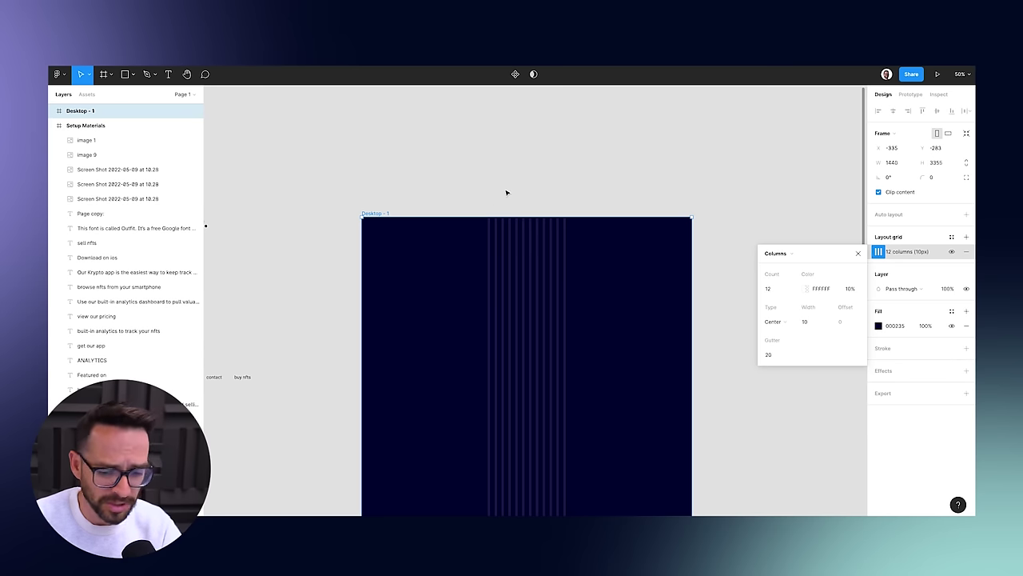
key("plus")
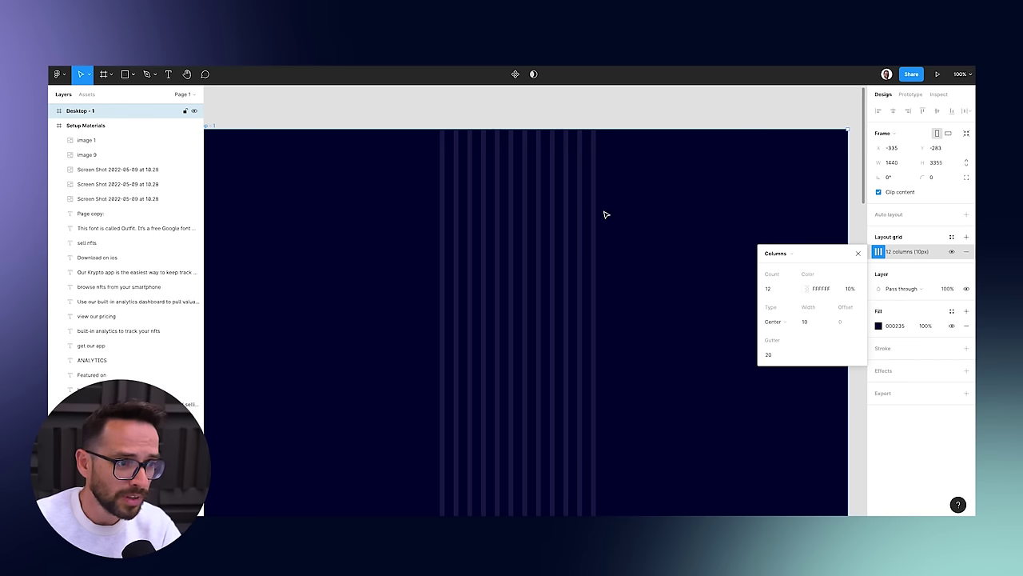
left_click(815, 321)
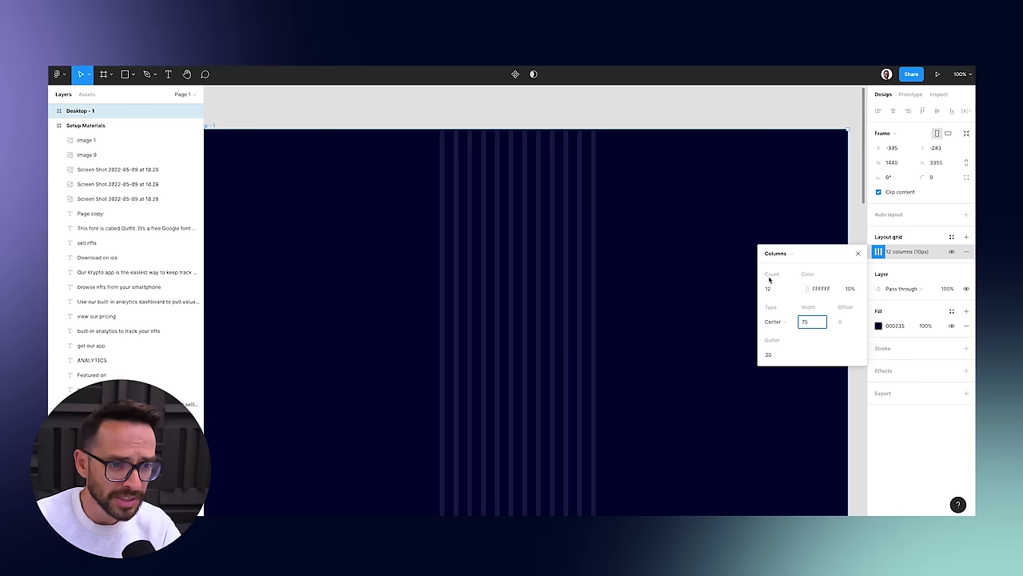
left_click(779, 289)
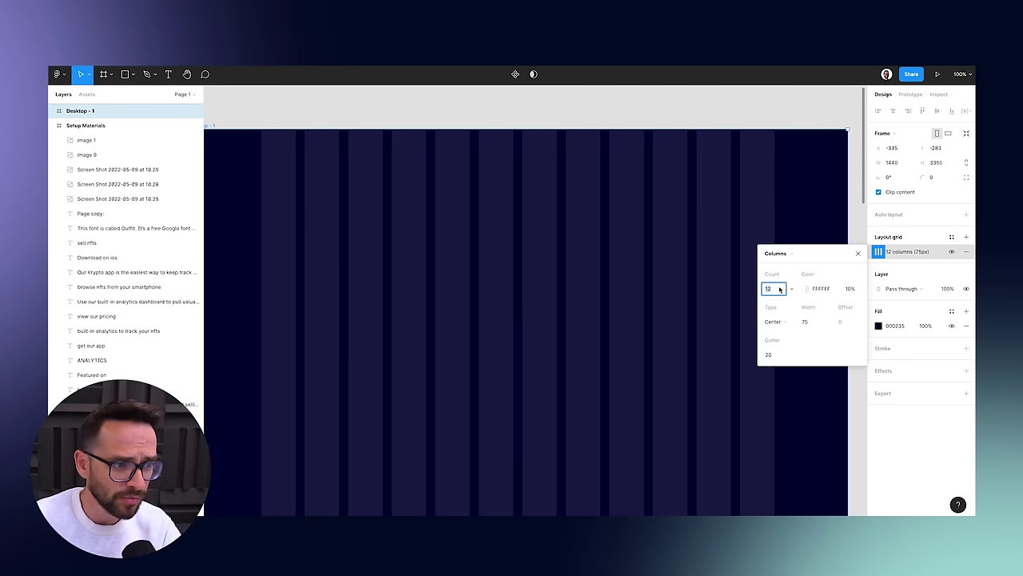
left_click(772, 354)
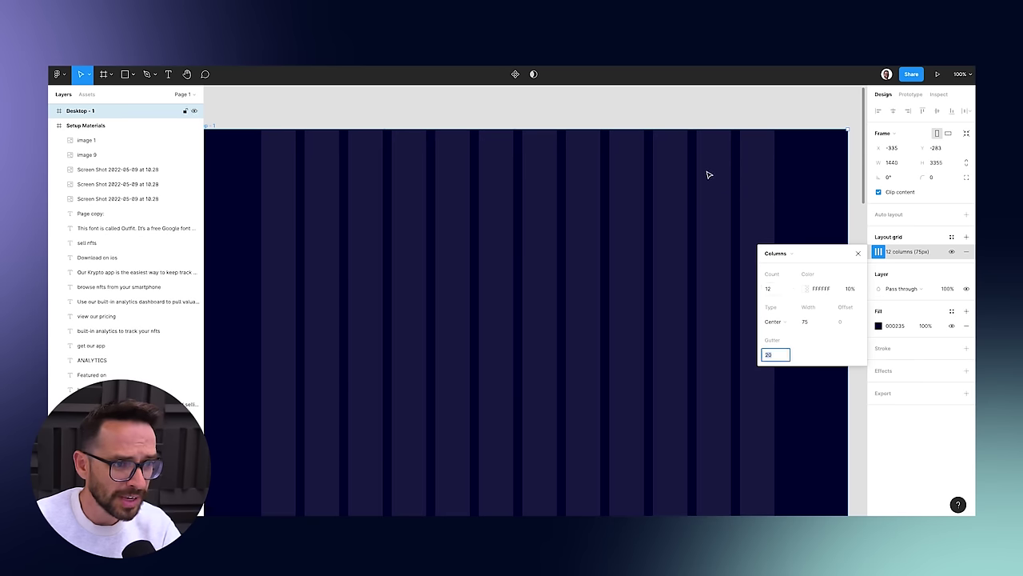
left_click(816, 324)
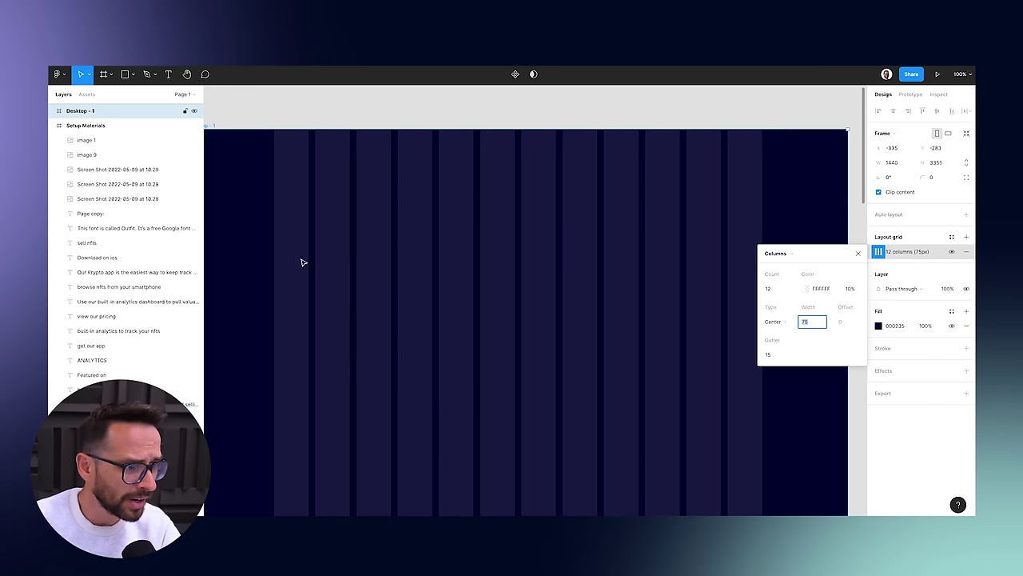
key("Escape")
key("Escape")
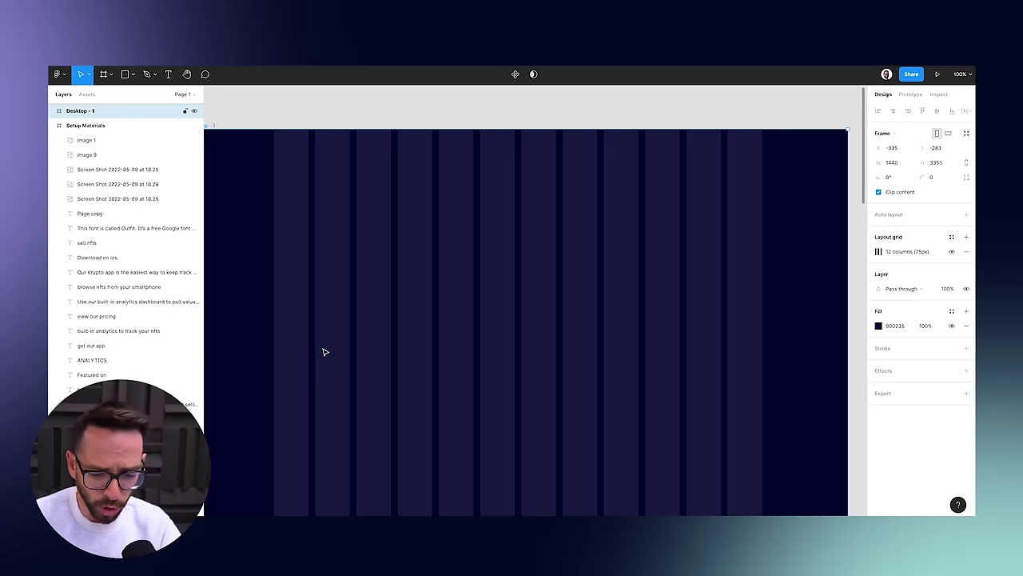
key("minus")
left_click_drag(409, 250, 411, 155)
left_click(131, 74)
left_click(121, 95)
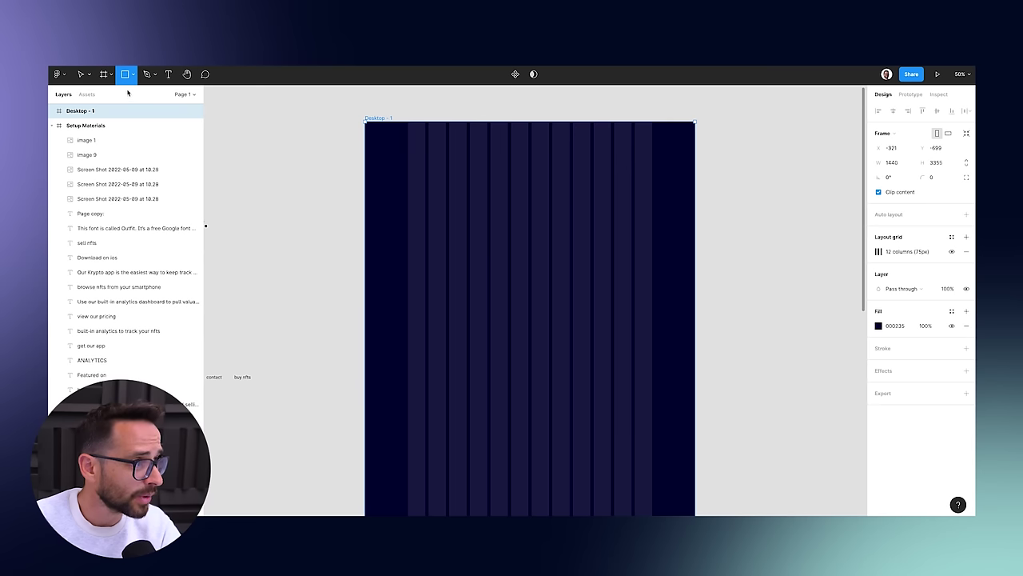
left_click_drag(408, 176, 488, 249)
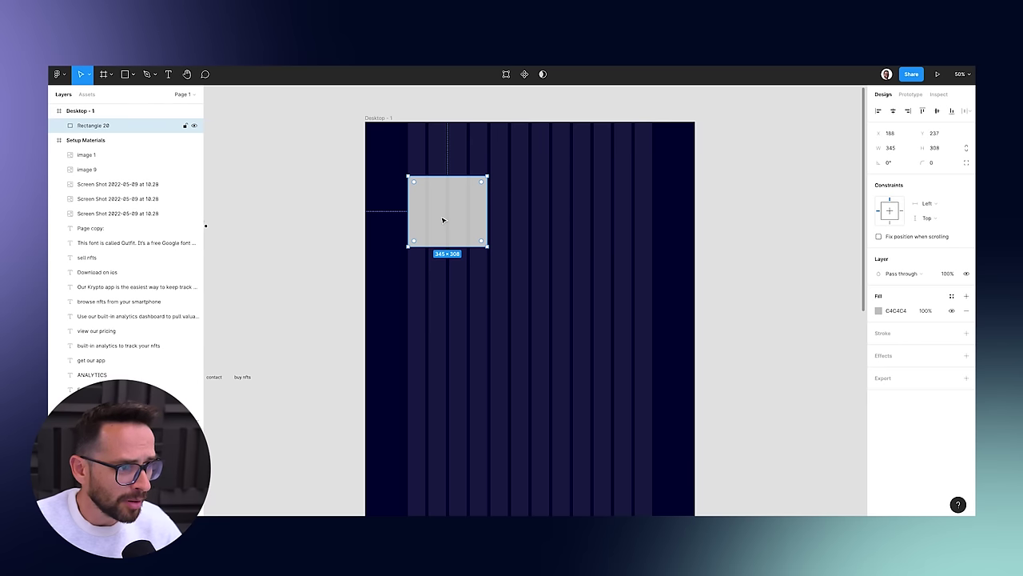
key("super+c")
key("super+v")
left_click_drag(450, 219, 606, 210)
key("super+v")
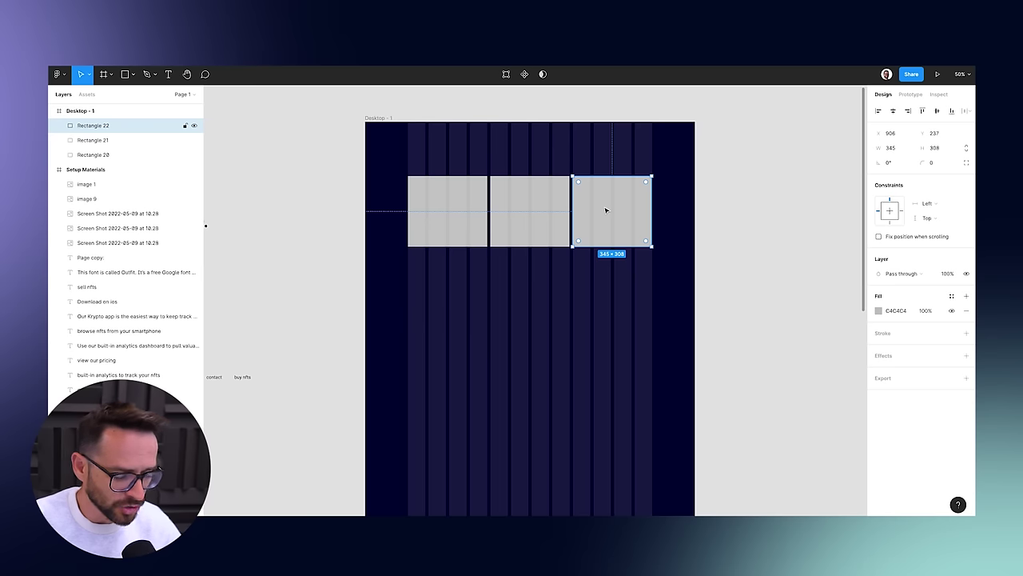
left_click_drag(590, 220, 685, 285)
left_click_drag(515, 306, 411, 313)
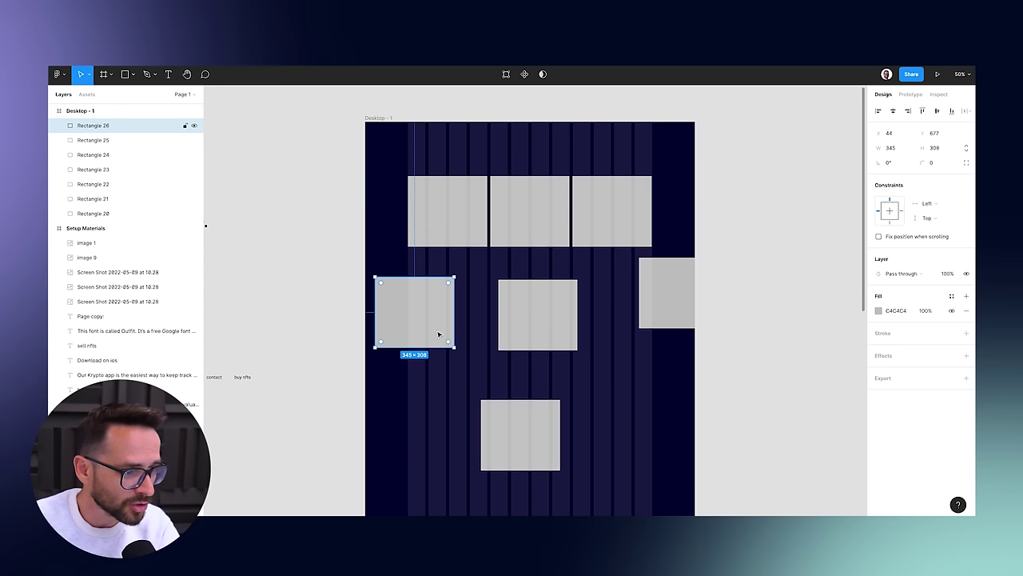
key("Delete")
left_click(490, 413)
key("Delete")
left_click(512, 333)
key("Delete")
left_click(699, 304)
key("Delete")
left_click(379, 119)
left_click(951, 265)
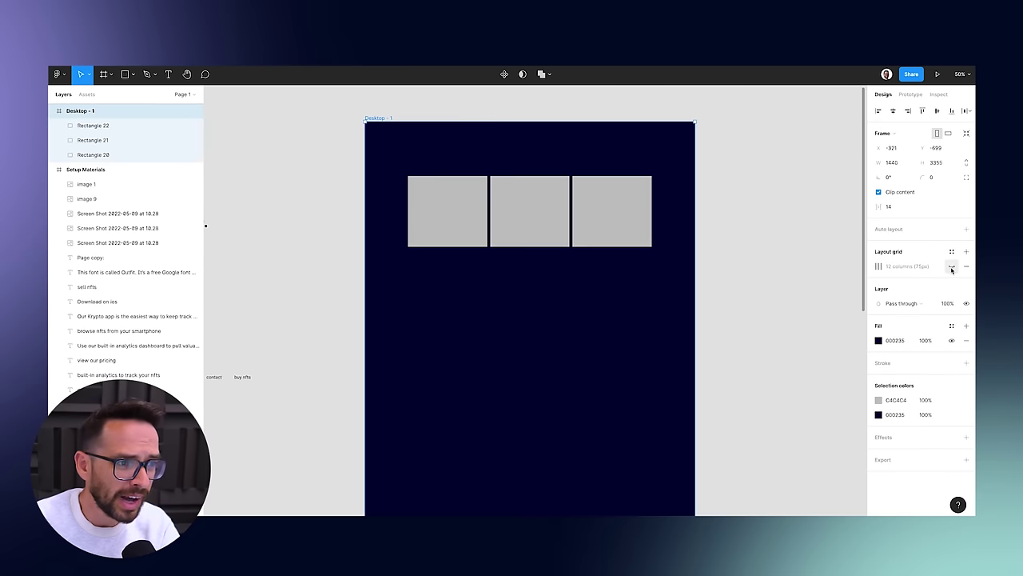
left_click(773, 195)
left_click(375, 118)
left_click(951, 266)
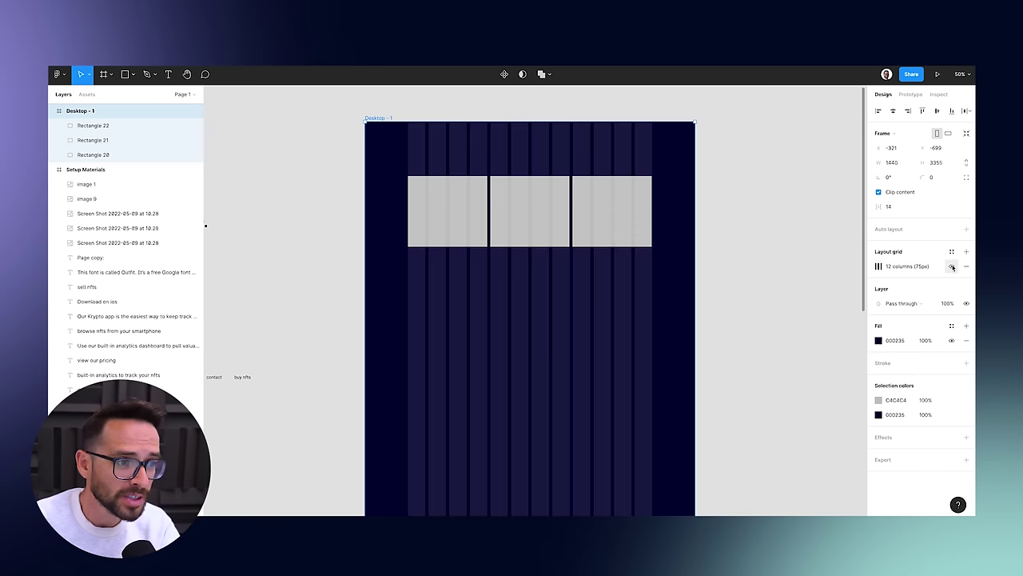
left_click(704, 210)
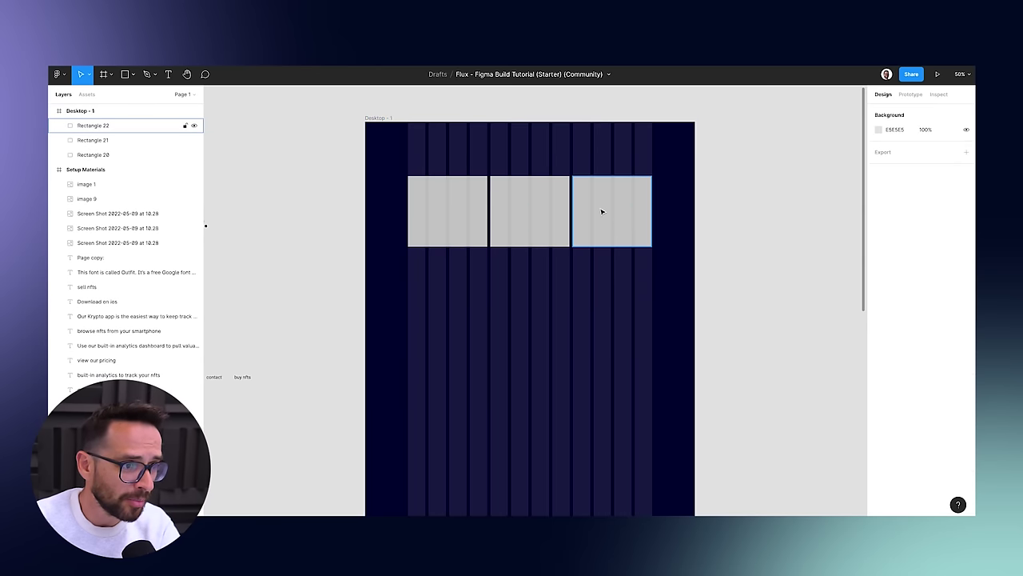
left_click_drag(605, 202, 532, 292)
left_click_drag(613, 299, 502, 296)
left_click(347, 187)
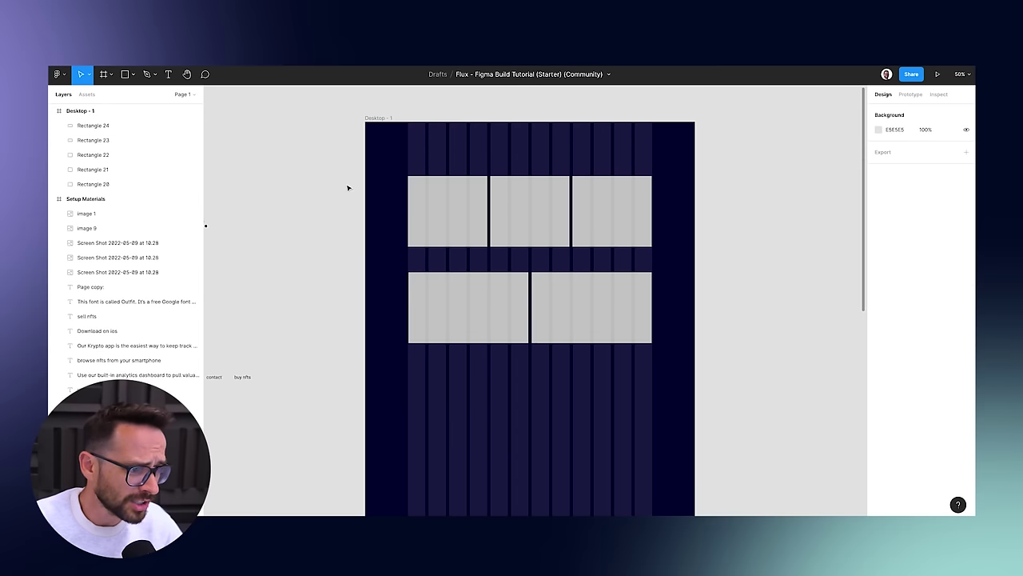
left_click(587, 315)
key("Delete")
left_click(483, 320)
key("Delete")
left_click(457, 206)
key("Delete")
left_click(527, 215)
key("Delete")
left_click(599, 229)
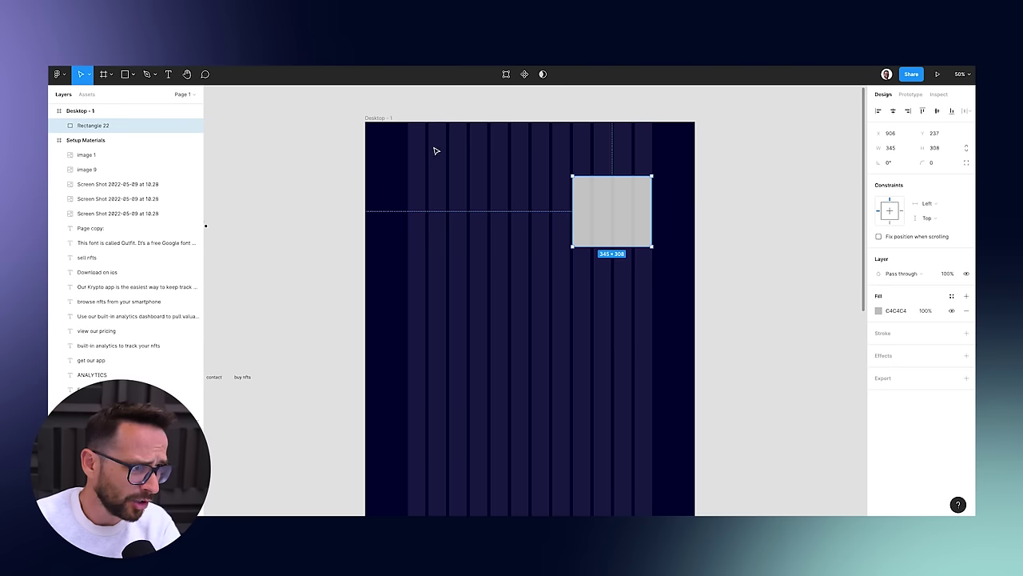
key("Delete")
left_click(952, 251)
left_click(951, 252)
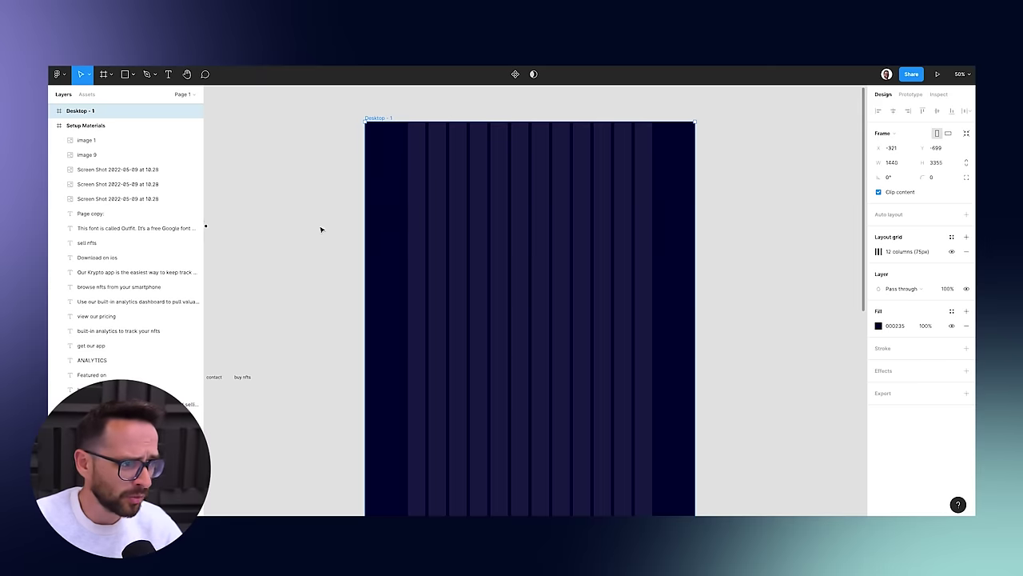
Drag the krypto, about, pricing, contact and buy nfts texts from Page copy into Desktop - 1.
left_click_drag(325, 231, 562, 248)
scroll(562, 247, "left", 8)
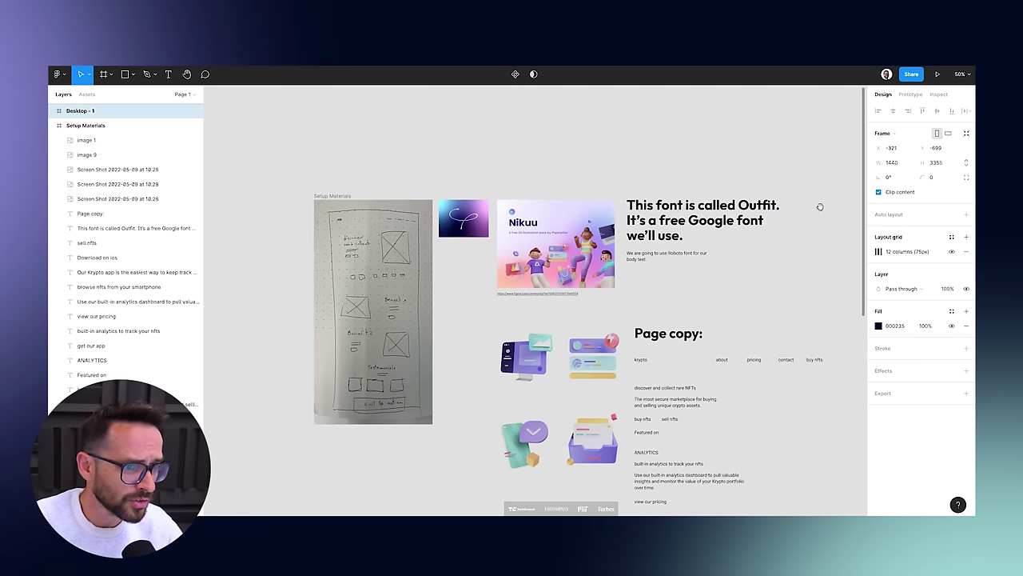
scroll(543, 159, "right", 7)
key("Escape")
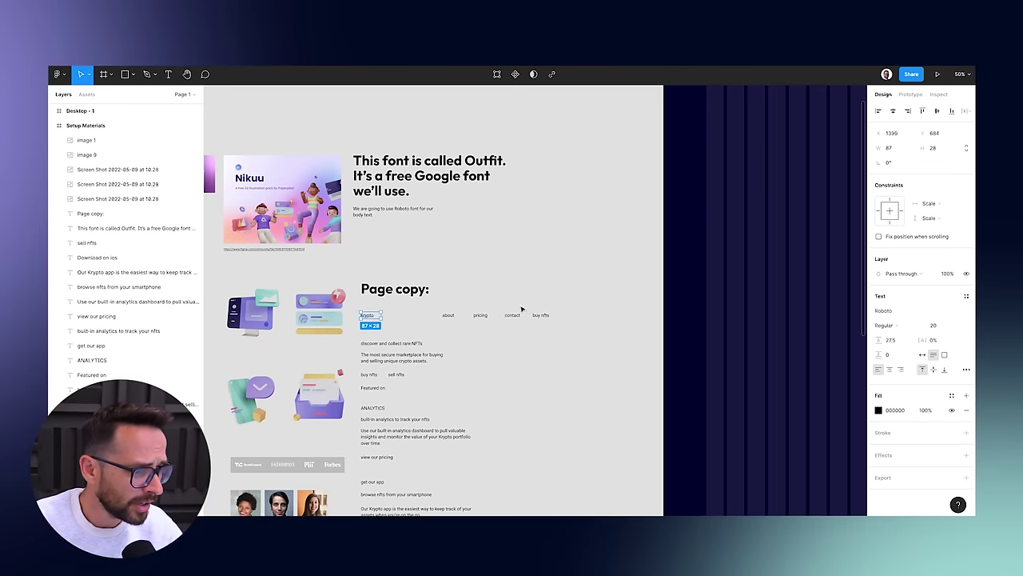
left_click_drag(589, 306, 390, 334)
left_click(389, 334)
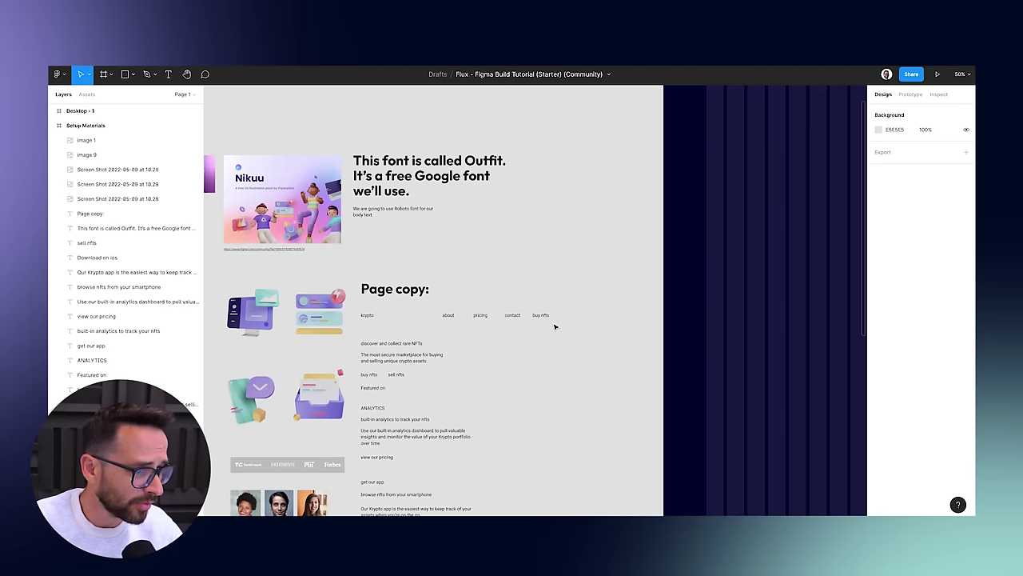
left_click_drag(568, 302, 391, 328)
scroll(458, 282, "right", 3)
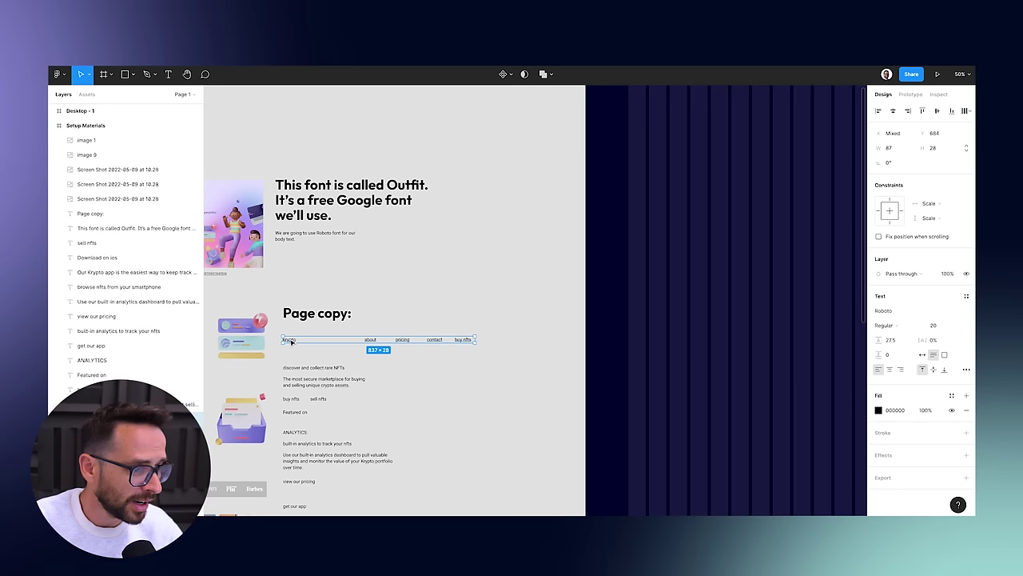
left_click_drag(291, 341, 766, 132)
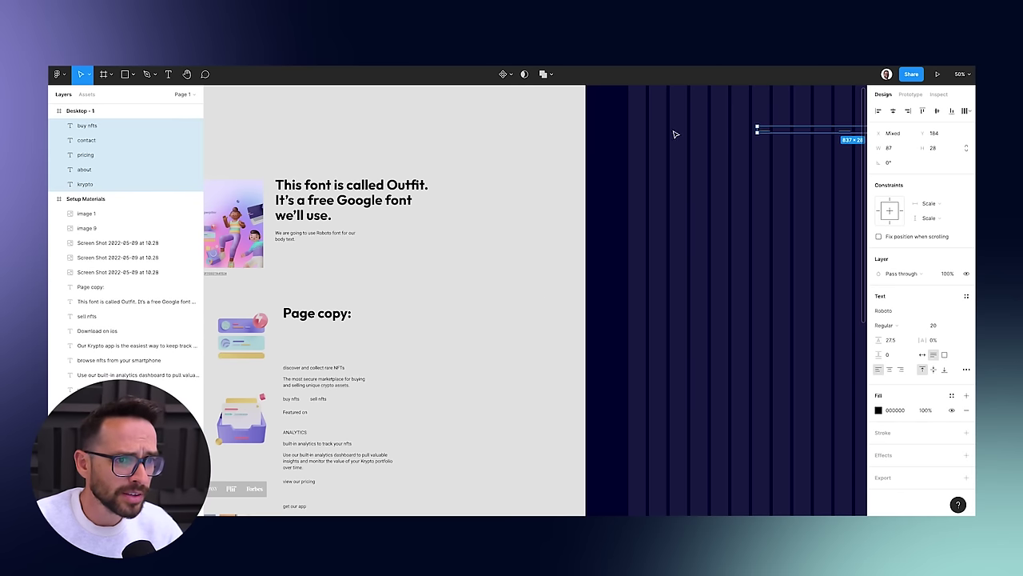
scroll(673, 133, "right", 4)
scroll(519, 205, "up", 3)
Make all five nav texts white FFFFFF in the Outfit font.
left_click_drag(610, 229, 554, 245)
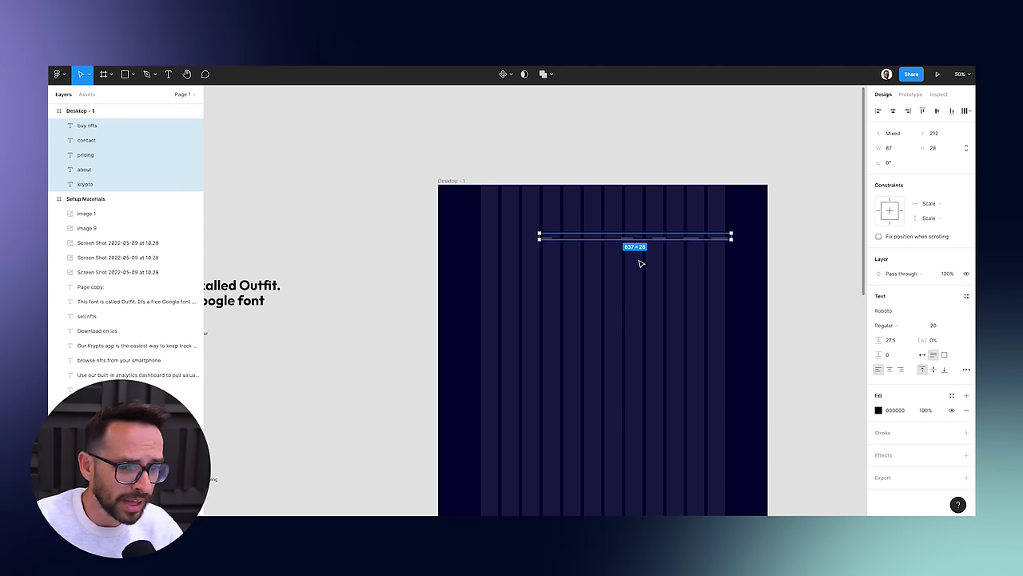
left_click(877, 410)
type("ffffff")
key("Return")
left_click(858, 285)
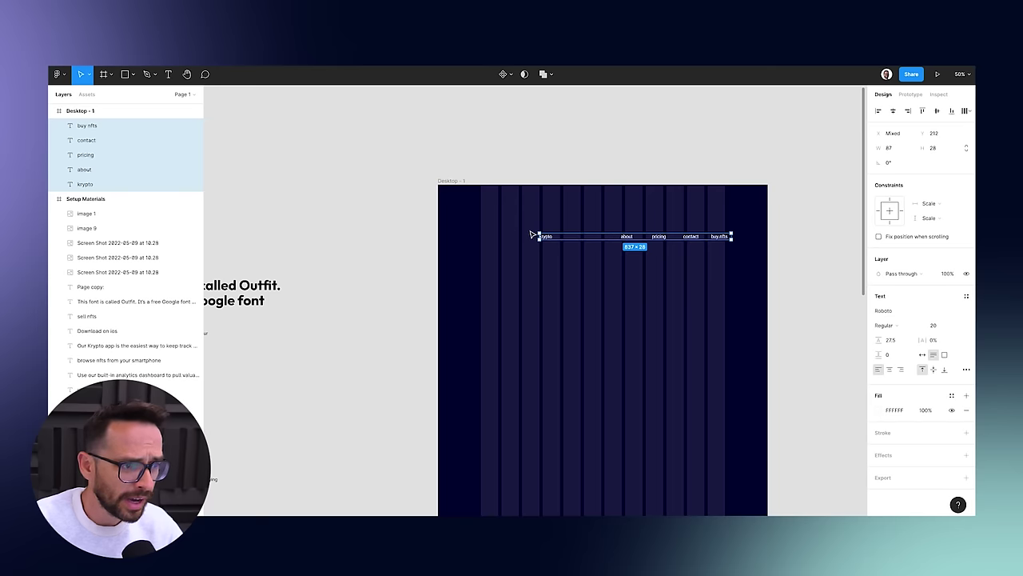
scroll(613, 245, "up", 5)
scroll(466, 286, "right", 3)
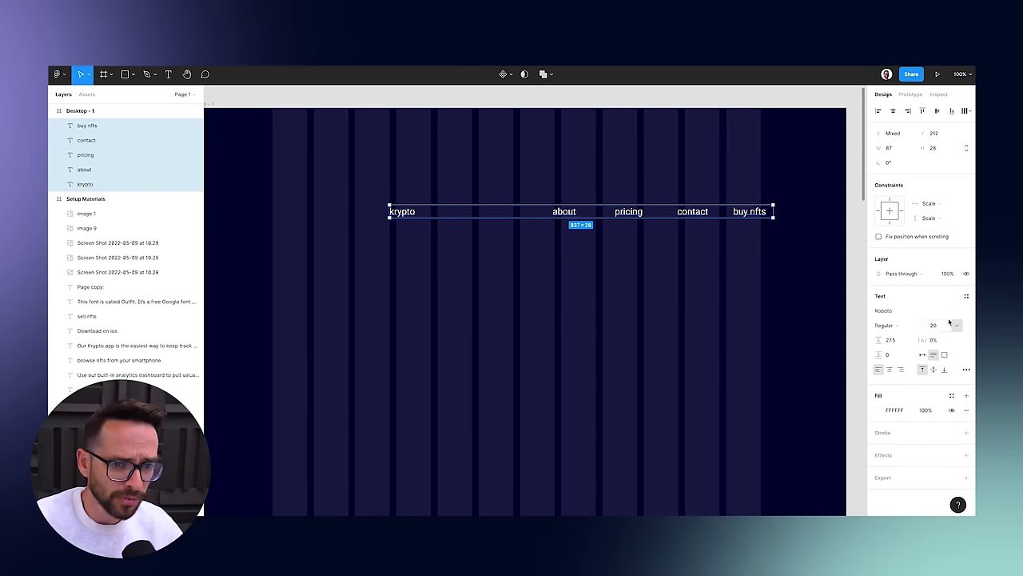
left_click(920, 312)
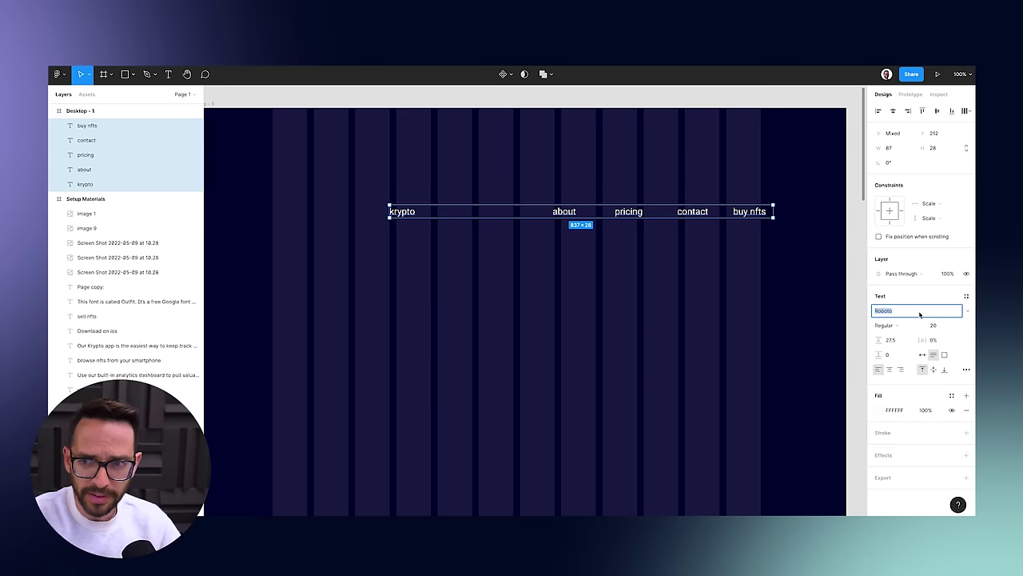
type("Outfit")
key("Return")
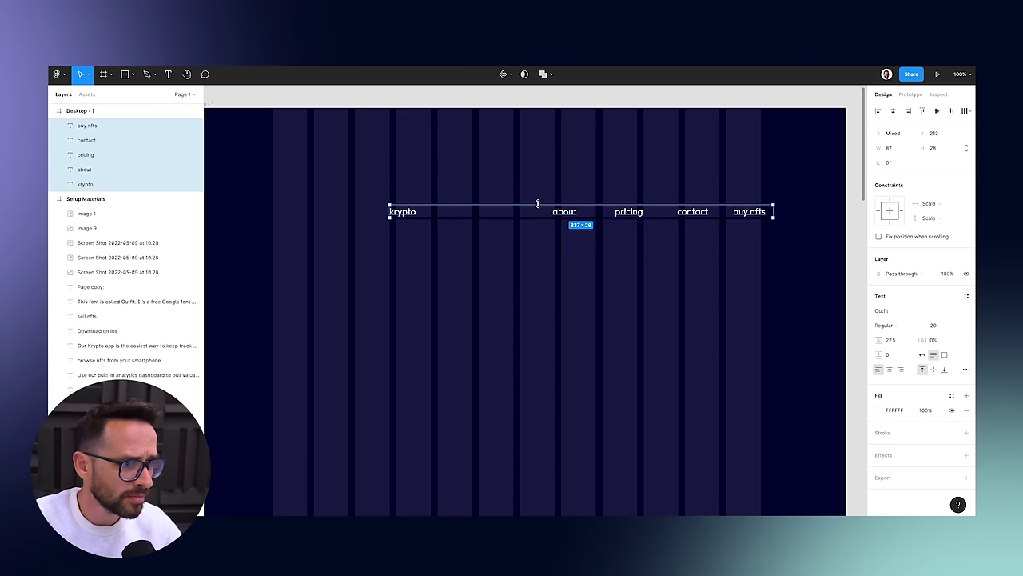
Make the krypto label Bold and uppercase so it reads KRYPTO.
key("Escape")
left_click(415, 214)
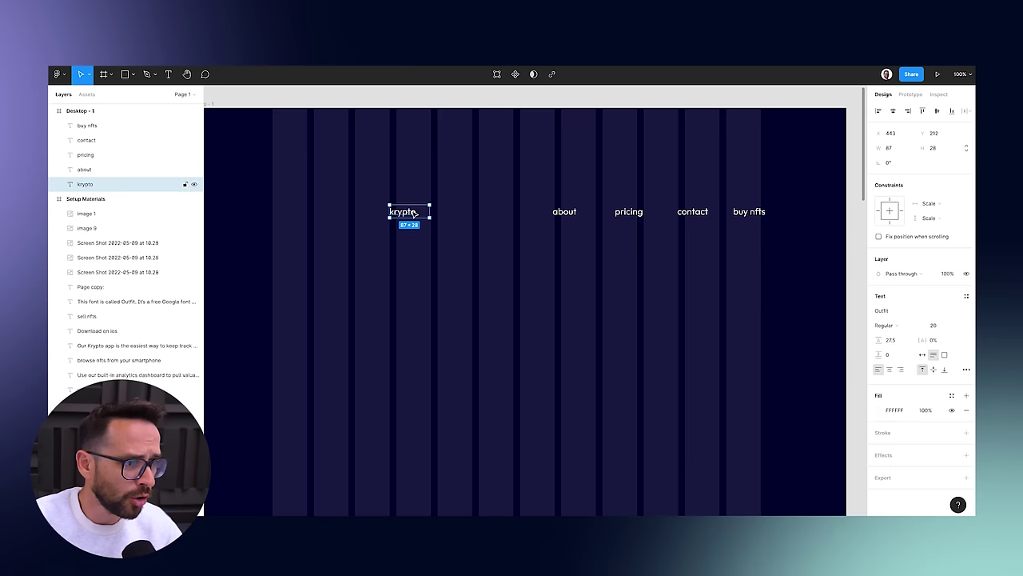
left_click(921, 329)
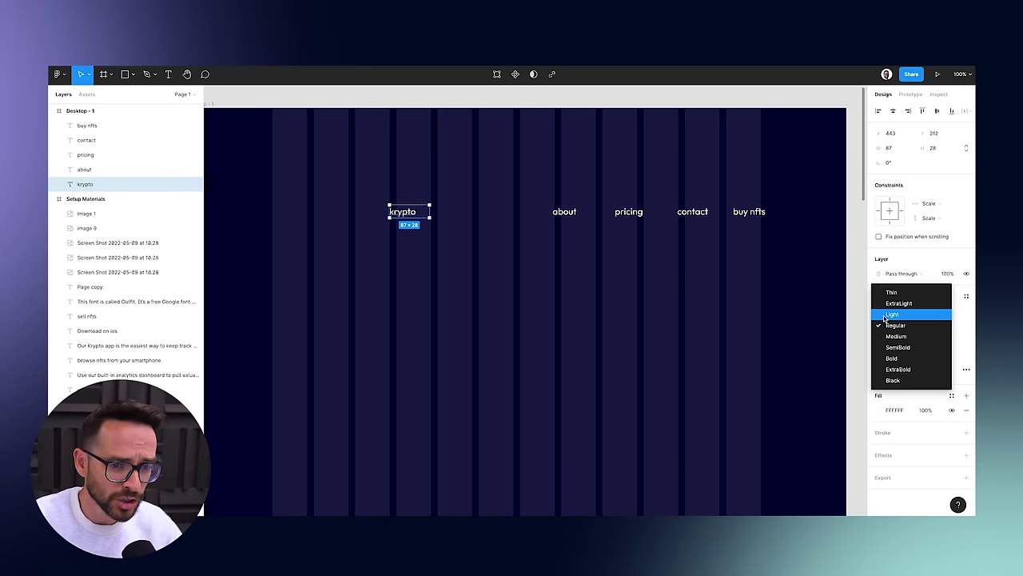
left_click(895, 359)
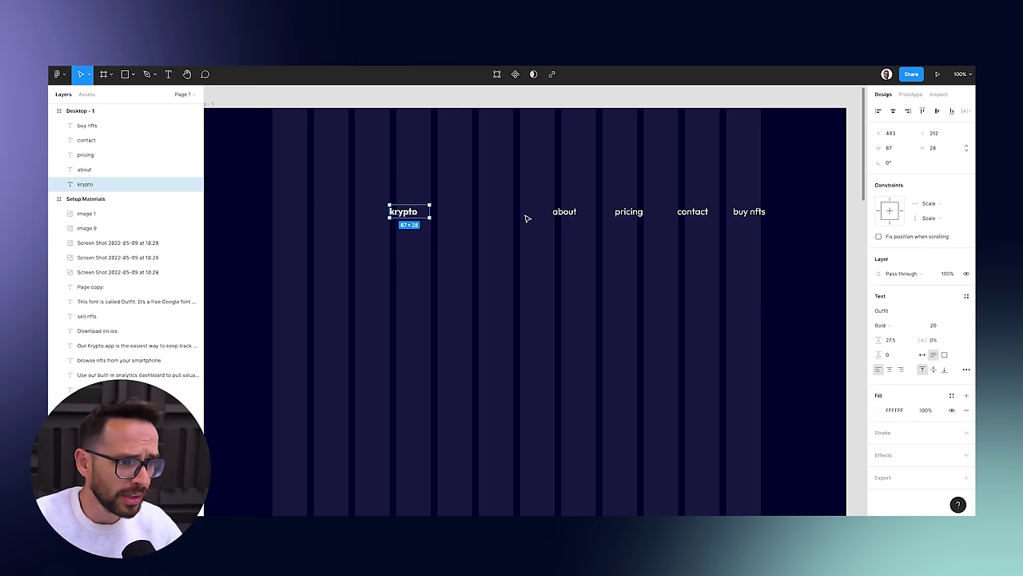
left_click(966, 370)
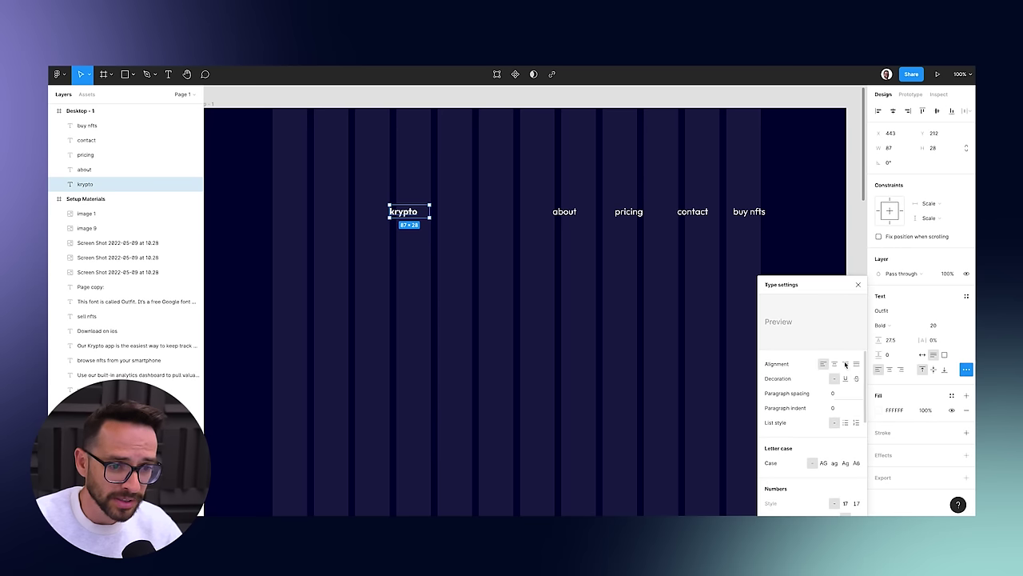
left_click(824, 463)
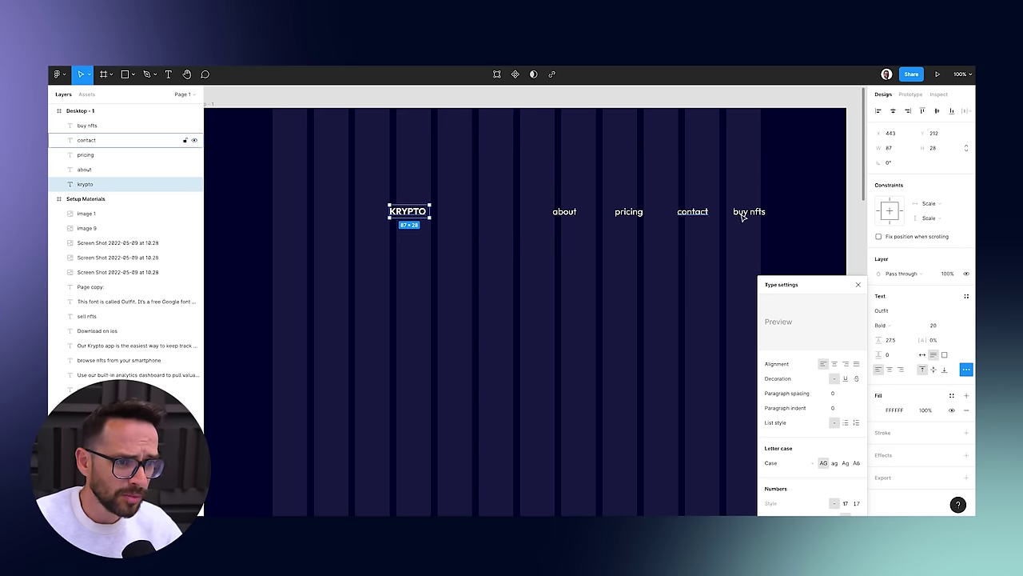
left_click(858, 285)
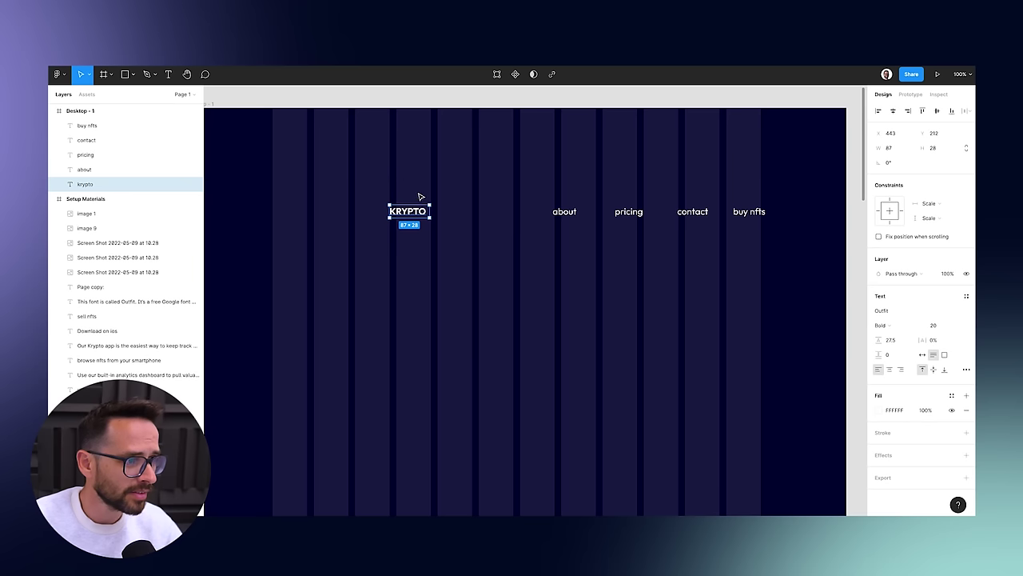
Align KRYPTO and the buy nfts label to their layout columns.
left_click_drag(408, 213, 294, 216)
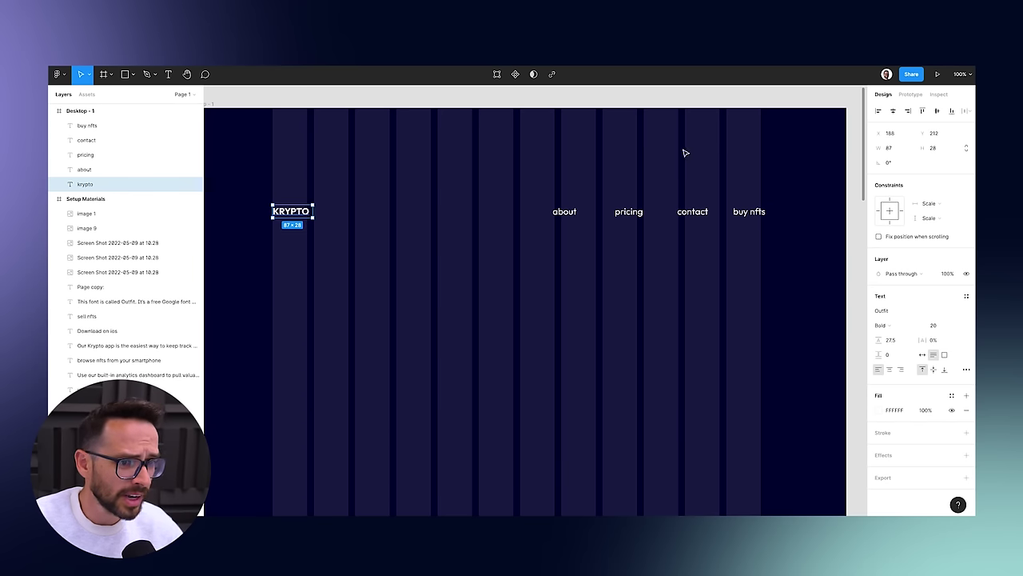
left_click_drag(746, 213, 742, 222)
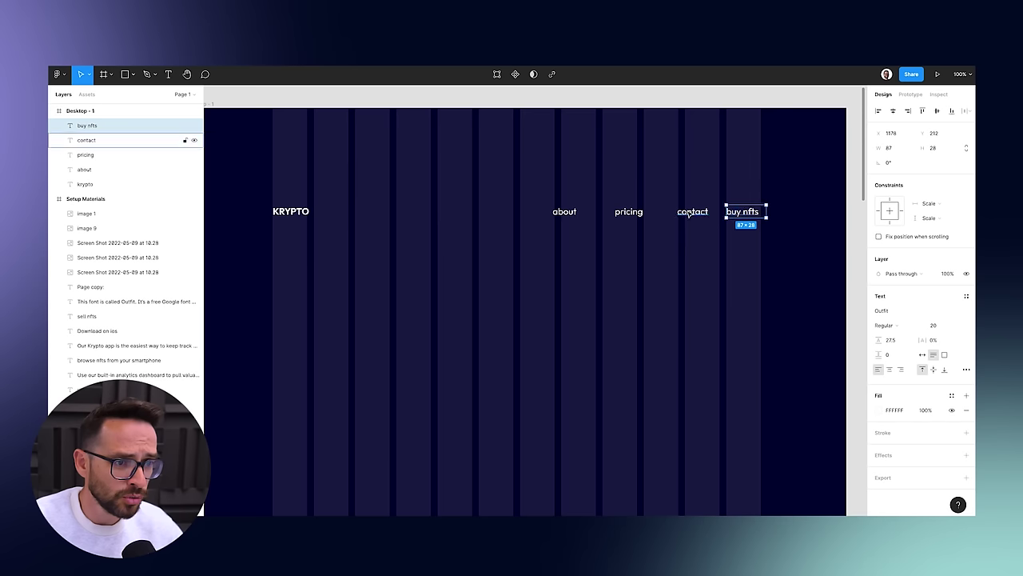
left_click(689, 213)
left_click(617, 212)
Widen the about text box and shift it left.
left_click(569, 211)
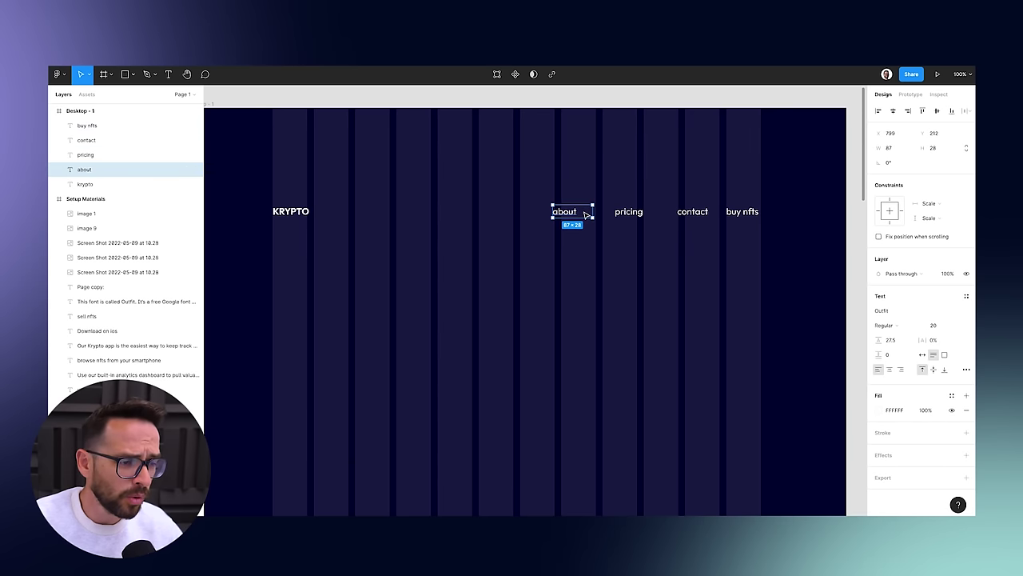
left_click_drag(593, 215, 639, 212)
left_click_drag(564, 214, 489, 210)
Add filler text after 'about' and widen the box to test wrapping.
double_click(488, 210)
left_click(517, 213)
type("dflgkj ldkfjg; ldkfjfg;lkj d;flkjgdf;glkj ;ldkjfg; lkjdfg")
key("Escape")
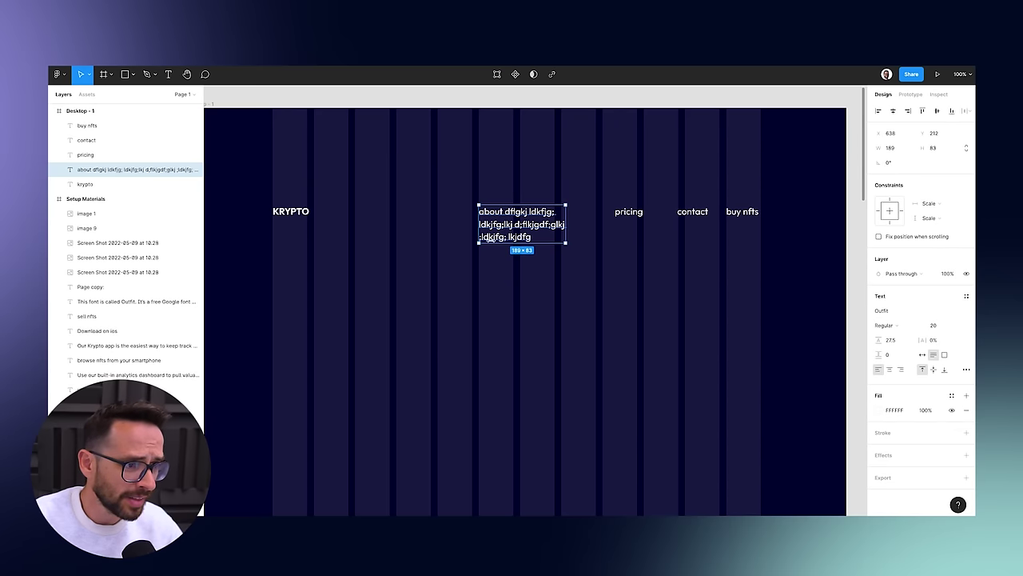
left_click_drag(566, 230, 598, 229)
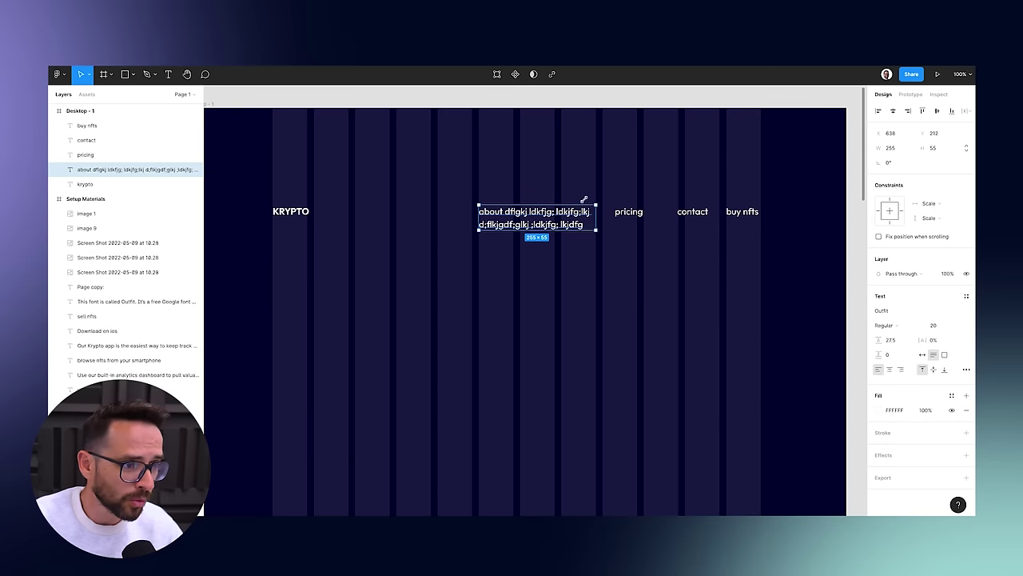
Replace the filler with 'about' and move the label above the nav row.
double_click(504, 215)
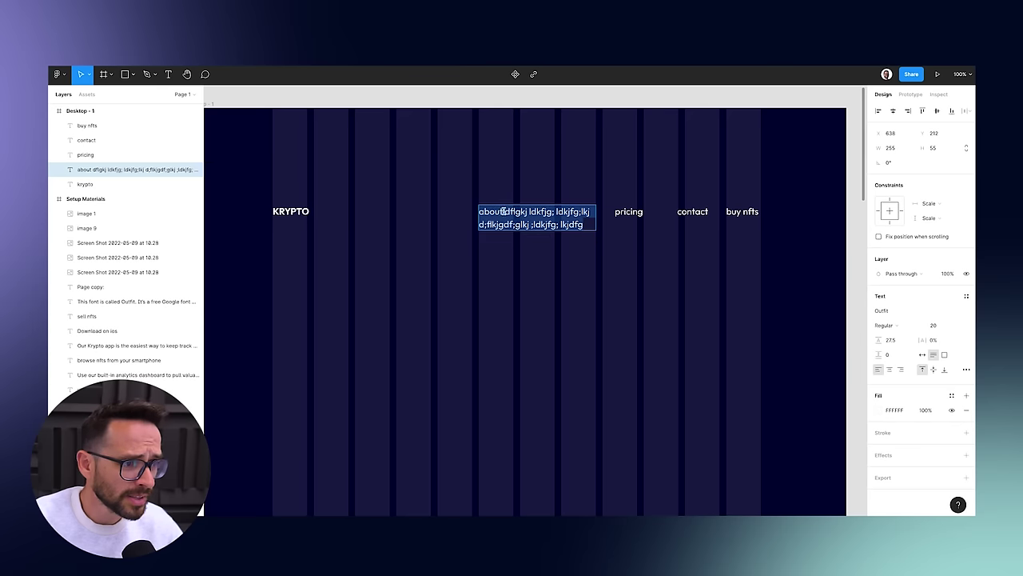
key("Escape")
double_click(530, 213)
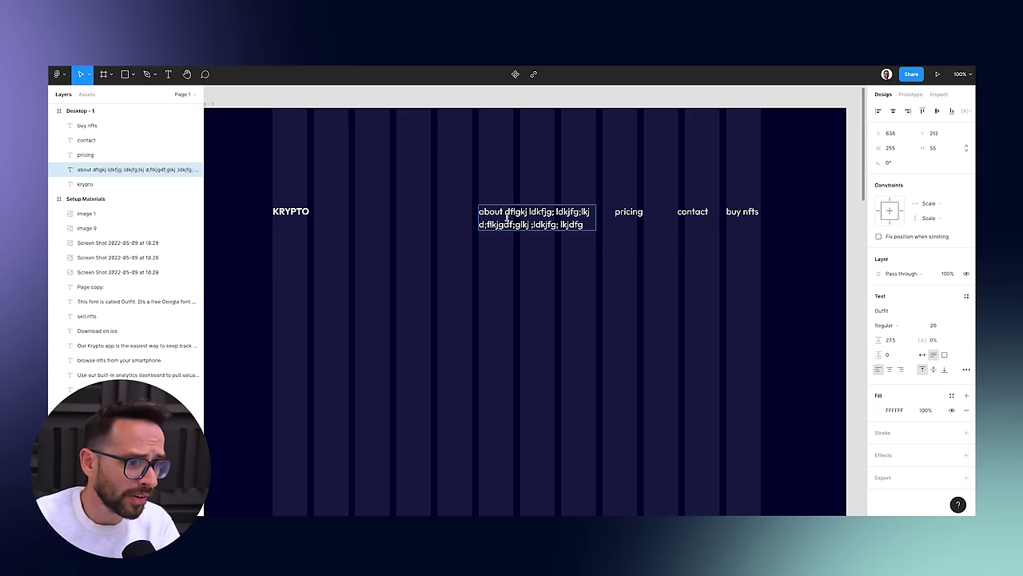
type("about")
key("Escape")
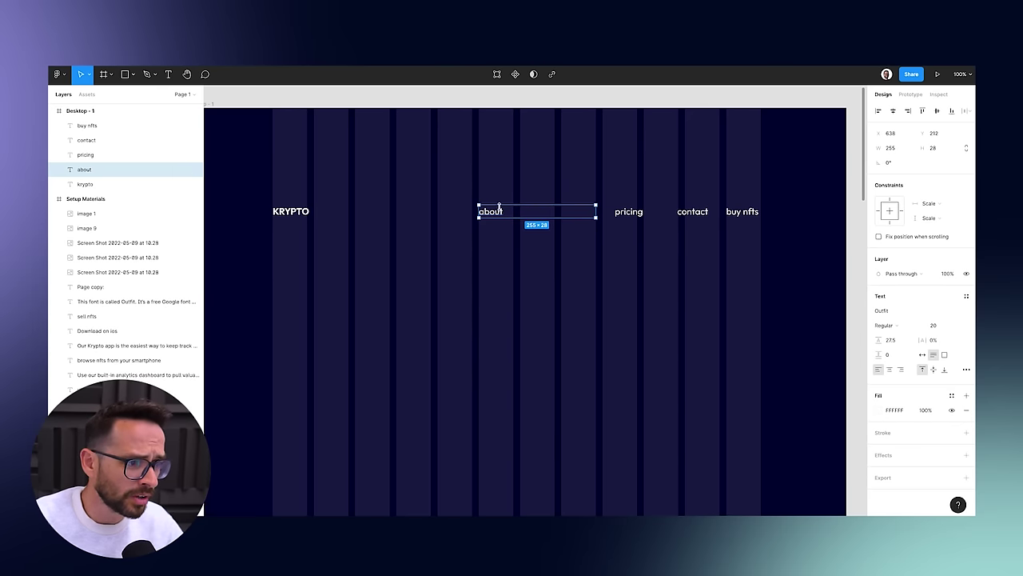
left_click_drag(502, 213, 527, 181)
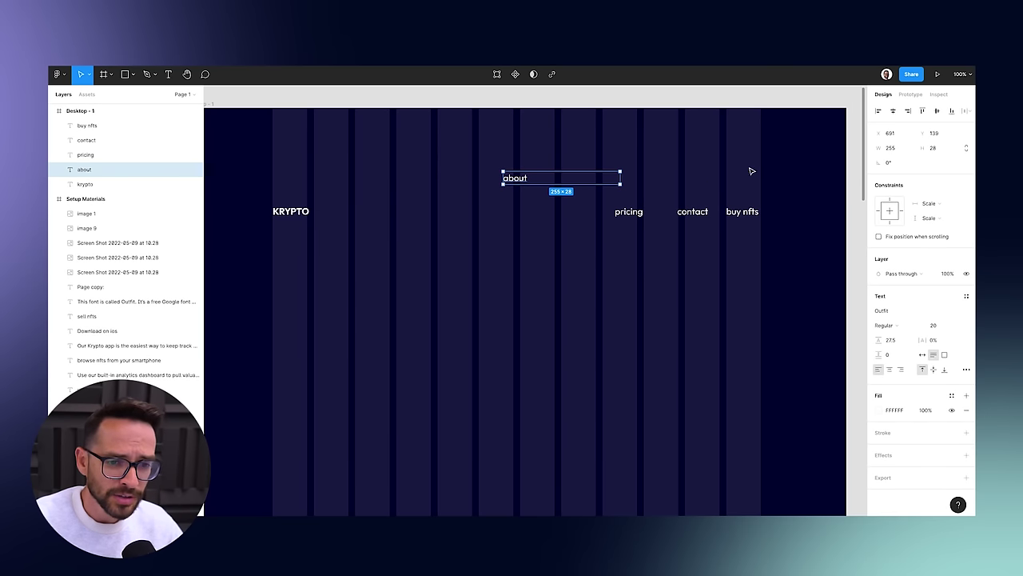
Set about, pricing, contact and buy nfts to Auto width, returning about to the row.
left_click(922, 355)
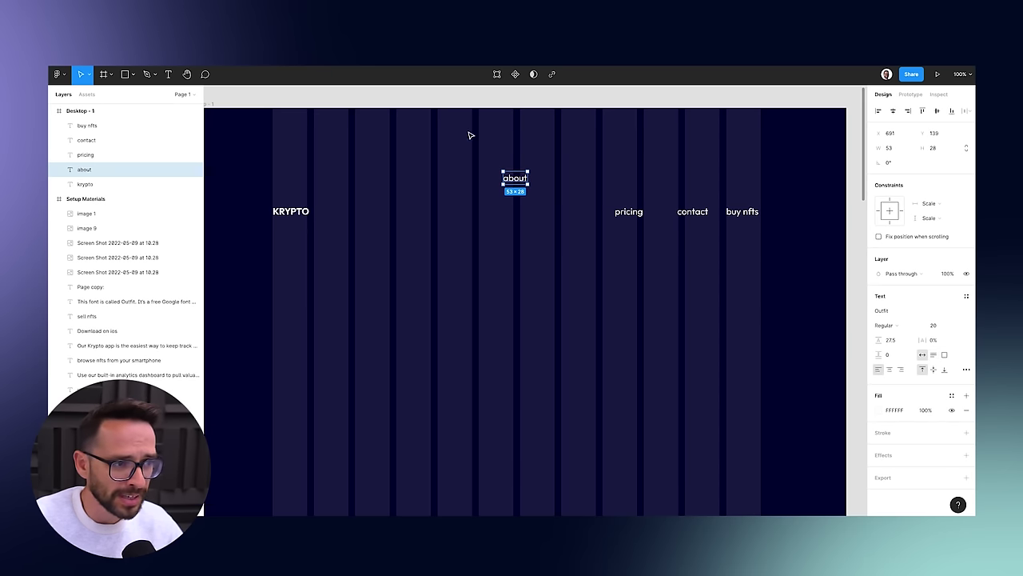
left_click_drag(516, 173, 527, 208)
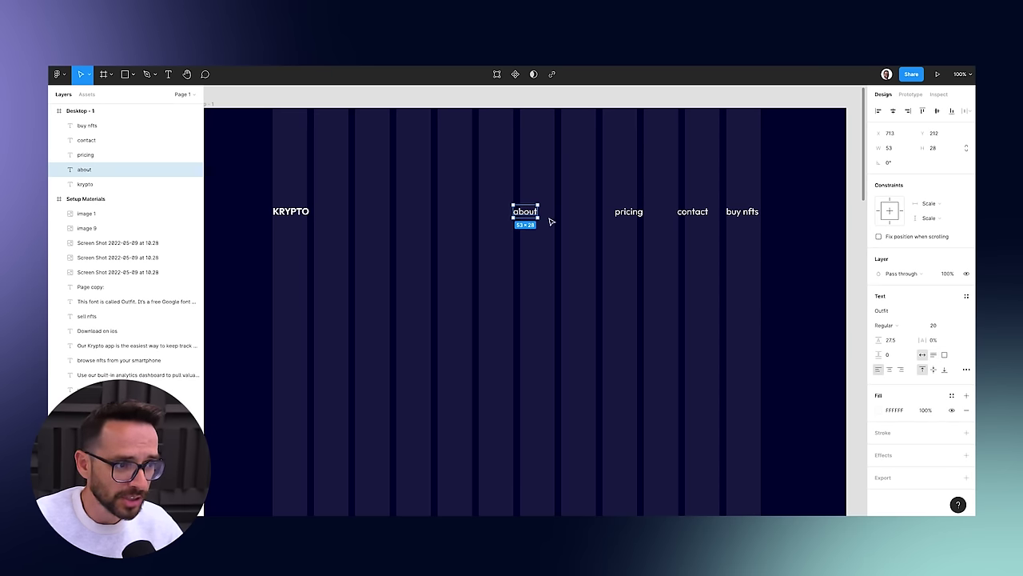
left_click(634, 218)
left_click(685, 214, "shift")
left_click(742, 213, "shift")
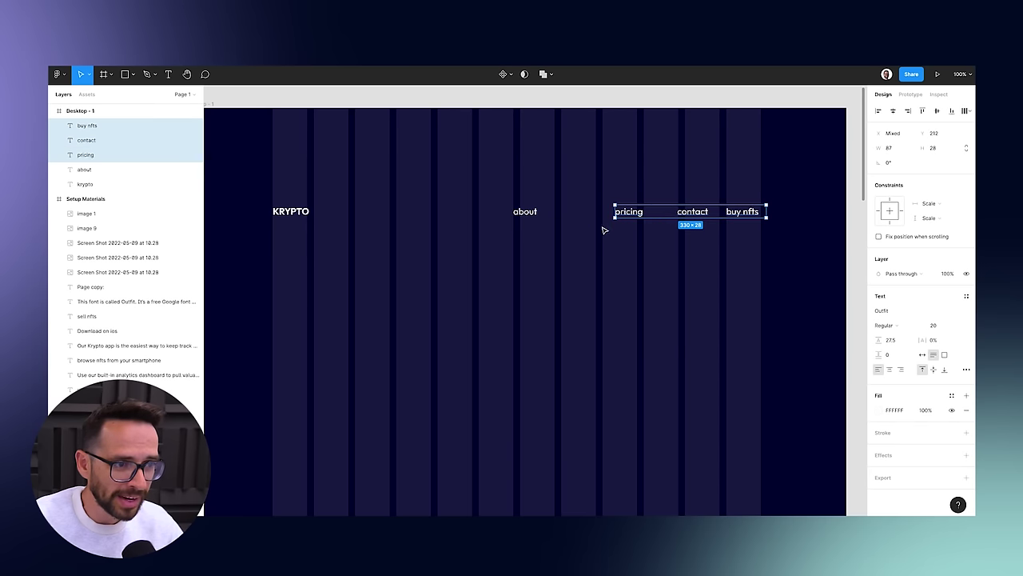
left_click(923, 355)
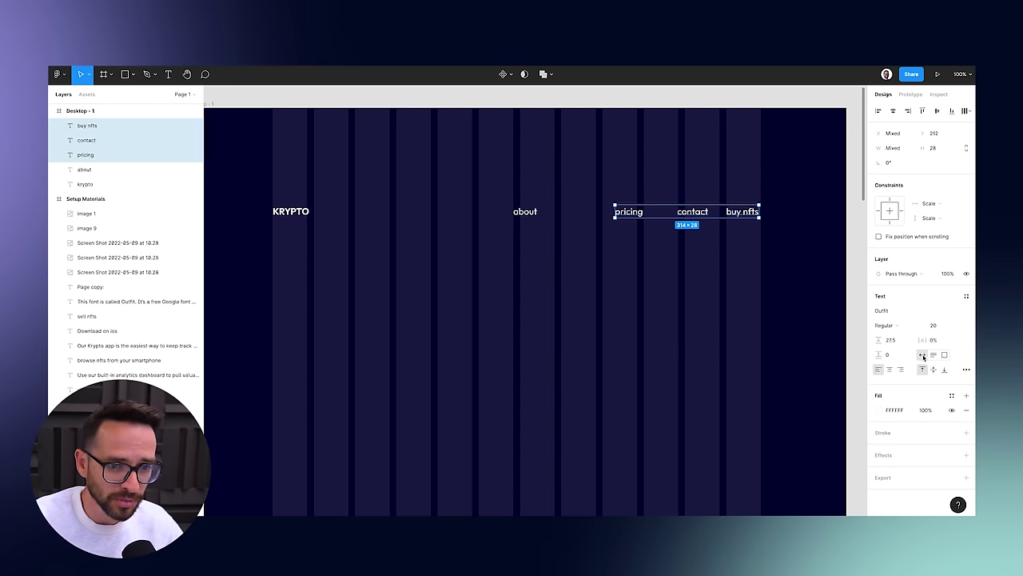
Shift the about label right to line up with the nav row.
left_click(716, 284)
left_click(692, 213)
left_click(628, 213)
left_click(525, 213)
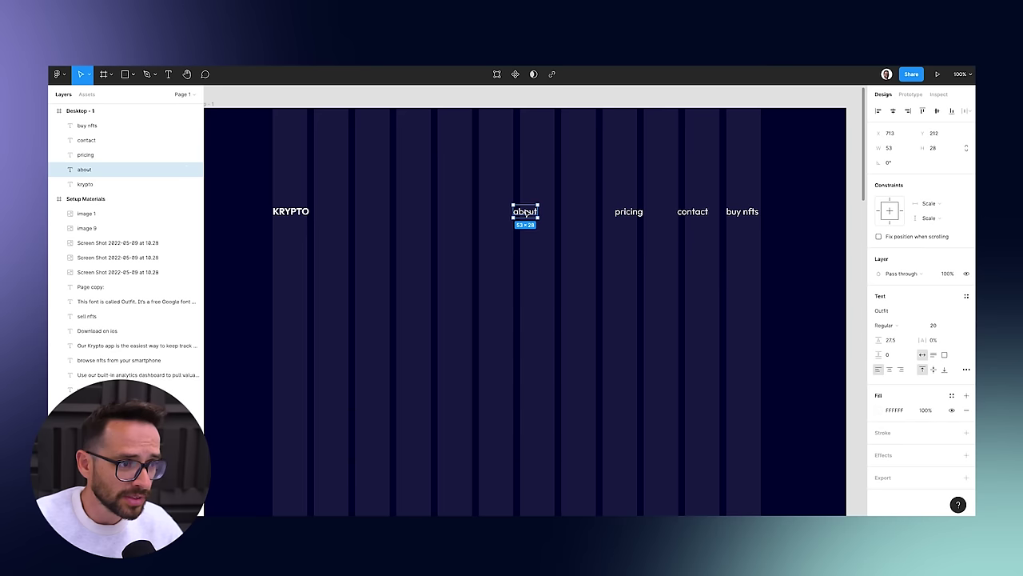
mouse_move(536, 214)
left_mouse_down()
mouse_move(564, 214)
mouse_move(558, 205)
mouse_move(545, 214)
left_mouse_up()
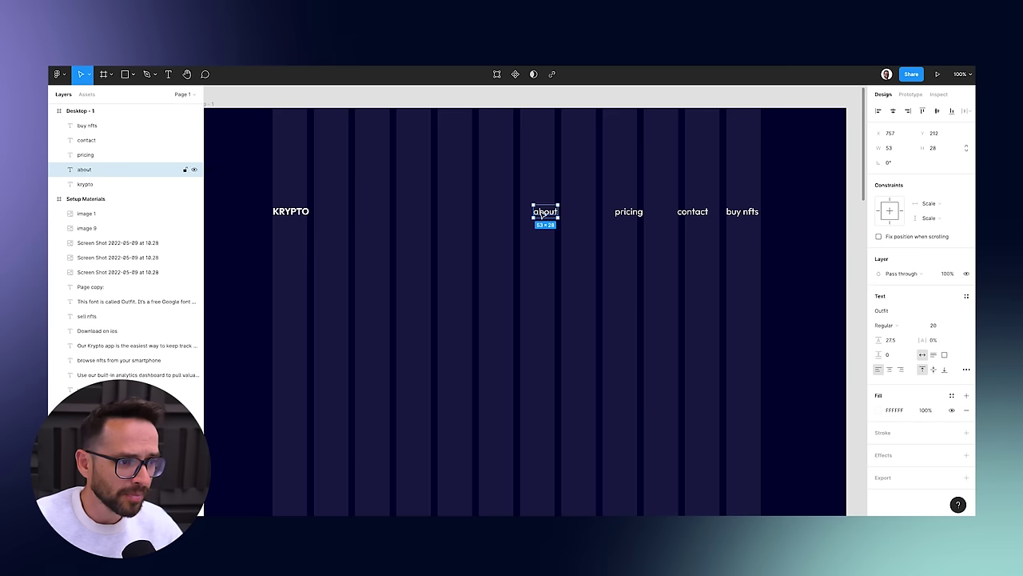
Tidy up the four nav links into even 74 px horizontal spacing.
left_click_drag(804, 189, 532, 221)
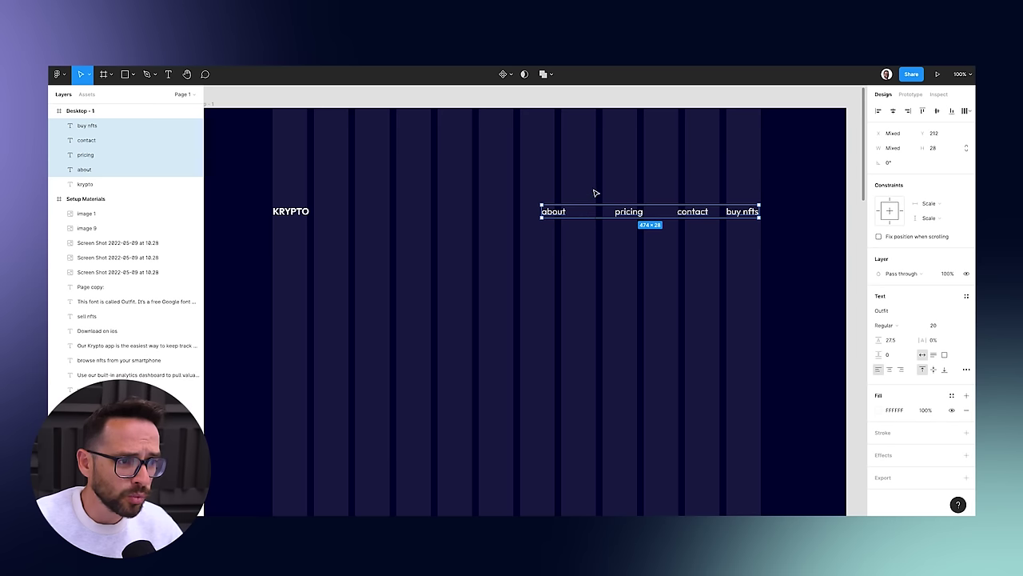
left_click(966, 110)
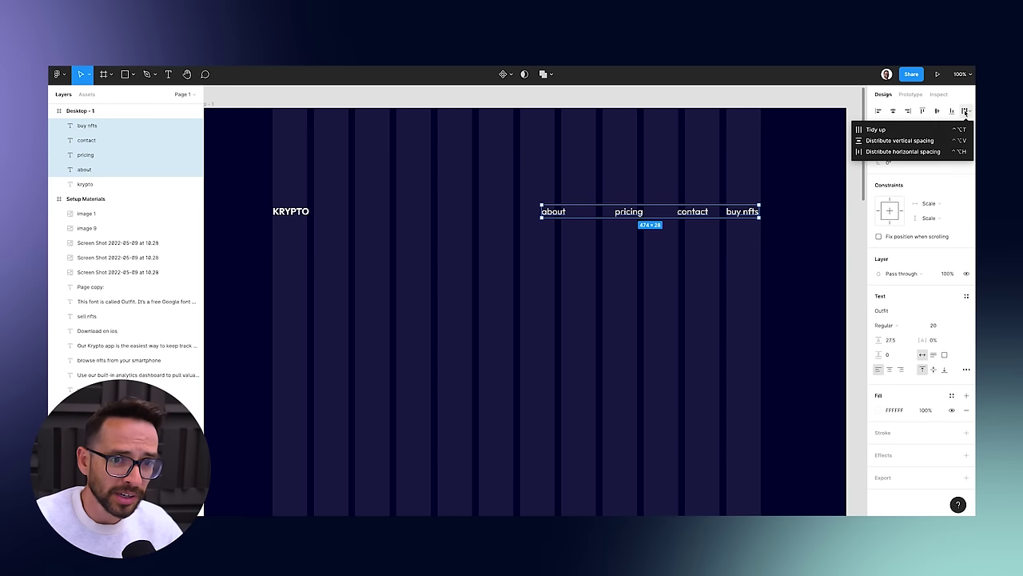
left_click(890, 131)
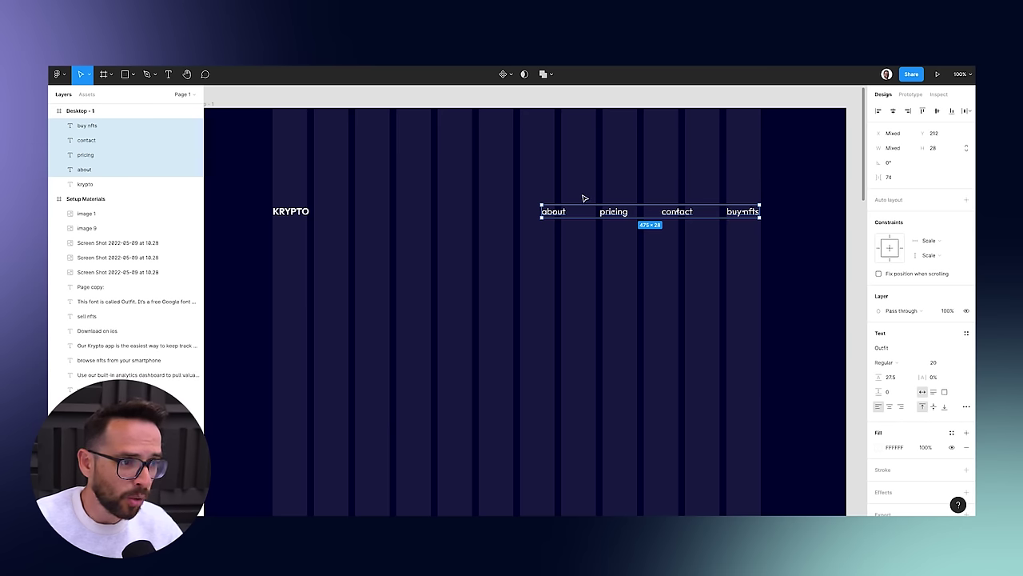
left_click(608, 165)
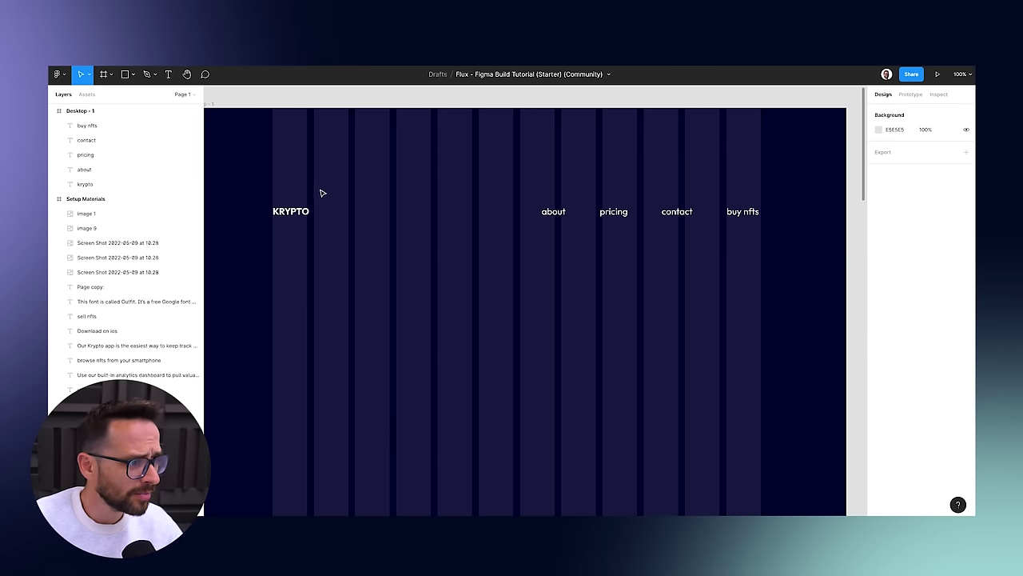
Select the KRYPTO logo and the four nav links together.
left_click_drag(237, 209, 755, 142)
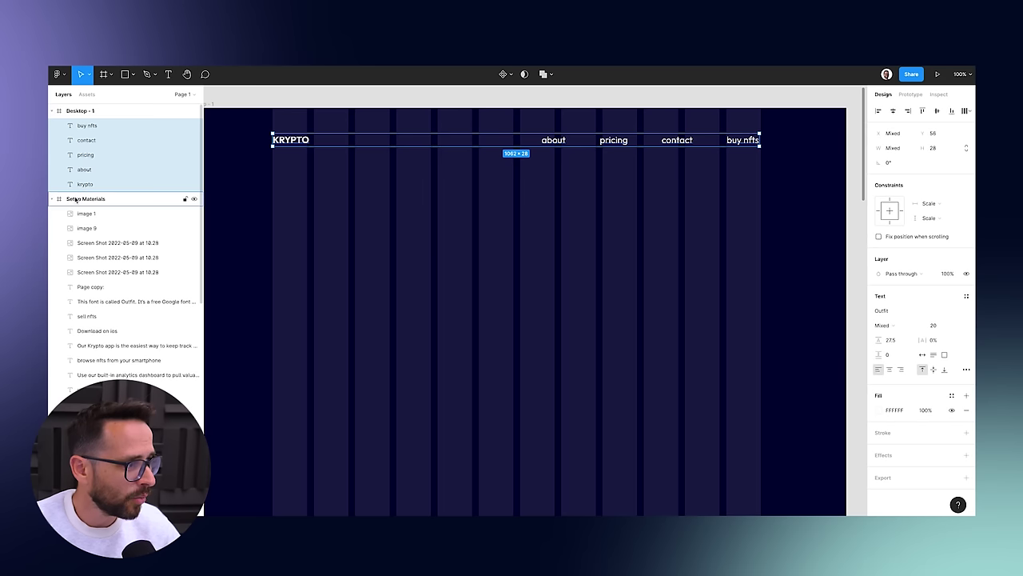
left_click(50, 198)
left_click(50, 198)
scroll(114, 152, "down", 5)
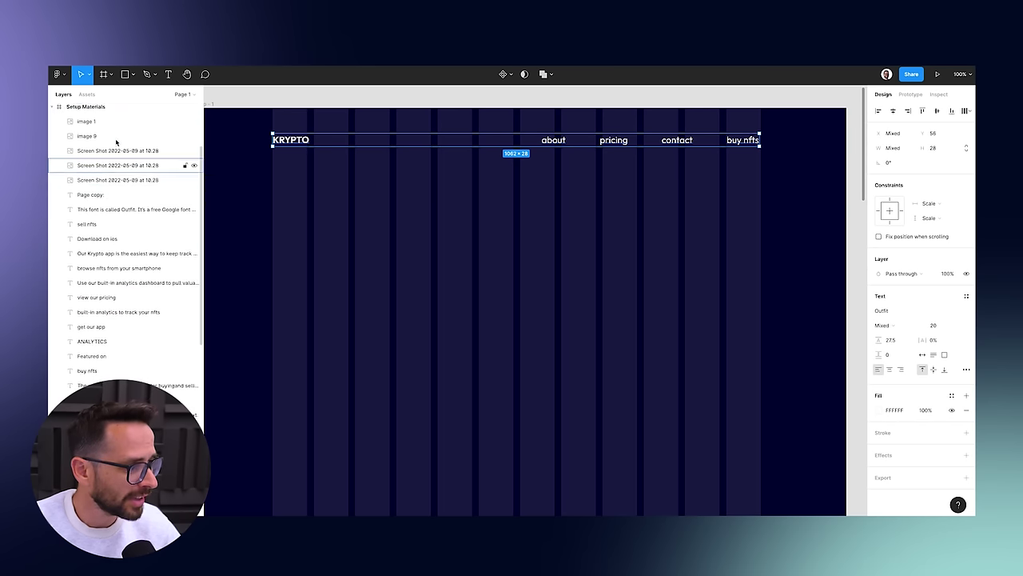
scroll(112, 312, "down", 3)
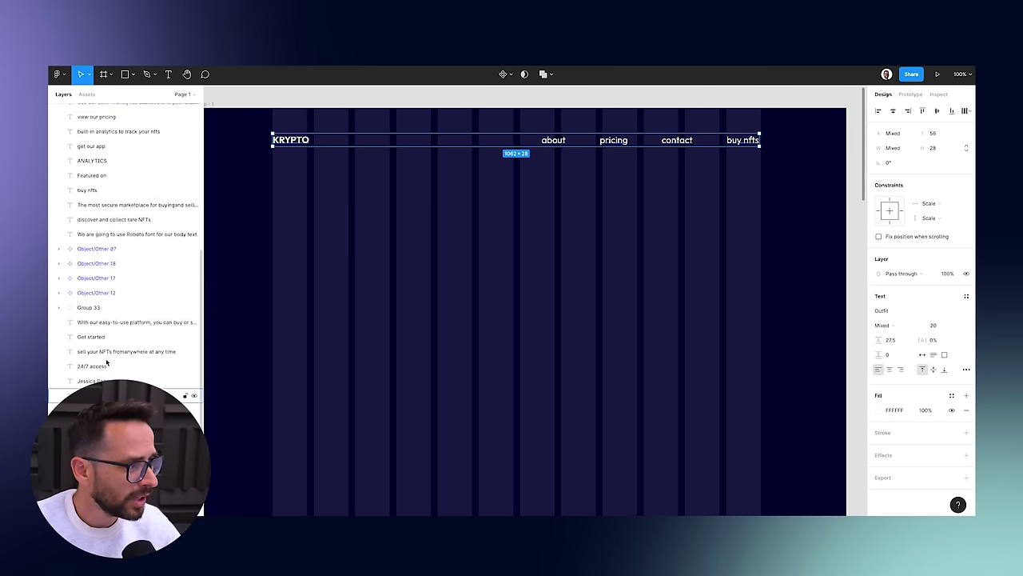
scroll(50, 226, "up", 8)
left_click(51, 199)
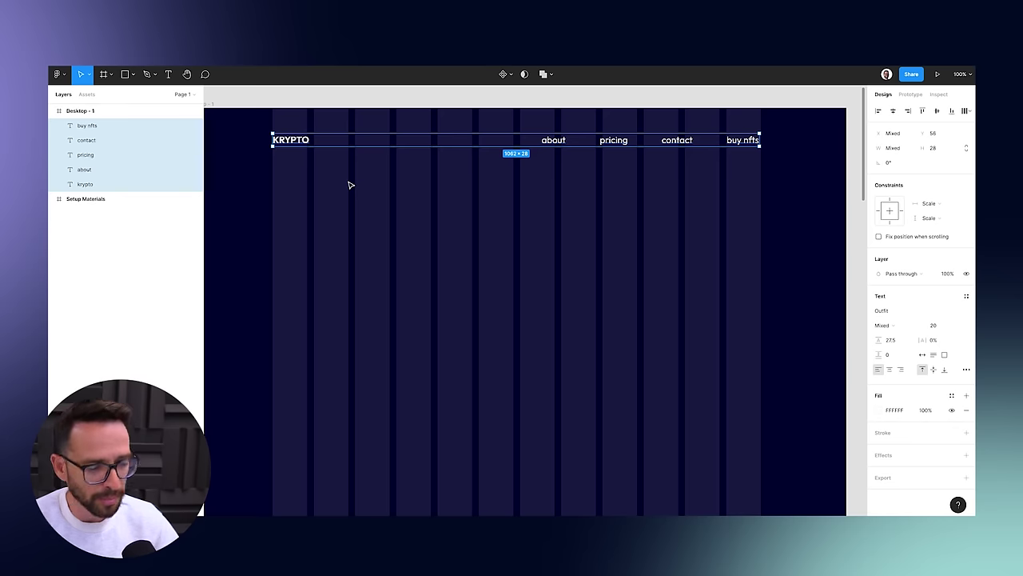
Group the five nav texts and rename the group NavBar.
key("ctrl+g")
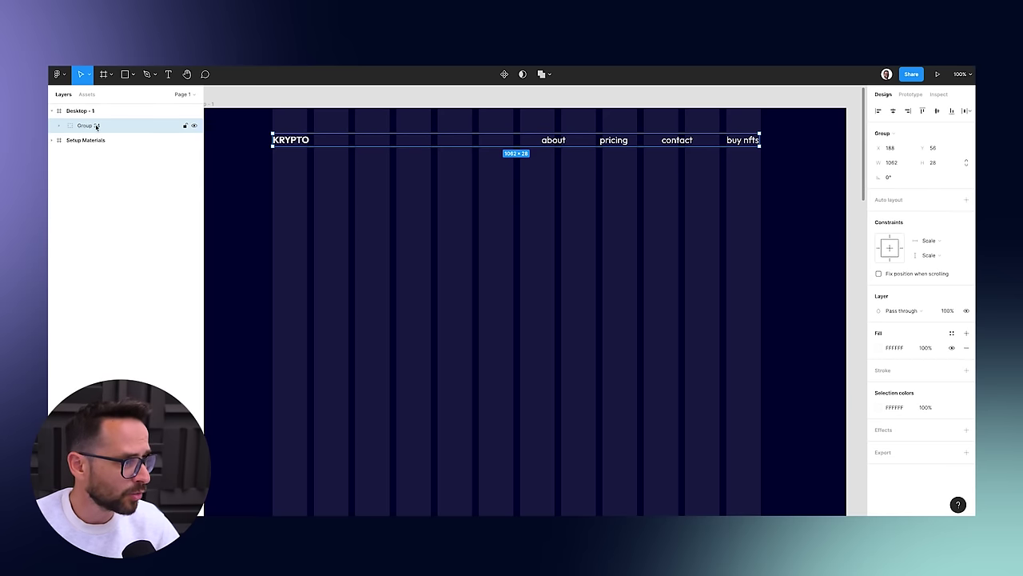
double_click(97, 126)
type("Nav")
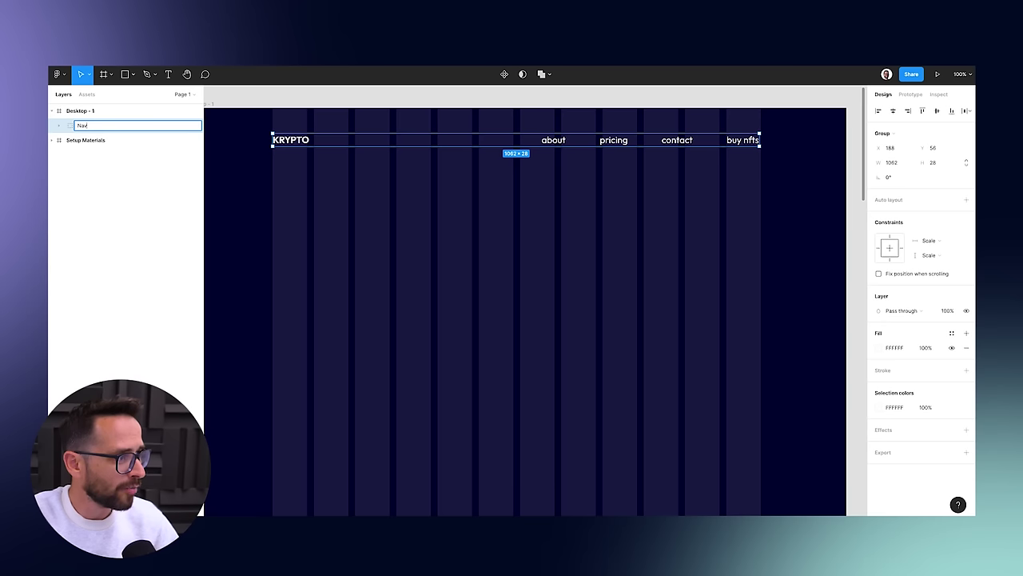
type("Bar")
key("Return")
left_click(304, 160)
key("ctrl+minus")
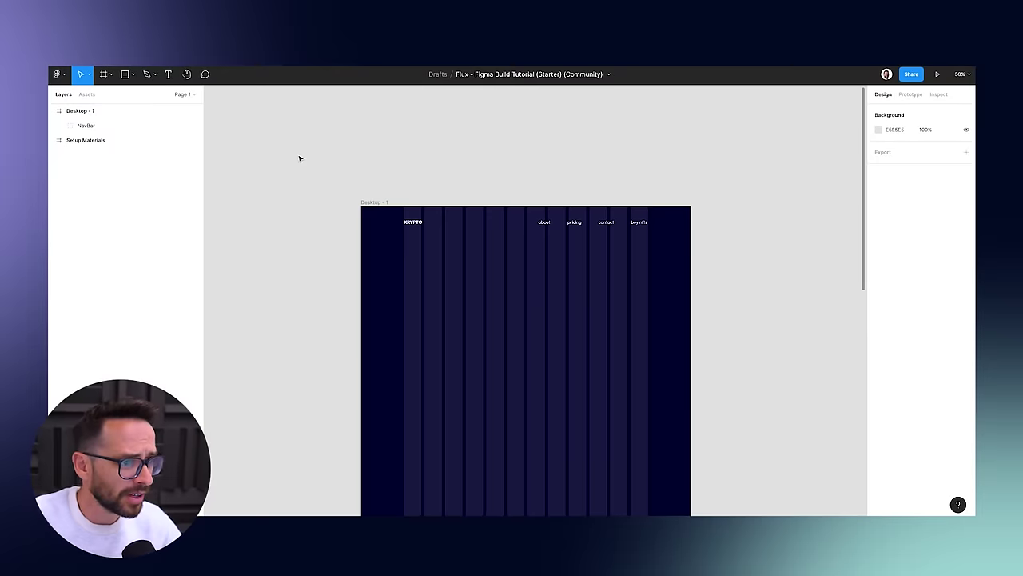
scroll(441, 282, "left", 10)
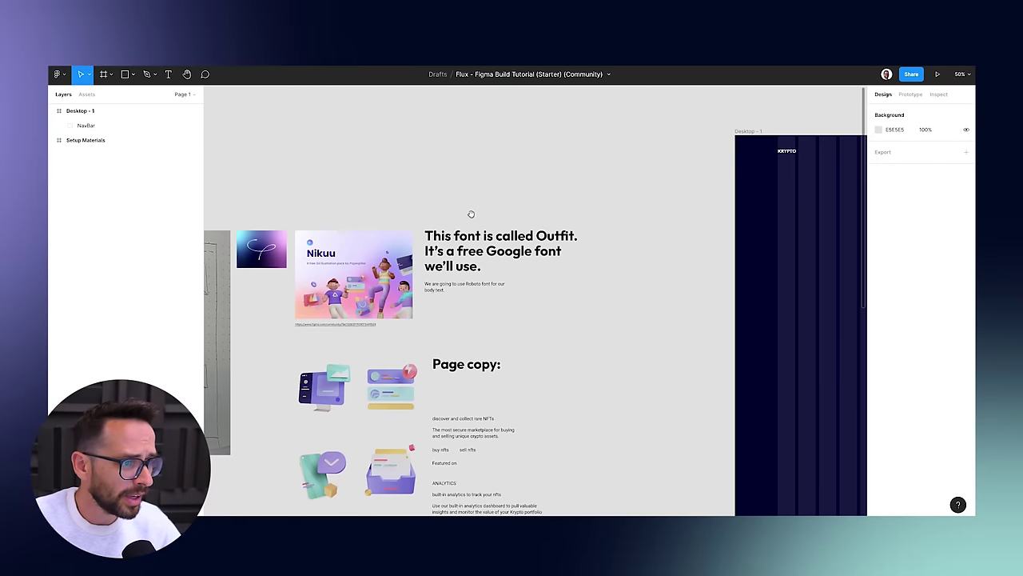
Move the Object/Other 07 monitor illustration onto the Desktop - 1 frame.
scroll(610, 157, "up", 1)
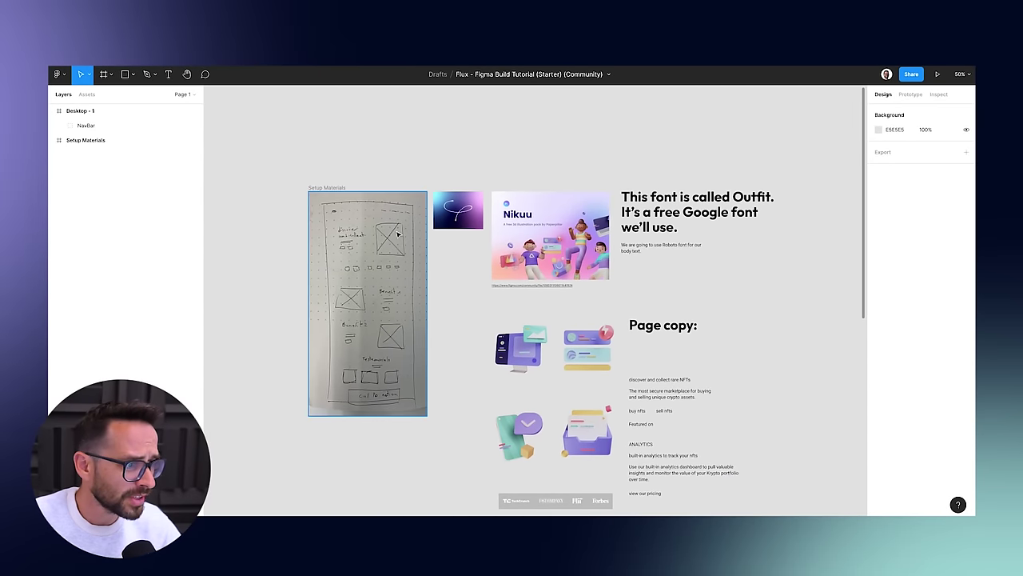
scroll(349, 218, "up", 5)
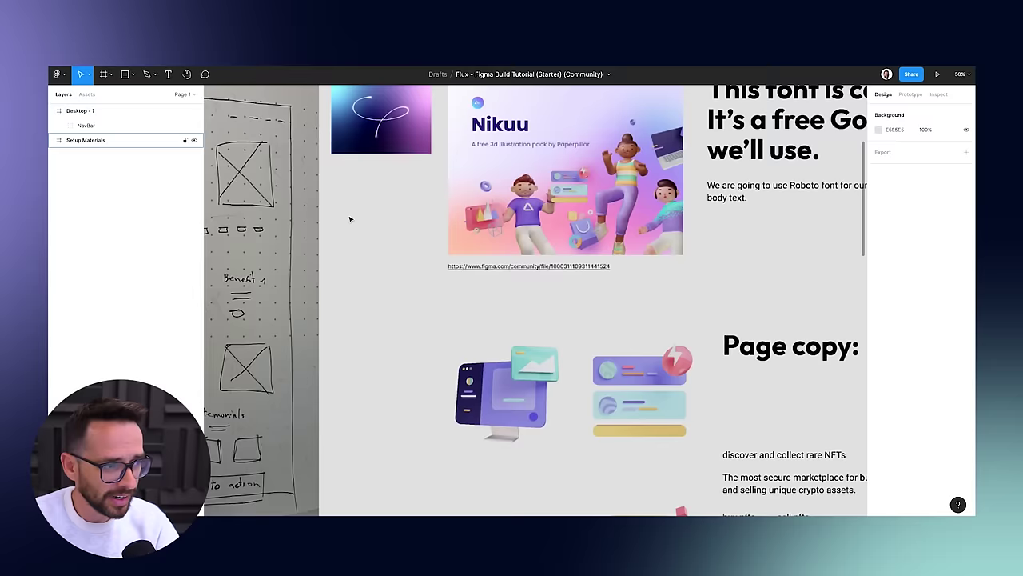
scroll(600, 277, "left", 3)
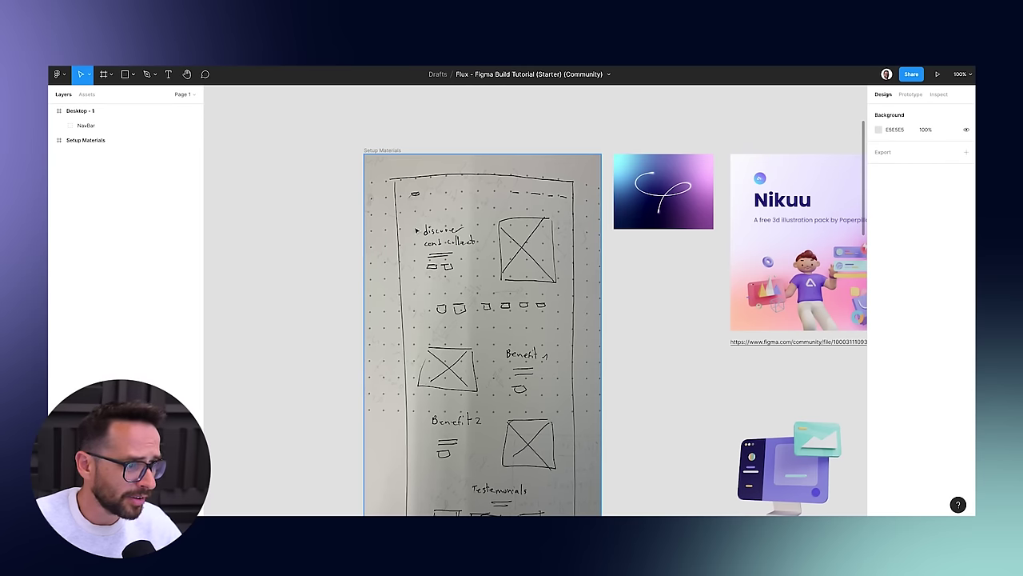
scroll(508, 251, "down", 3)
scroll(508, 251, "right", 5)
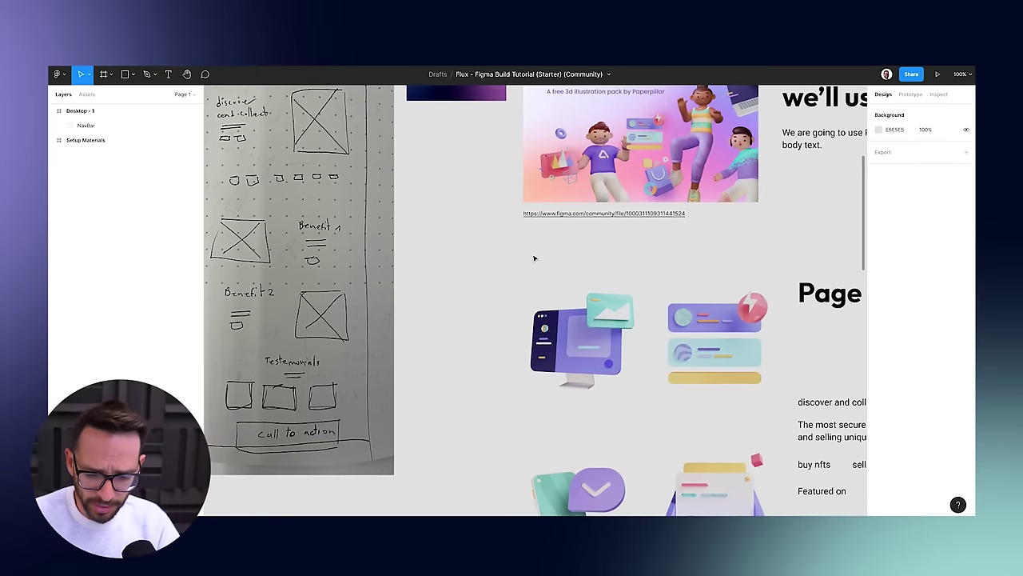
key("minus")
scroll(534, 257, "right", 4)
left_click(450, 361)
left_click_drag(450, 362, 788, 230)
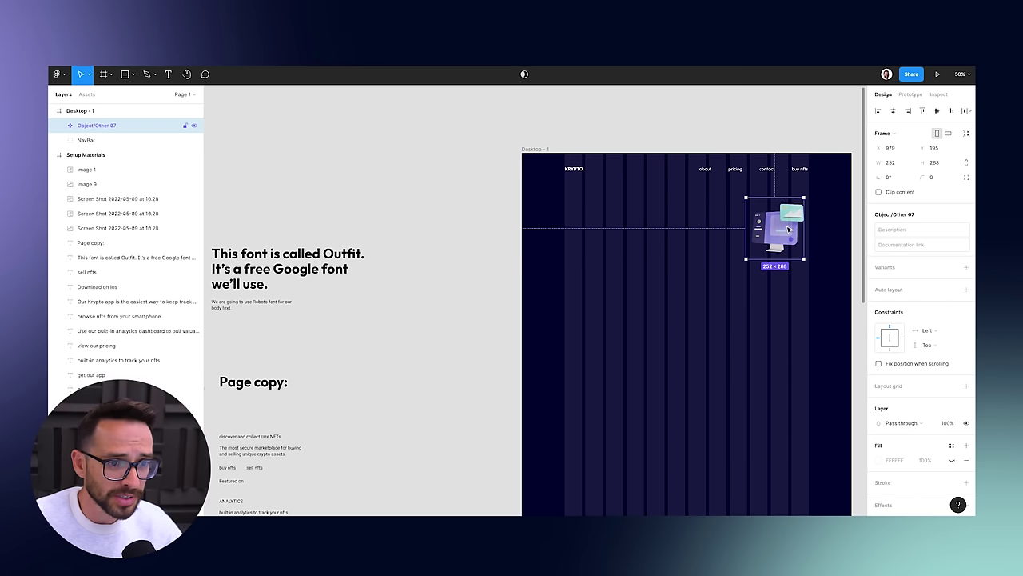
Enlarge the illustration to about 496×528 and realign it slightly higher with smart guides.
left_click_drag(745, 261, 692, 318)
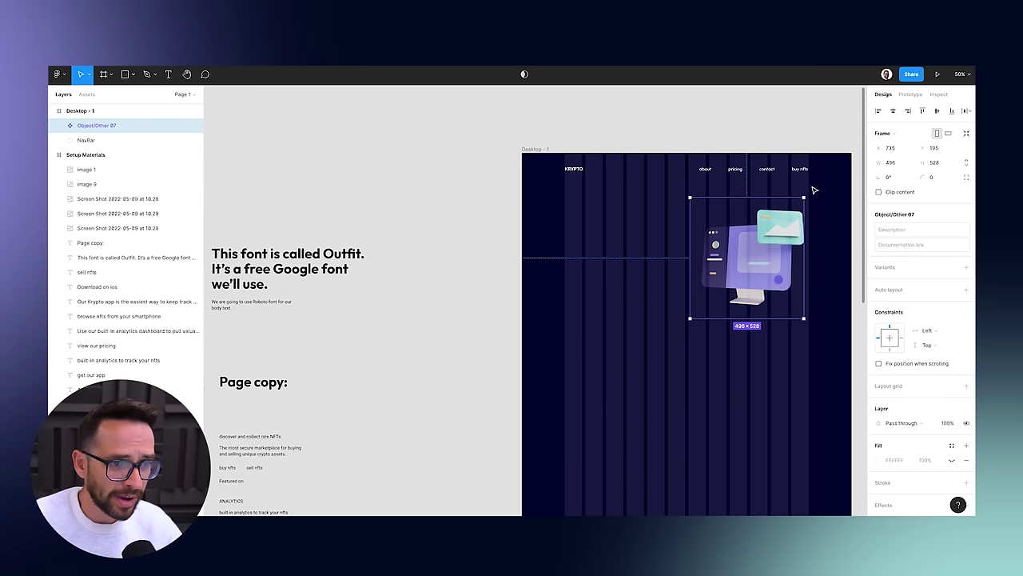
left_click_drag(749, 264, 761, 270)
key("ctrl+z")
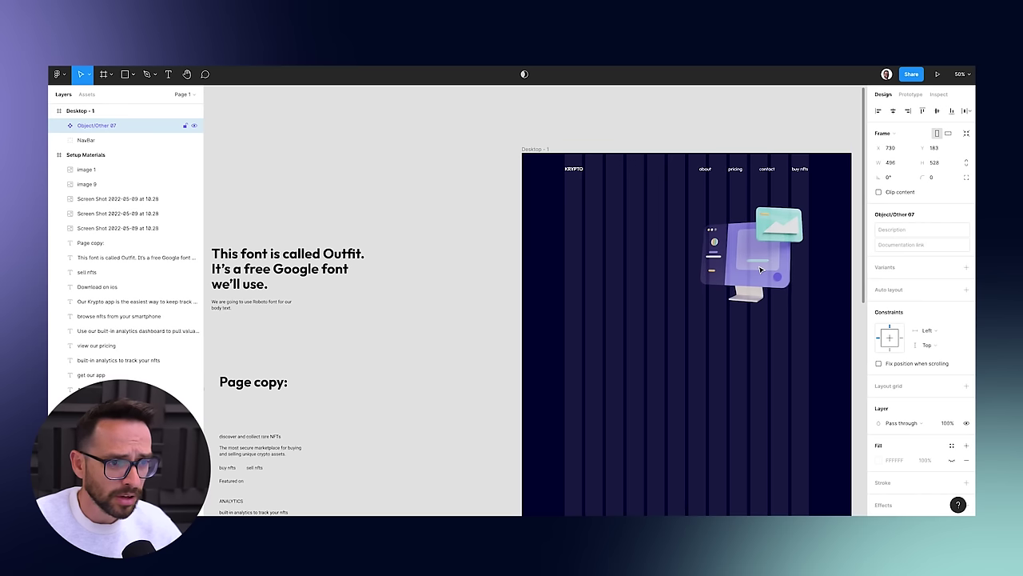
left_click_drag(761, 270, 732, 249)
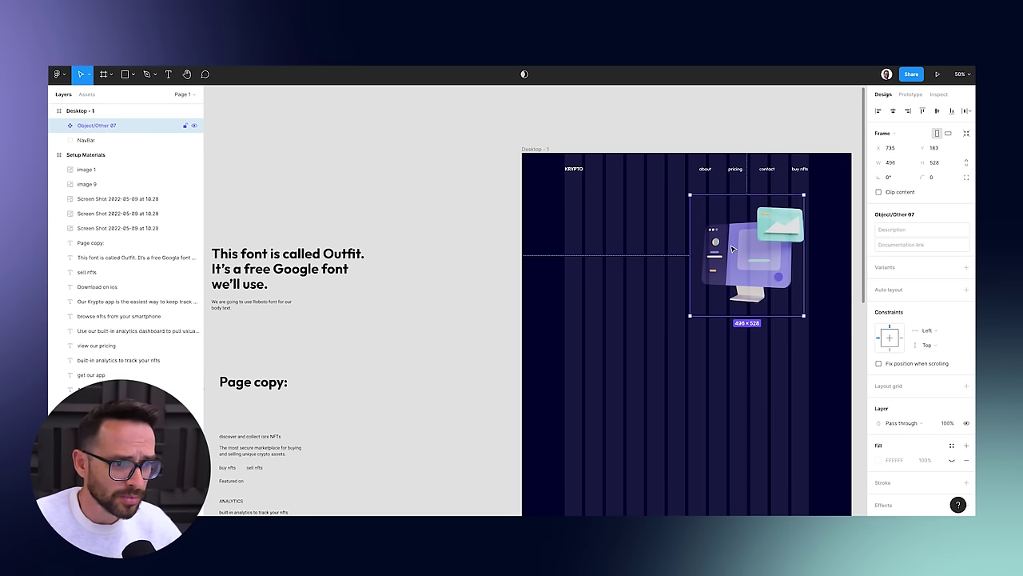
left_click(419, 246)
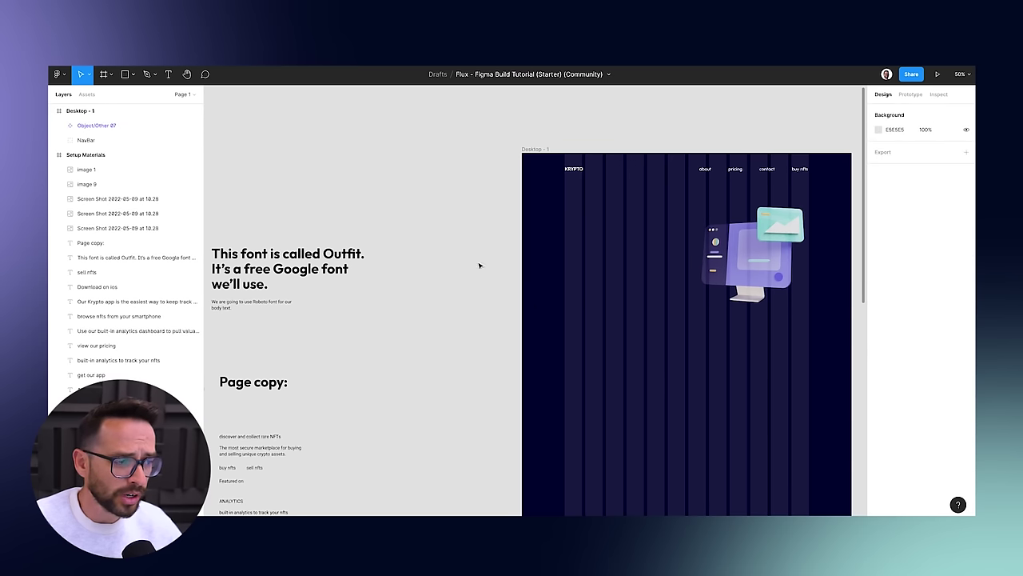
scroll(480, 265, "left", 10)
Select the headline, marketplace paragraph, buy nfts and sell nfts text together.
scroll(387, 278, "down", 5)
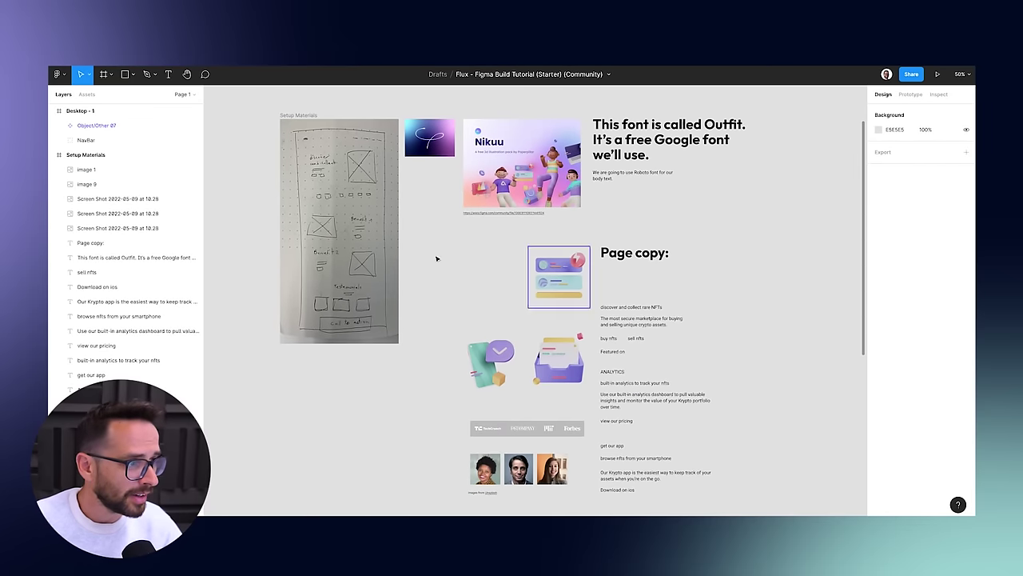
key("shift+0")
scroll(681, 299, "right", 4)
scroll(681, 299, "down", 2)
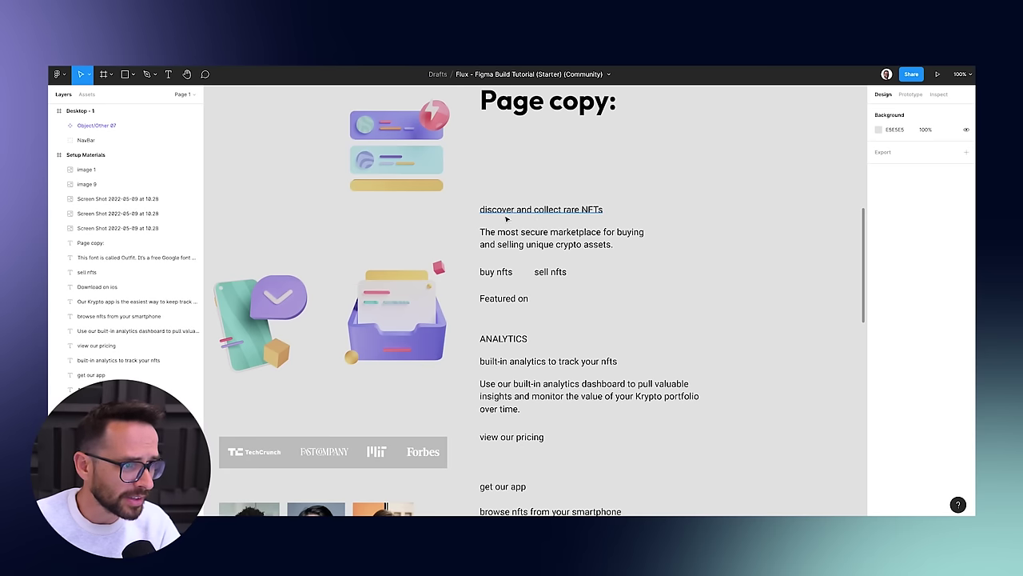
left_click(508, 212)
left_click(515, 237)
left_click(545, 276)
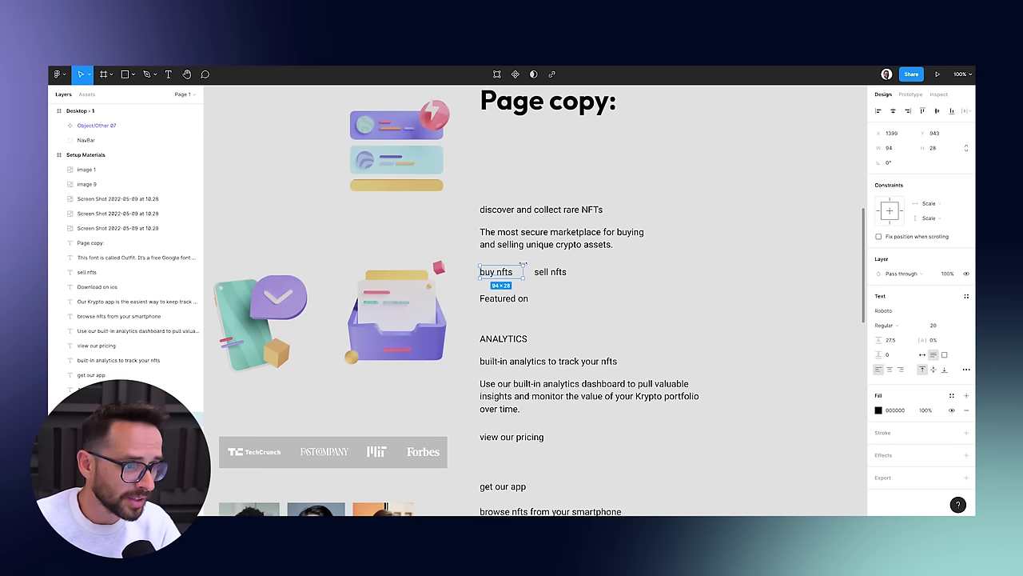
left_click(605, 275)
left_click_drag(637, 280, 481, 200)
Move the selected hero copy inside the Desktop - 1 frame.
key("ctrl+minus")
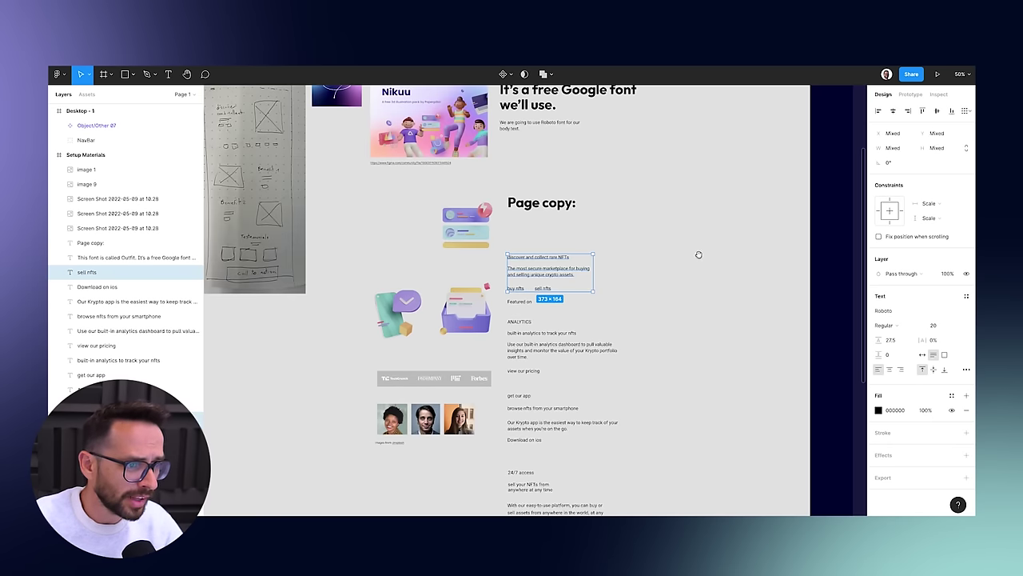
left_click_drag(530, 275, 749, 200)
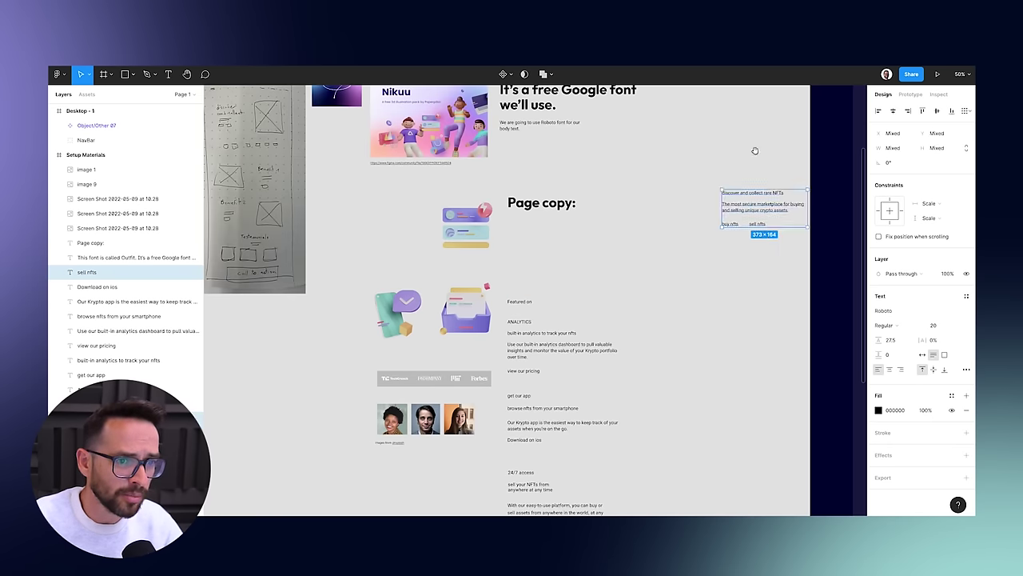
scroll(532, 285, "right", 5)
scroll(532, 285, "up", 2)
left_click_drag(532, 285, 681, 168)
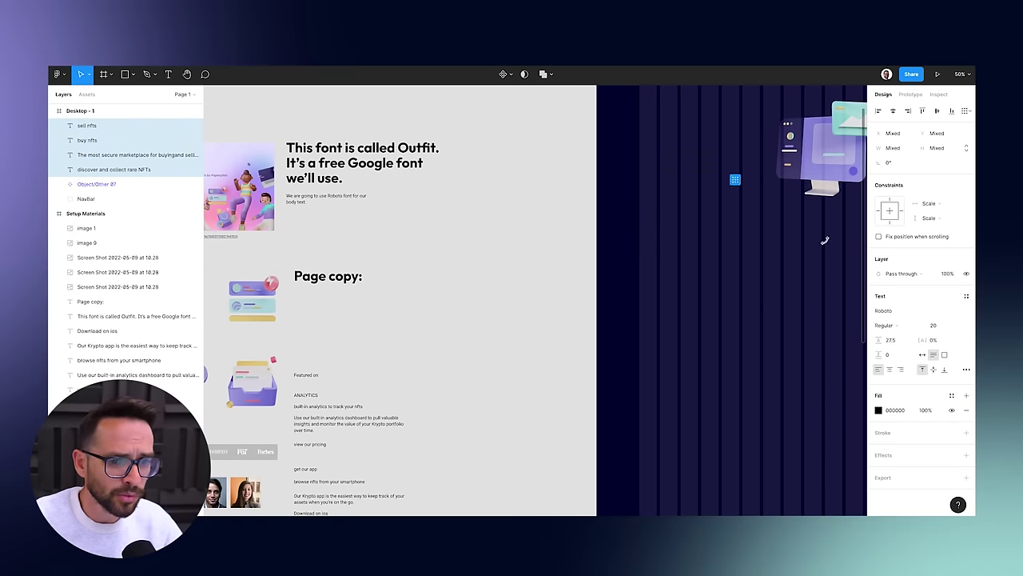
Set the hero copy fill colour to white (FFFFFF).
left_click(878, 410)
type("fff")
key("Return")
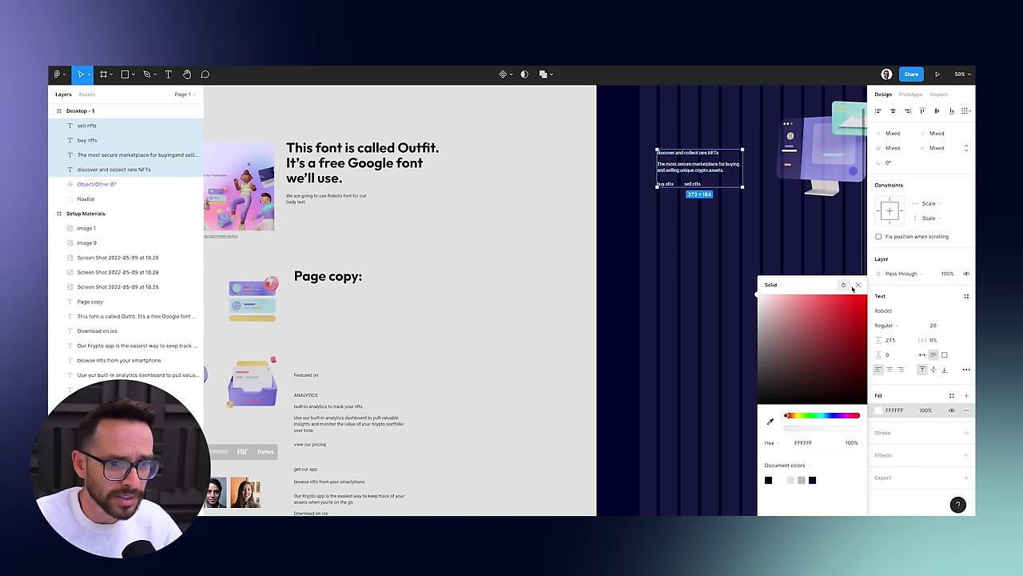
left_click(857, 285)
Move the buy nfts and sell nfts labels lower together.
left_click_drag(728, 237, 452, 349)
key("shift+0")
left_click(478, 274)
left_click(478, 274)
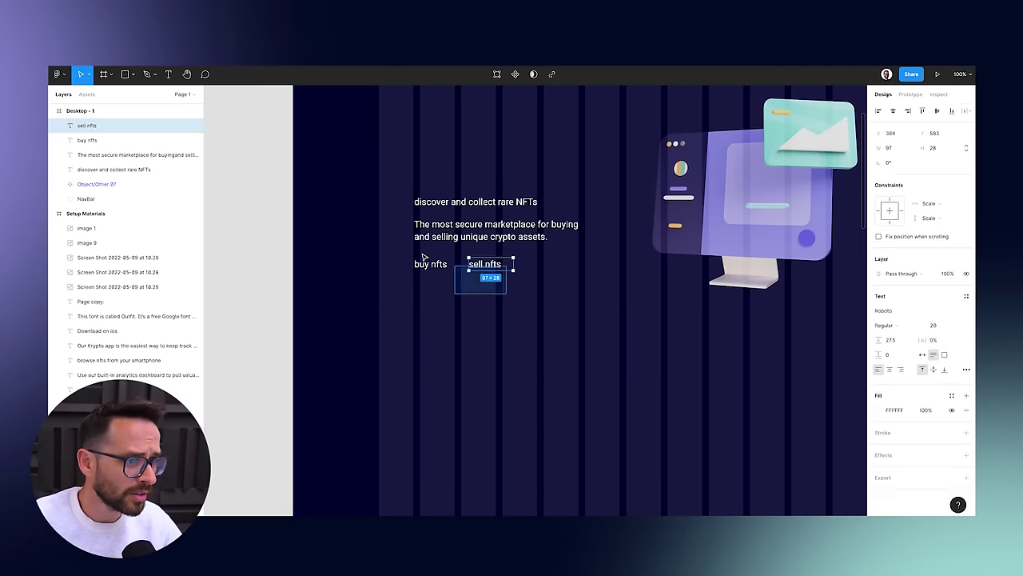
left_click(421, 263, "shift")
left_click_drag(426, 266, 426, 335)
Set the marketplace paragraph font size to 18 and move it down-left.
left_click(454, 240)
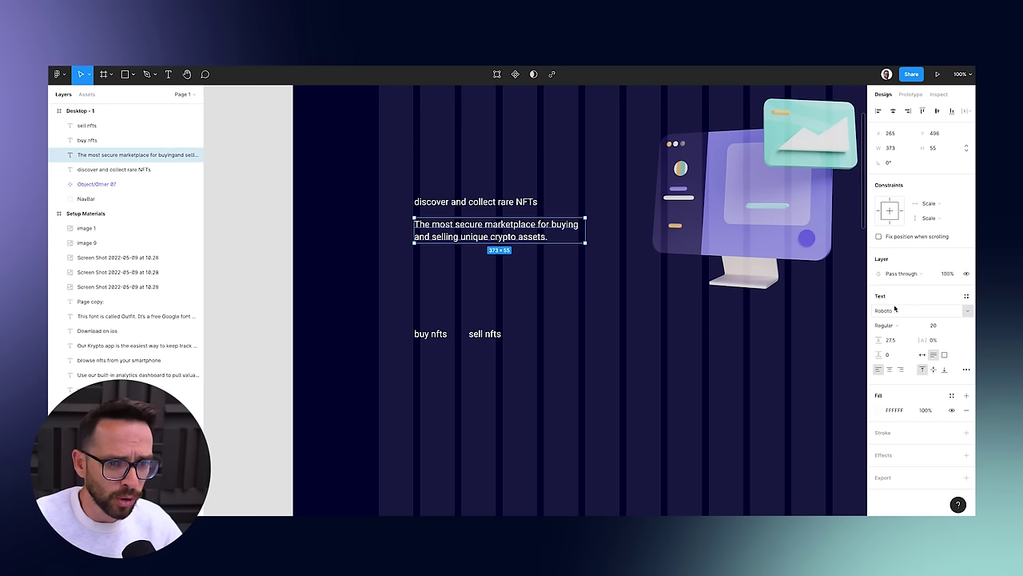
left_click(941, 327)
type("18")
key("Return")
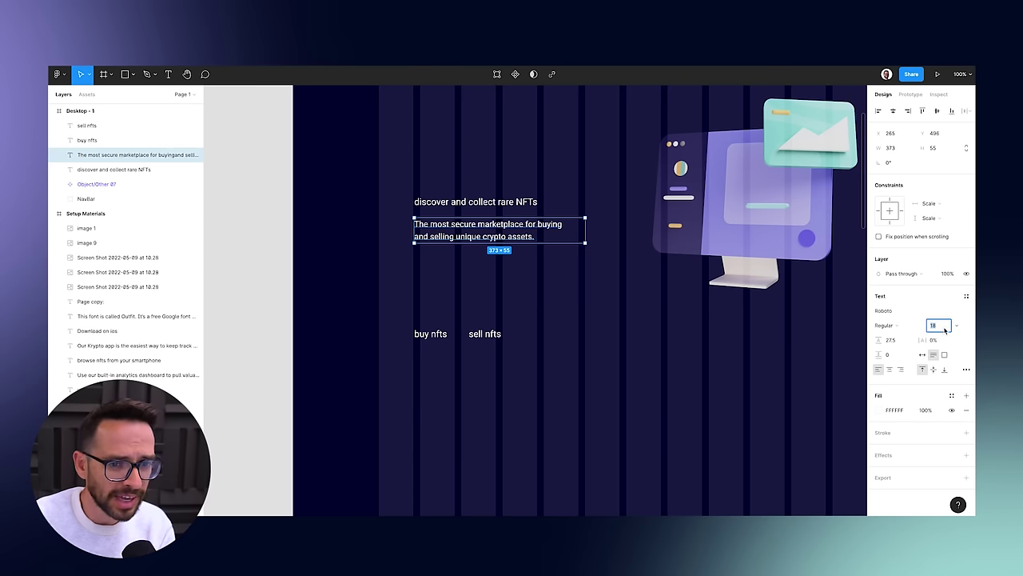
left_click(491, 275)
left_click_drag(455, 234, 420, 249)
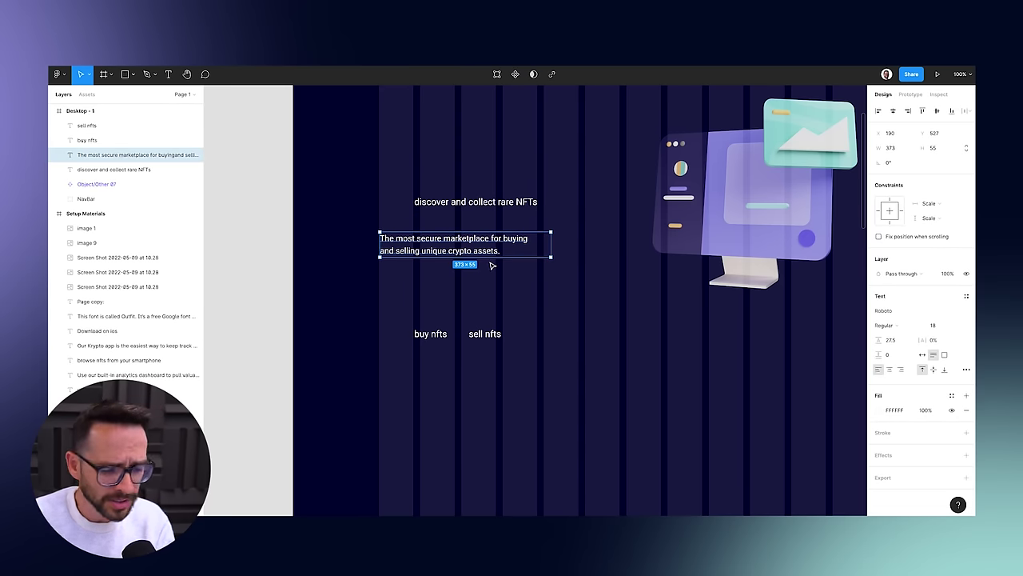
Save the paragraph's styling as a new text style named 'Body text'.
scroll(492, 266, "down", 5)
scroll(434, 263, "left", 10)
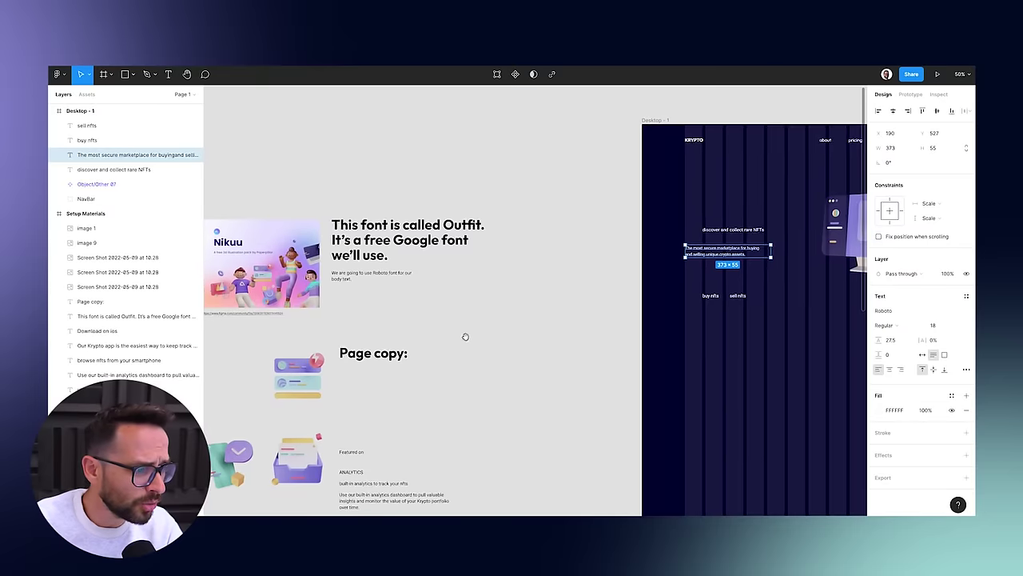
scroll(567, 298, "left", 3)
scroll(658, 258, "right", 5)
key("shift+0")
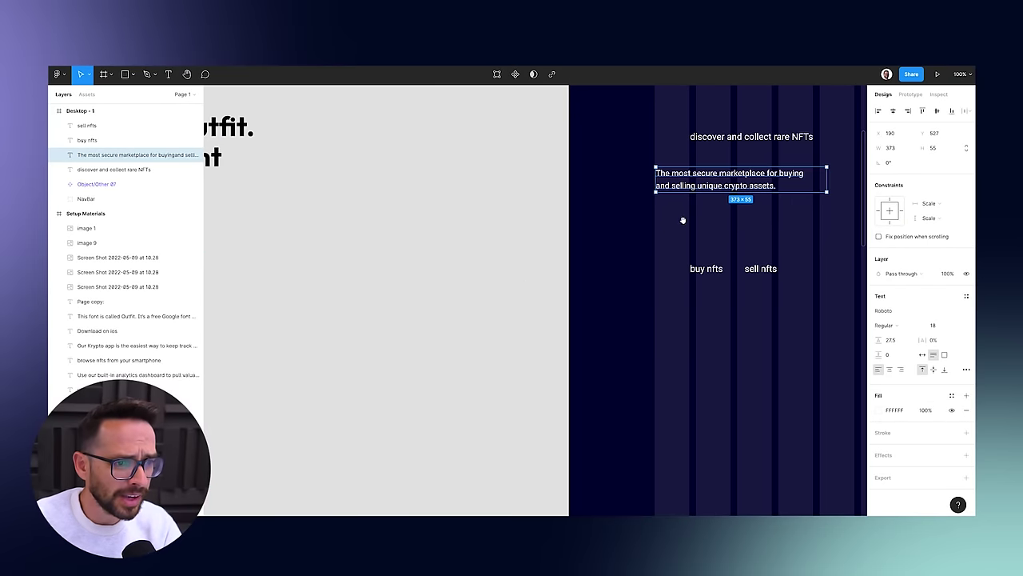
scroll(676, 219, "right", 3)
scroll(557, 249, "up", 2)
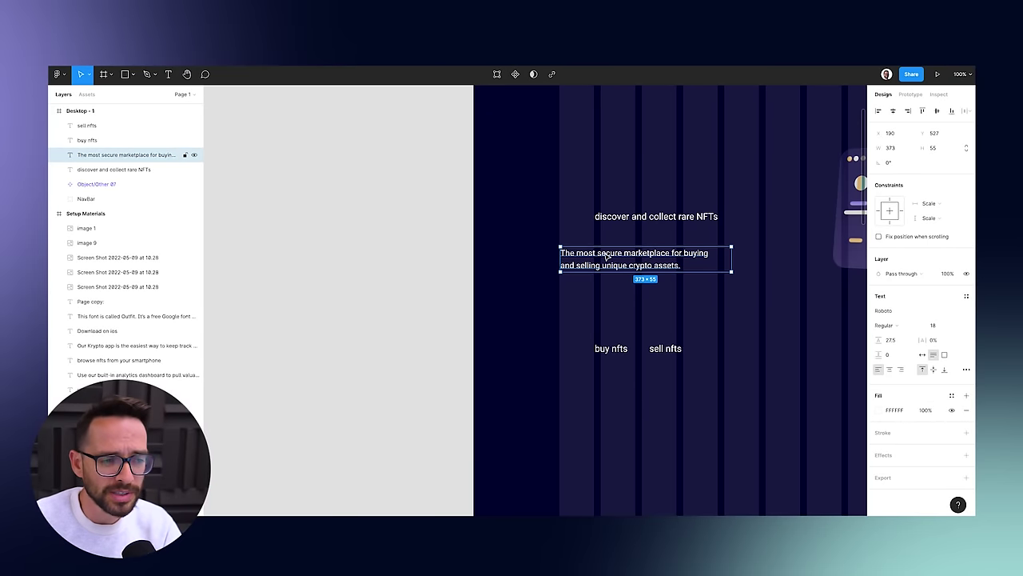
scroll(656, 308, "right", 3)
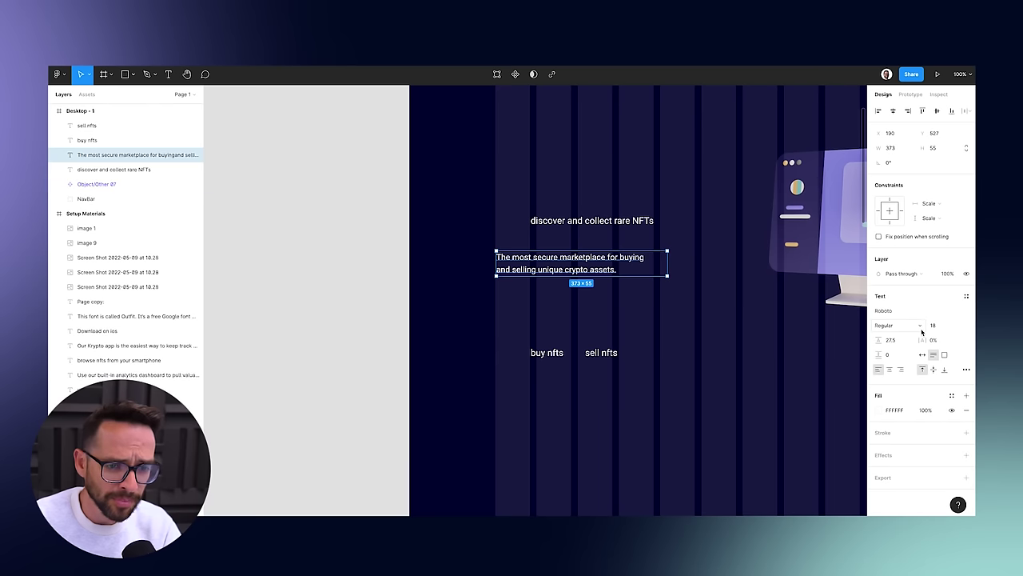
left_click(965, 297)
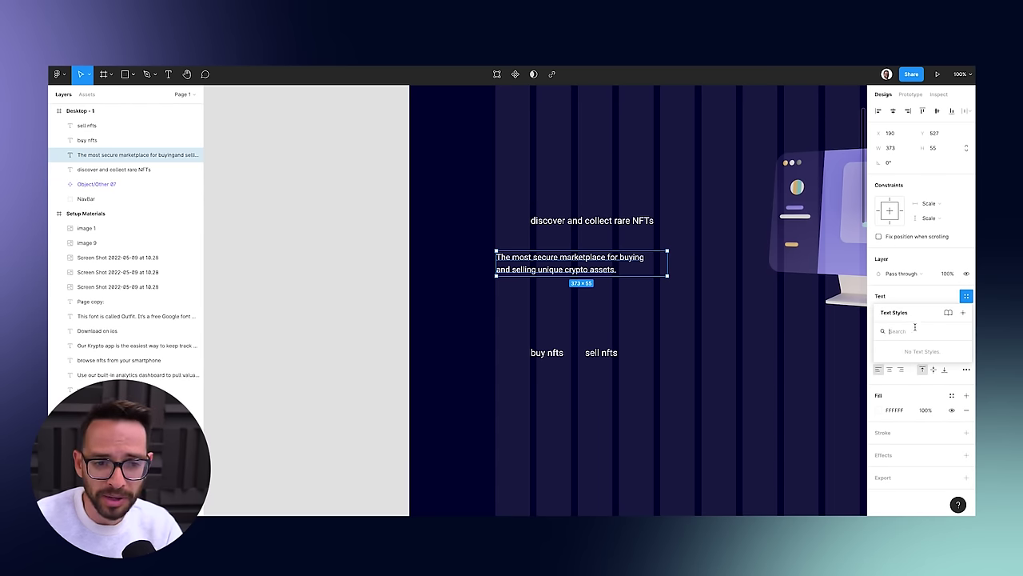
left_click(963, 313)
type("Body text")
left_click(499, 316)
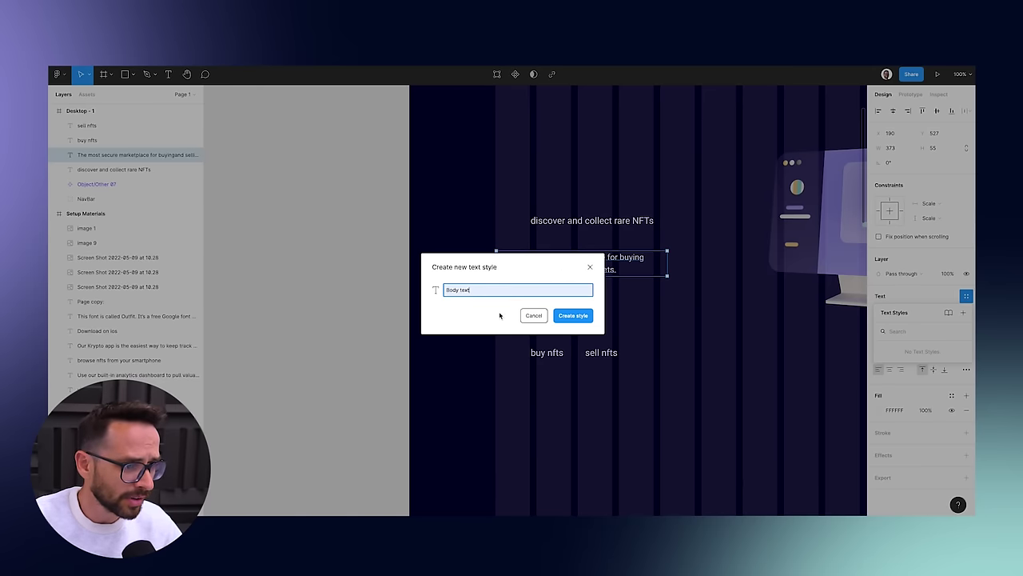
left_click(571, 316)
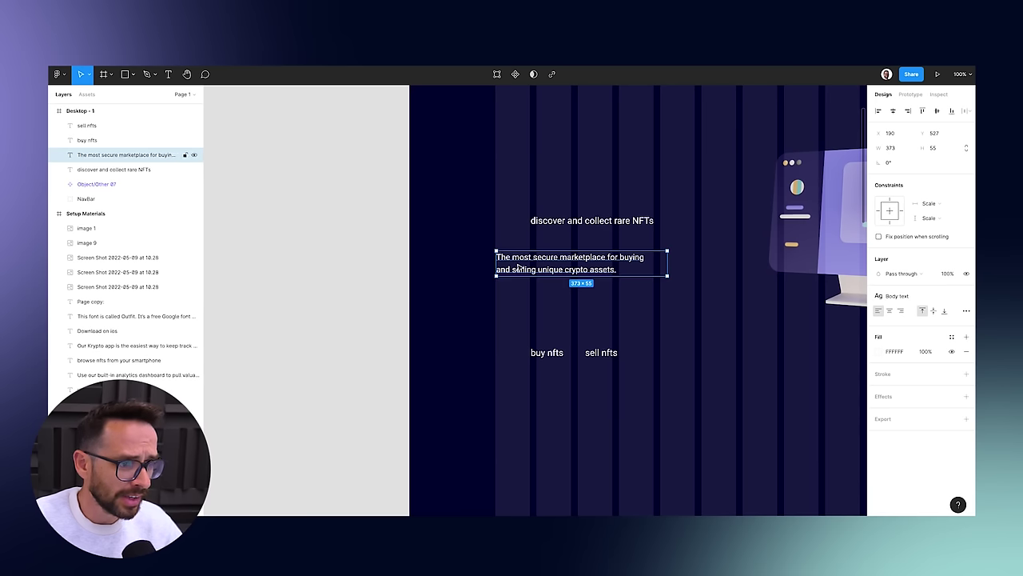
Move the headline up and left, and shift the paragraph below it down.
left_click(599, 221)
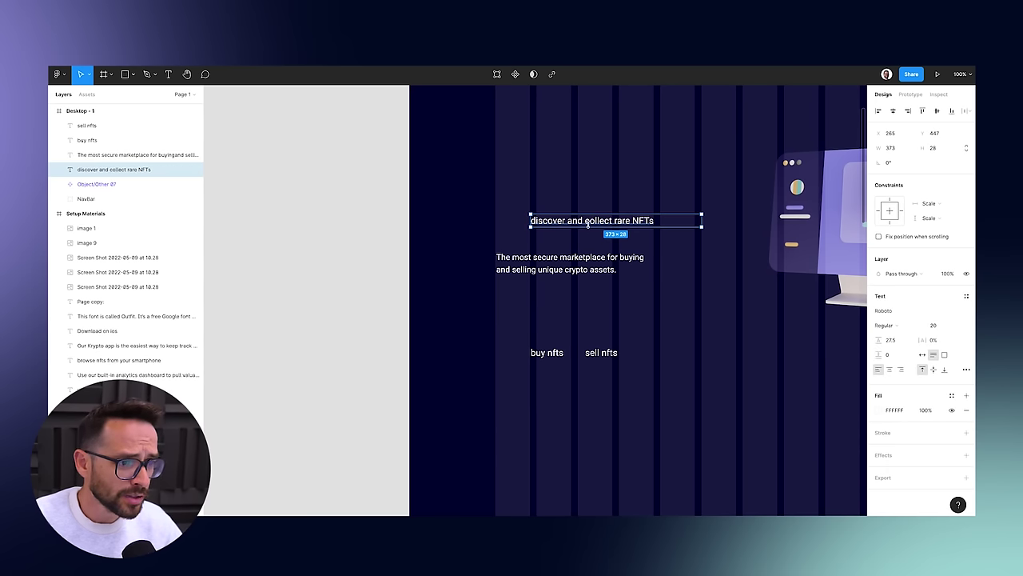
left_click_drag(600, 221, 572, 175)
left_click_drag(569, 264, 569, 289)
left_click(549, 168)
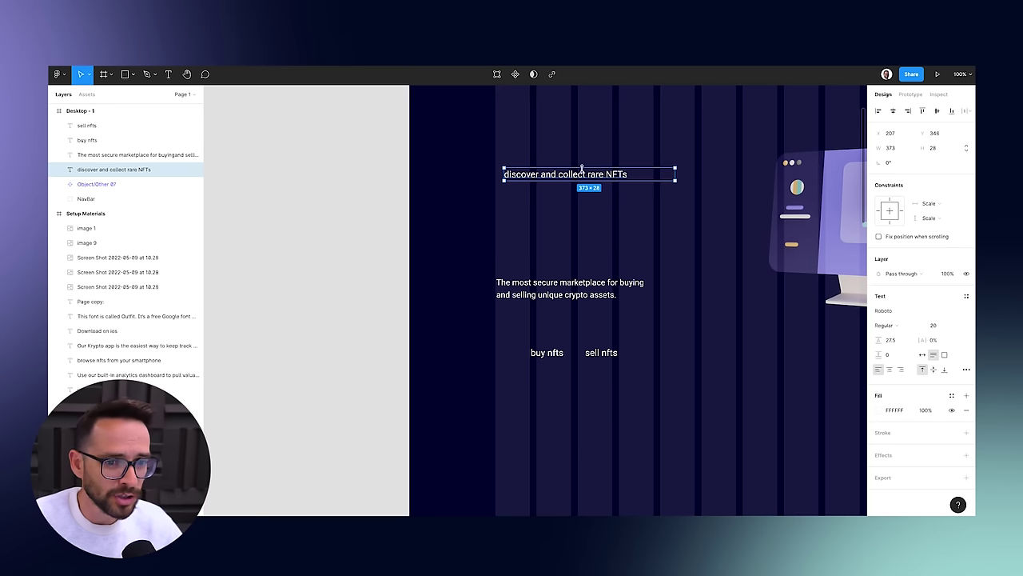
Set the headline in Outfit Bold and enlarge its text box.
left_click(895, 312)
type("Outfit")
left_click(891, 326)
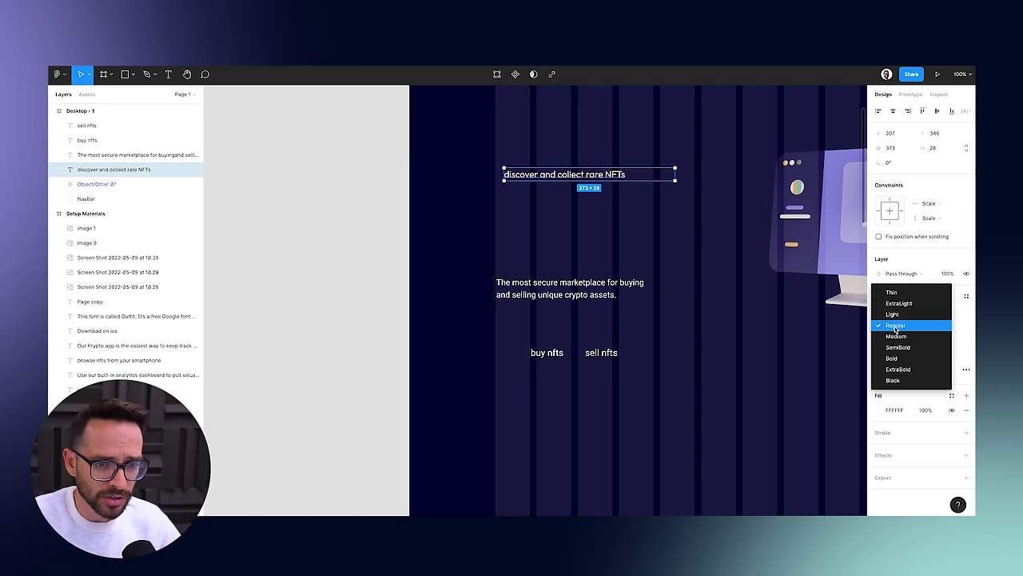
left_click(905, 360)
left_click_drag(675, 180, 708, 261)
Try headline font sizes 50 and 70 with a 110% line height.
left_click(932, 325)
type("50")
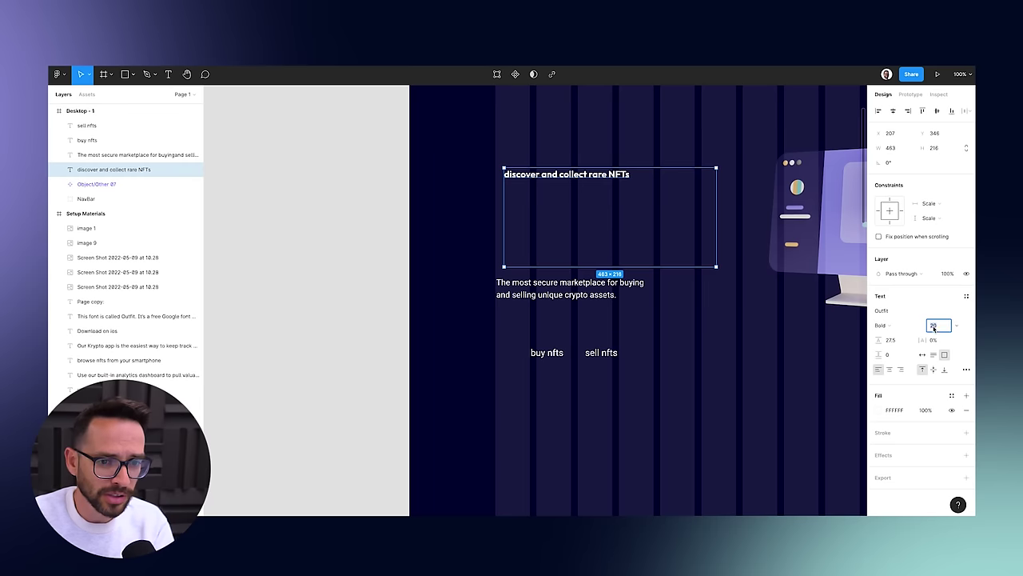
key("Return")
type("70")
key("Return")
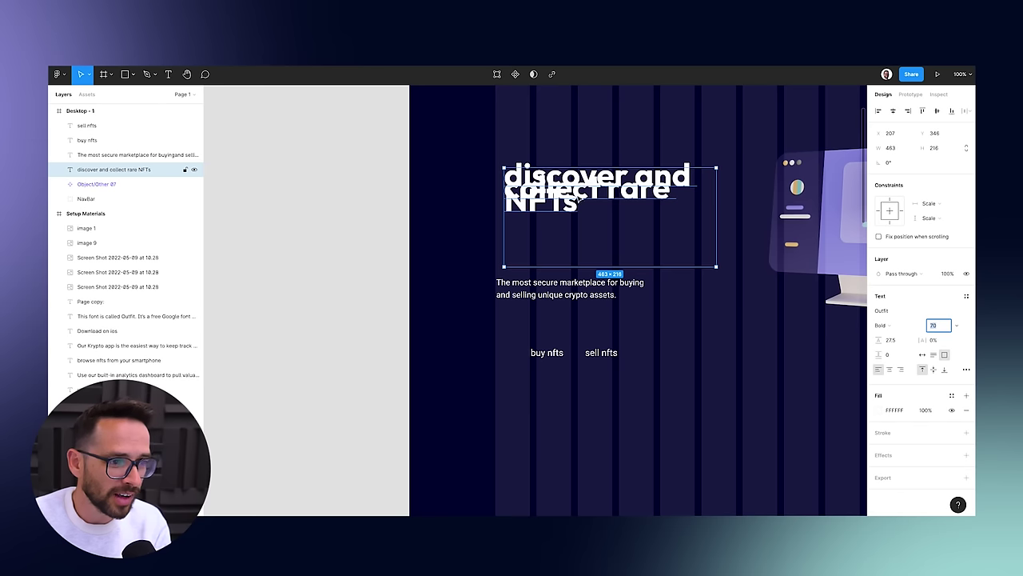
left_click(892, 340)
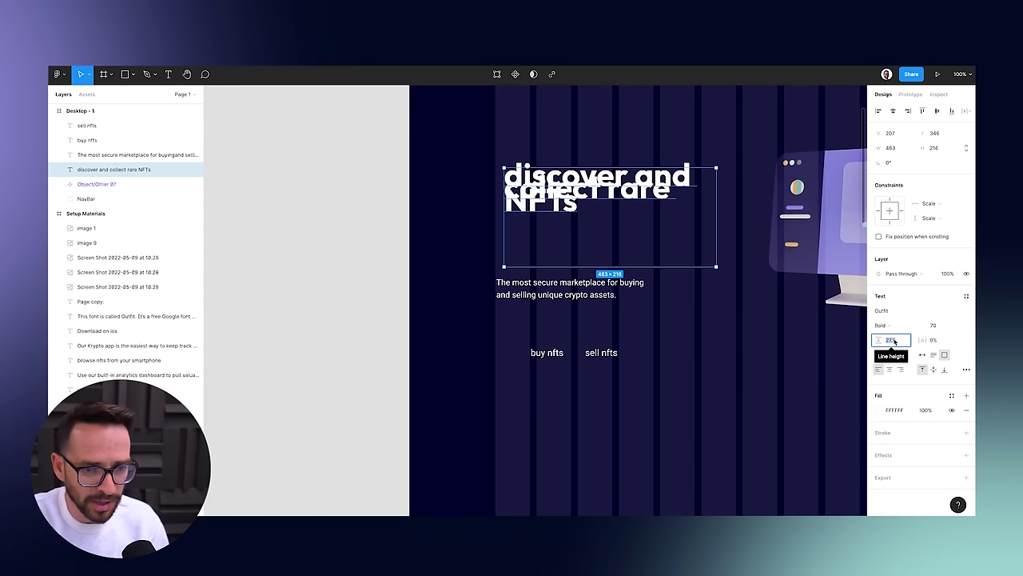
type("11")
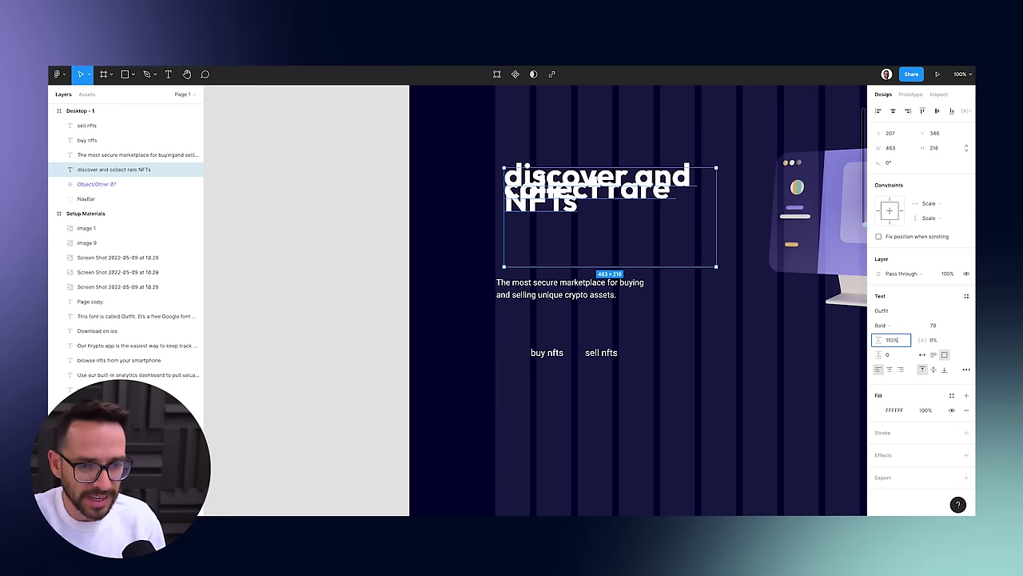
type("0%")
key("Return")
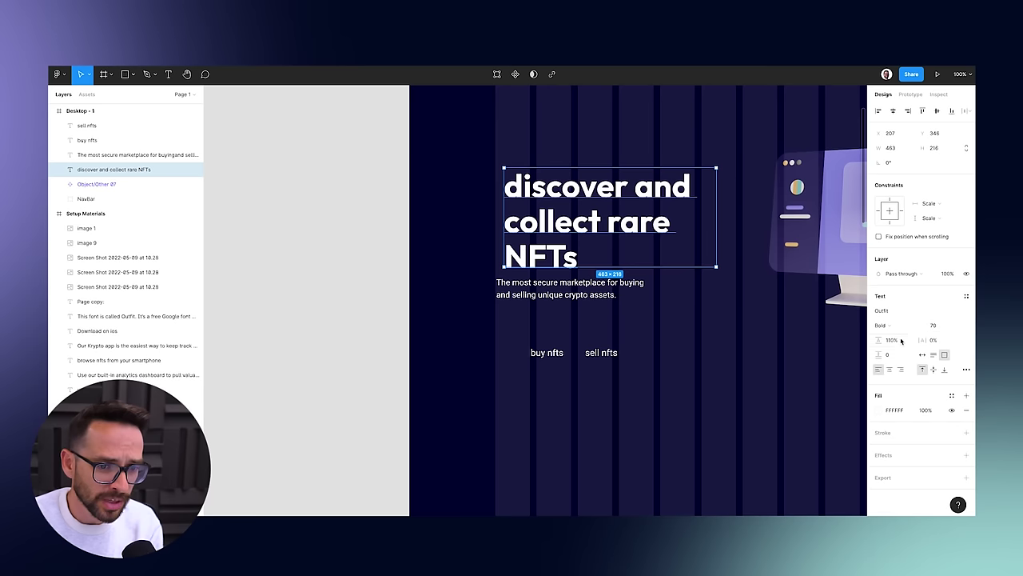
Set the heading to font size 87 with 100% line height.
left_click(935, 326)
type("60")
key("Return")
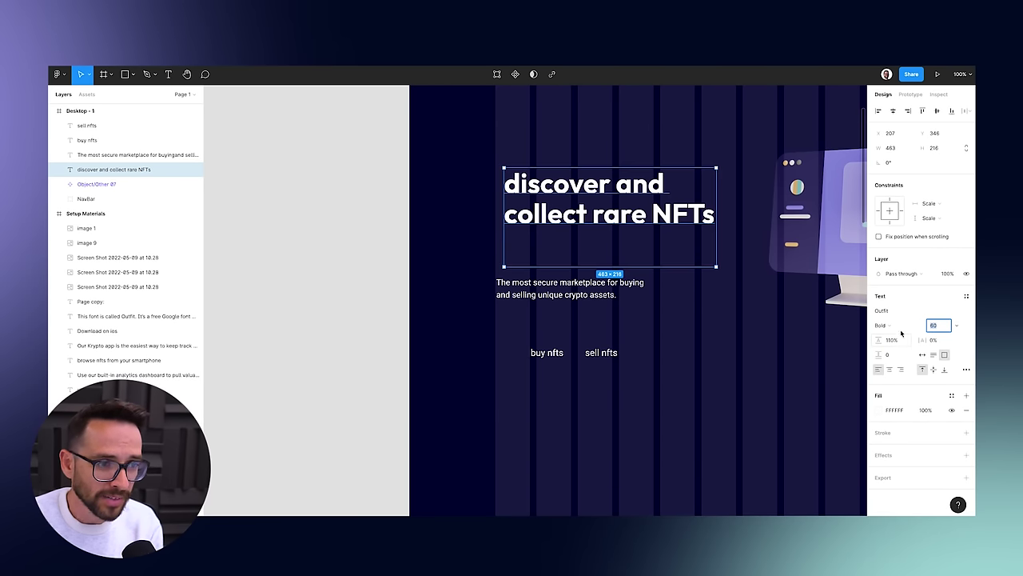
key("Up")
key("Up")
key("Up")
key("Up")
key("Up")
key("Up")
key("Up")
key("Up")
key("Up")
key("Up")
key("Up")
key("Up")
key("Up")
key("Up")
key("Up")
key("Up")
key("Up")
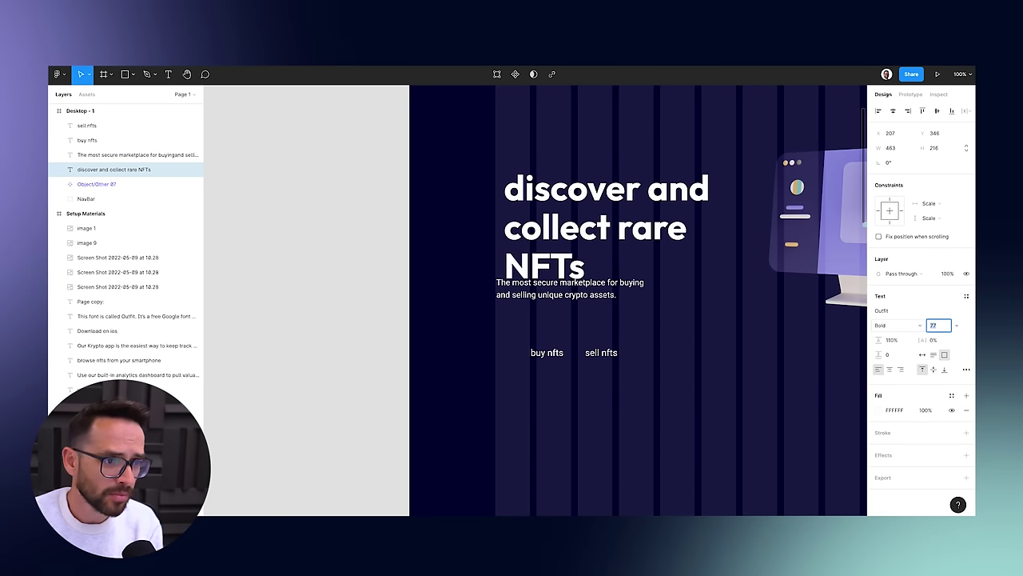
key("shift+Up")
key("Escape")
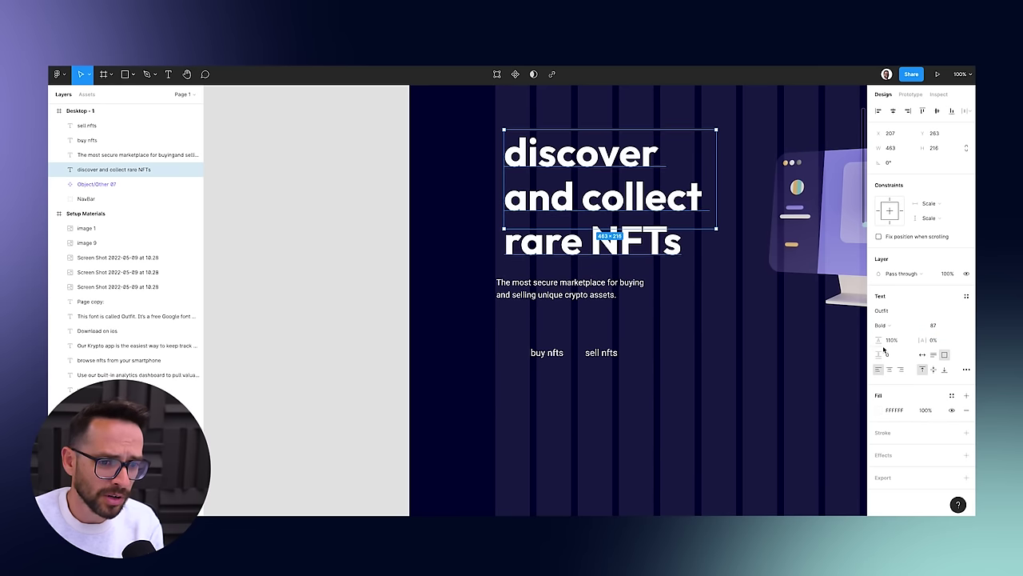
left_click(901, 341)
key("Down")
key("Down")
key("Down")
key("Down")
key("Down")
key("Down")
key("Down")
key("Down")
key("Down")
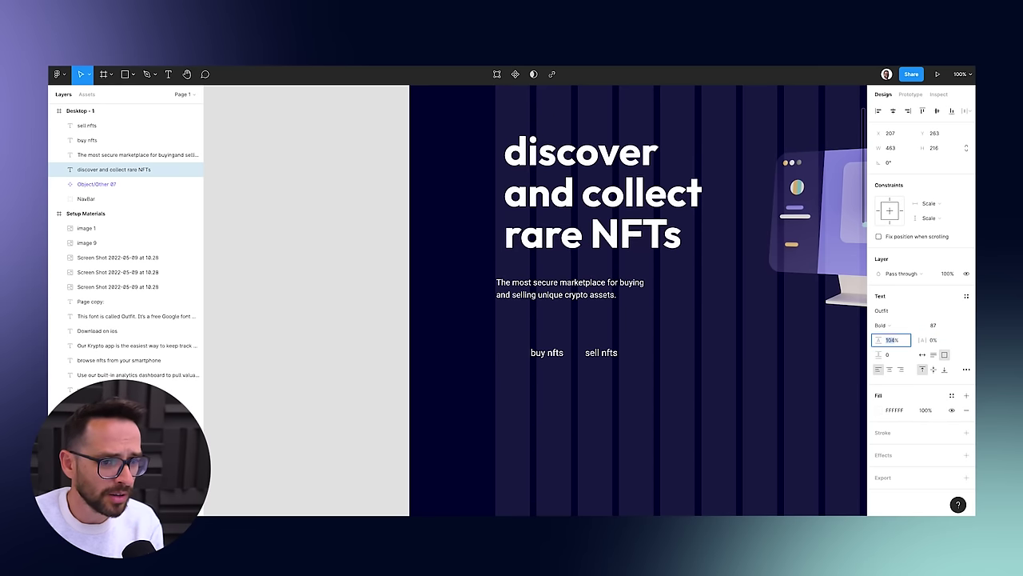
key("Down")
key("Escape")
Shift the heading left and down, and nudge the subtitle paragraph up slightly.
left_click_drag(533, 196, 525, 206)
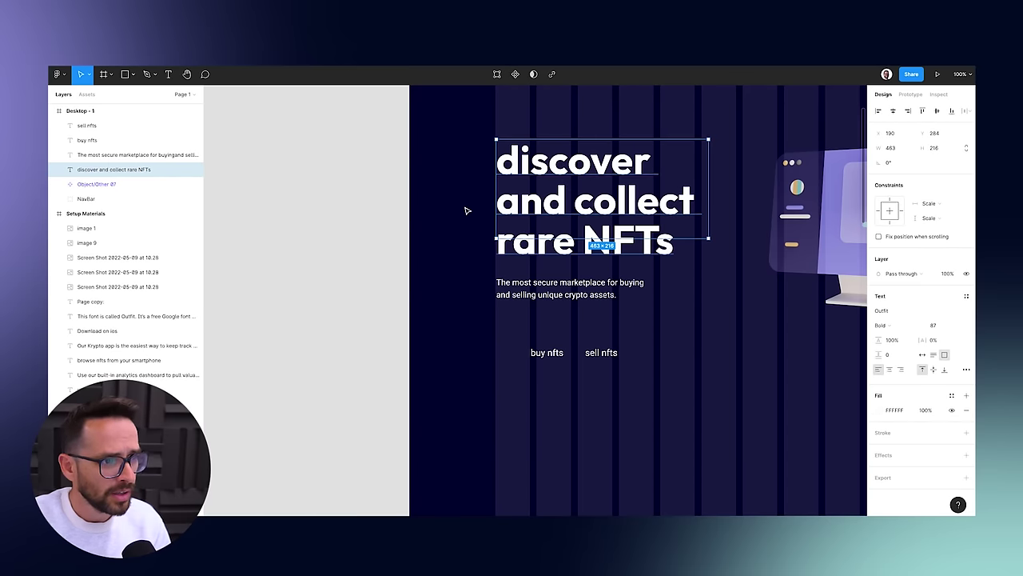
key("minus")
scroll(466, 207, "right", 2)
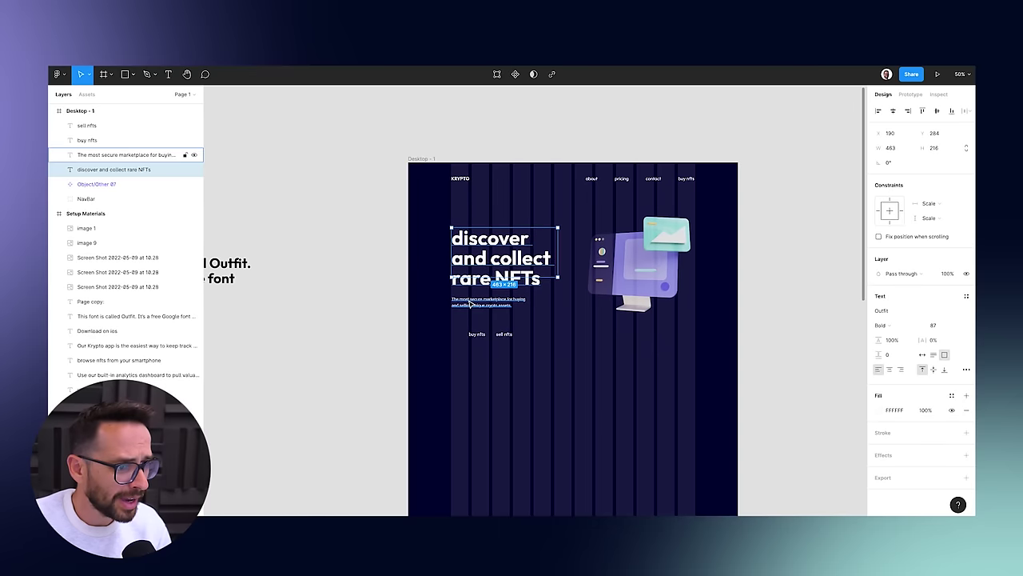
left_click_drag(477, 298, 478, 295)
left_click(551, 231)
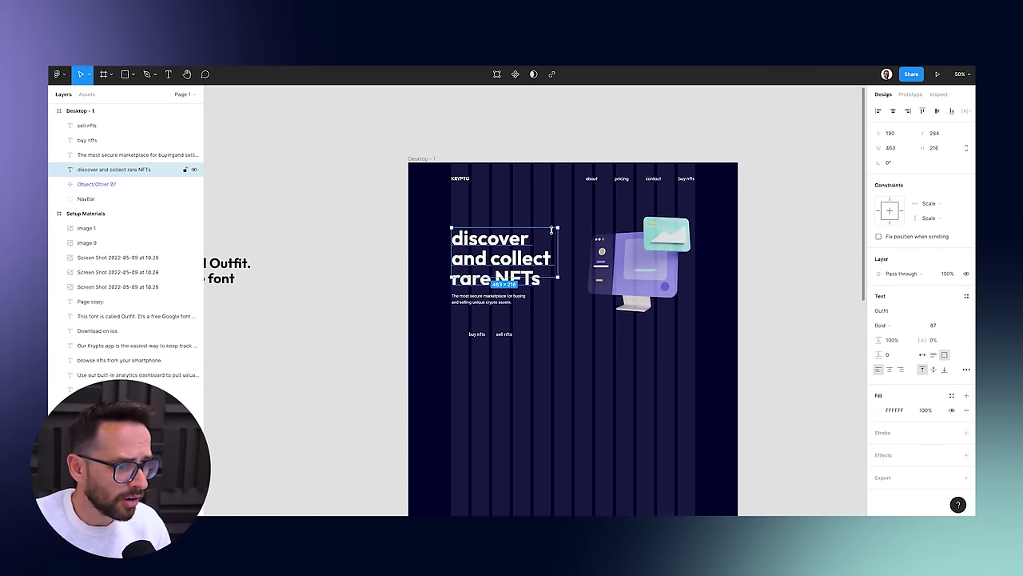
Set the heading to Title Case in the advanced type settings.
left_click(966, 369)
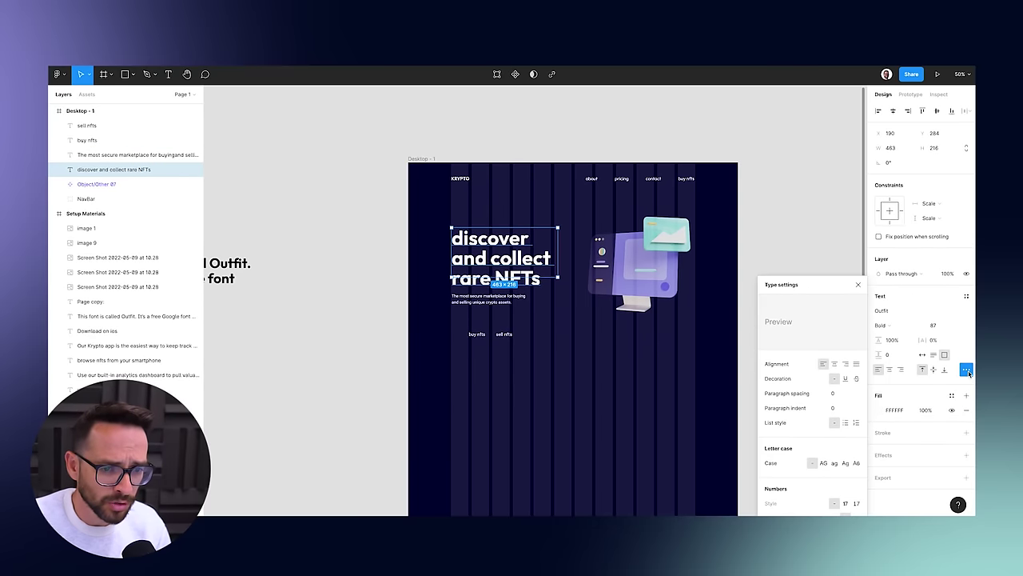
left_click(845, 464)
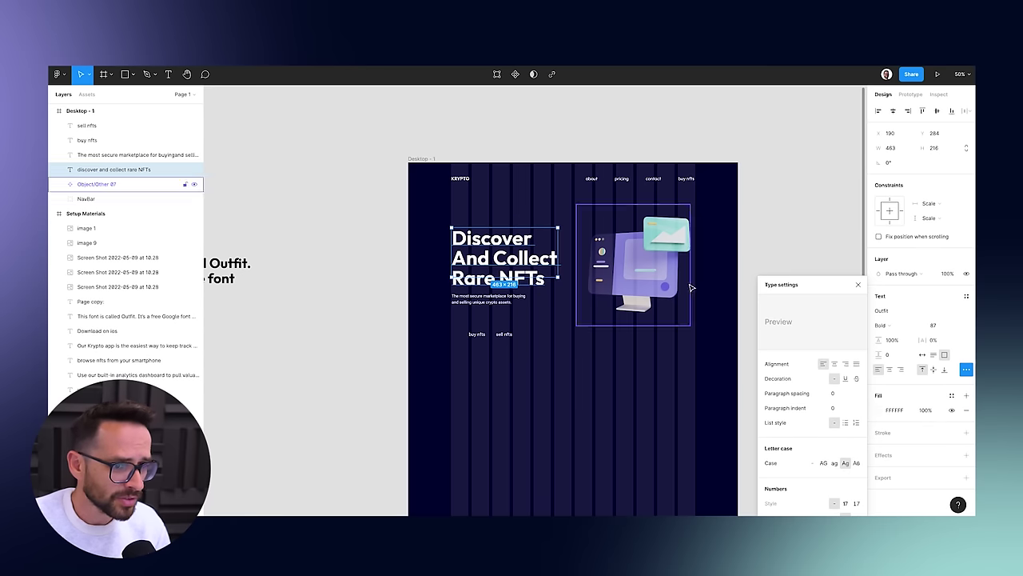
left_click(858, 285)
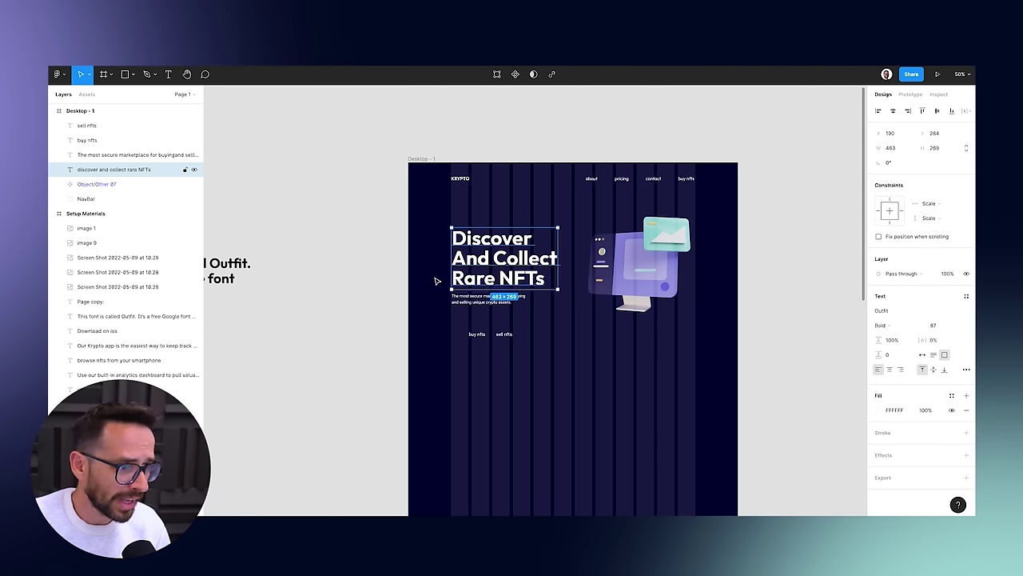
left_click(395, 288)
left_click(482, 269)
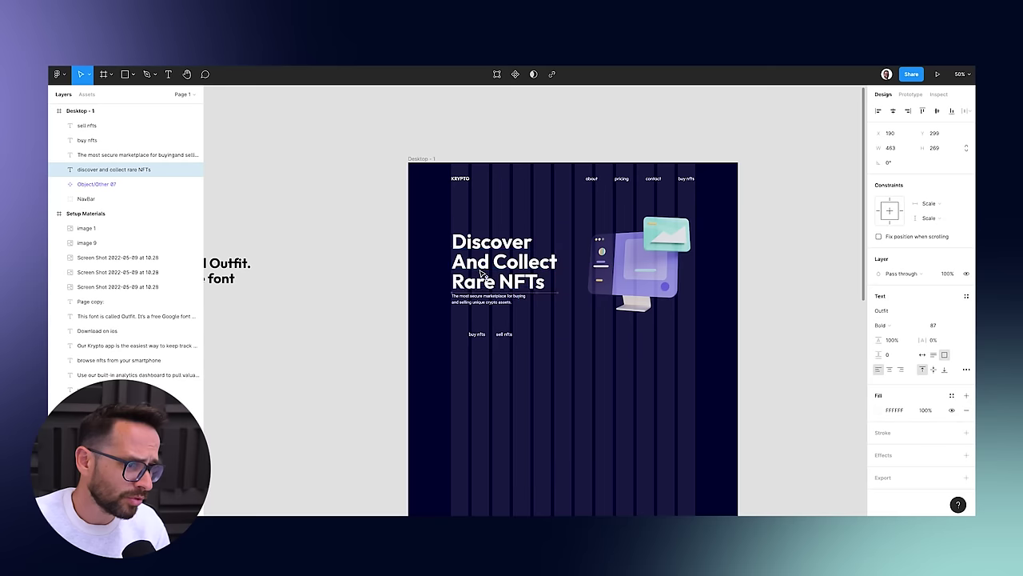
left_click(478, 305)
left_click(476, 268)
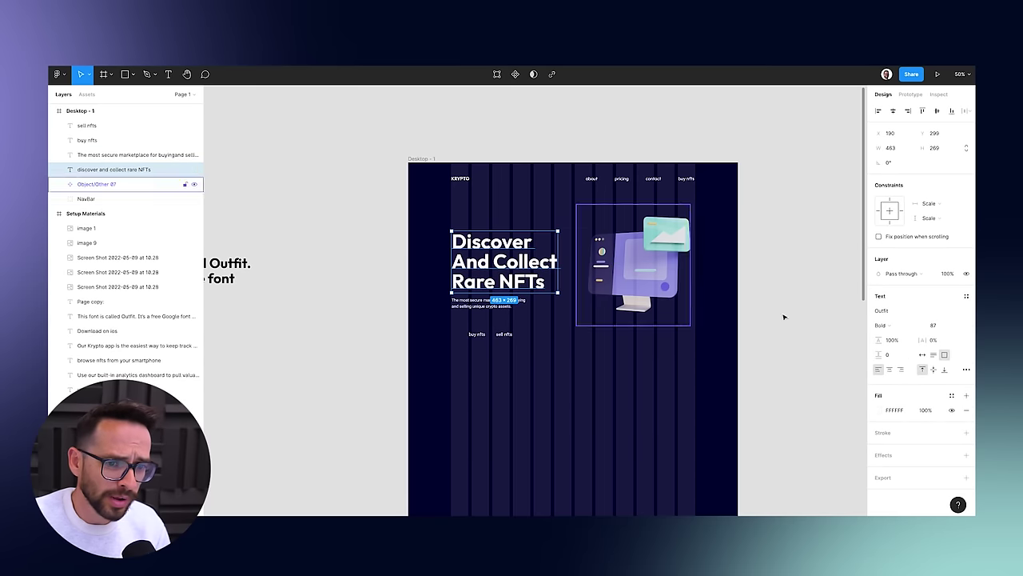
left_click(966, 297)
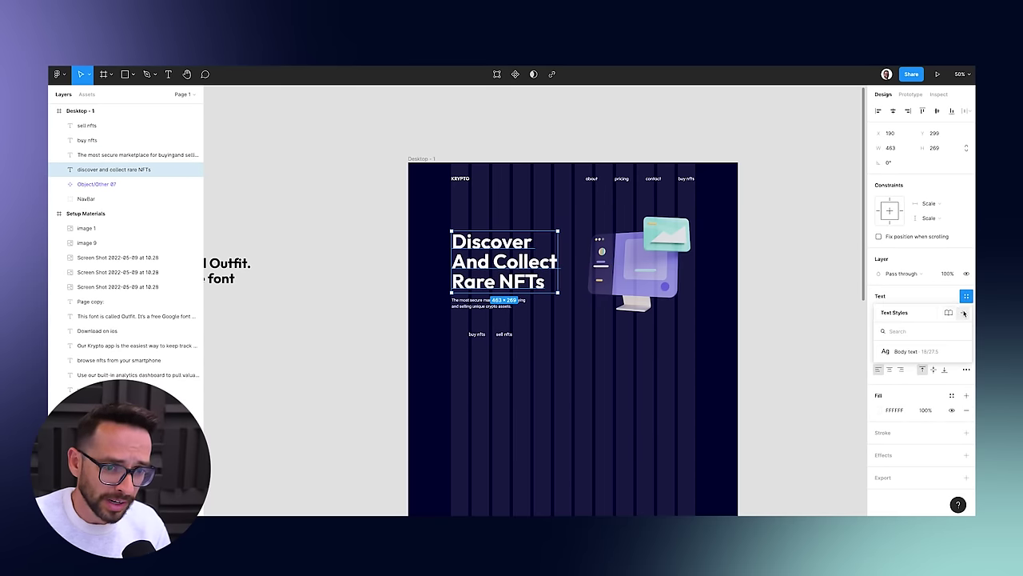
Create a text style named 'H1 - Main Heading' from the heading.
left_click(957, 313)
type("H1")
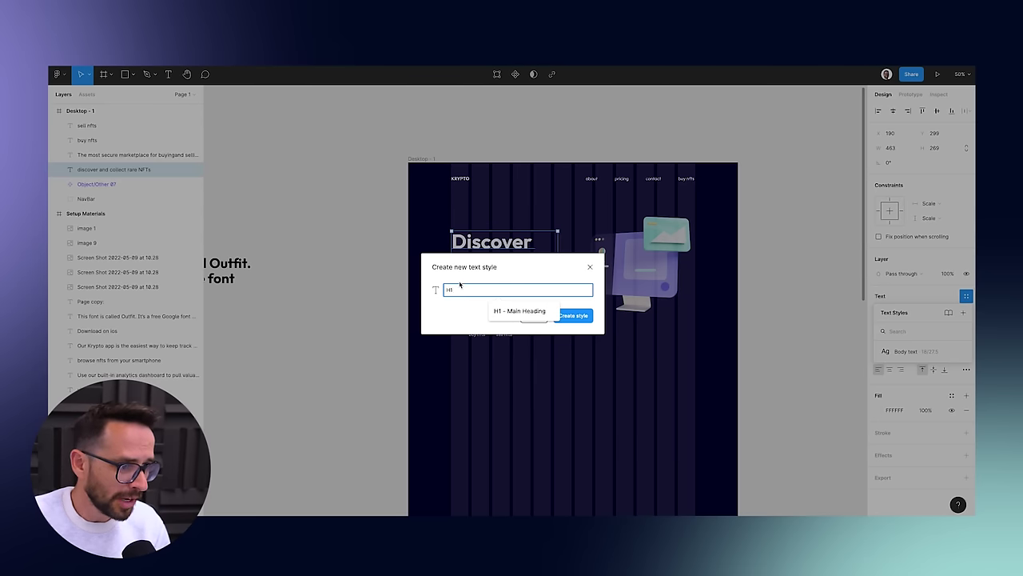
left_click(500, 311)
left_click(573, 316)
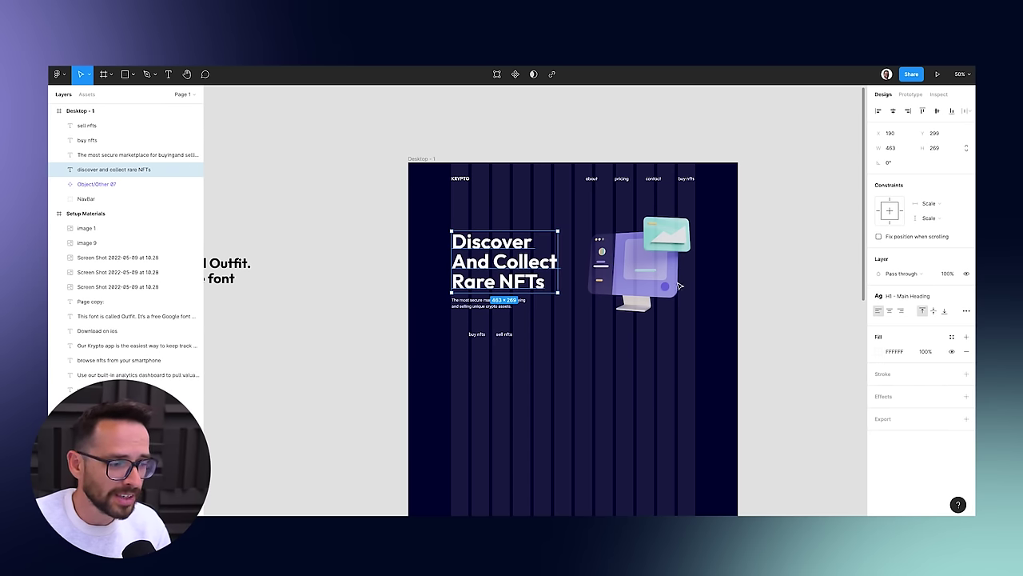
At 100% zoom, move the sell nfts label further right.
left_click(443, 162)
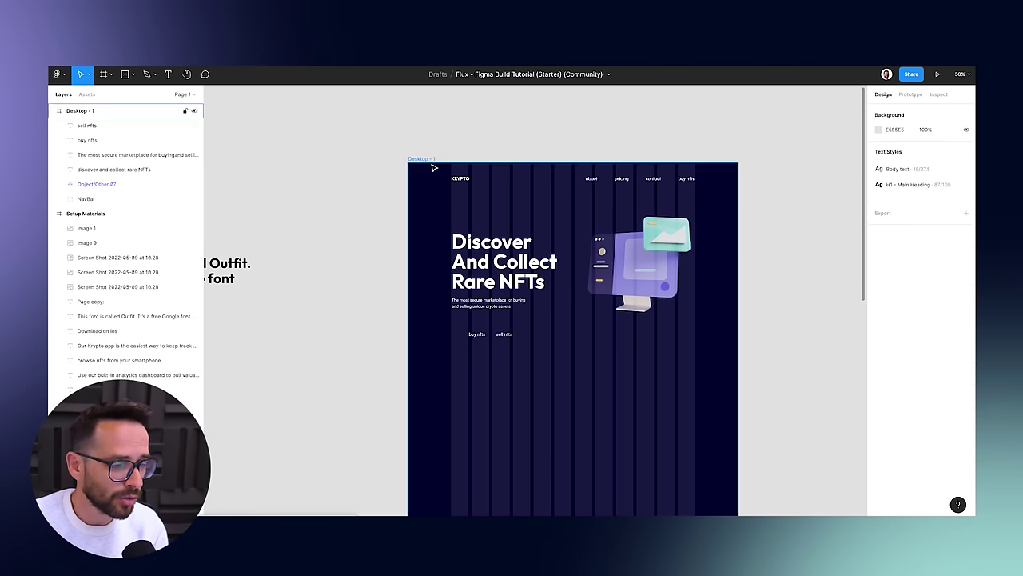
key("shift+0")
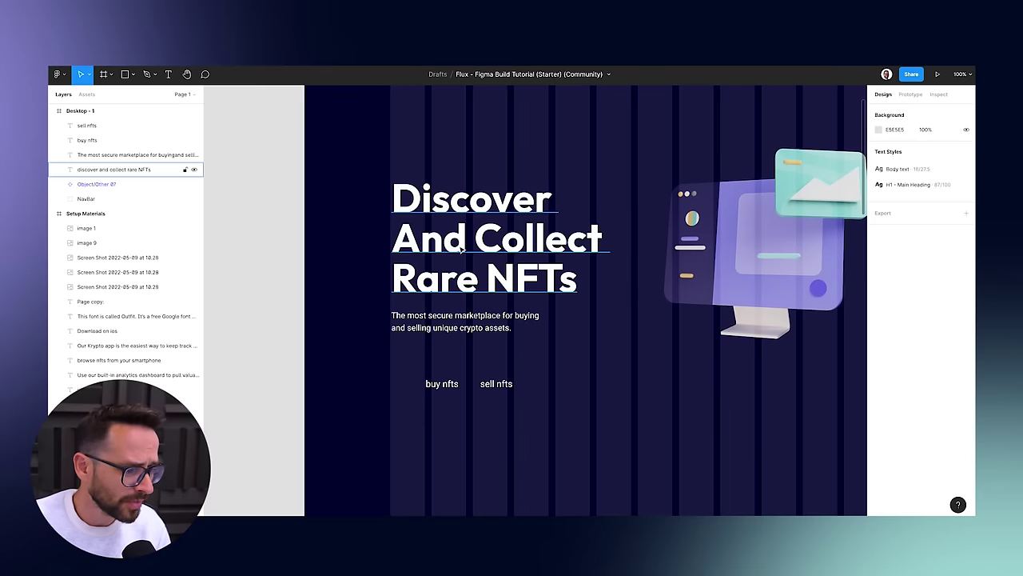
left_click_drag(491, 389, 582, 385)
left_click(442, 385)
left_click(448, 387)
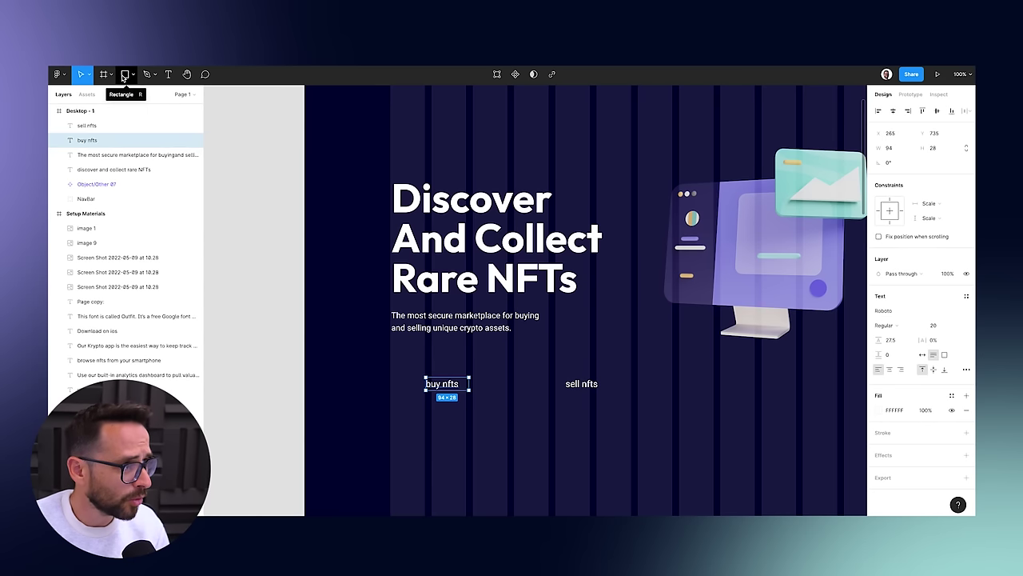
Draw a rectangle for the buy button and position it under the buy nfts label.
left_click(123, 74)
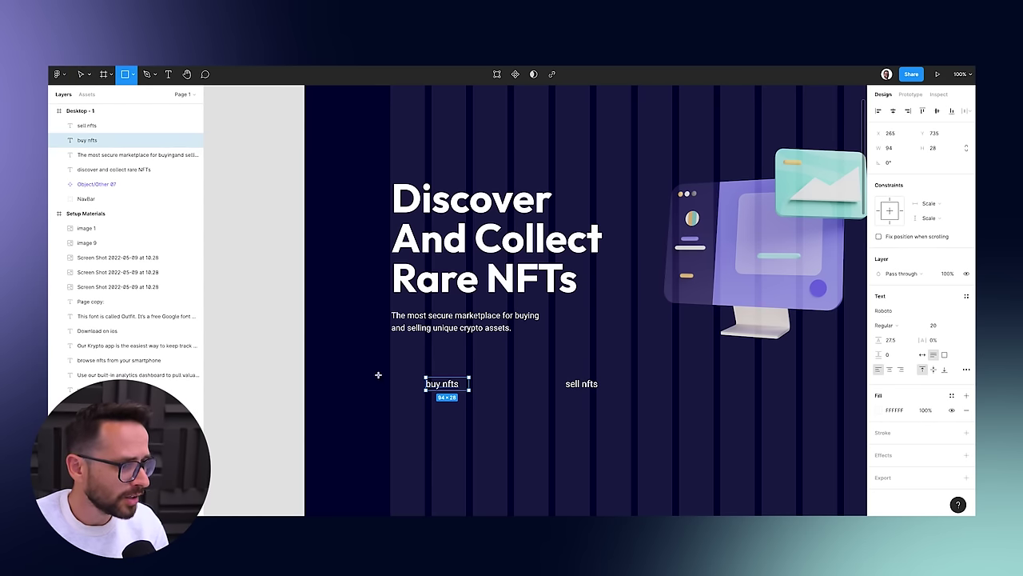
mouse_move(391, 369)
left_mouse_down()
mouse_move(506, 410)
mouse_move(503, 402)
left_mouse_up()
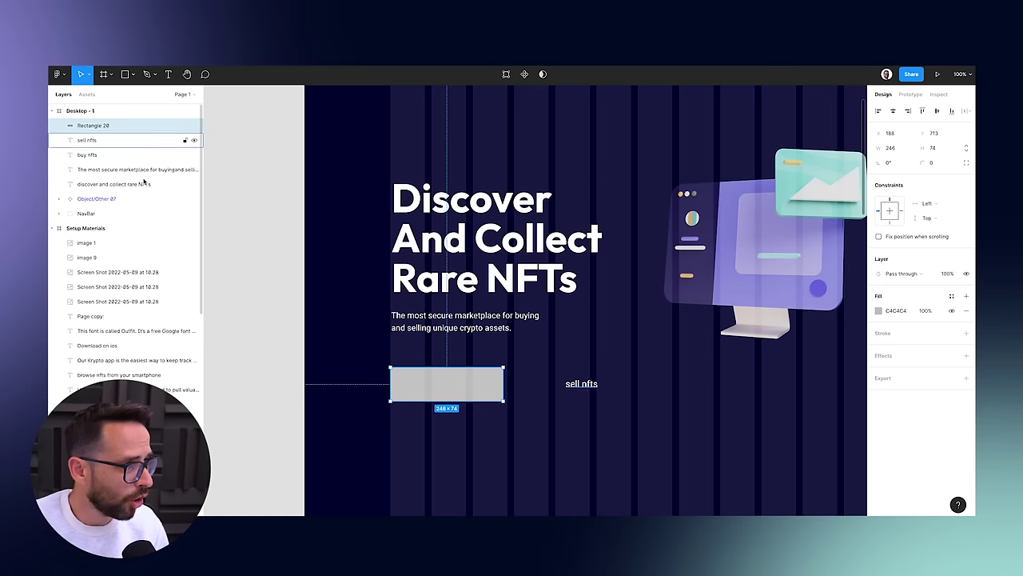
left_click_drag(432, 385, 458, 388)
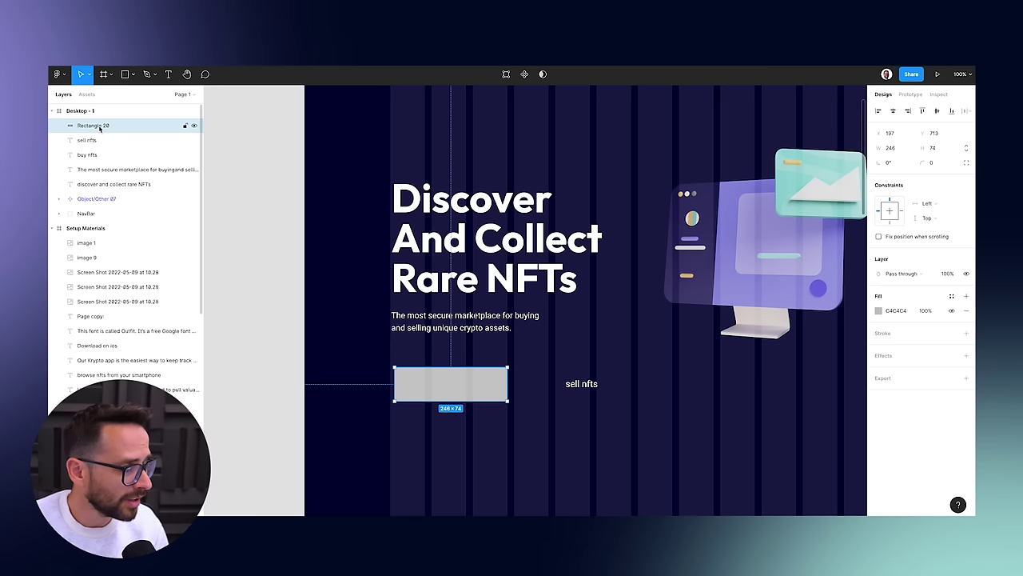
left_click_drag(99, 129, 98, 164)
key("ctrl+z")
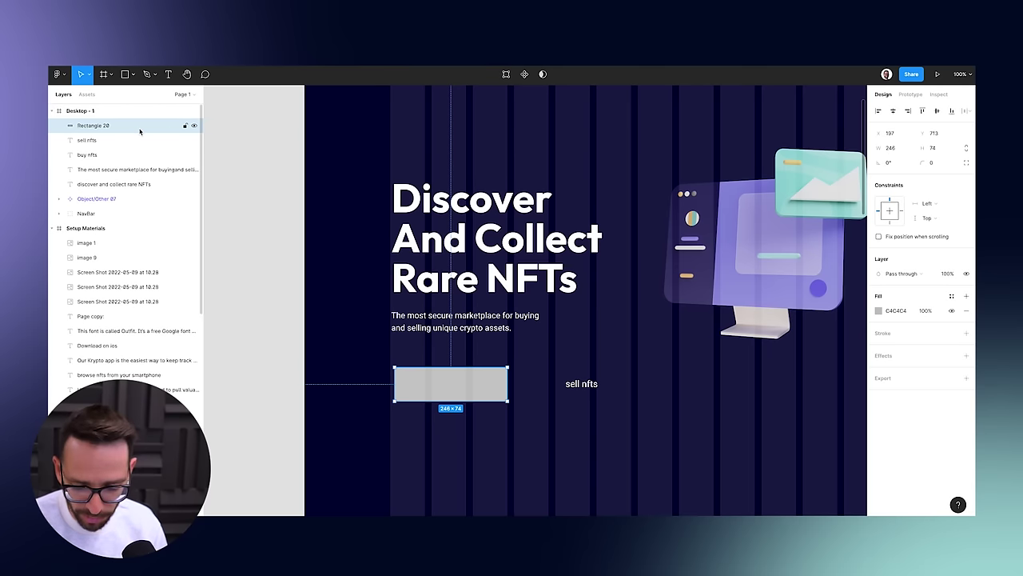
Make the rectangle 84 px tall and send it beneath the buy nfts text.
key("super+shift+Down")
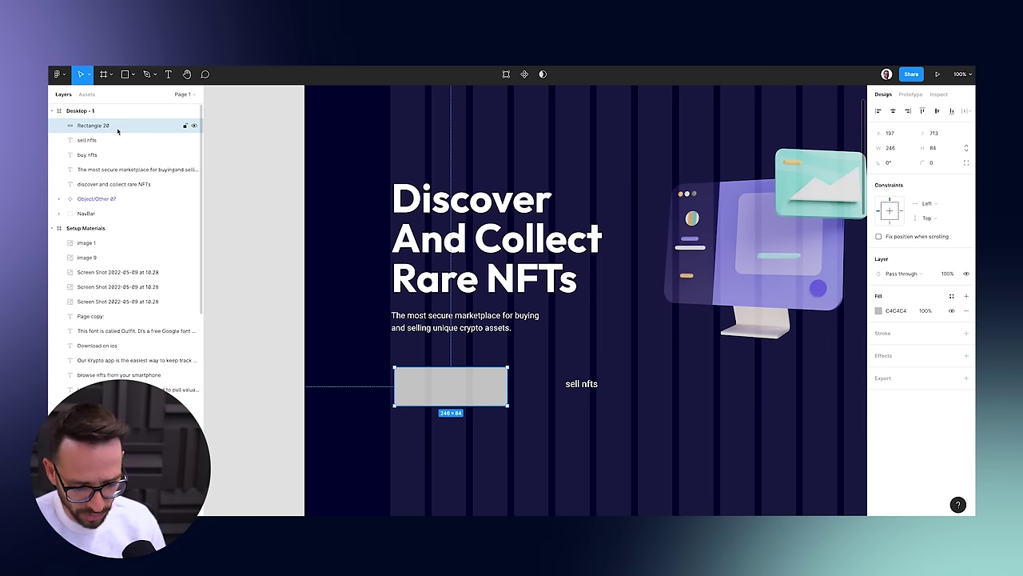
key("super+bracketleft")
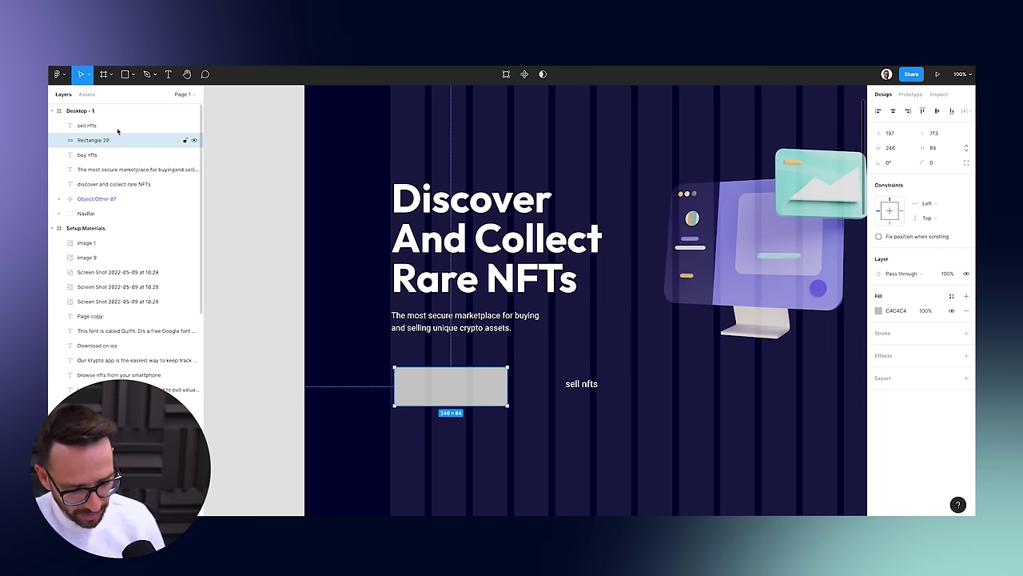
key("super+bracketleft")
key("super+bracketright")
key("super+bracketright")
key("super+bracketleft")
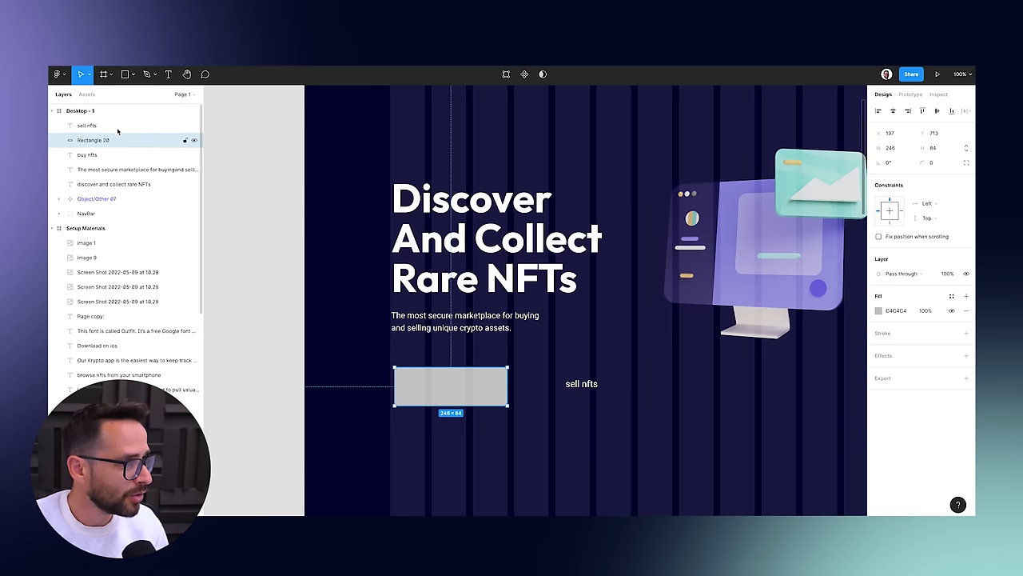
key("super+bracketleft")
key("super+bracketright")
key("super+bracketright")
key("super+bracketleft")
key("super+bracketleft")
key("super+bracketright")
key("super+bracketright")
key("super+bracketleft")
key("super+bracketleft")
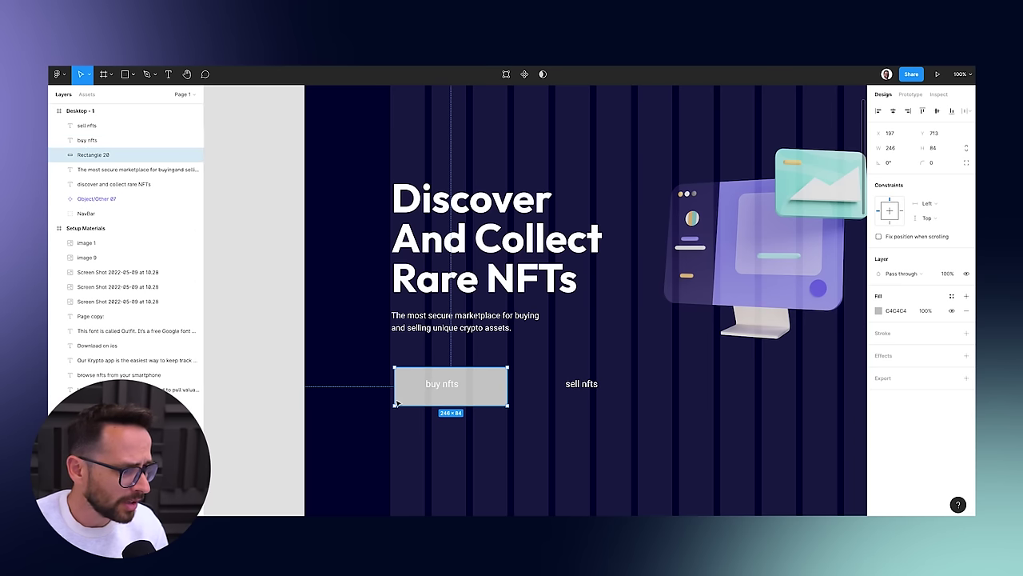
left_click(441, 381)
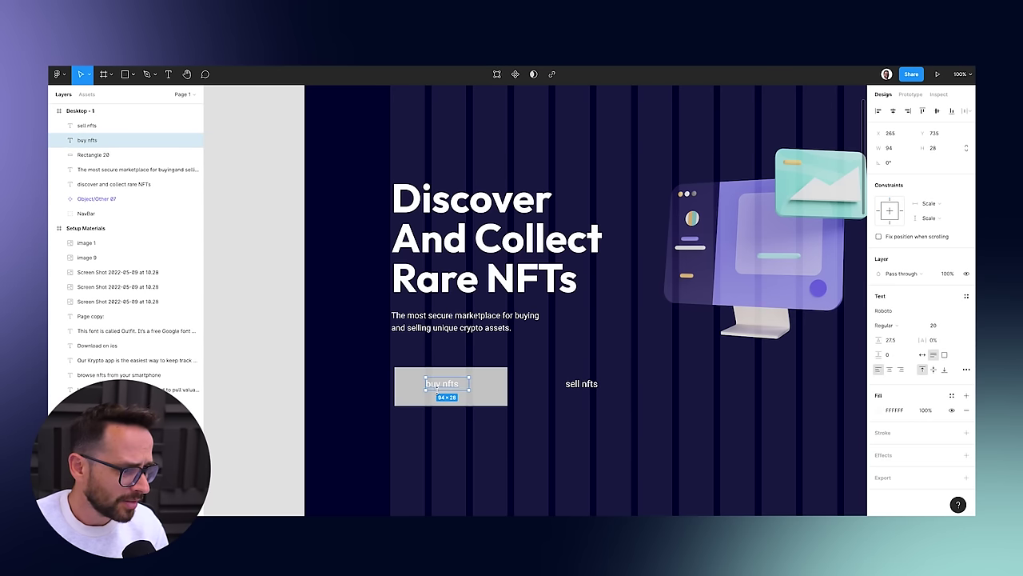
left_click(410, 392)
key("minus")
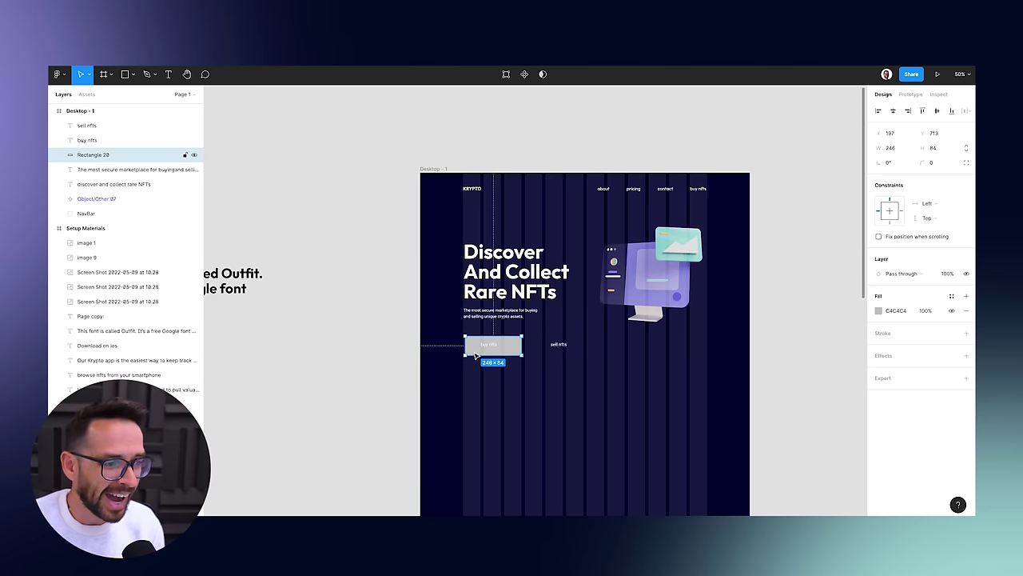
Fill the button rectangle with purple #8D8DDA sampled from the illustration and align it.
key("i")
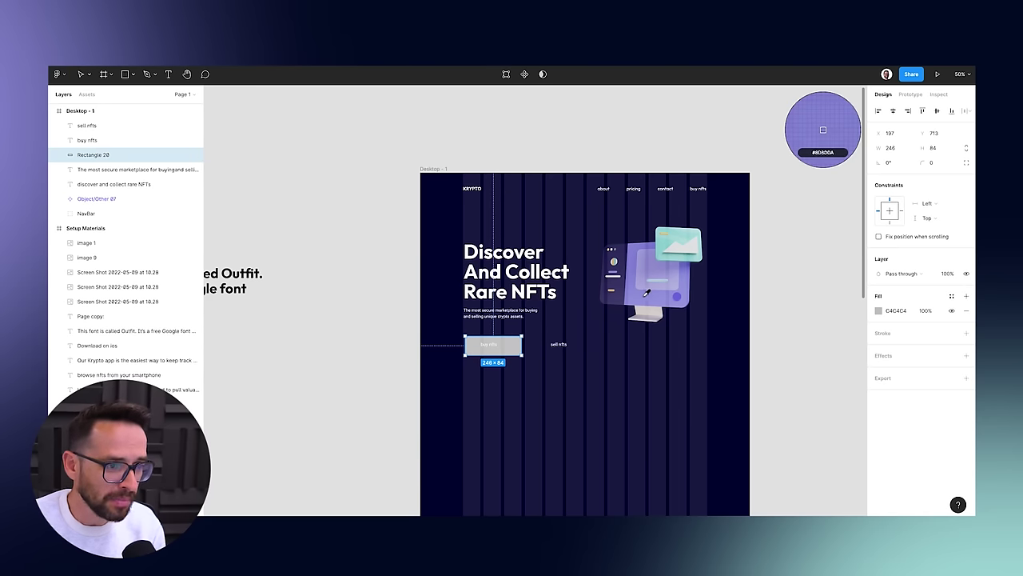
left_click(642, 295)
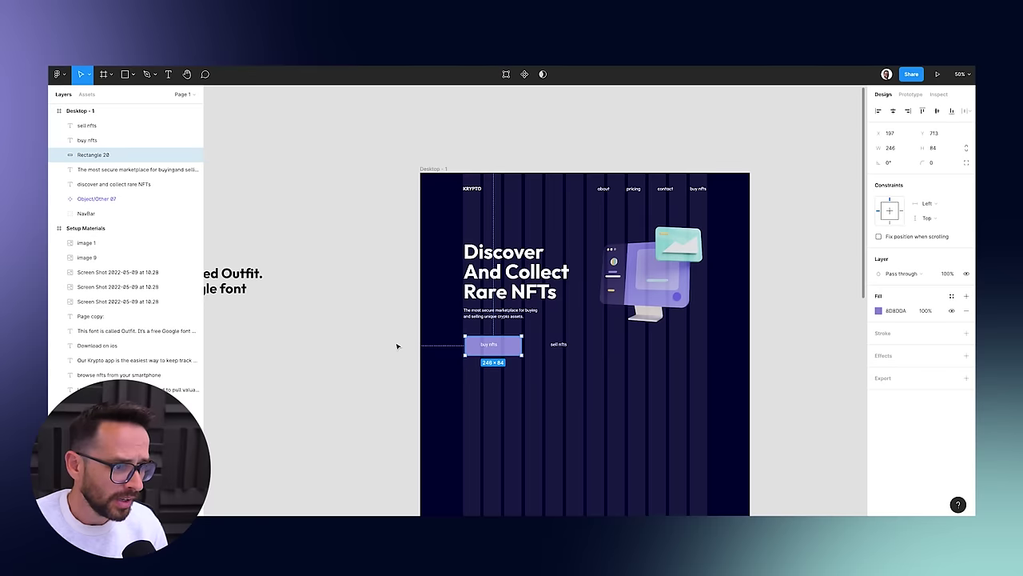
key("shift+0")
left_click_drag(418, 388, 408, 393)
Set the buy nfts label to Outfit SemiBold in all uppercase.
left_click(440, 388)
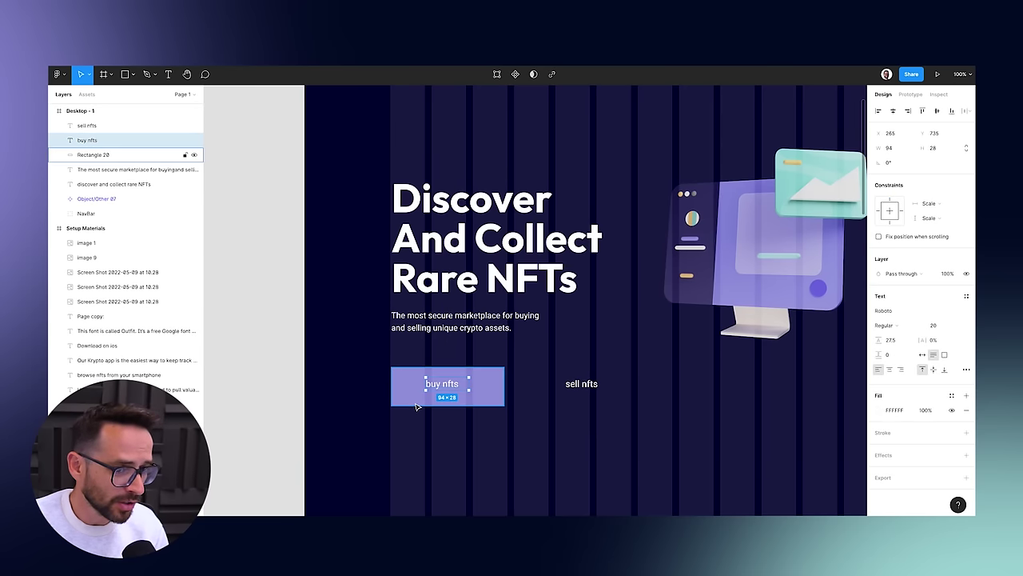
left_click(883, 310)
type("Outfit")
key("Return")
left_click(884, 326)
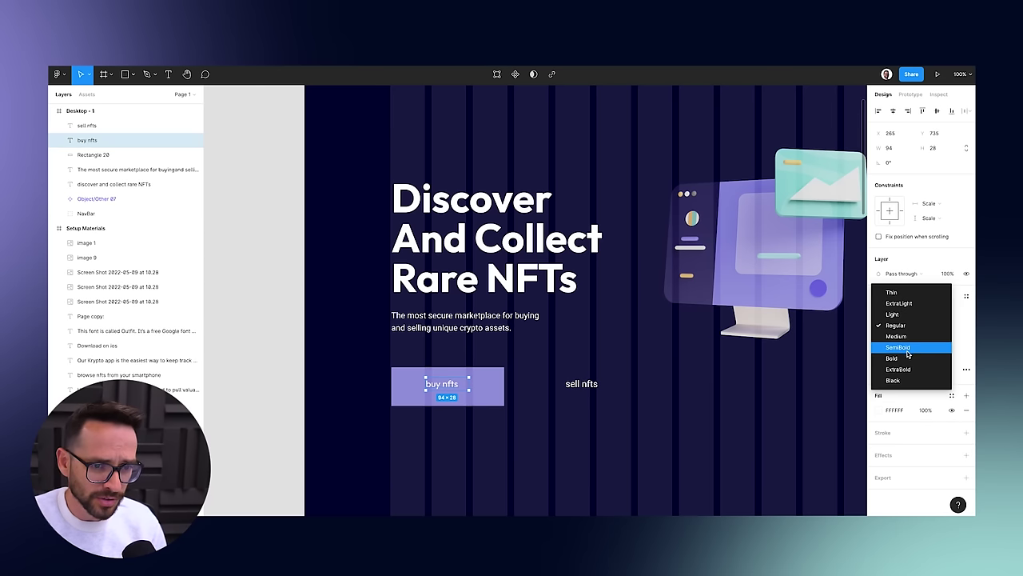
left_click(915, 347)
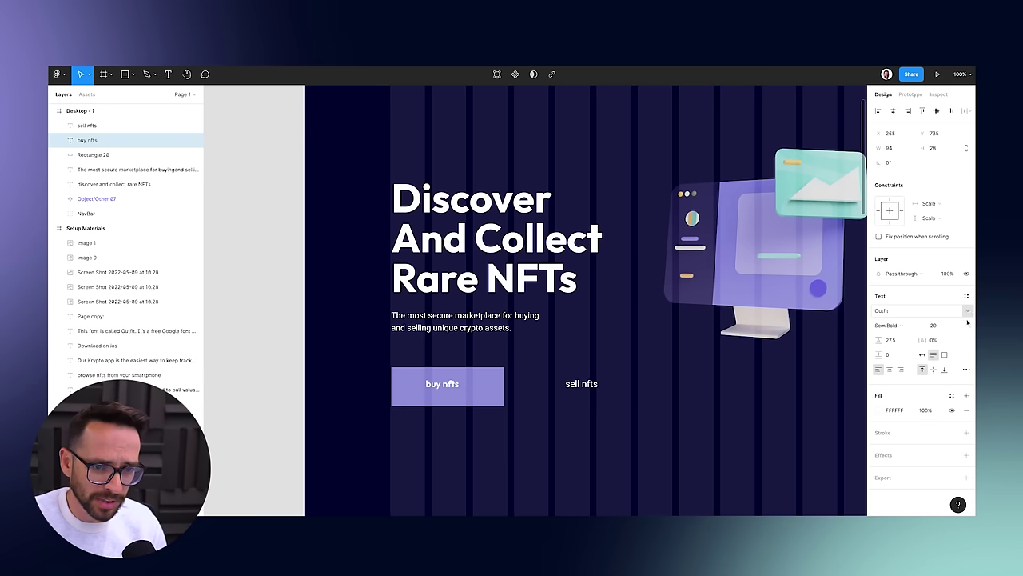
left_click(967, 369)
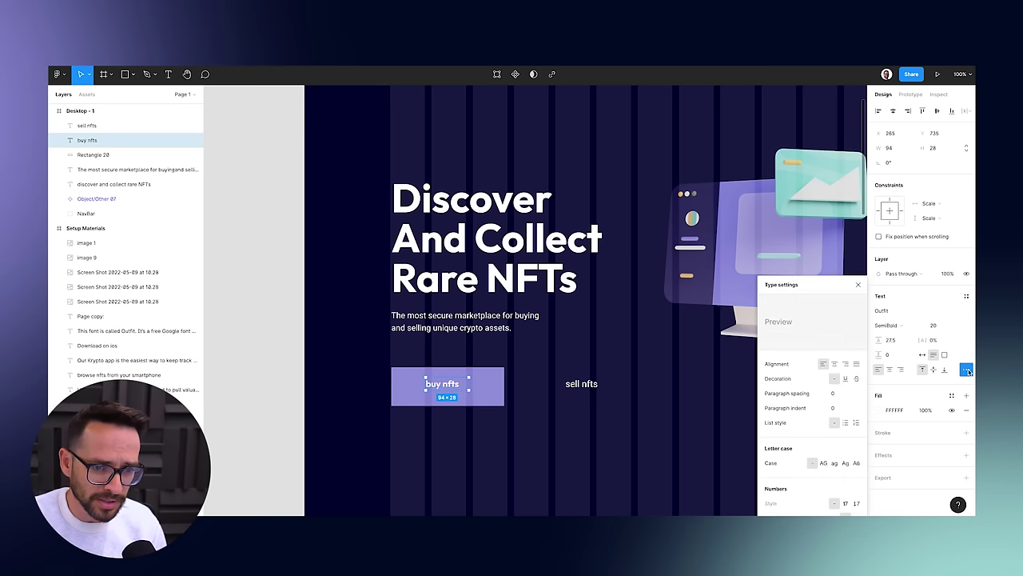
left_click(823, 463)
left_click(857, 286)
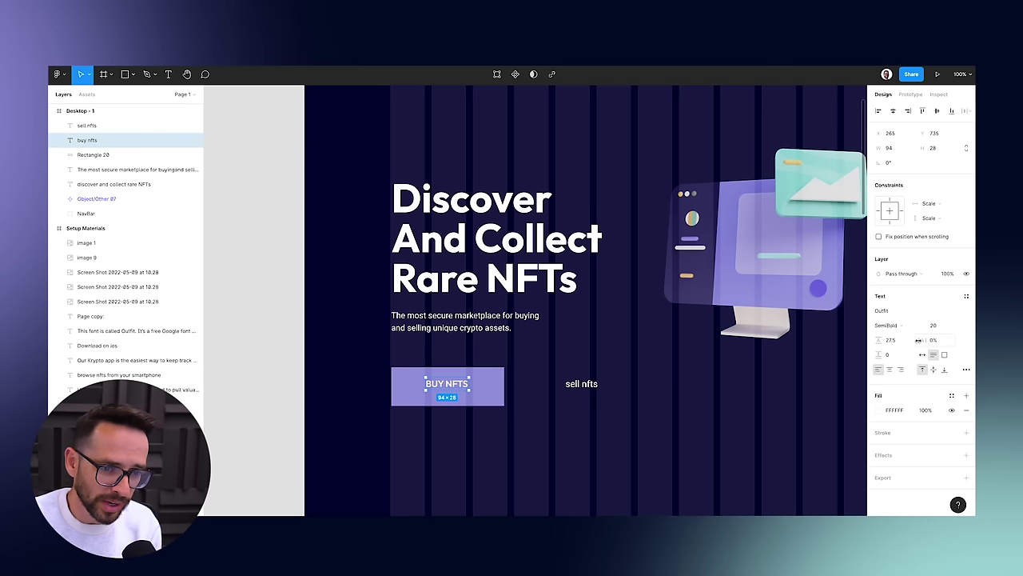
Give BUY NFTS 10% letter spacing and auto width, and move it onto the button.
left_click(933, 342)
type("2")
key("Return")
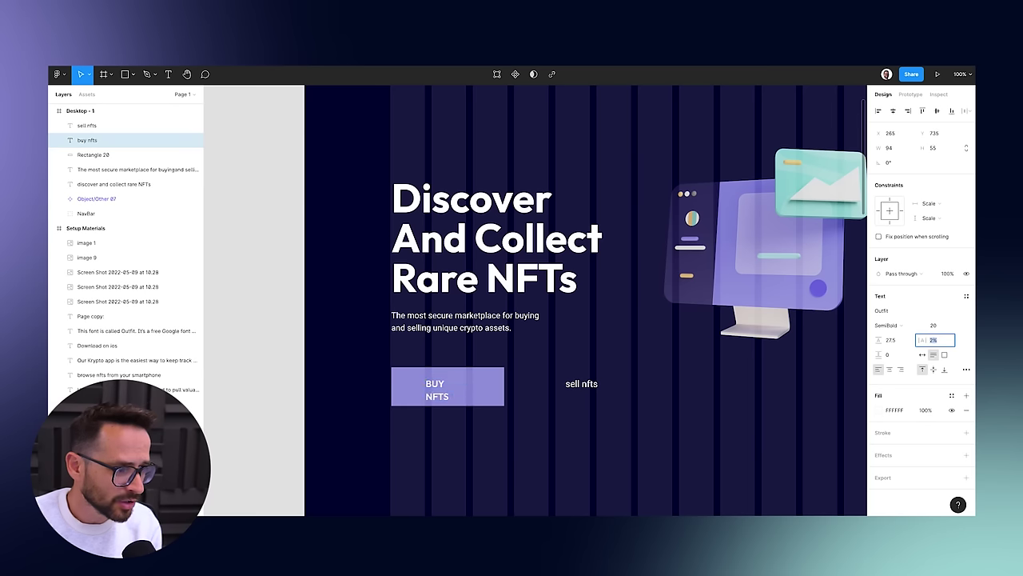
key("Up")
key("Up")
key("Up")
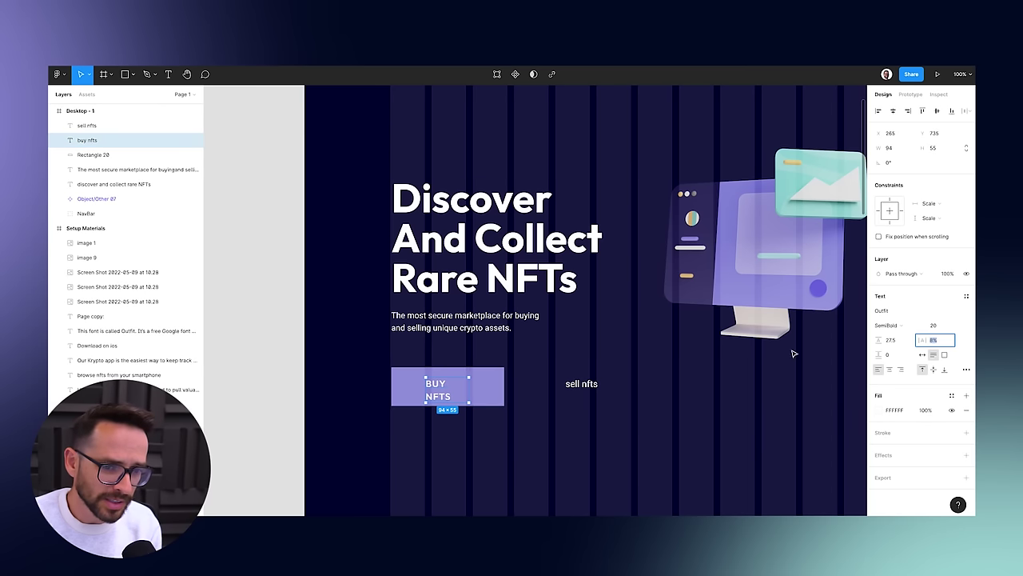
left_click(923, 355)
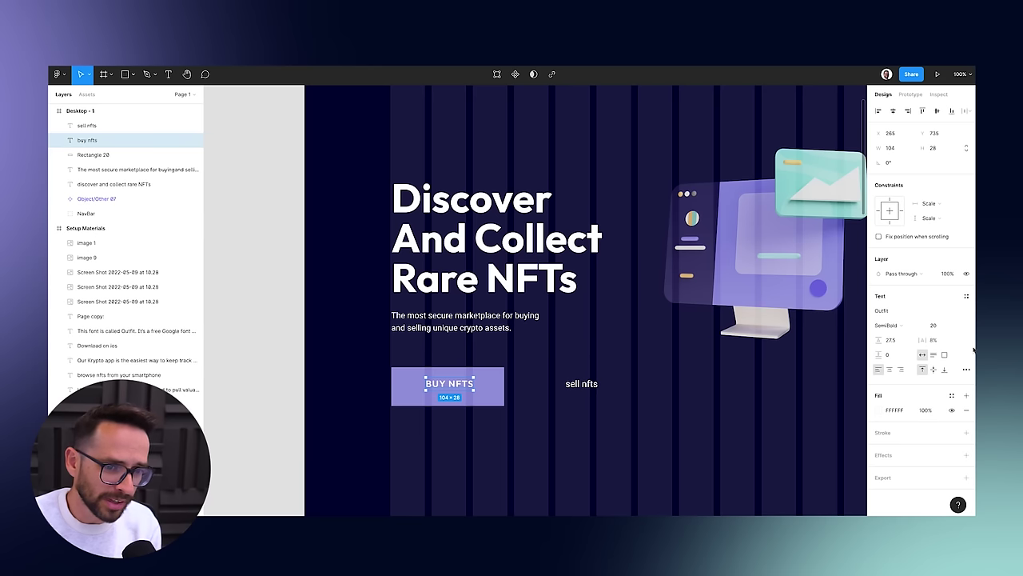
left_click(939, 342)
type("10")
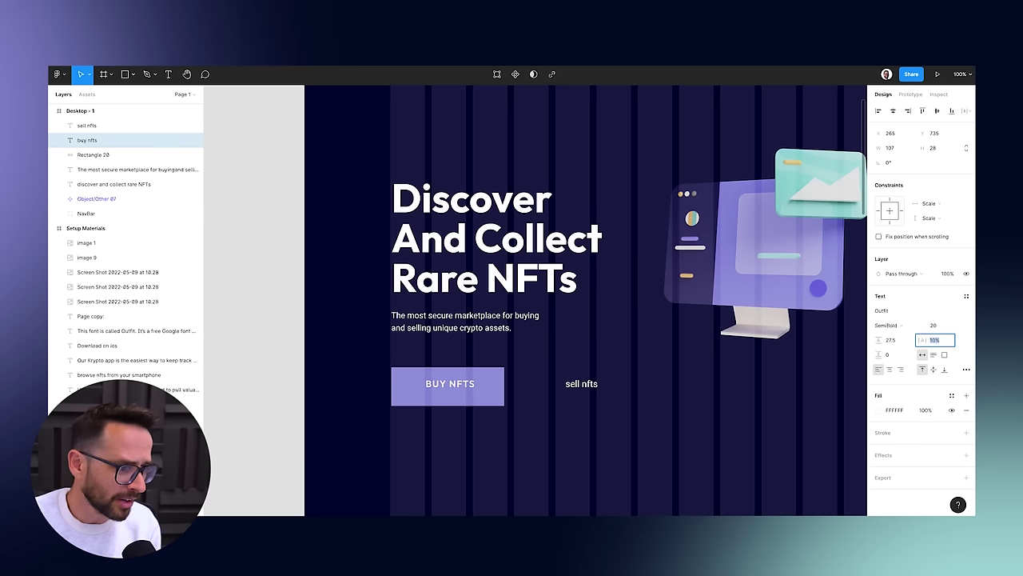
left_click_drag(455, 384, 447, 390)
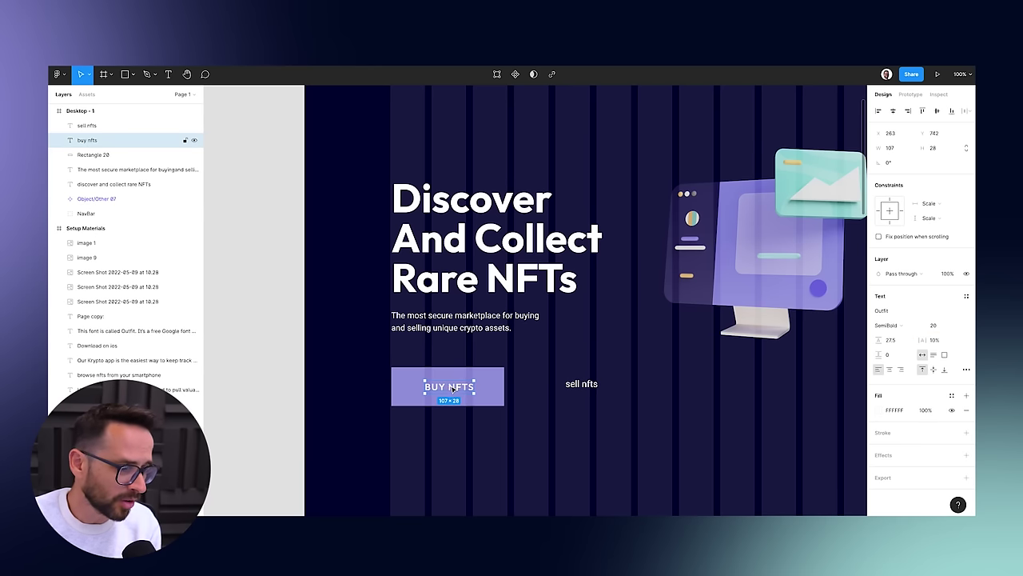
left_click(328, 374)
Round the purple rectangle into a pill with an 83 corner radius.
left_click(439, 391)
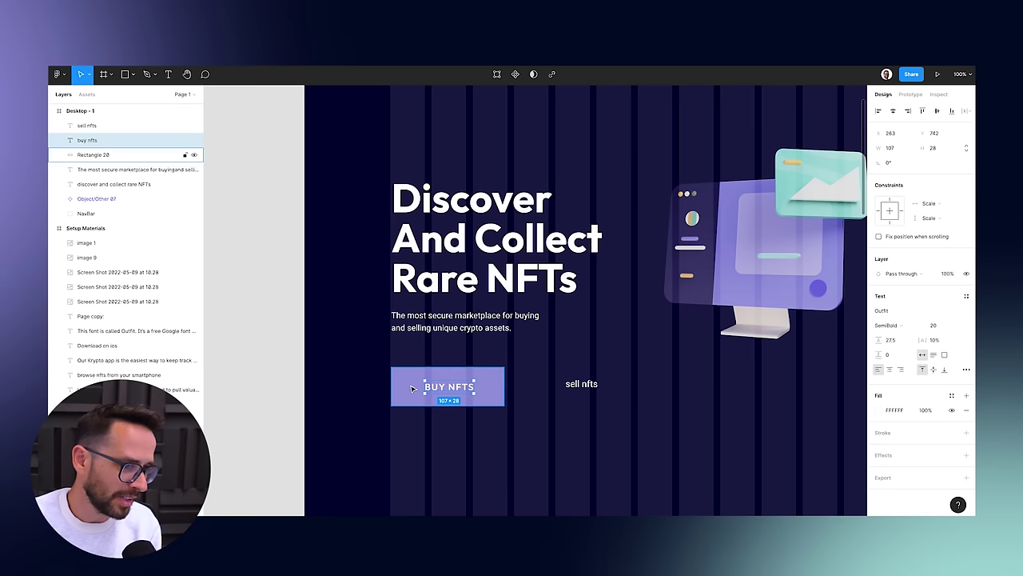
left_click(412, 385)
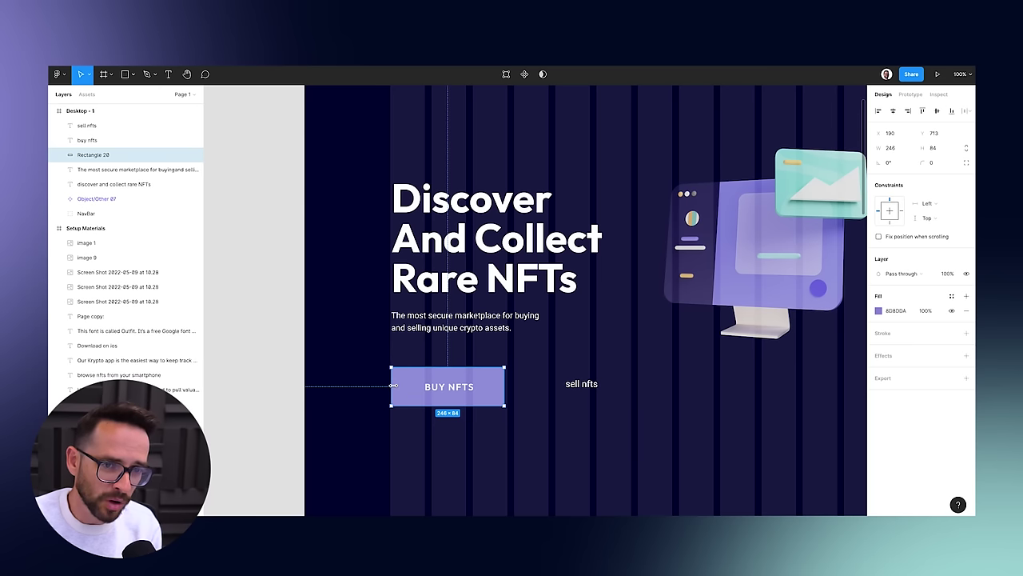
left_click_drag(410, 389, 410, 389)
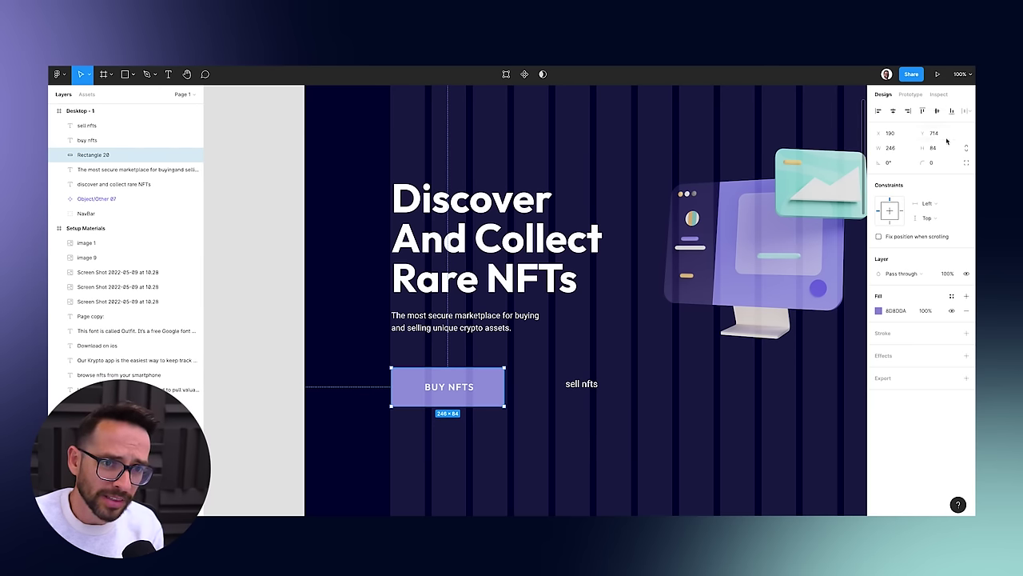
mouse_move(922, 163)
left_mouse_down()
mouse_move(955, 163)
mouse_move(933, 163)
left_mouse_up()
left_click_drag(490, 400, 491, 389)
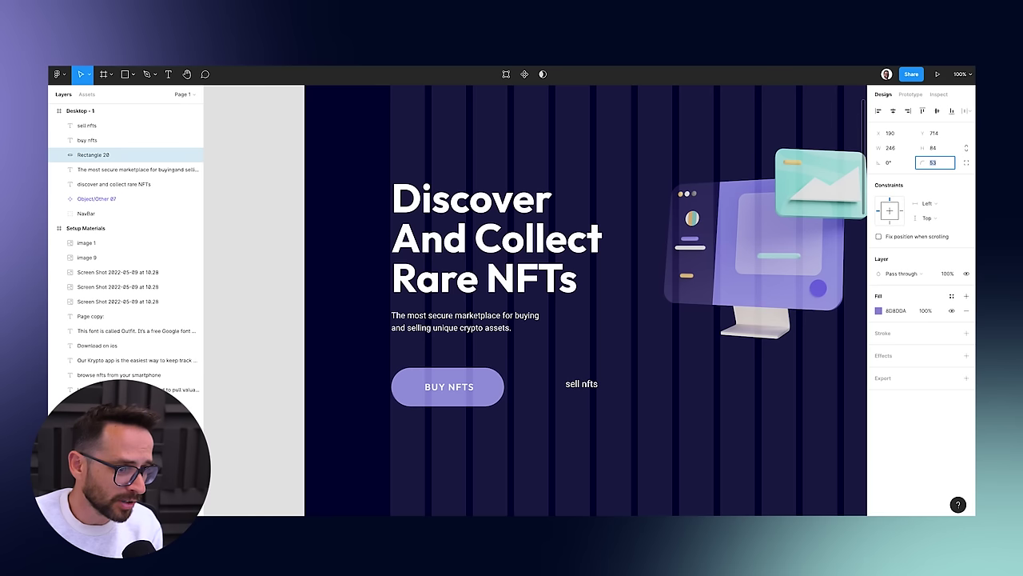
key("shift+Down")
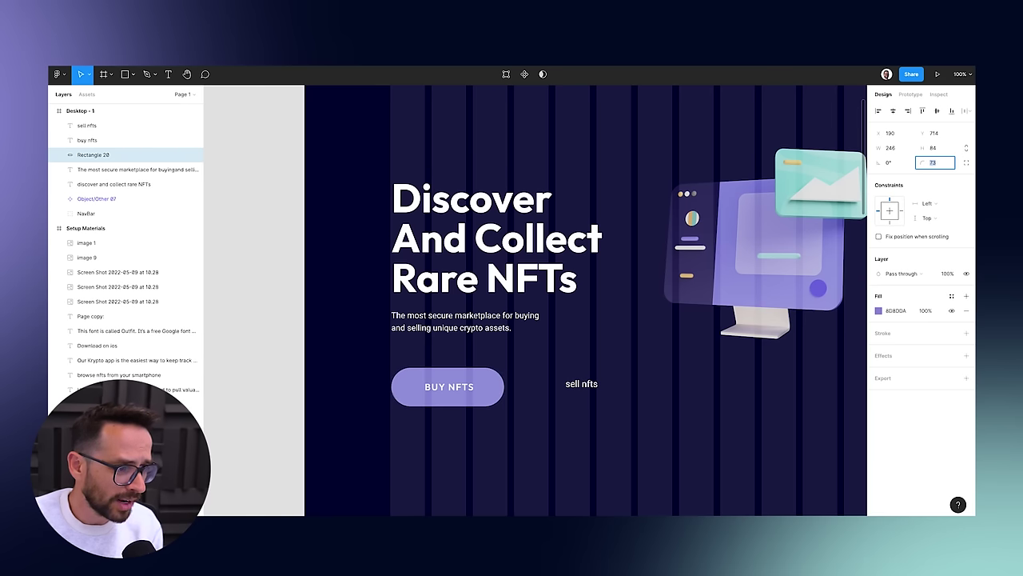
key("shift+Up")
left_click(269, 365)
Shrink the pill's height to 73 and centre the BUY NFTS label on it.
left_click(463, 371)
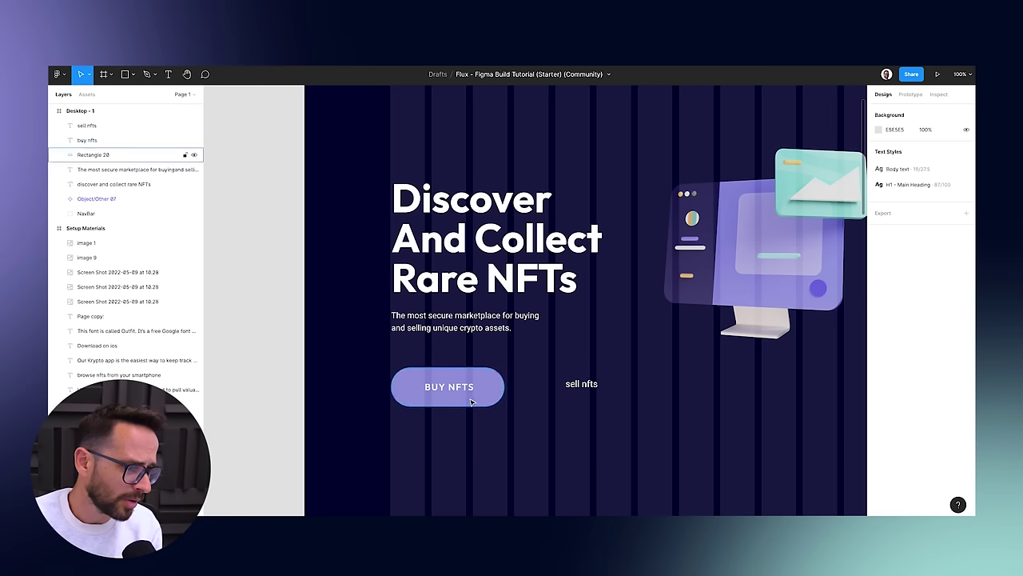
left_click_drag(457, 404, 464, 389)
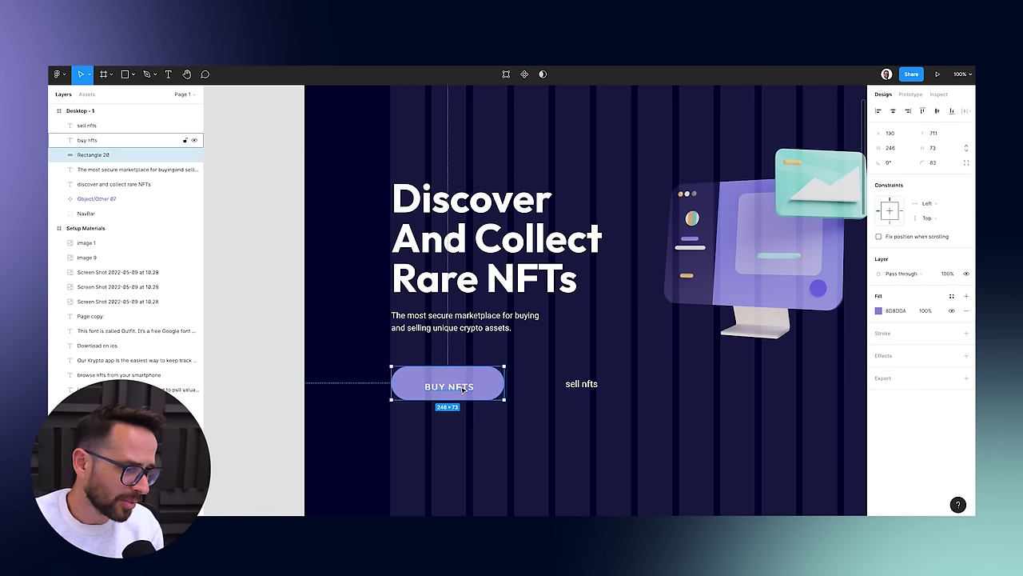
left_click(439, 389)
left_click_drag(440, 391, 444, 387)
key("Down")
left_click(324, 396)
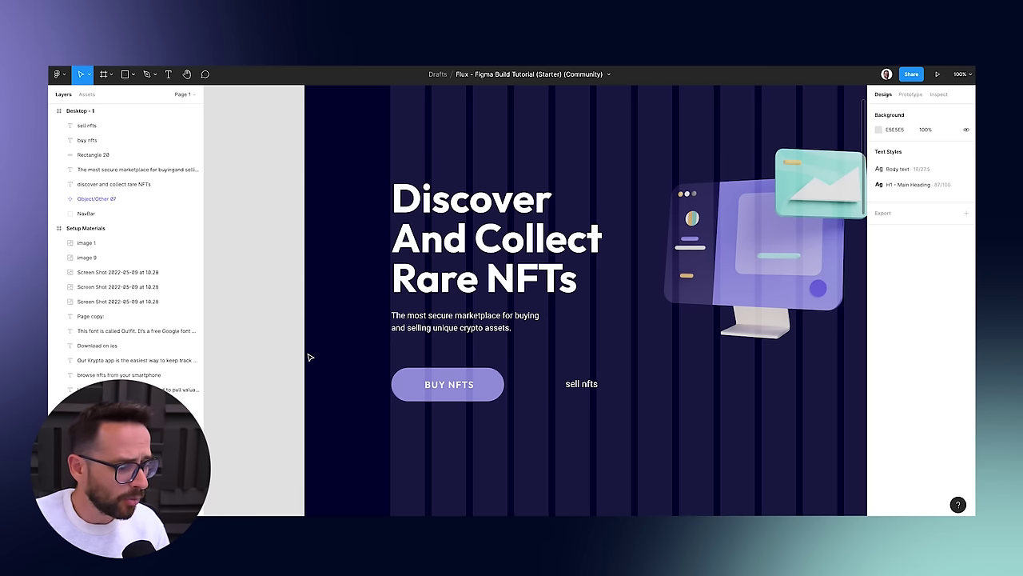
Group the BUY NFTS label with its pill and move the sell nfts text aside.
left_click(448, 385)
left_click(394, 384, "shift")
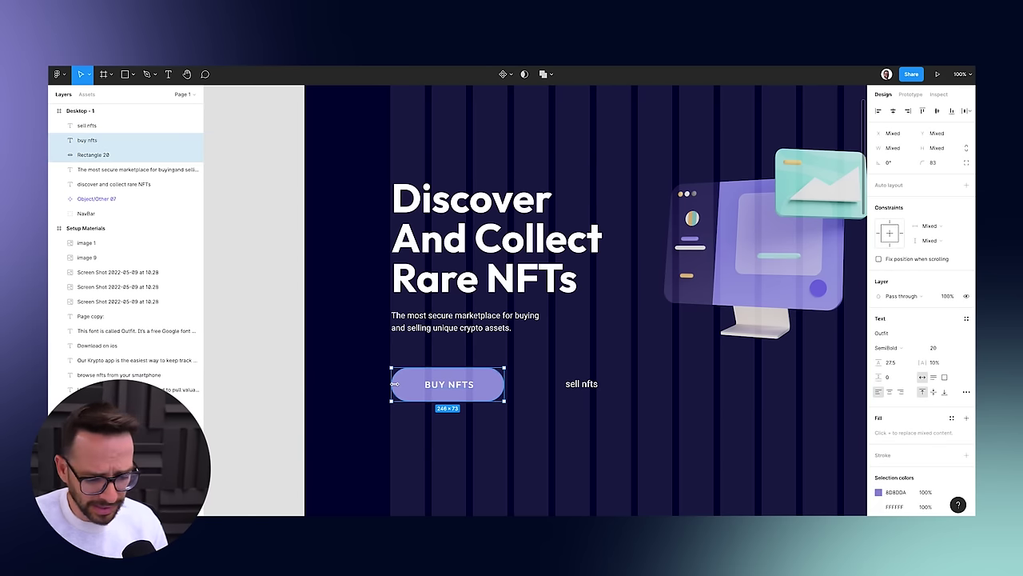
key("ctrl+g")
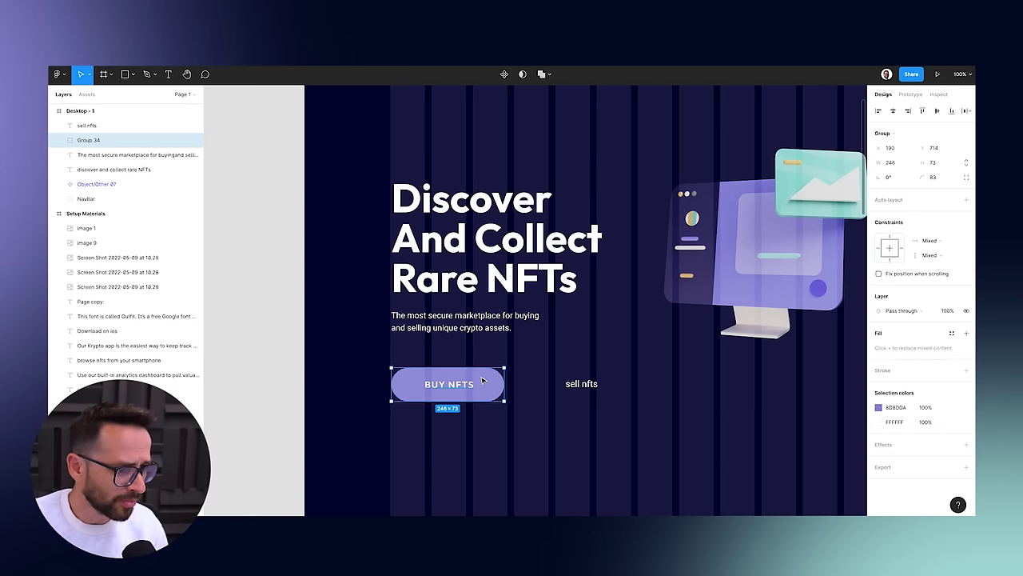
left_click_drag(589, 383, 749, 390)
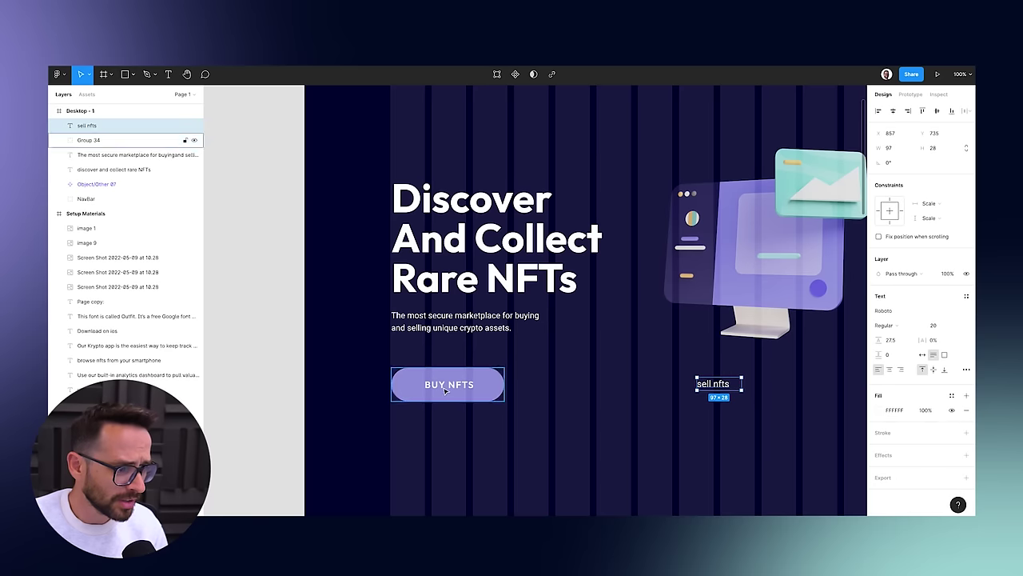
Duplicate the BUY NFTS button to the right and change its text to SELL NFTS.
left_click(409, 393)
left_click_drag(408, 390, 529, 390)
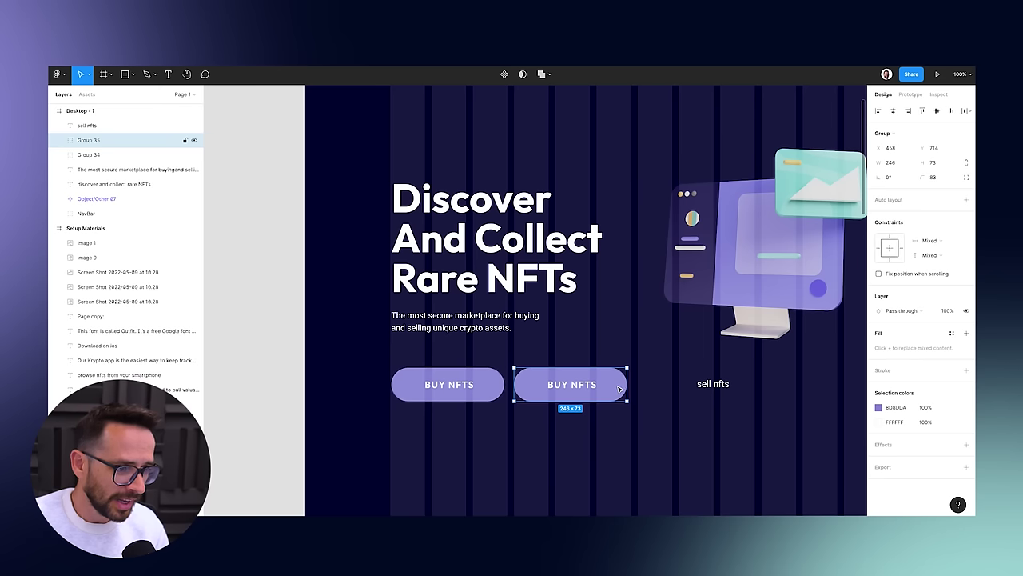
double_click(571, 389)
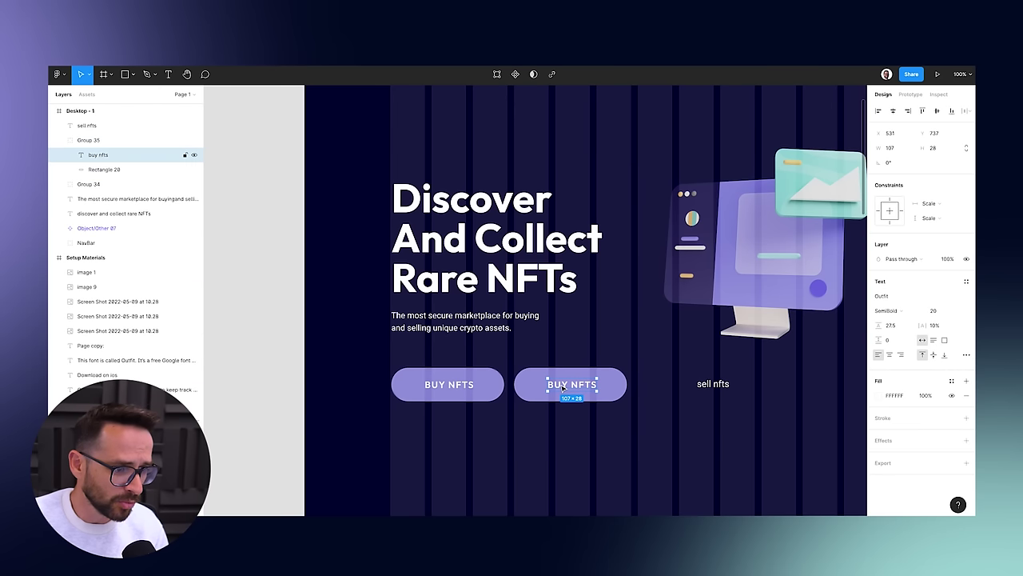
double_click(561, 385)
key("Left")
type("SELL")
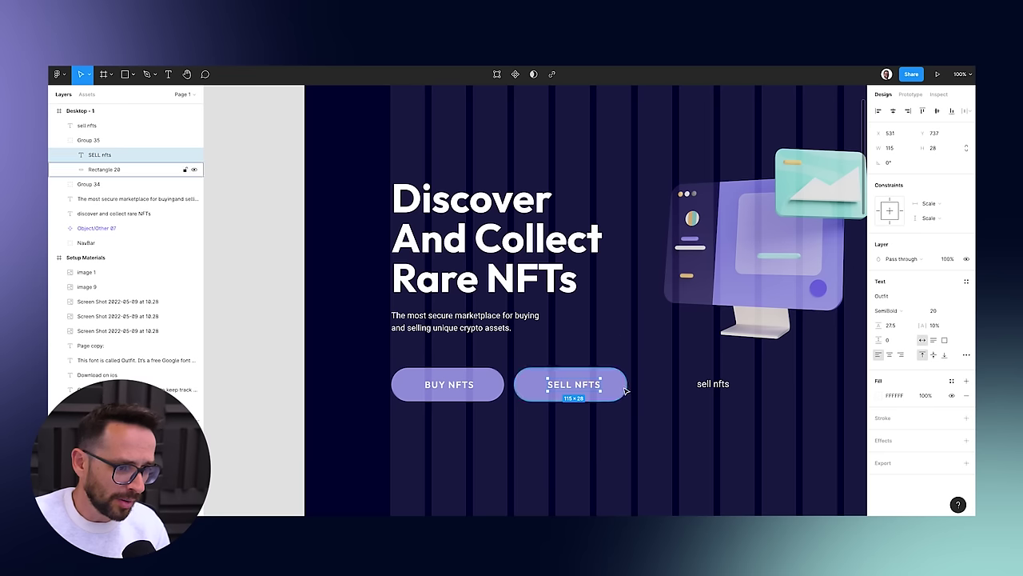
Delete the old standalone sell nfts text.
left_click(719, 386)
key("Delete")
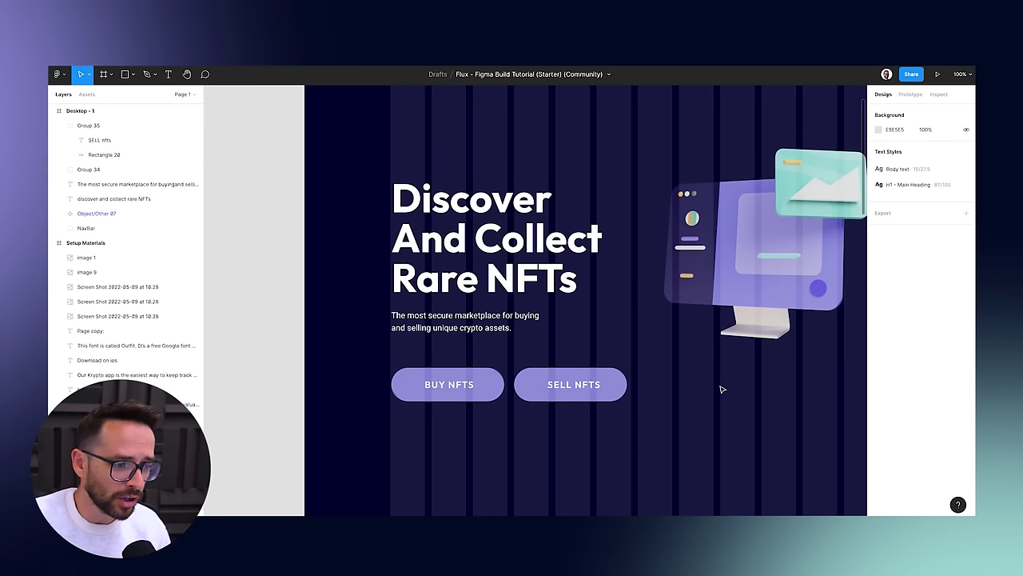
double_click(625, 380)
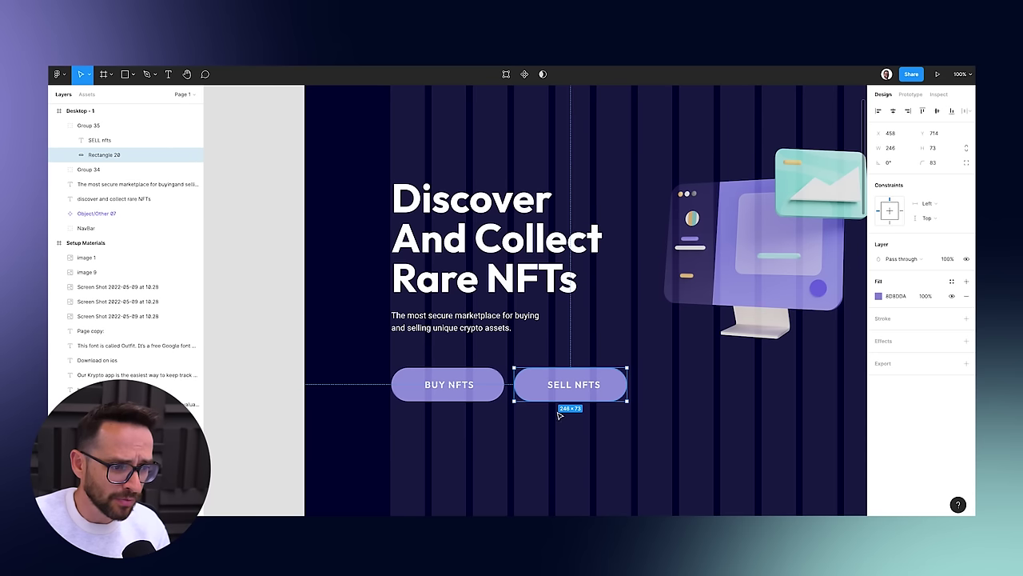
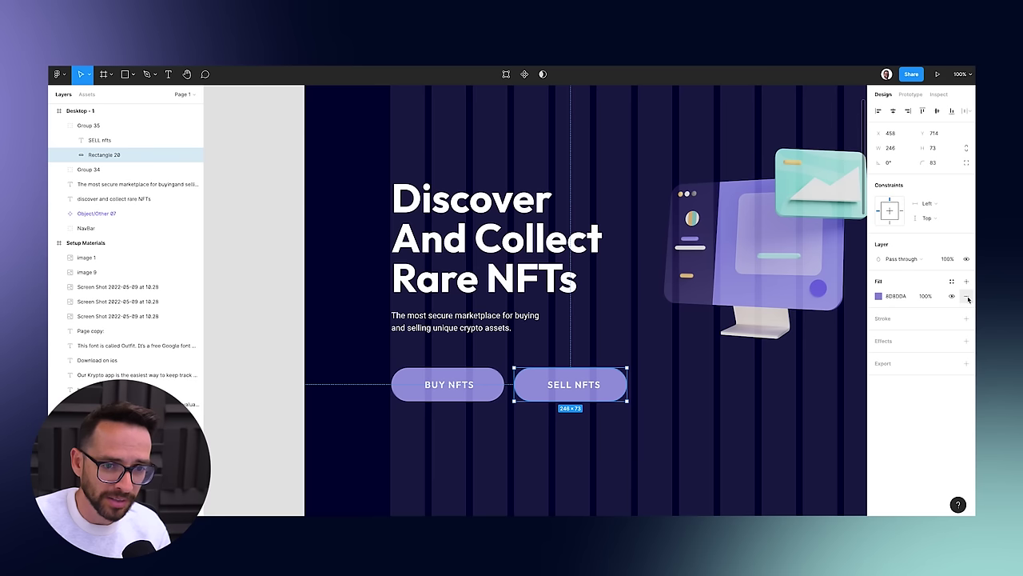
Replace the SELL NFTS button's purple fill with a teal ABD909 outline sampled from the illustration.
left_click(966, 297)
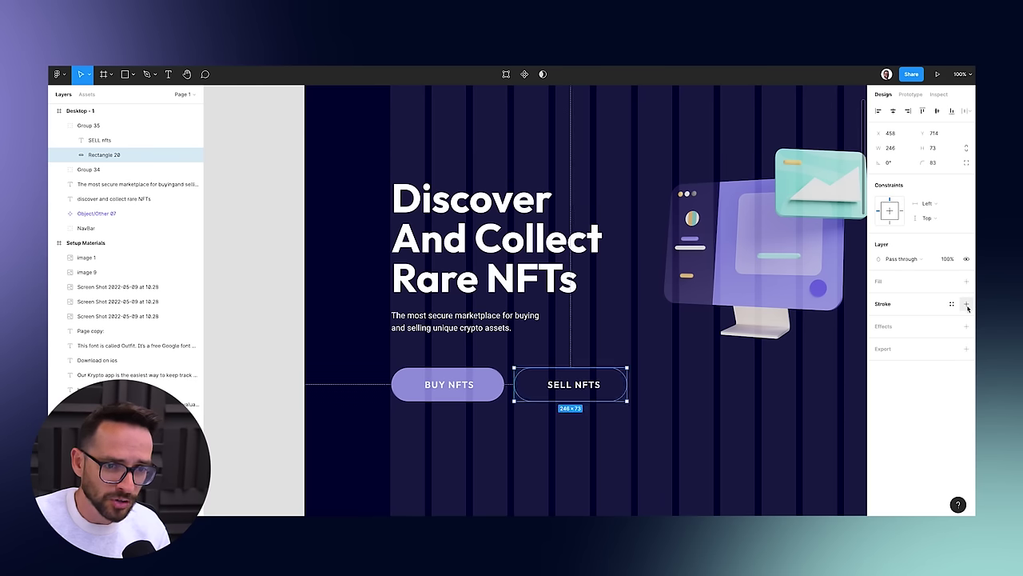
left_click(967, 305)
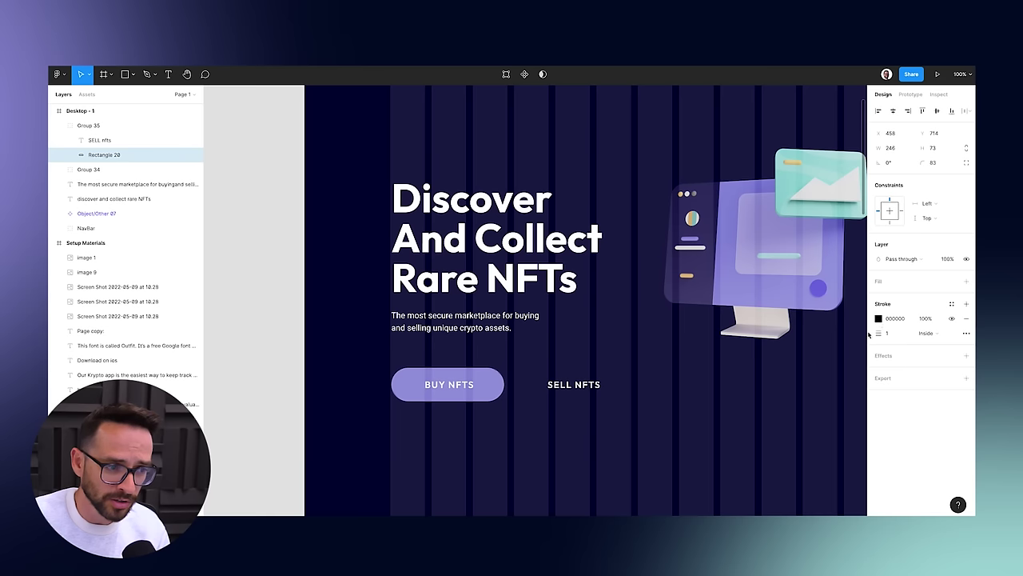
left_click(879, 318)
left_click(771, 422)
left_click(827, 176)
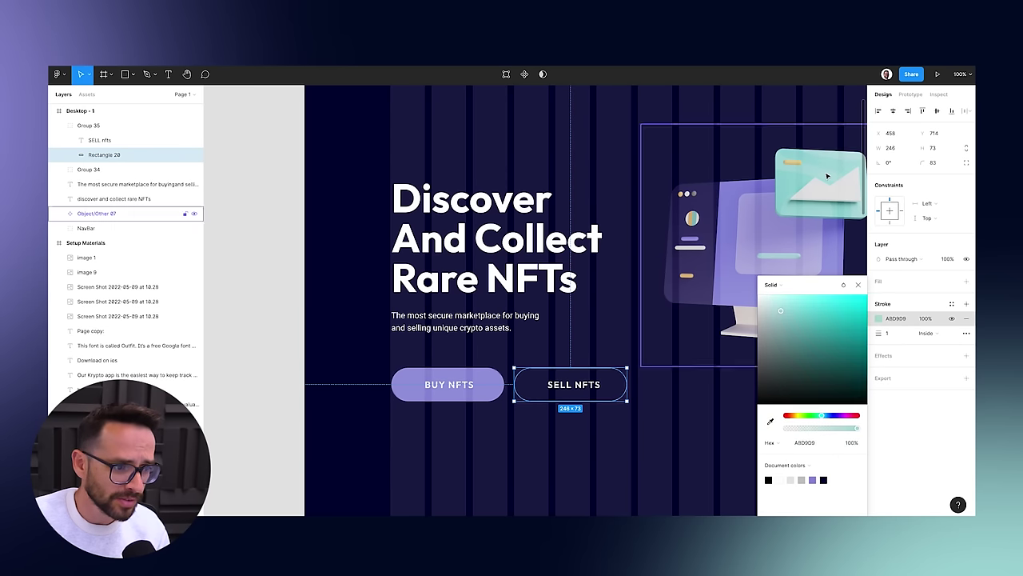
left_click(887, 320)
left_click(689, 427)
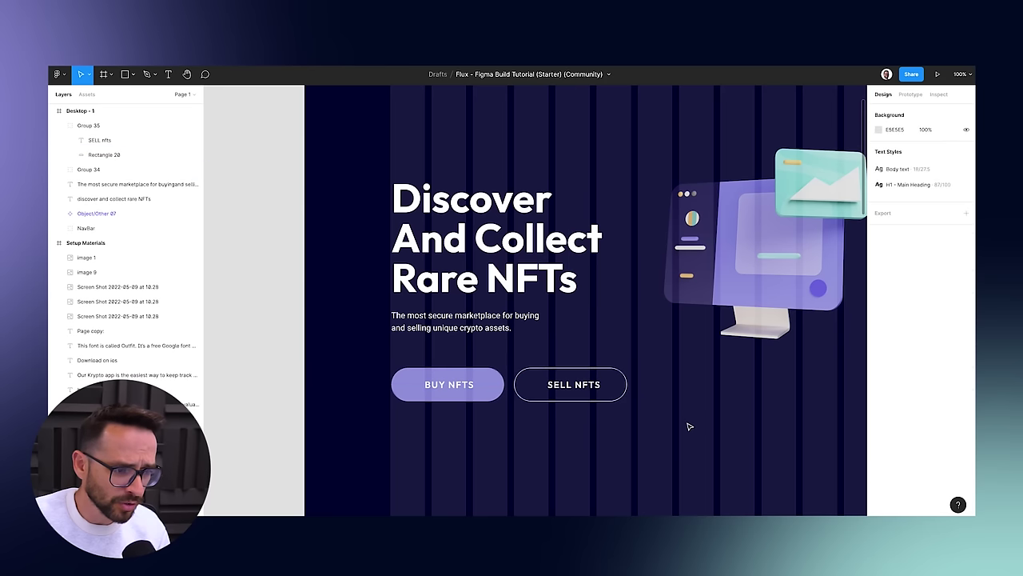
Widen the SELL NFTS and BUY NFTS buttons to about 250 and 253 px.
left_click(624, 393)
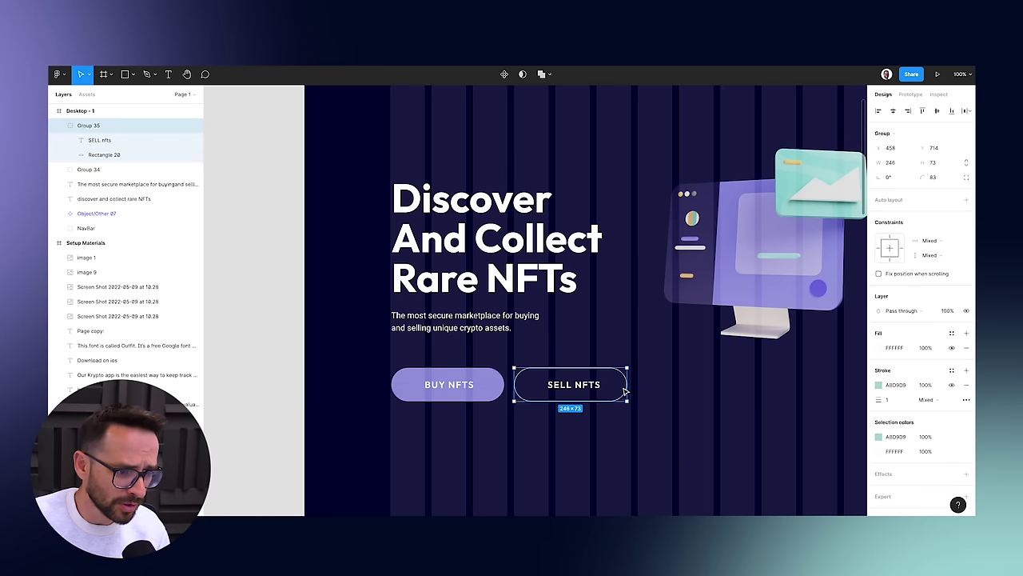
left_click_drag(629, 386, 630, 387)
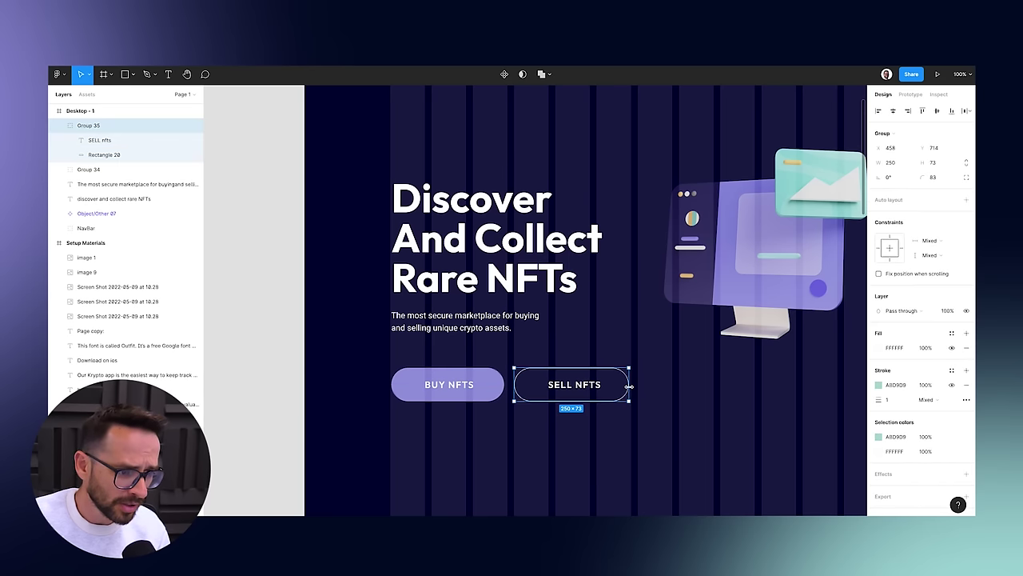
left_click(566, 438)
left_click(502, 389)
left_click_drag(504, 385, 507, 384)
left_click(614, 441)
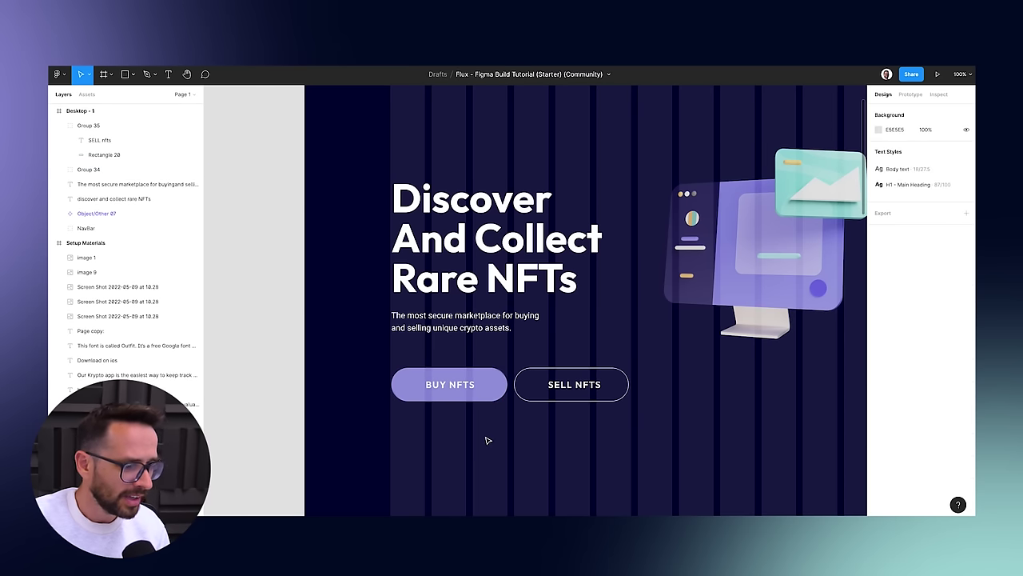
key("minus")
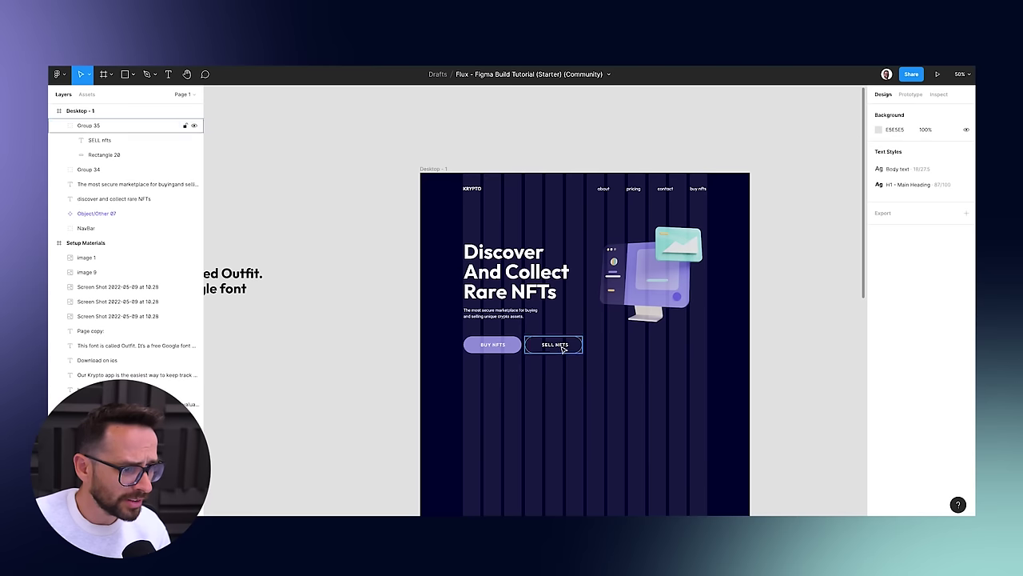
Move both hero buttons up toward the subtitle and enlarge the illustration from its left edge.
left_click(563, 349)
left_click_drag(489, 347, 486, 349)
left_click(555, 348, "shift")
left_click_drag(553, 347, 550, 340)
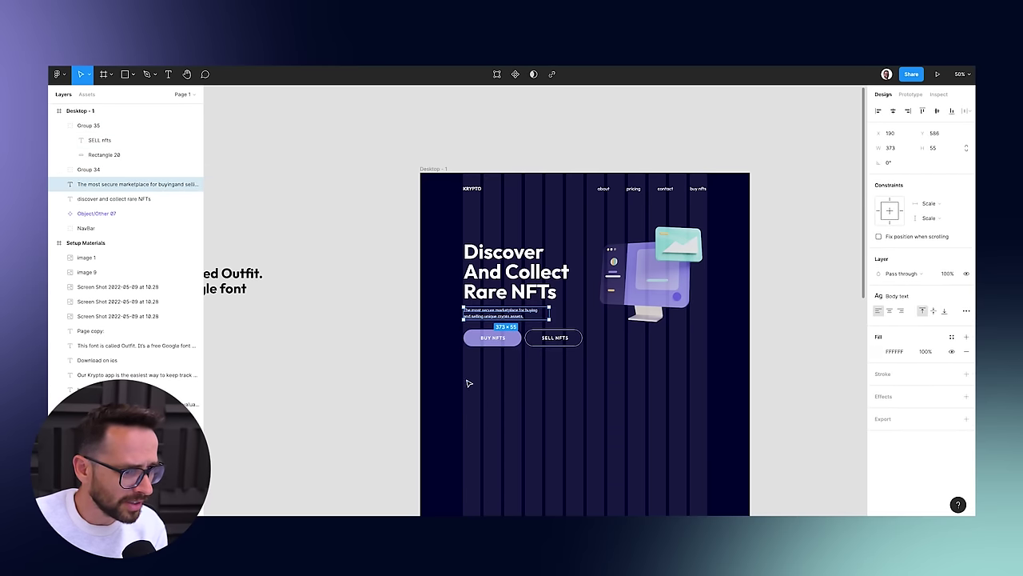
left_click(593, 329)
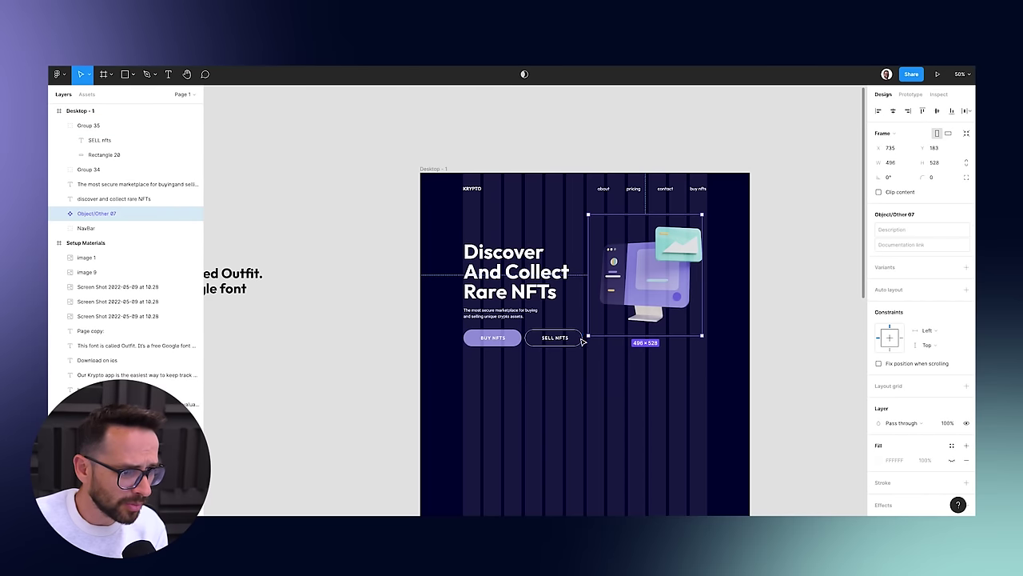
left_click_drag(588, 337, 585, 337)
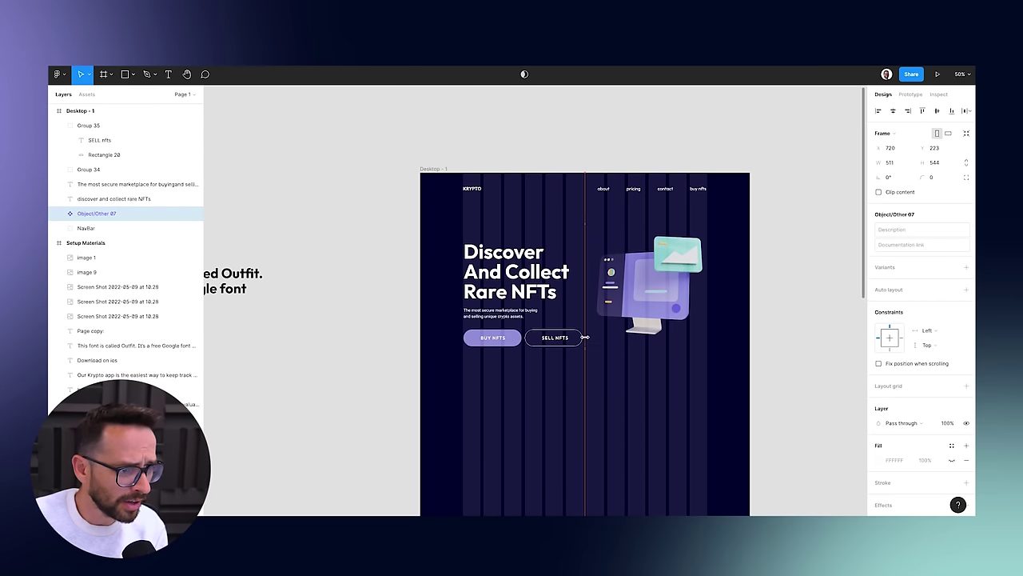
left_click(413, 317)
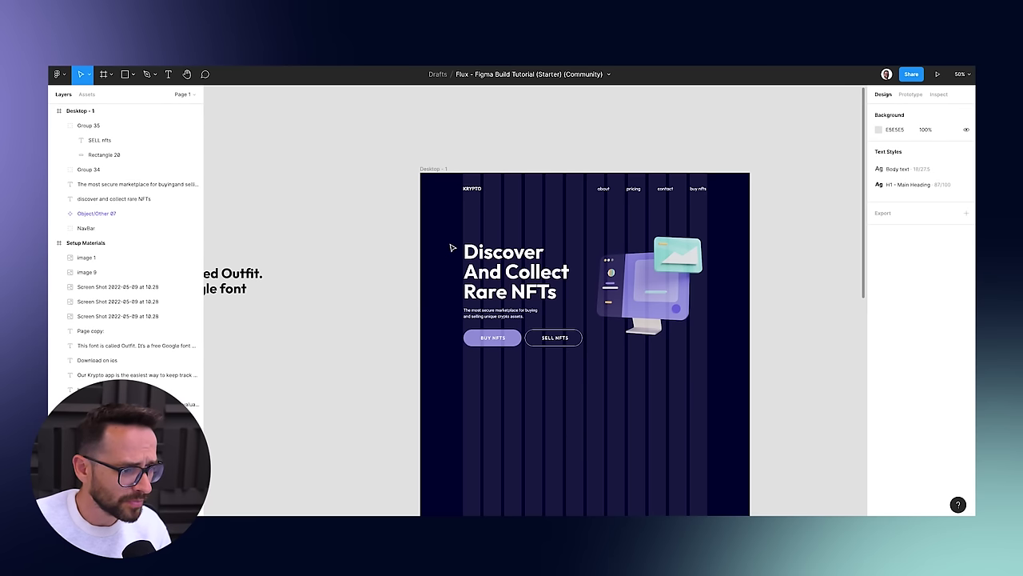
Group the hero elements into a layer named Hero below NavBar and shift it up slightly.
left_click_drag(447, 230, 732, 370)
key("ctrl+g")
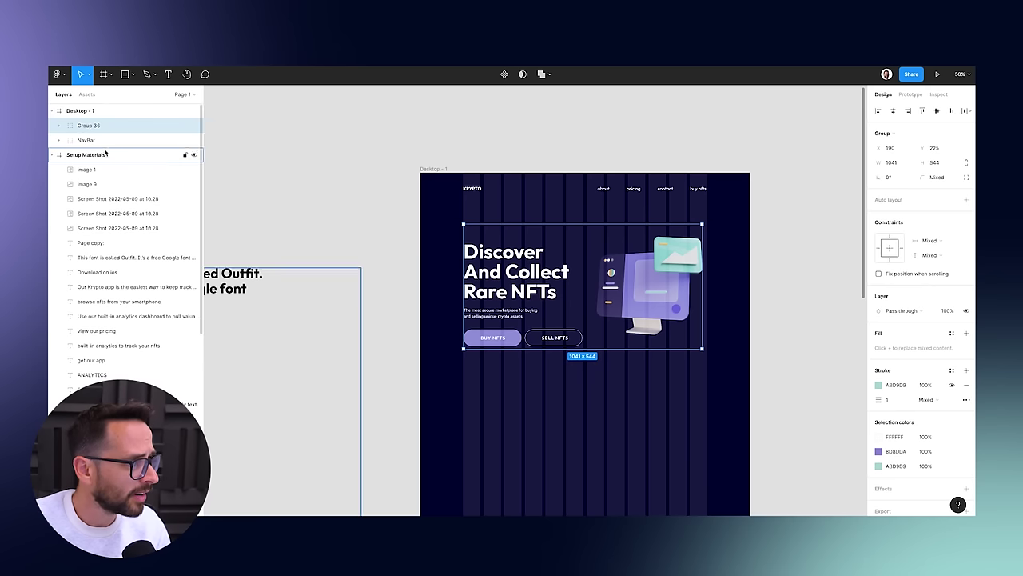
double_click(98, 130)
type("HERO")
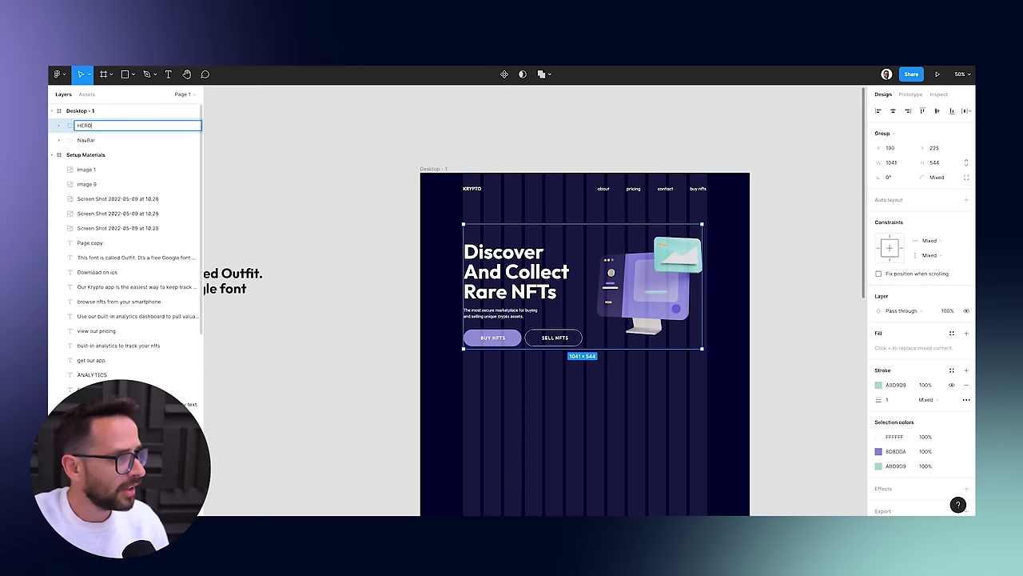
key("ctrl+a")
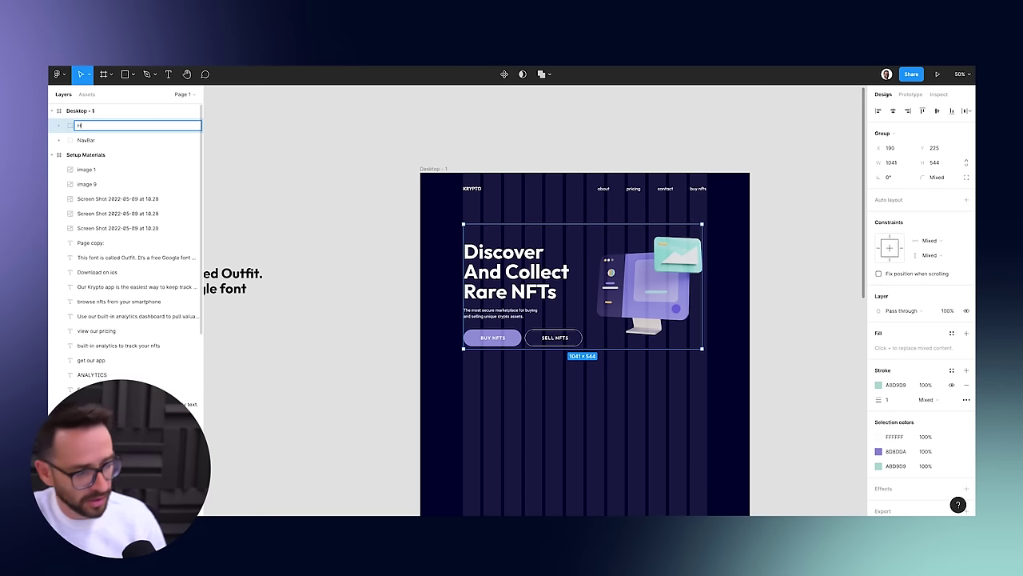
key("Return")
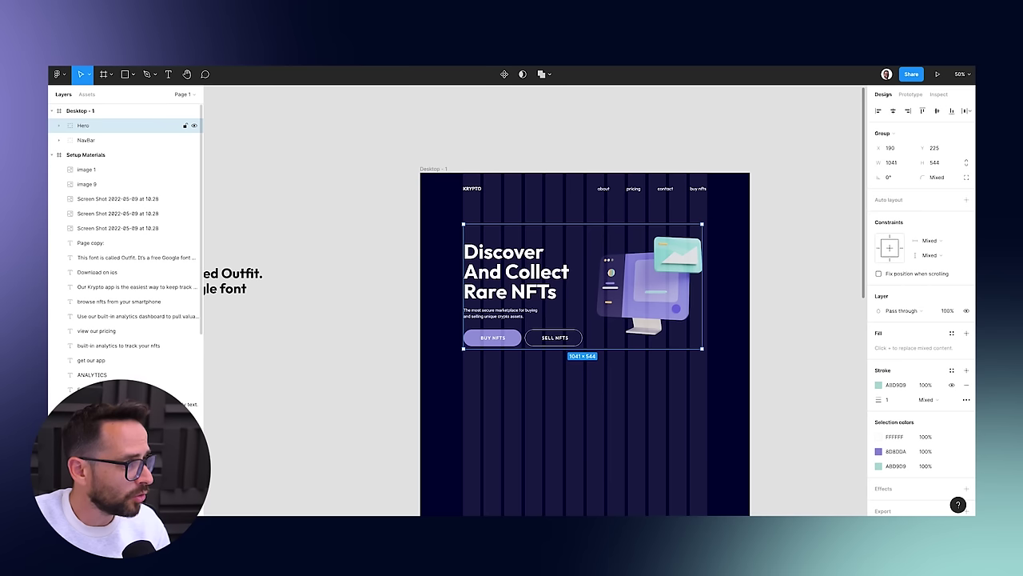
key("ctrl+bracketleft")
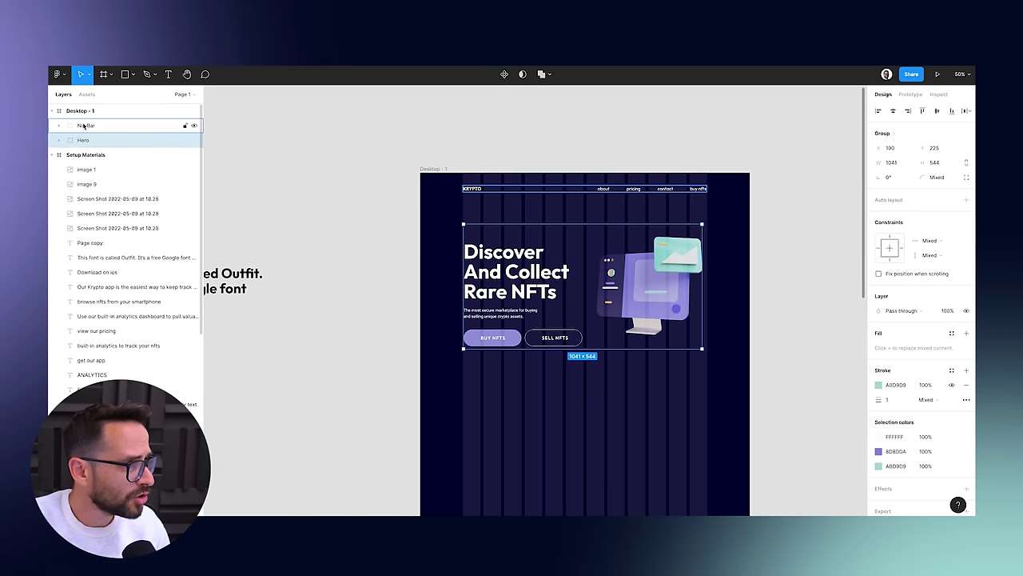
left_click(53, 157)
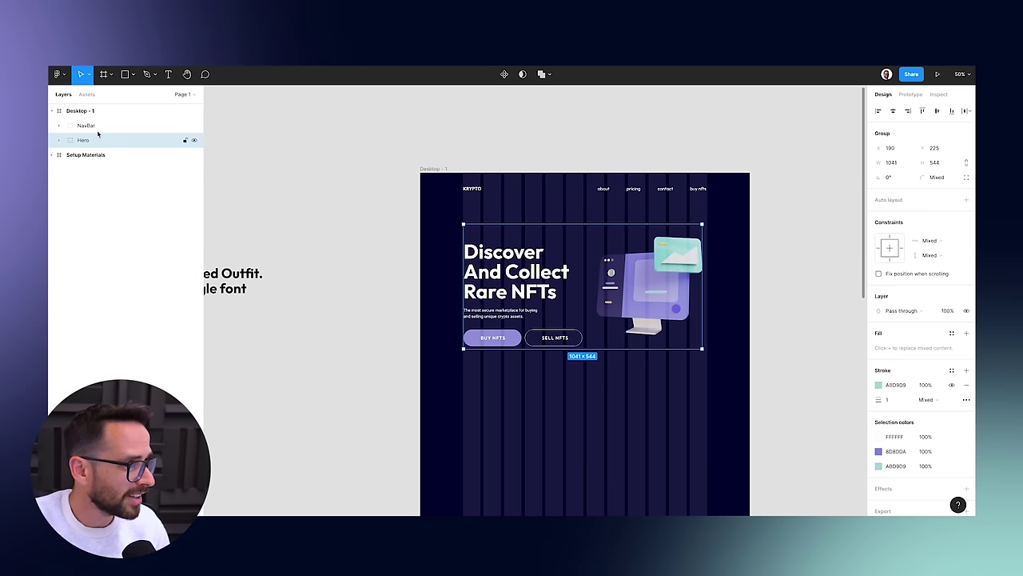
key("Escape")
left_click_drag(510, 278, 508, 265)
Navigate to the Setup Materials page copy and select the Featured on text.
key("Escape")
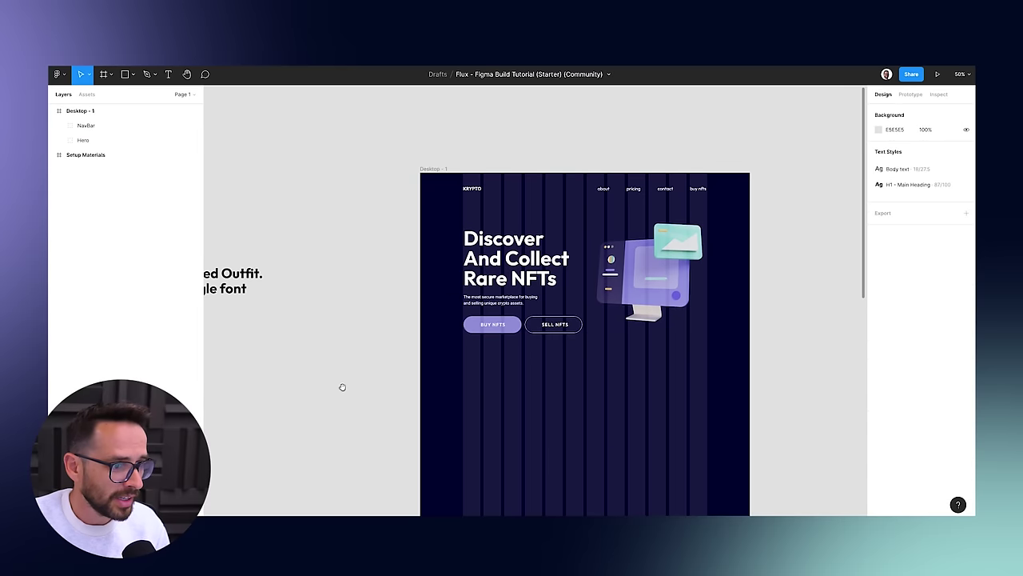
scroll(340, 386, "left", 15)
scroll(442, 335, "up", 10)
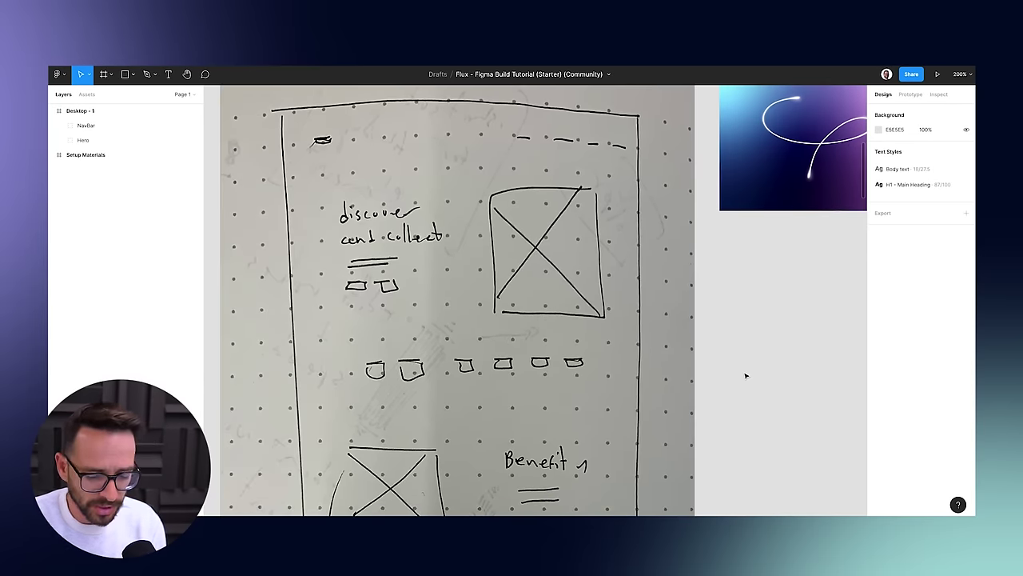
scroll(744, 373, "down", 10)
scroll(600, 280, "down", 5)
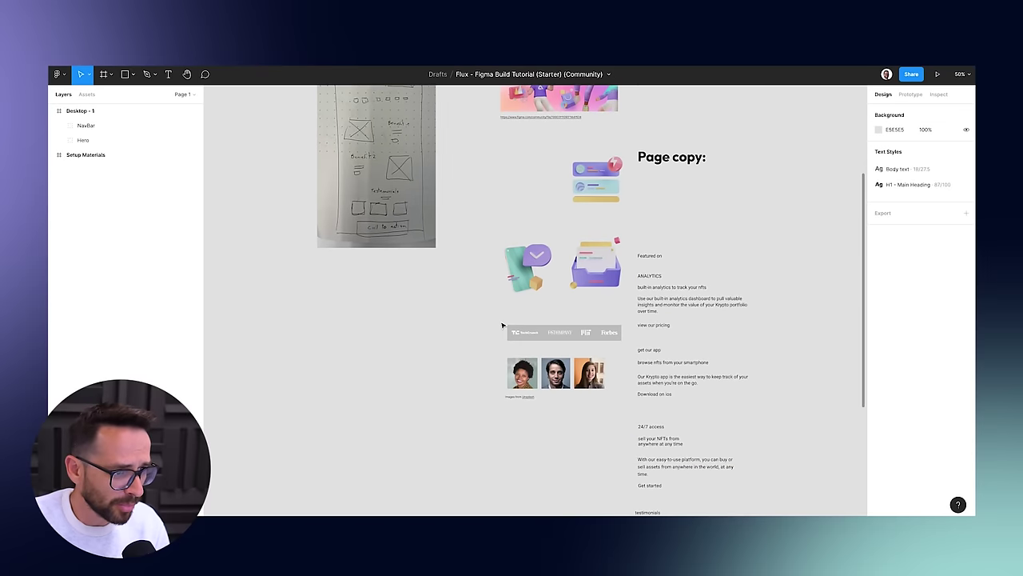
scroll(640, 264, "right", 3)
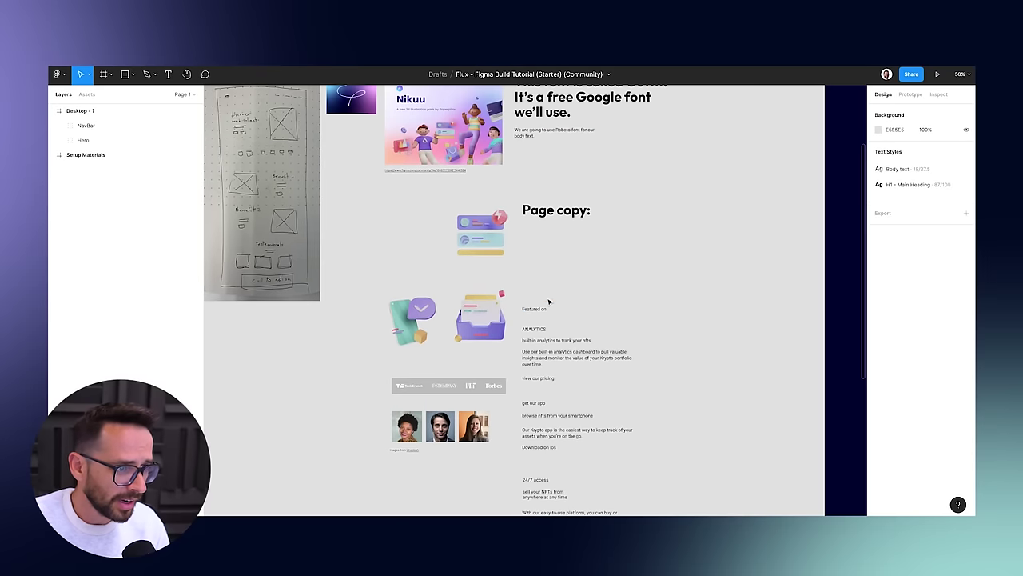
left_click(534, 309)
scroll(591, 303, "right", 3)
scroll(592, 304, "up", 2)
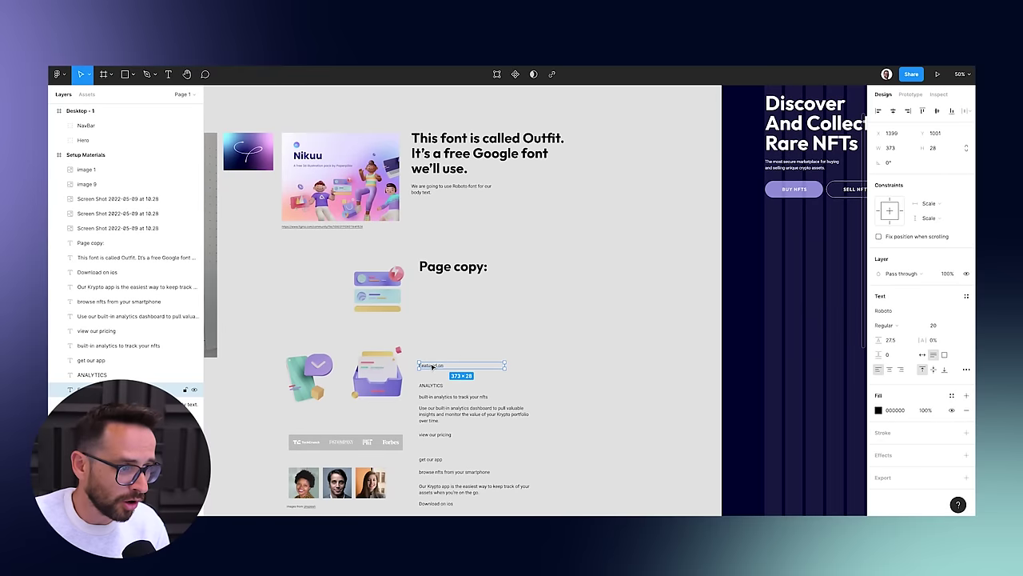
Move the Featured on text into the hero frame and make it white.
left_click_drag(431, 366, 796, 235)
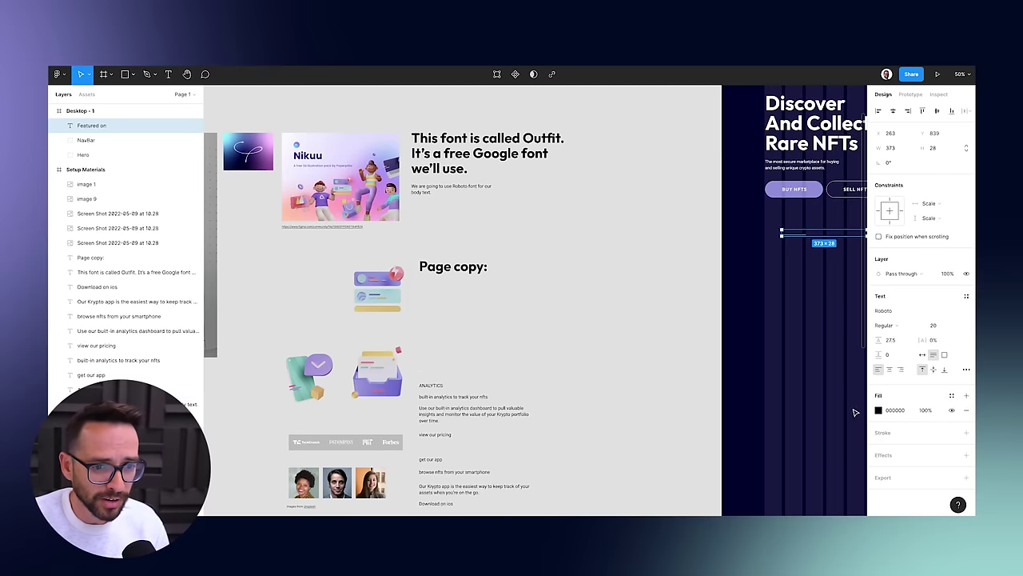
left_click(877, 410)
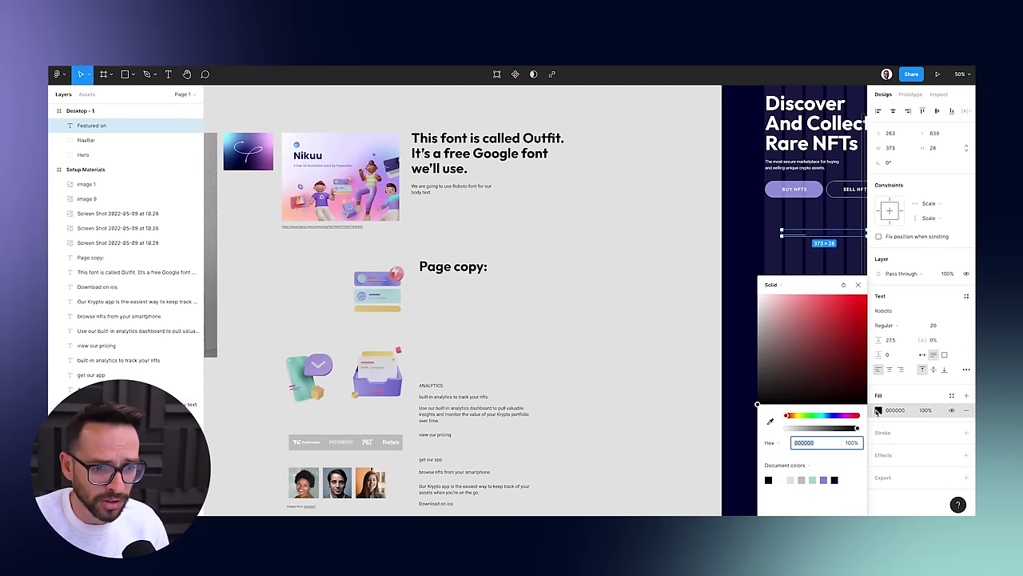
left_click(789, 480)
left_click(858, 285)
Bring the press logos strip into the hero frame and ungroup it.
left_click_drag(297, 444, 827, 274)
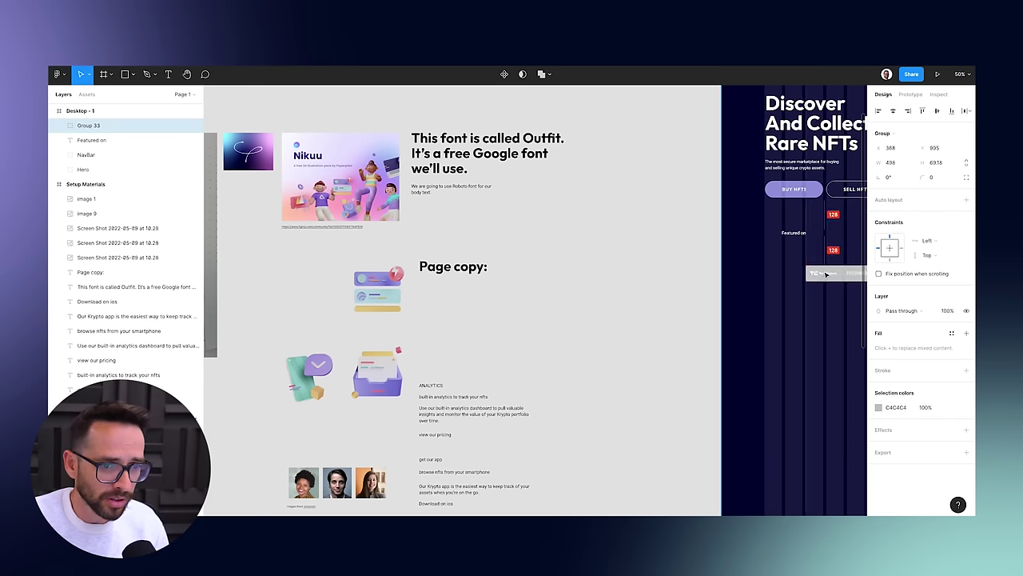
scroll(633, 343, "up", 5)
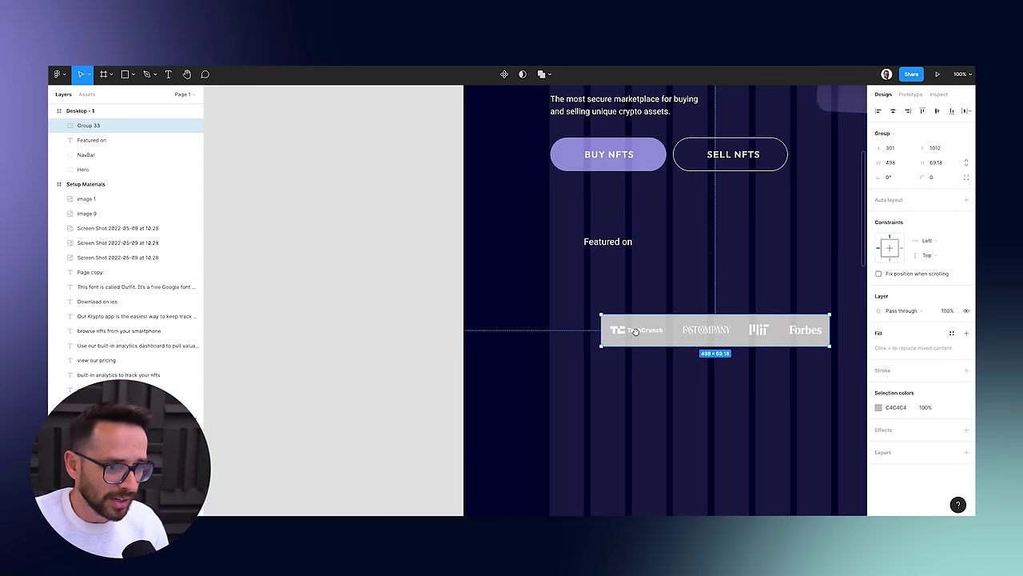
scroll(638, 312, "right", 3)
scroll(614, 299, "right", 3)
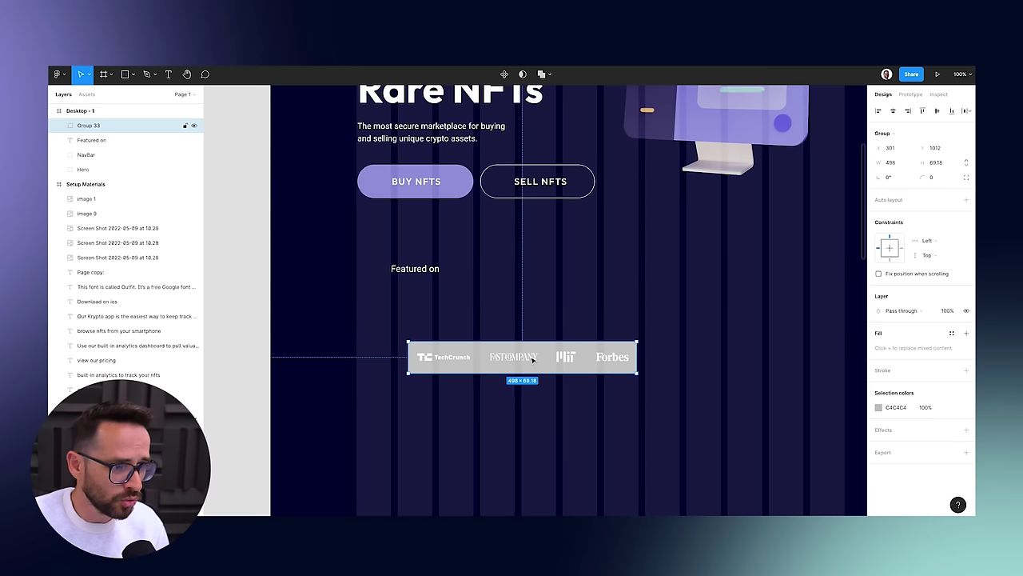
key("ctrl+shift+g")
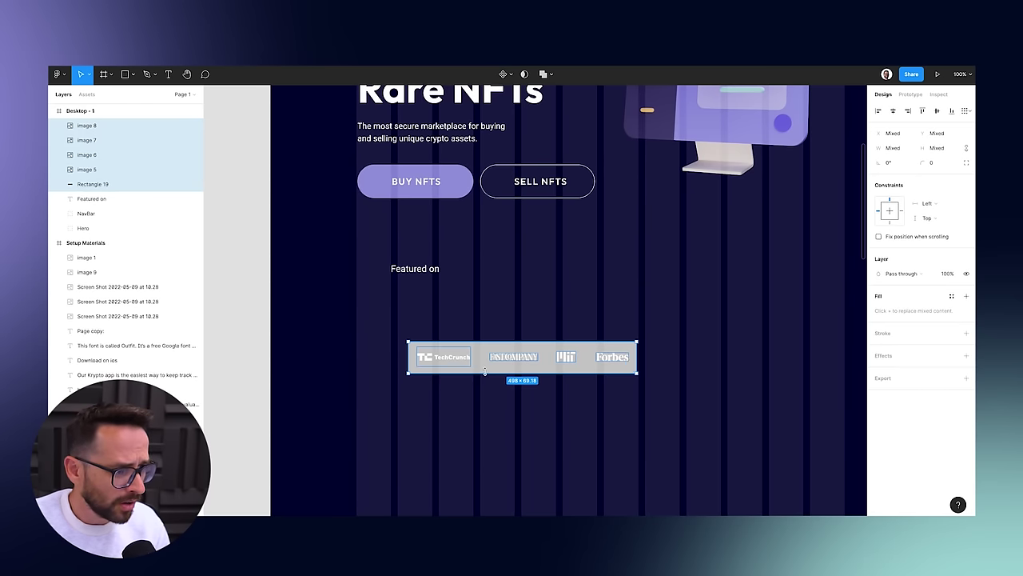
Place the grey rectangle under Featured on and resize it to 1063 × 100.
left_click(483, 373)
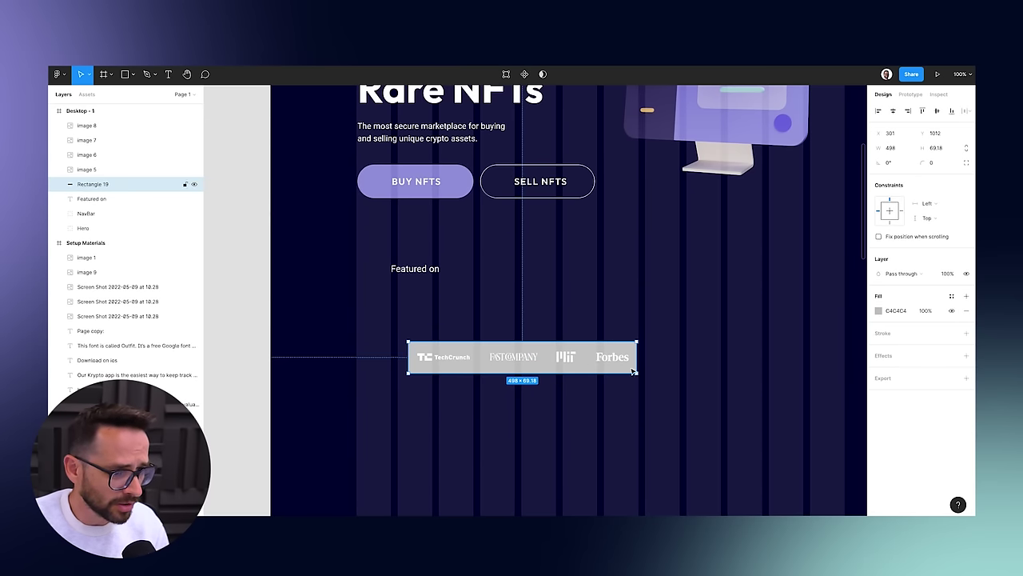
left_click(612, 357)
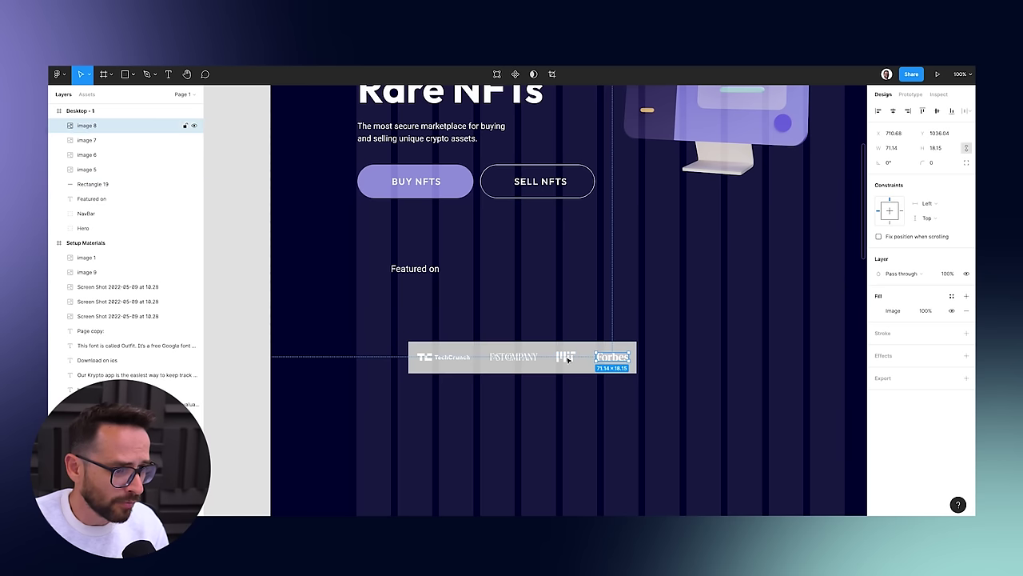
left_click(444, 356)
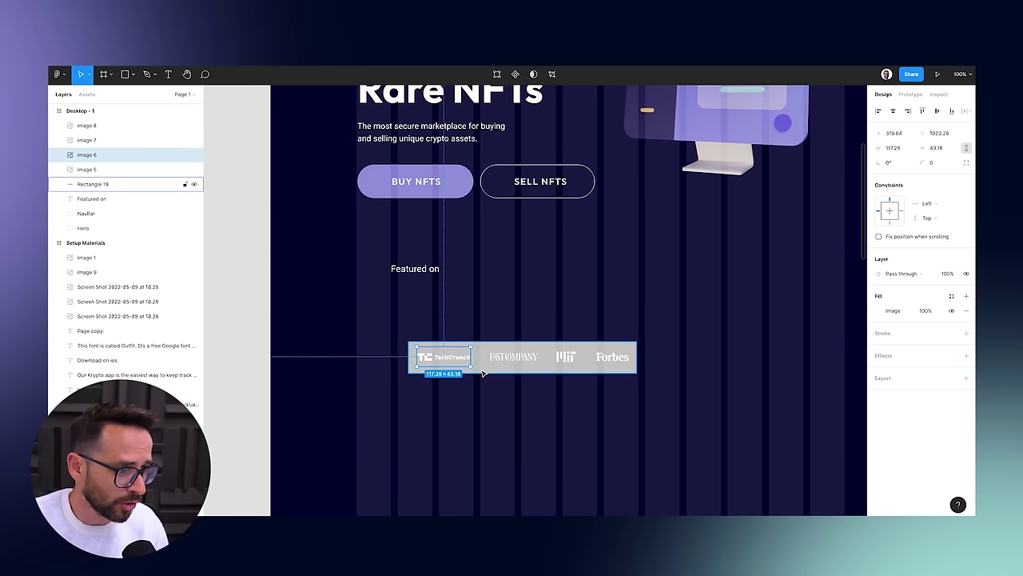
left_click(483, 369)
left_click_drag(492, 364, 441, 320)
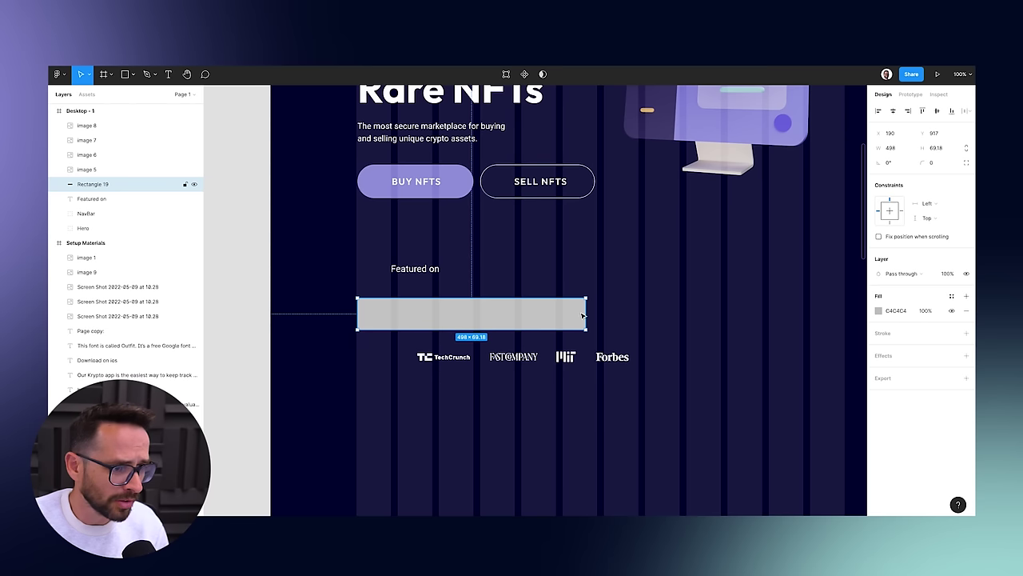
left_click_drag(583, 312, 845, 312)
mouse_move(789, 332)
left_mouse_down()
mouse_move(789, 361)
mouse_move(789, 345)
left_mouse_up()
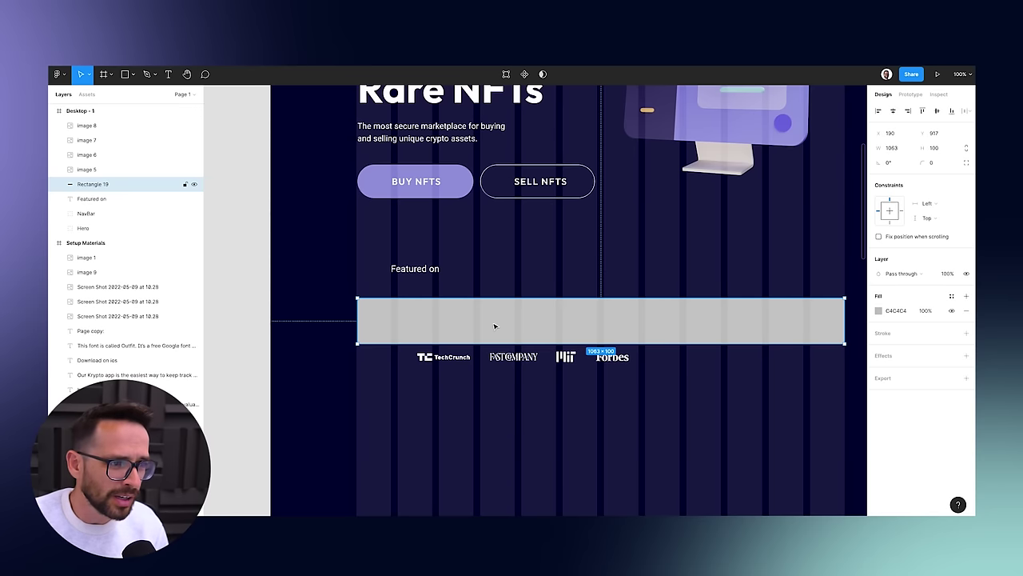
Fill the bar with dark purple 302A64 sampled from the design.
left_click(879, 311)
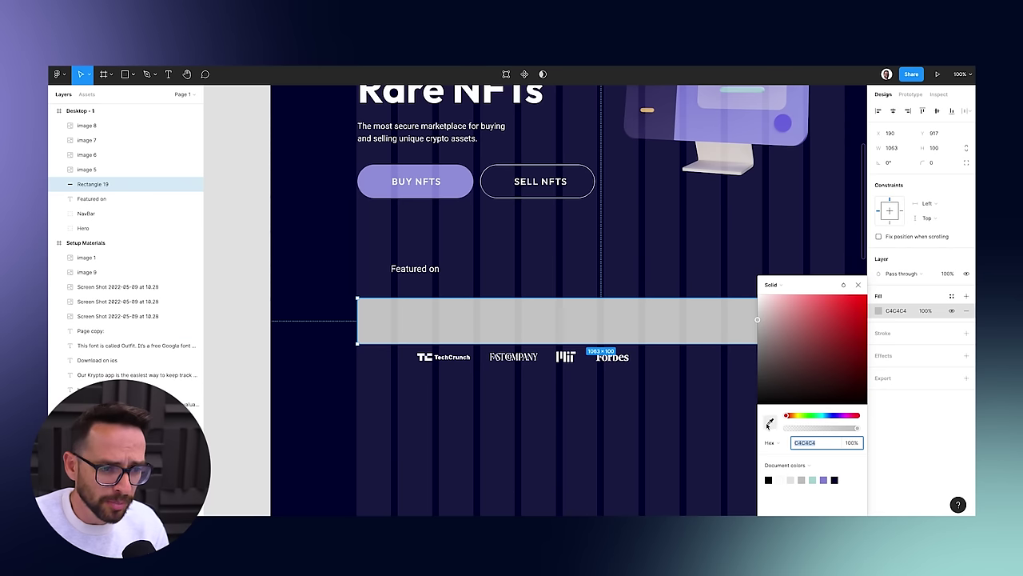
left_click(771, 421)
left_click(824, 130)
key("Escape")
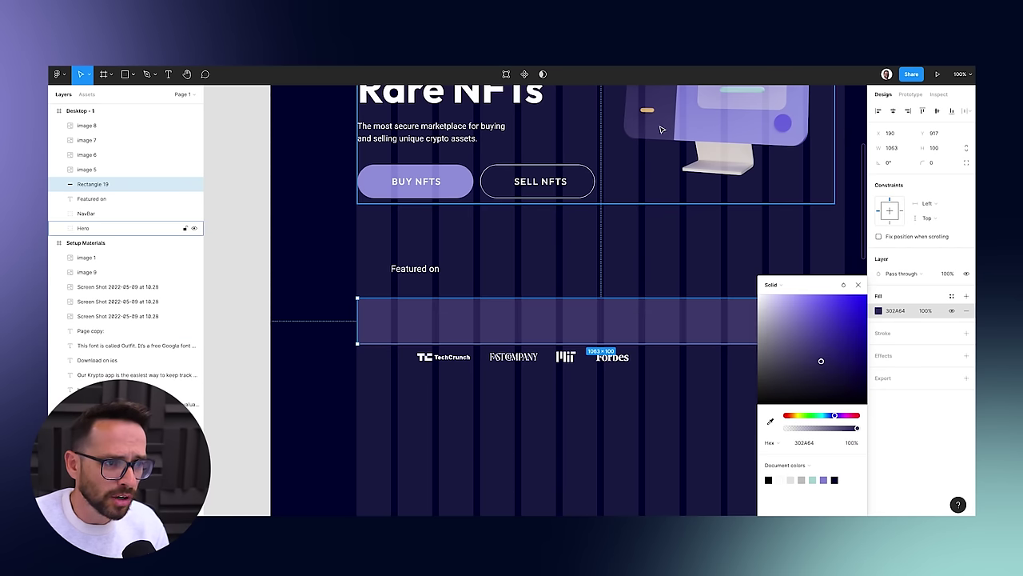
left_click(858, 285)
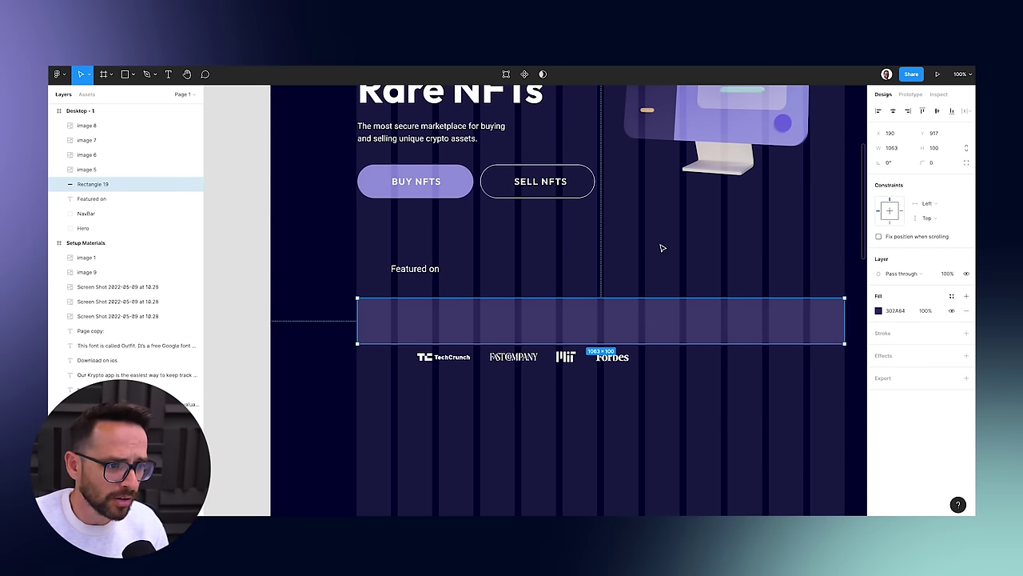
left_click(544, 243)
Hide the Desktop - 1 frame's layout grid columns.
scroll(342, 200, "up", 10)
left_click(292, 255)
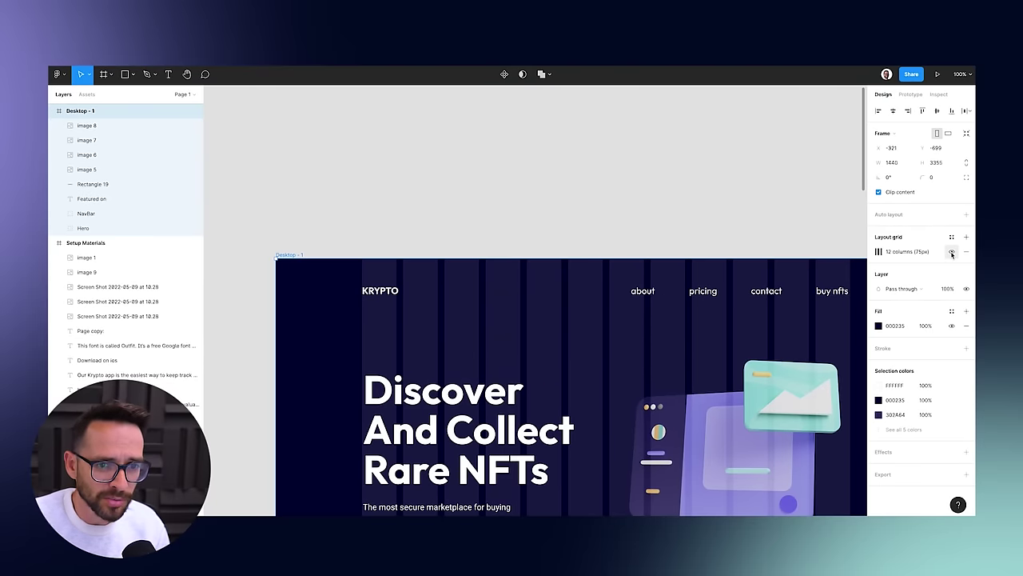
left_click(952, 252)
scroll(524, 313, "down", 8)
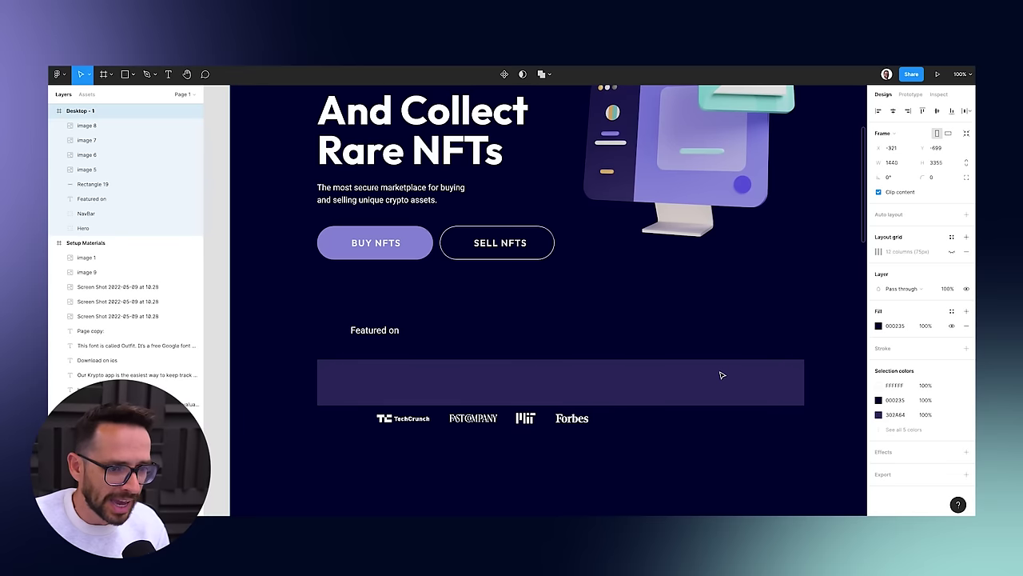
Reduce the bar's fill opacity and round its corners to radius 2.
left_click(721, 375)
left_click(926, 310)
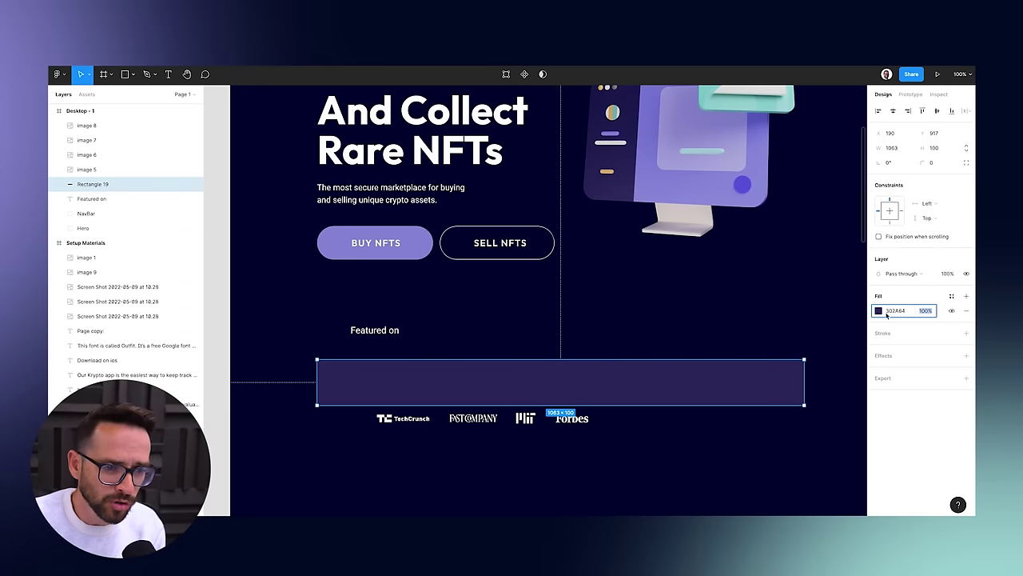
left_click(925, 311)
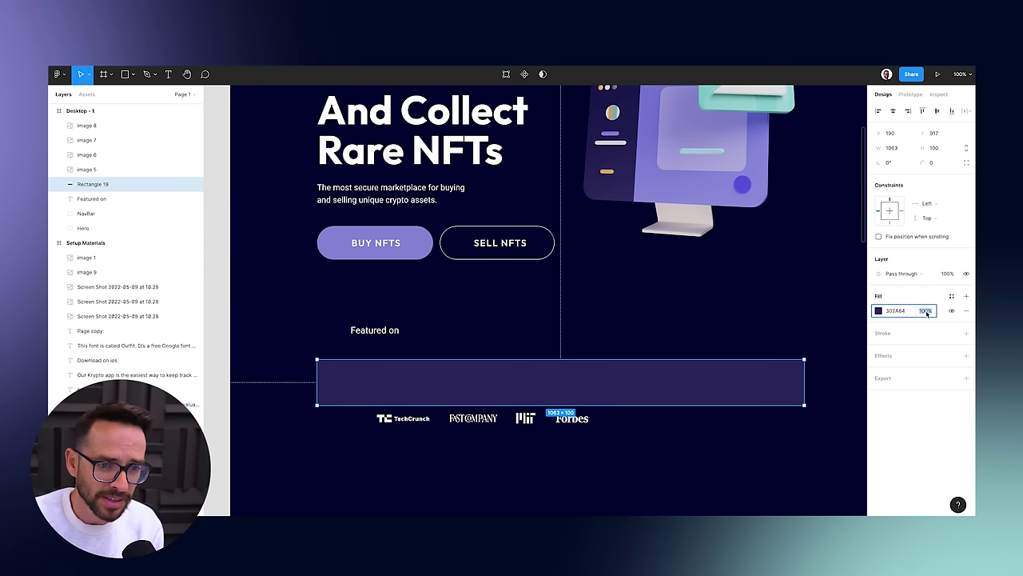
type("90")
key("Return")
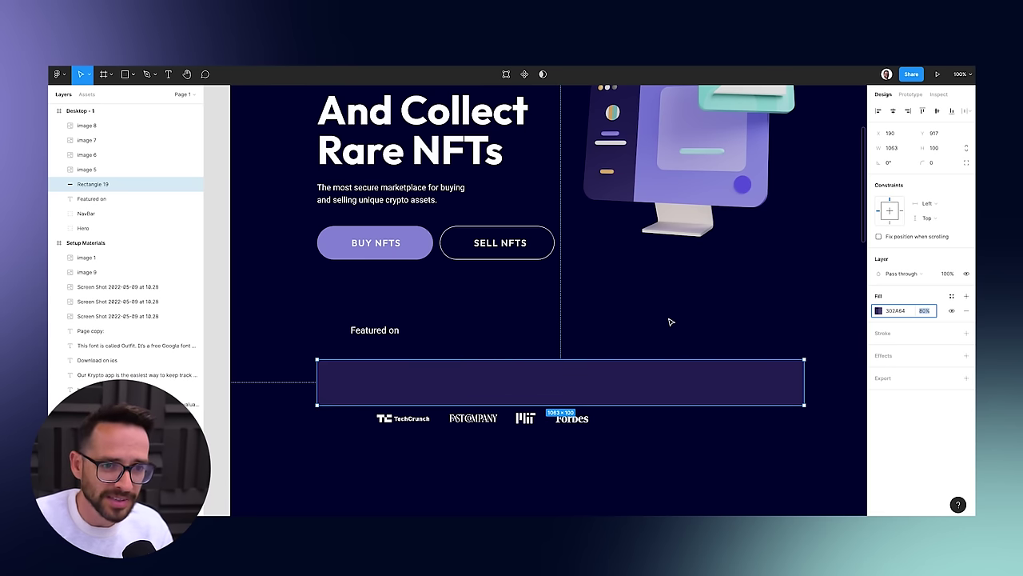
left_click(942, 165)
type("2")
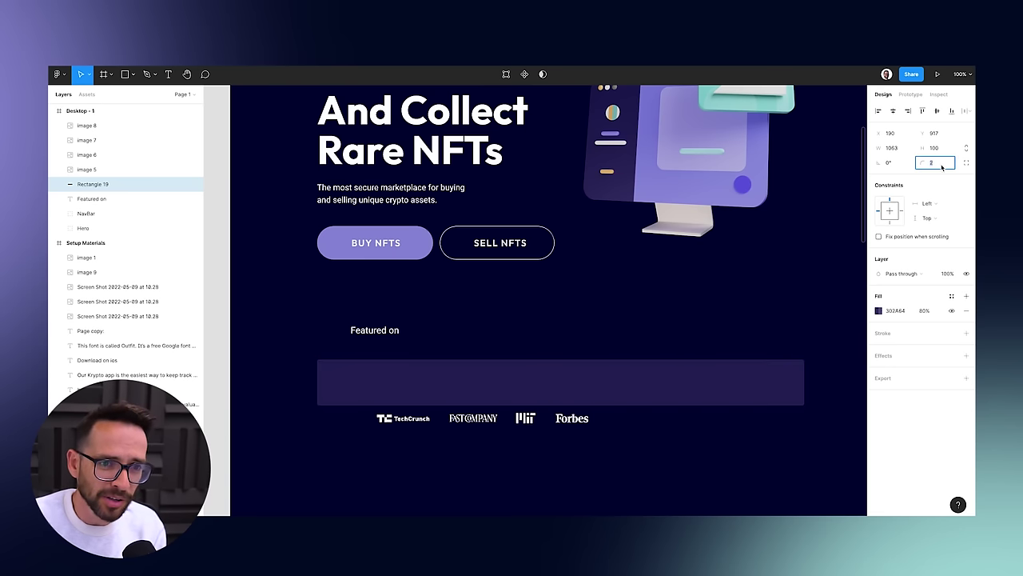
left_click(800, 331)
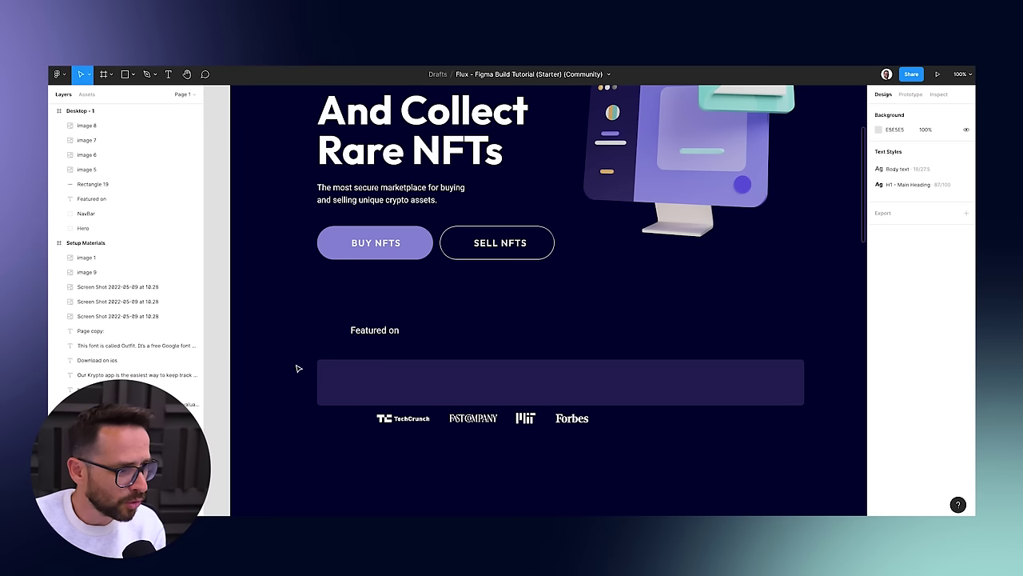
Move the four press logos up into the purple bar.
left_click(413, 422)
left_click(473, 418, "shift")
left_click(526, 418, "shift")
left_click(573, 419, "shift")
left_click_drag(573, 419, 565, 384)
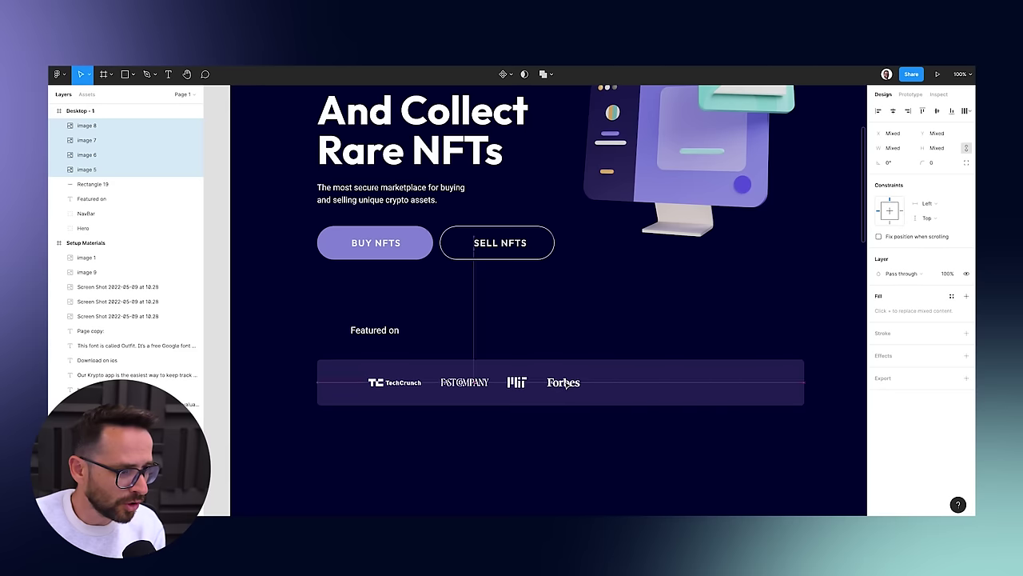
Enlarge the TechCrunch, Fast Company, MIT and Forbes logos together.
left_click(530, 410)
left_click(560, 382)
left_click(517, 382, "shift")
left_click(476, 384, "shift")
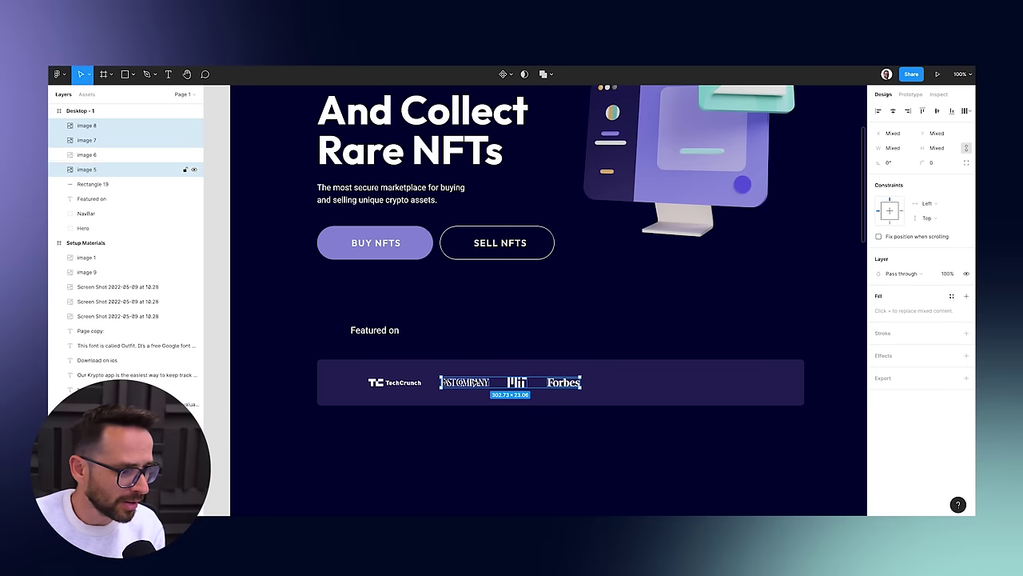
left_click(389, 382, "shift")
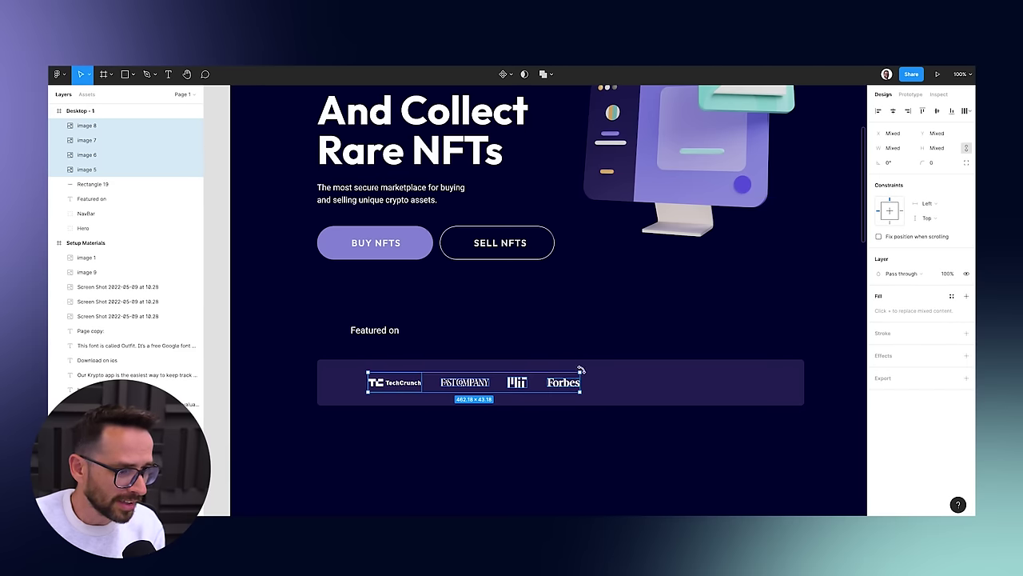
left_click_drag(579, 372, 677, 384)
key("Escape")
Put TechCrunch and Forbes at the bar's ends and distribute all four logos evenly.
left_click(371, 384)
left_click_drag(372, 384, 349, 383)
left_click(662, 388)
left_click_drag(661, 387, 766, 387)
left_click(583, 383, "shift")
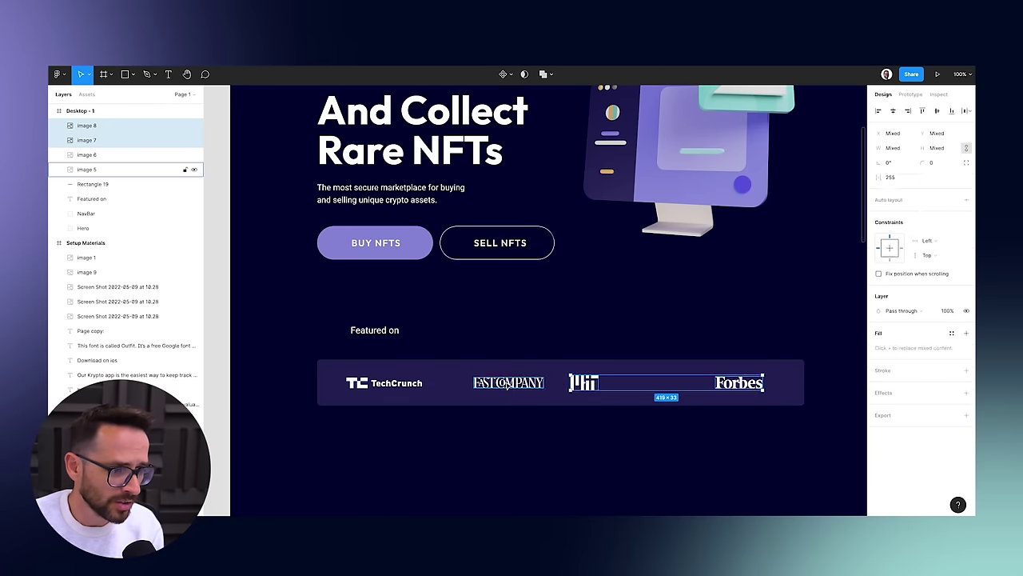
left_click(508, 384, "shift")
left_click(383, 384, "shift")
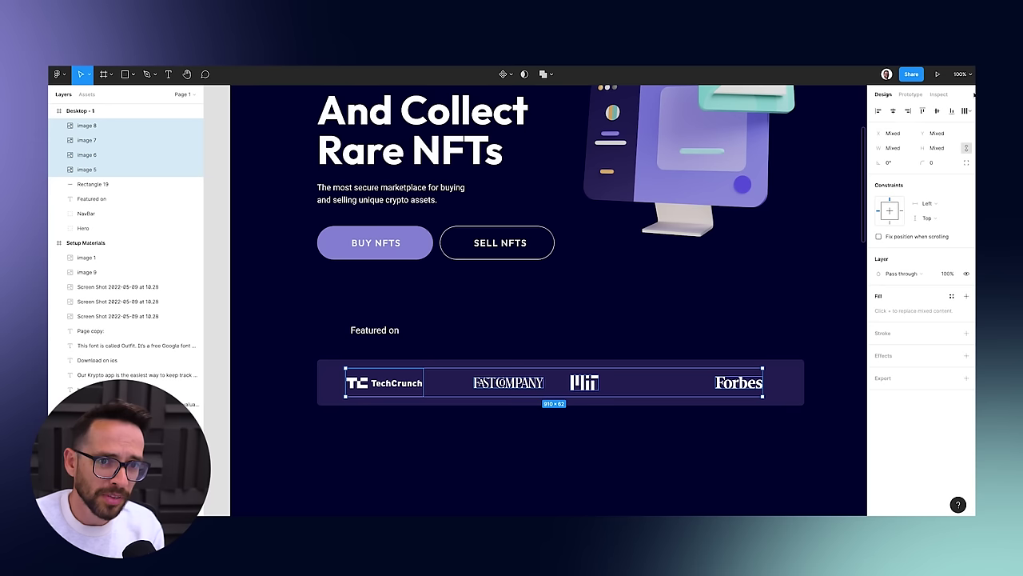
left_click(967, 110)
left_click(903, 141)
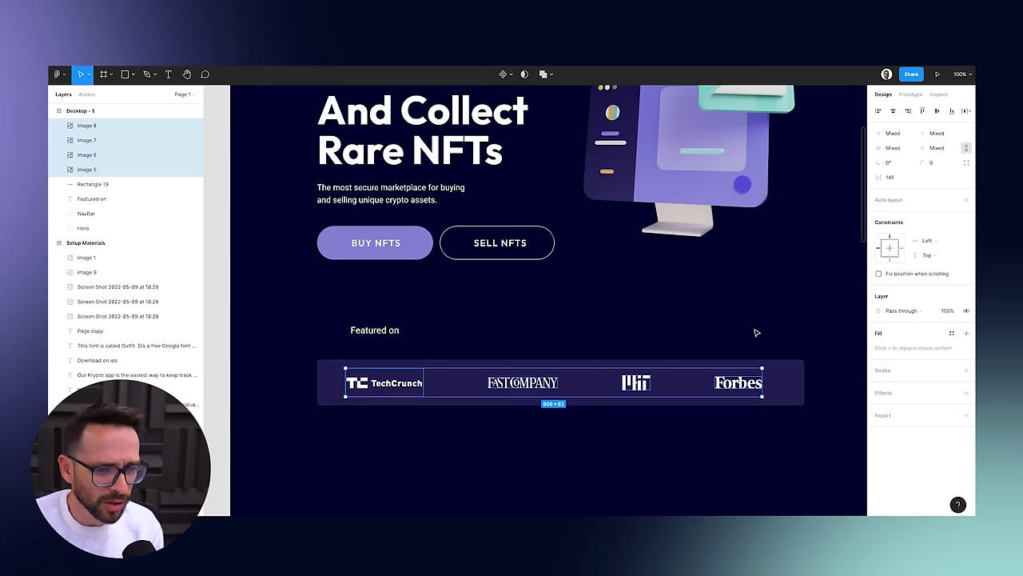
Dim the four logos to 60% layer opacity.
left_click(948, 311)
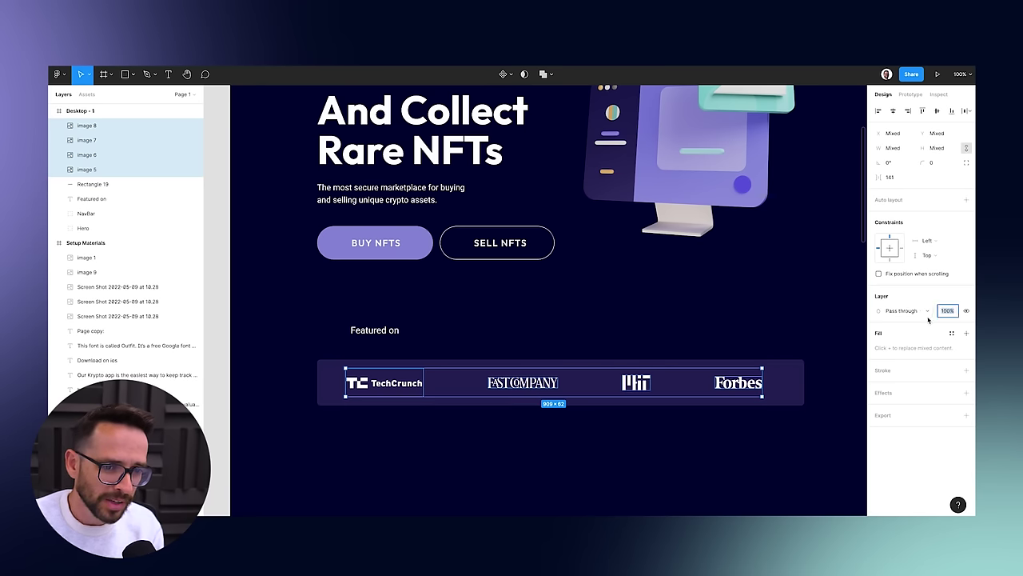
type("60")
key("Return")
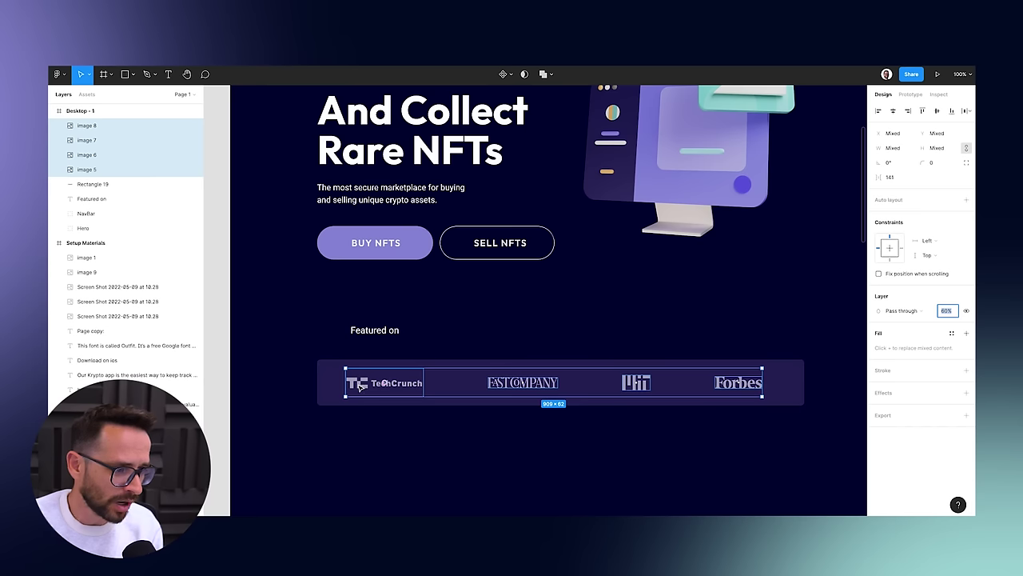
left_click(549, 454)
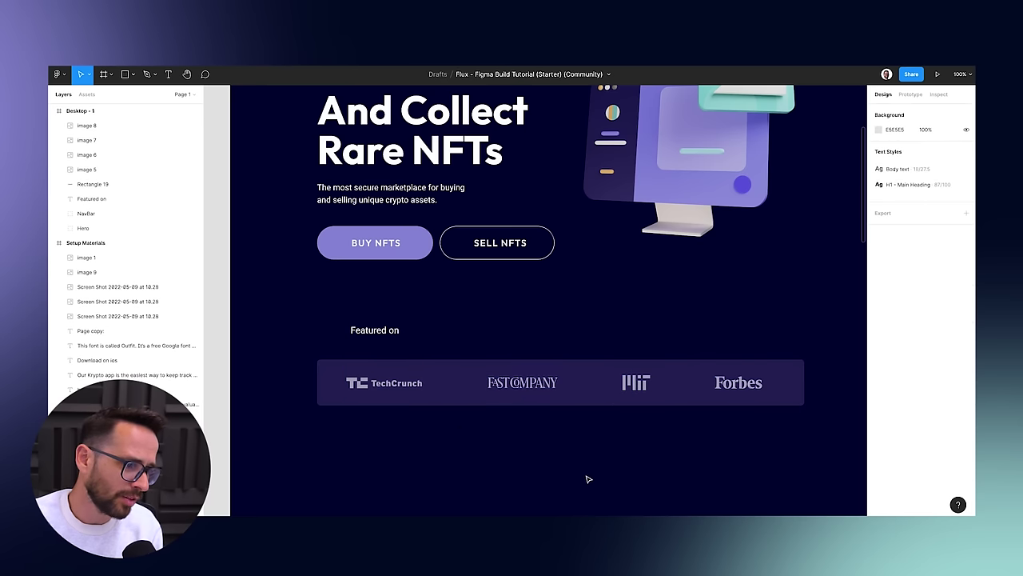
Create a SUB HEADER text style from the BUY NFTS button text.
left_click(386, 331)
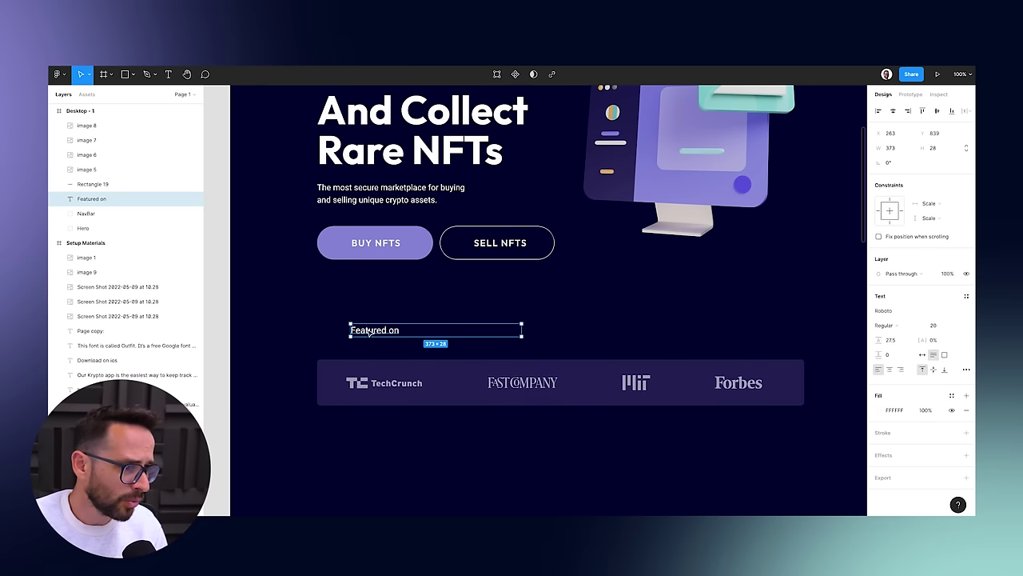
left_click(364, 248, "ctrl")
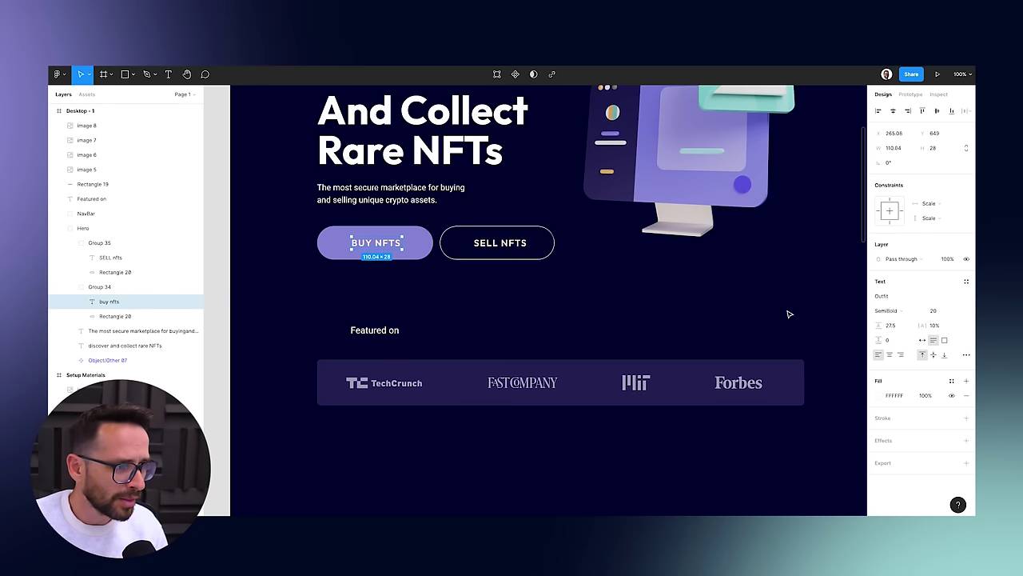
left_click(966, 280)
left_click(962, 297)
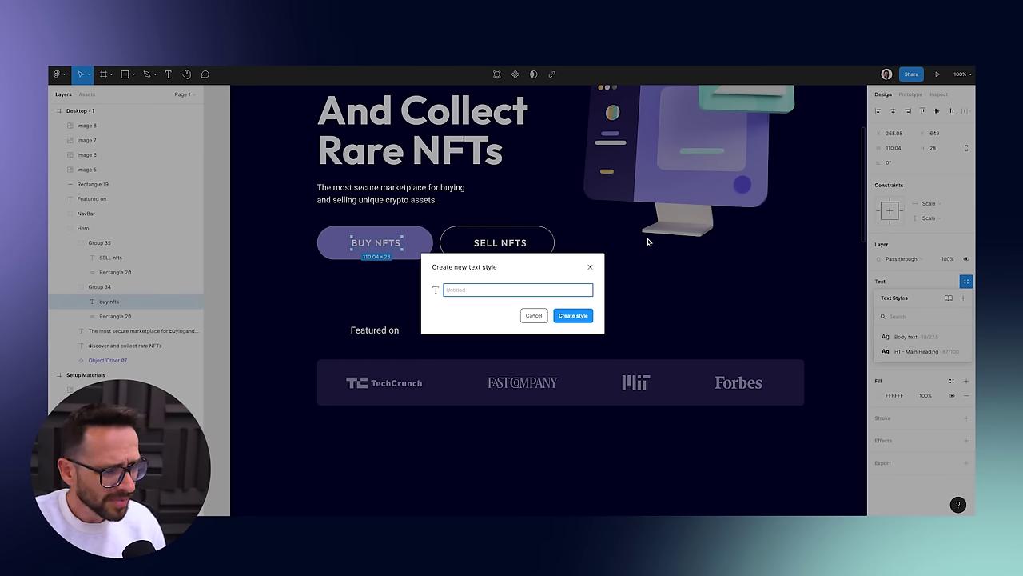
type("sub")
left_click(512, 310)
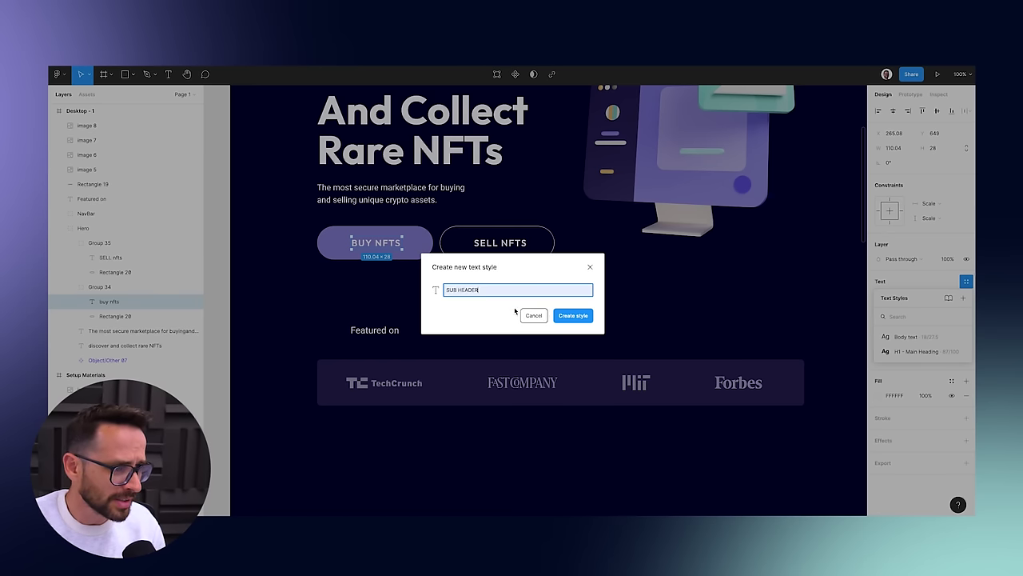
left_click(574, 315)
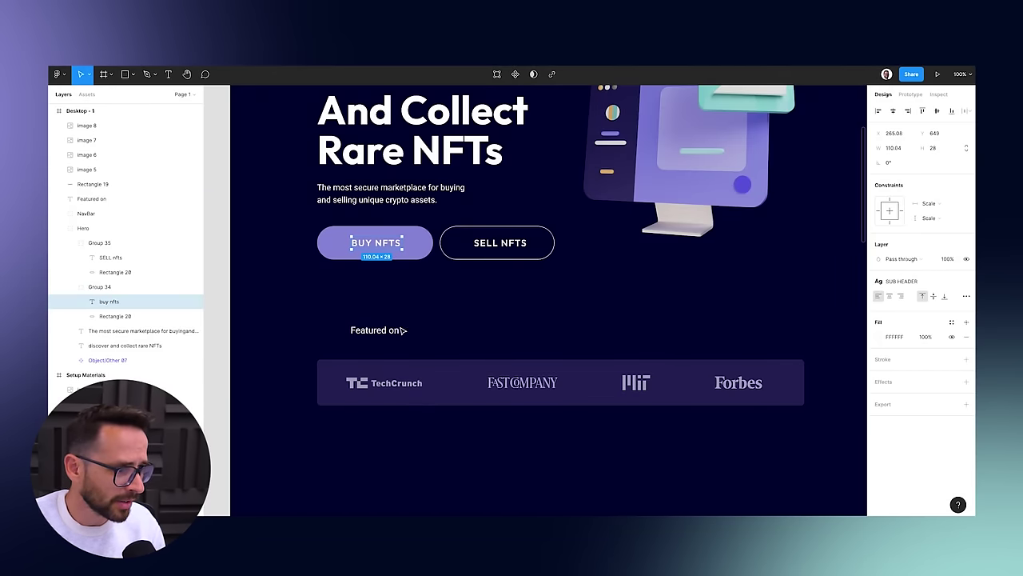
Apply SUB HEADER to the Featured on label and align its box with the bar's left edge.
left_click(373, 323)
left_click(966, 296)
left_click(911, 380)
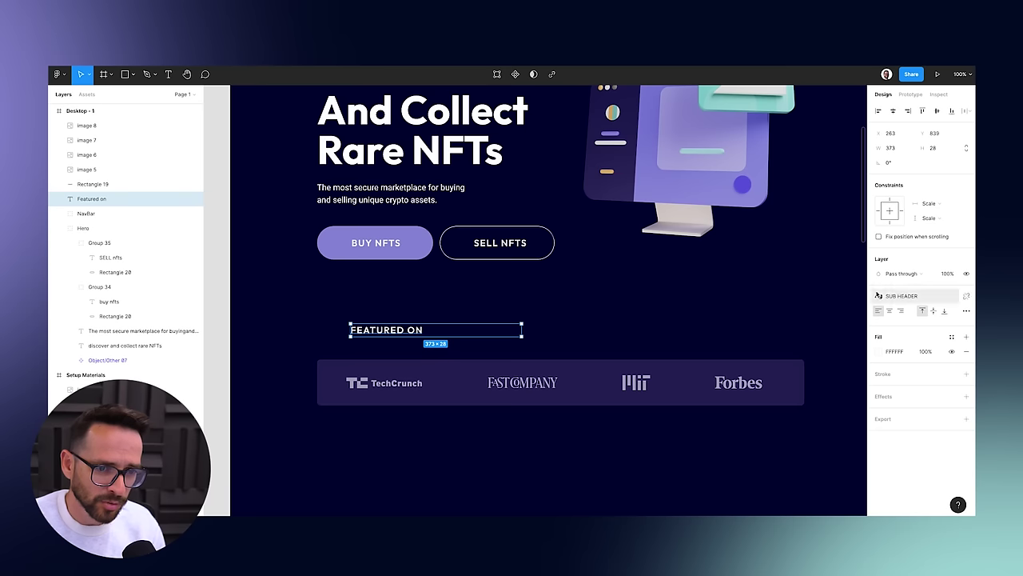
left_click(496, 296)
left_click_drag(389, 336, 360, 349)
left_click_drag(488, 344, 392, 345)
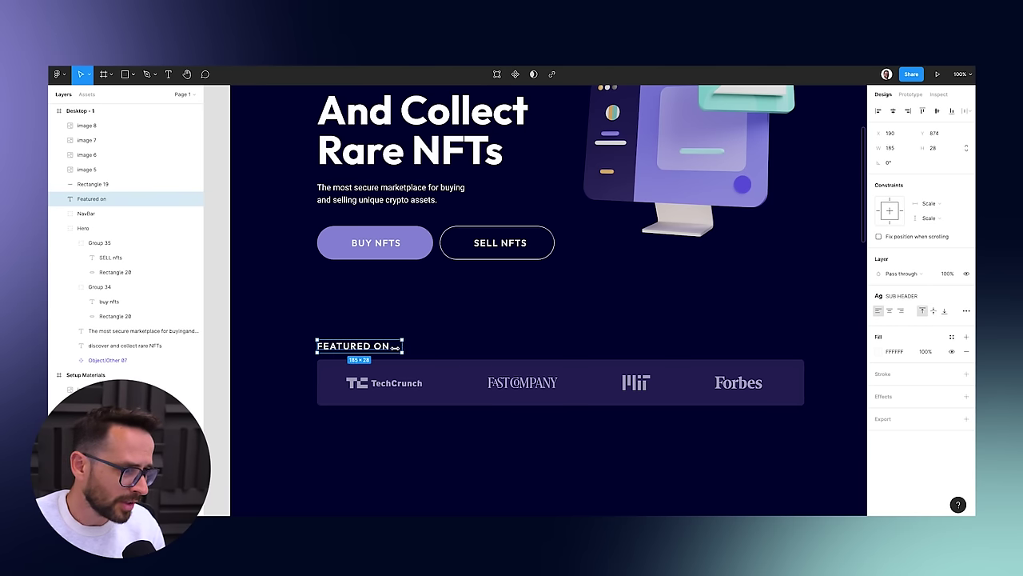
left_click(446, 332)
scroll(316, 283, "up", 1)
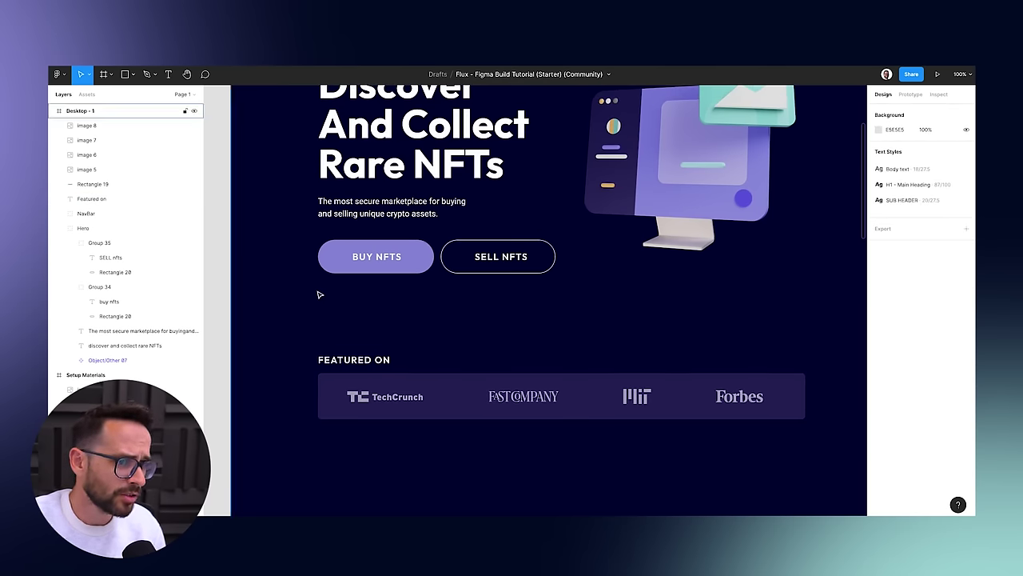
Group the FEATURED ON heading, press logos and purple bar together.
key("minus")
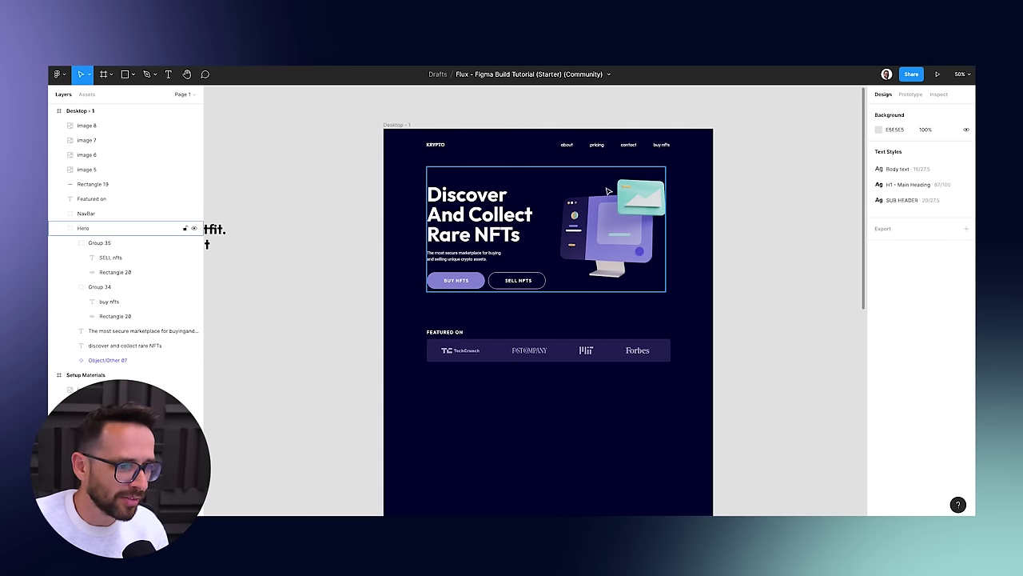
scroll(360, 241, "left", 10)
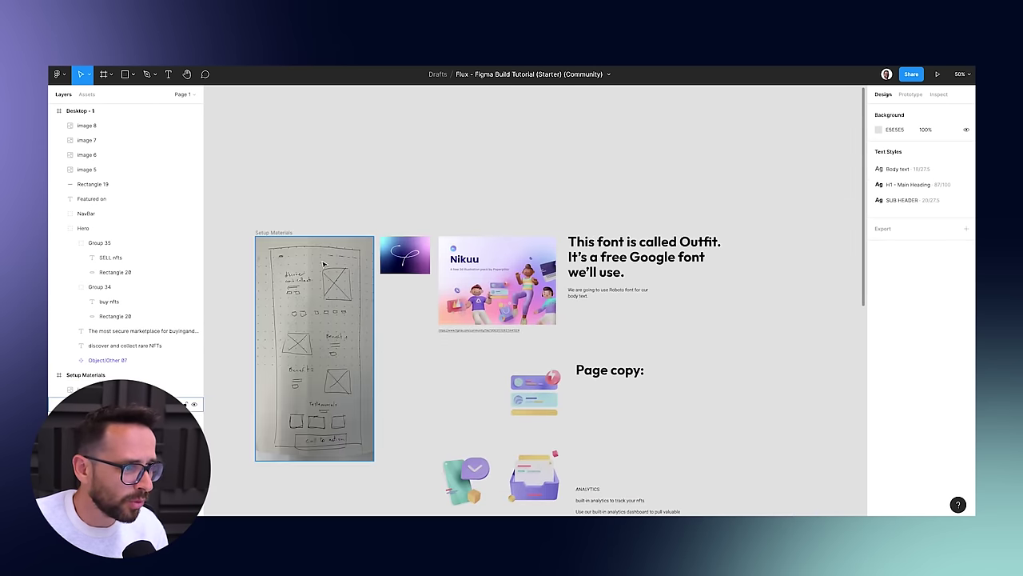
scroll(500, 221, "up", 5)
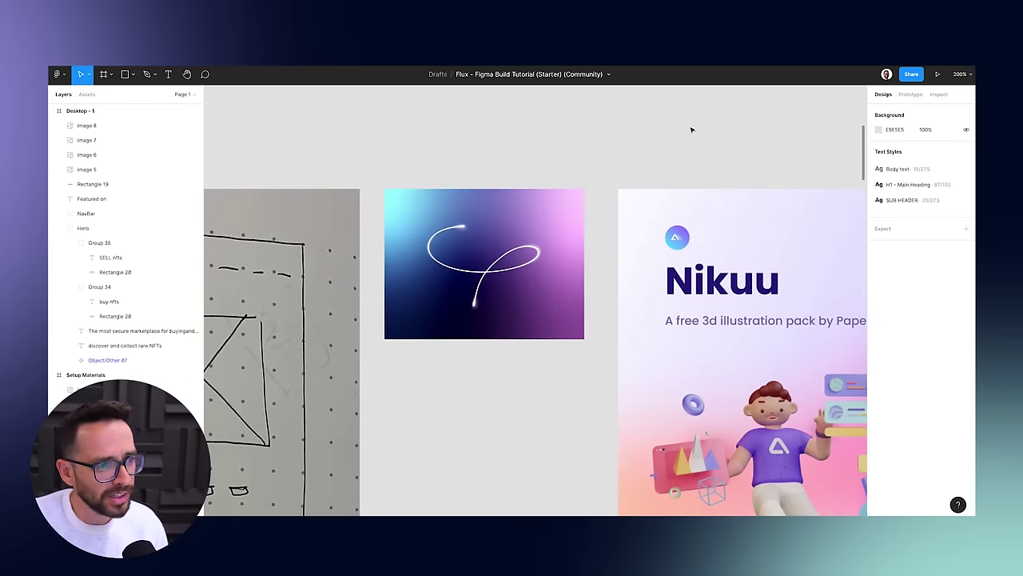
left_click_drag(690, 156, 601, 170)
scroll(631, 195, "down", 5)
scroll(658, 217, "right", 8)
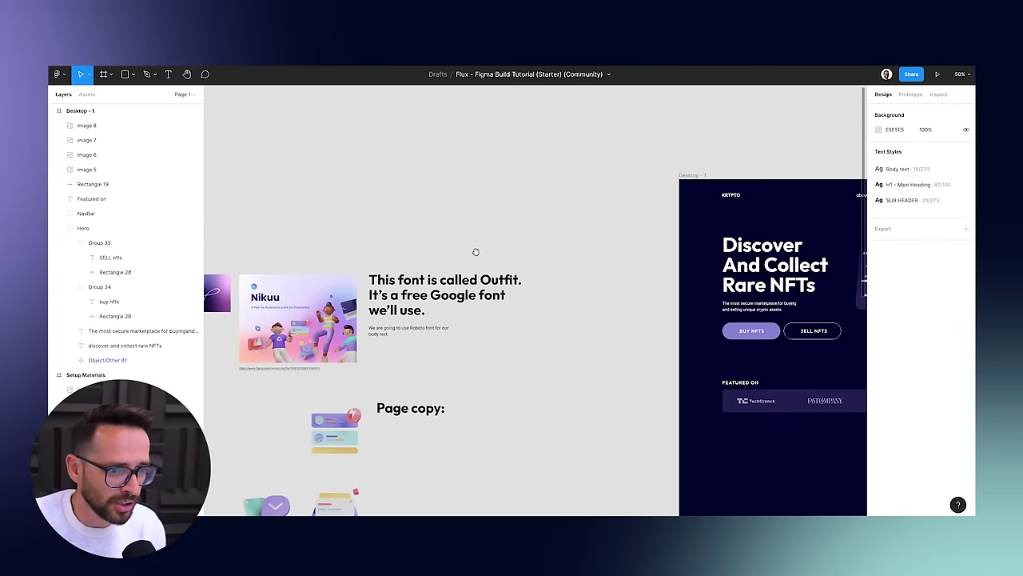
scroll(446, 307, "down", 2)
scroll(445, 307, "left", 2)
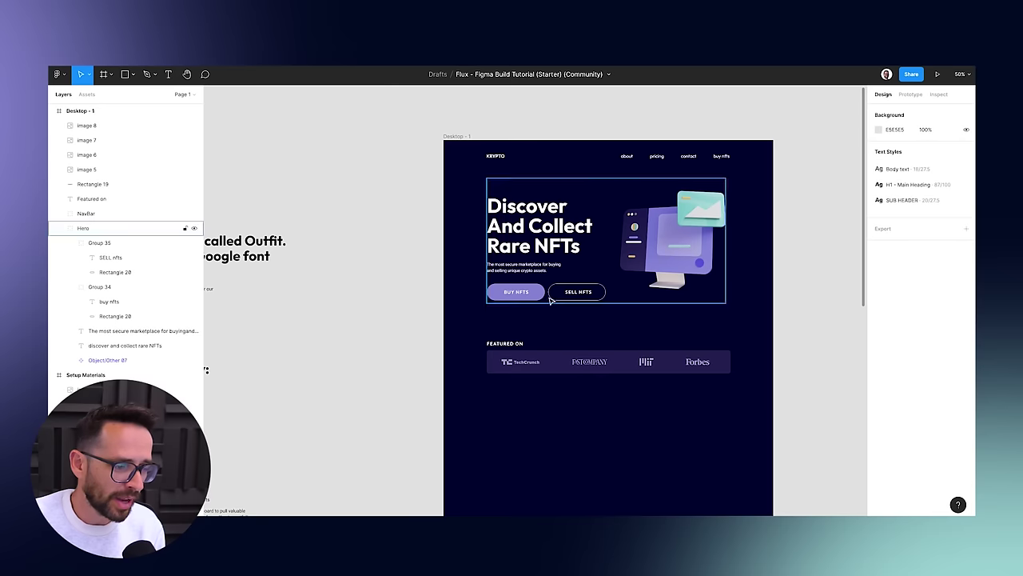
scroll(413, 253, "up", 1)
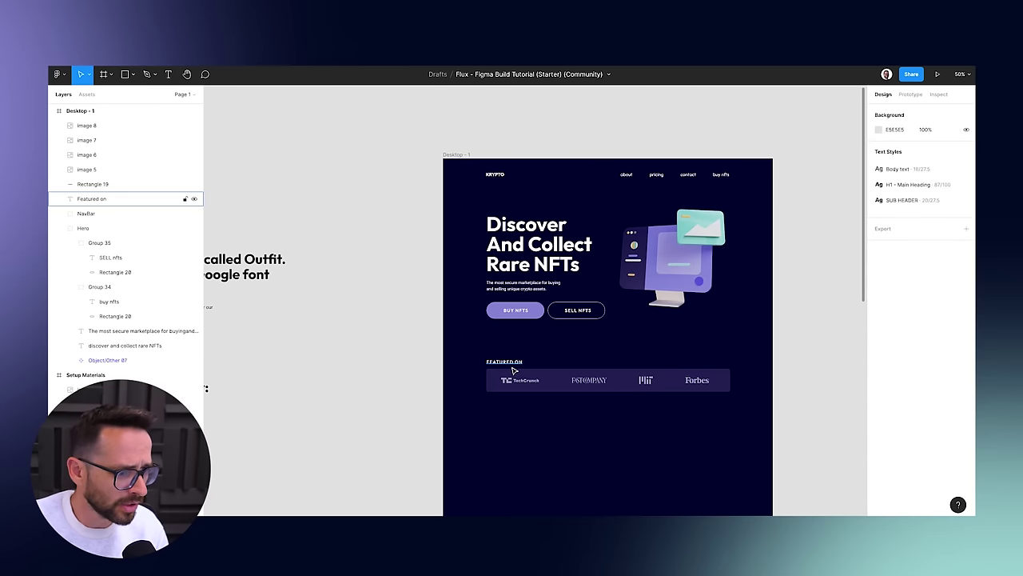
left_click_drag(478, 358, 742, 407)
key("ctrl+g")
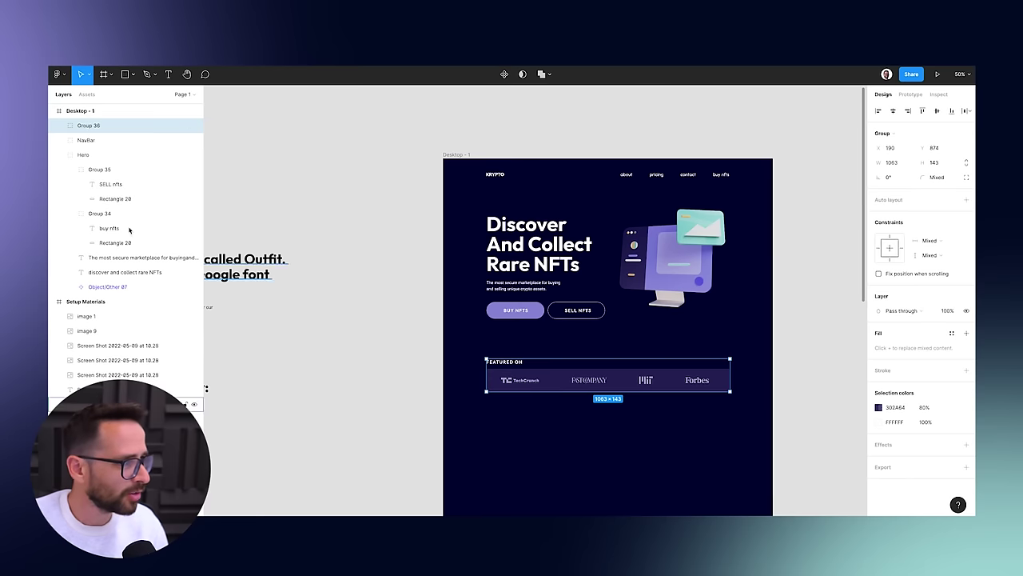
Rename the new group Logos and move it below Hero in Layers.
left_click(60, 156)
double_click(88, 126)
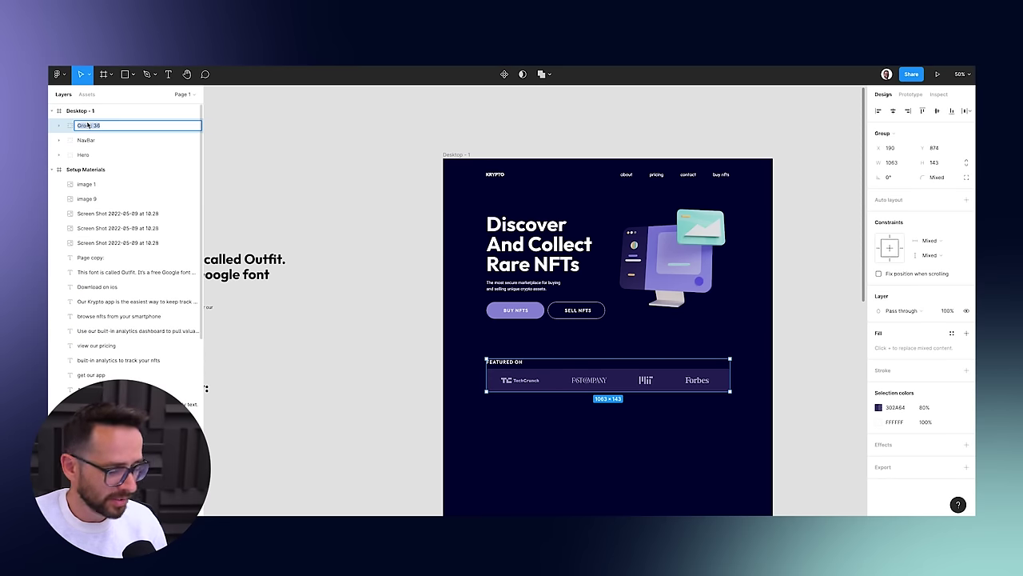
type("Logos")
key("Return")
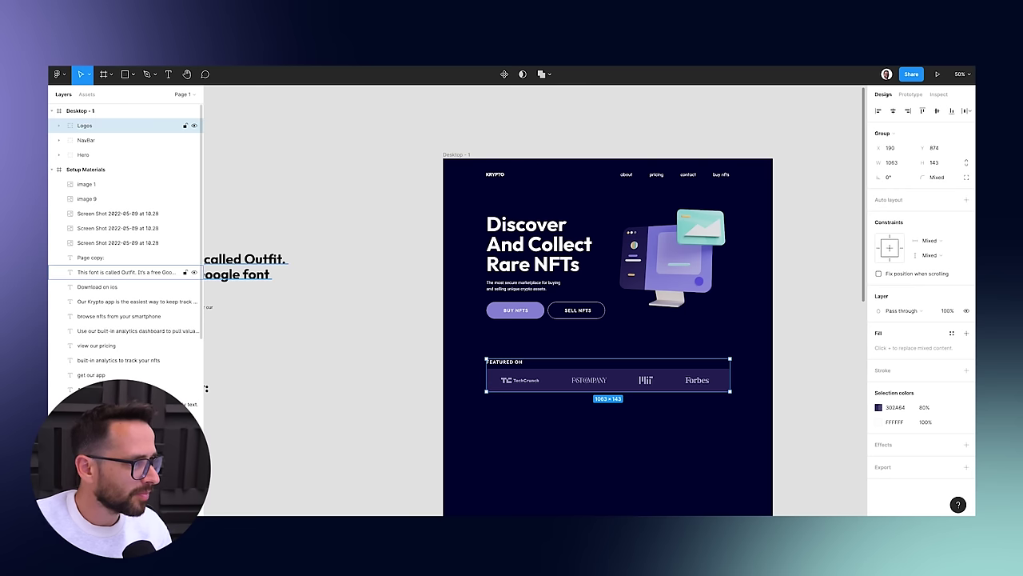
left_click_drag(91, 125, 84, 162)
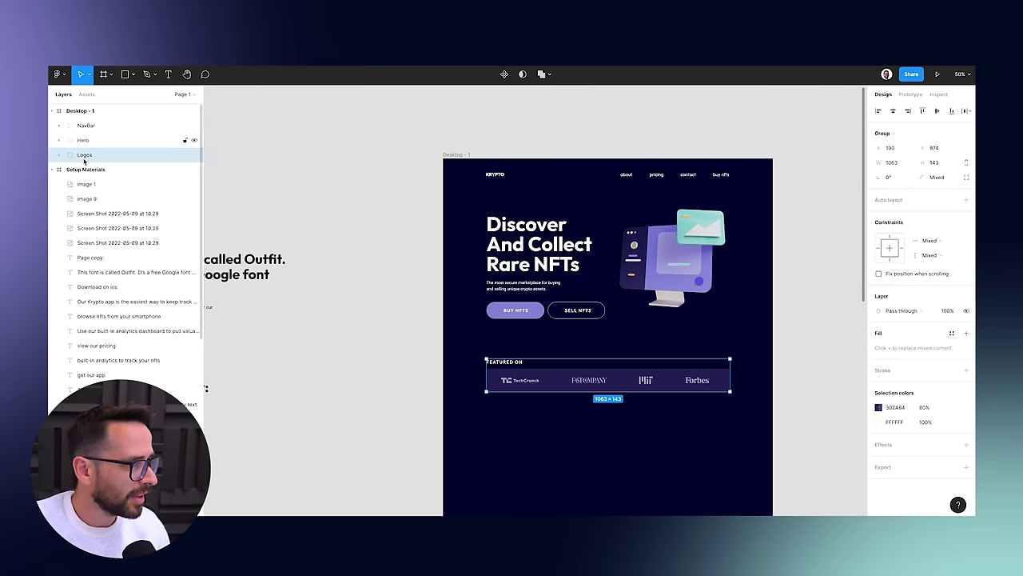
left_click(423, 246)
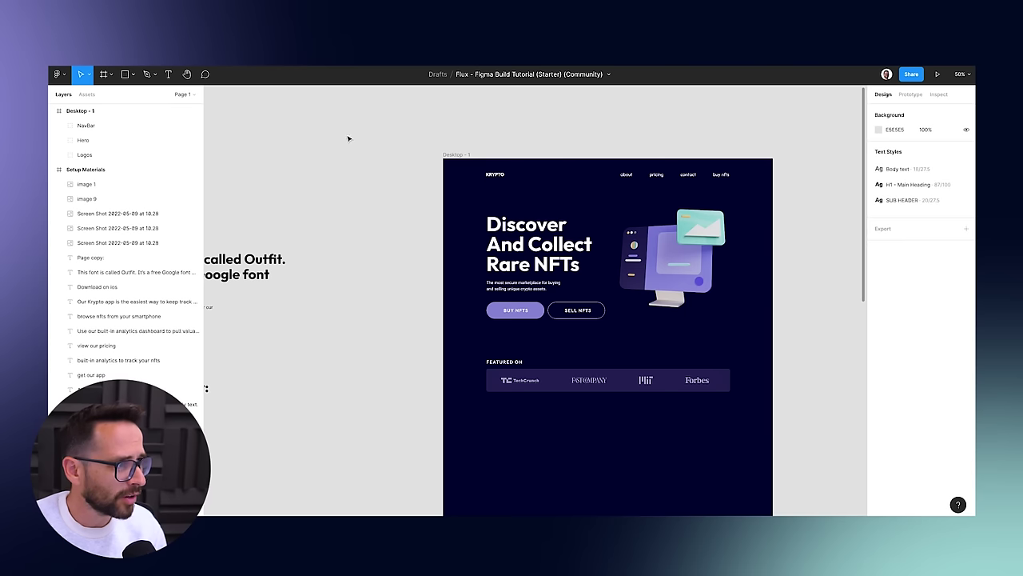
Draw a large circle over the hero section and fill it with the teal document colour.
left_click(133, 73)
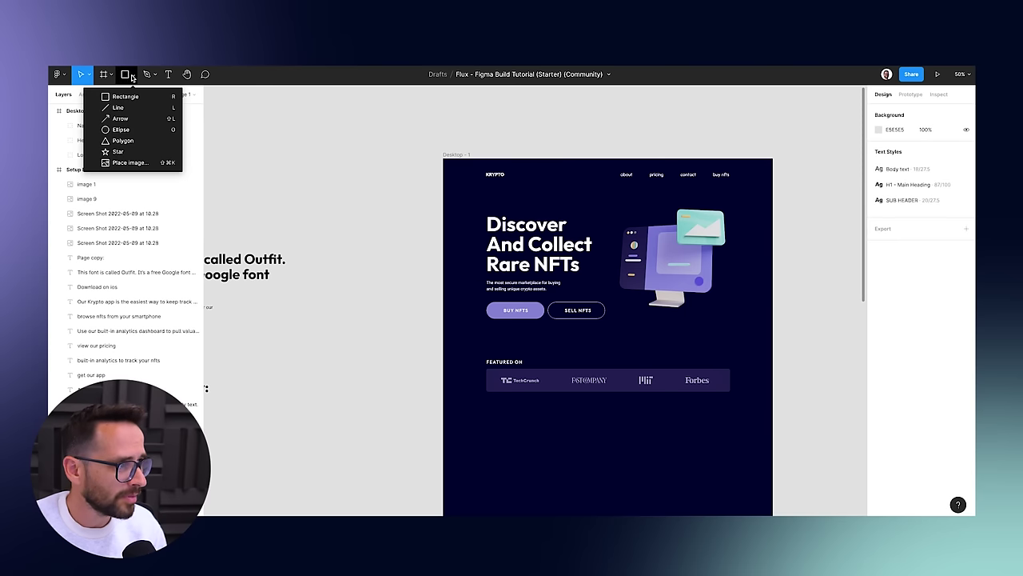
left_click(122, 131)
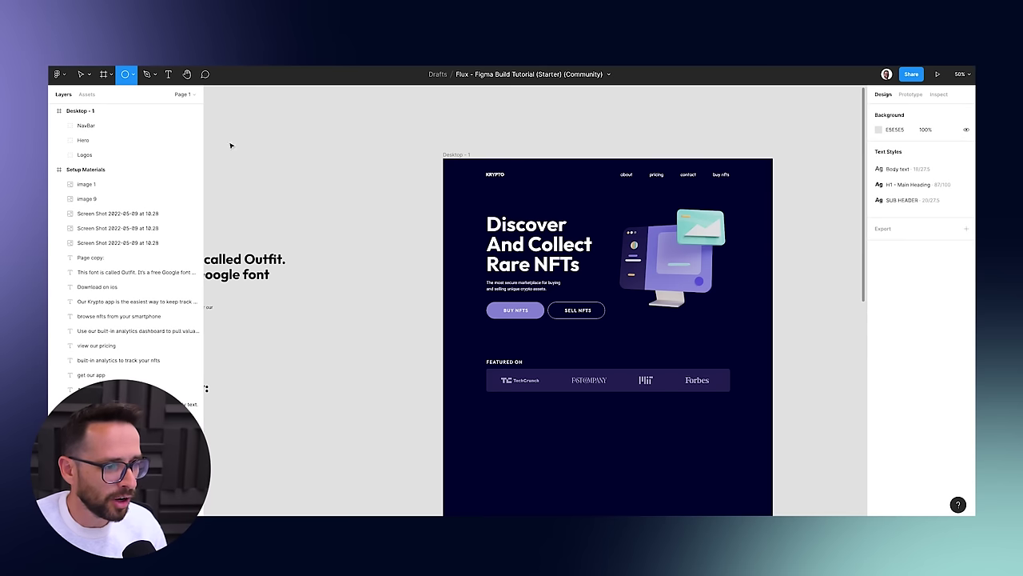
left_click_drag(493, 232, 637, 389)
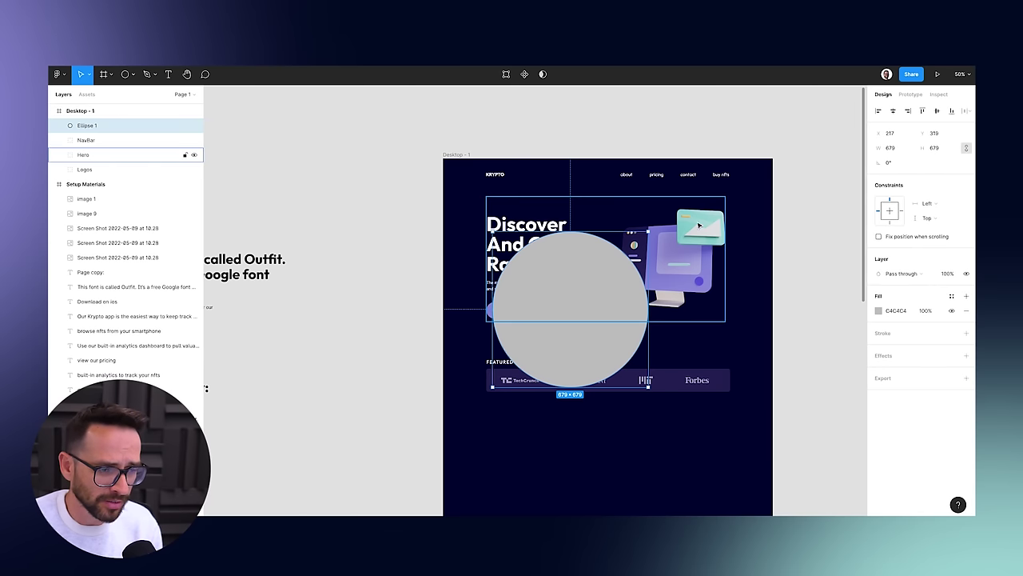
left_click_drag(562, 359, 575, 368)
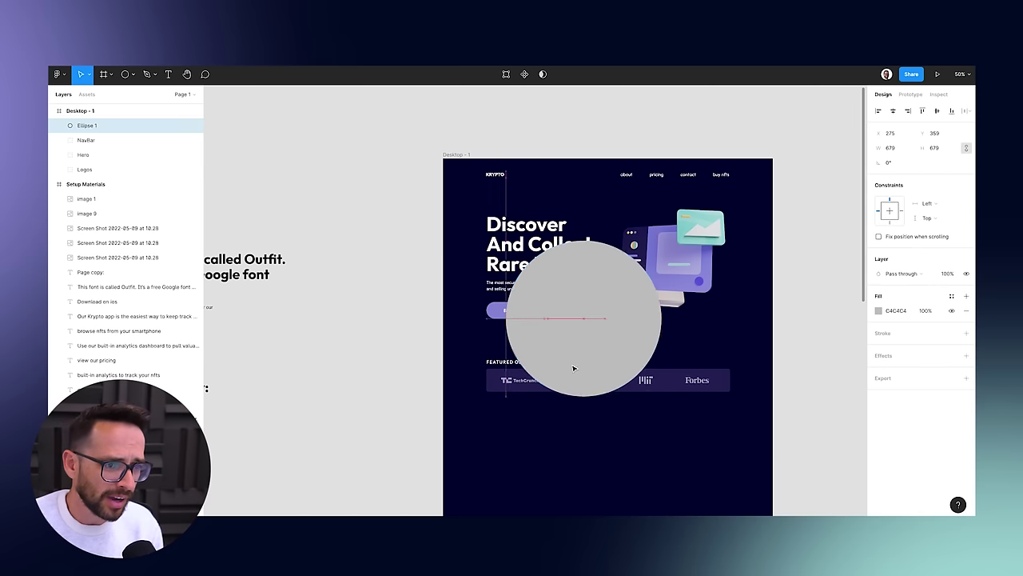
left_click(882, 313)
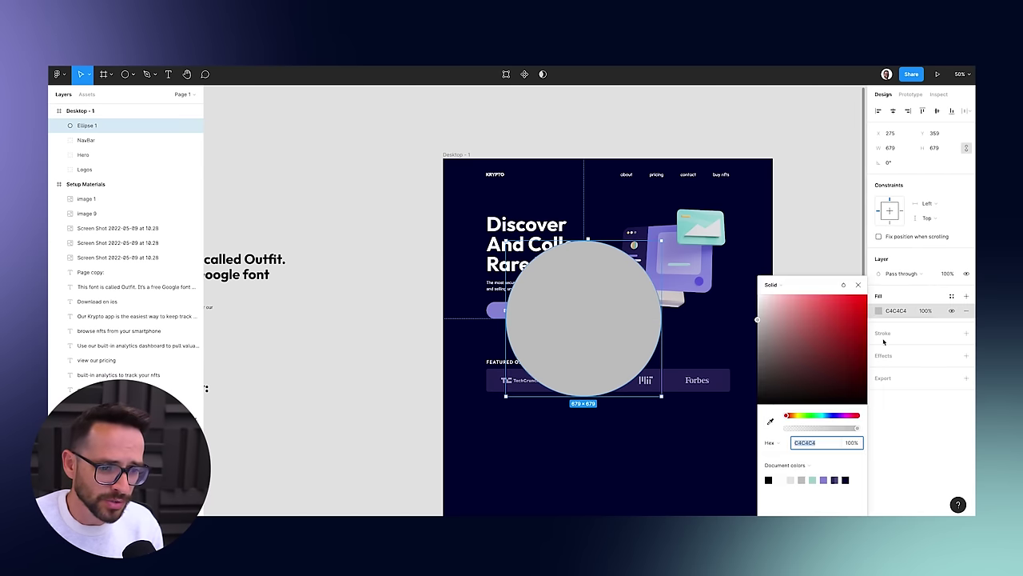
left_click(813, 479)
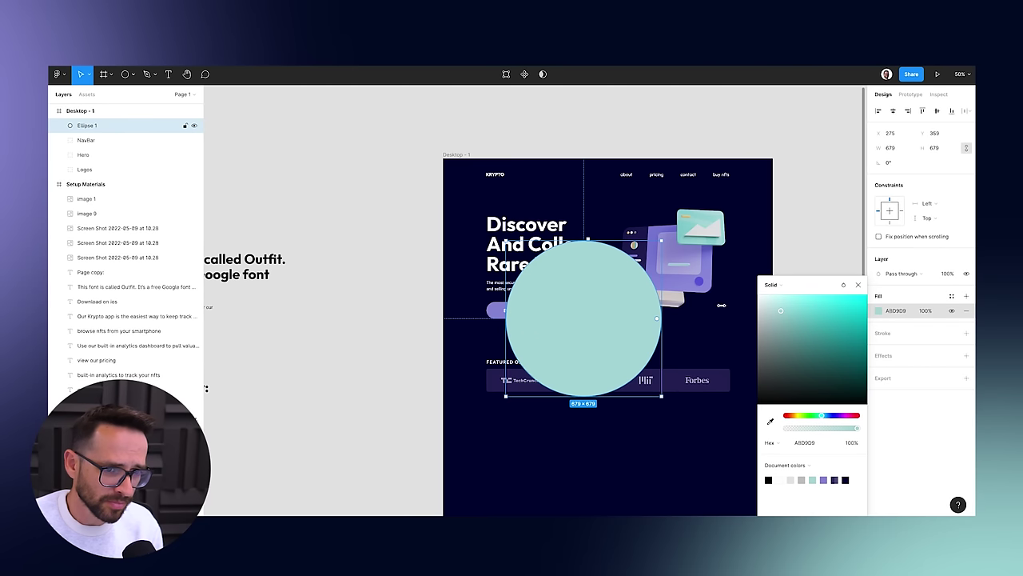
left_click(860, 285)
Move the circle behind the hero artwork, below Logos, overhanging the right edge, and add a drop shadow.
left_click_drag(608, 338, 657, 344)
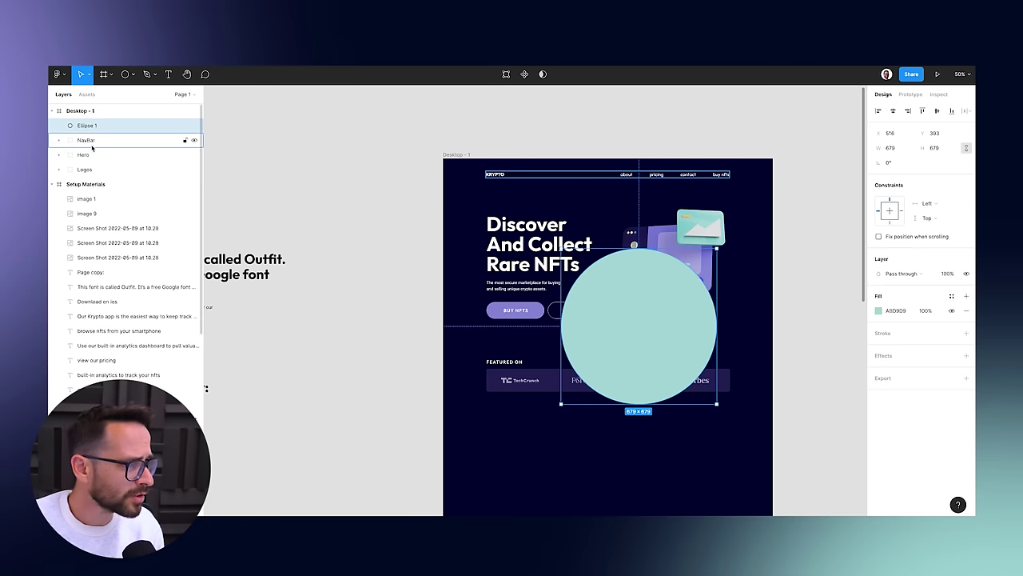
left_click_drag(88, 127, 91, 180)
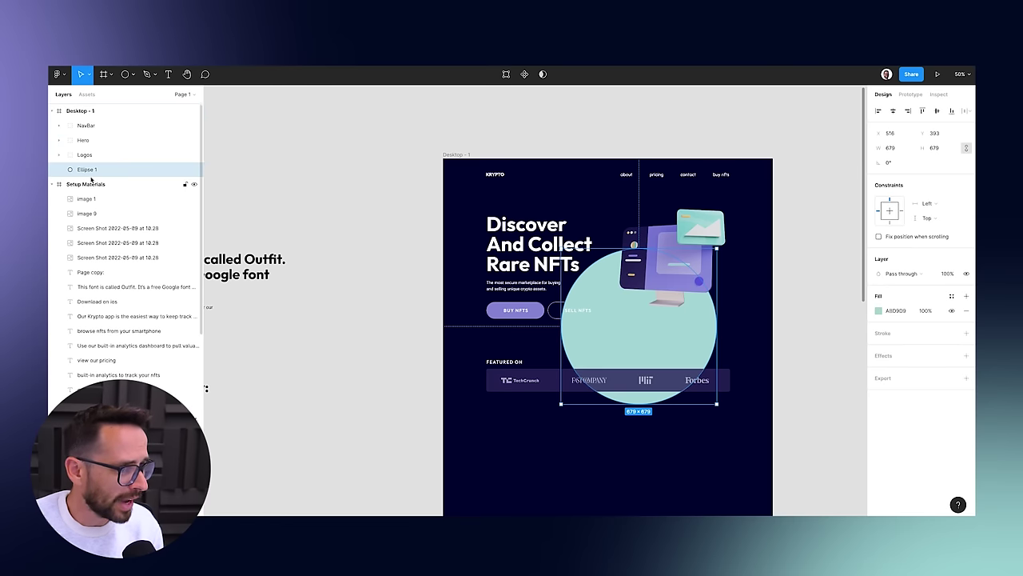
left_click_drag(648, 344, 757, 329)
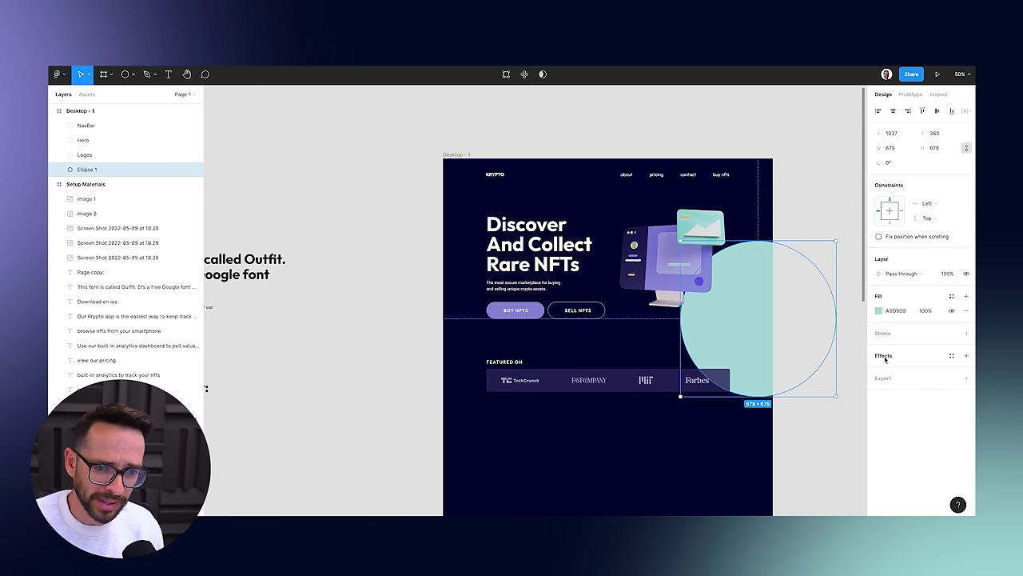
left_click(966, 355)
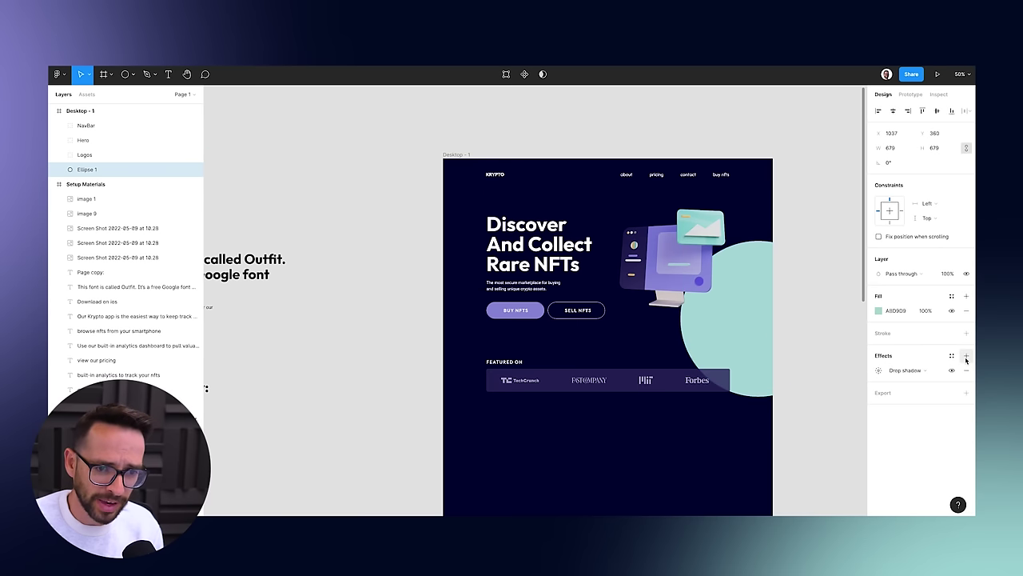
Change the circle's effect type from drop shadow to Layer blur.
left_click(905, 371)
left_click(909, 381)
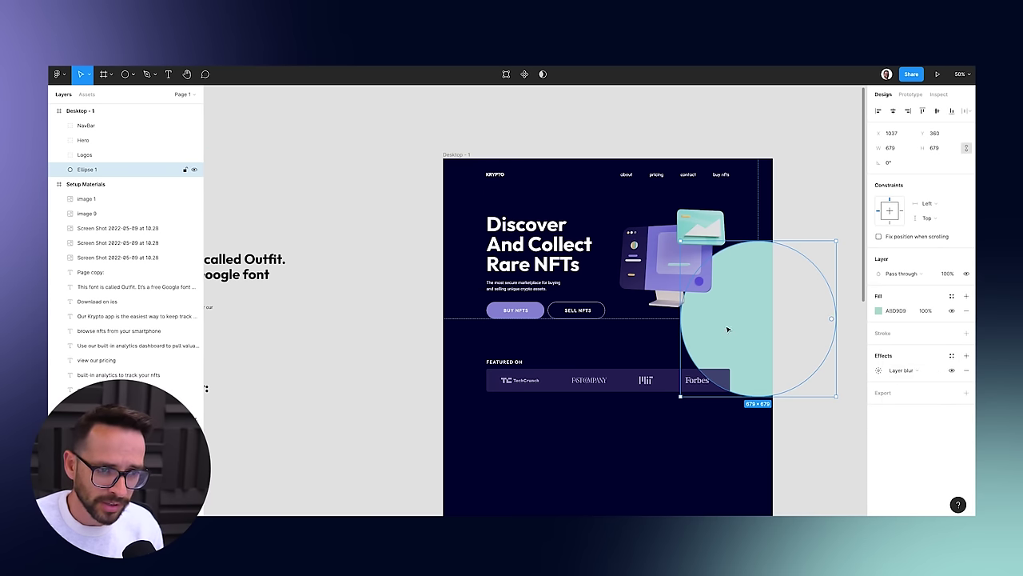
left_click(723, 461)
key("shift+0")
scroll(679, 223, "right", 5)
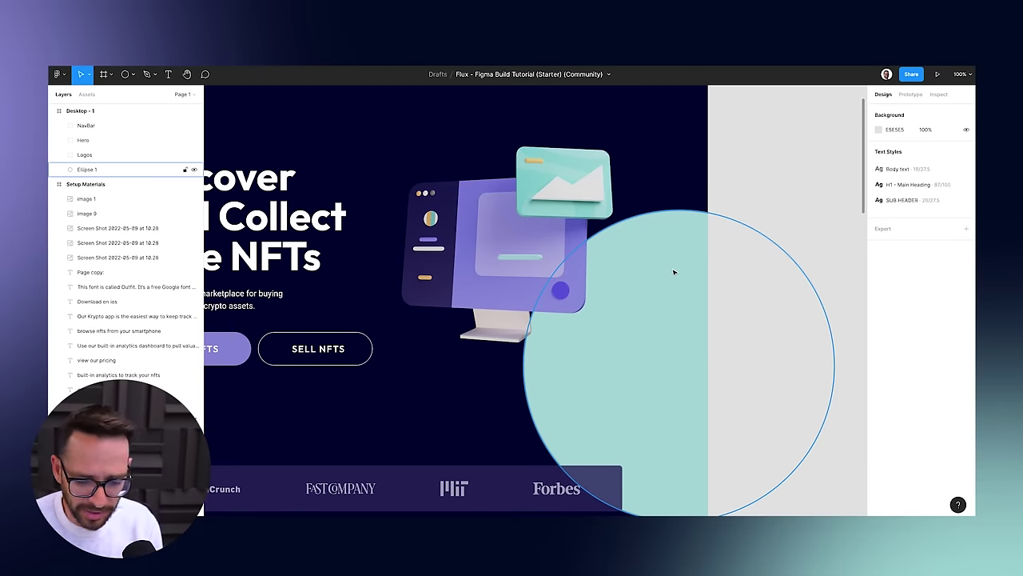
key("minus")
Raise the teal circle's layer blur amount to 306.
left_click(683, 304)
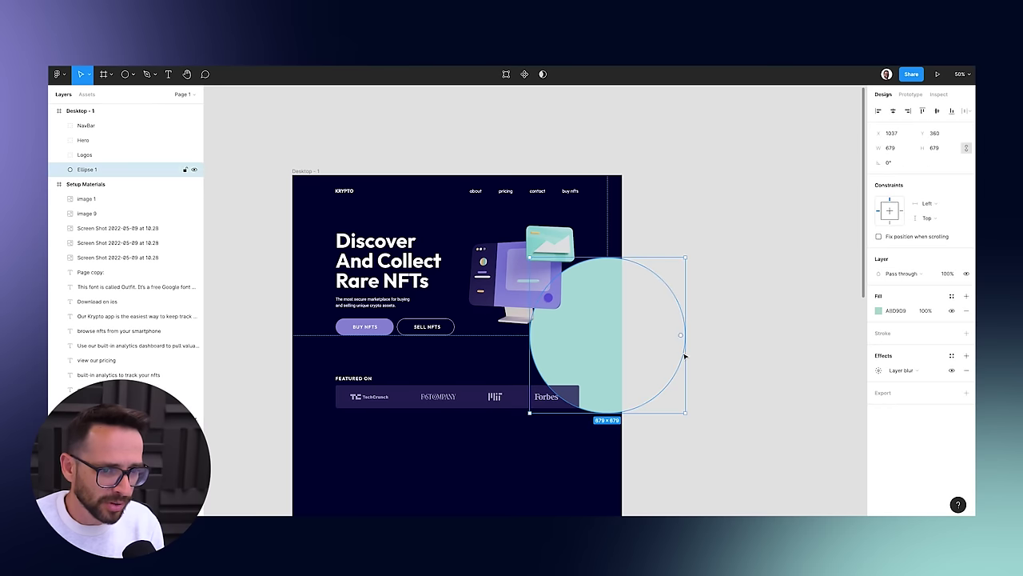
left_click(878, 370)
type("86")
key("Return")
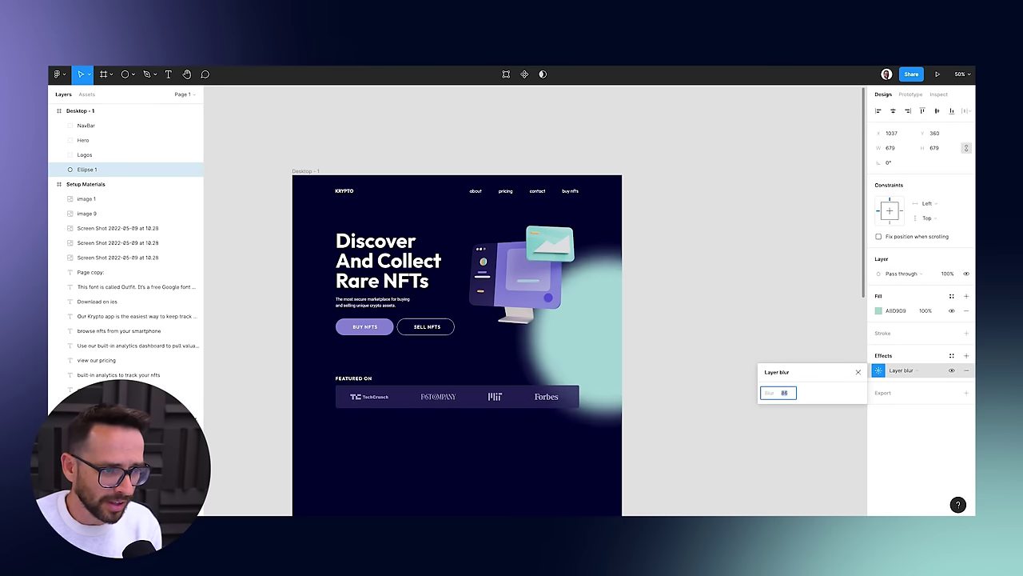
left_click_drag(760, 397, 788, 408)
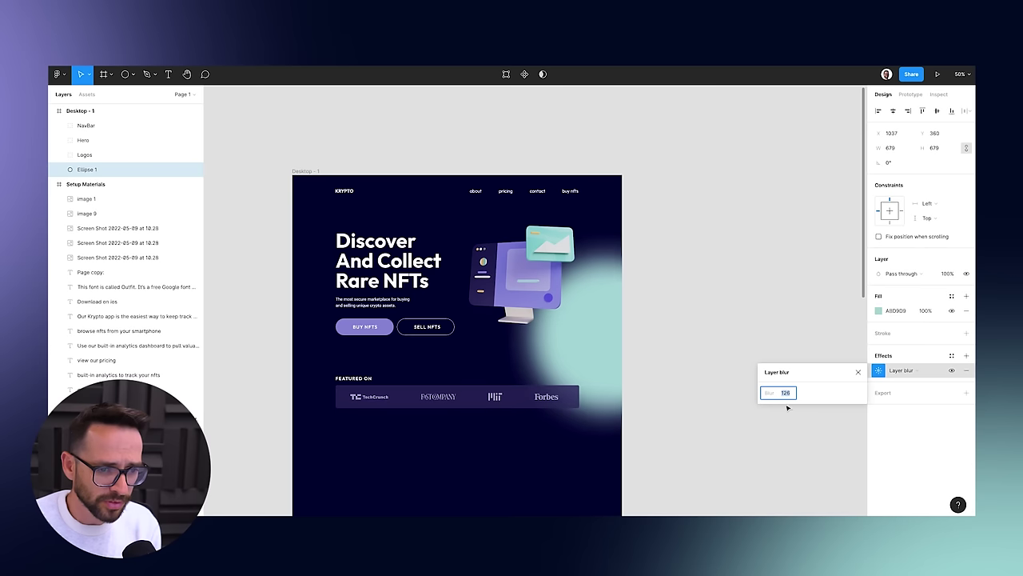
left_click(785, 398)
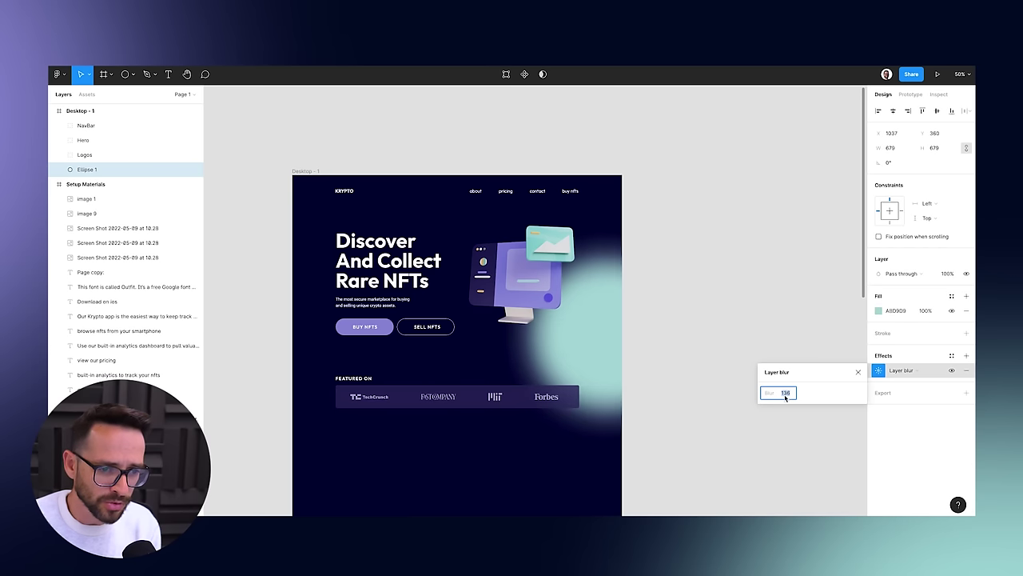
key("shift+Up")
key("shift+Up")
key("shift+Up")
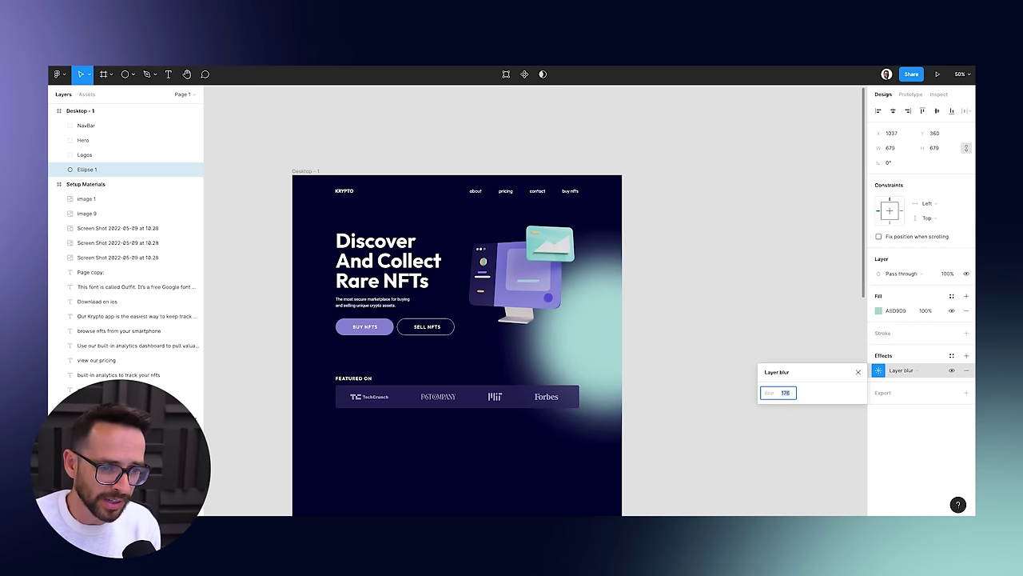
key("shift+Up")
key("shift+Up")
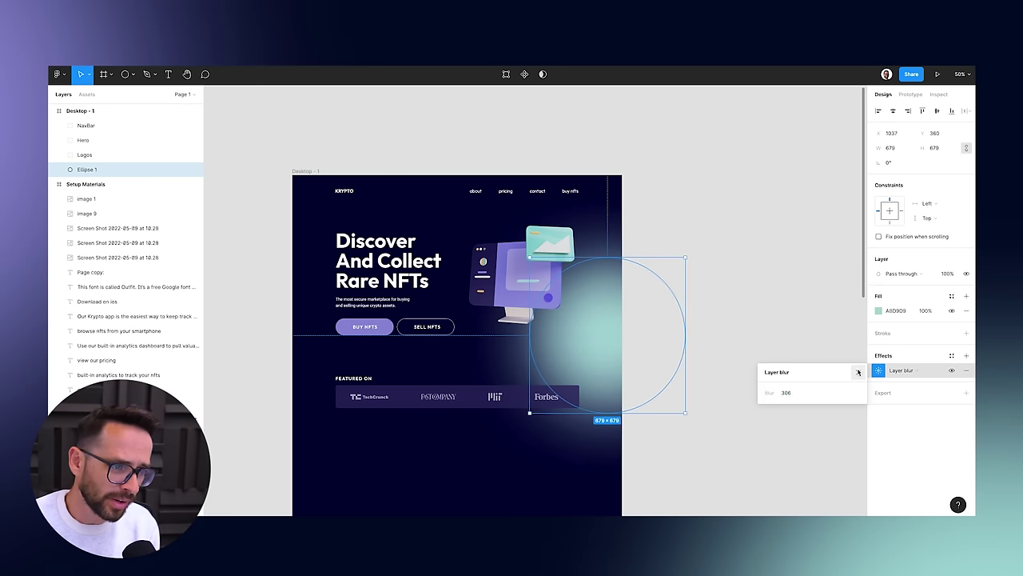
left_click(857, 372)
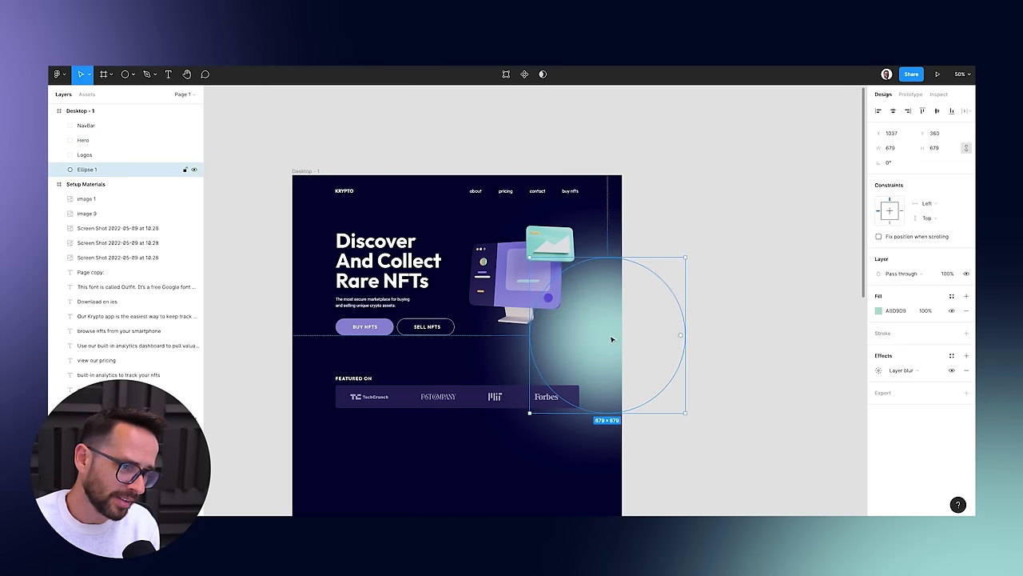
Keep the glow circle inside Desktop - 1 below Logos, nudged slightly right.
left_click_drag(612, 340, 635, 350)
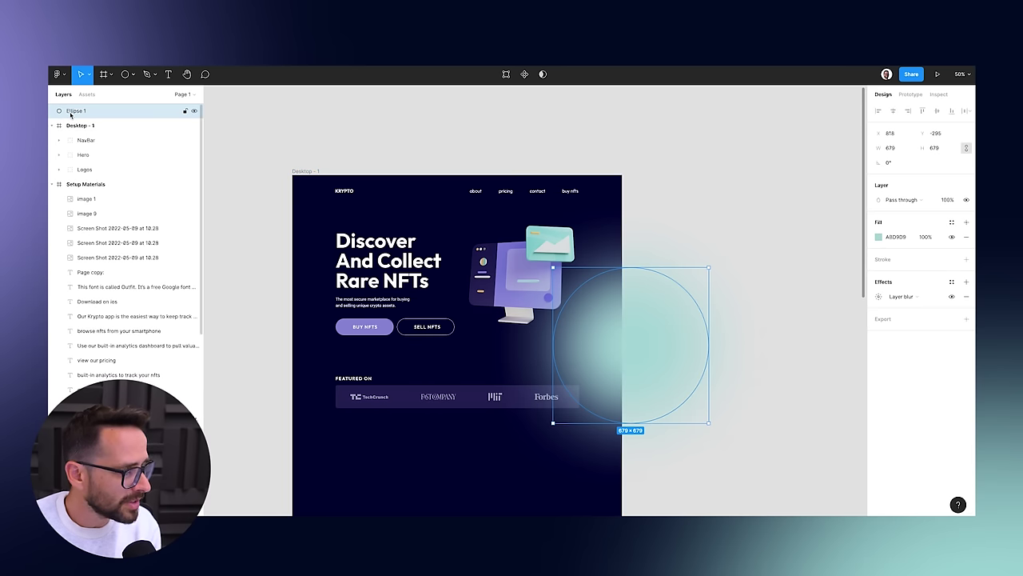
left_click_drag(76, 113, 74, 179)
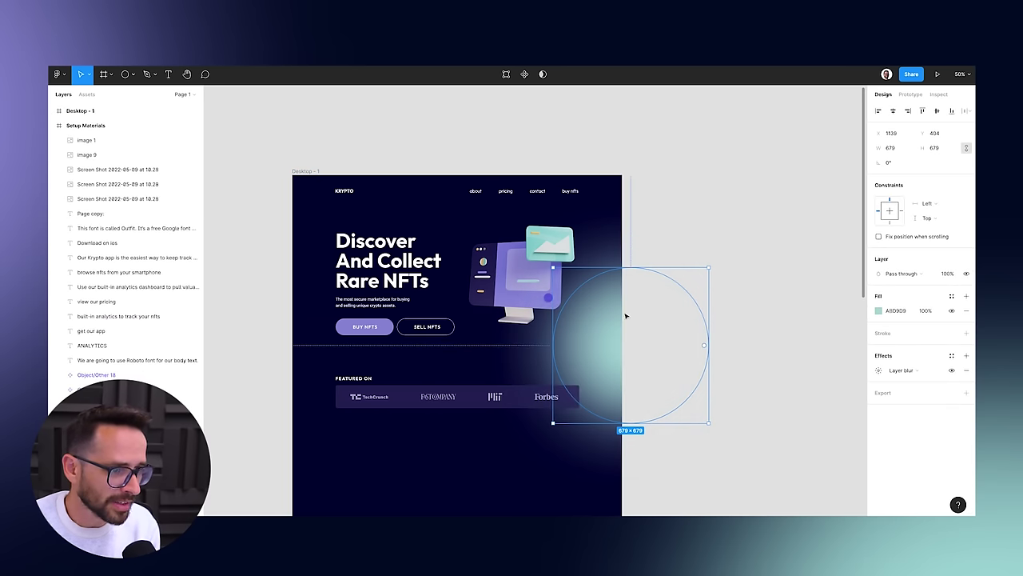
key("shift+Right")
key("shift+Right")
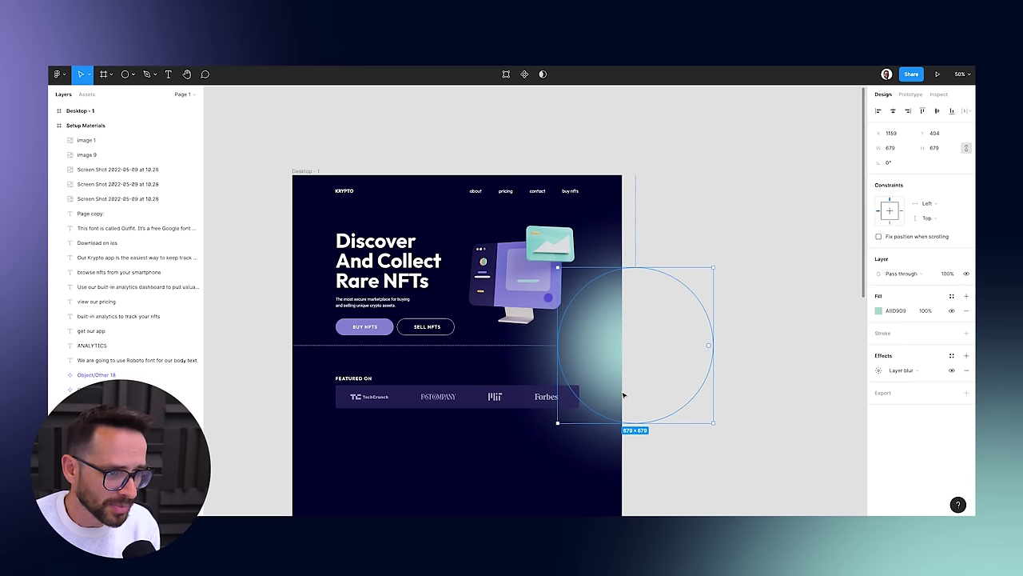
key("shift+Right")
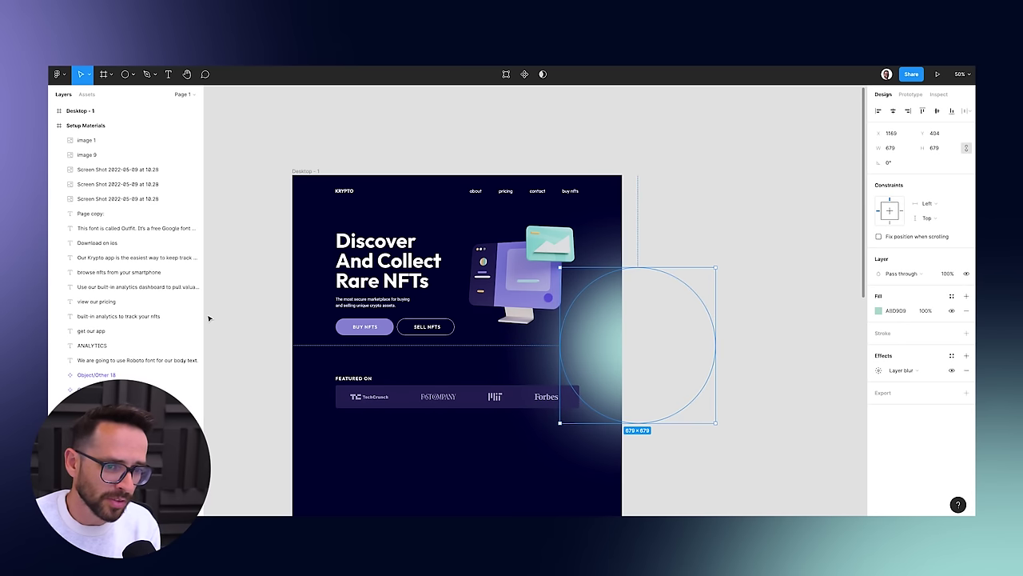
Set the teal circle's fill opacity to 80%.
left_click(925, 310)
type("70")
key("Return")
type("80")
key("Return")
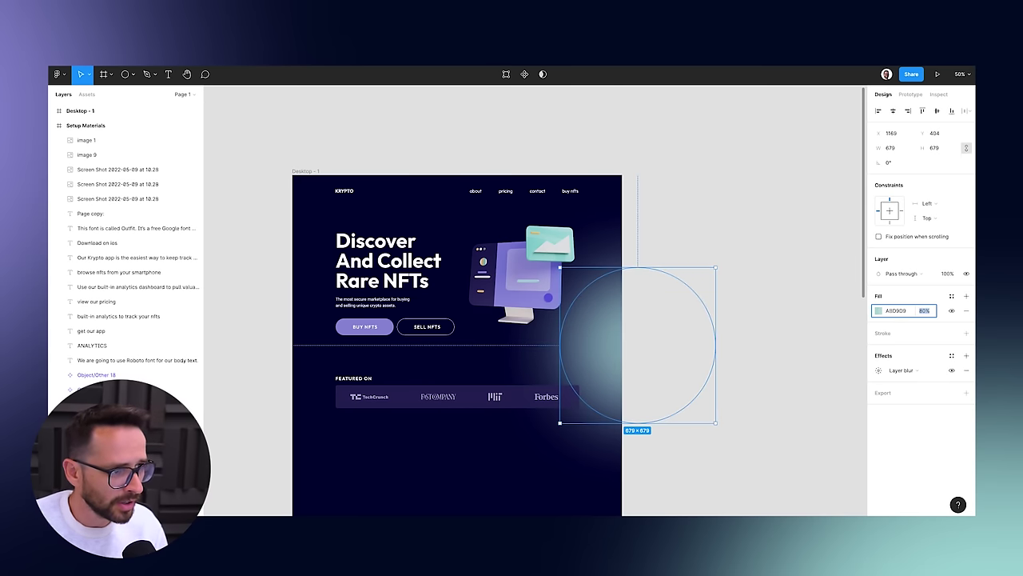
Duplicate the glow circle and place the copy above the hero's top-left.
left_click(471, 134)
left_click(613, 355)
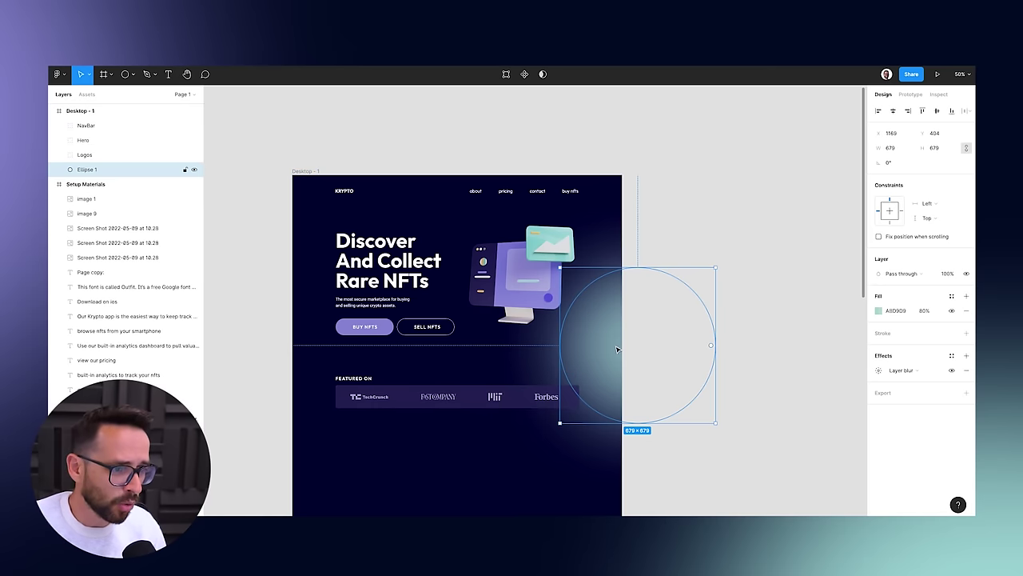
left_click_drag(616, 350, 392, 205)
key("ctrl+z")
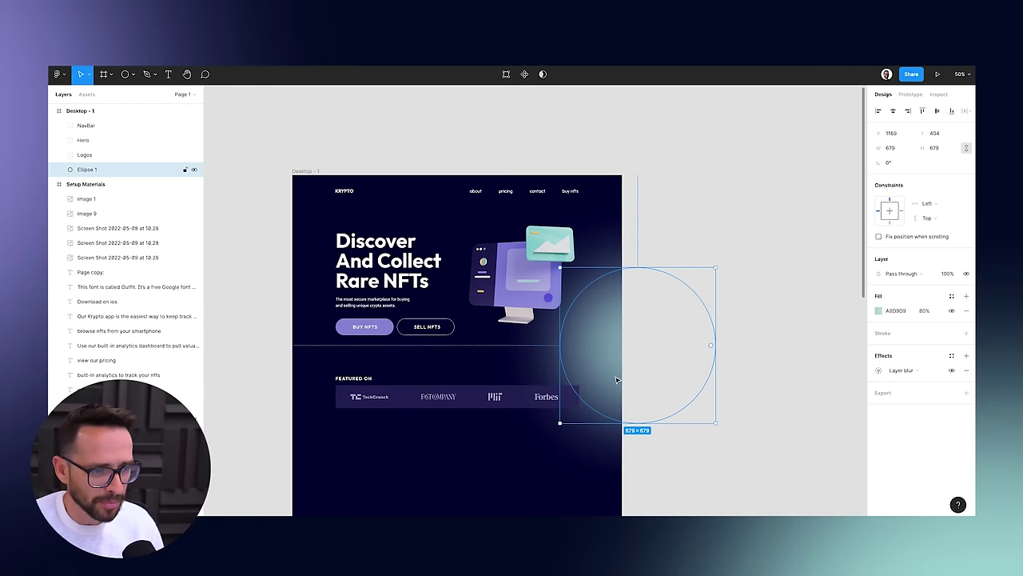
key("ctrl+d")
left_click_drag(613, 345, 374, 155)
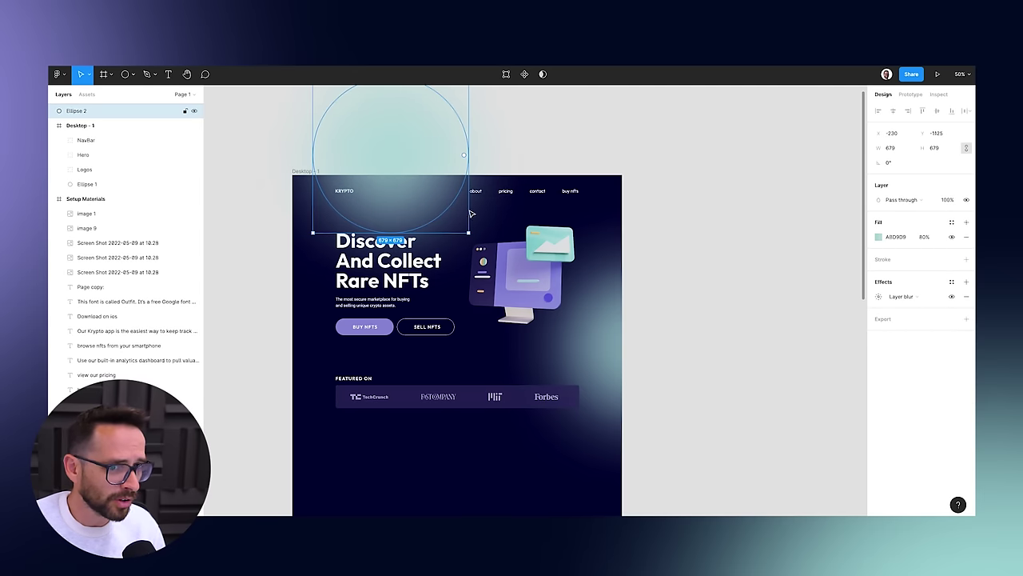
Recolour the copied circle with the document's purple at 50% fill opacity.
left_click(876, 235)
left_click(837, 433)
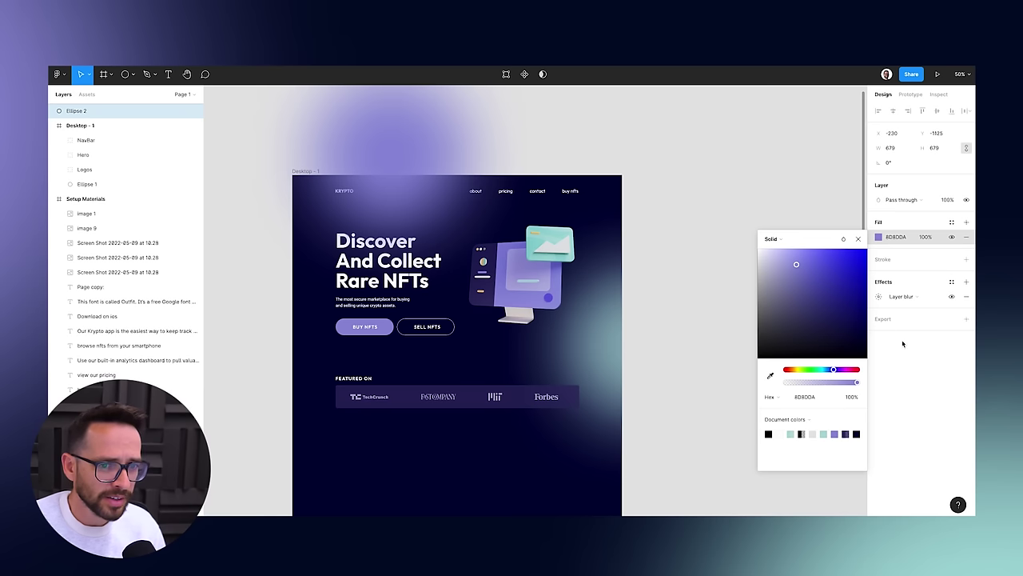
left_click(940, 346)
left_click(924, 238)
type("50")
key("Return")
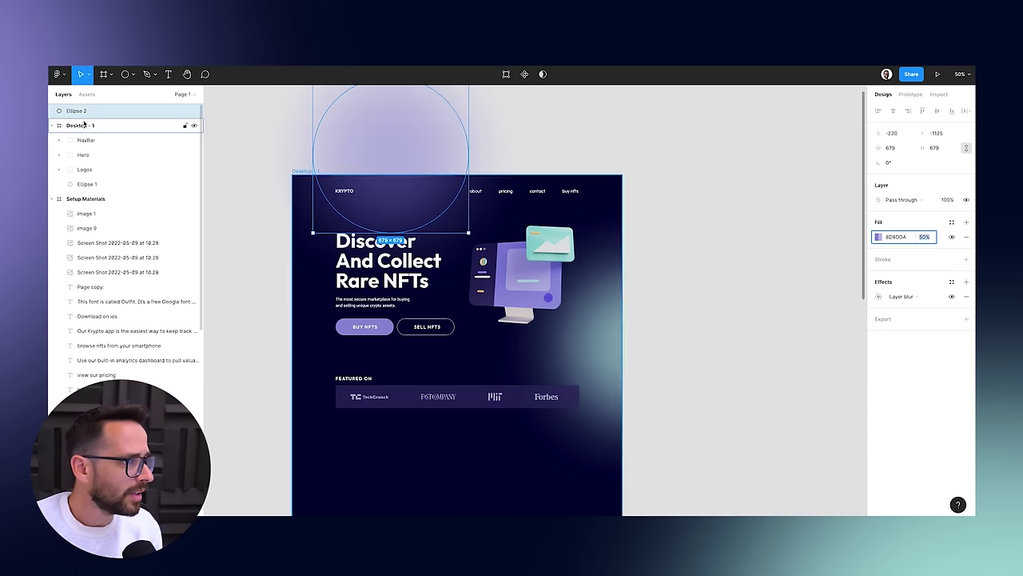
Move the purple circle into Desktop - 1, group it with Ellipse 1, and name the group 'BG circles'.
left_click_drag(80, 111, 84, 182)
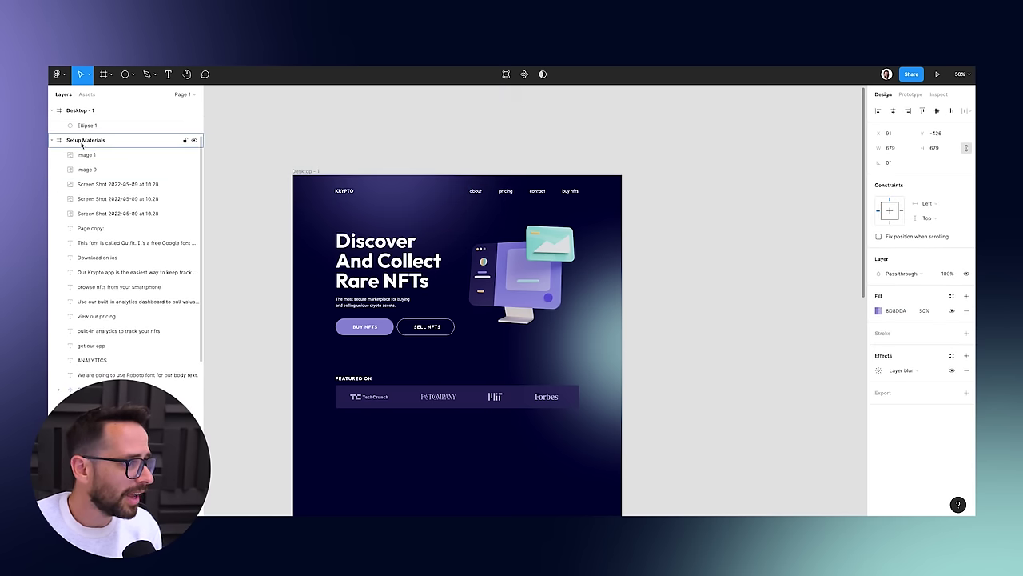
left_click(54, 194)
left_click(86, 182, "shift")
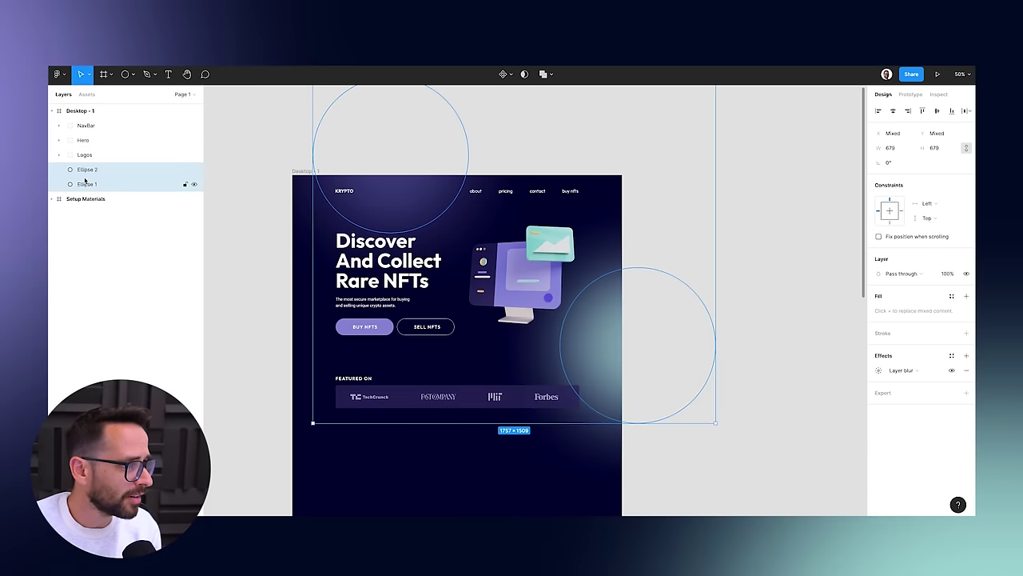
key("ctrl+g")
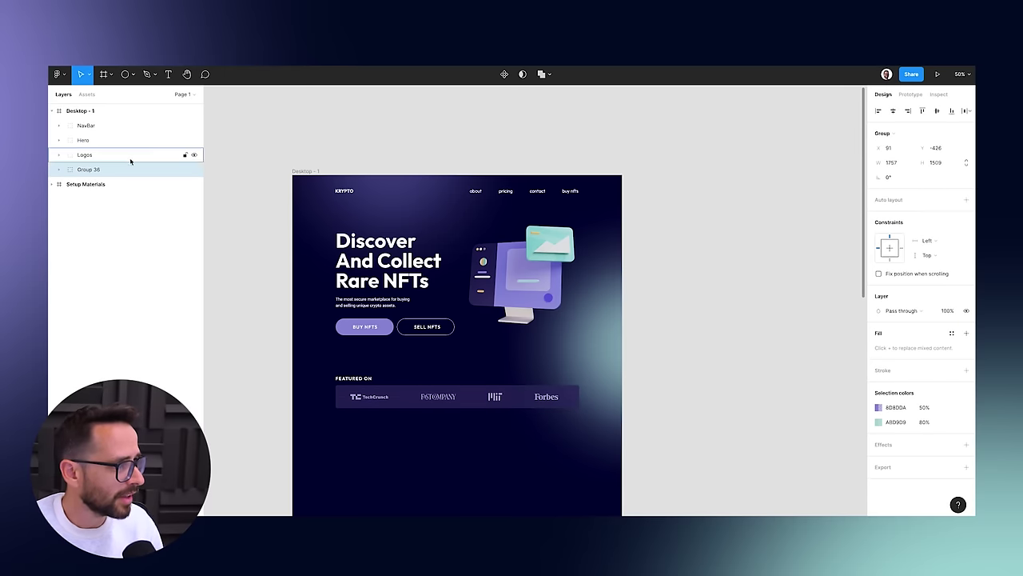
double_click(88, 171)
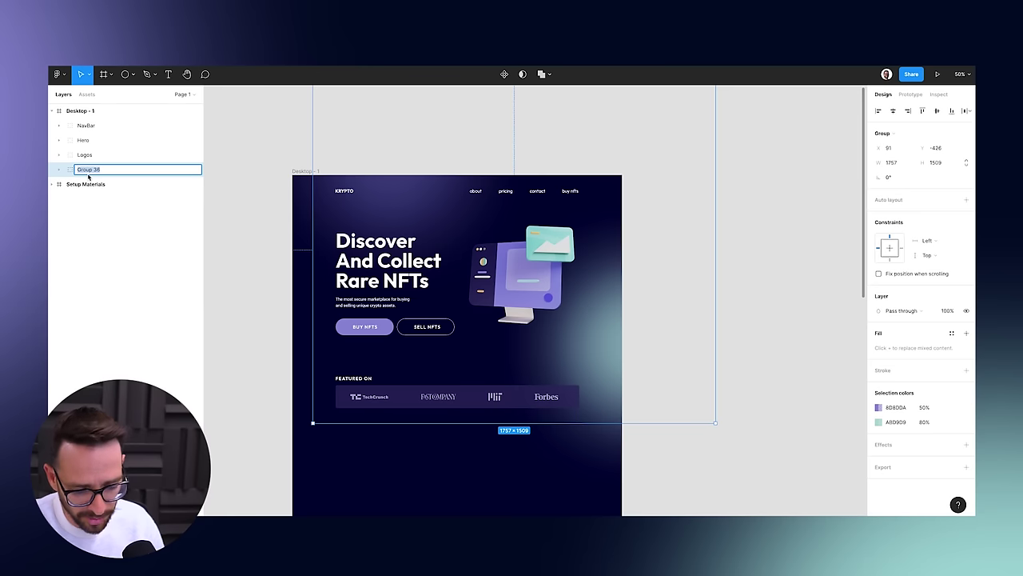
type("BG ci")
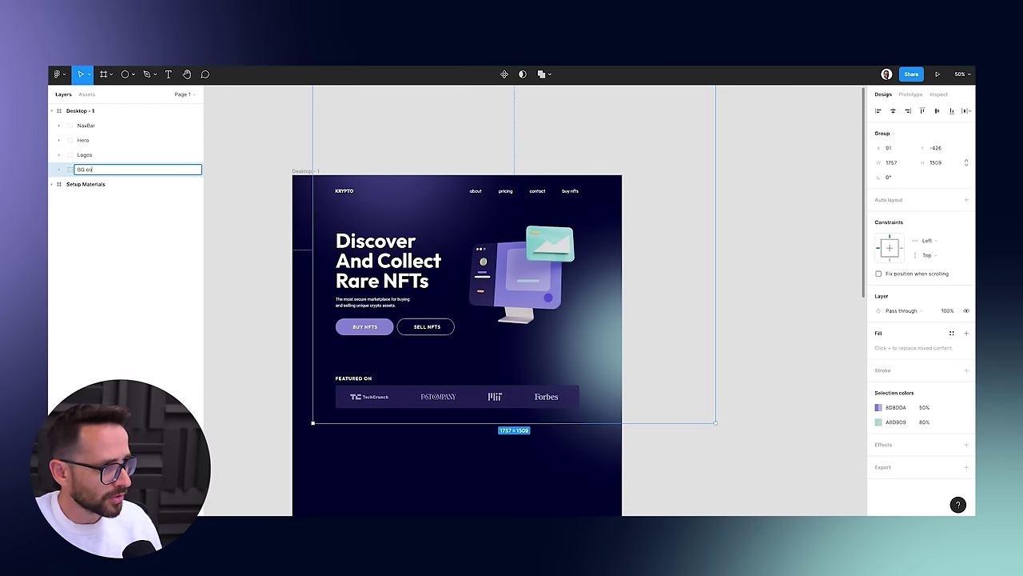
type("rcles")
key("Return")
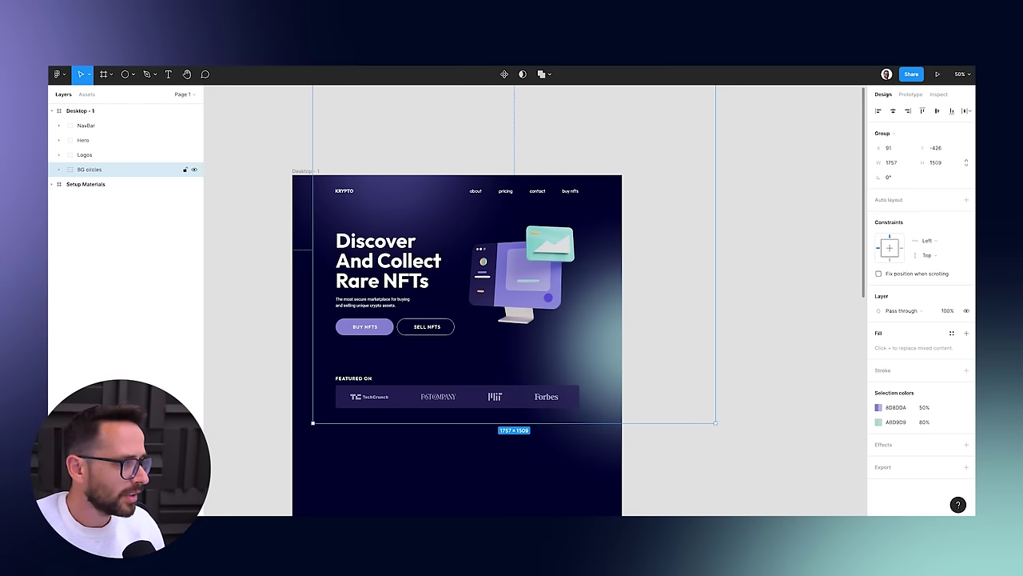
left_click(792, 379)
scroll(792, 379, "left", 3)
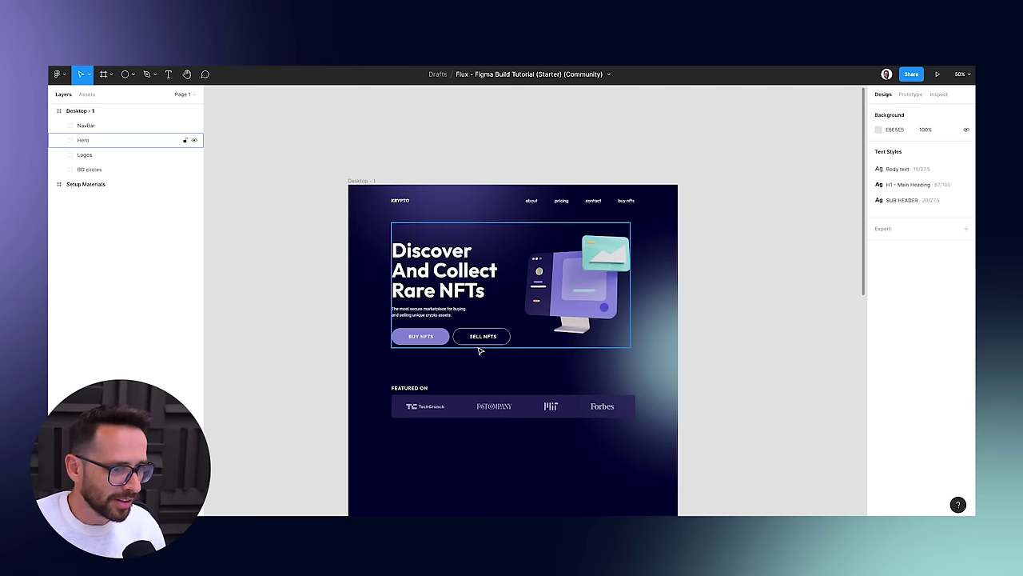
Set the fill opacity of the bar behind the Featured On logos to 30%.
double_click(662, 390)
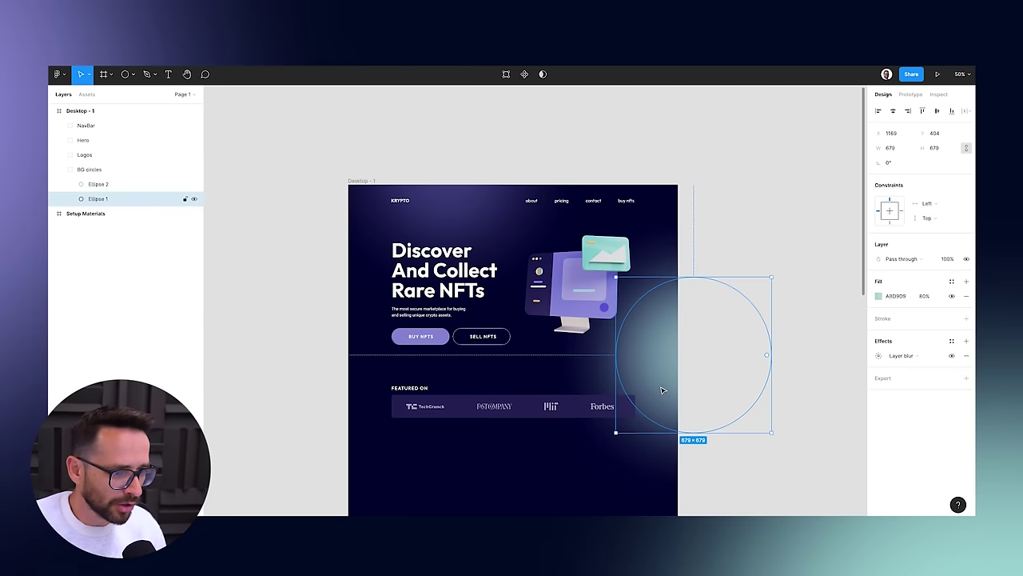
left_click(308, 404)
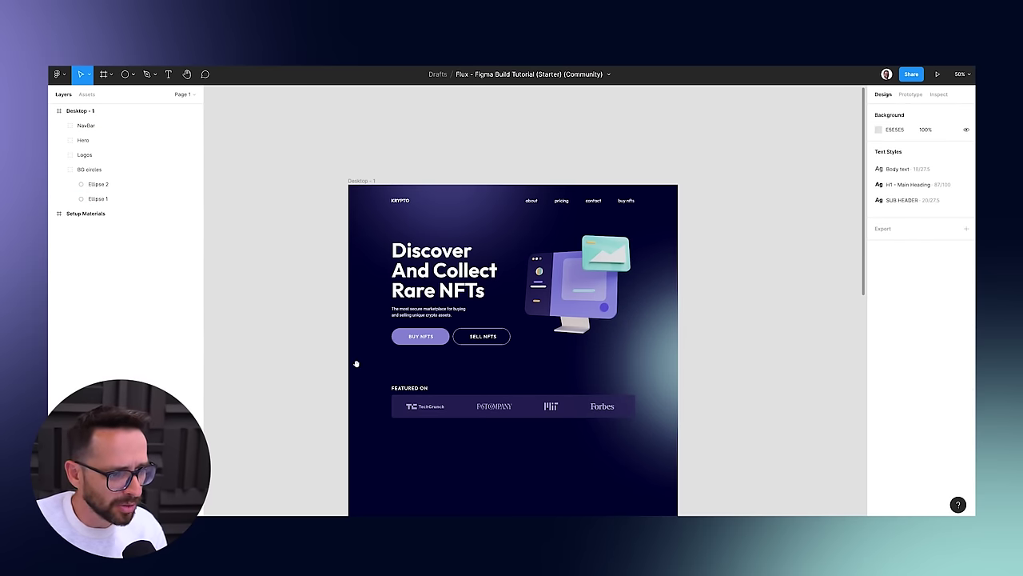
scroll(357, 364, "down", 3)
scroll(357, 364, "left", 1)
key("shift+0")
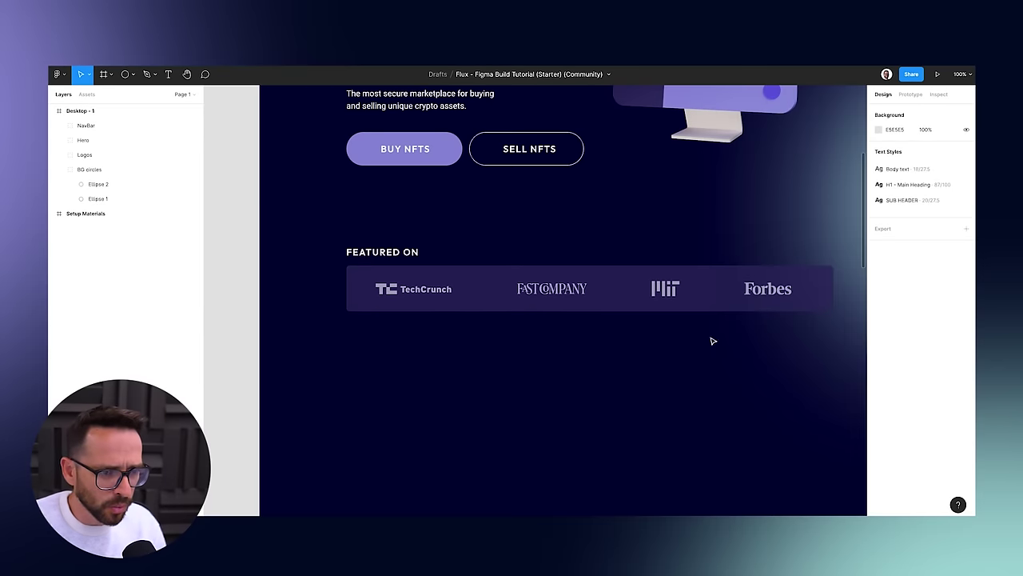
double_click(713, 291)
left_click(924, 297)
type("30")
key("Return")
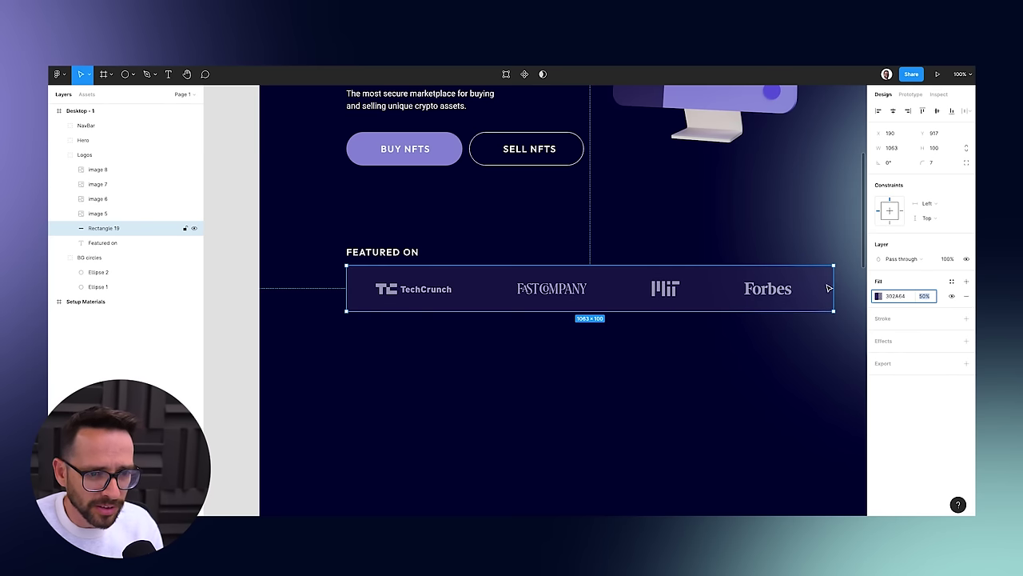
Make the logo bar a lighter purple and lower its fill opacity further.
left_click(878, 297)
left_click_drag(804, 361, 816, 327)
left_click(858, 284)
left_click(924, 296)
type("10")
key("Return")
key("Down")
left_click(649, 383)
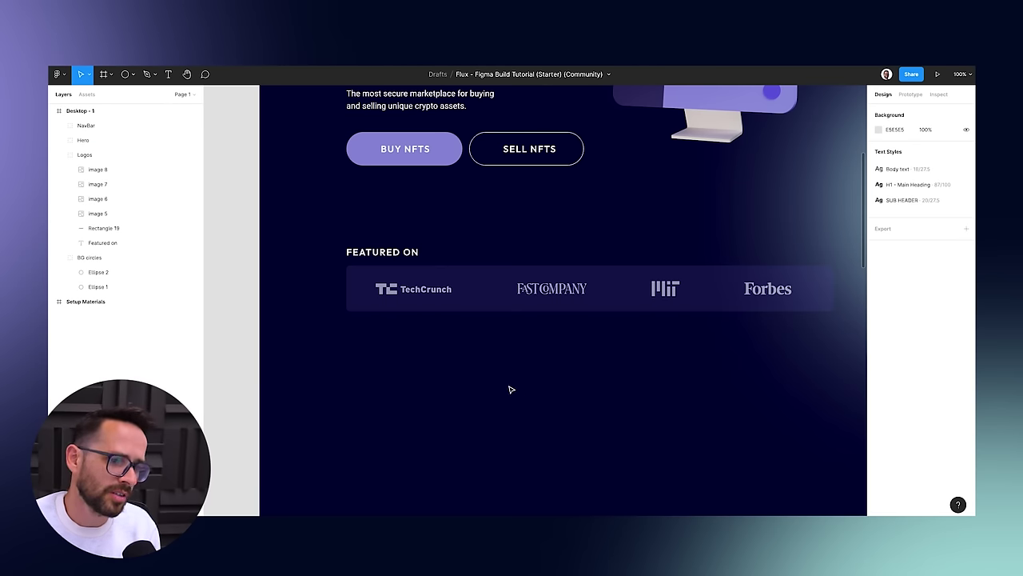
key("minus")
scroll(294, 266, "up", 3)
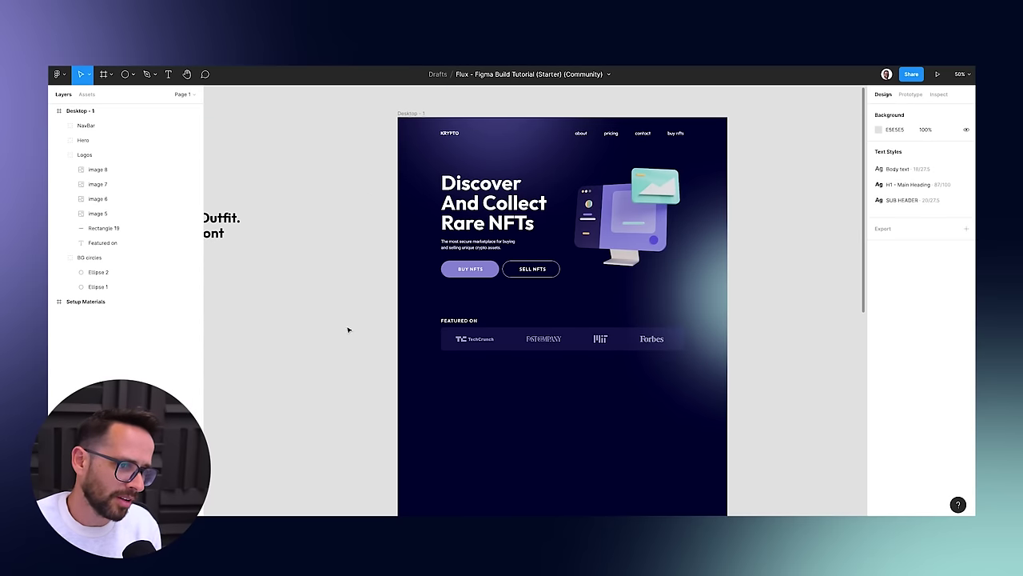
scroll(334, 341, "left", 10)
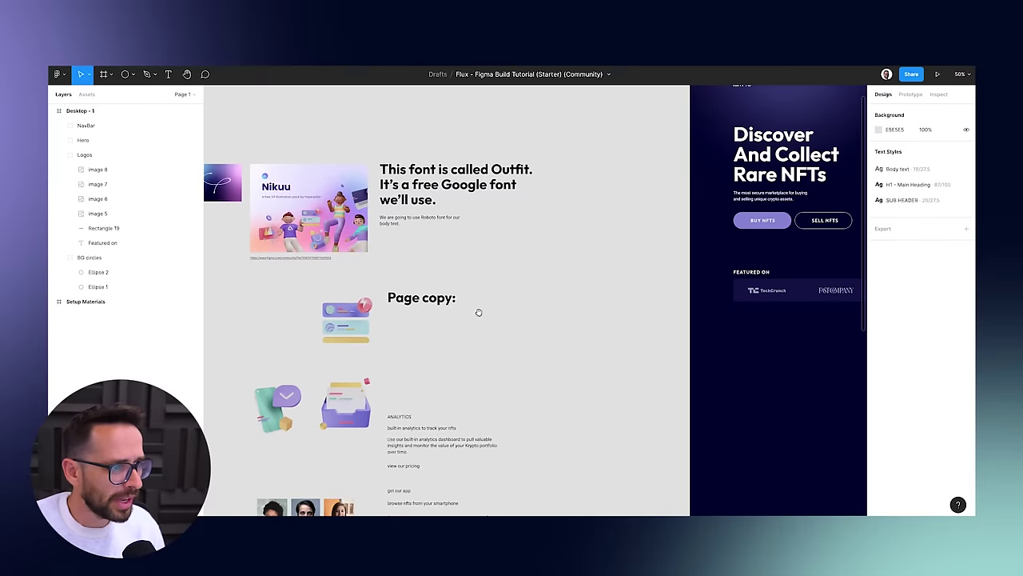
scroll(495, 280, "left", 5)
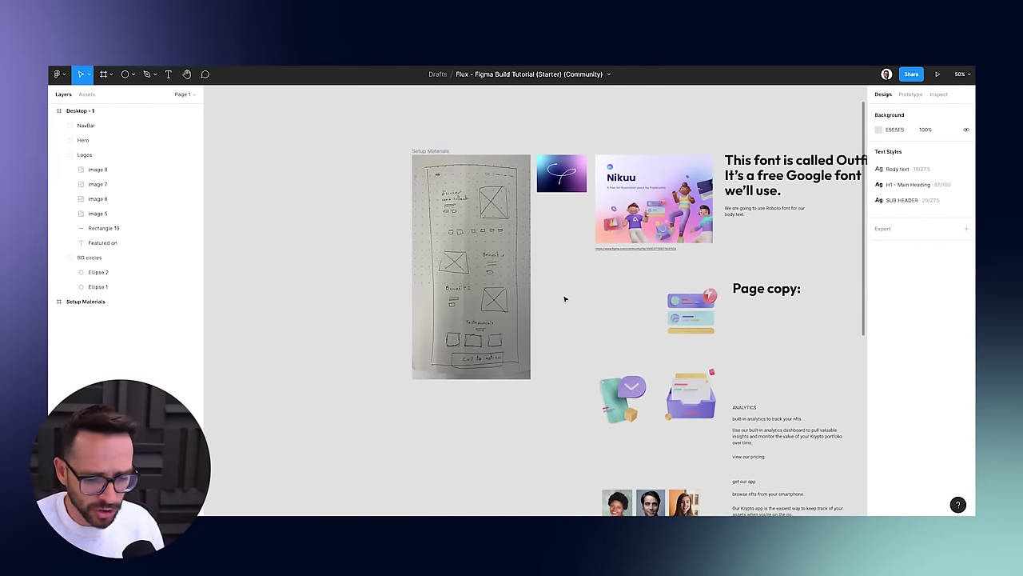
scroll(544, 300, "up", 5)
scroll(514, 338, "up", 2)
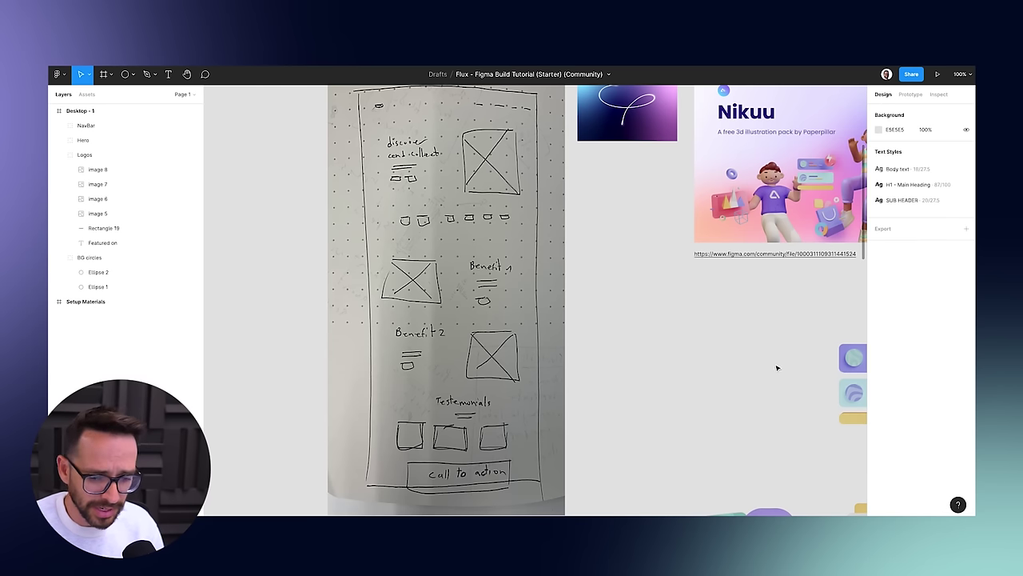
scroll(600, 384, "down", 10)
scroll(761, 325, "right", 5)
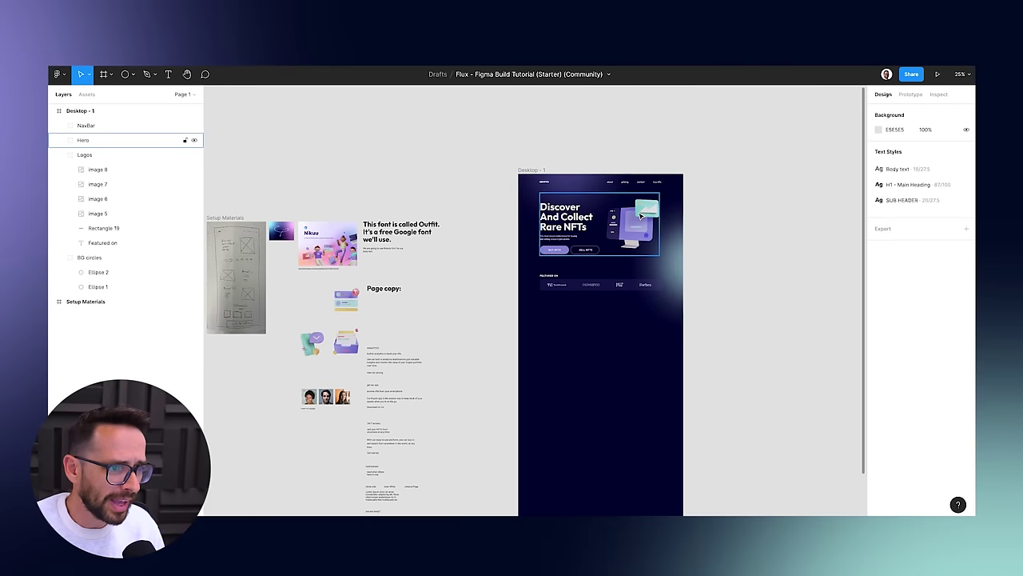
Place a copy of the Hero section below the Featured On logos.
left_click(639, 214)
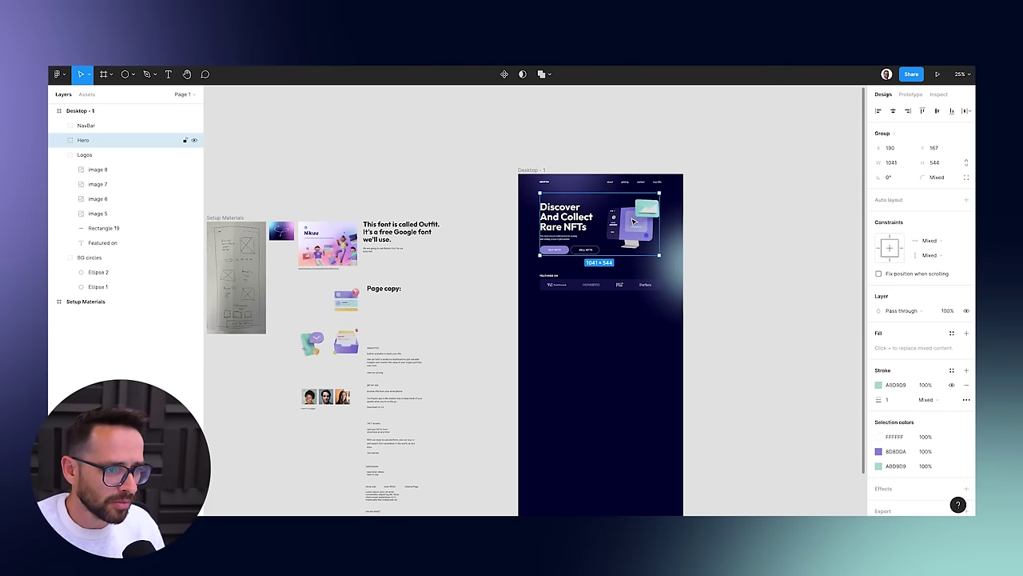
left_click_drag(628, 222, 625, 342)
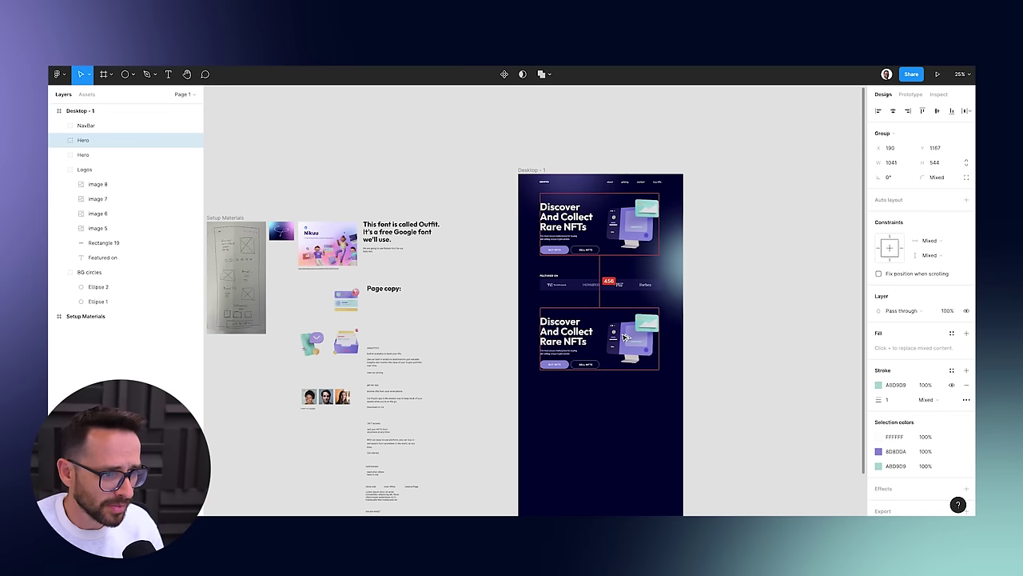
left_click(717, 352)
key("plus")
Ungroup the hero copy and delete its 3D illustration.
left_click(734, 357)
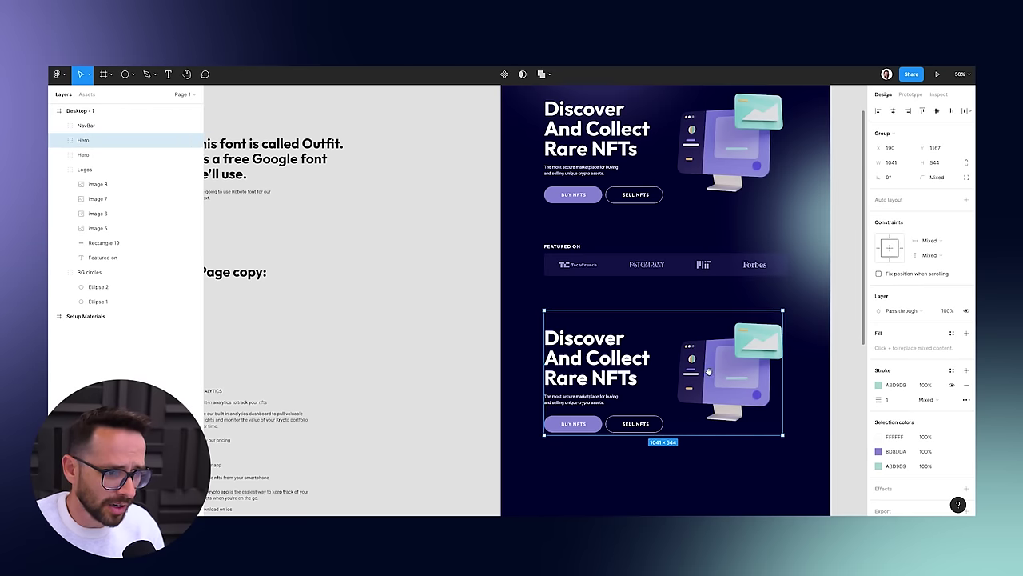
scroll(640, 279, "down", 2)
scroll(639, 279, "right", 2)
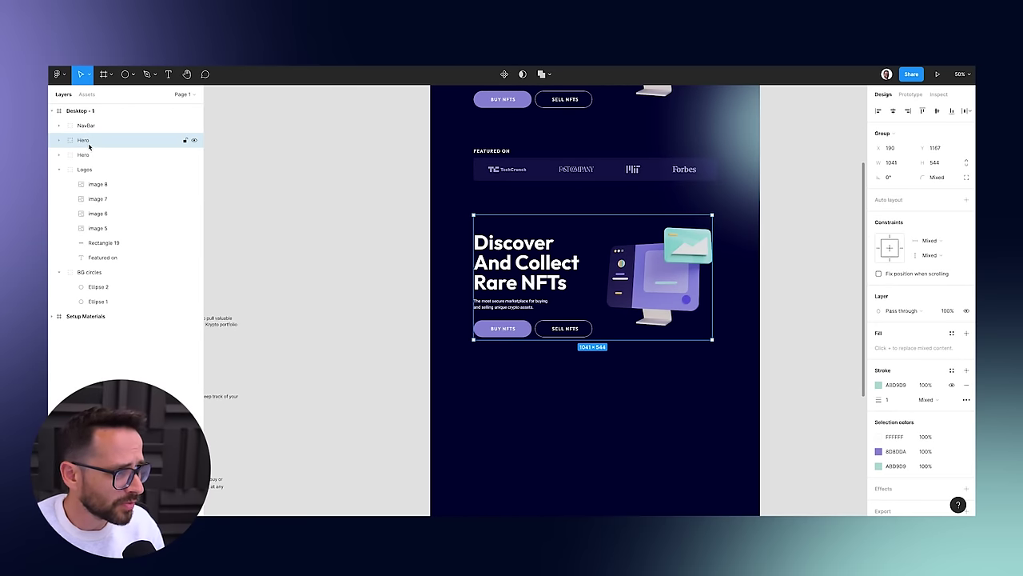
left_click(58, 169)
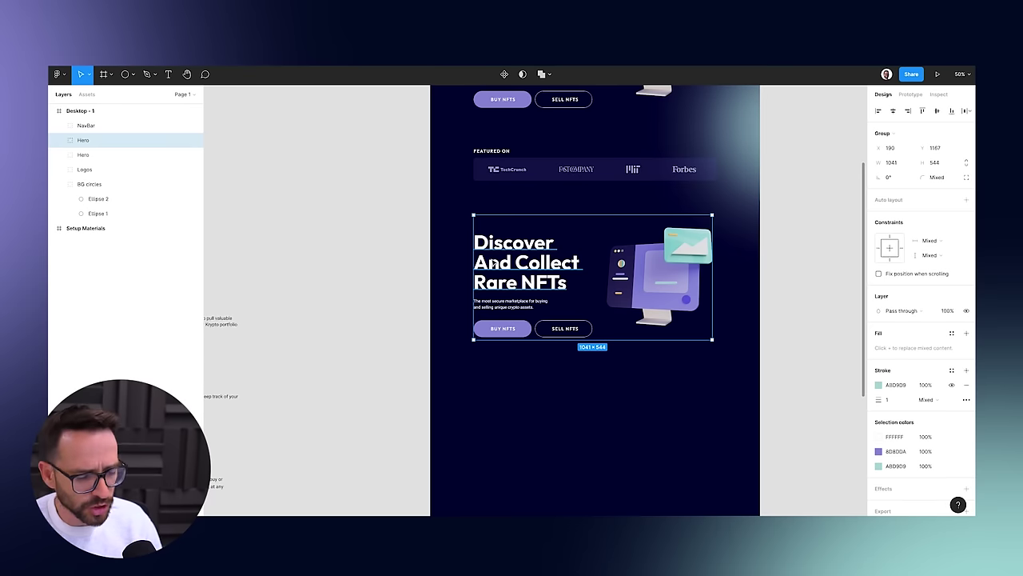
key("ctrl+shift+g")
left_click(551, 209)
left_click(653, 262)
key("Delete")
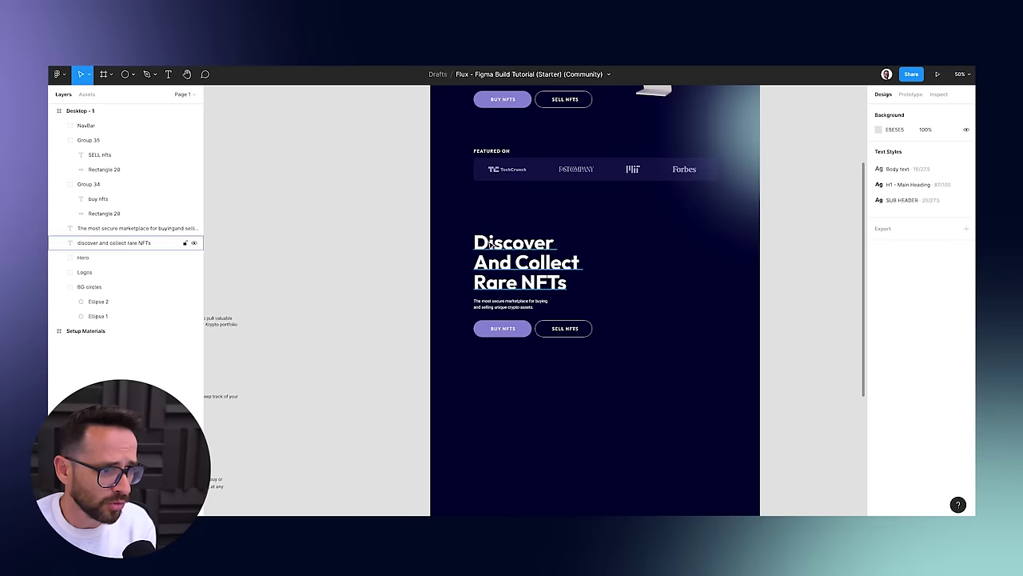
scroll(420, 189, "up", 5)
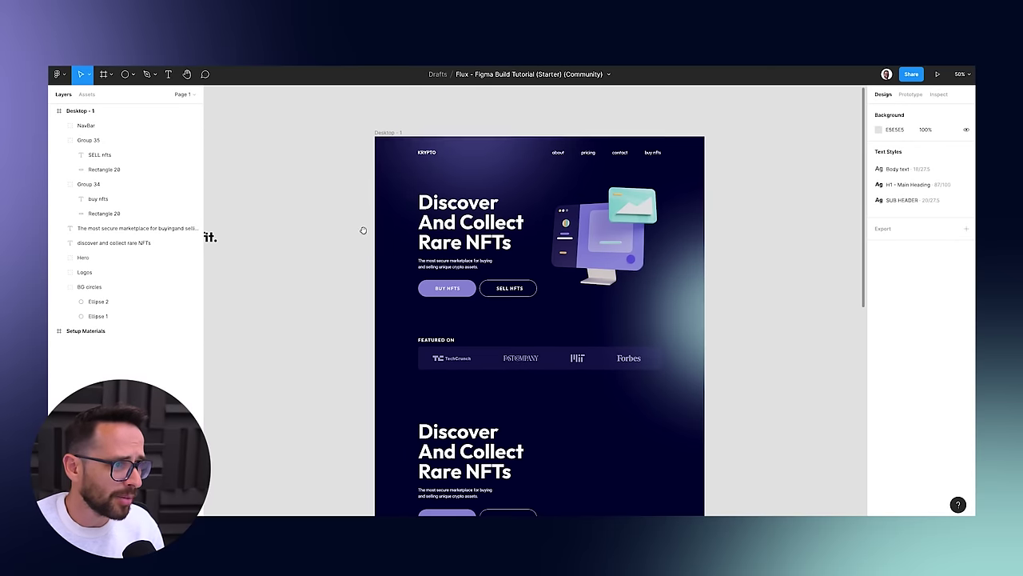
Show the 12-column layout grid on the Desktop - 1 frame.
left_click(389, 132)
left_click(951, 252)
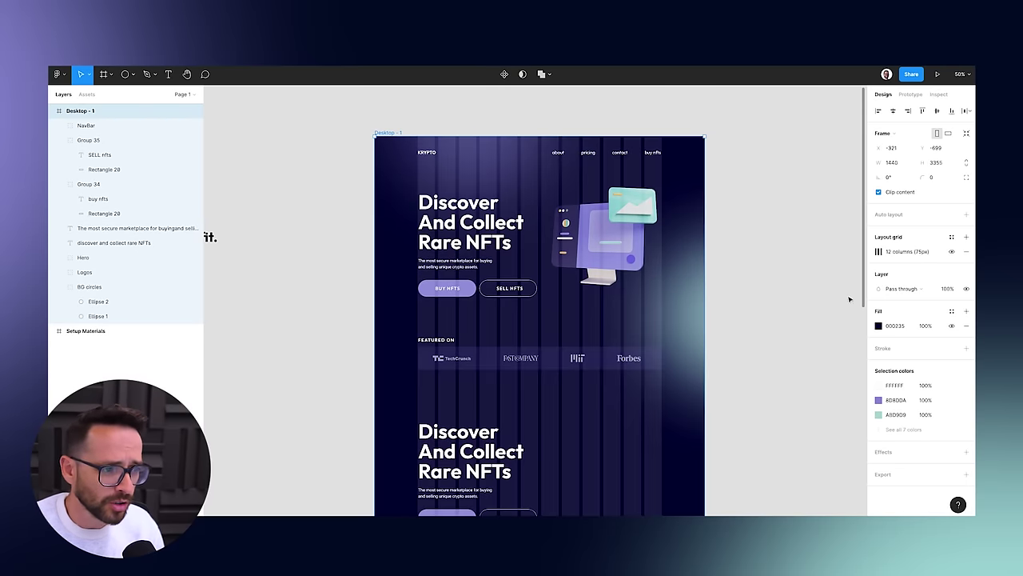
scroll(635, 341, "down", 3)
scroll(635, 340, "right", 2)
scroll(562, 359, "down", 3)
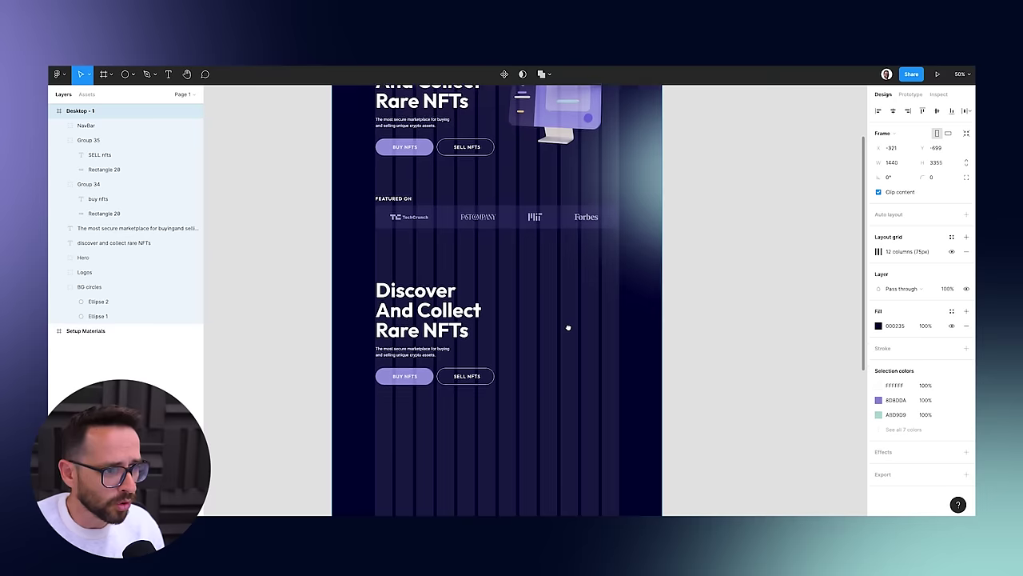
scroll(507, 321, "left", 3)
left_click_drag(439, 264, 593, 354)
key("ctrl+z")
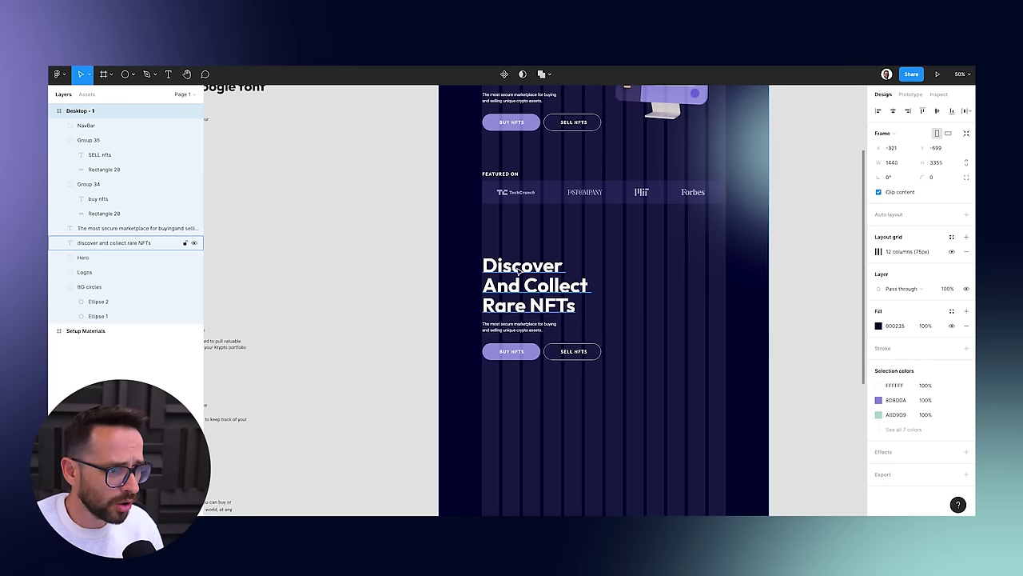
Move the copied headline, tagline and buttons right of centre, then select the lower headline.
left_click_drag(393, 242, 609, 384)
left_click_drag(510, 292, 635, 292)
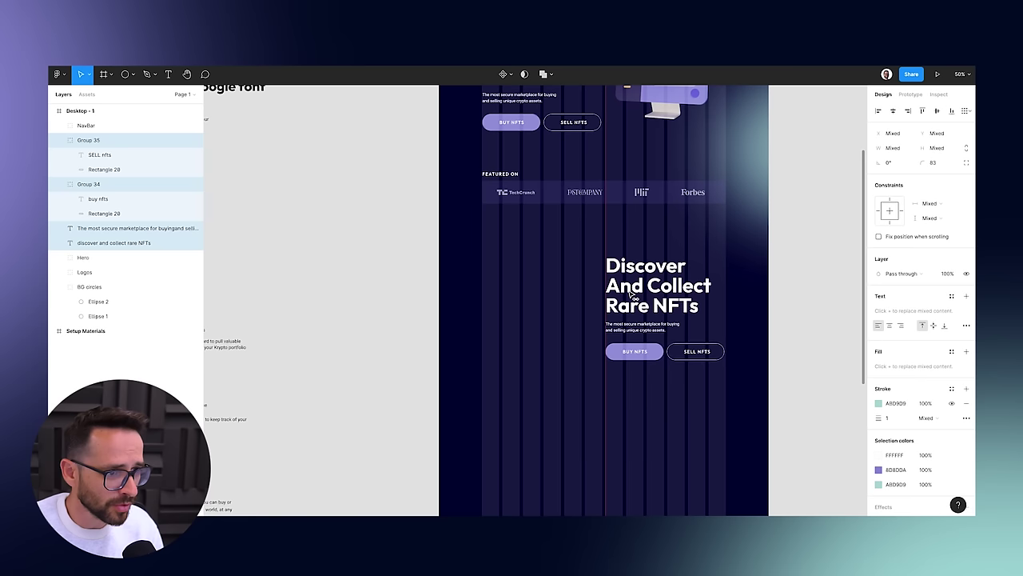
left_click(752, 318)
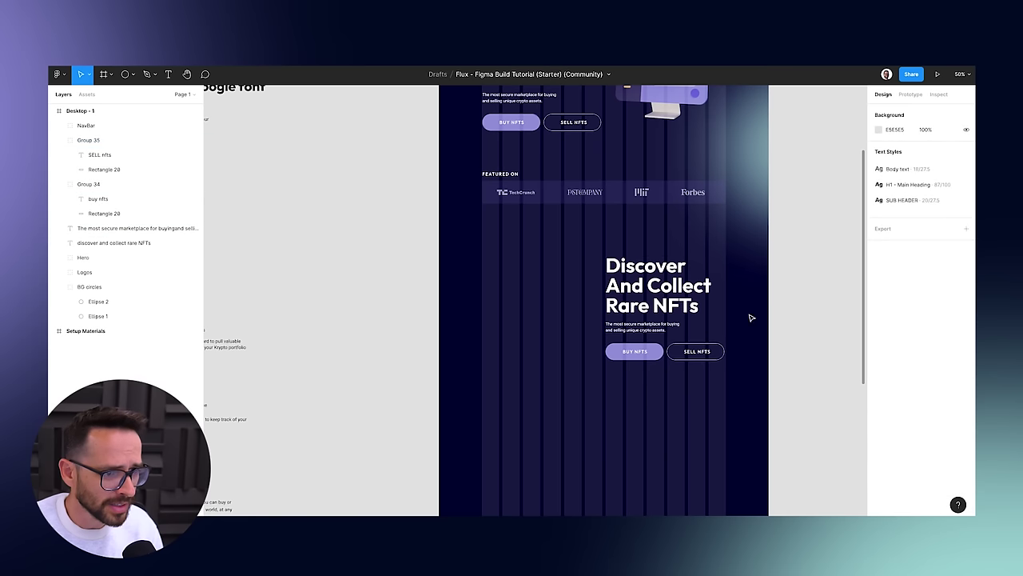
left_click(677, 297)
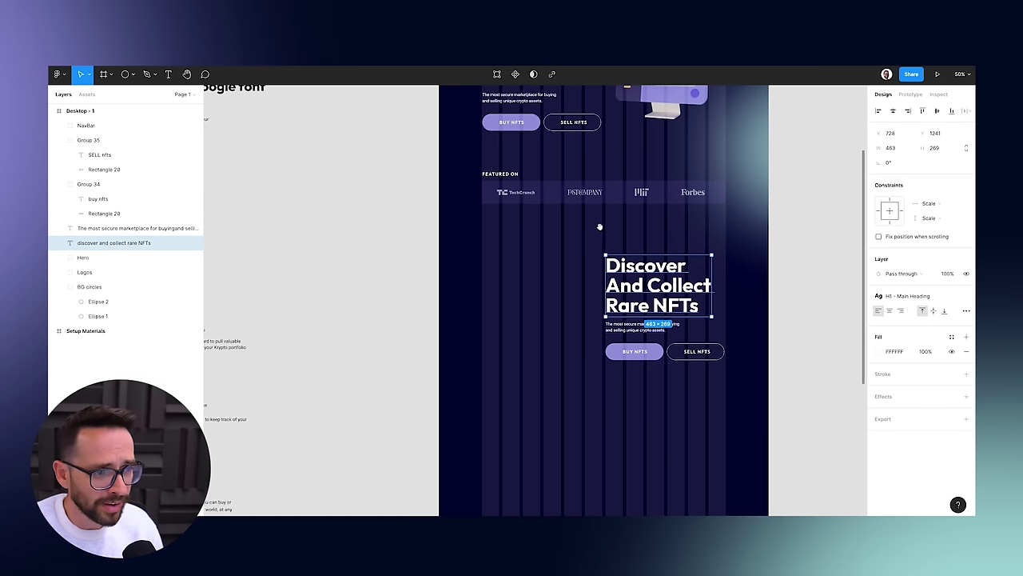
Detach the lower headline from H1 - Main Heading and set its font size to 57.
scroll(599, 224, "up", 2)
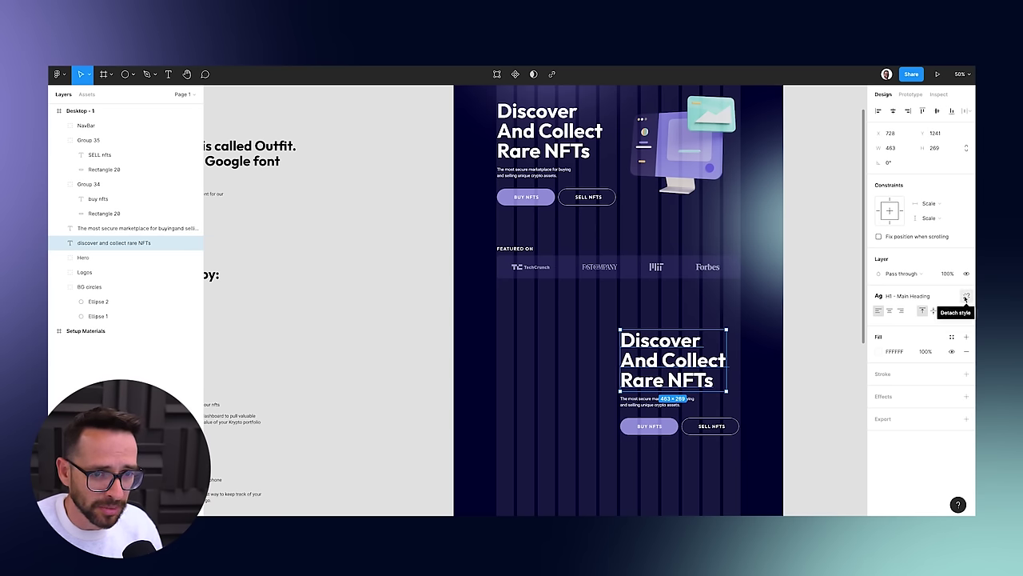
left_click(964, 296)
left_click(939, 326)
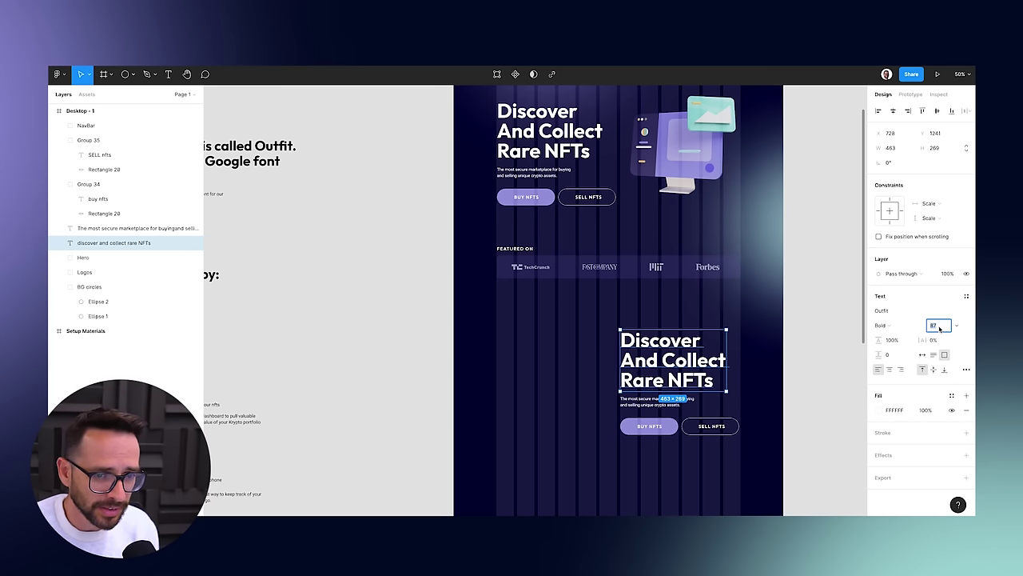
key("shift+Down")
key("shift+Down")
key("Down")
key("Down")
key("Down")
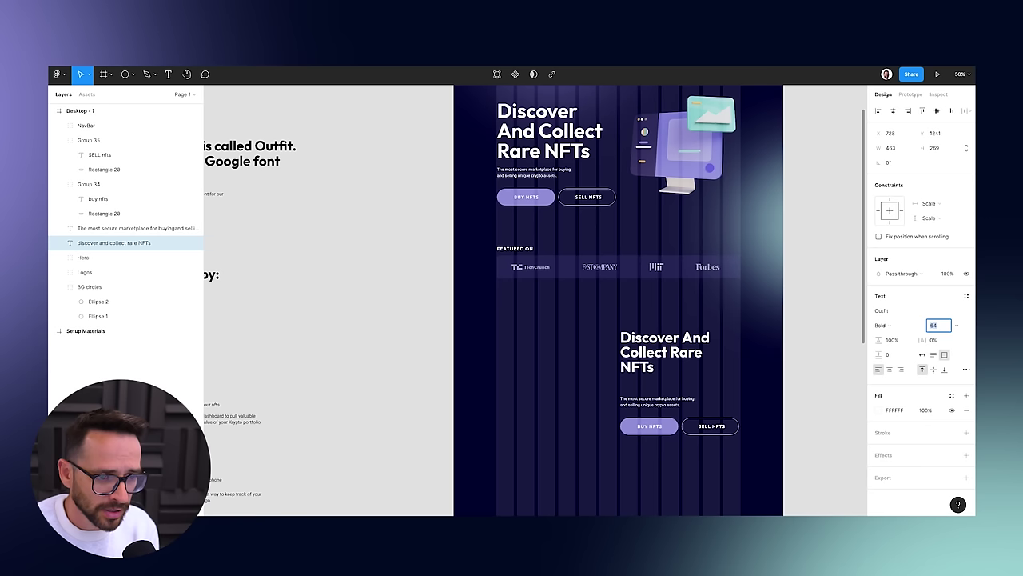
left_click(816, 360)
key("ctrl+z")
type("62")
key("Down")
key("Down")
key("Down")
key("Down")
key("Down")
key("Down")
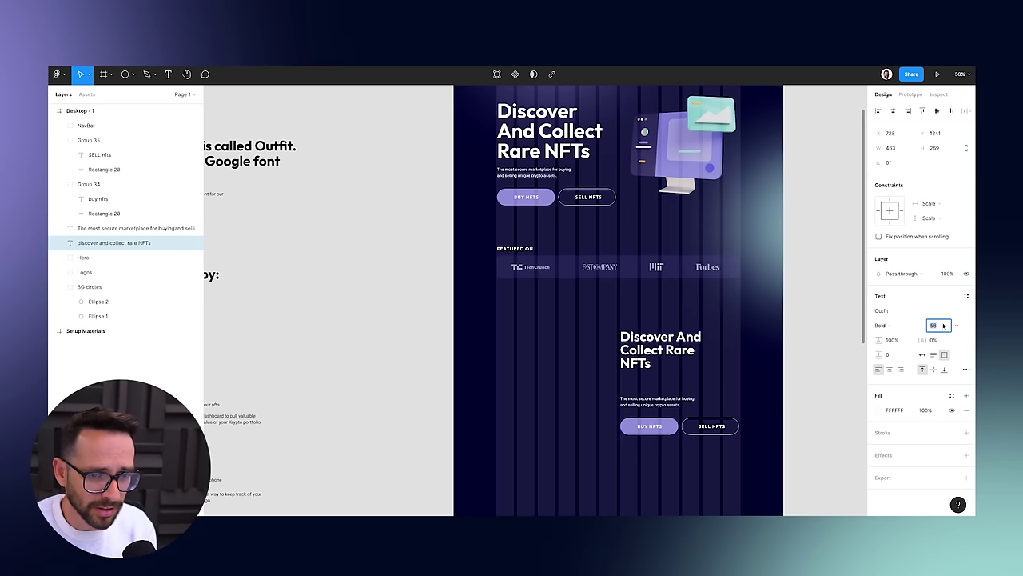
key("Up")
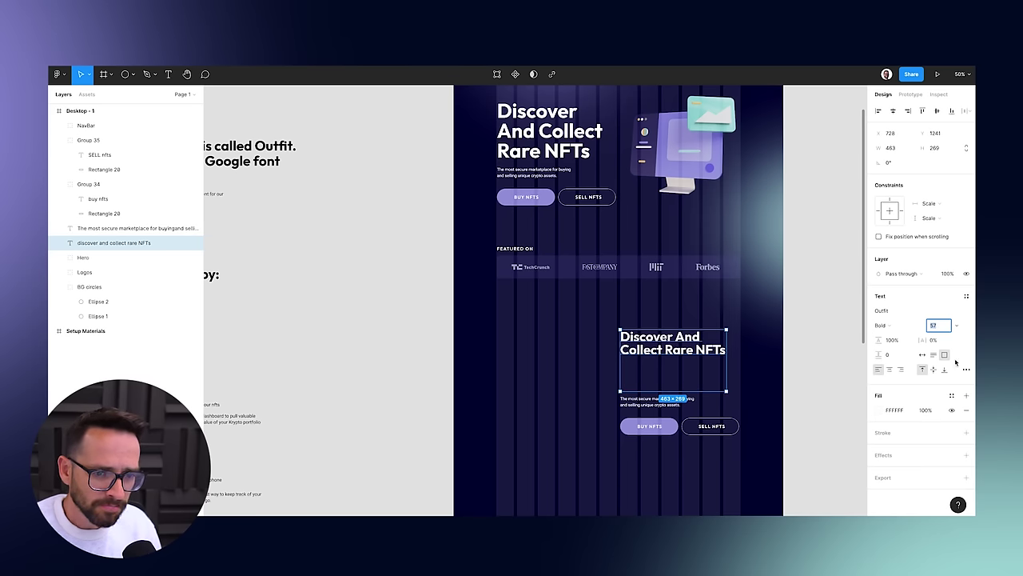
Shrink the headline's text box height to fit its two lines.
left_click_drag(672, 391, 672, 357)
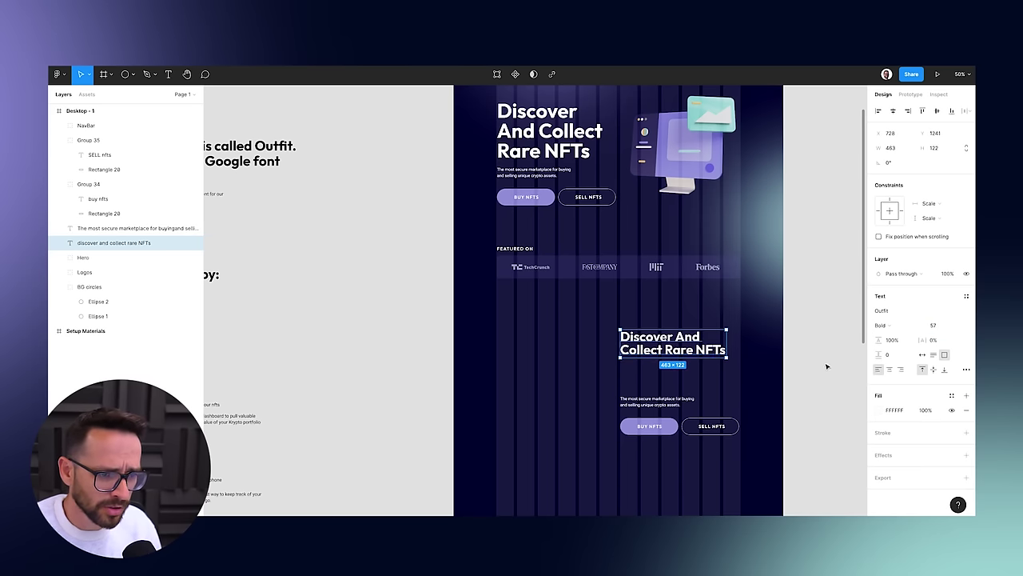
left_click(828, 366)
scroll(541, 325, "left", 5)
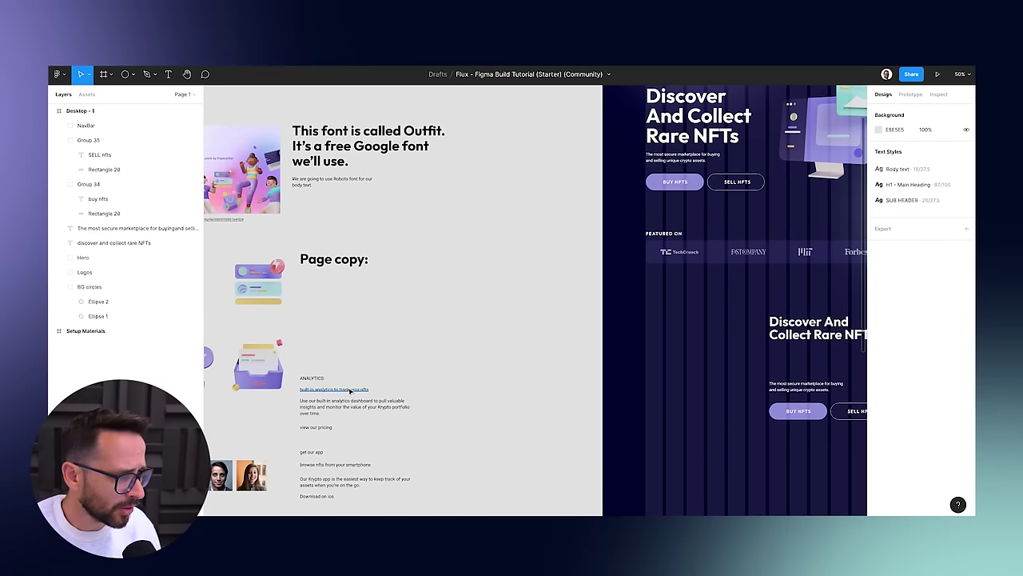
Copy the Built-In Analytics line and try replacing the lower headline, then revert it.
scroll(509, 379, "right", 2)
left_click(269, 381)
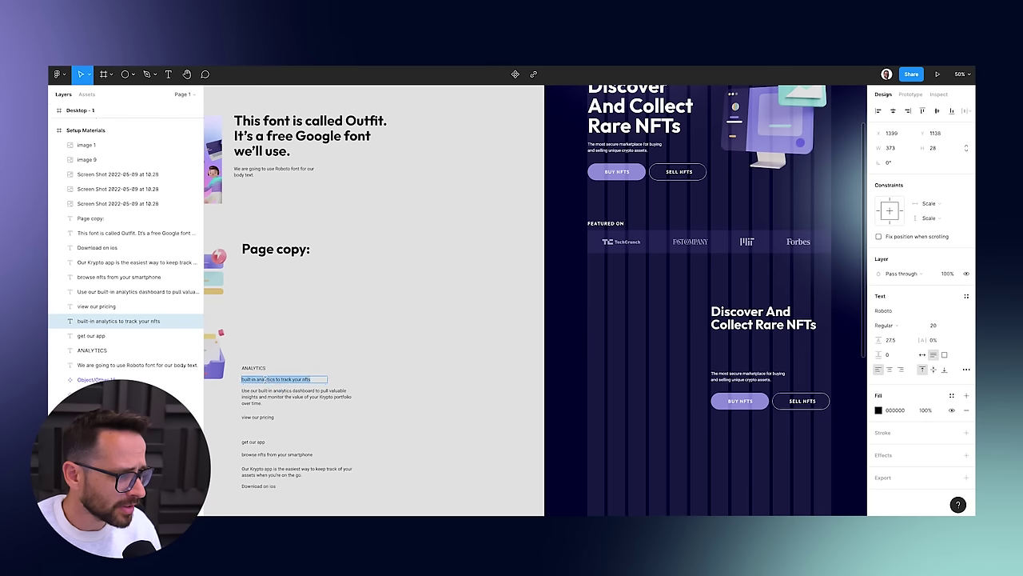
left_click(750, 328)
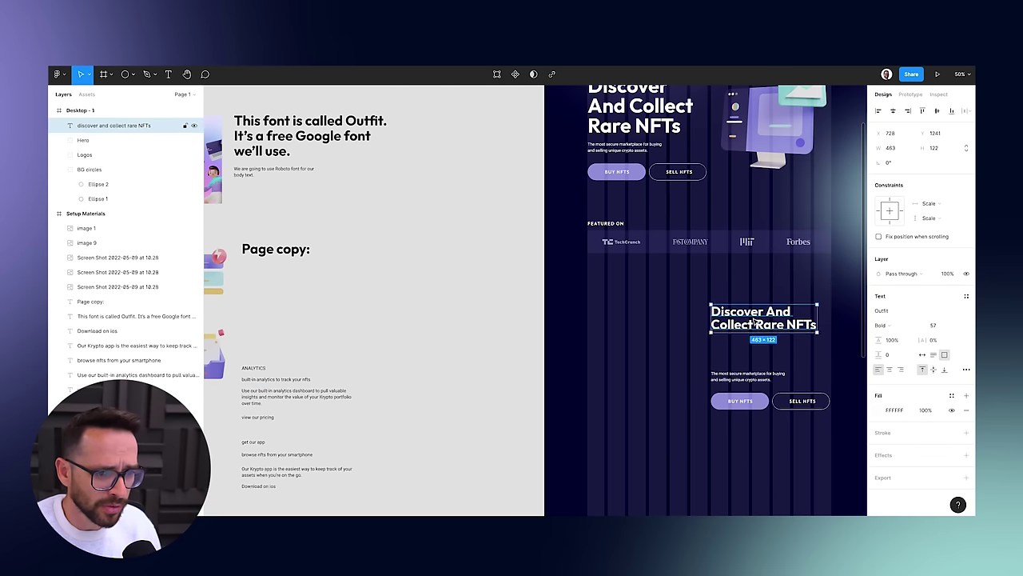
key("super+shift+r")
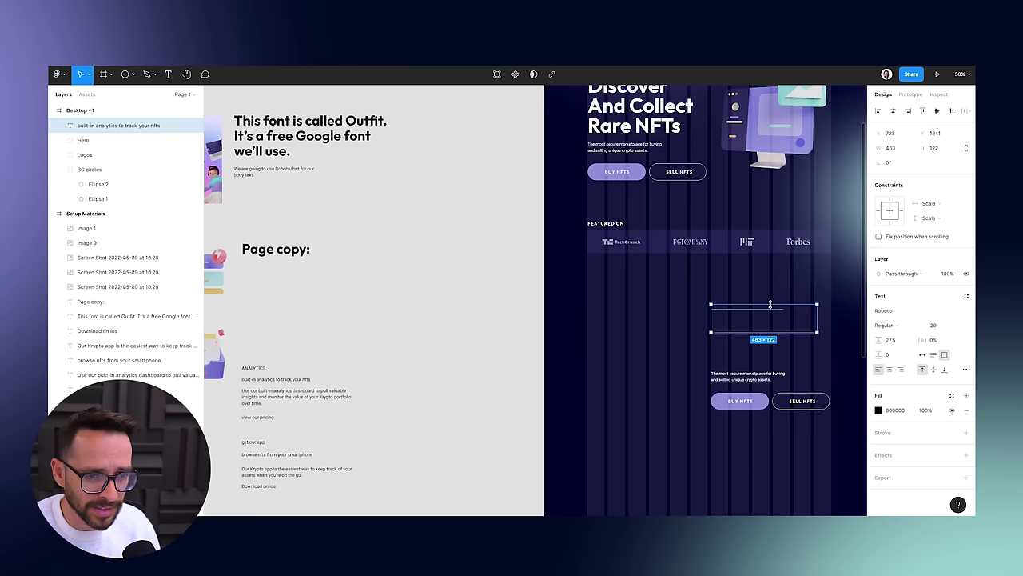
double_click(744, 314)
type("Discover And Collect Rare NFTs")
key("Escape")
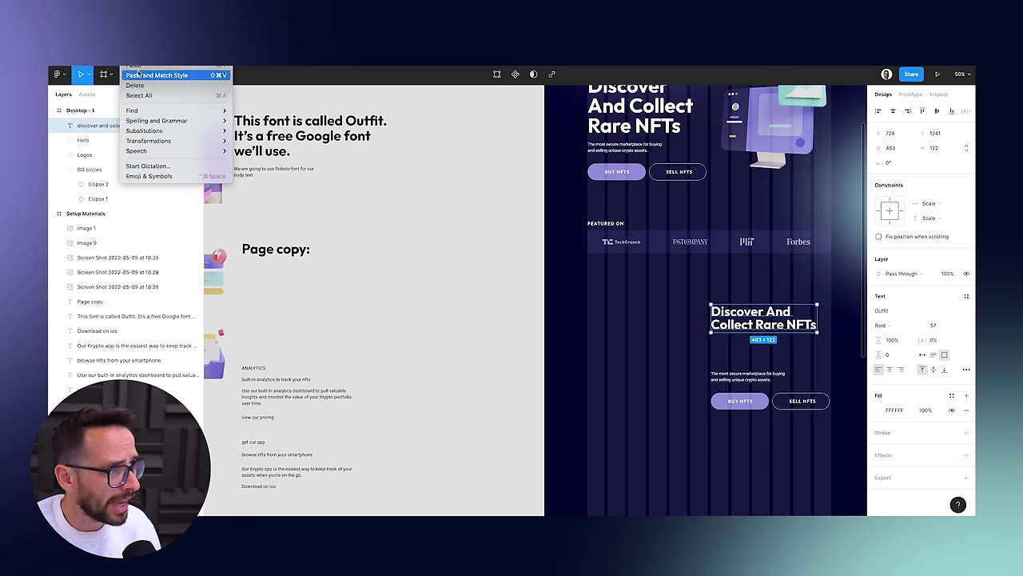
Paste and match style the analytics line into the headline, resizing the box to 518 × 136.
left_click(164, 76)
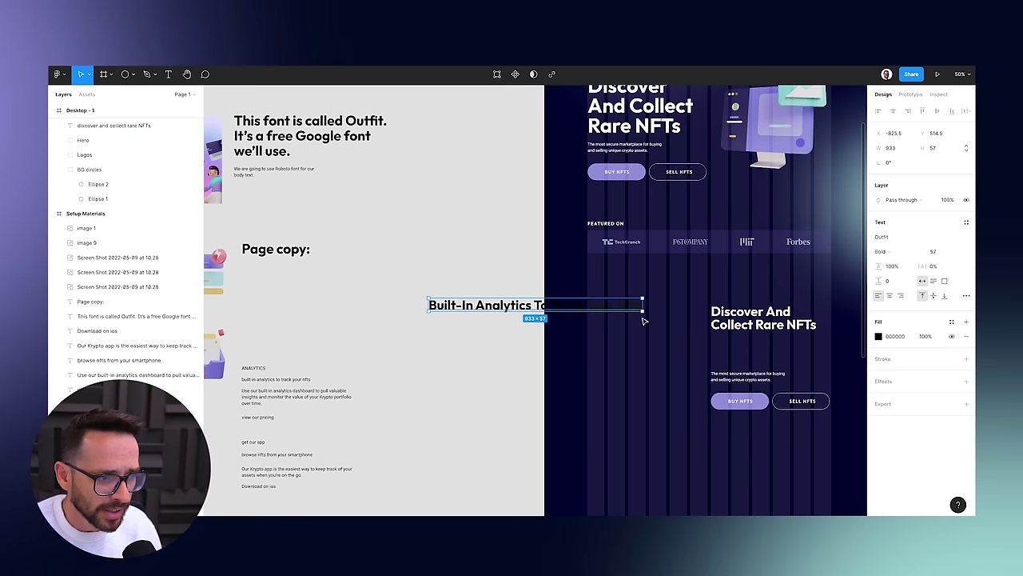
key("ctrl+z")
key("ctrl+z")
key("ctrl+z")
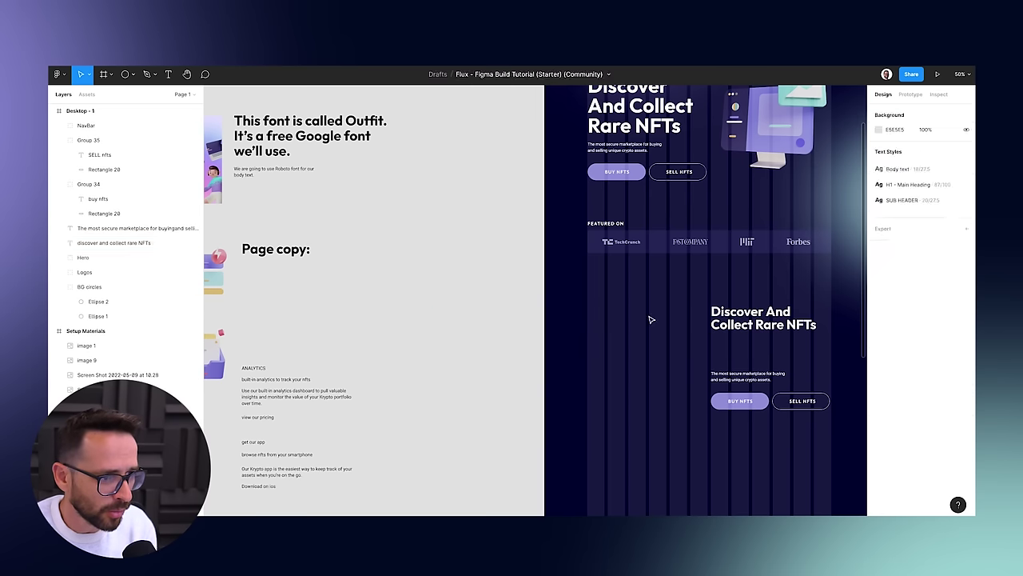
left_click(56, 73)
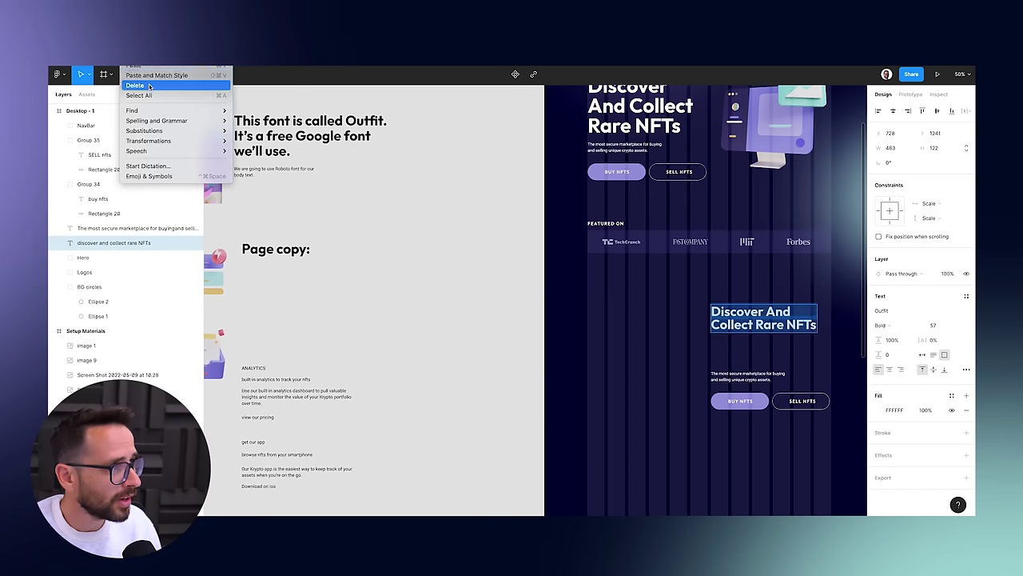
left_click(164, 76)
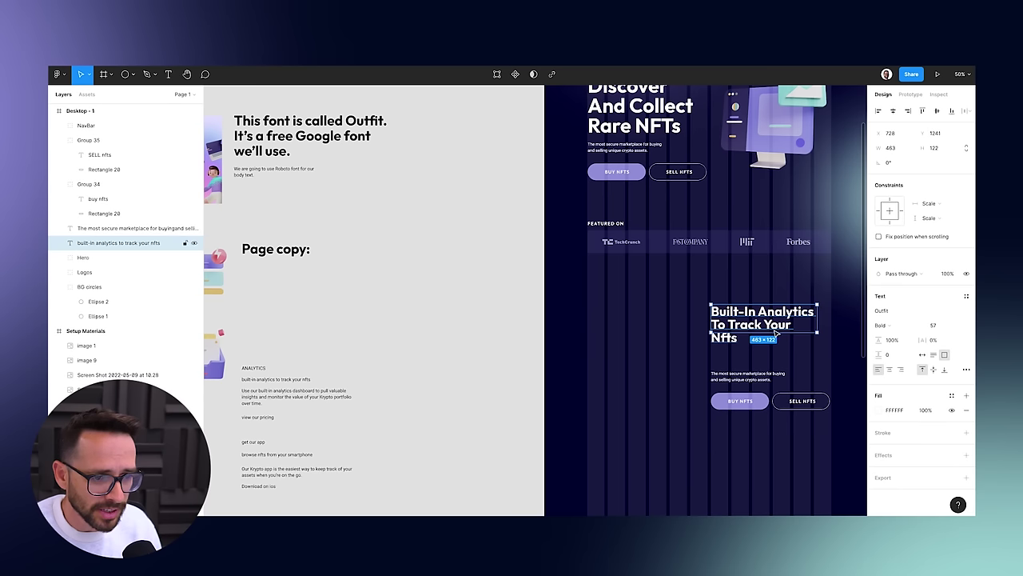
left_click_drag(776, 342, 776, 348)
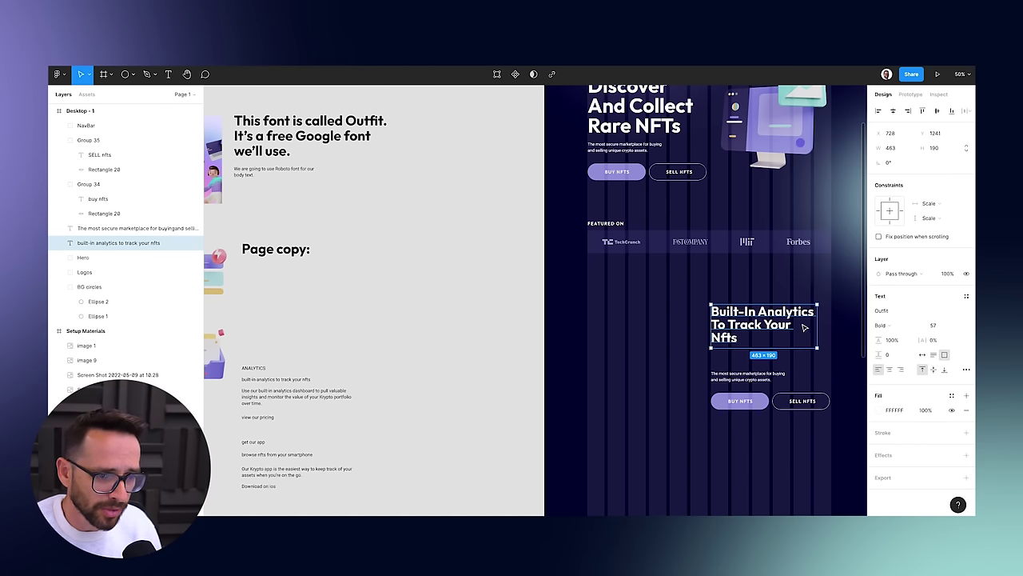
left_click_drag(826, 325, 831, 325)
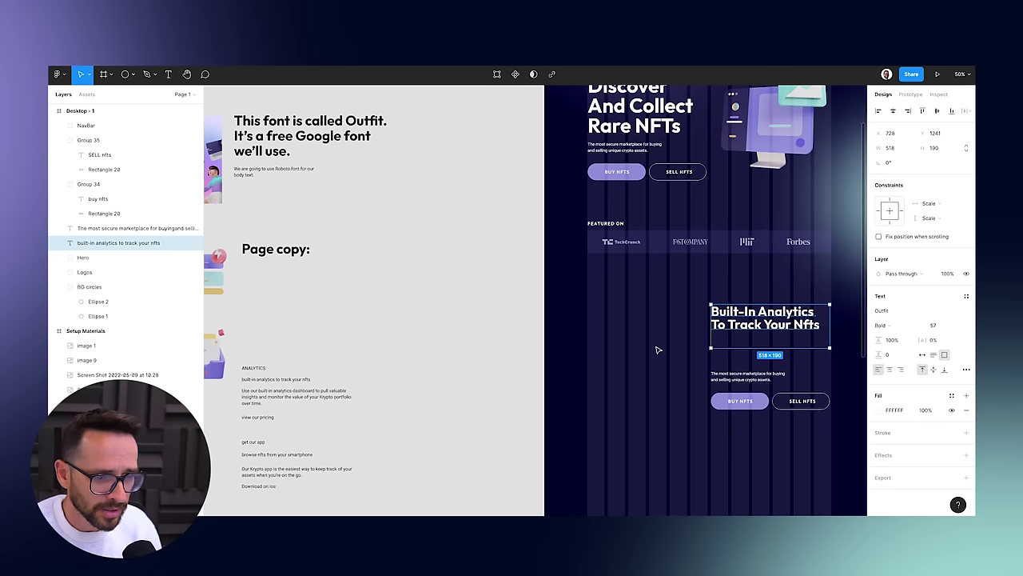
left_click_drag(759, 347, 760, 334)
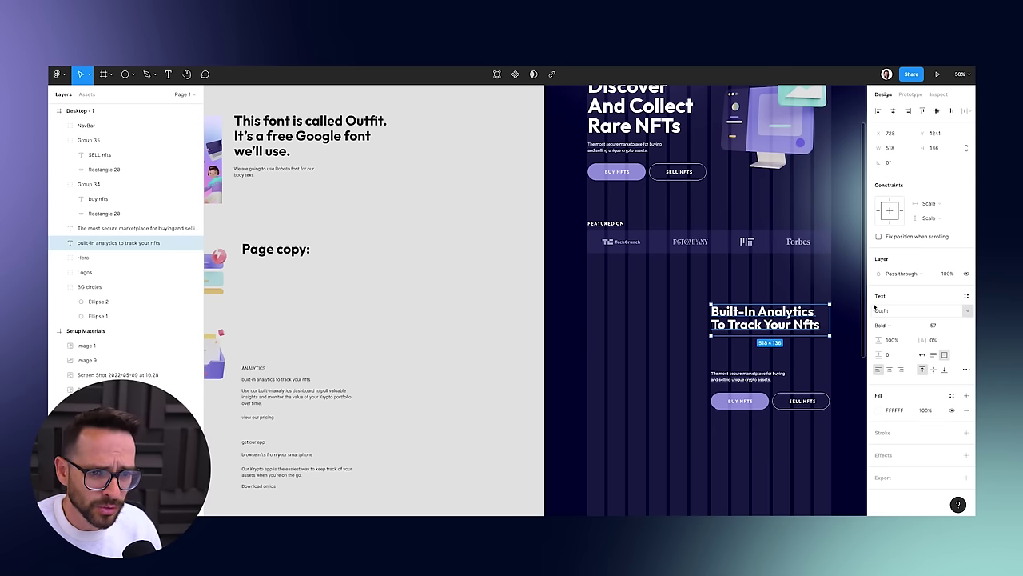
left_click(966, 297)
Create a text style named 'H2' from the Built-In Analytics headline's formatting.
left_click(962, 312)
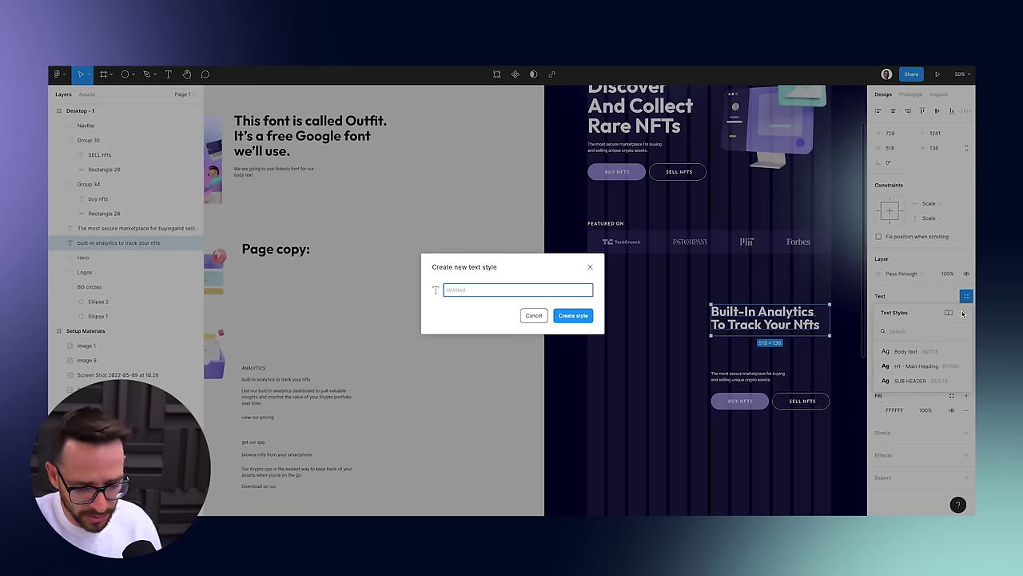
type("H2")
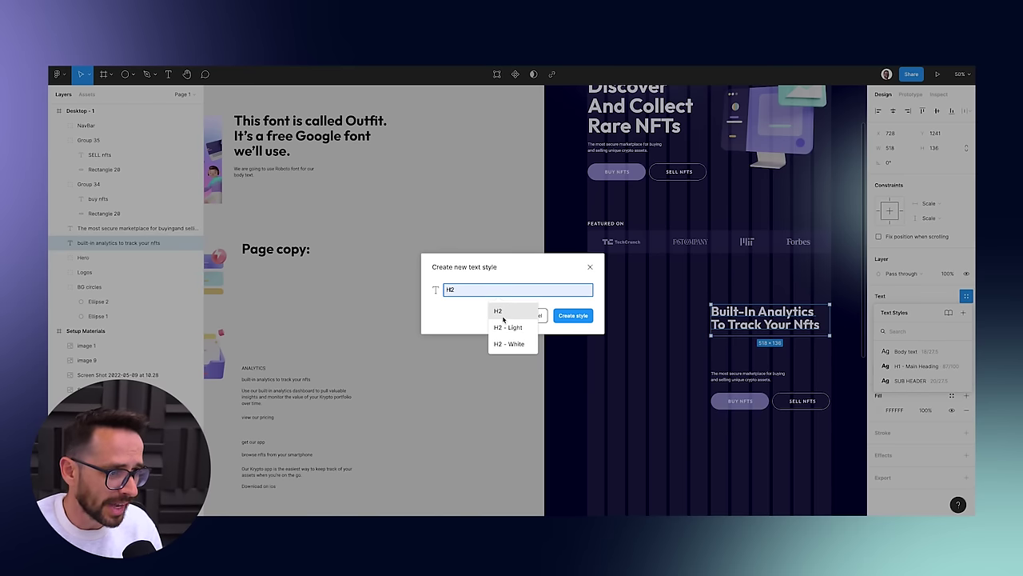
left_click(504, 312)
left_click(563, 316)
scroll(623, 282, "right", 2)
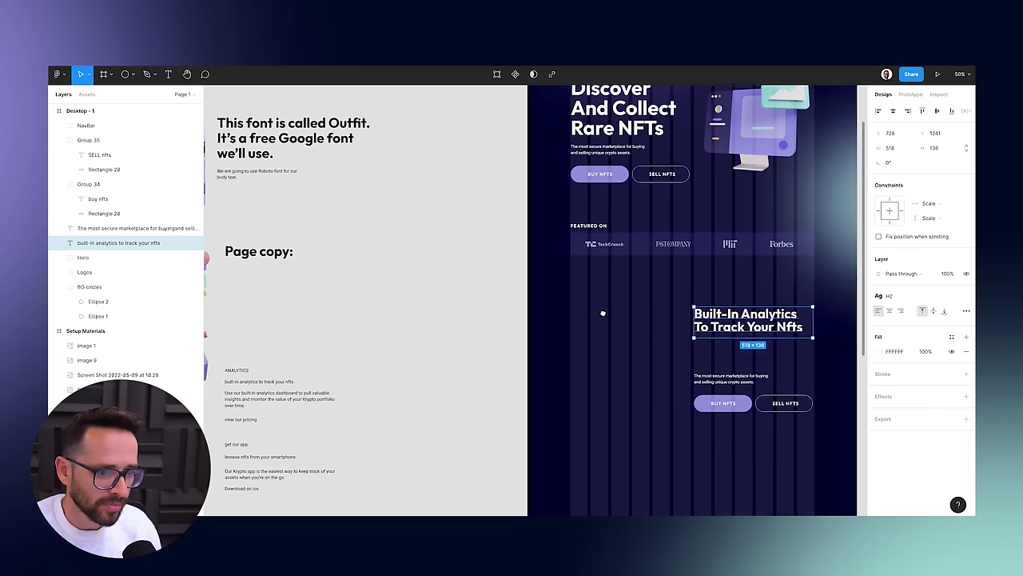
scroll(623, 282, "left", 3)
scroll(623, 282, "down", 2)
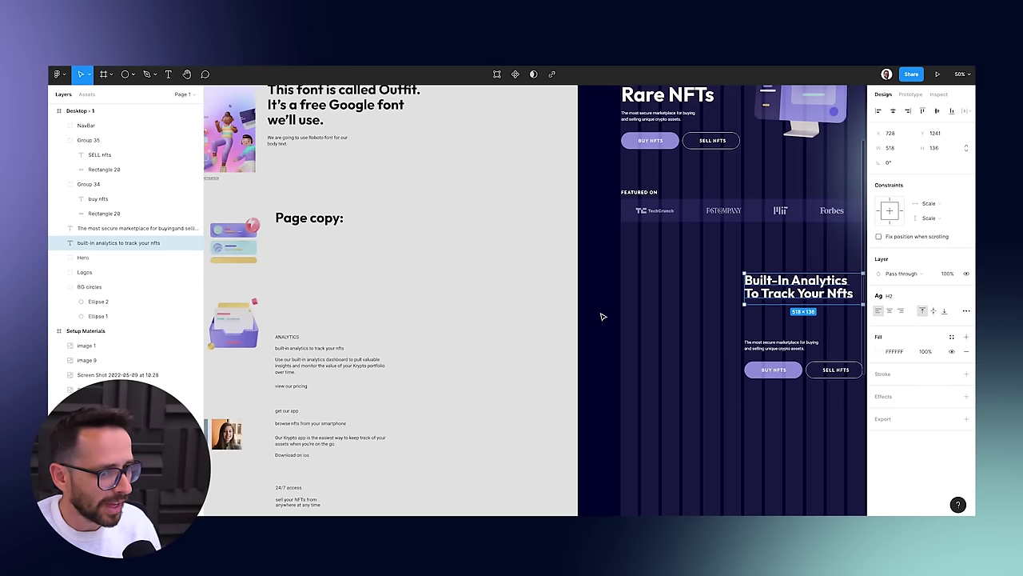
Replace the small paragraph with the copied 'Use our built-in analytics dashboard…' paragraph.
double_click(286, 360)
key("ctrl+c")
left_click(787, 348)
key("ctrl+shift+r")
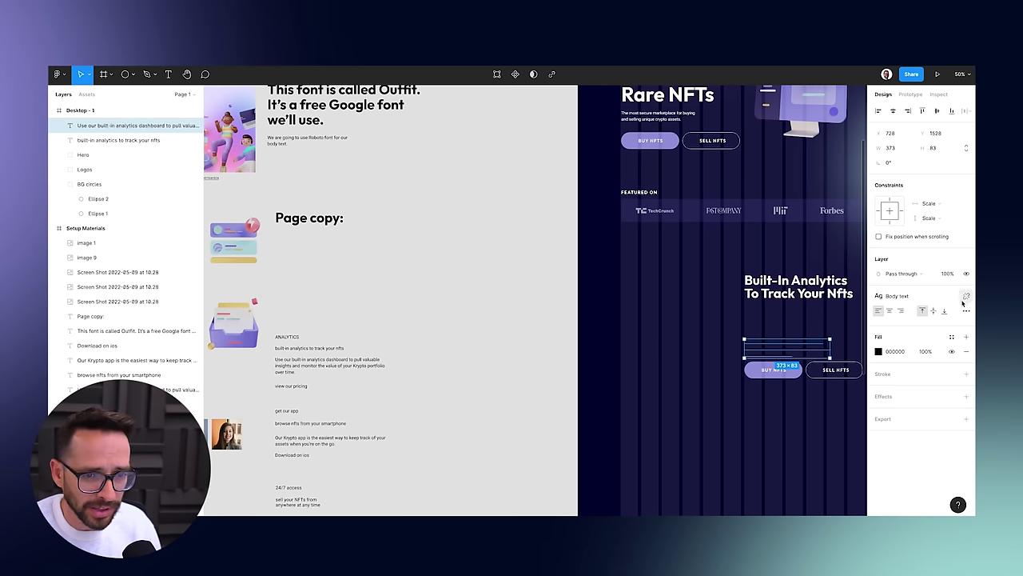
Make the paragraph white (FFFFFF) and move it up just under the heading.
left_click(908, 298)
key("Escape")
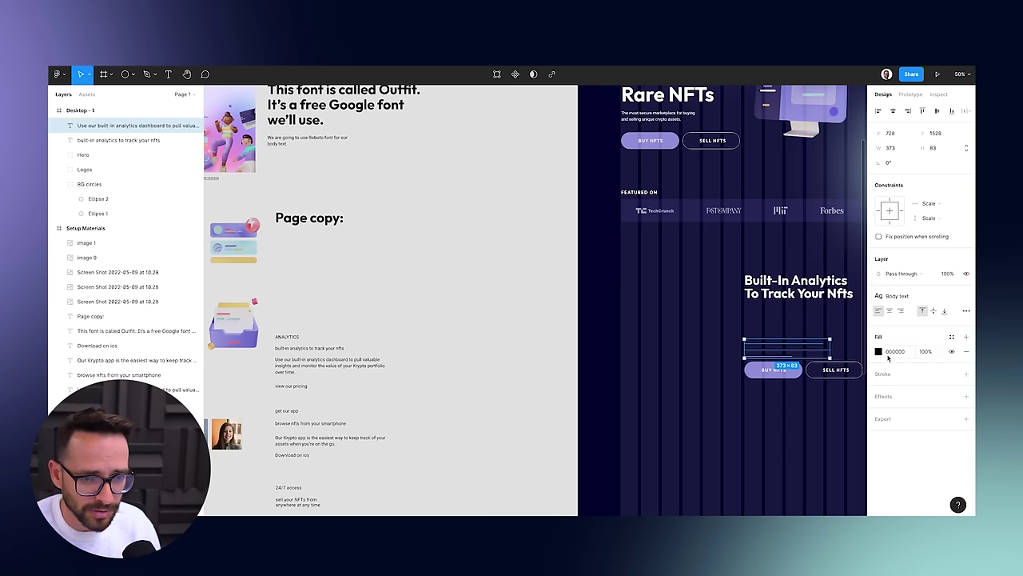
left_click(878, 351)
type("ffffff")
key("Return")
left_click(672, 312)
left_click_drag(758, 346, 758, 315)
left_click_drag(760, 318, 759, 323)
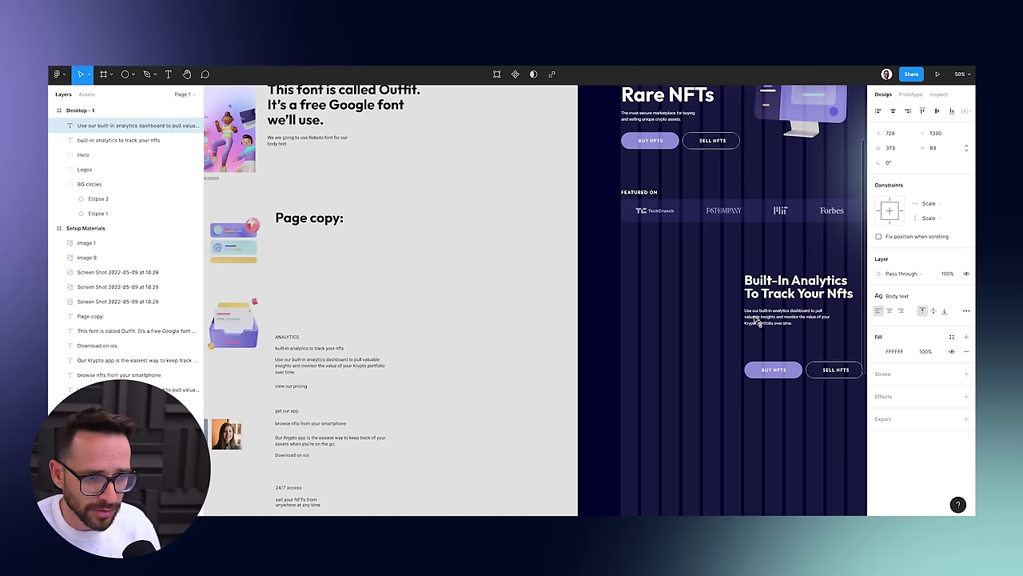
Find the 'view our pricing' line in the page copy, then clear the selection.
scroll(439, 308, "left", 2)
left_click(306, 386)
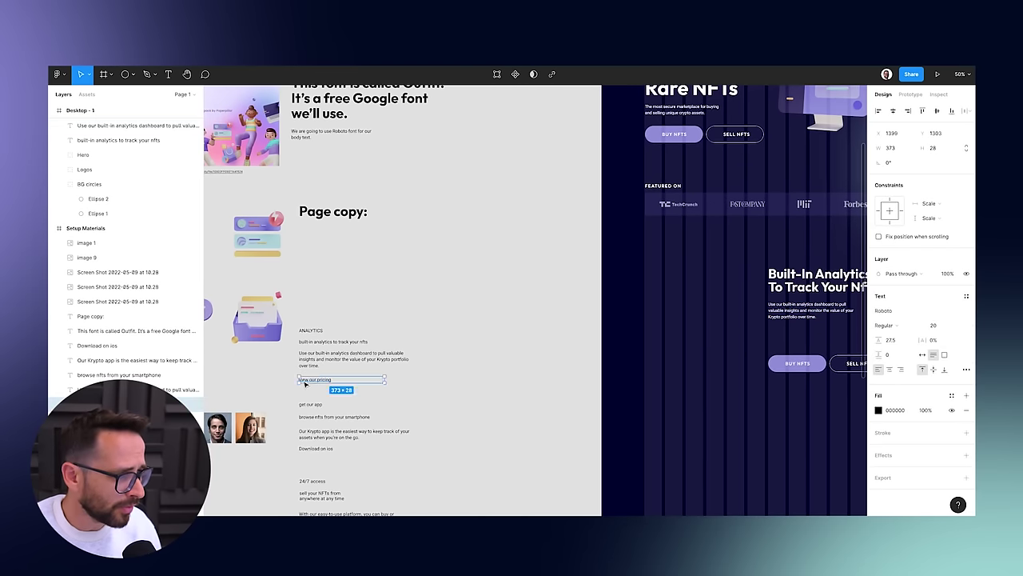
scroll(665, 334, "right", 5)
scroll(665, 334, "down", 1)
key("Escape")
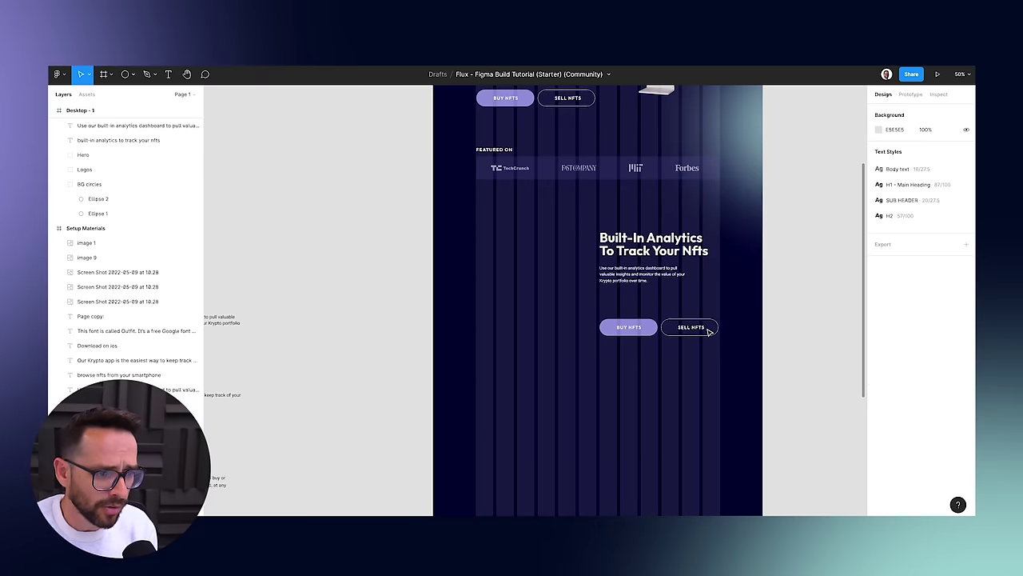
left_click(690, 327)
key("Delete")
left_click(643, 325)
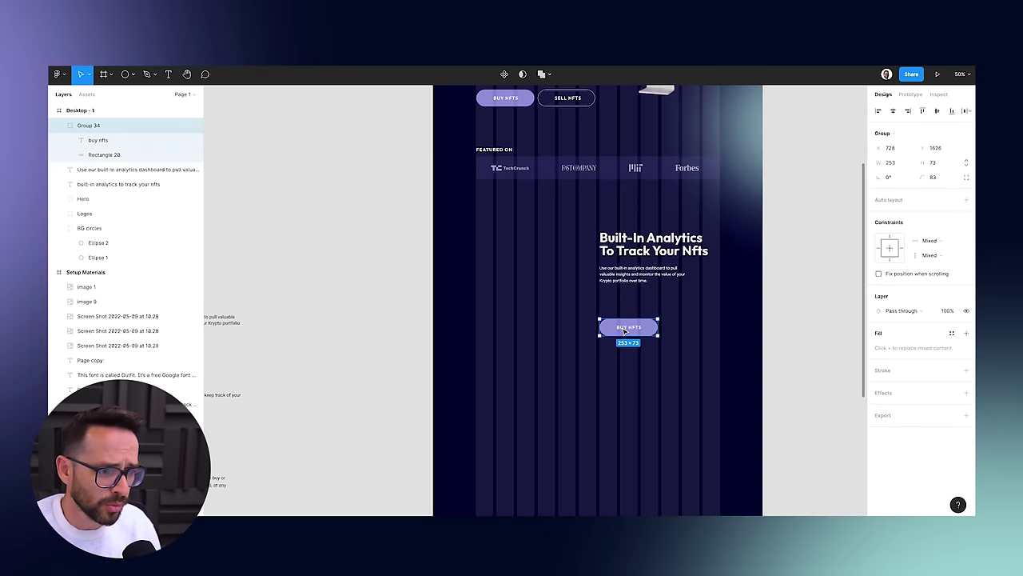
left_click_drag(629, 331, 629, 310)
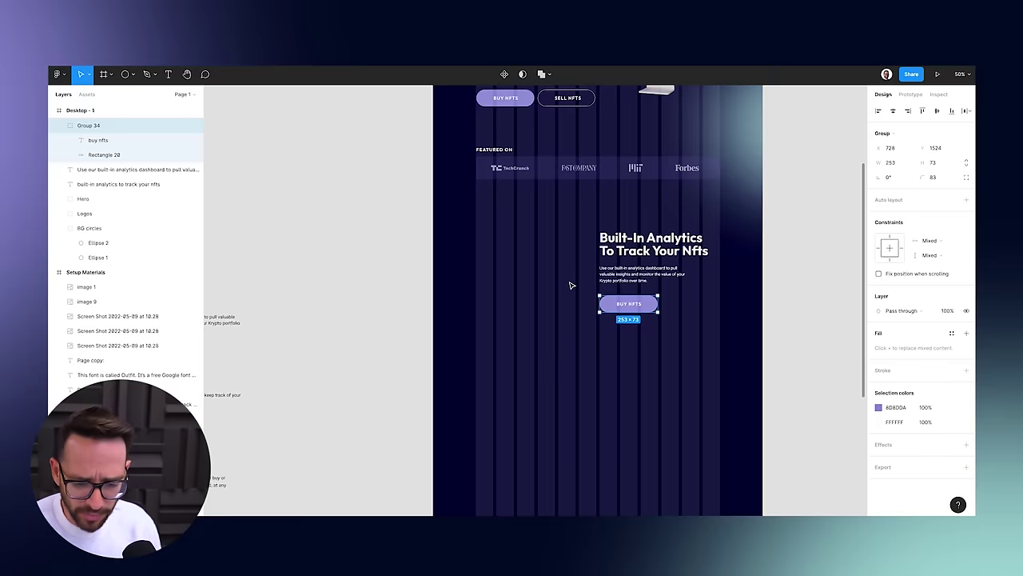
key("shift+0")
double_click(747, 306)
key("Return")
type("view our pricing")
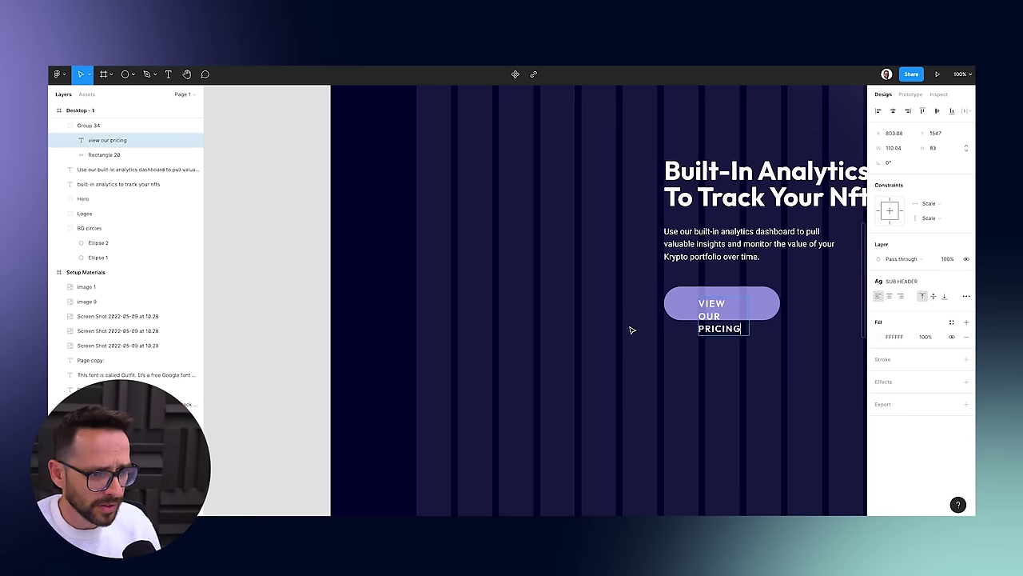
key("Escape")
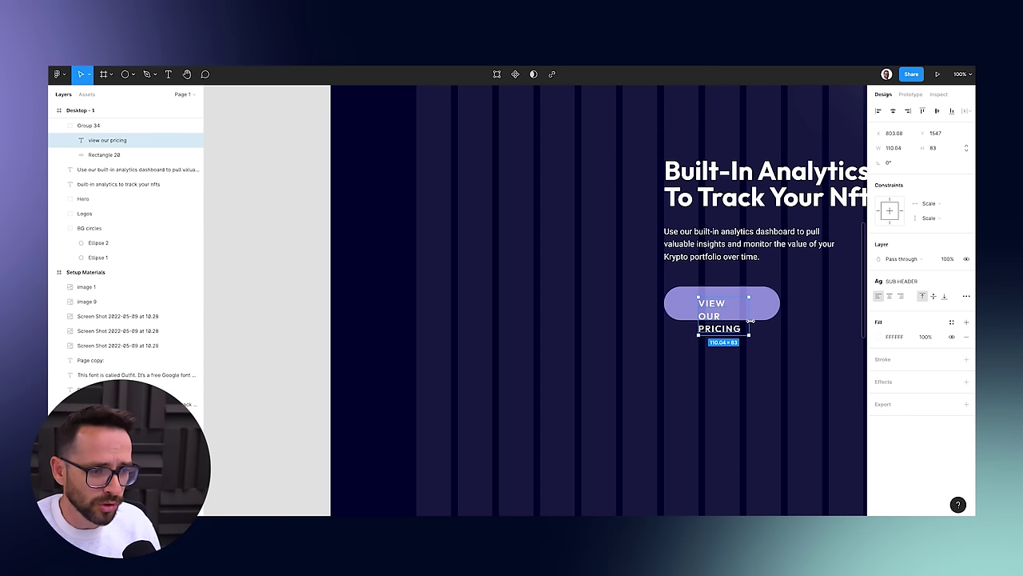
left_click_drag(749, 308, 811, 304)
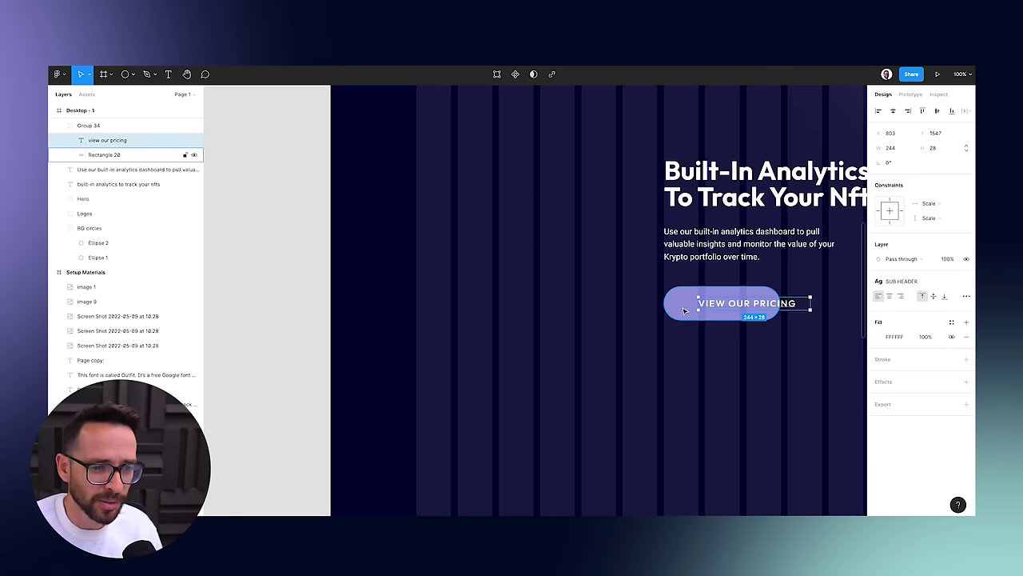
key("ctrl+z")
key("ctrl+z")
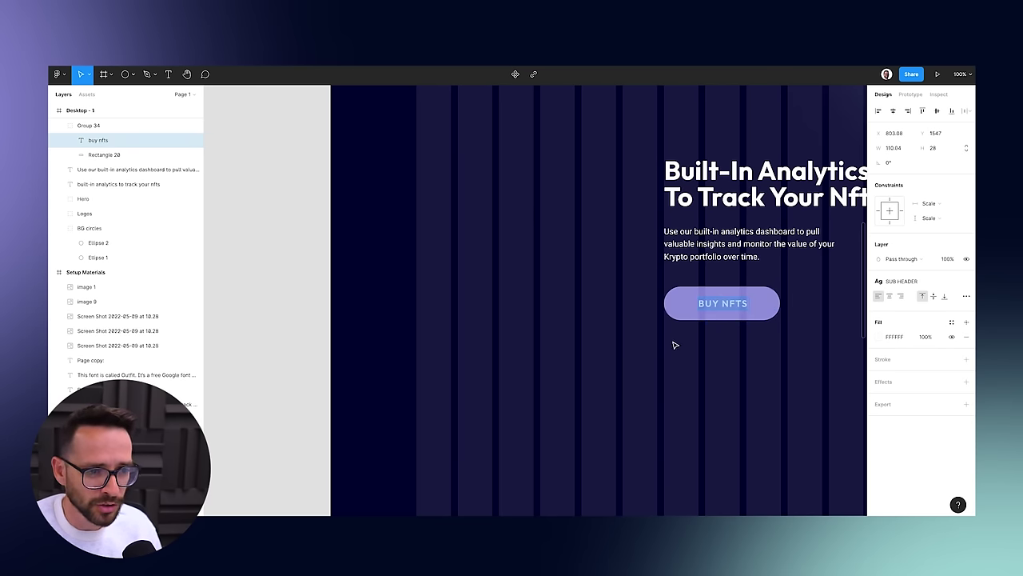
key("Escape")
left_click(696, 383)
left_click(704, 304)
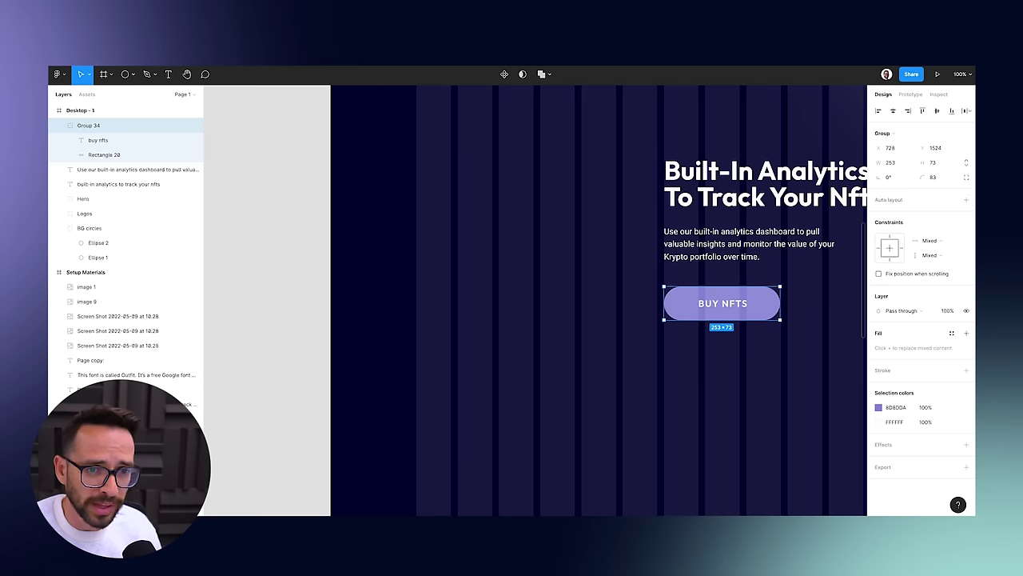
Make Group 34 an auto-layout frame and start editing its BUY NFTS label.
left_click(965, 202)
left_click(719, 303)
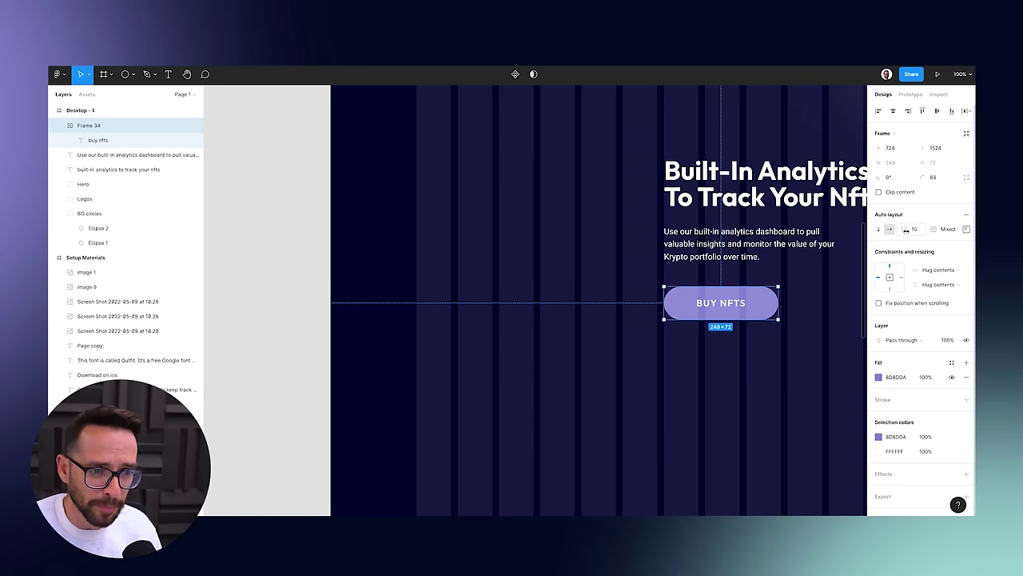
double_click(714, 303)
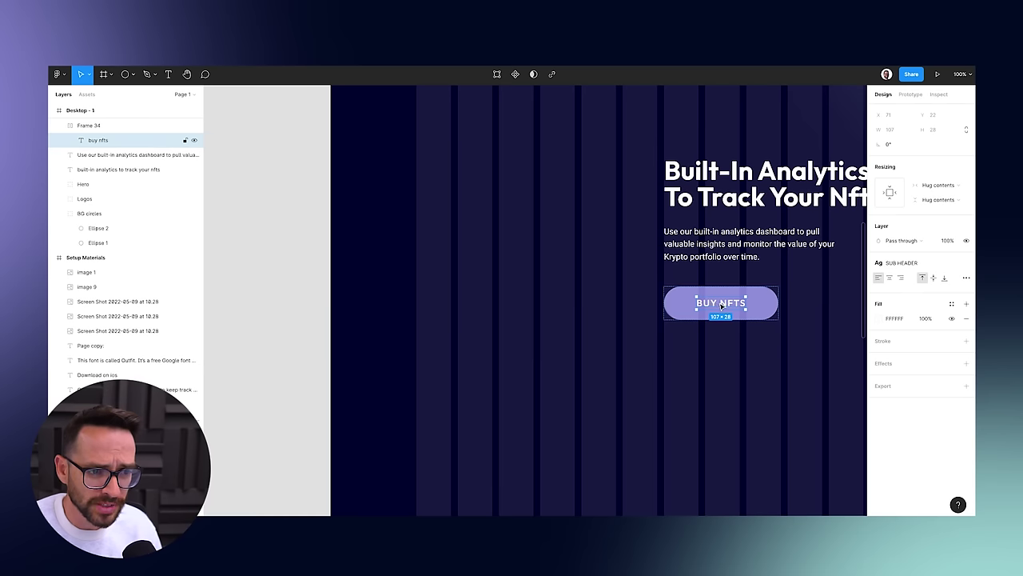
double_click(725, 299)
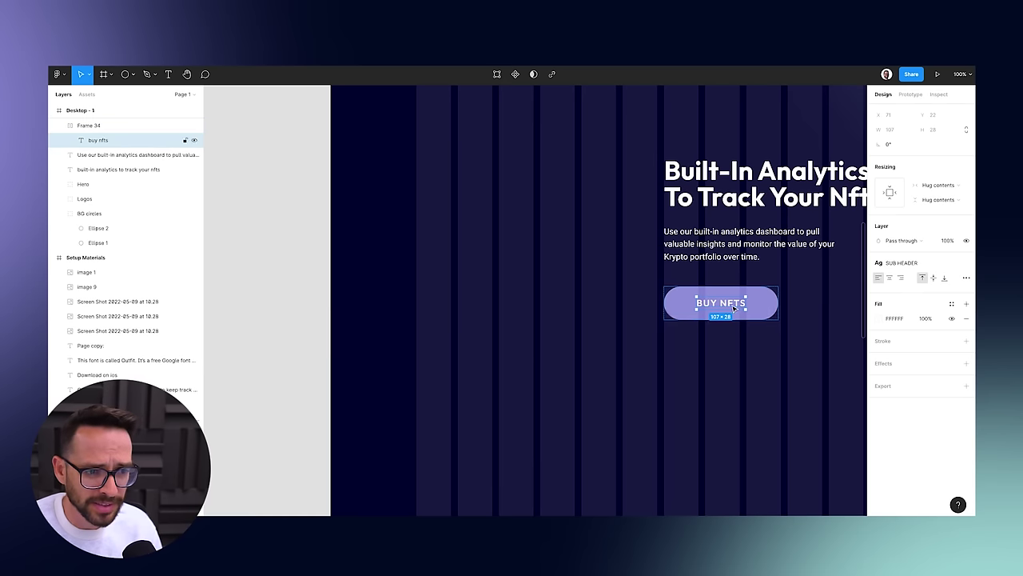
left_click(696, 303)
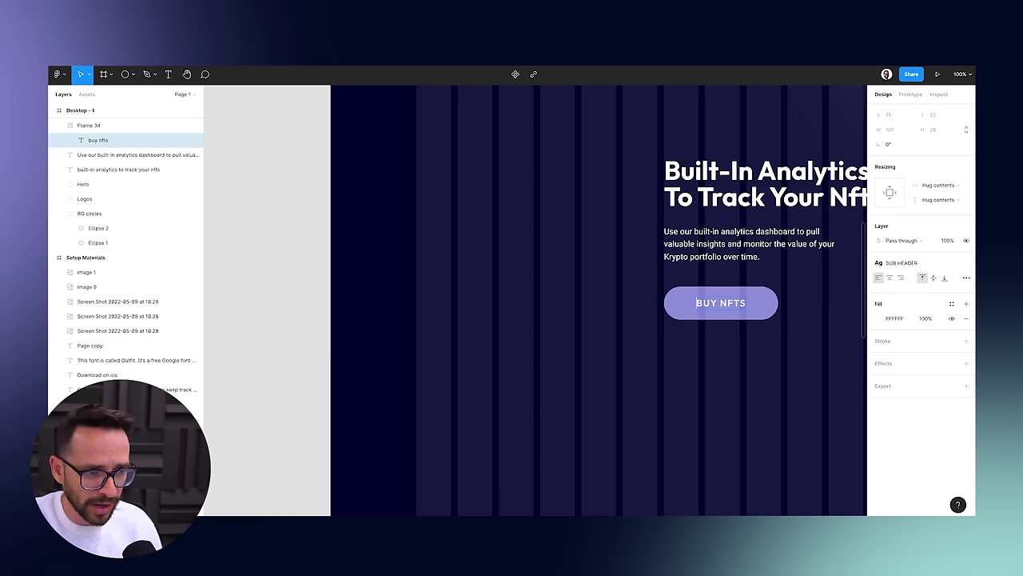
type("lert")
key("BackSpace")
key("BackSpace")
type("ts bydfjh")
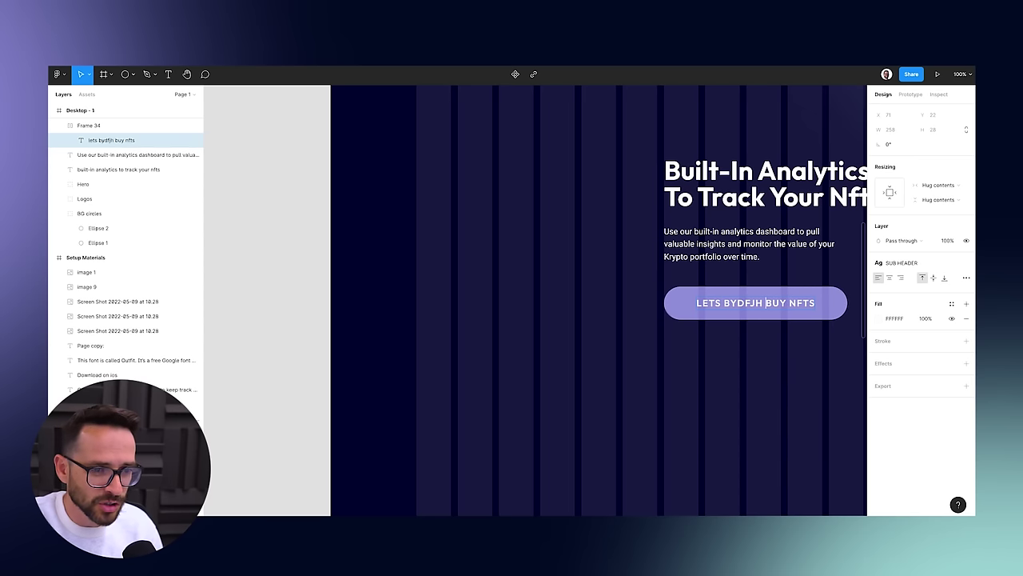
Change the button label to VIEW OUR PRICING.
key("ctrl+a")
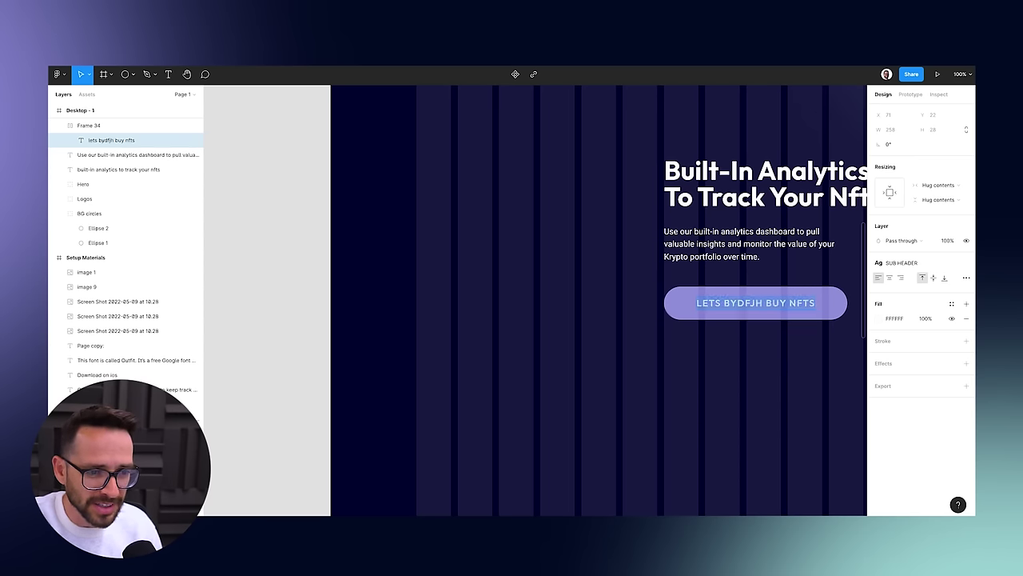
type("dffdfdf")
key("ctrl+a")
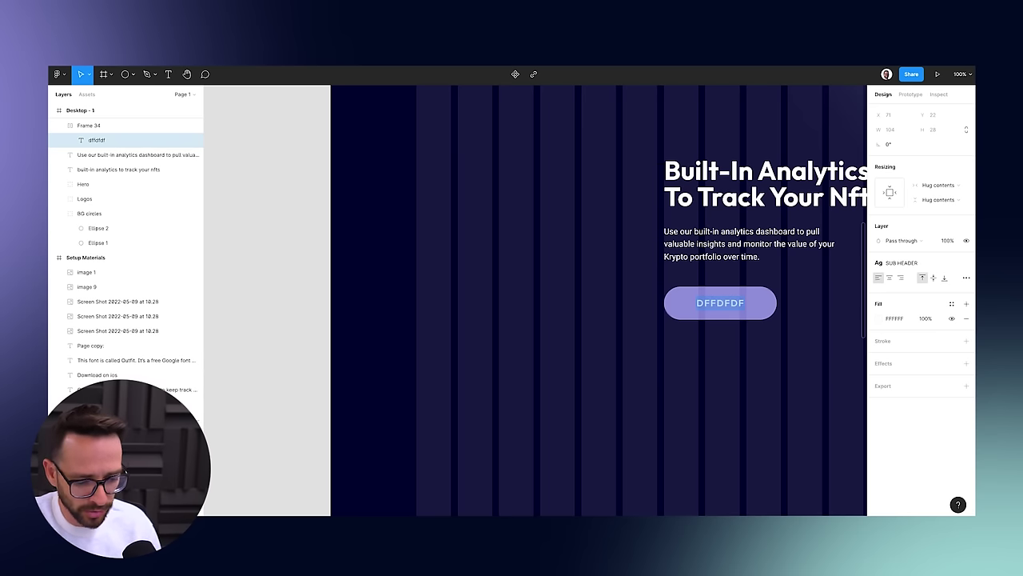
type("view our pricing")
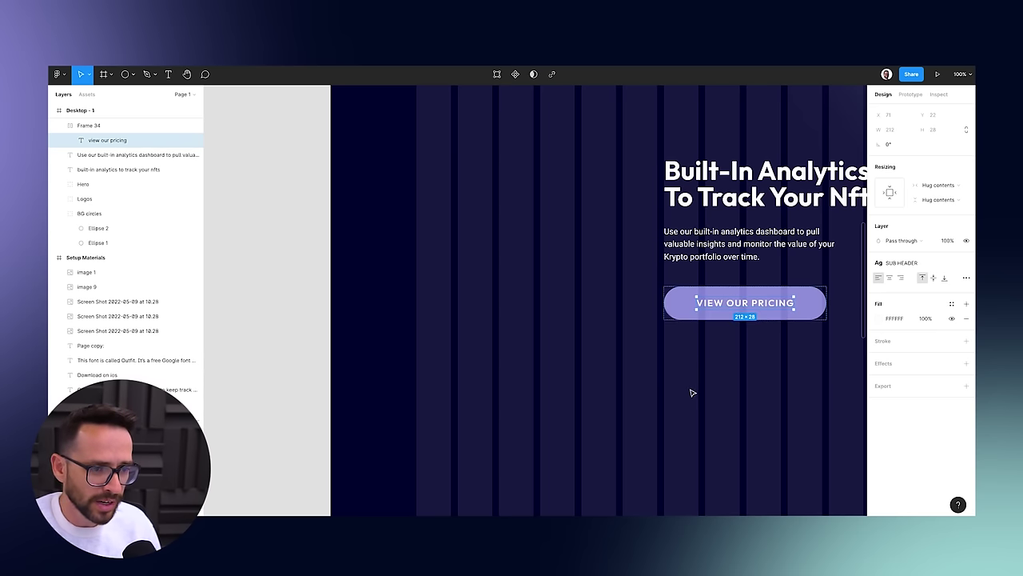
left_click(692, 391)
Move the VIEW OUR PRICING button slightly up, closer to the body text.
key("minus")
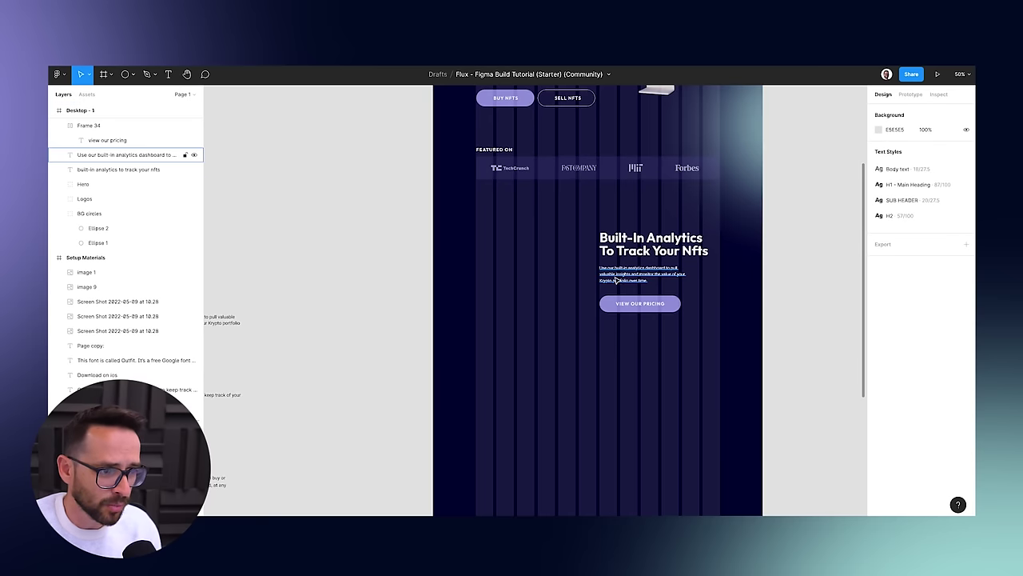
left_click(614, 280)
left_click(640, 303)
left_click_drag(639, 303, 640, 294)
left_click_drag(500, 226, 512, 260)
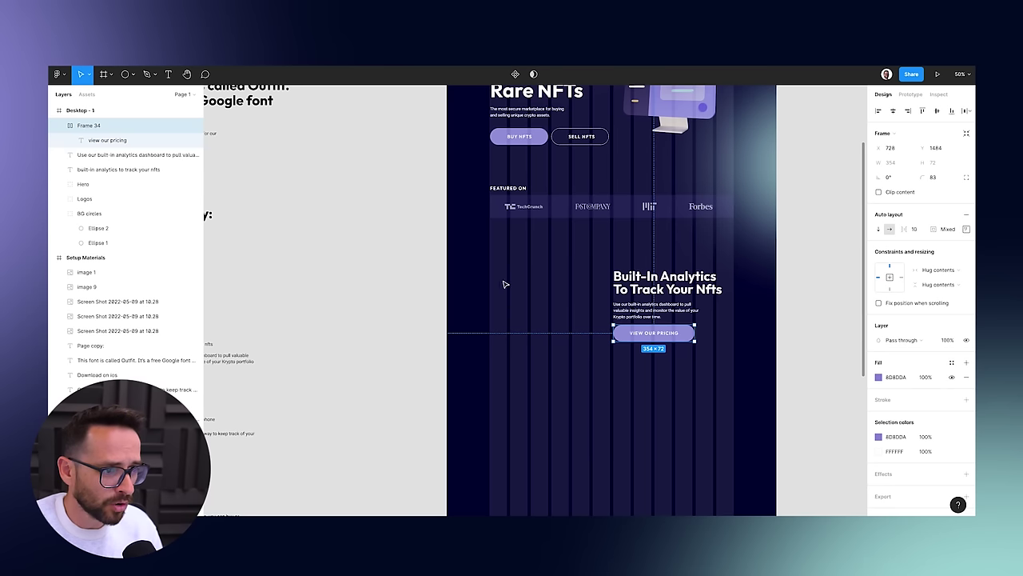
Duplicate the body text above the heading and paste ANALYTICS into the copy.
left_click(503, 193)
left_click(624, 287)
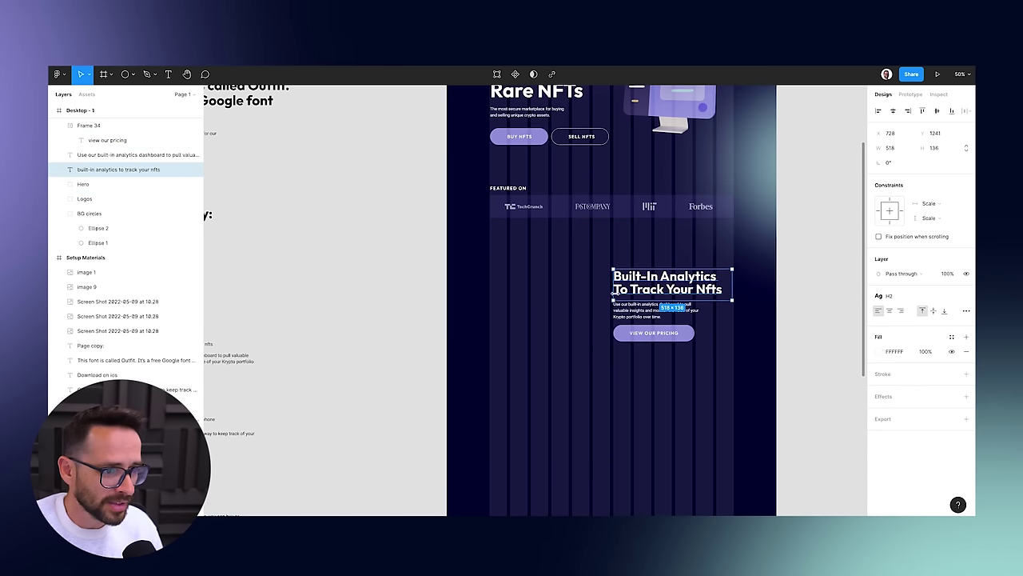
left_click_drag(629, 314, 629, 250)
scroll(391, 329, "left", 3)
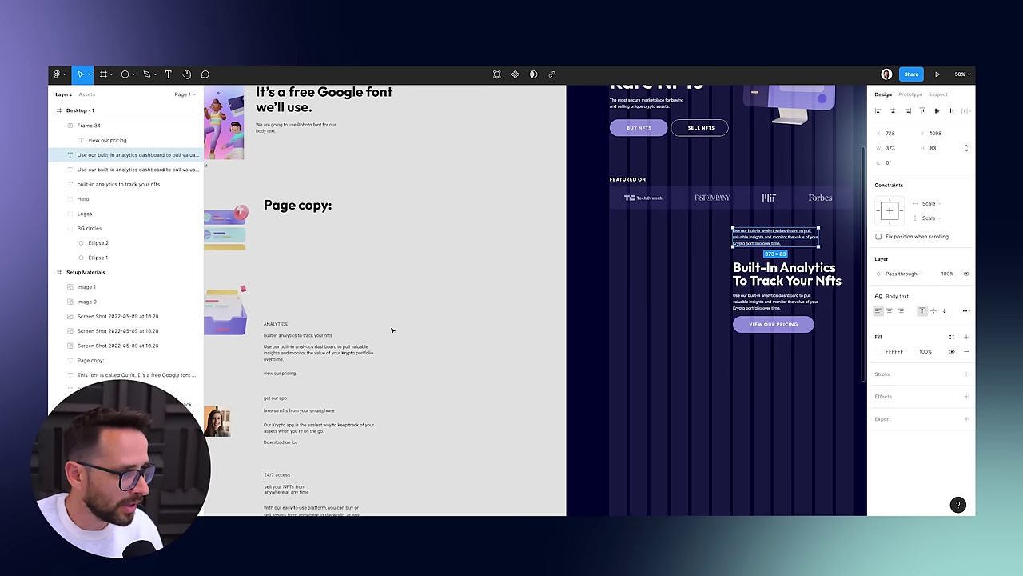
double_click(283, 325)
key("ctrl+c")
left_click(732, 246)
key("ctrl+v")
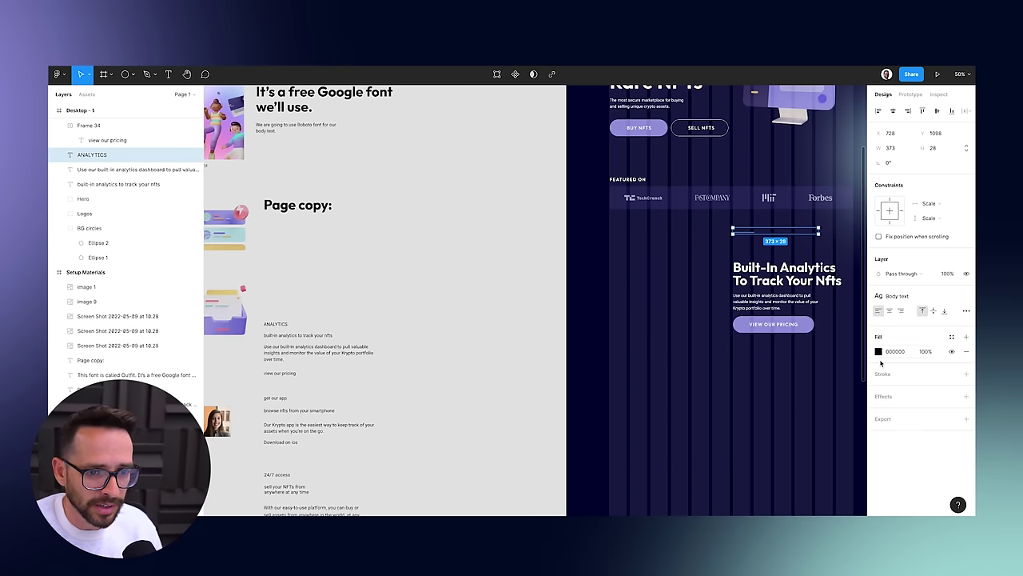
Colour the ANALYTICS label teal ABD9D9, apply SUB HEADER style, and set it above the heading.
left_click(878, 352)
left_click(827, 479)
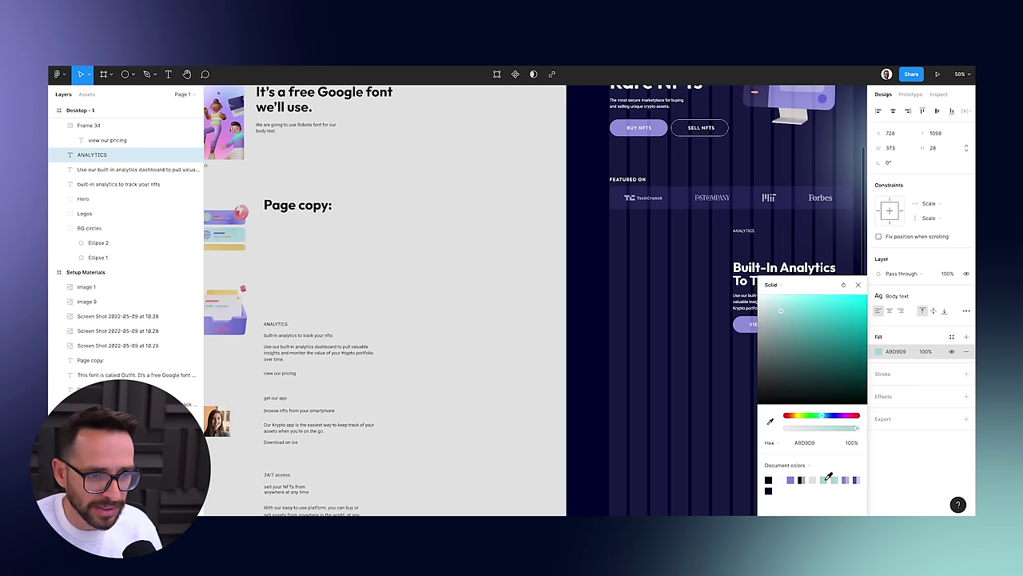
left_click(858, 285)
left_click(905, 297)
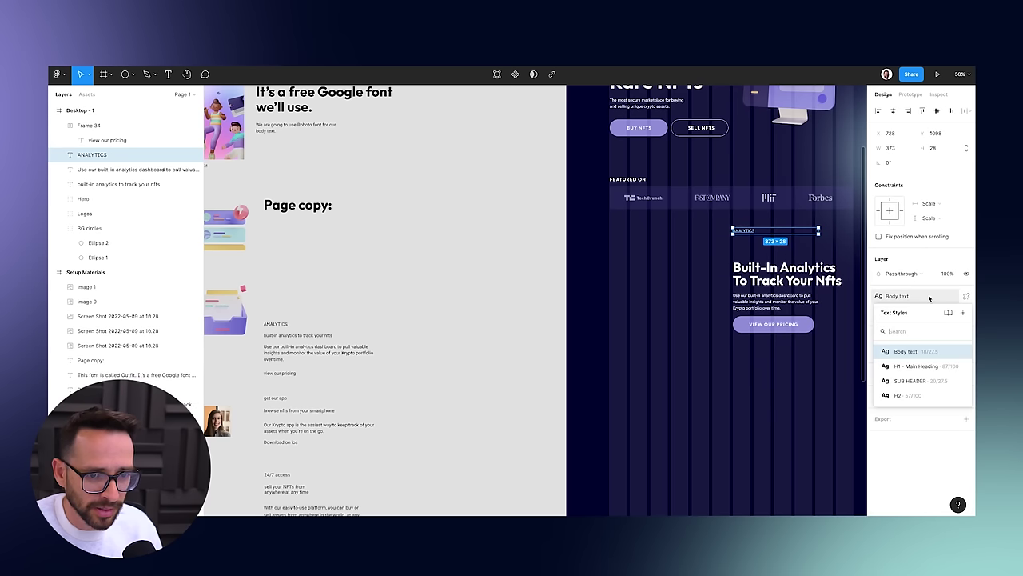
left_click(905, 381)
left_click_drag(751, 232, 755, 258)
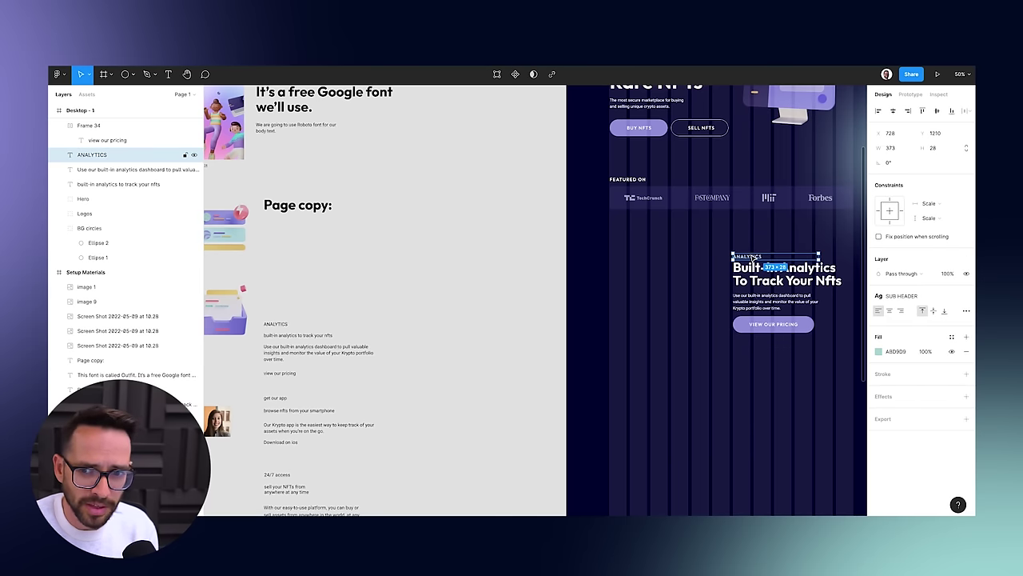
left_click(514, 261)
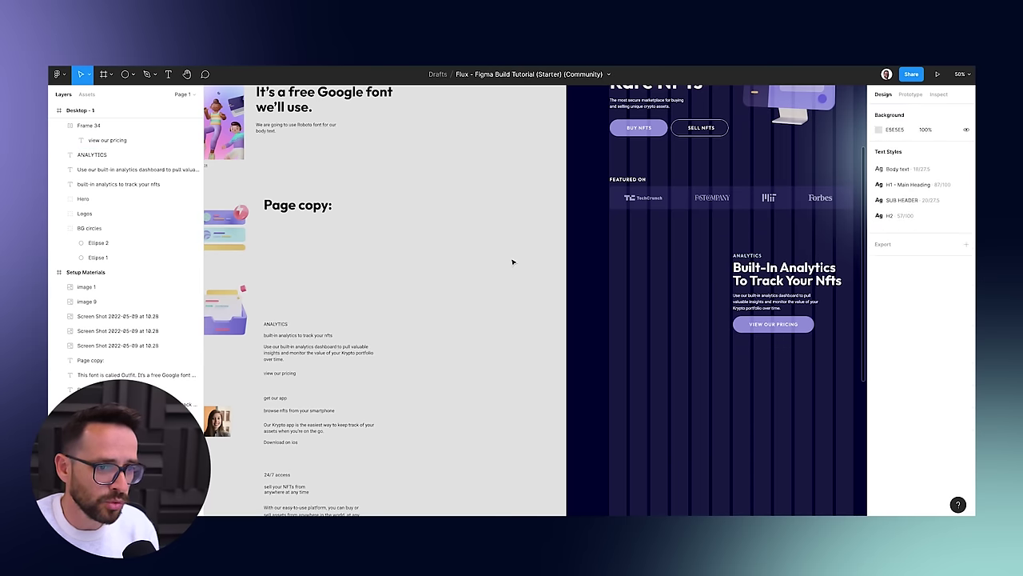
Place the stacked-cards illustration left of the Built-In Analytics text, enlarged to 485×485.
left_click_drag(445, 257, 672, 238)
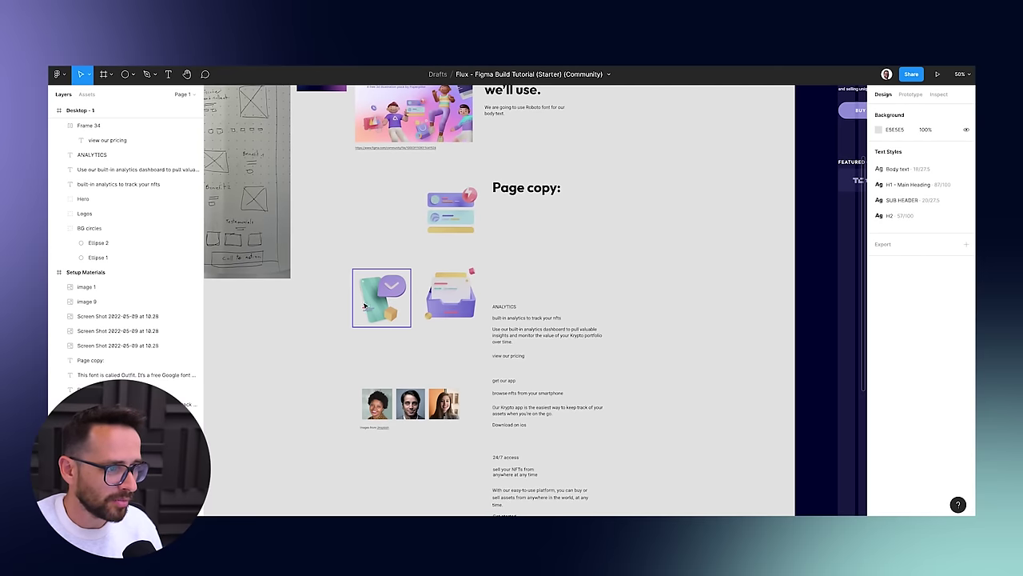
left_click_drag(451, 212, 651, 269)
scroll(716, 265, "right", 5)
left_click_drag(381, 267, 631, 251)
left_click_drag(615, 287, 587, 325)
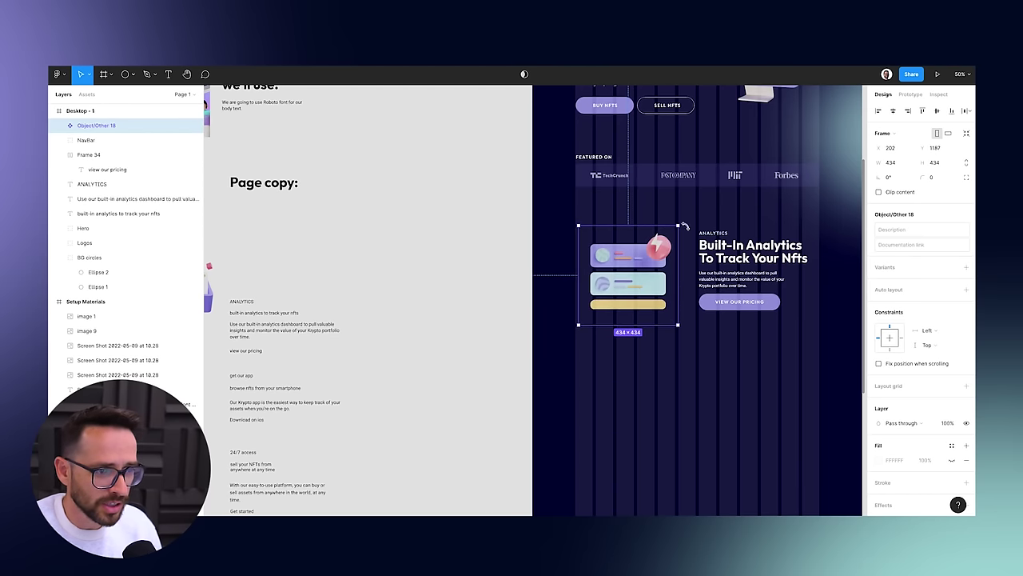
left_click_drag(677, 225, 690, 218)
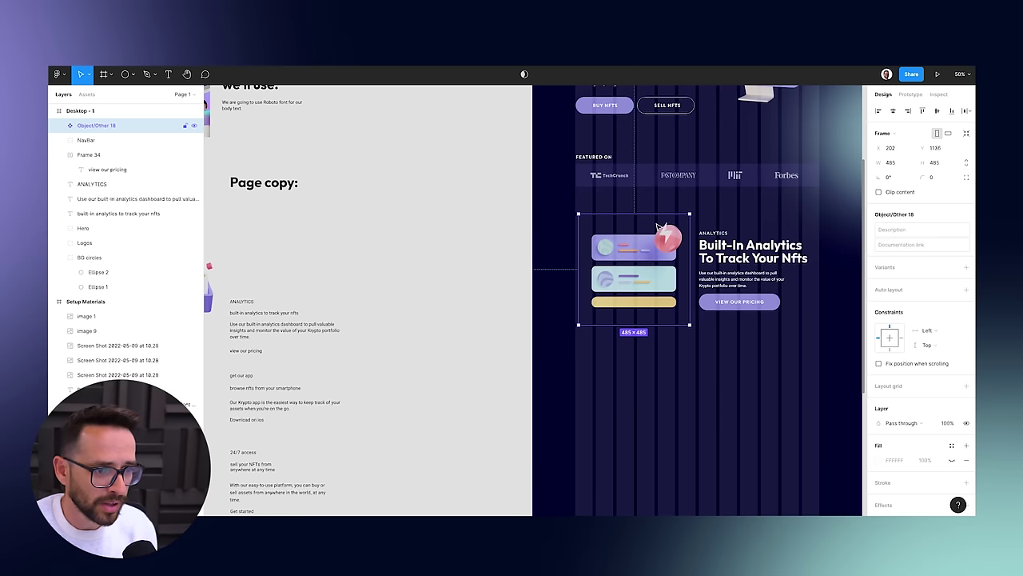
key("shift+Right")
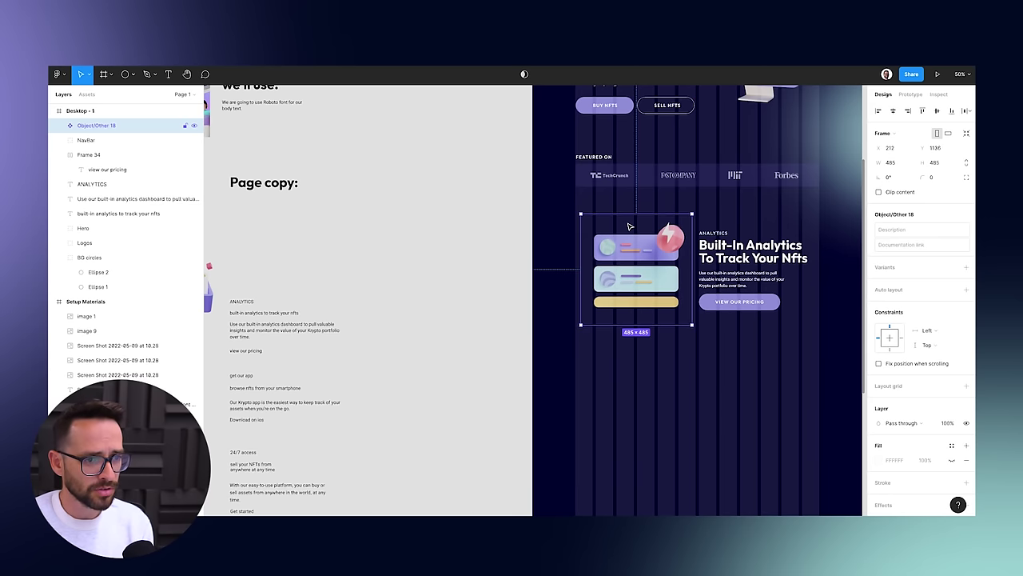
left_click(477, 248)
scroll(491, 264, "right", 2)
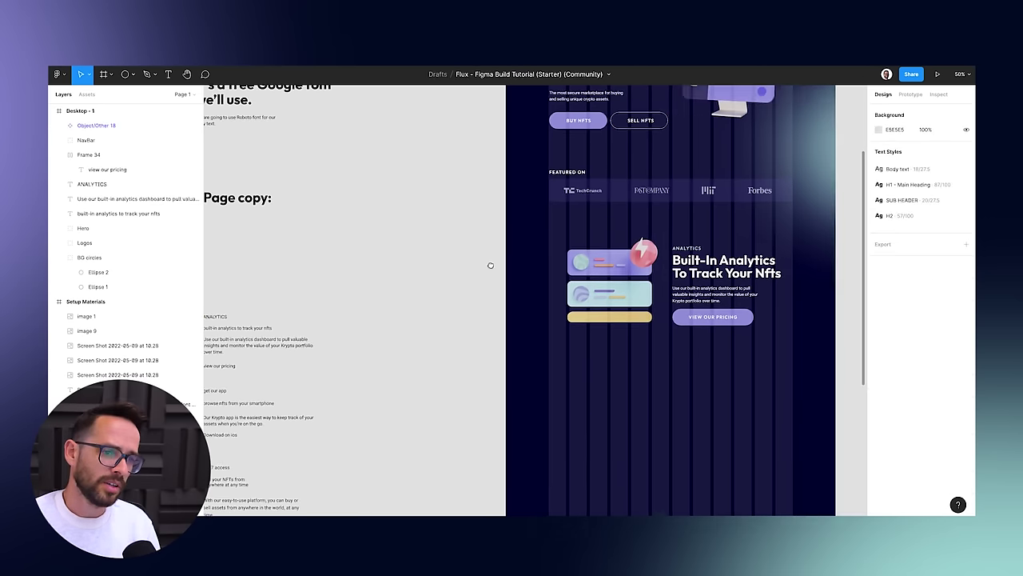
scroll(491, 265, "right", 1)
Group the whole analytics section and name the group 'Analytics'.
left_click_drag(520, 235, 844, 356)
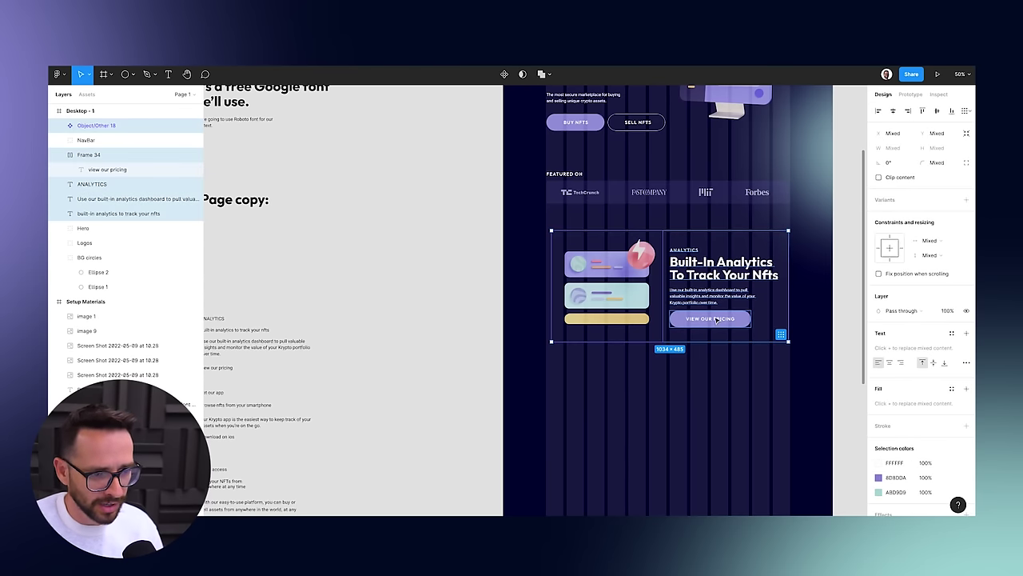
key("super+g")
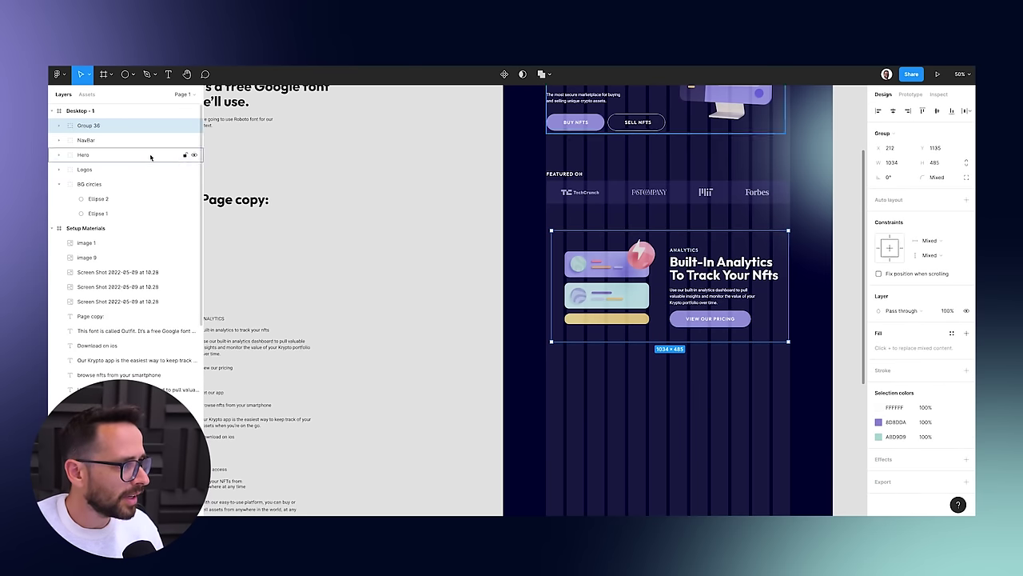
double_click(88, 126)
type("A")
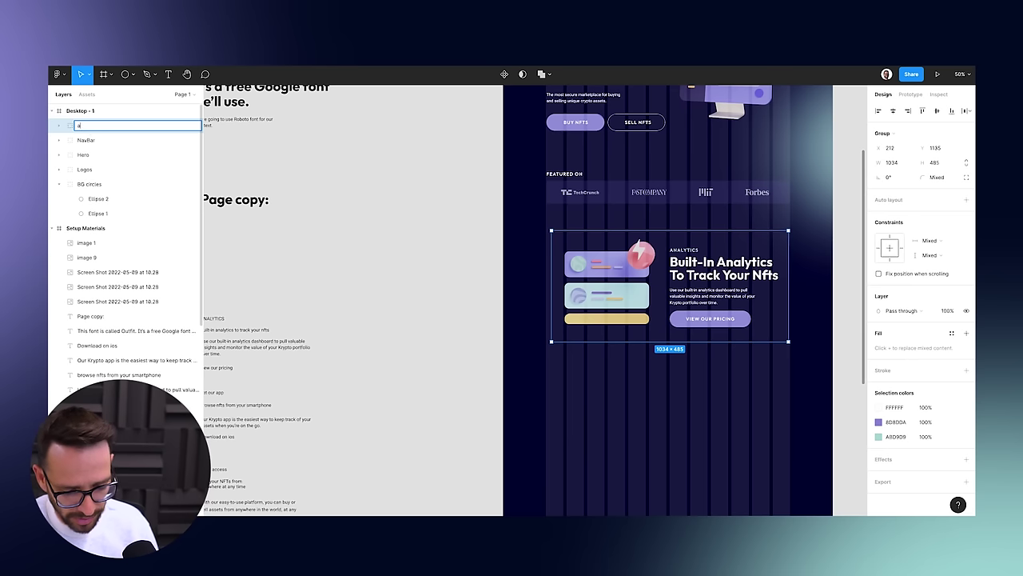
type("nalytics")
key("Return")
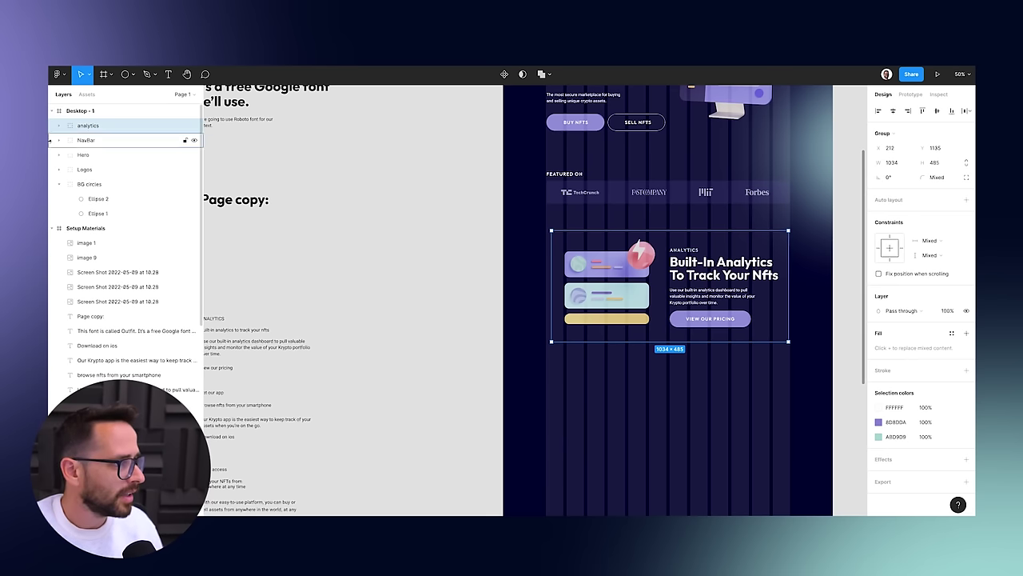
Alt-drag a duplicate of the analytics section below it and select its illustration.
left_click(401, 264)
key("minus")
left_click_drag(577, 290, 564, 355)
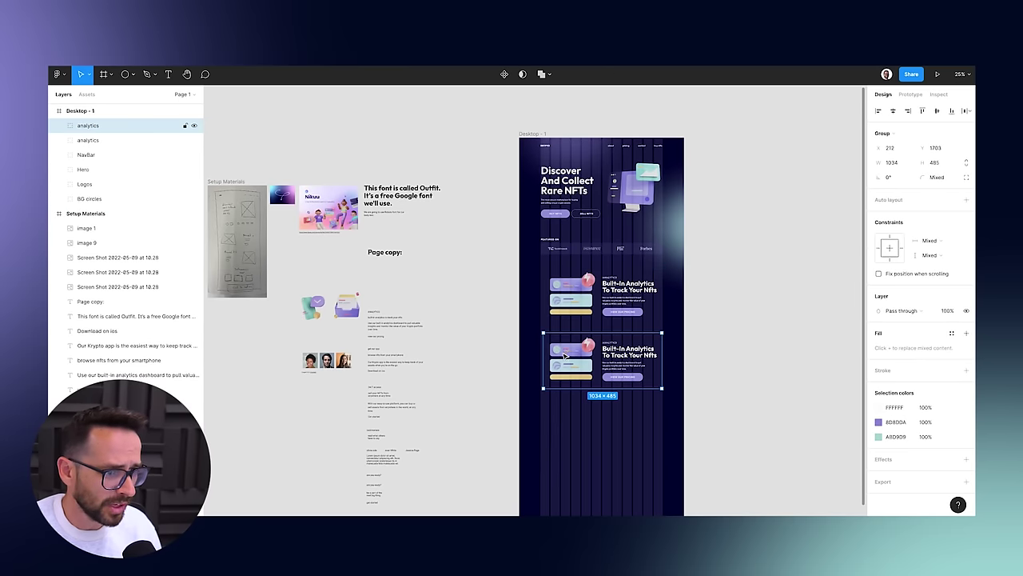
double_click(560, 354)
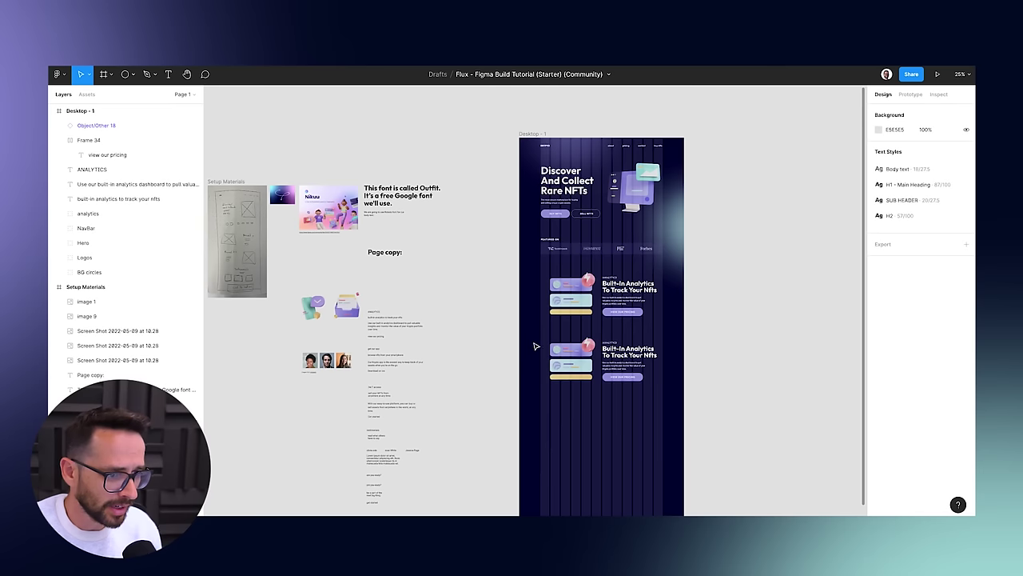
Replace the old illustration with the phone-and-checkmark image, with text left and image right.
key("Delete")
left_click_drag(310, 308, 565, 354)
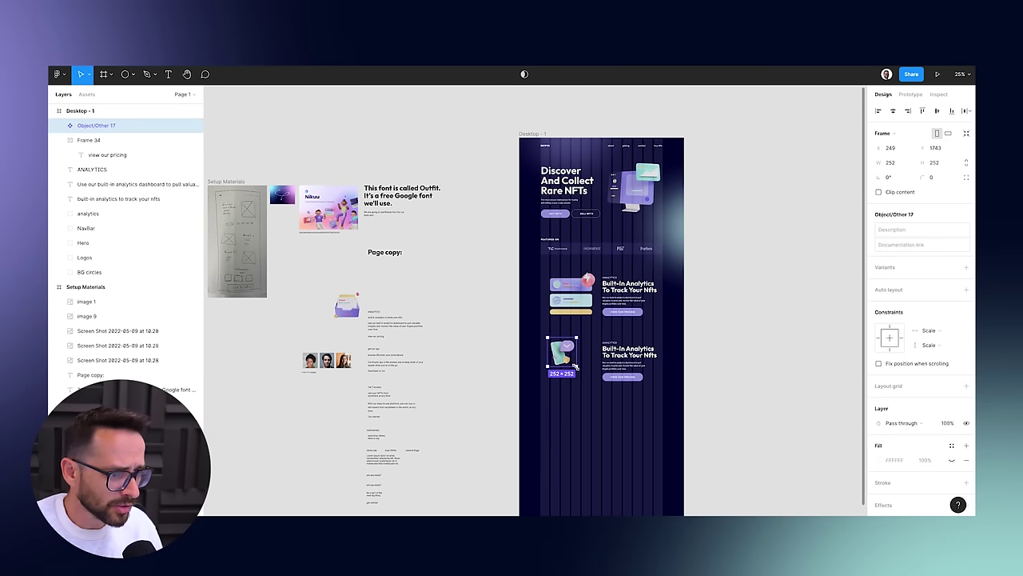
left_click(621, 402)
left_click_drag(621, 402, 577, 415)
left_click_drag(559, 362, 620, 359)
mouse_move(522, 371)
left_mouse_down()
mouse_move(609, 450)
mouse_move(590, 436)
mouse_move(590, 361)
mouse_move(562, 361)
left_mouse_up()
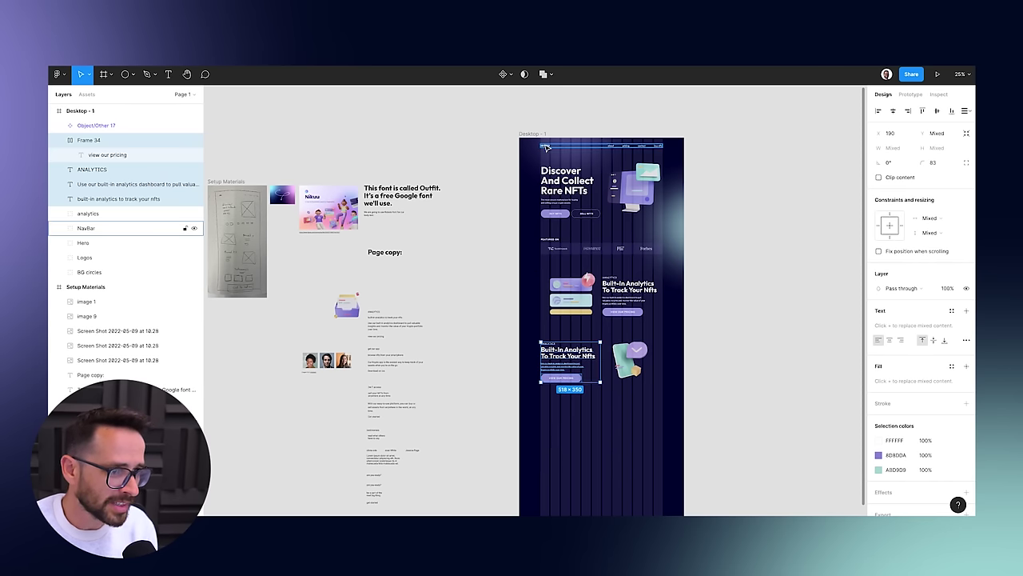
Enlarge the phone illustration to 416×416.
key("shift+0")
left_click_drag(578, 390, 507, 224)
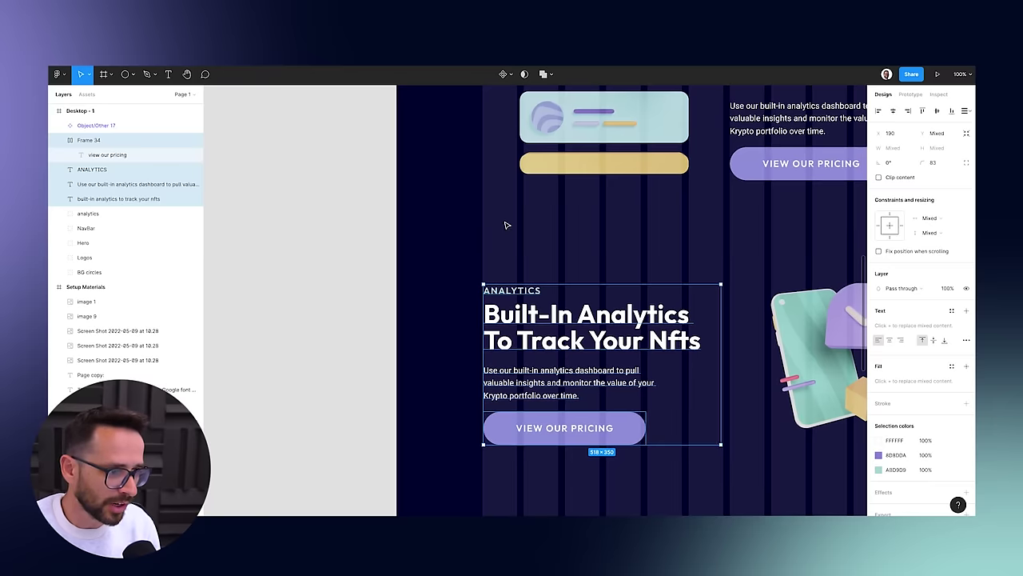
scroll(496, 167, "up", 5)
scroll(496, 167, "up", 6)
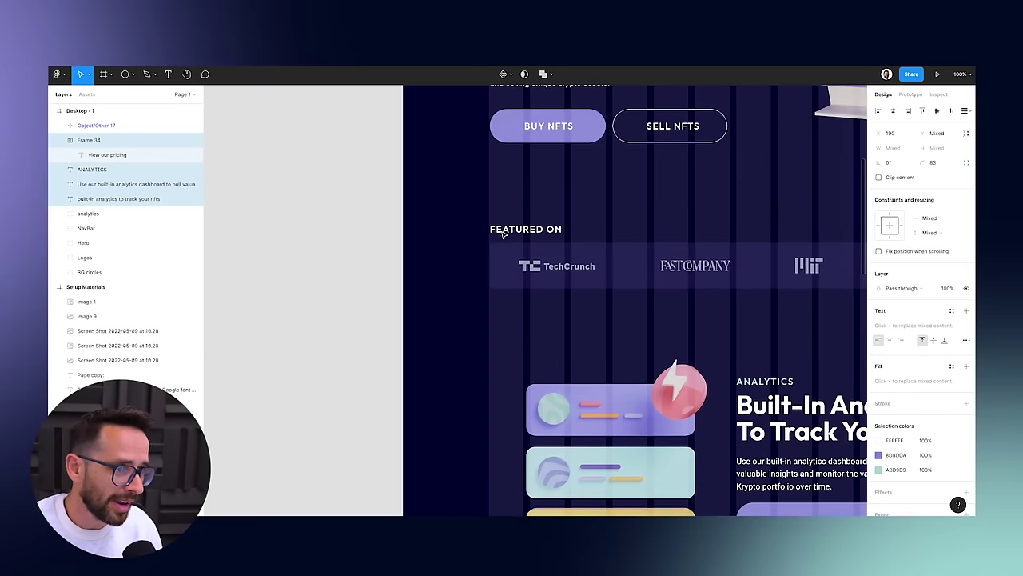
scroll(491, 264, "up", 2)
scroll(503, 296, "down", 10)
scroll(544, 324, "right", 5)
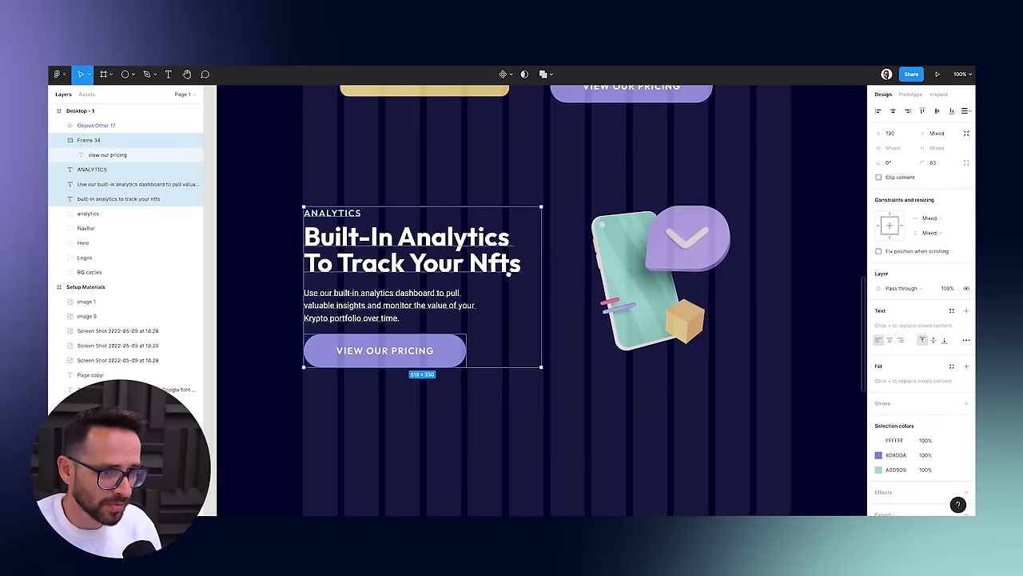
left_click(672, 279)
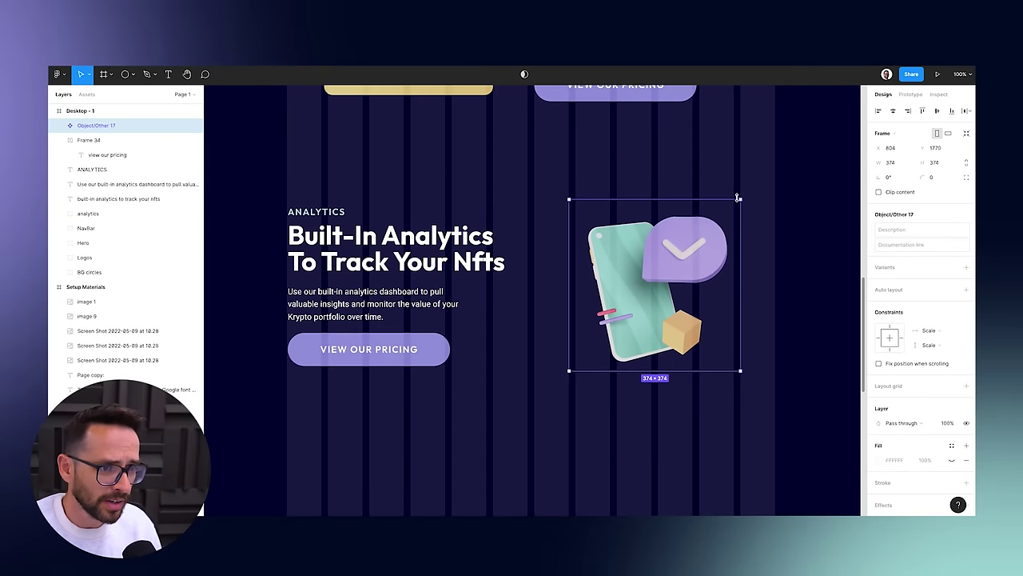
left_click_drag(737, 198, 759, 181)
Group the second card's five elements and name the group 'get out app'.
key("minus")
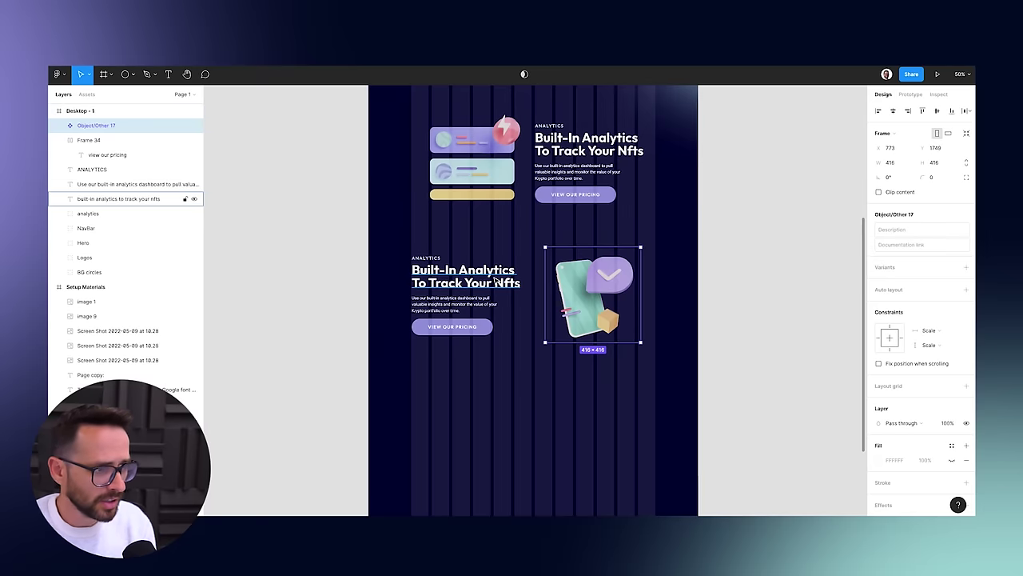
key("minus")
scroll(405, 329, "left", 3)
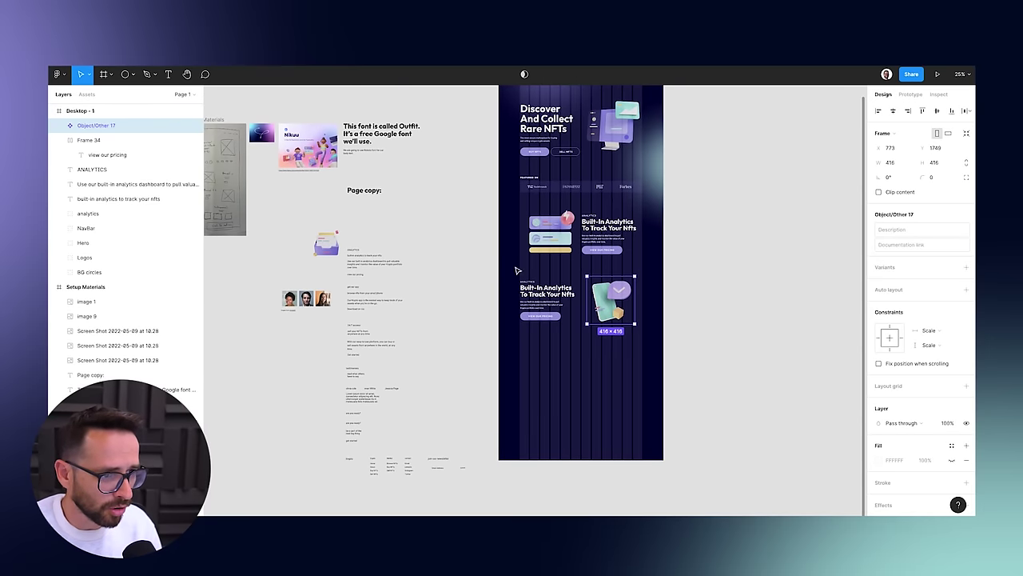
left_click_drag(514, 268, 660, 342)
key("ctrl+g")
double_click(90, 126)
type("get out app")
key("Return")
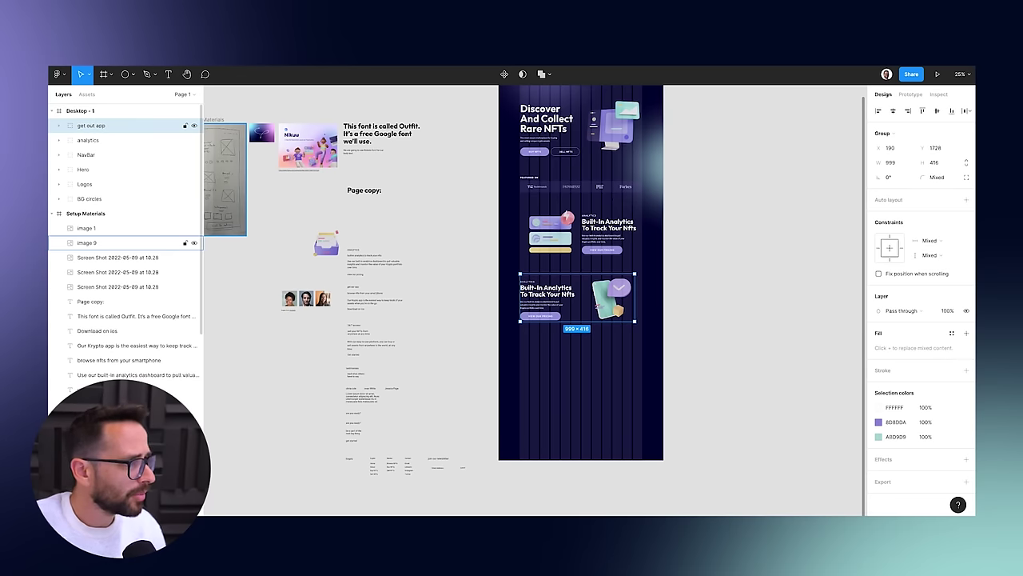
left_click(468, 238)
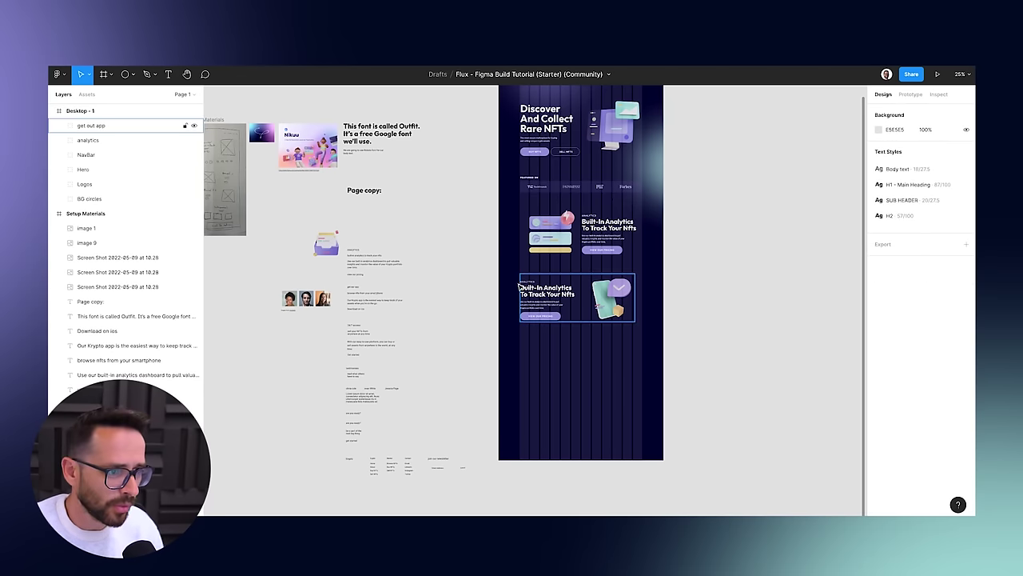
Nudge the get out app group up slightly below the first analytics section.
left_click(559, 297)
left_click(557, 232)
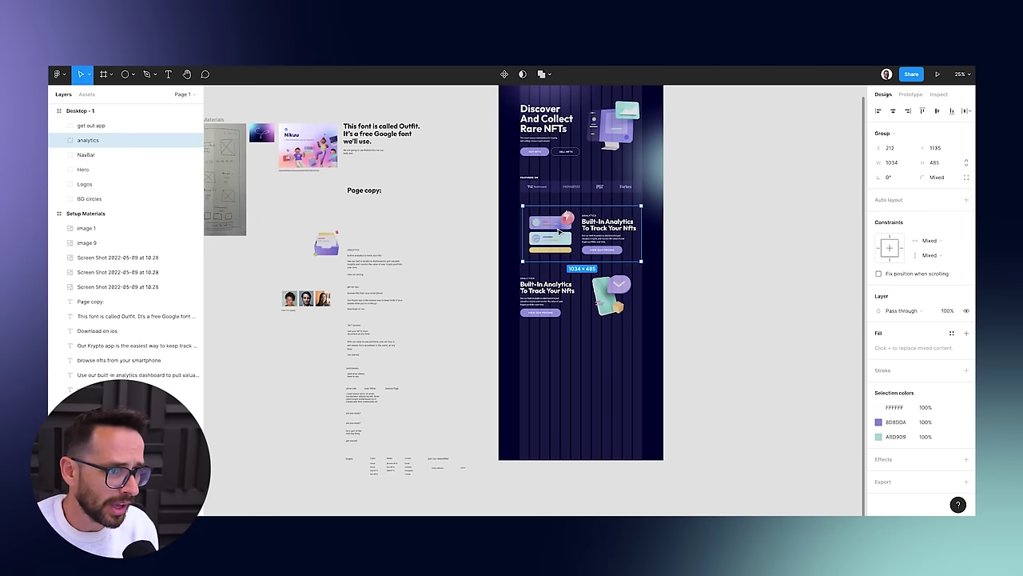
left_click(445, 304)
scroll(536, 312, "up", 3)
scroll(565, 364, "down", 1)
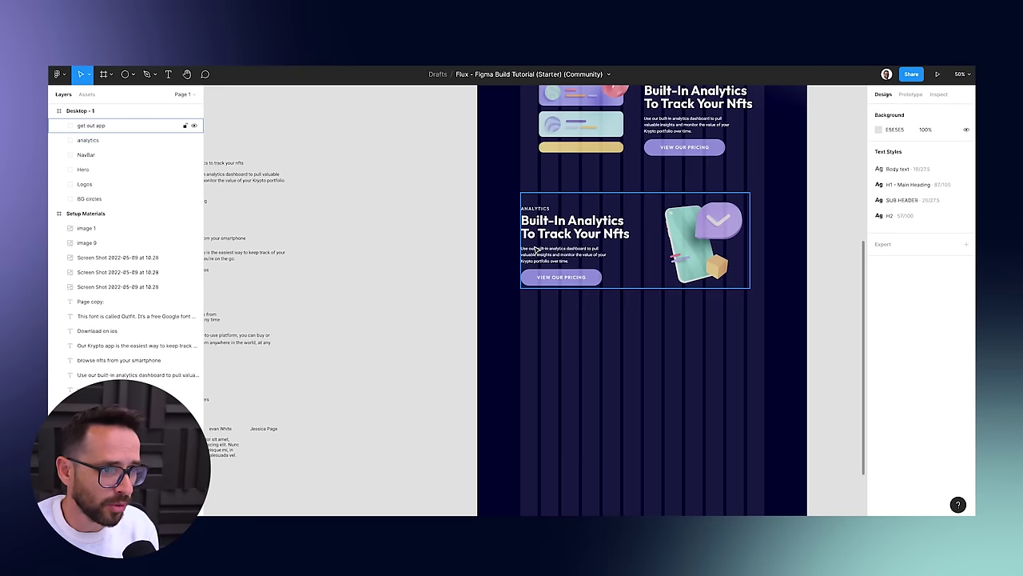
left_click_drag(559, 255, 560, 247)
left_click_drag(422, 354, 468, 304)
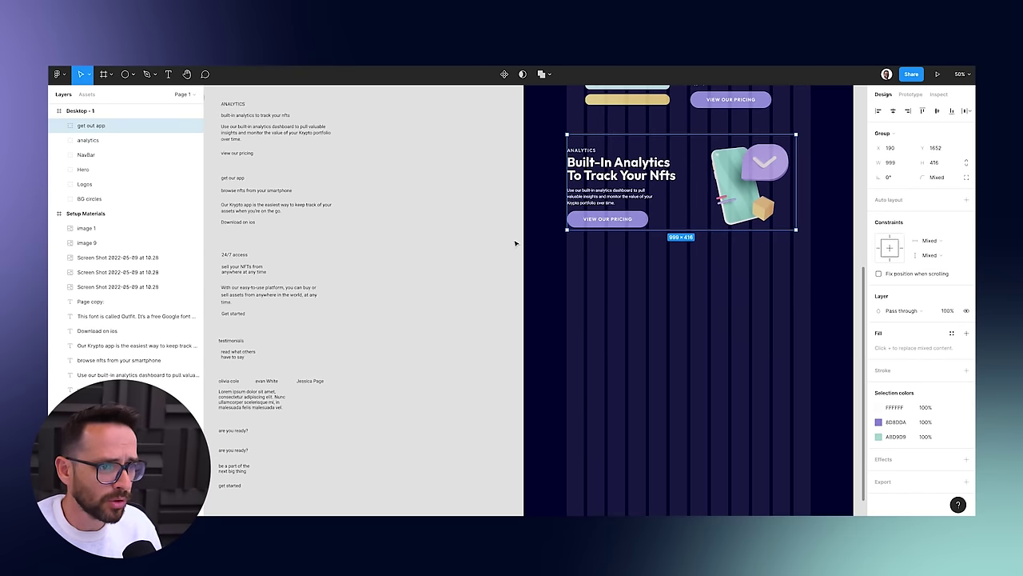
scroll(389, 229, "left", 3)
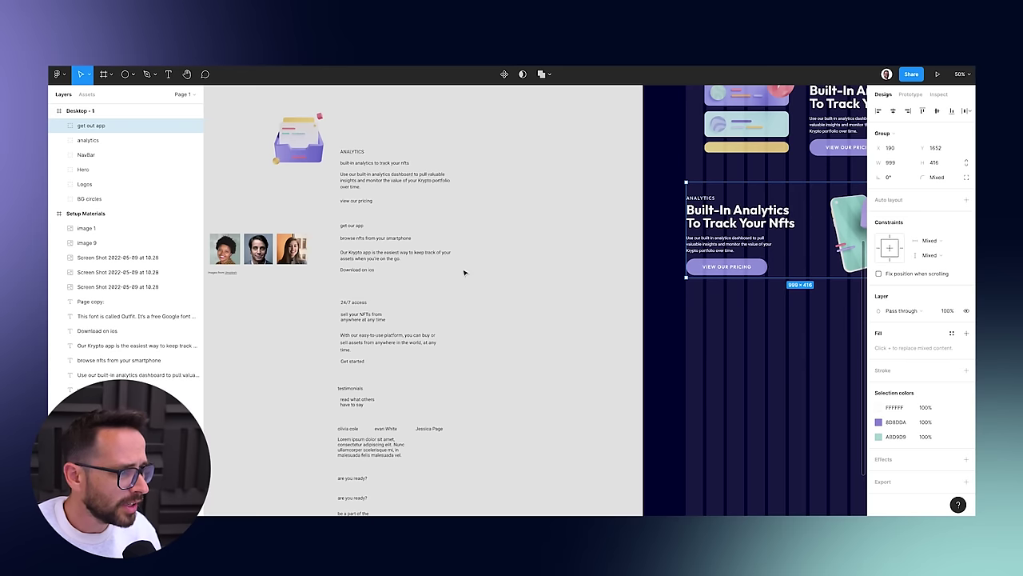
scroll(270, 270, "down", 3)
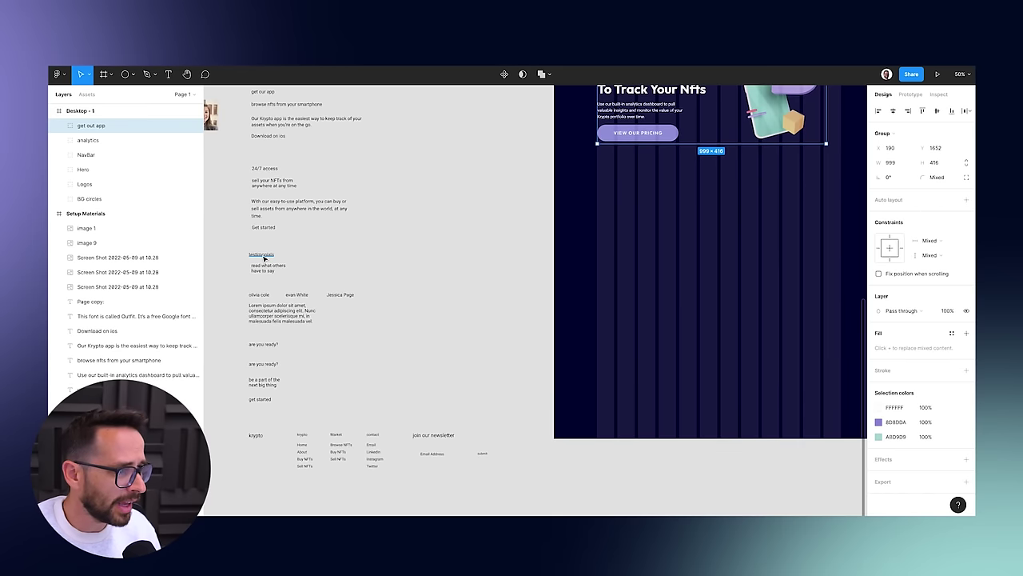
Add a teal ABD9D9 TESTIMONIALS label in SUB HEADER style, centred on the page.
left_click_drag(263, 256, 722, 228)
left_click(879, 410)
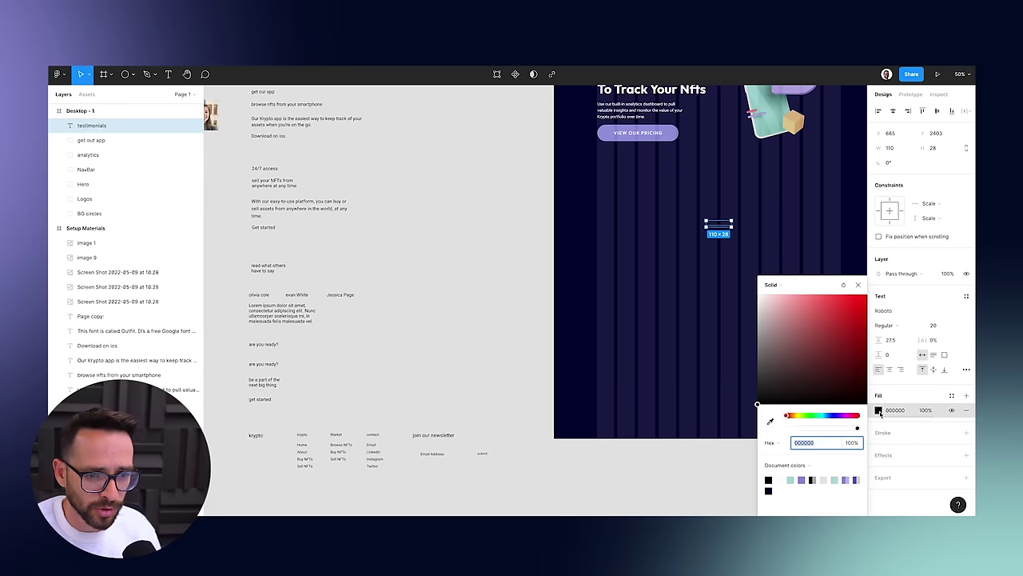
left_click(791, 479)
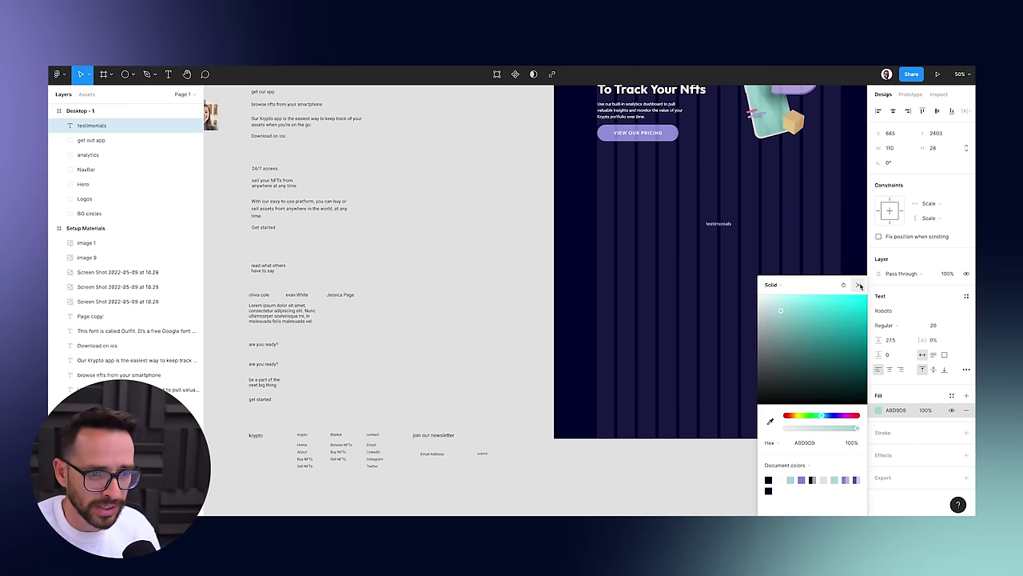
key("Escape")
scroll(707, 279, "right", 3)
scroll(708, 279, "up", 3)
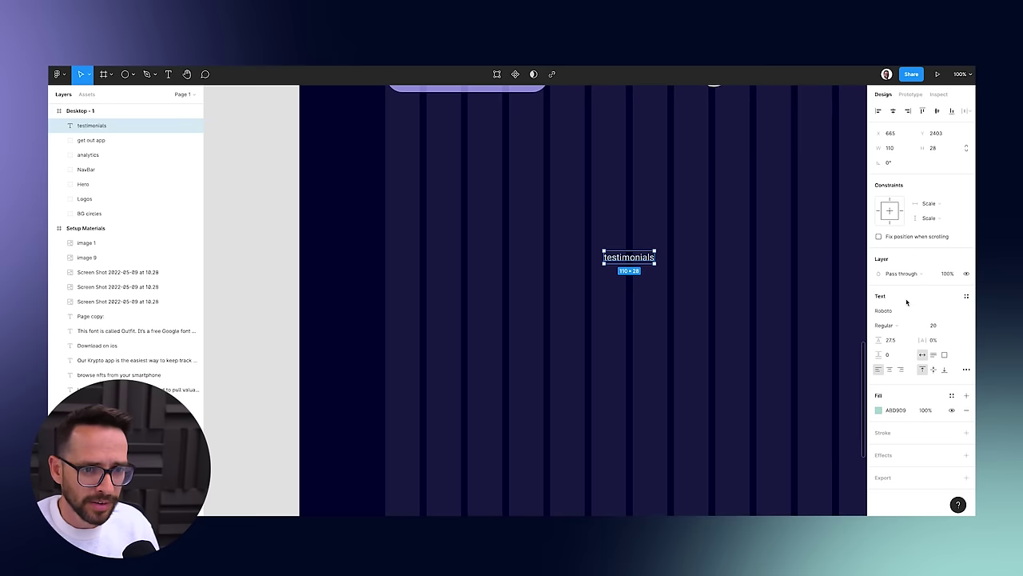
left_click(966, 296)
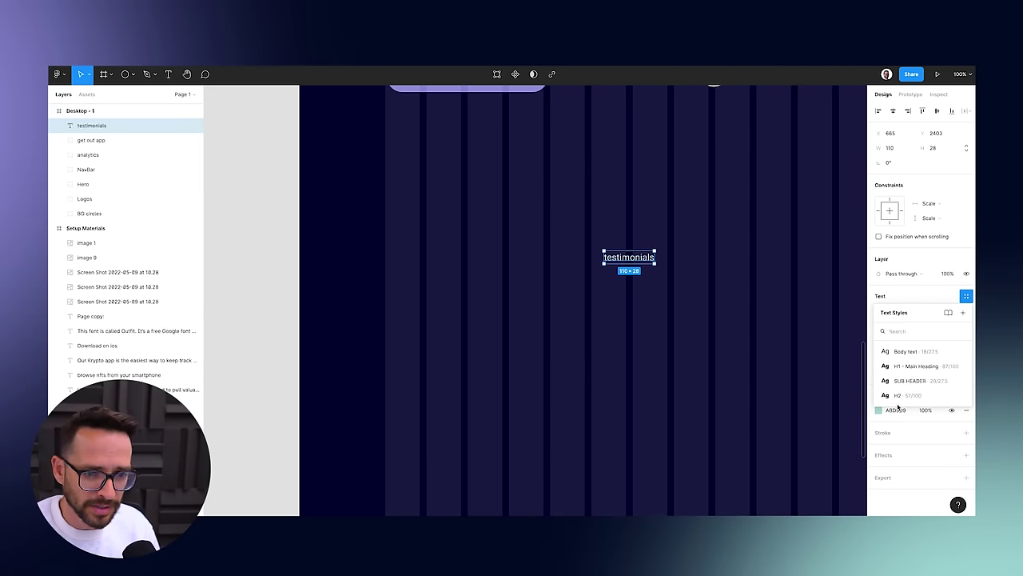
left_click(910, 381)
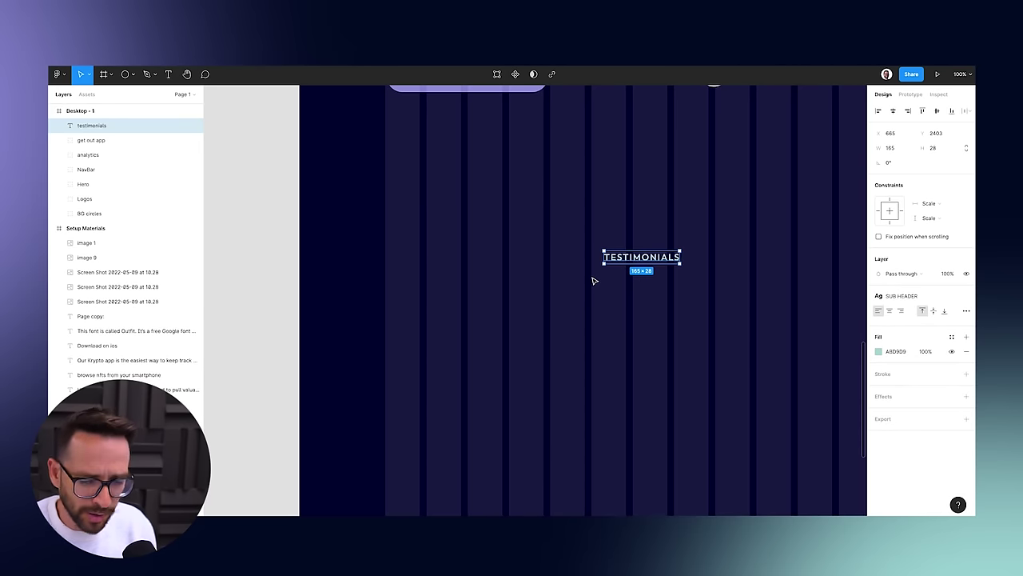
key("minus")
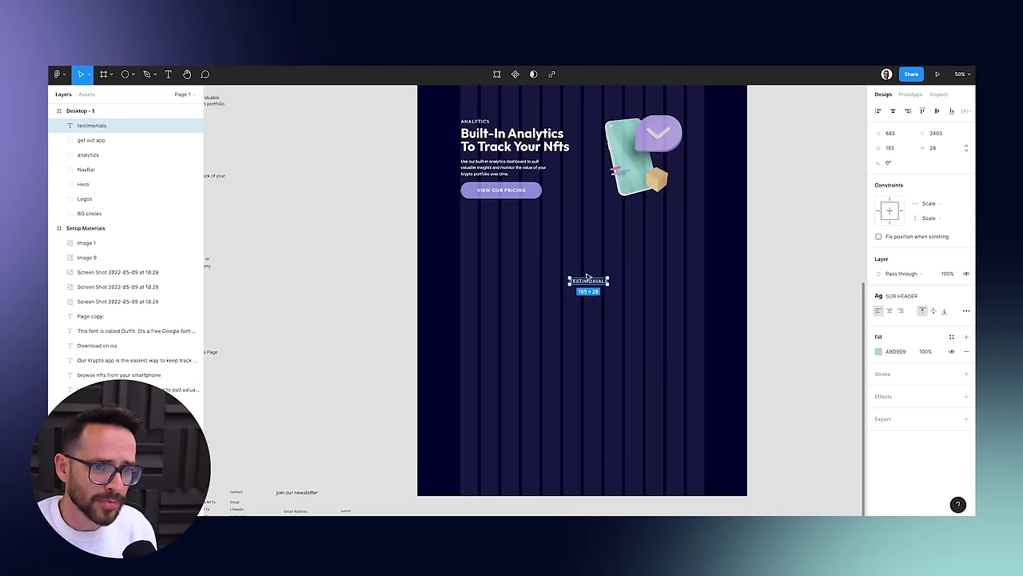
left_click(892, 112)
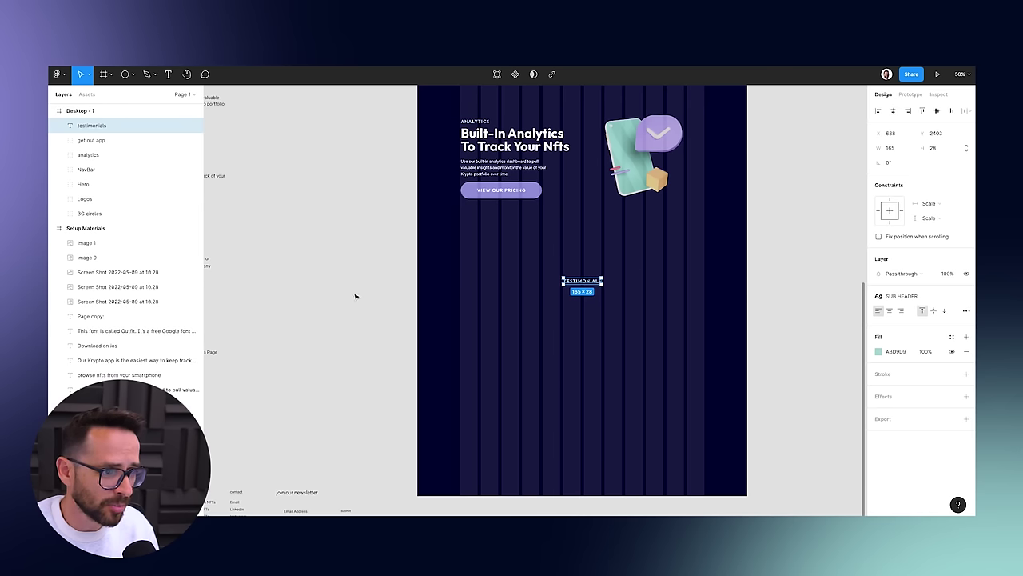
left_click(354, 293)
Add a white H2 'Read What Others Have To Say' heading, centred with centre-aligned text.
scroll(368, 297, "left", 5)
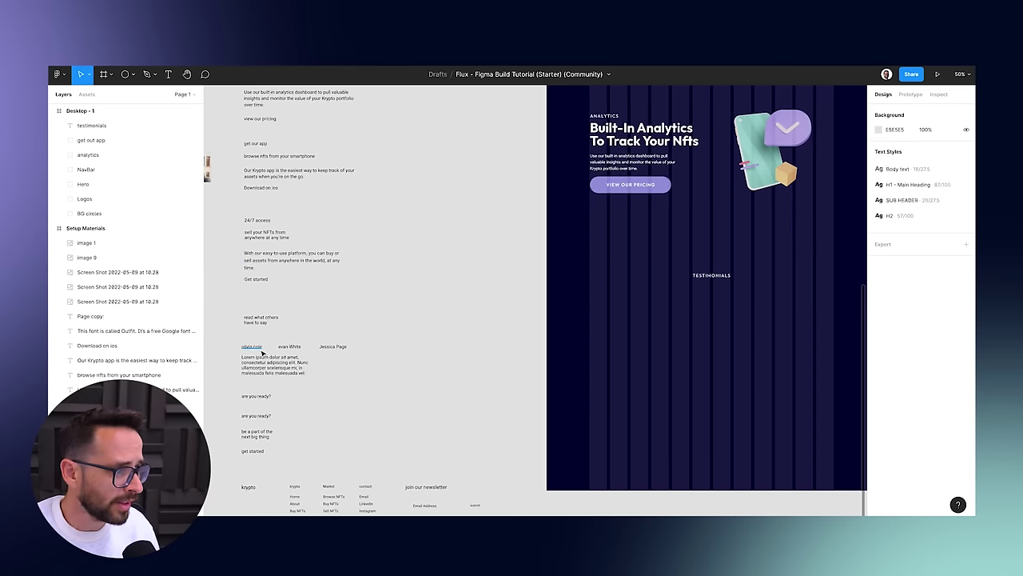
left_click_drag(253, 320, 703, 315)
left_click(878, 411)
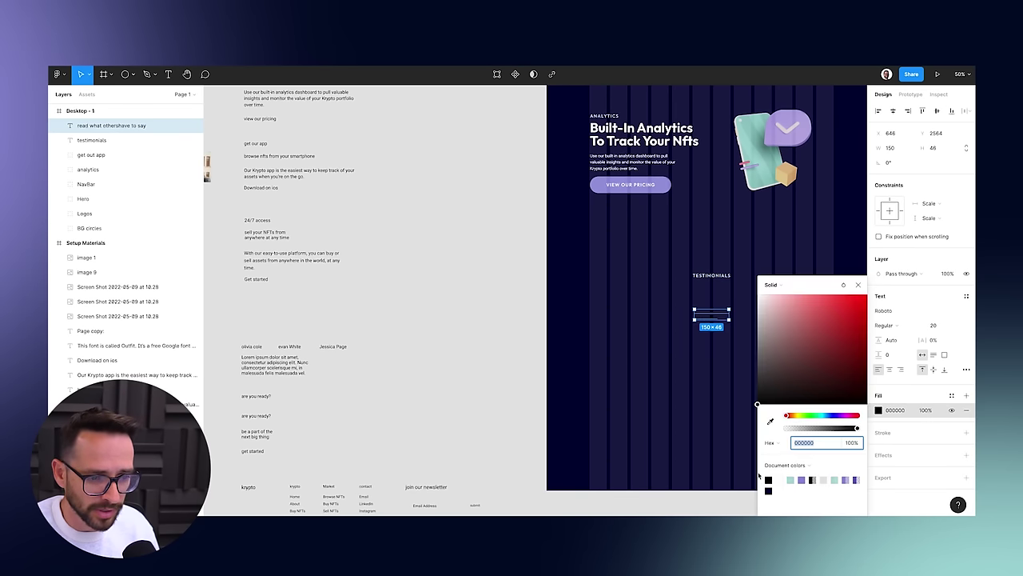
left_click(759, 476)
left_click(856, 287)
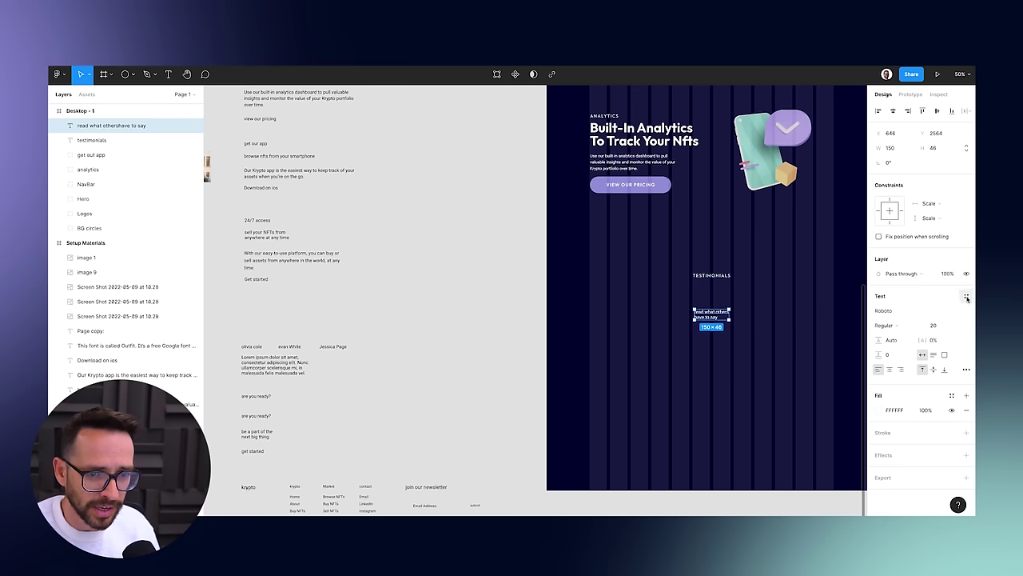
left_click(966, 295)
left_click(901, 395)
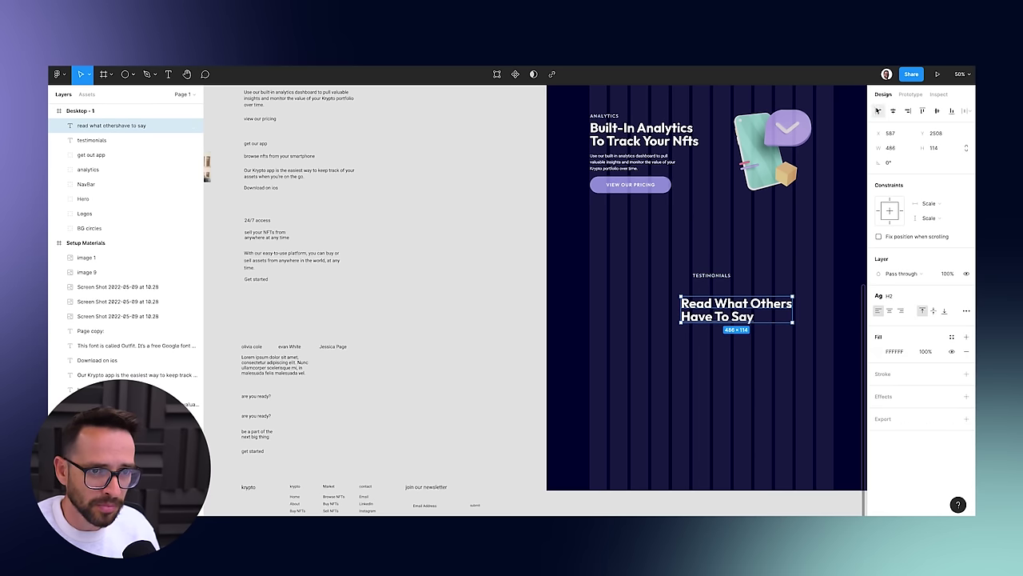
left_click(893, 110)
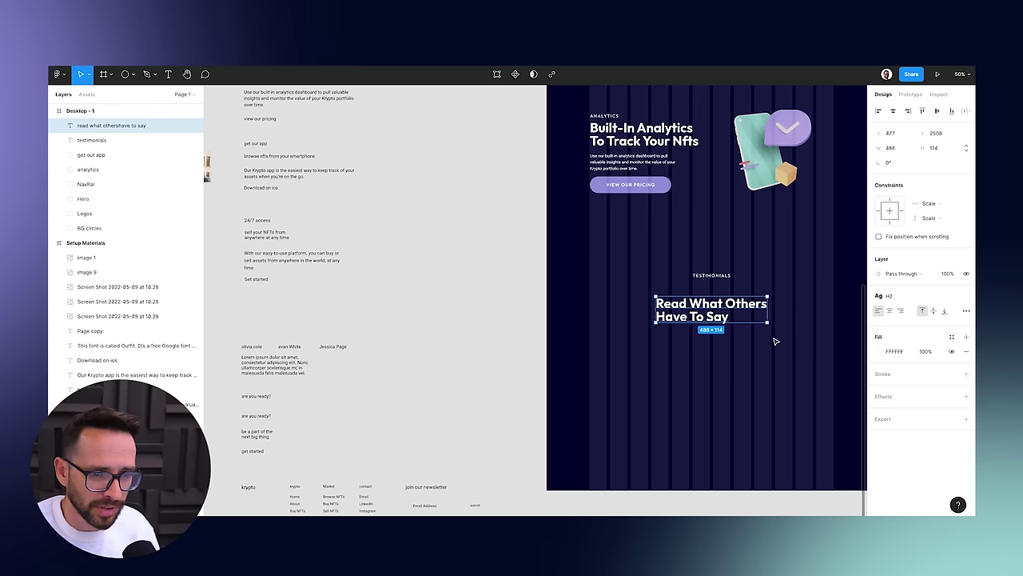
left_click(890, 312)
Move the heading and TESTIMONIALS label up, closer to the analytics sections.
left_click_drag(689, 315, 689, 301)
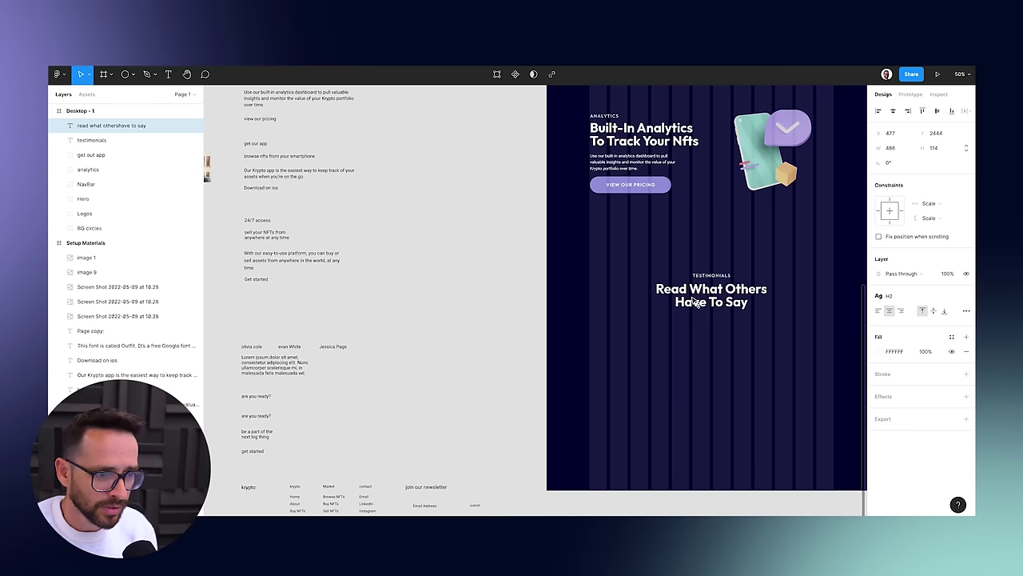
left_click(718, 278, "shift")
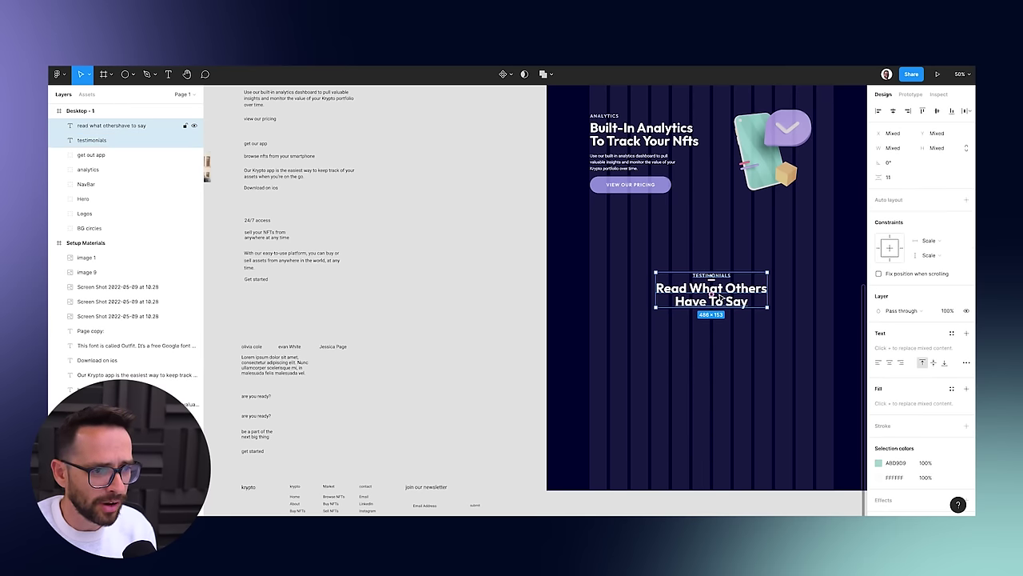
left_click_drag(729, 301, 737, 268)
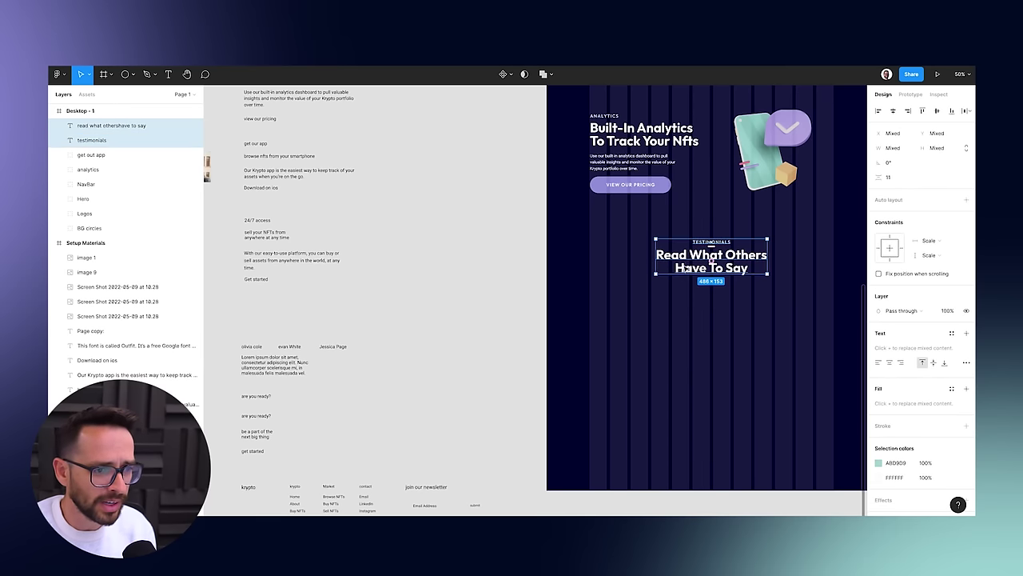
left_click(579, 337)
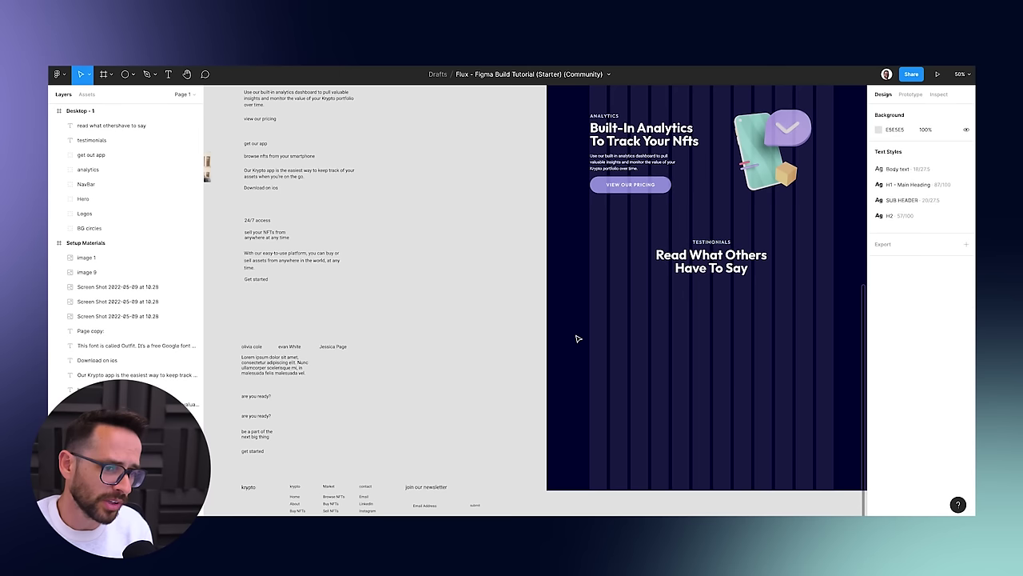
Draw a card rectangle below the testimonials heading and fill it with the dark navy background colour.
scroll(637, 337, "down", 1)
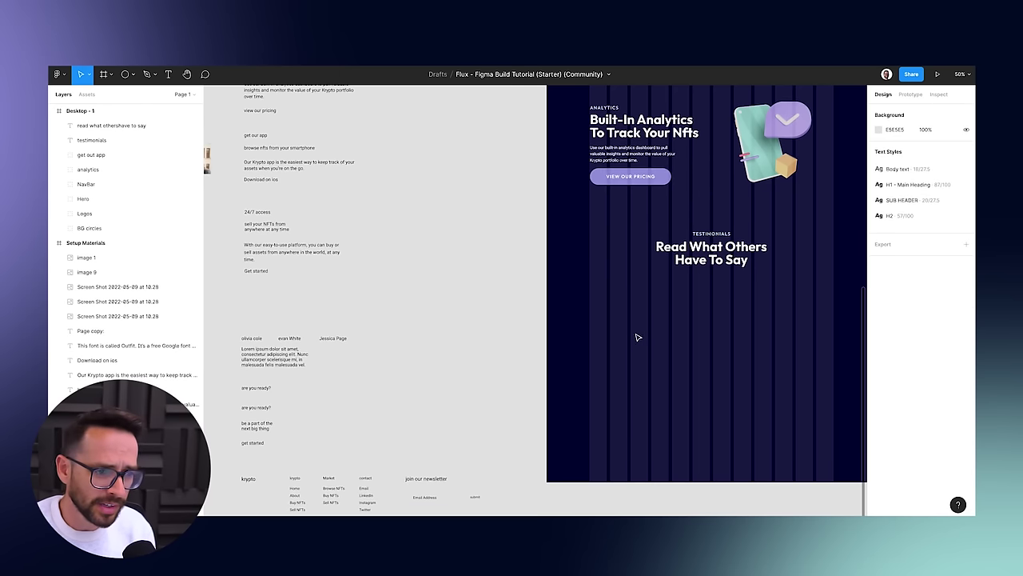
scroll(367, 361, "left", 5)
scroll(367, 361, "up", 2)
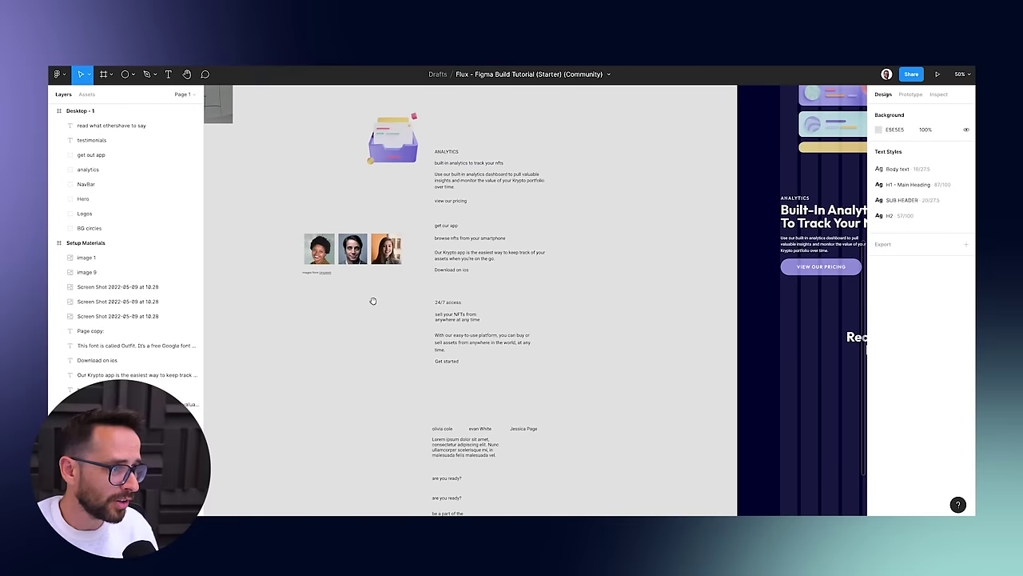
scroll(555, 352, "right", 6)
scroll(591, 324, "down", 2)
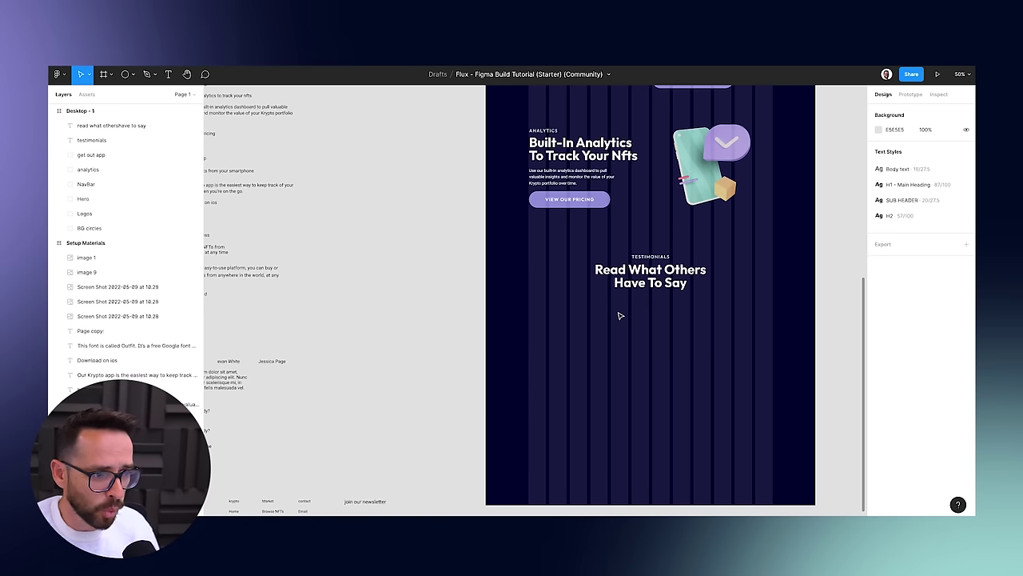
key("shift+0")
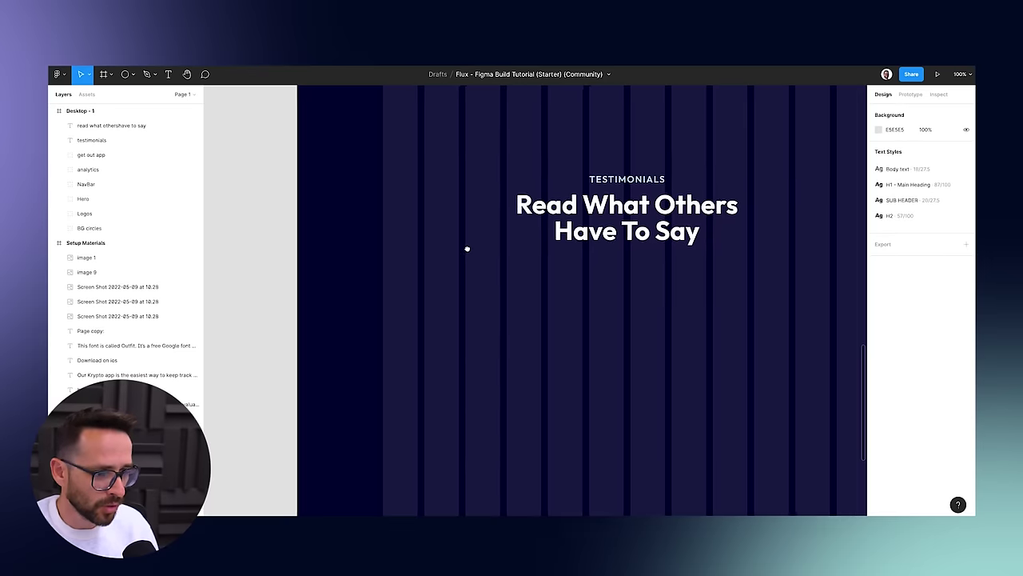
key("r")
left_click_drag(366, 248, 525, 425)
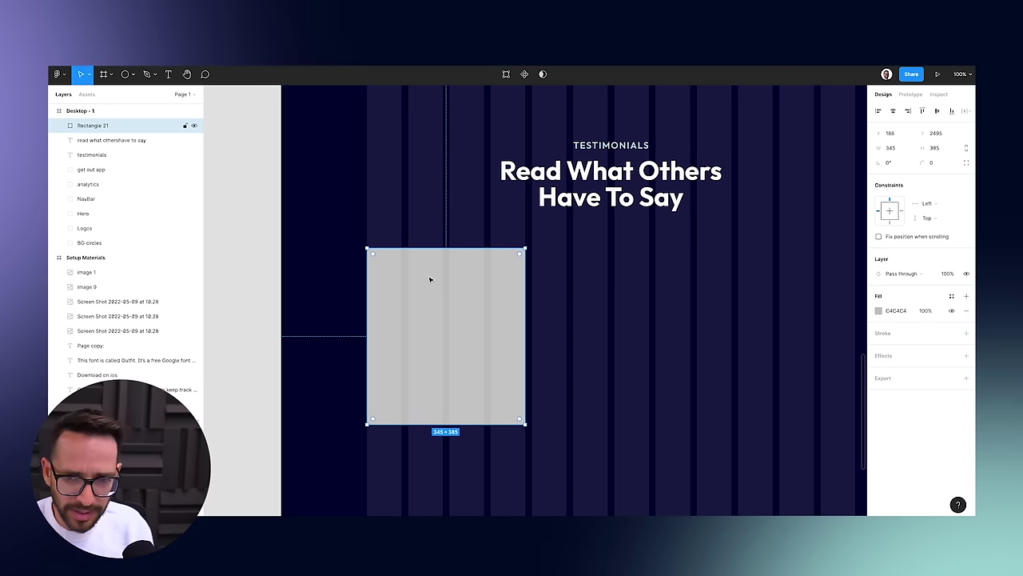
key("minus")
scroll(520, 143, "up", 5)
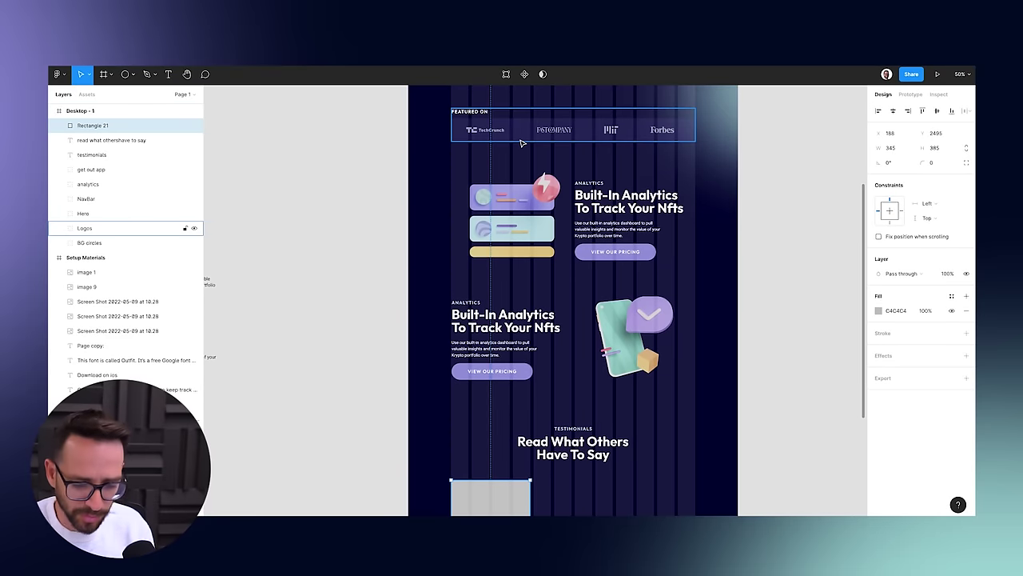
key("i")
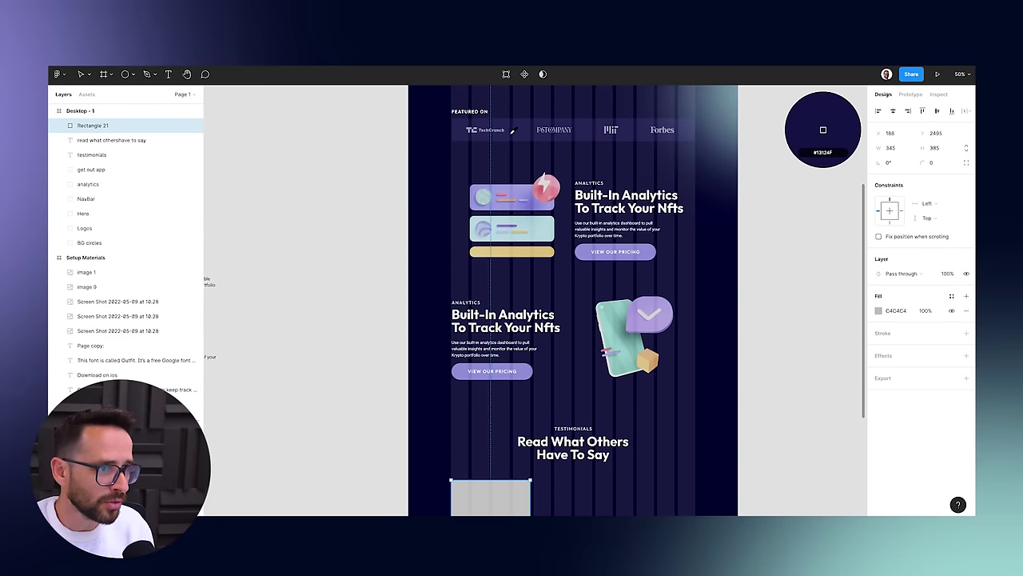
left_click(512, 130)
Hide the column layout grid on the Desktop - 1 frame.
scroll(435, 397, "down", 2)
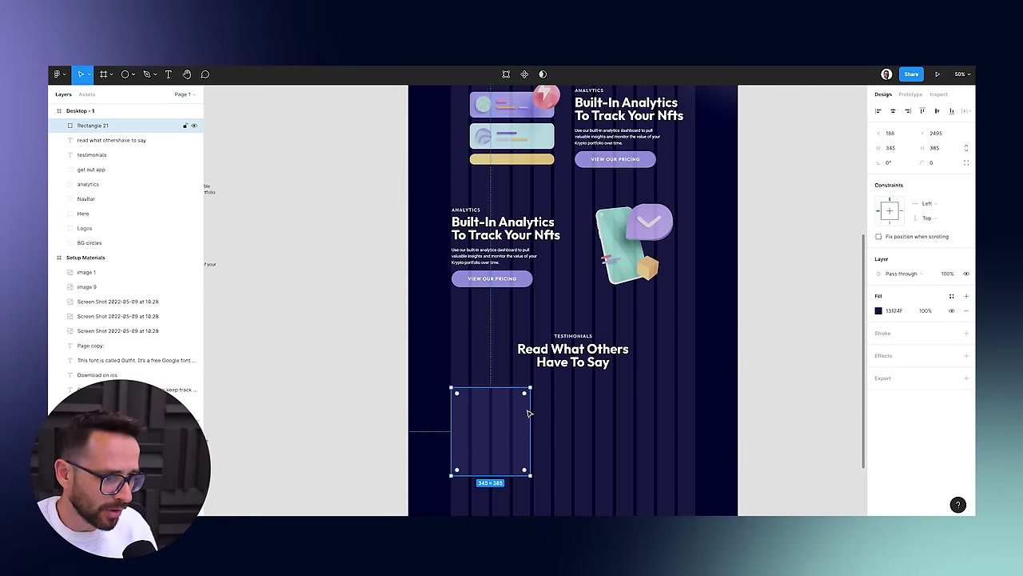
scroll(524, 386, "up", 5)
scroll(442, 260, "up", 3)
left_click(422, 130)
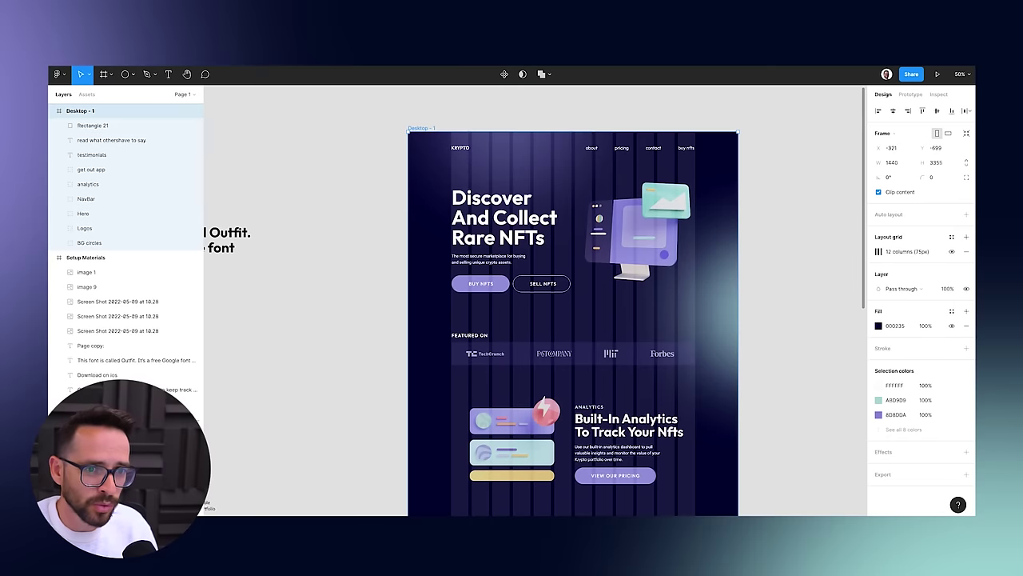
left_click(952, 251)
Give the card a 20 px corner radius and move it slightly lower.
scroll(435, 311, "down", 4)
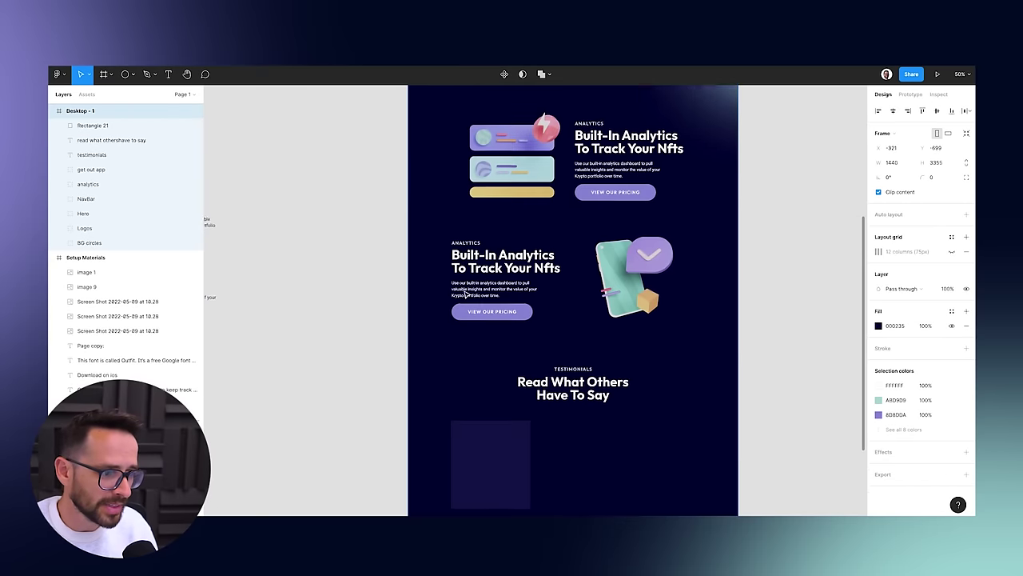
key("shift+0")
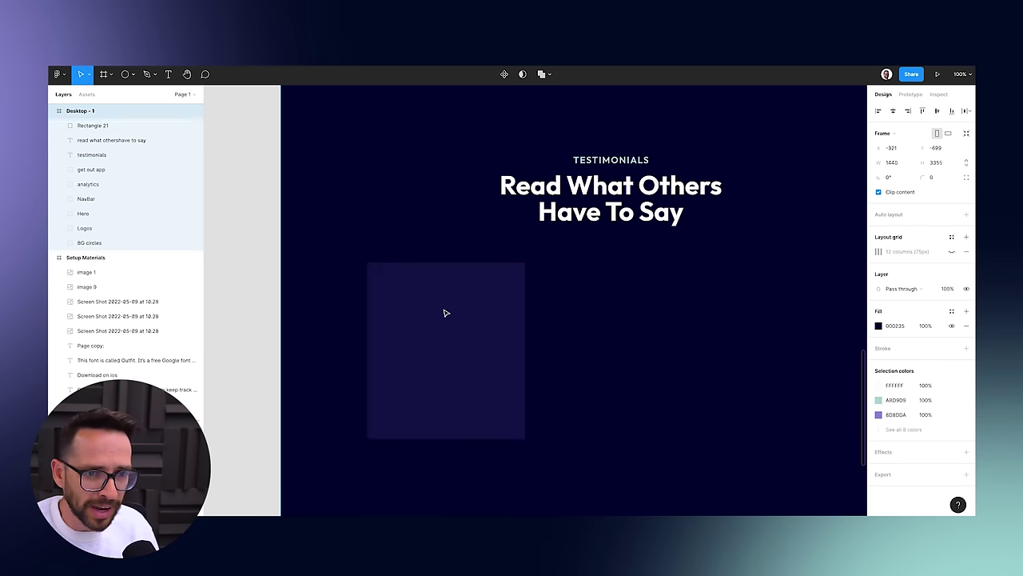
left_click(446, 312)
left_click(934, 162)
type("20")
key("Return")
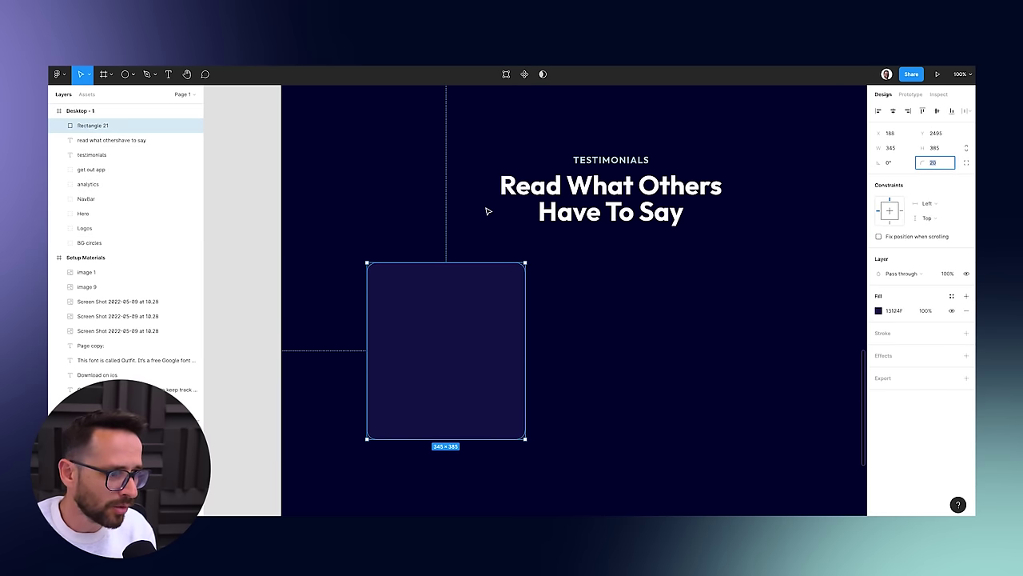
left_click(400, 221)
key("minus")
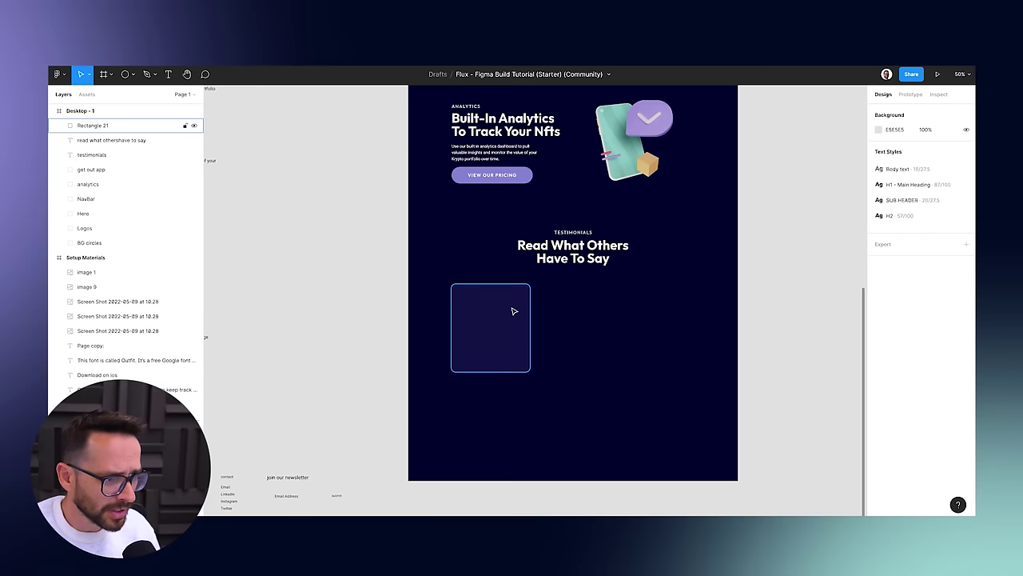
left_click_drag(514, 311, 514, 319)
Draw a circle placeholder at the top of the card and bring the first portrait photo onto the page.
key("o")
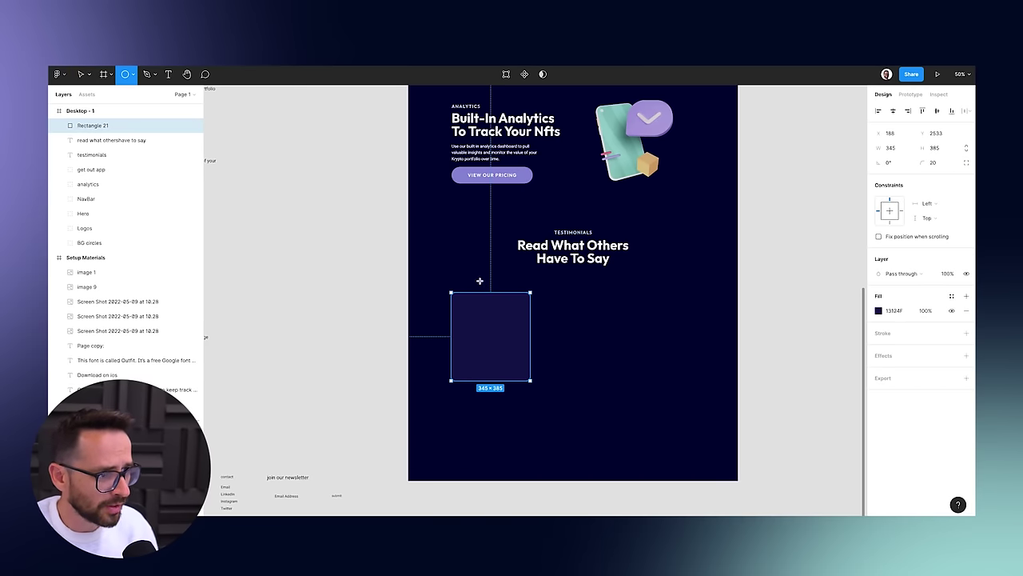
mouse_move(477, 280)
left_mouse_down()
mouse_move(506, 311)
mouse_move(497, 313)
mouse_move(502, 300)
left_mouse_up()
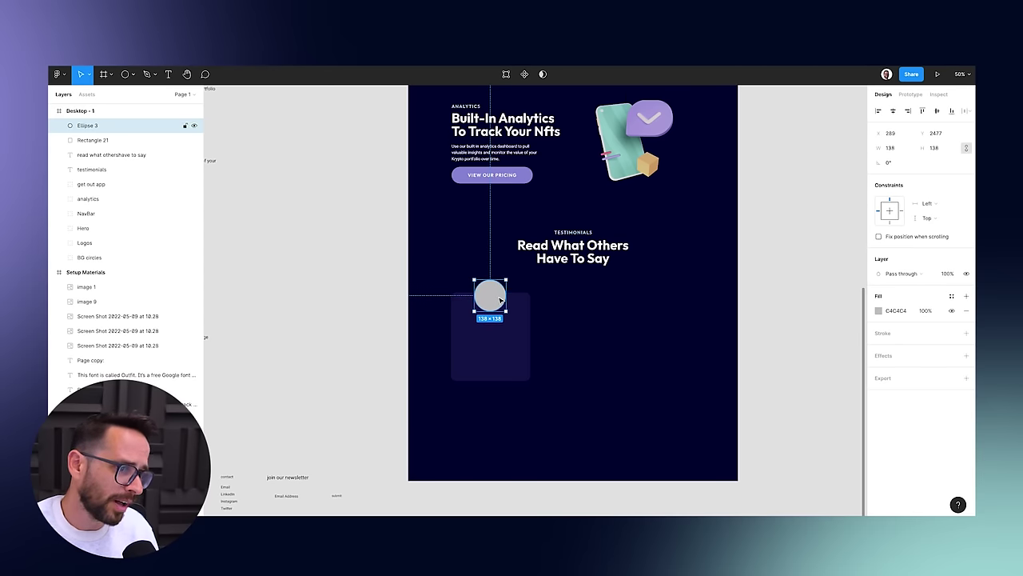
left_click(383, 302)
scroll(392, 302, "left", 6)
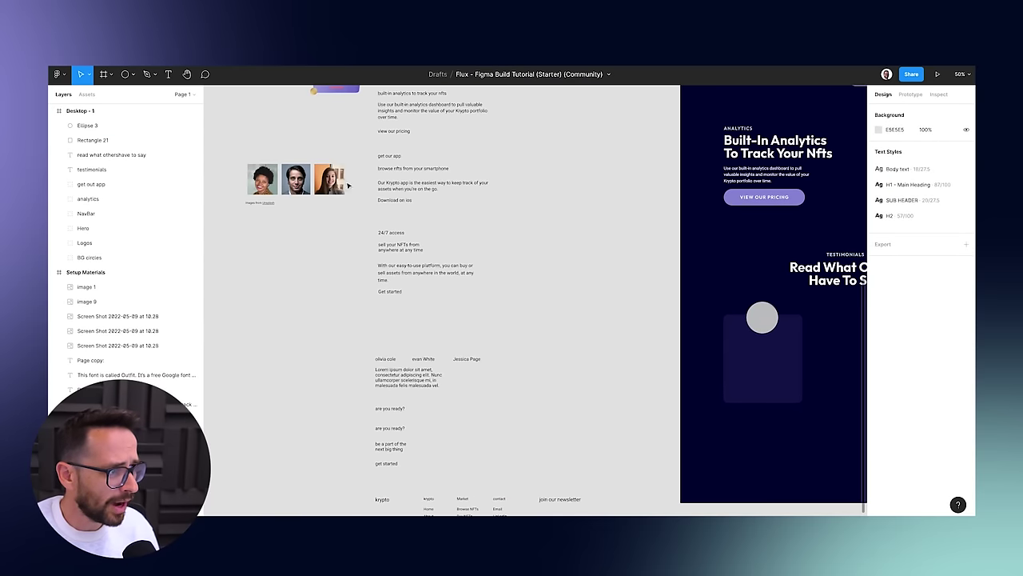
left_click_drag(262, 181, 766, 320)
Resize the portrait photo to about 145×147 and position it over the circle.
key("shift+0")
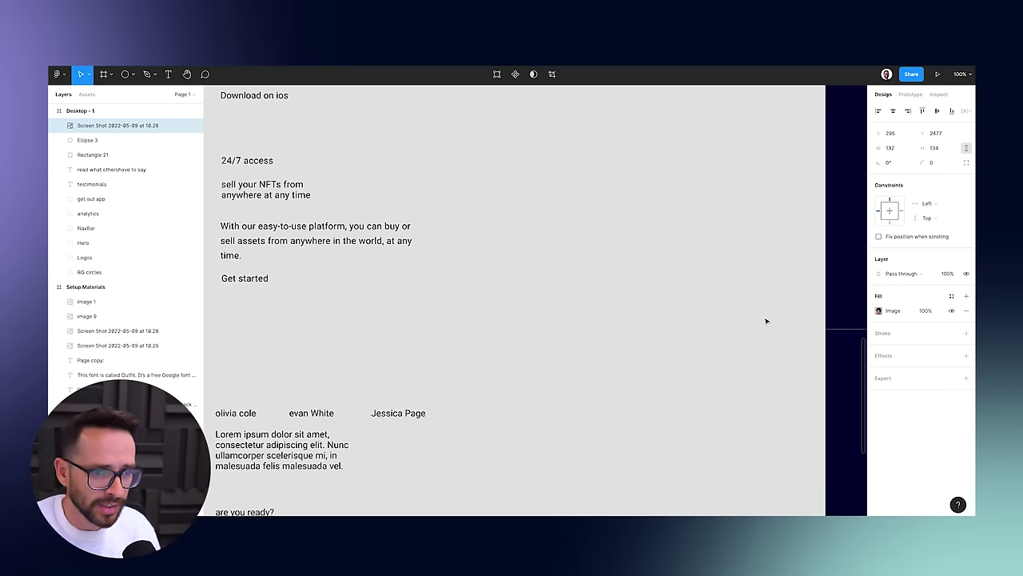
scroll(432, 283, "right", 5)
key("ctrl+plus")
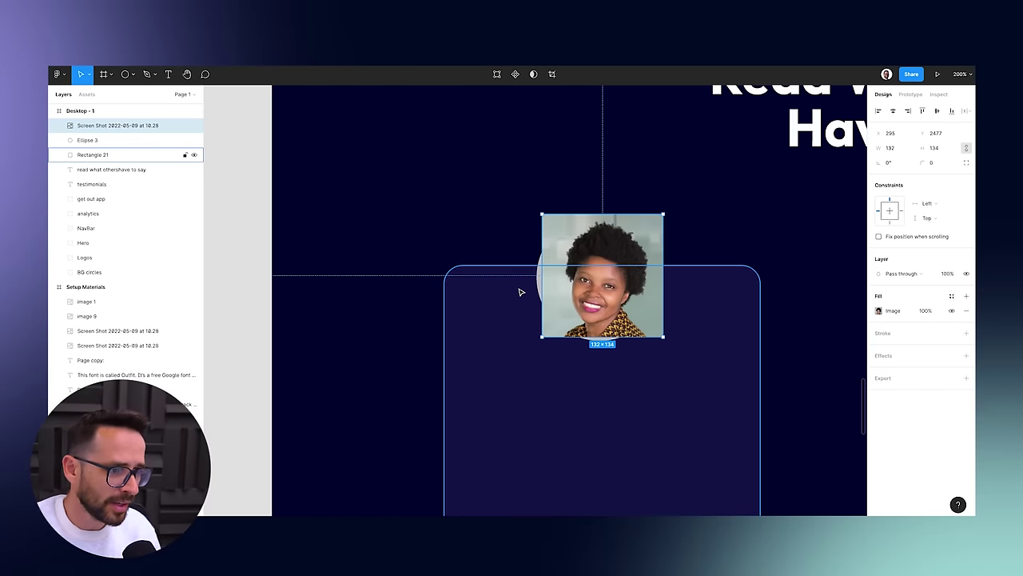
left_click_drag(541, 338, 530, 348)
mouse_move(634, 319)
left_mouse_down()
mouse_move(627, 314)
mouse_move(650, 314)
left_mouse_up()
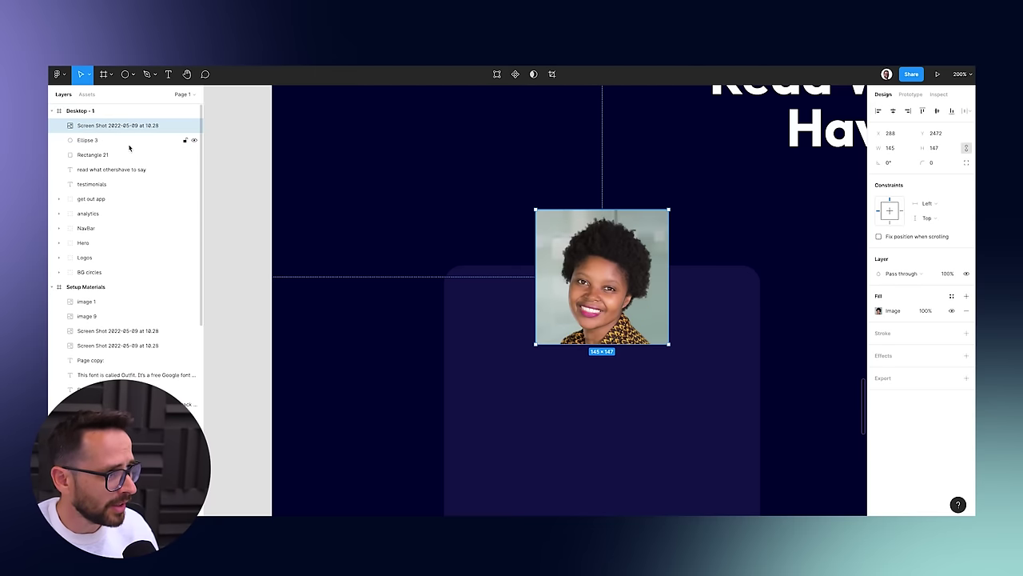
Use the circle as a mask for the photo, forming a Mask group.
left_click(89, 138, "shift")
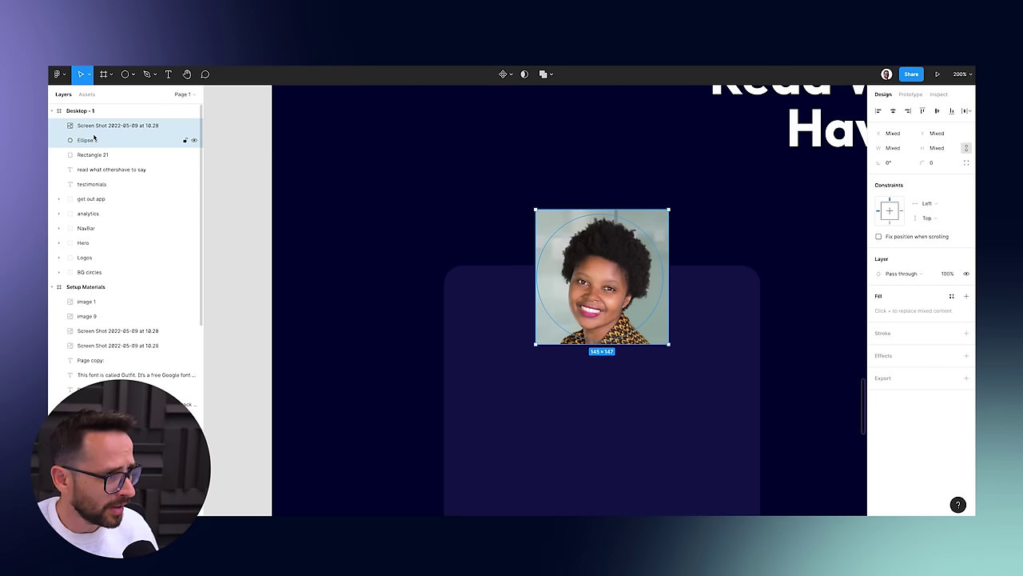
right_click(111, 128)
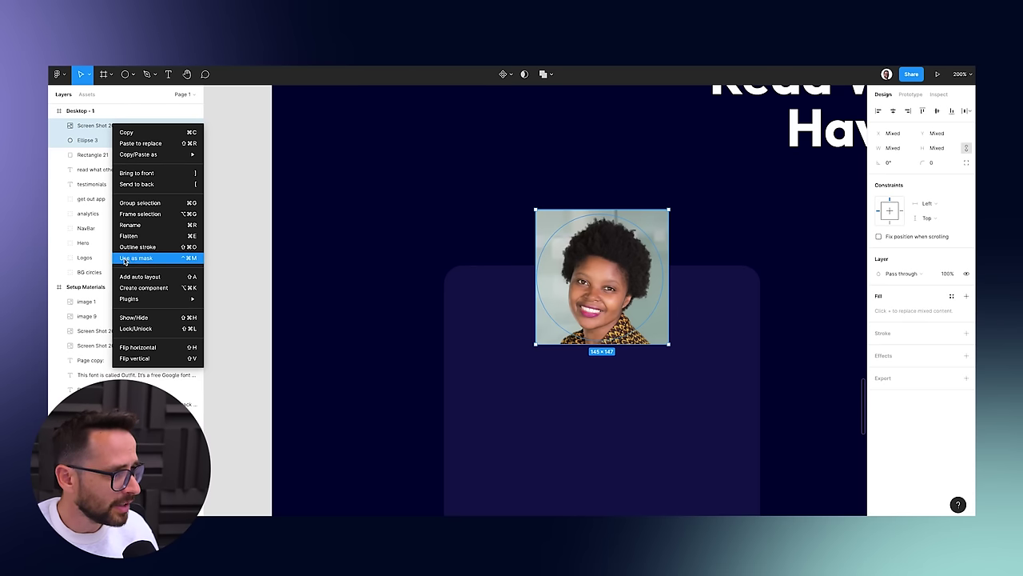
left_click(192, 258)
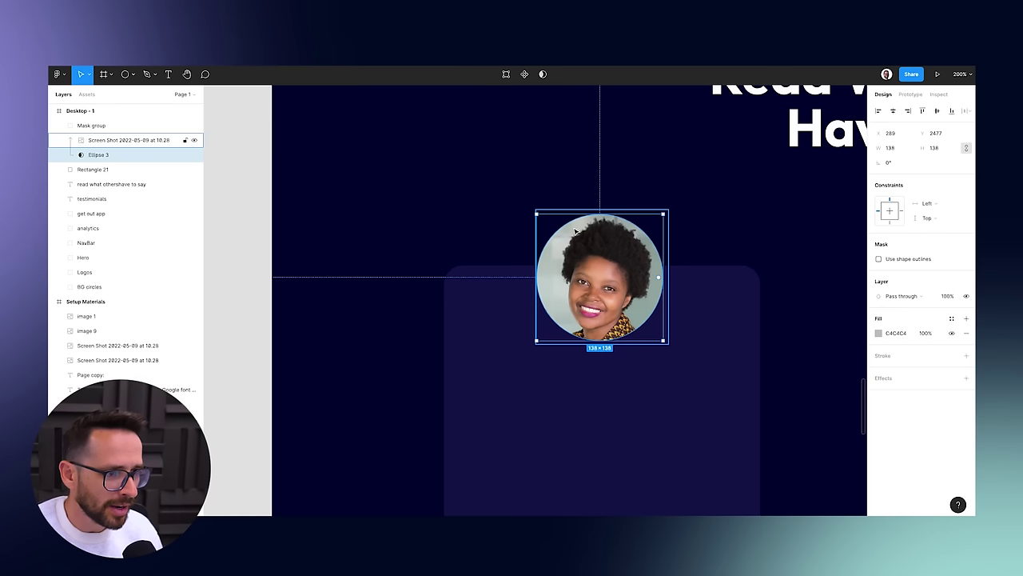
Nudge the photo inside the mask to centre the face in the circle.
left_click(106, 142)
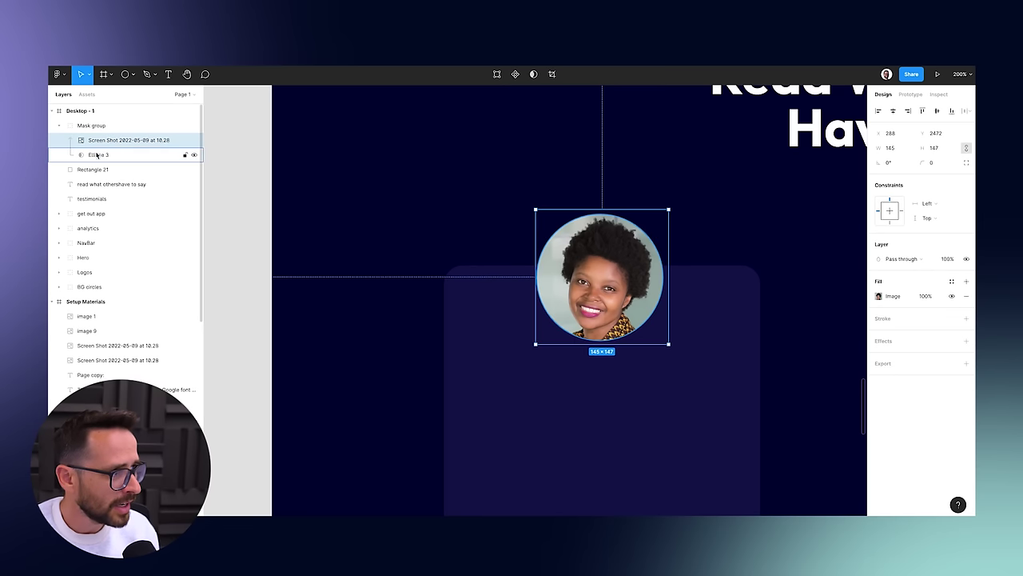
left_click(97, 155)
mouse_move(663, 214)
left_mouse_down()
mouse_move(568, 289)
mouse_move(663, 214)
left_mouse_up()
left_click(117, 143)
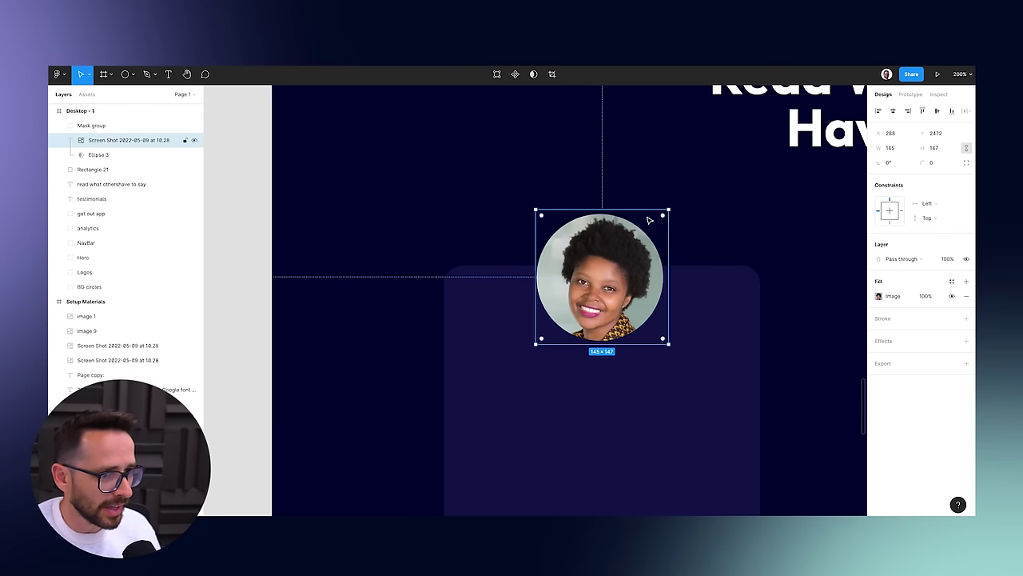
key("Up")
key("Up")
key("Up")
key("Left")
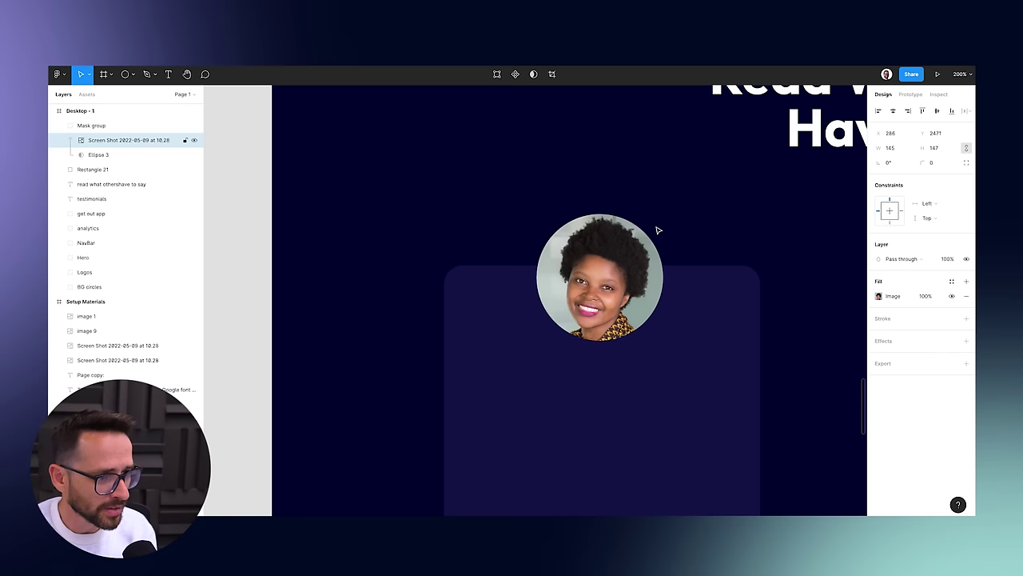
key("Down")
key("Down")
key("Left")
key("Up")
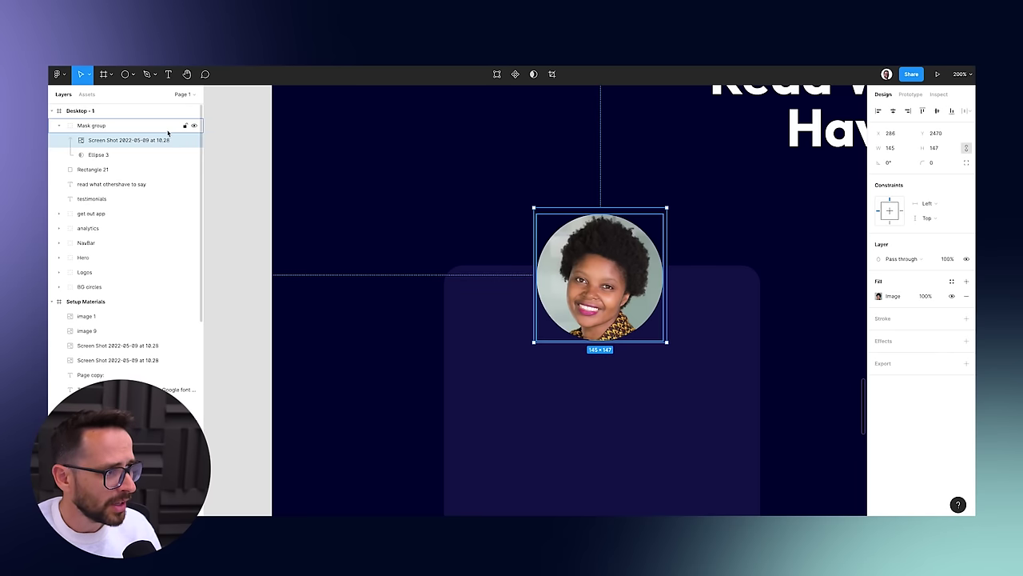
left_click(403, 244)
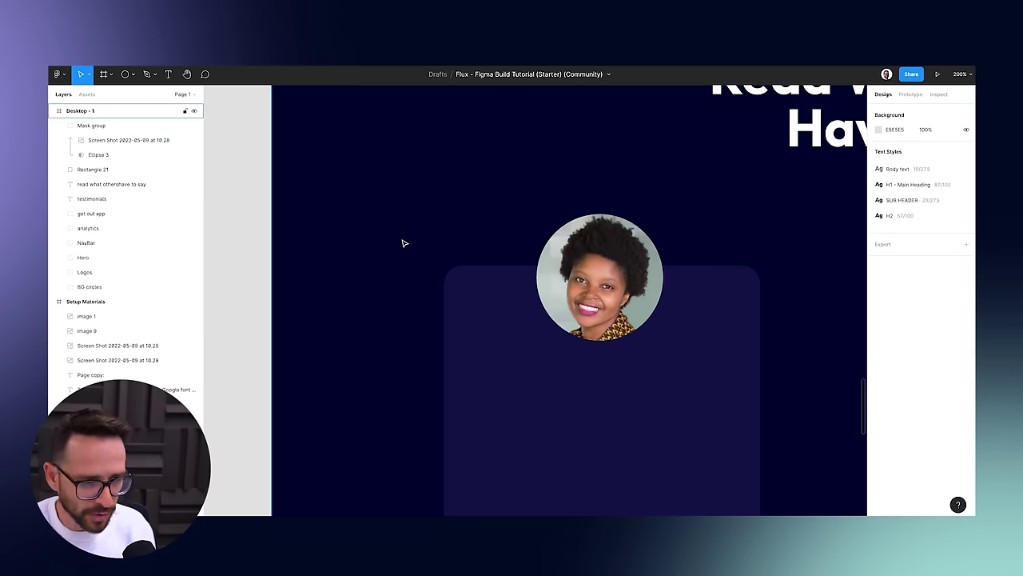
key("minus")
key("minus")
Move the reviewer name into the card, make it white with the SUB HEADER style, centred under the avatar.
left_click_drag(299, 275, 427, 293)
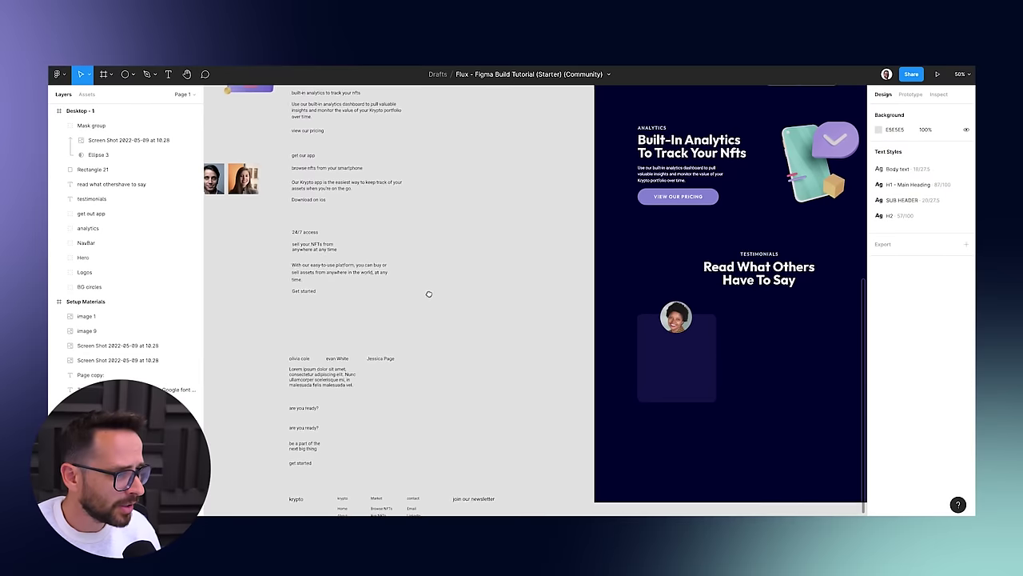
left_click_drag(302, 358, 677, 349)
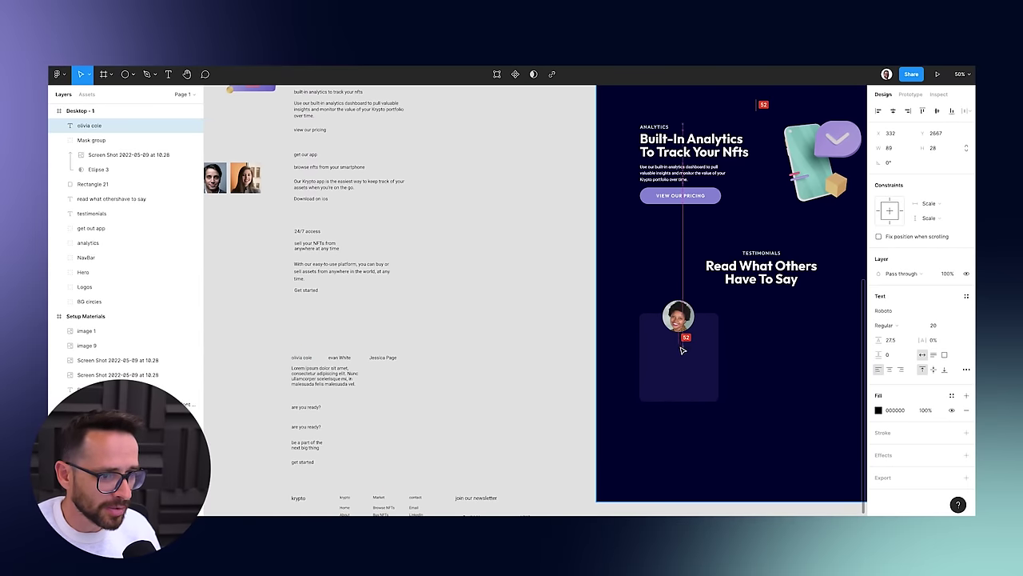
left_click(878, 410)
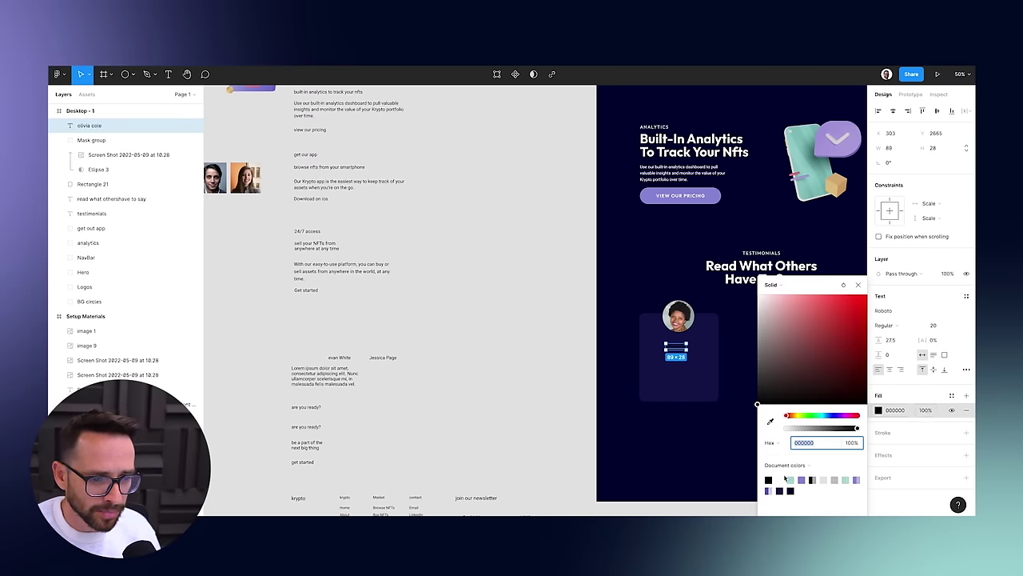
left_click(780, 479)
left_click(857, 285)
left_click(966, 296)
left_click(910, 380)
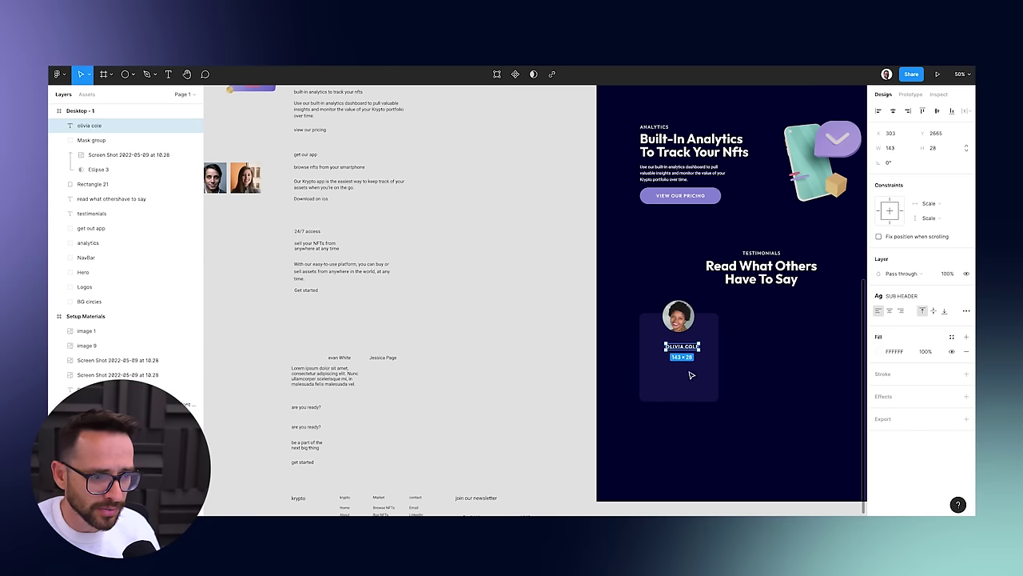
left_click_drag(673, 352, 676, 342)
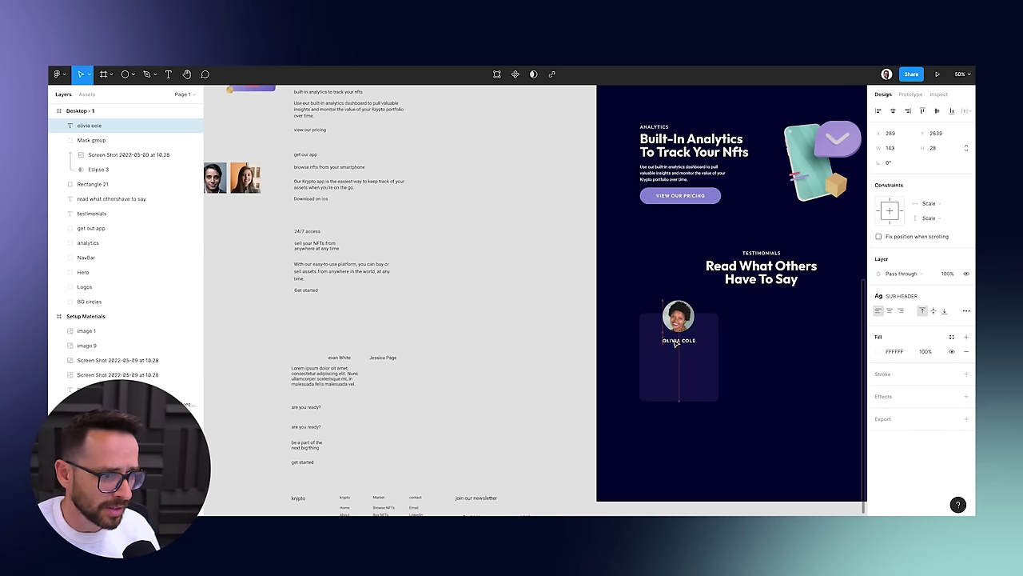
left_click(540, 336)
Move the lorem quote below the name, fill it white (FFFFFF) and resize it to 305 wide.
left_click_drag(302, 371, 678, 360)
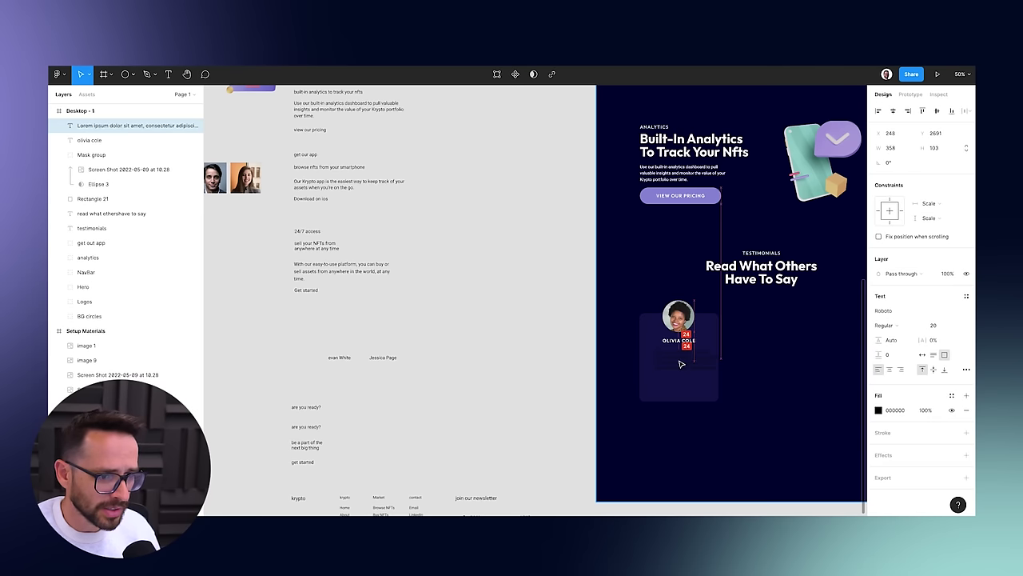
left_click(878, 410)
left_click(782, 478)
left_click(858, 285)
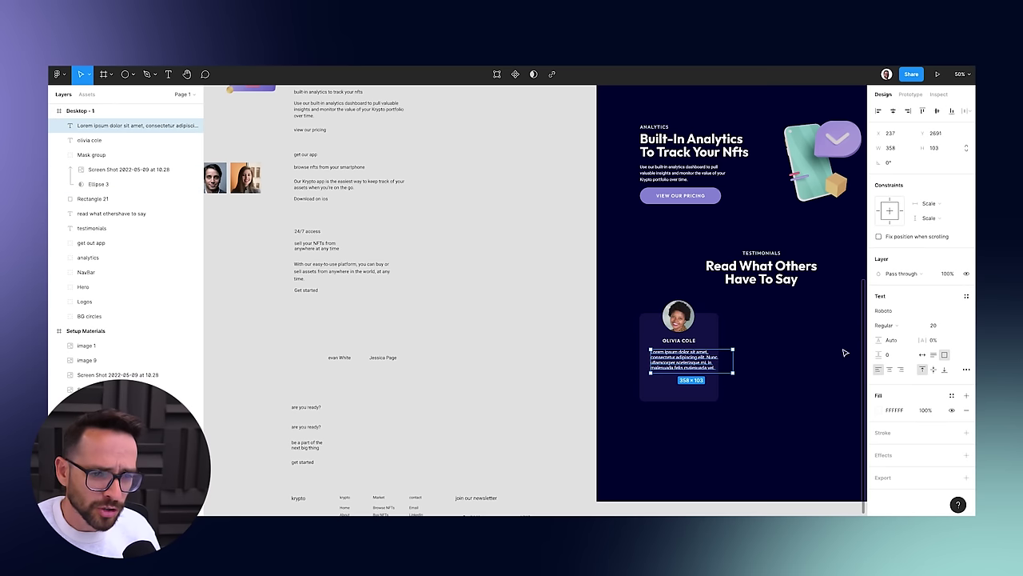
left_click_drag(733, 362, 717, 362)
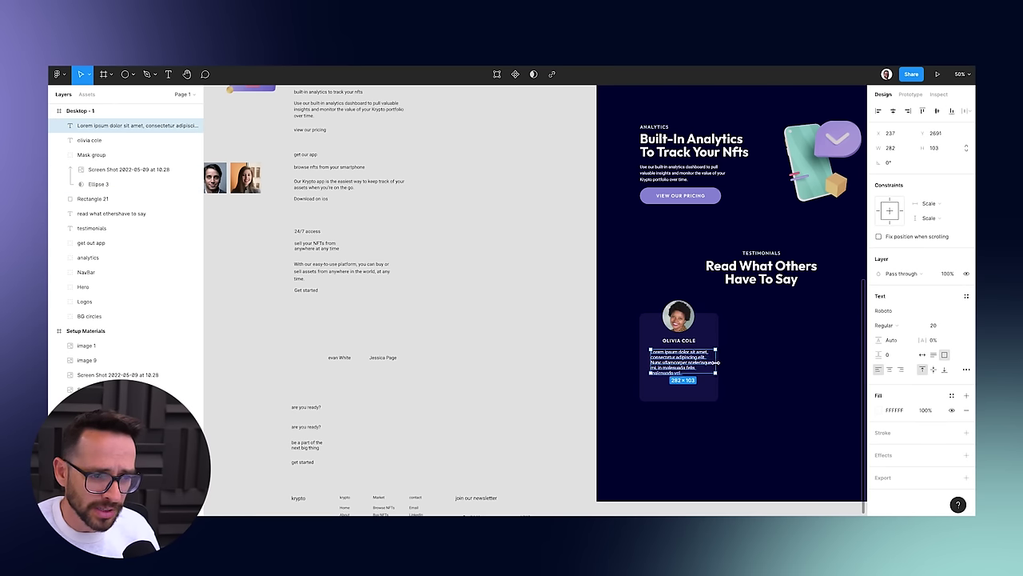
left_click_drag(650, 365, 644, 365)
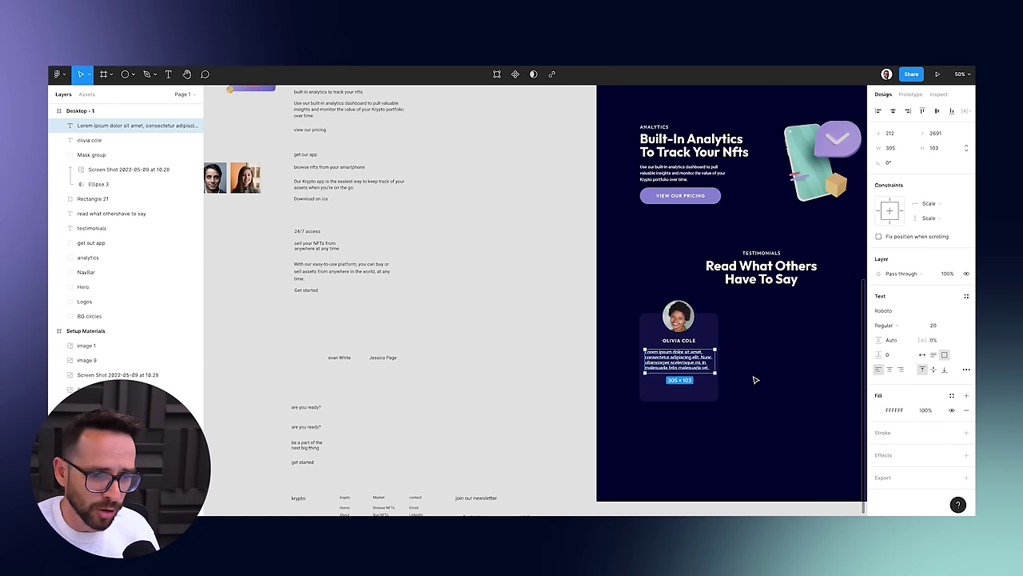
Set the quote's font size to 16.
key("shift+0")
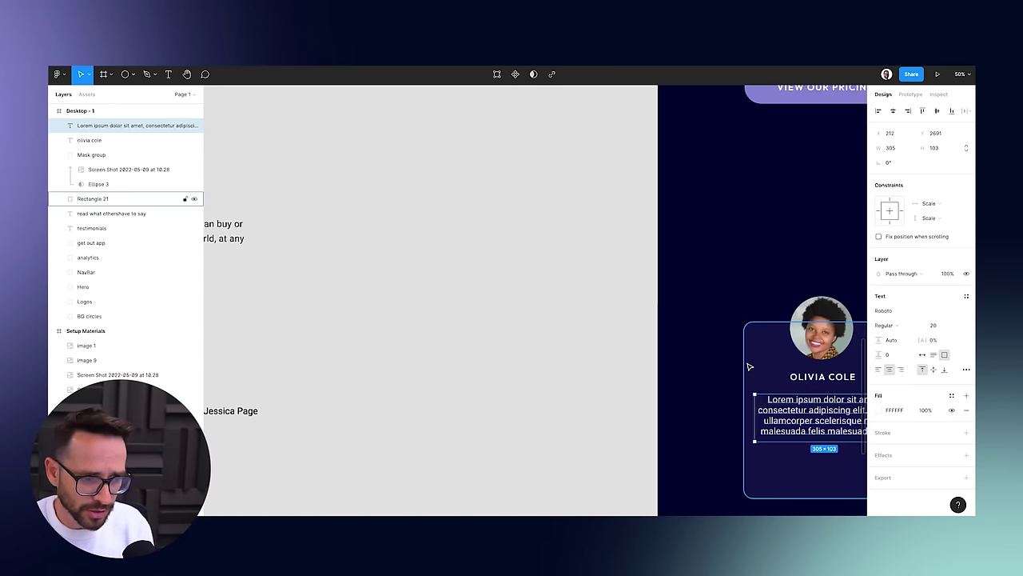
left_click(749, 385)
left_click(799, 409)
scroll(712, 370, "right", 5)
scroll(712, 370, "down", 2)
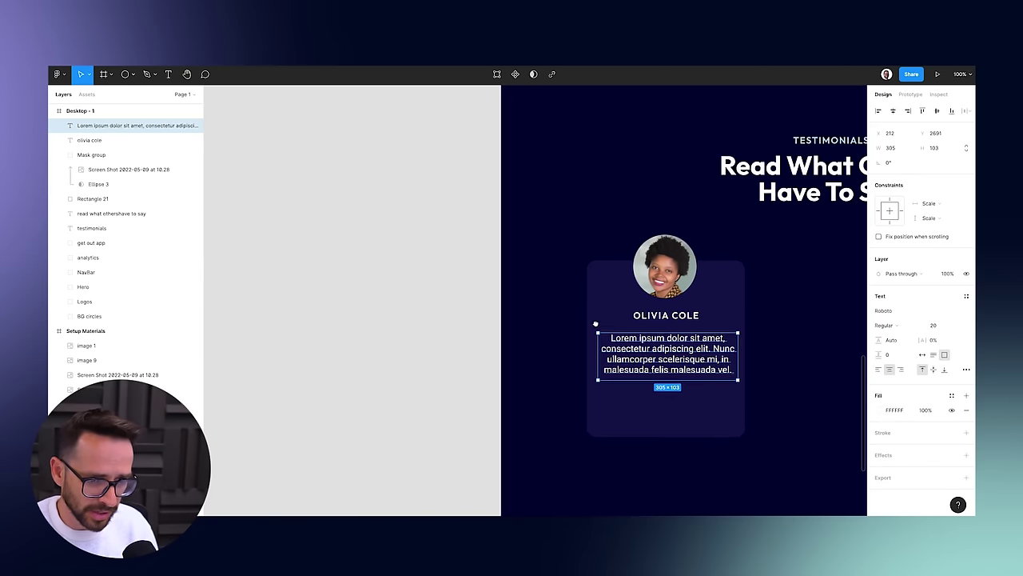
left_click(935, 324)
key("Down")
key("Down")
key("Down")
key("Down")
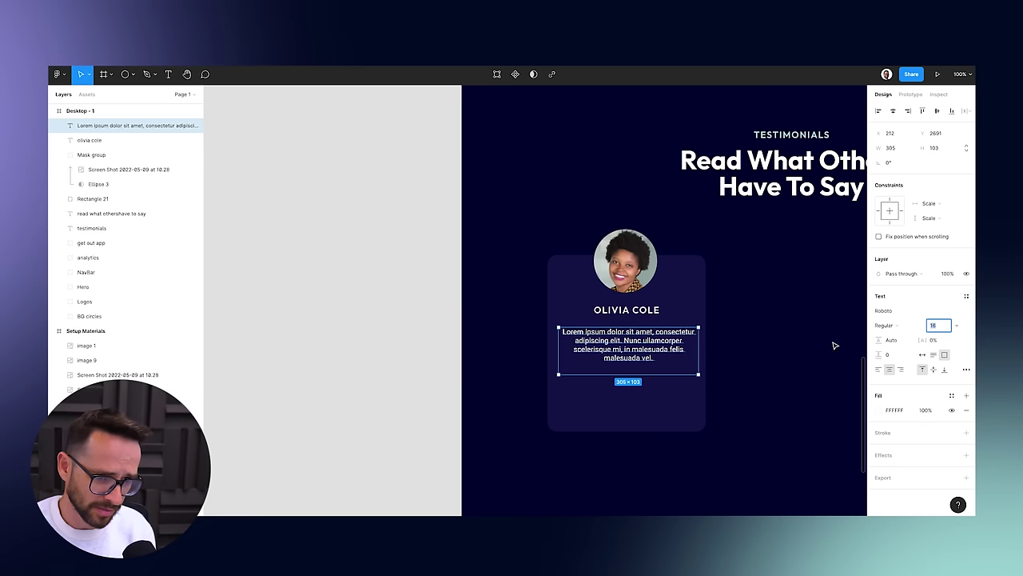
Set the quote's line height to 119%, centre it, and shorten the card to 345 × 261.
left_click(902, 342)
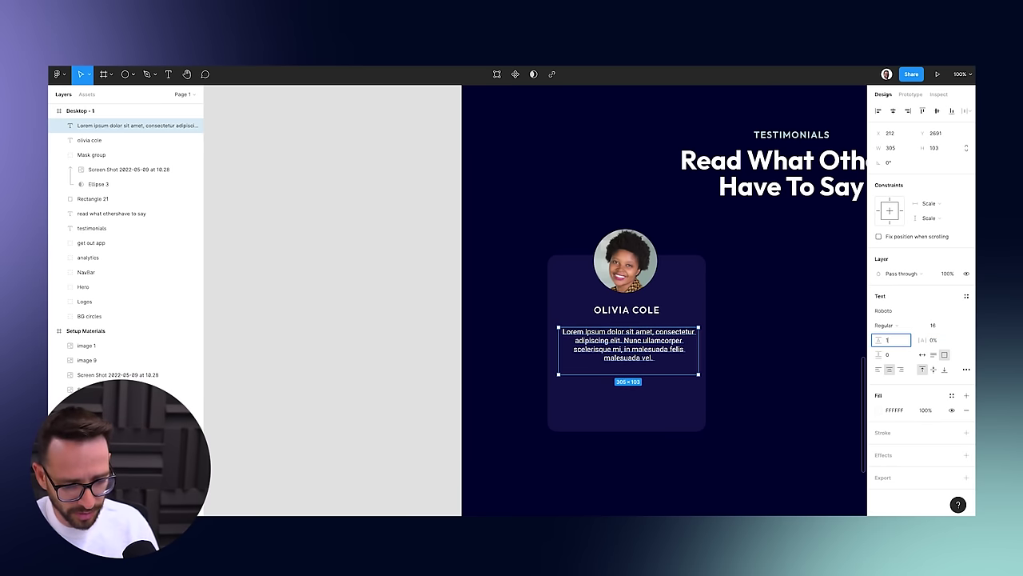
key("Return")
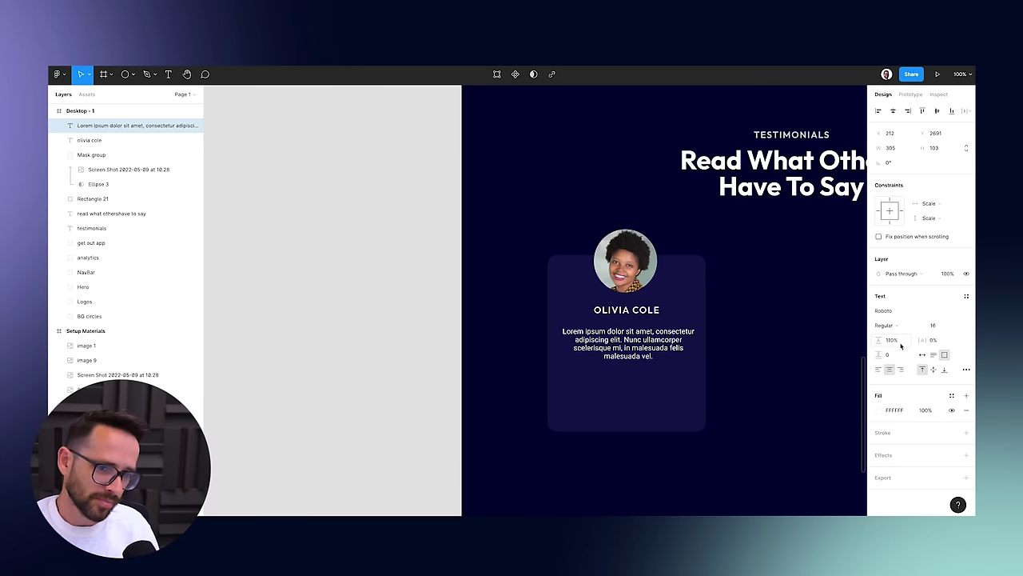
left_click(900, 342)
key("Return")
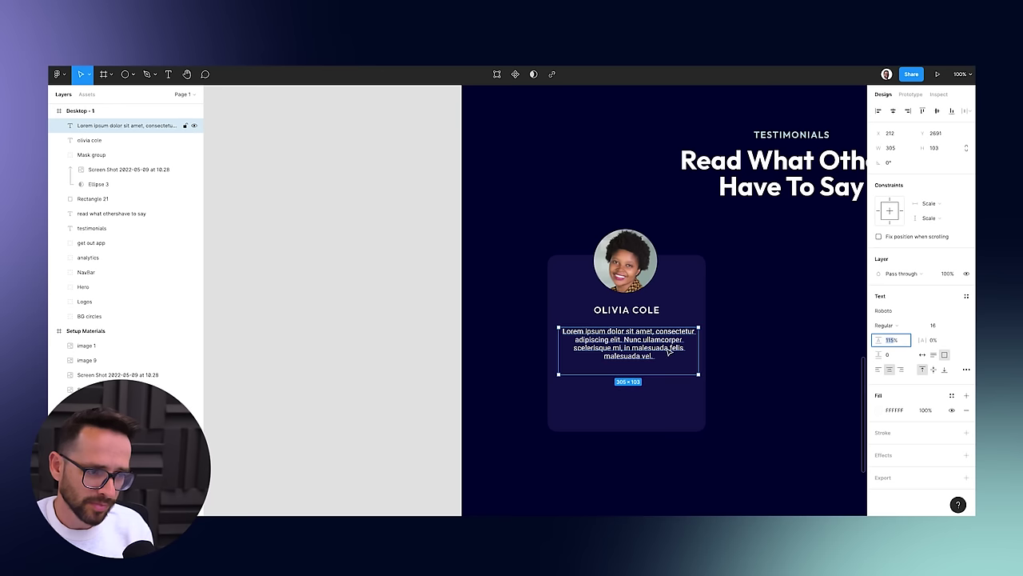
left_click(900, 342)
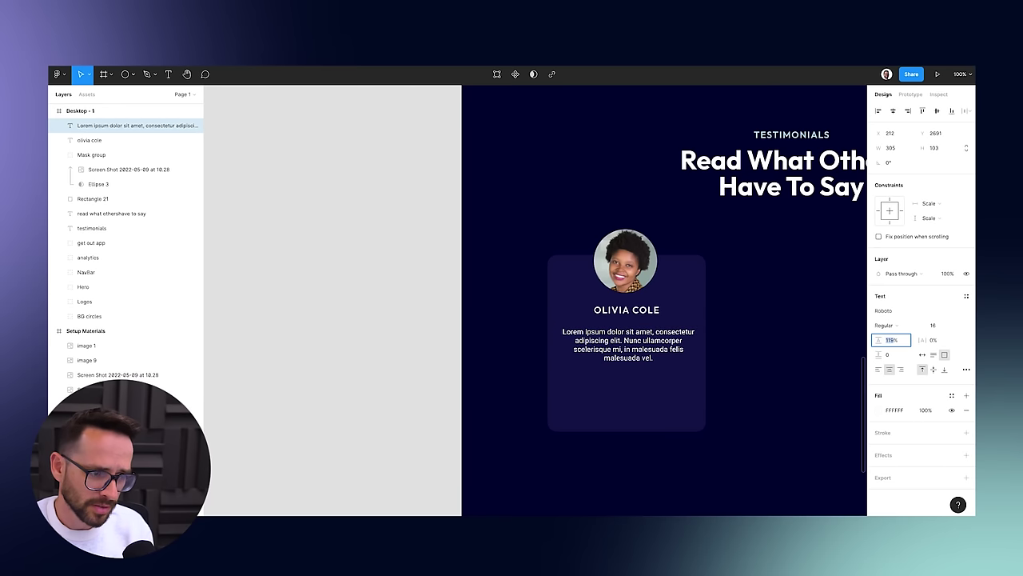
left_click_drag(667, 352, 650, 347)
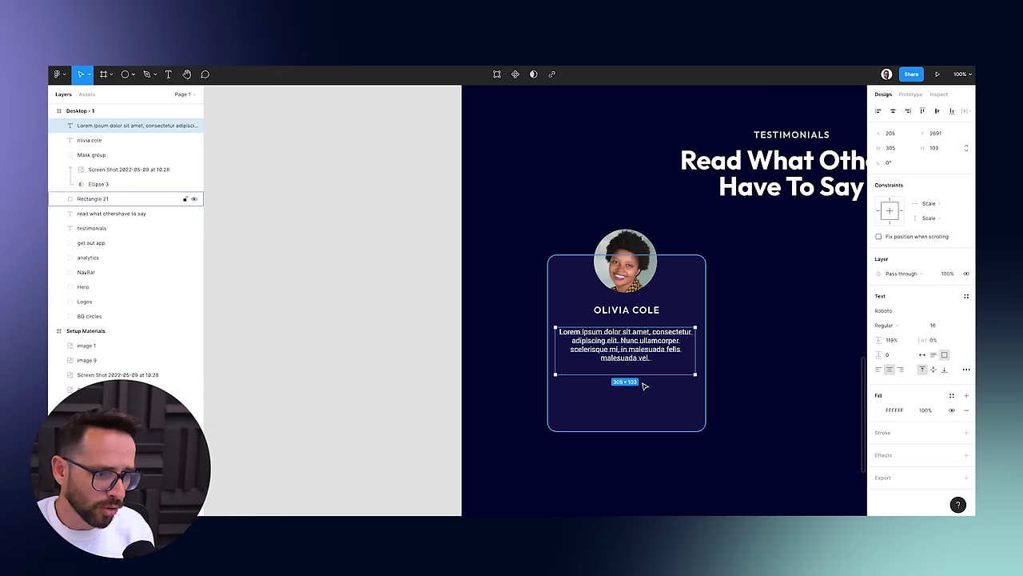
left_click(648, 410)
left_click_drag(630, 430, 630, 373)
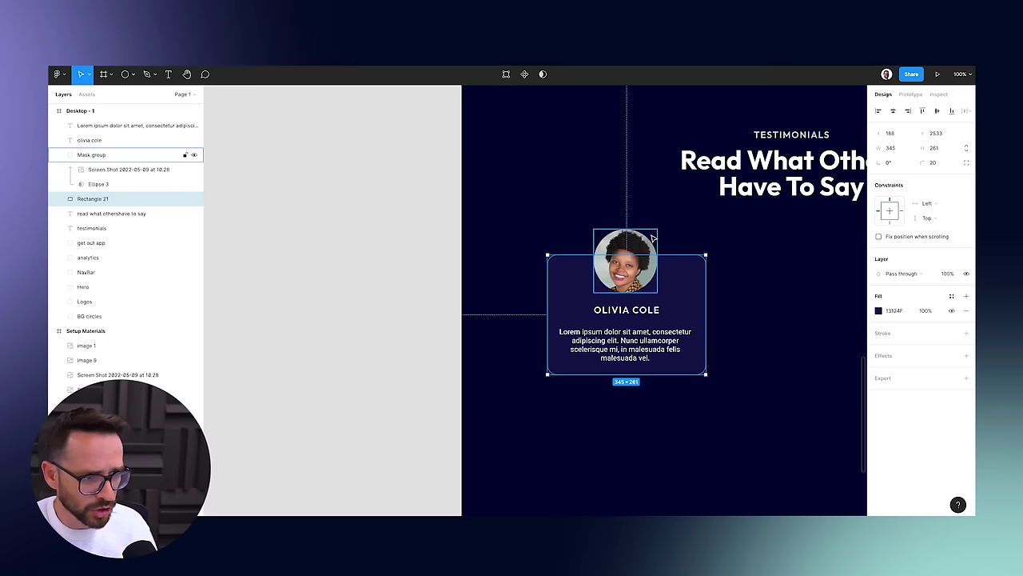
Align the card background, avatar, name and quote on horizontal centres and group them.
left_click(624, 243, "shift")
left_click(99, 140, "shift")
left_click(98, 126, "shift")
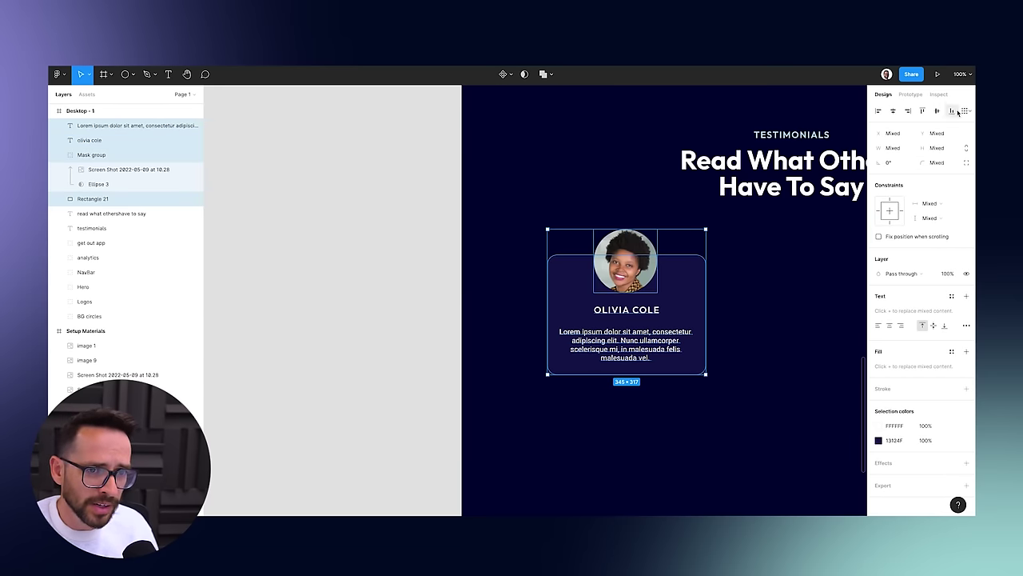
left_click(892, 113)
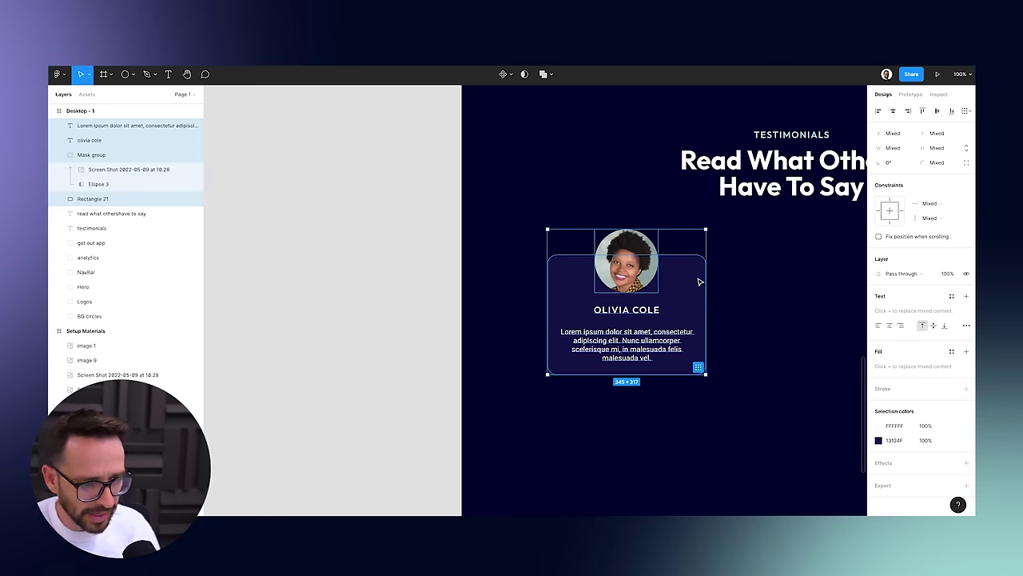
key("ctrl+g")
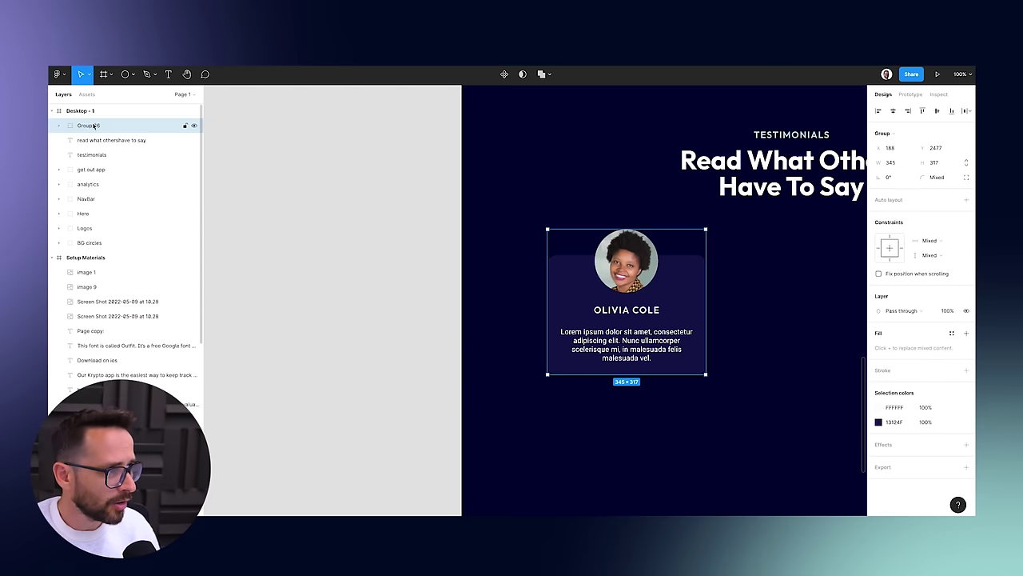
double_click(93, 126)
Name the group 'testemonial item' and bring the testimonials card back into view.
type("testemonial item")
key("Return")
scroll(536, 304, "down", 5)
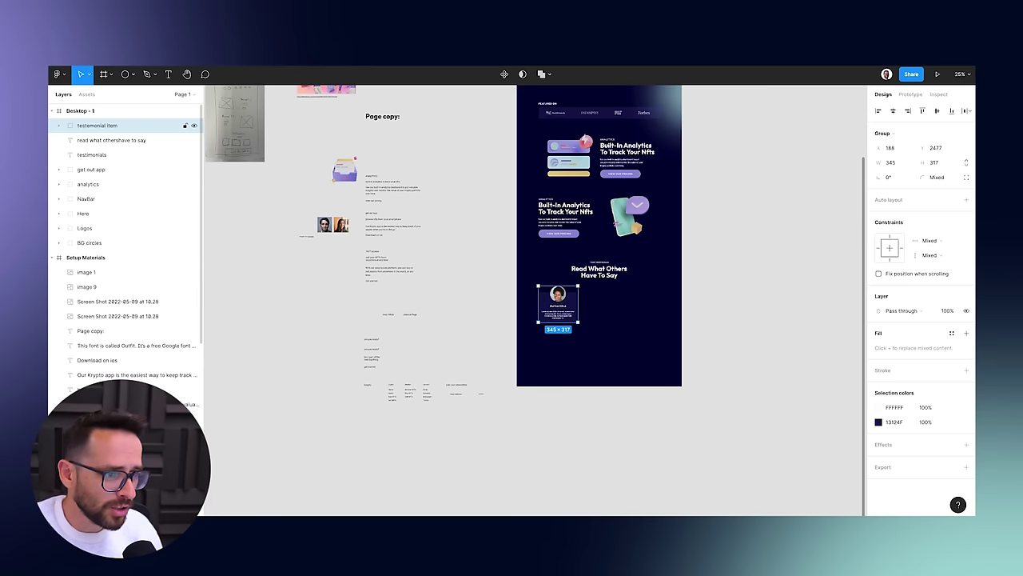
scroll(550, 198, "up", 3)
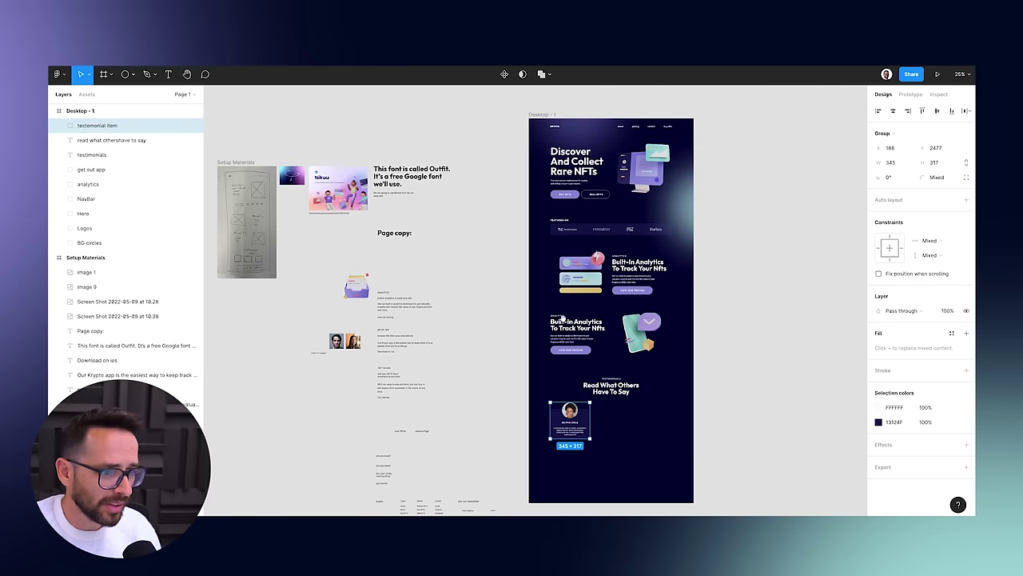
left_click(529, 115)
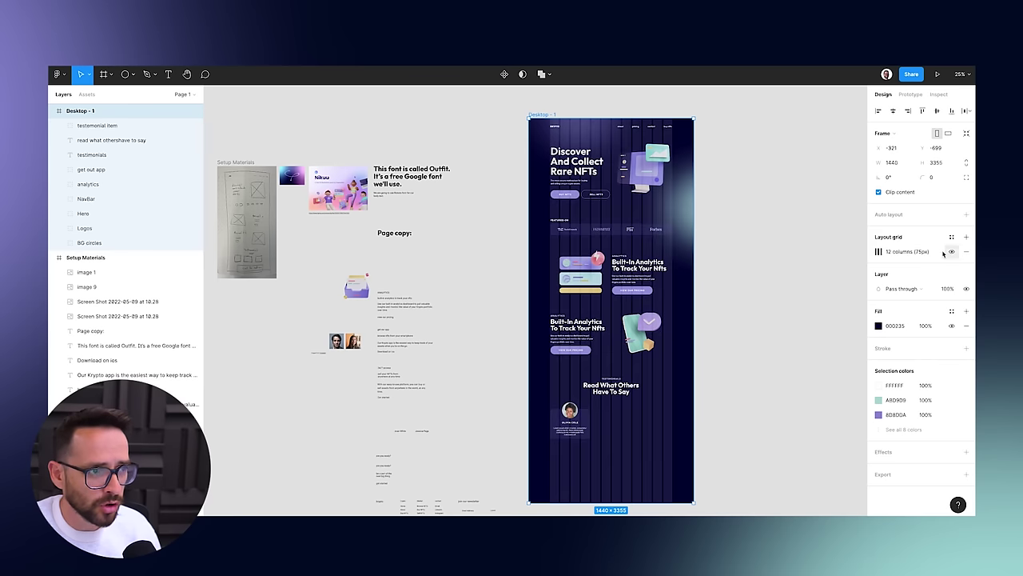
scroll(628, 399, "down", 1)
scroll(599, 429, "up", 8)
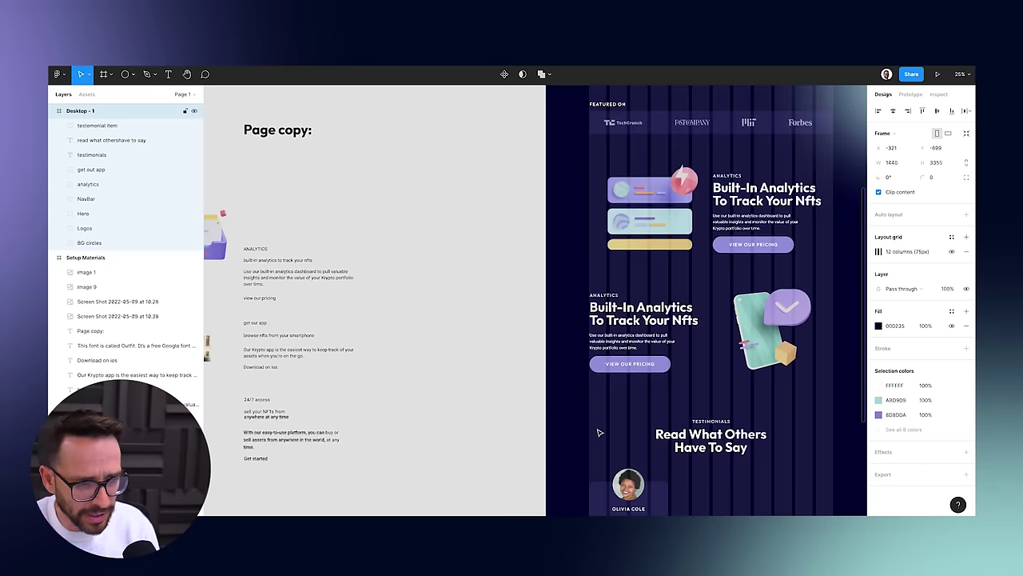
left_click_drag(647, 399, 534, 232)
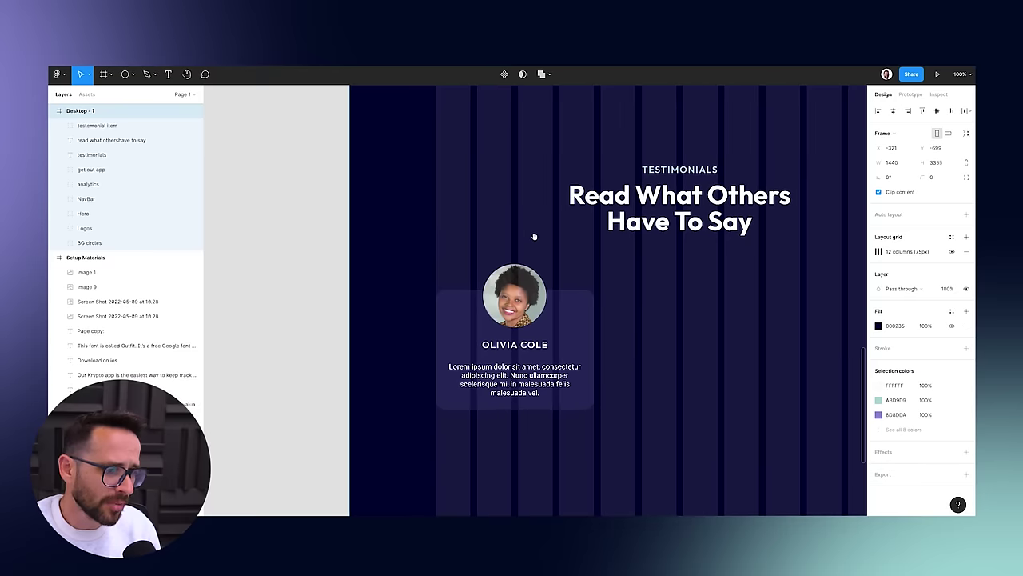
Select the Screen Shot image inside the avatar mask and open its Layer blend mode options.
double_click(493, 289)
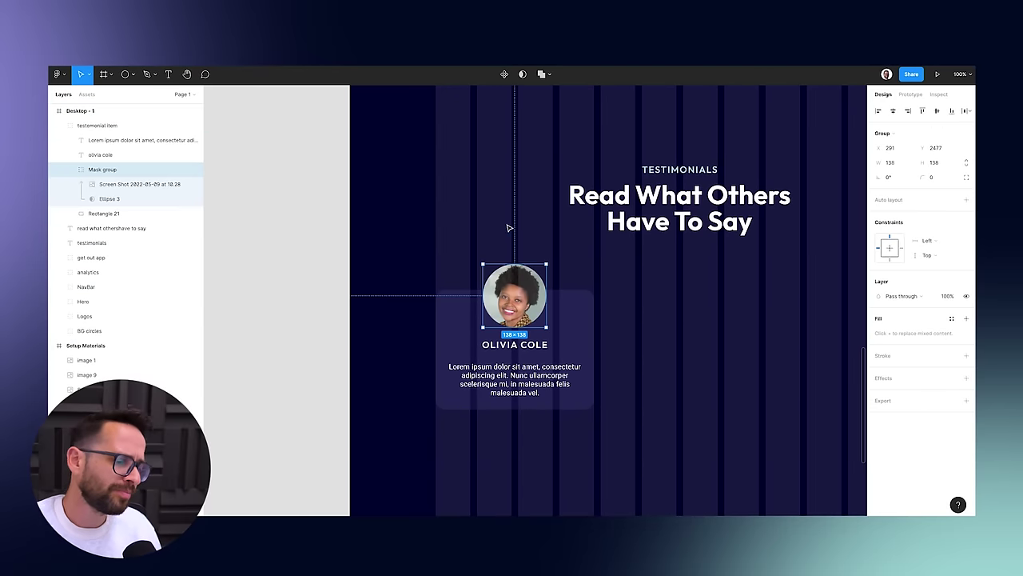
scroll(518, 260, "down", 5)
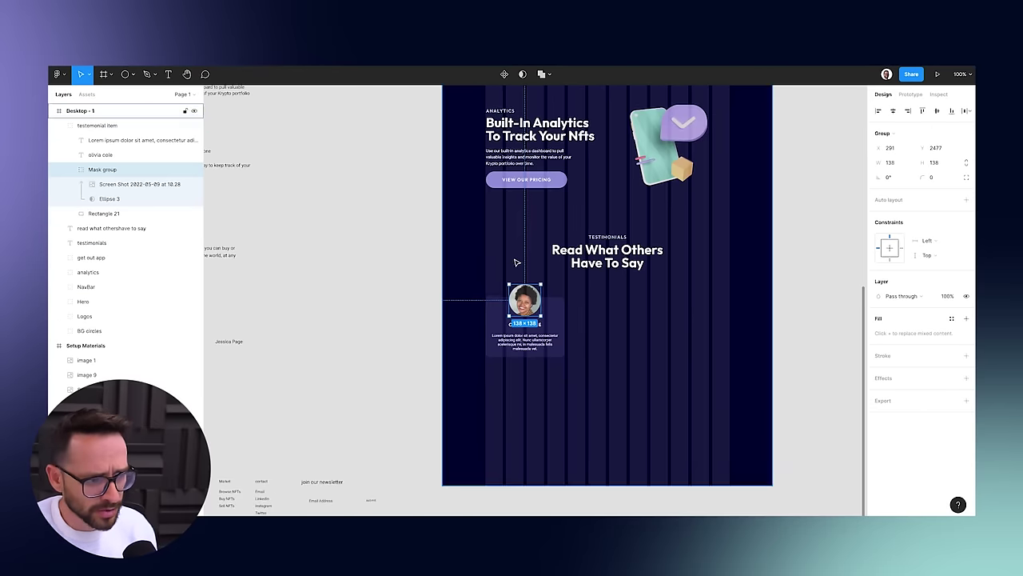
scroll(581, 398, "up", 5)
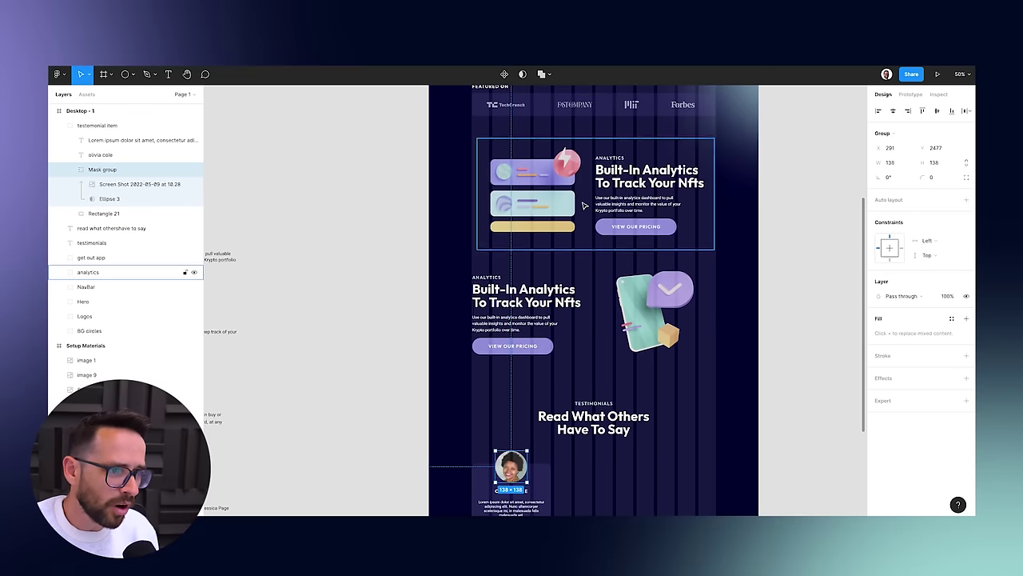
scroll(632, 264, "up", 5)
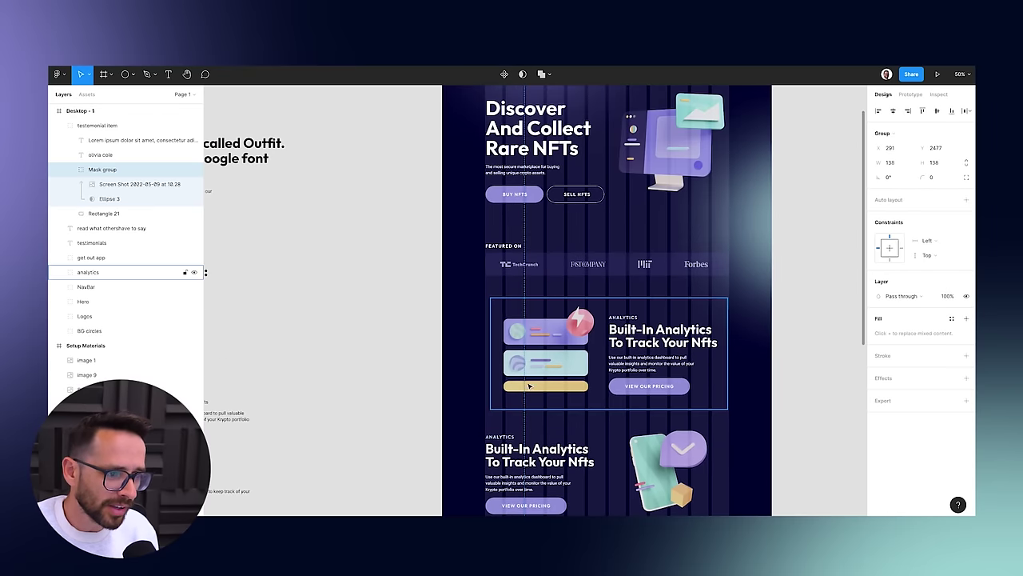
scroll(601, 242, "down", 7)
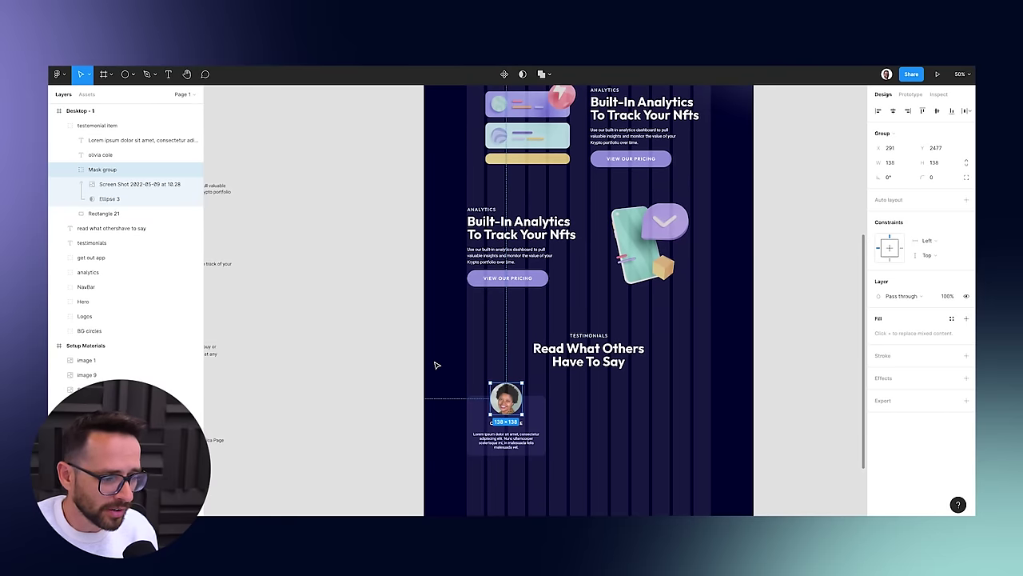
key("shift+0")
scroll(452, 376, "down", 3)
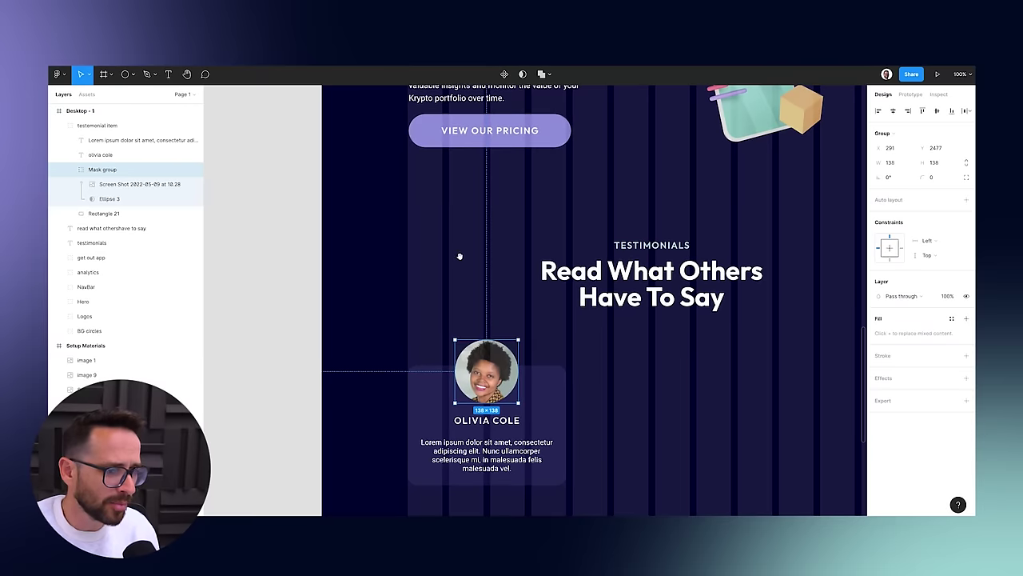
double_click(490, 375)
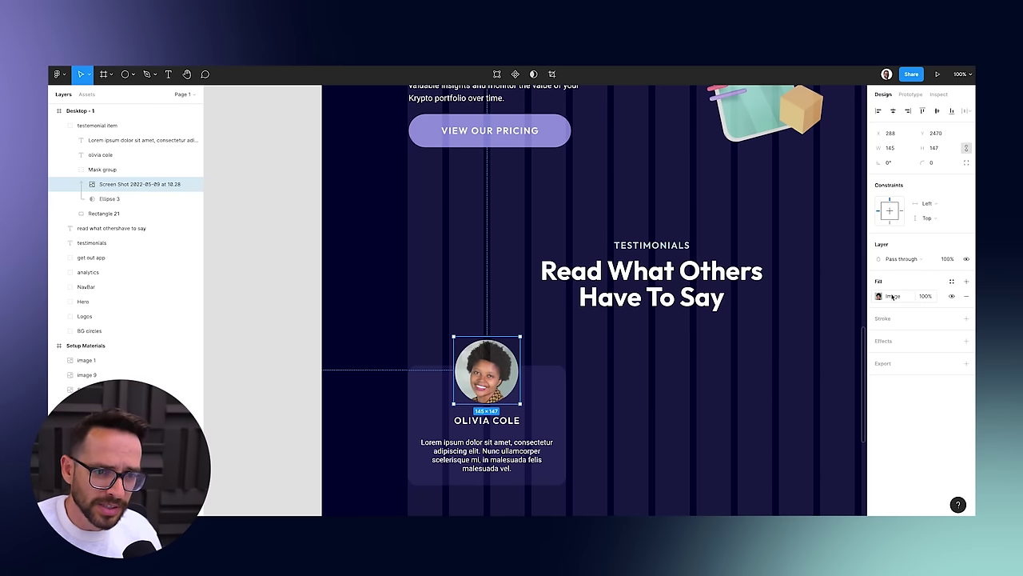
left_click(914, 260)
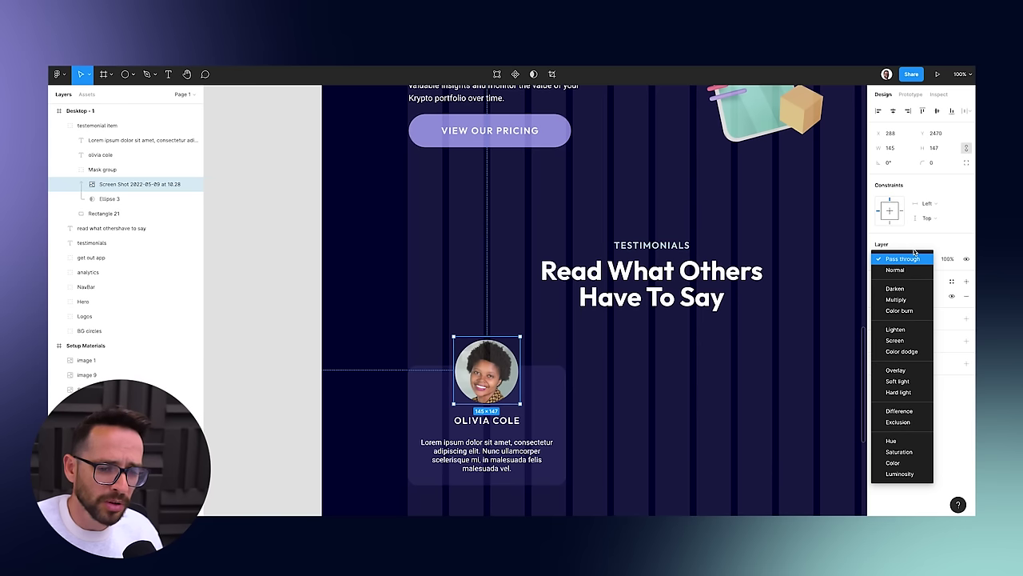
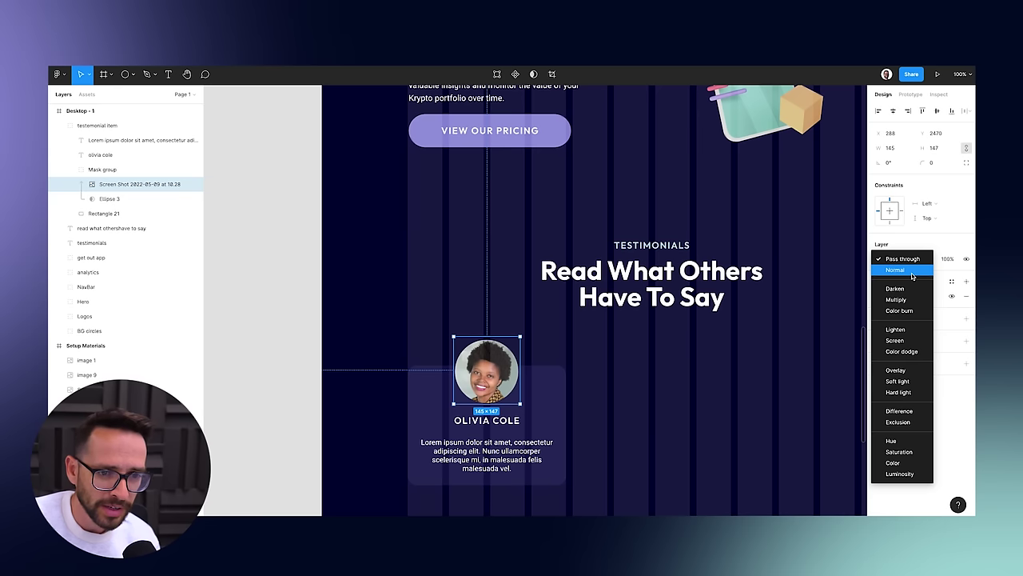
Try Multiply, Screen and Soft light blends on the avatar, then settle on Luminosity.
left_click(896, 299)
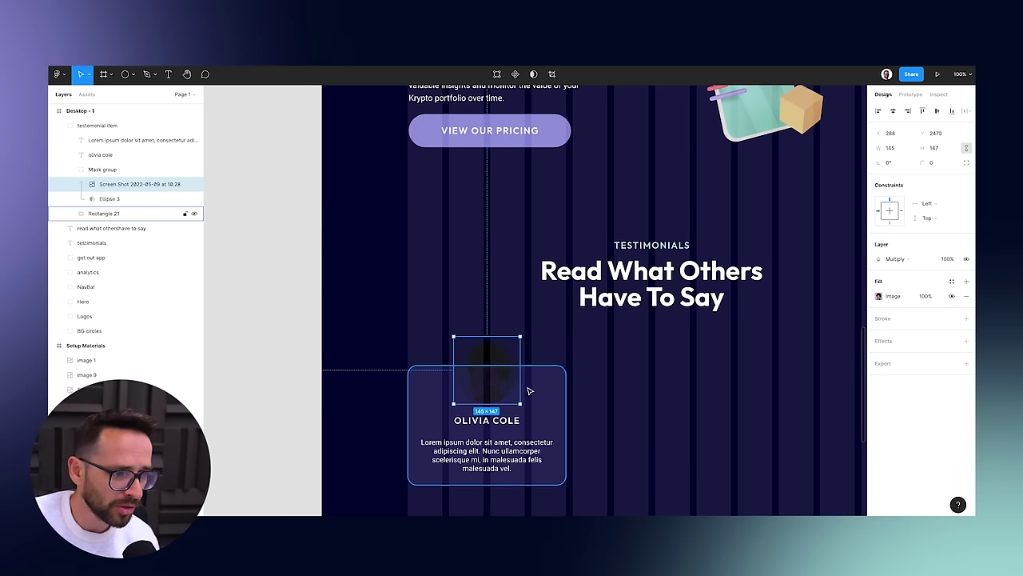
left_click(903, 262)
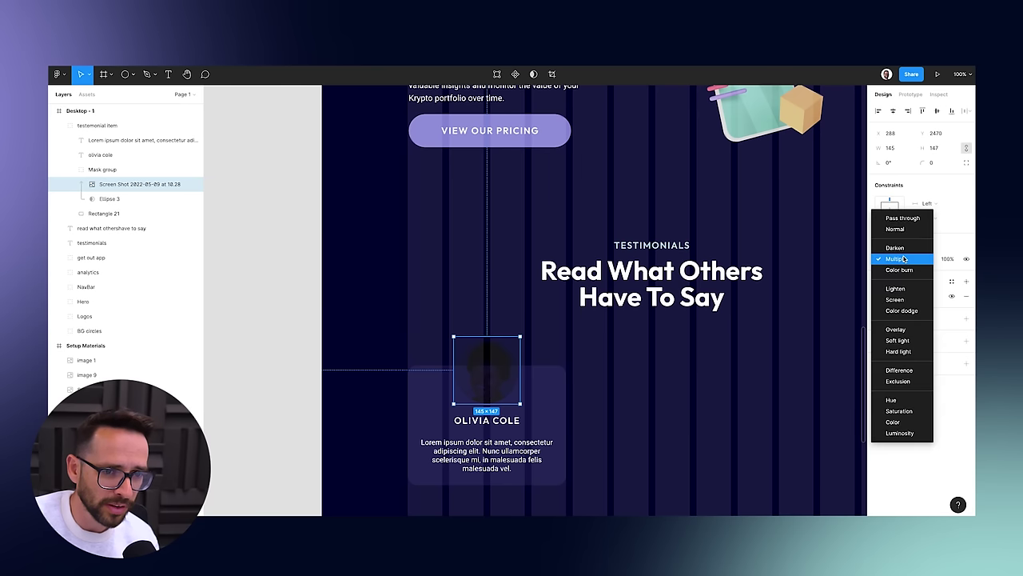
left_click(900, 300)
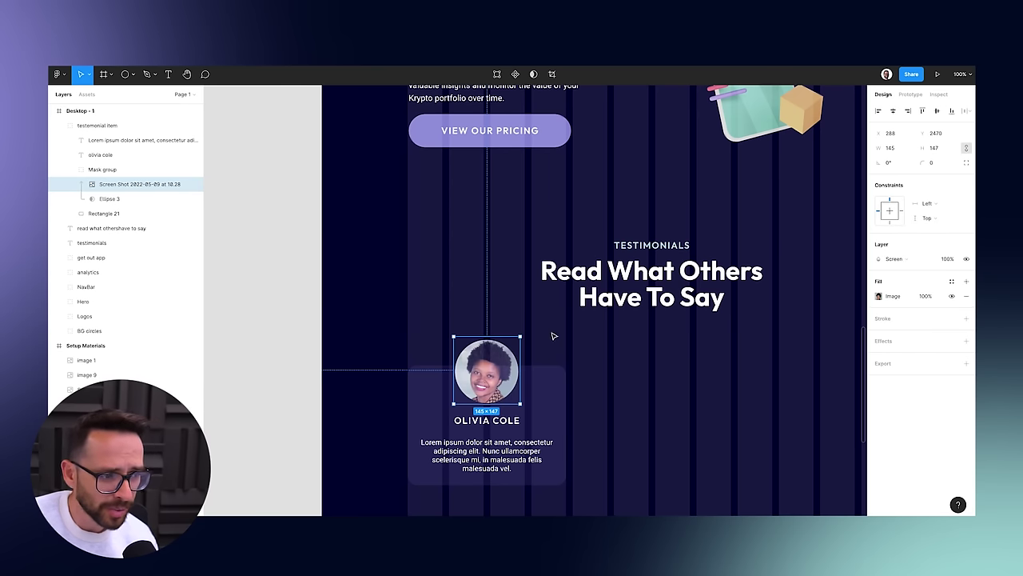
left_click(895, 260)
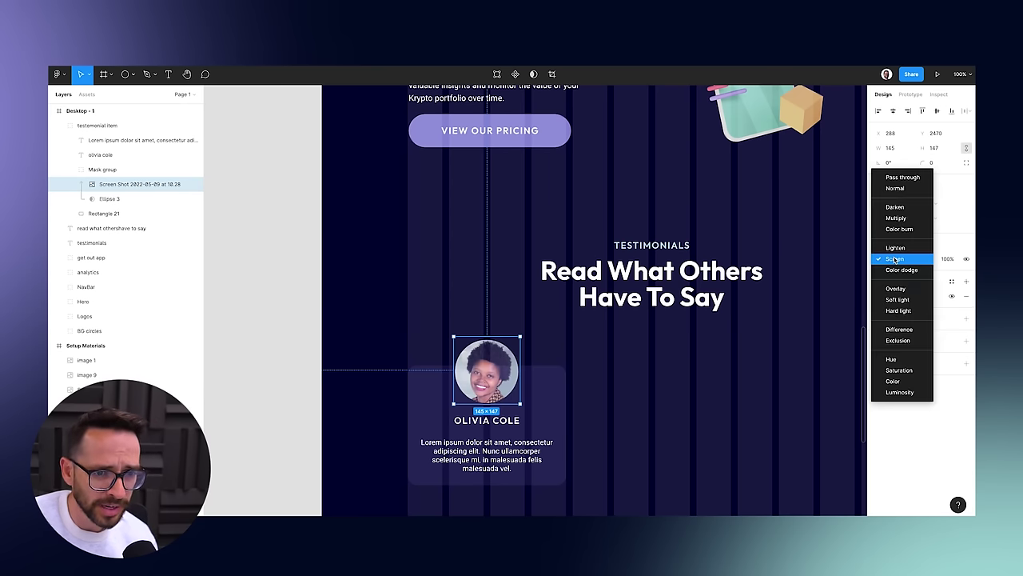
left_click(899, 304)
left_click(891, 259)
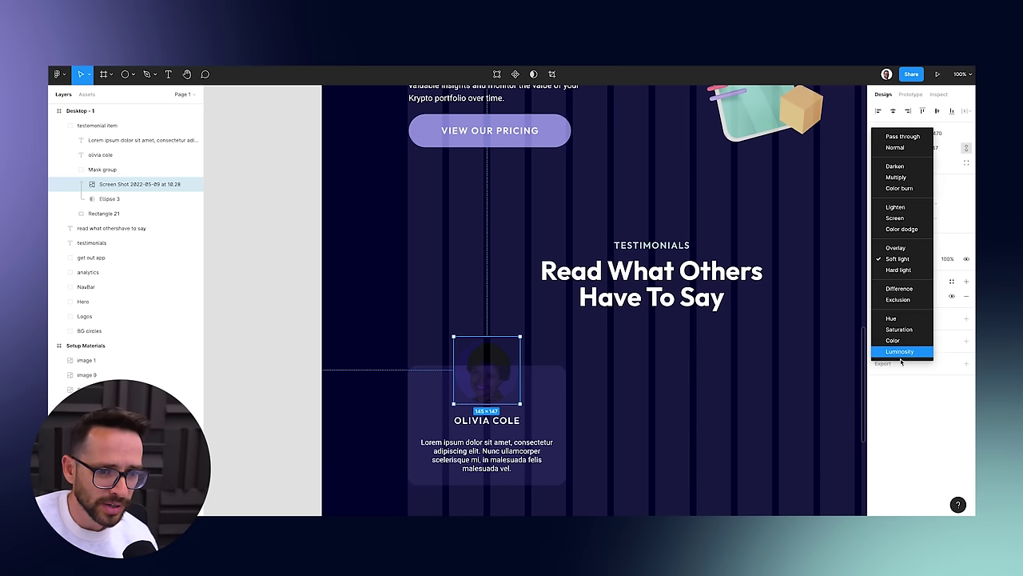
left_click(894, 352)
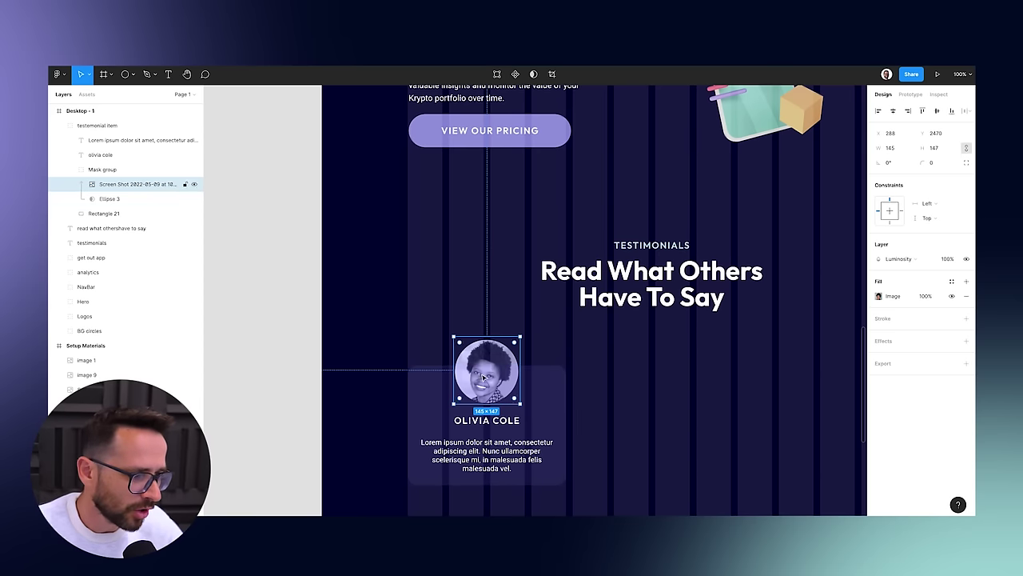
Draw a small circle overlapping the avatar photo's top-right corner.
left_click(303, 332)
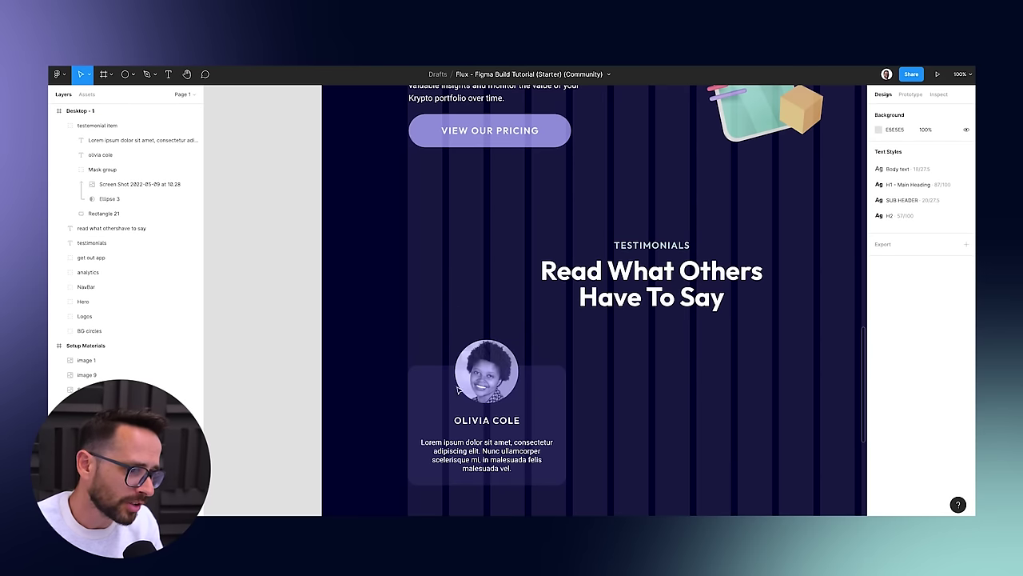
left_click(497, 379)
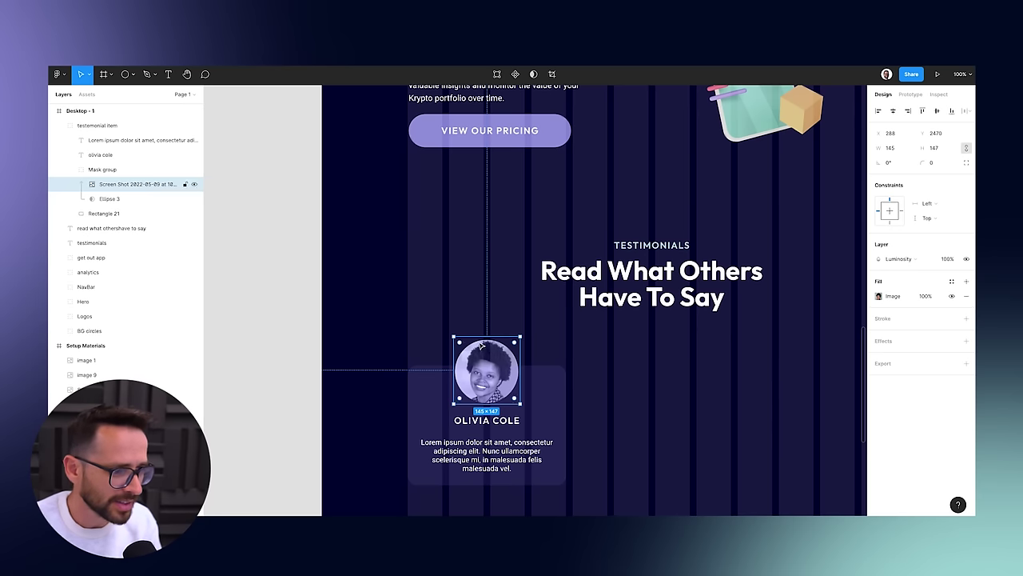
key("o")
left_click_drag(513, 344, 506, 351)
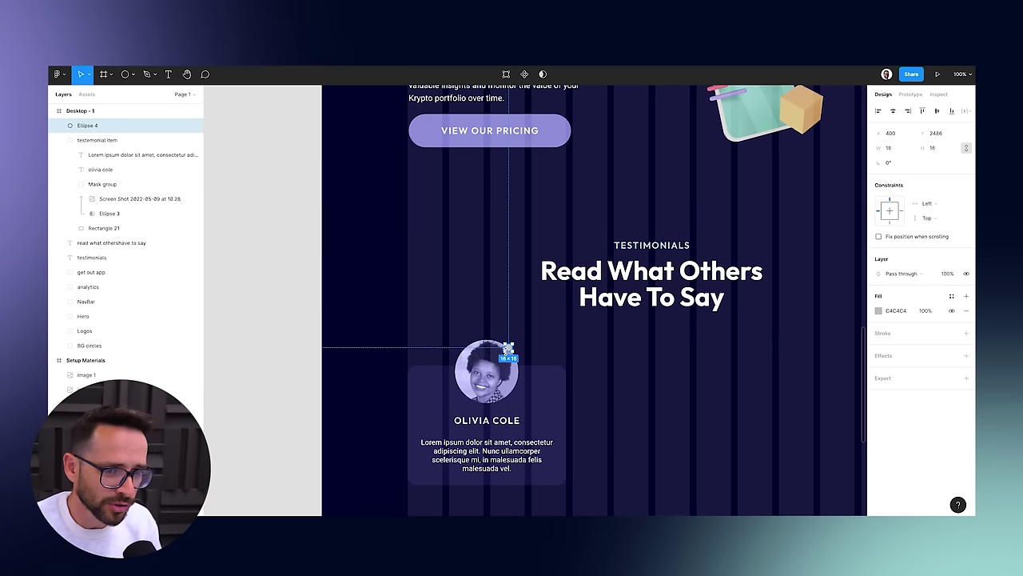
Fill the small circle with the mint document colour and size it to 20×20.
left_click(878, 311)
left_click(788, 480)
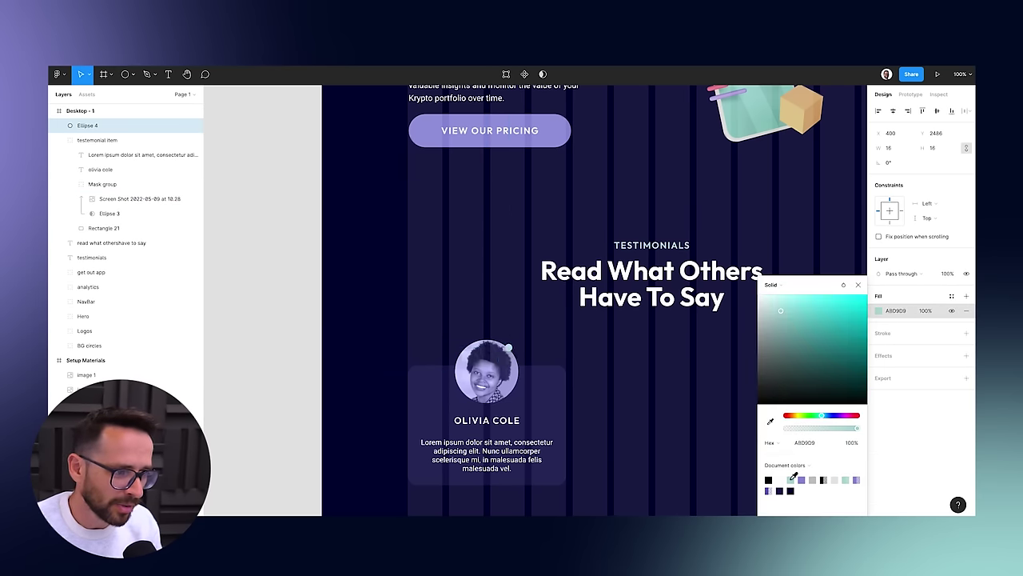
left_click(279, 370)
left_click(509, 348)
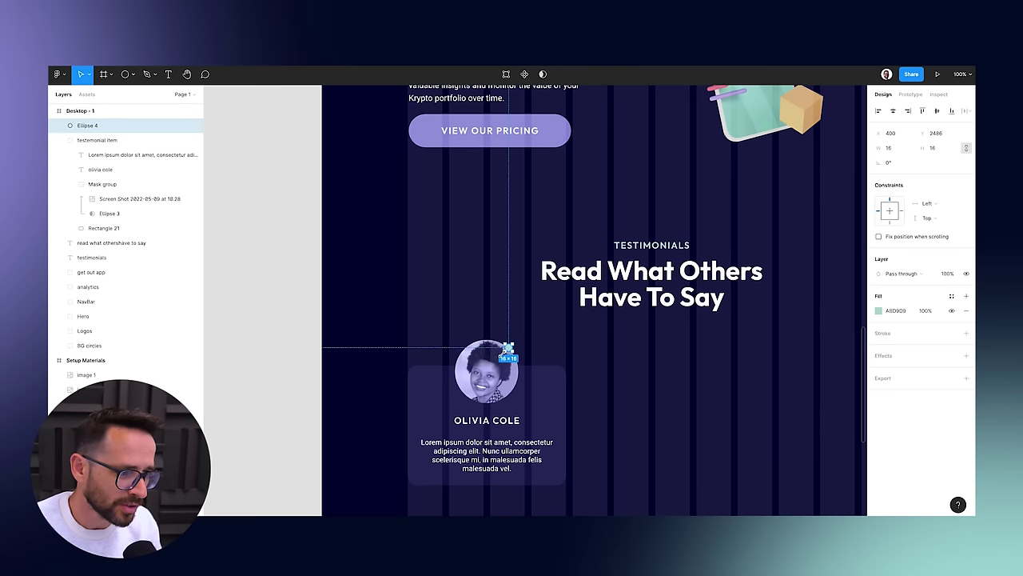
mouse_move(506, 352)
left_mouse_down()
mouse_move(520, 342)
mouse_move(504, 351)
left_mouse_up()
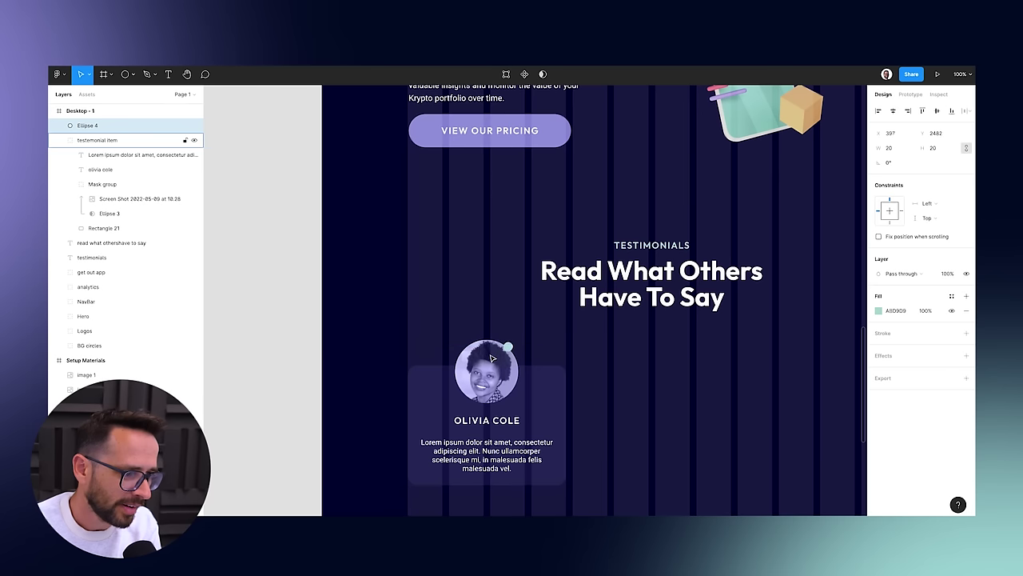
Give the circle the Screen blend and move it into the testemonial item group.
left_click(917, 275)
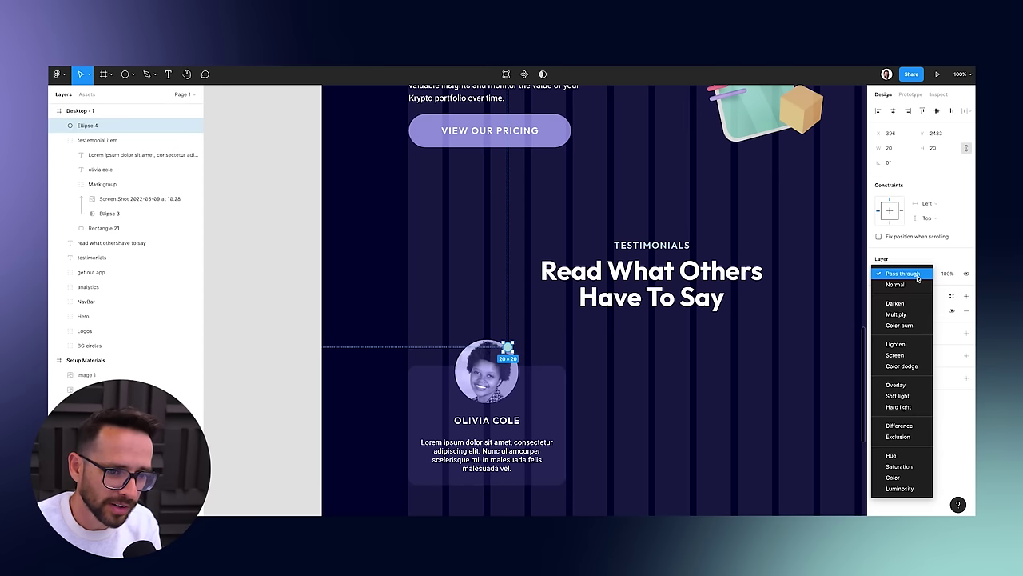
left_click(907, 358)
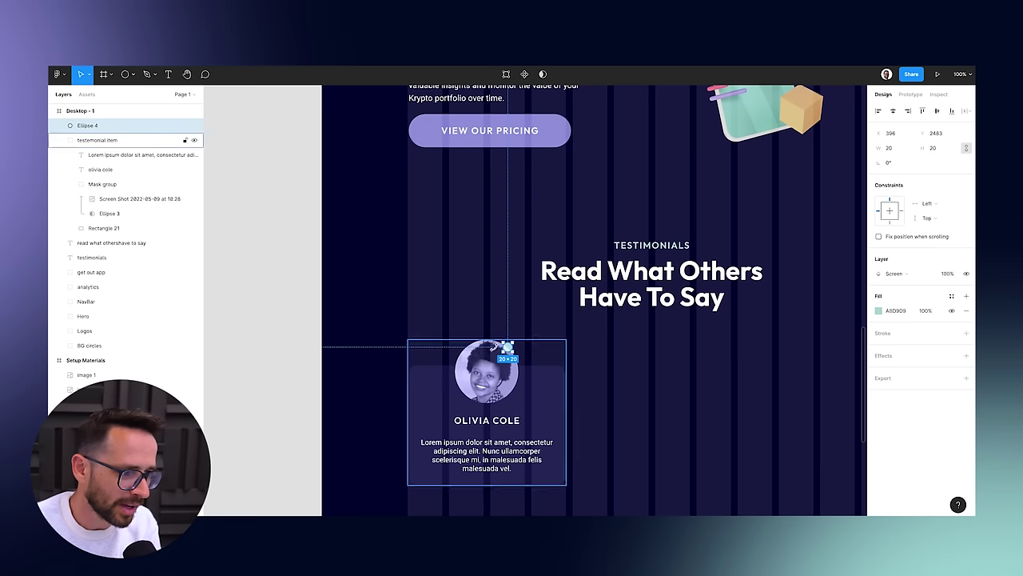
key("Escape")
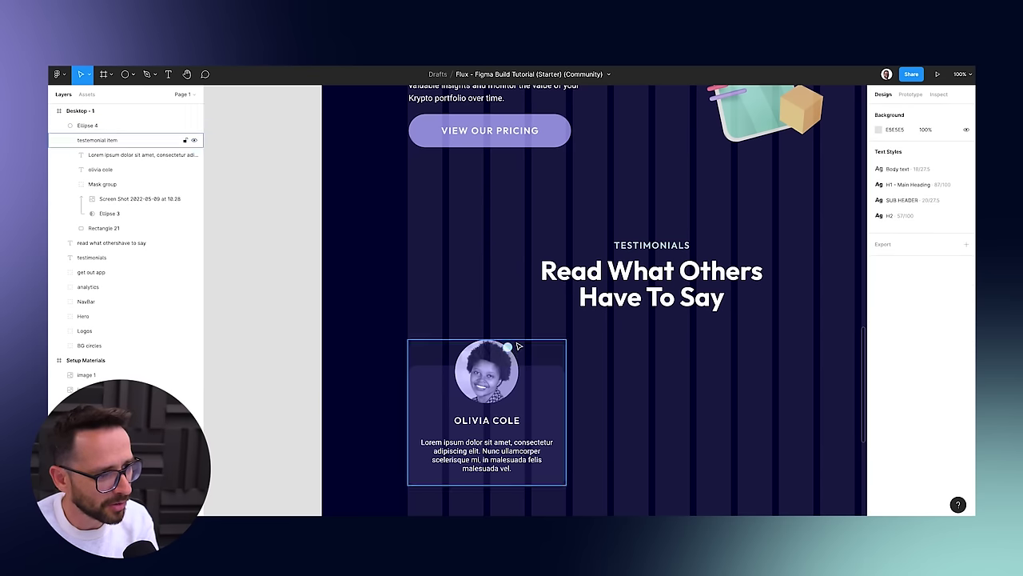
left_click(508, 348)
left_click_drag(92, 125, 111, 152)
left_click(59, 125)
Duplicate the testimonial card twice to make a row of three cards.
left_click(249, 269)
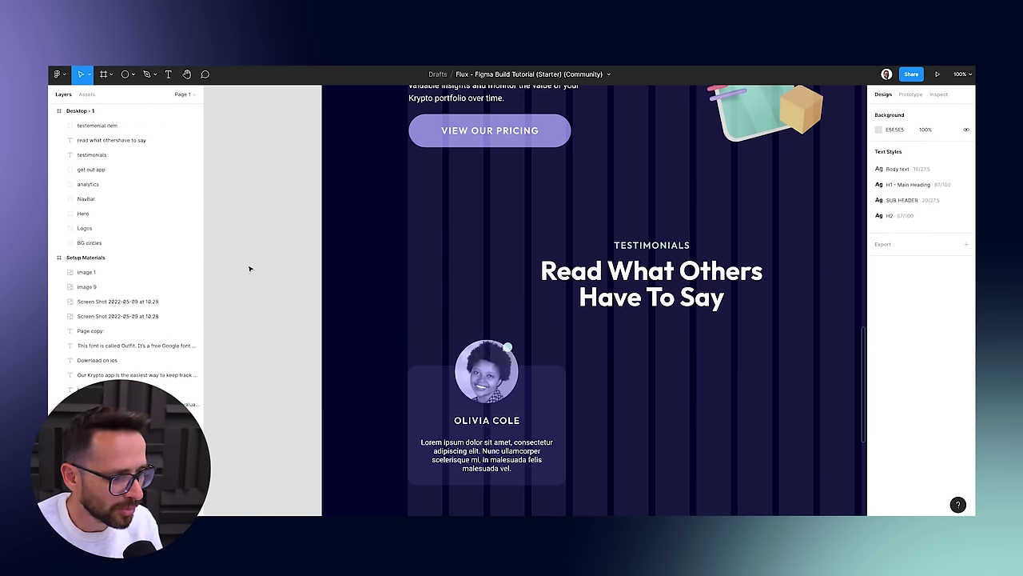
key("minus")
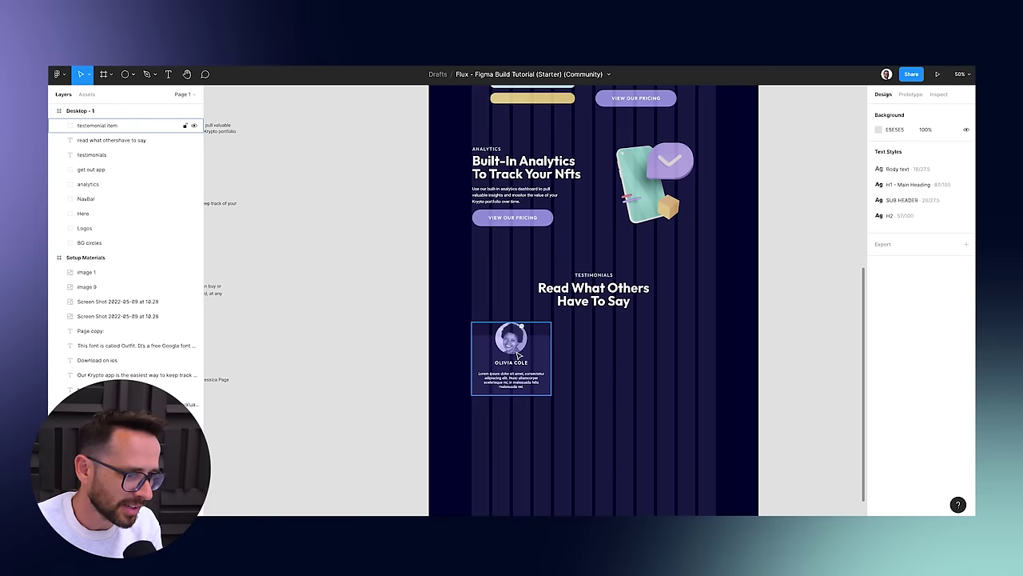
left_click(503, 371)
key("plus")
left_click_drag(478, 414, 637, 411)
scroll(684, 384, "right", 2)
scroll(684, 384, "down", 1)
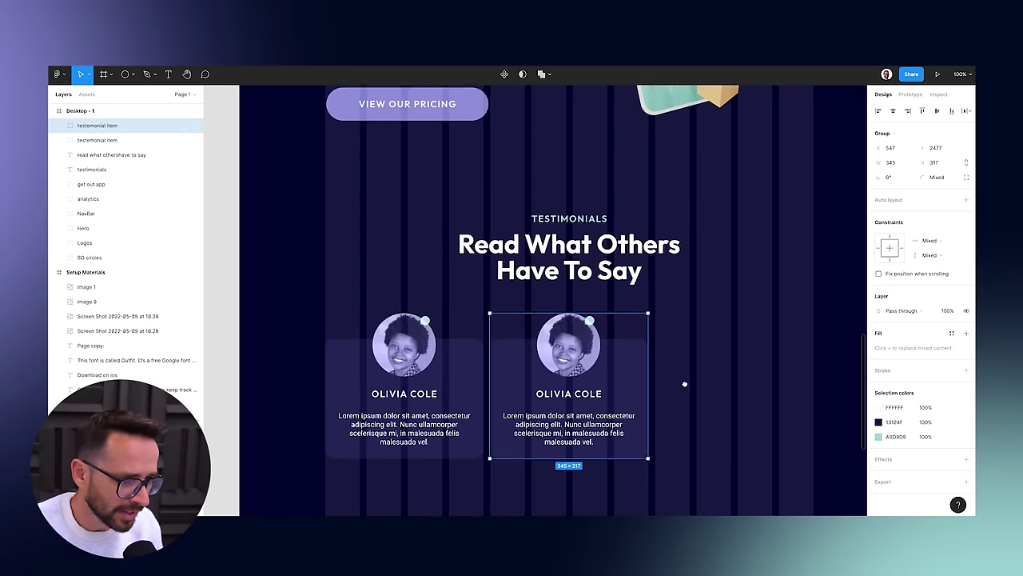
scroll(684, 385, "right", 3)
left_click_drag(437, 368, 596, 368)
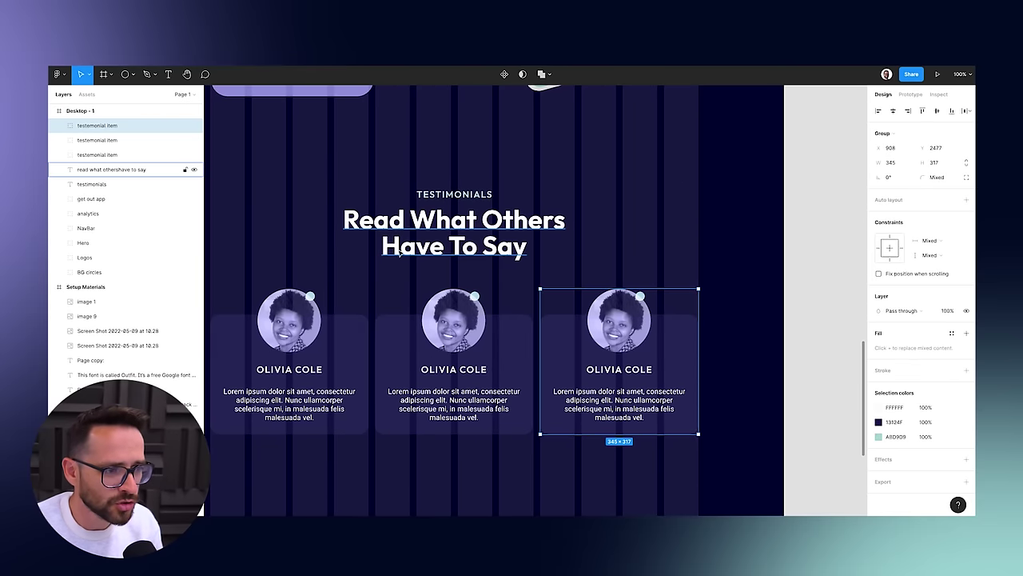
scroll(615, 389, "left", 3)
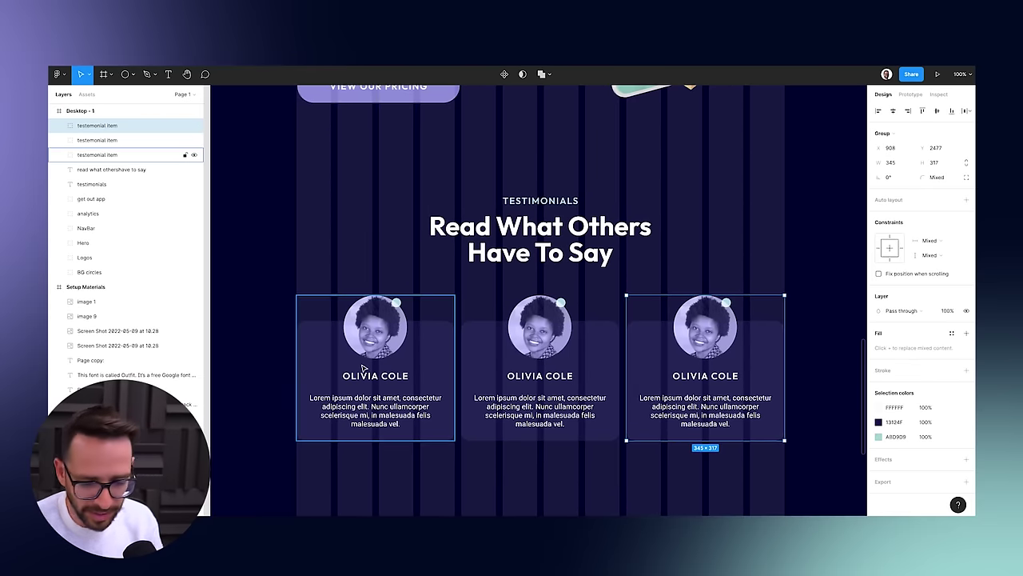
key("minus")
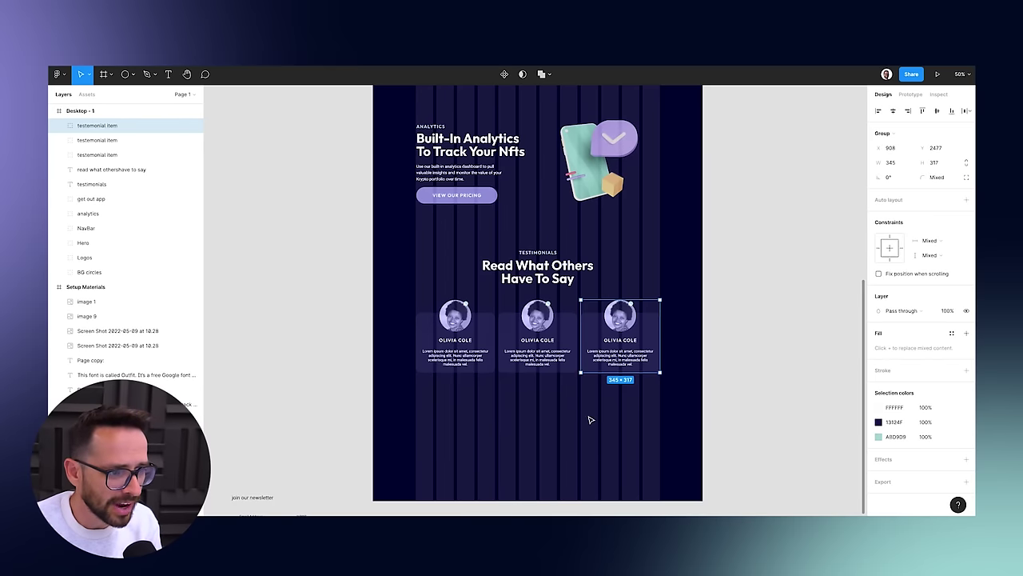
Group the three cards with the heading and label as 'testemonial section'.
left_click(751, 349)
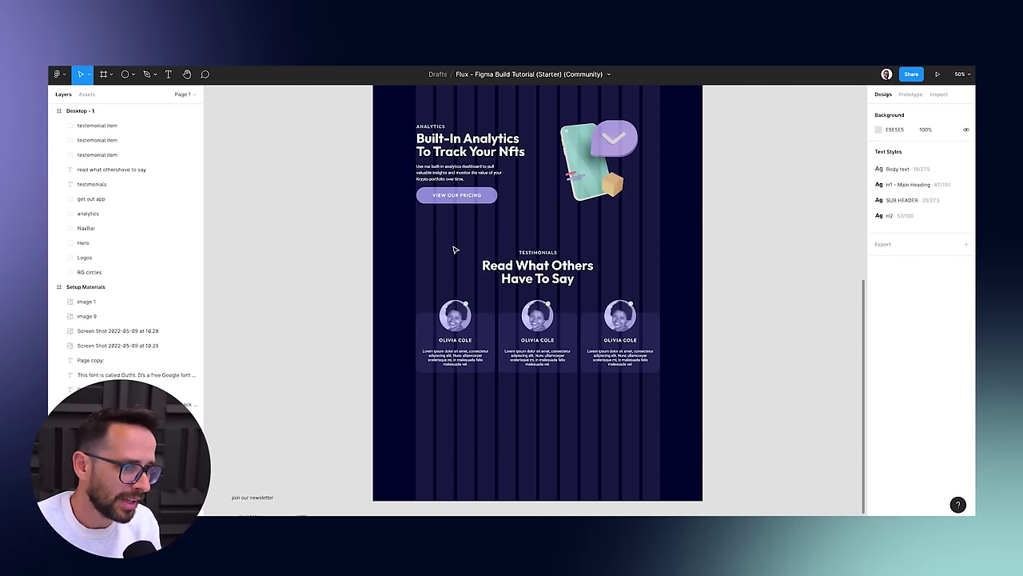
left_click_drag(356, 247, 713, 370)
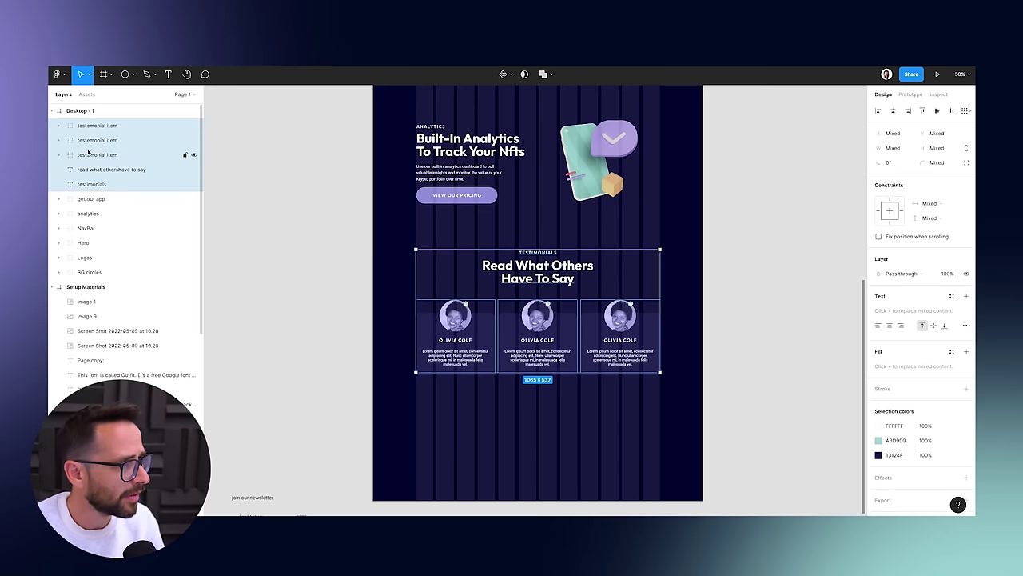
key("ctrl+g")
key("ctrl+r")
type("te")
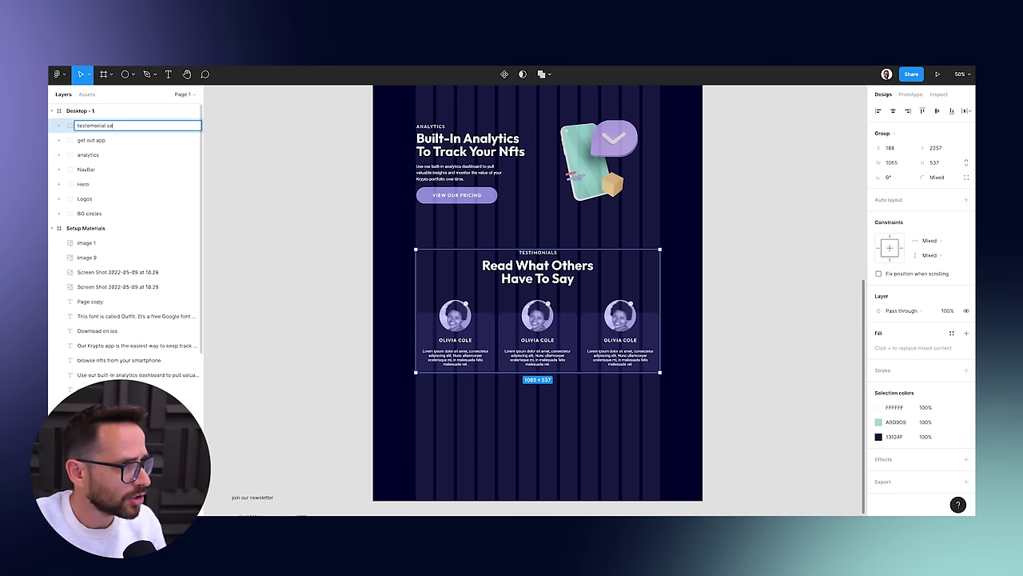
type("stemonial section")
key("Return")
left_click(342, 308)
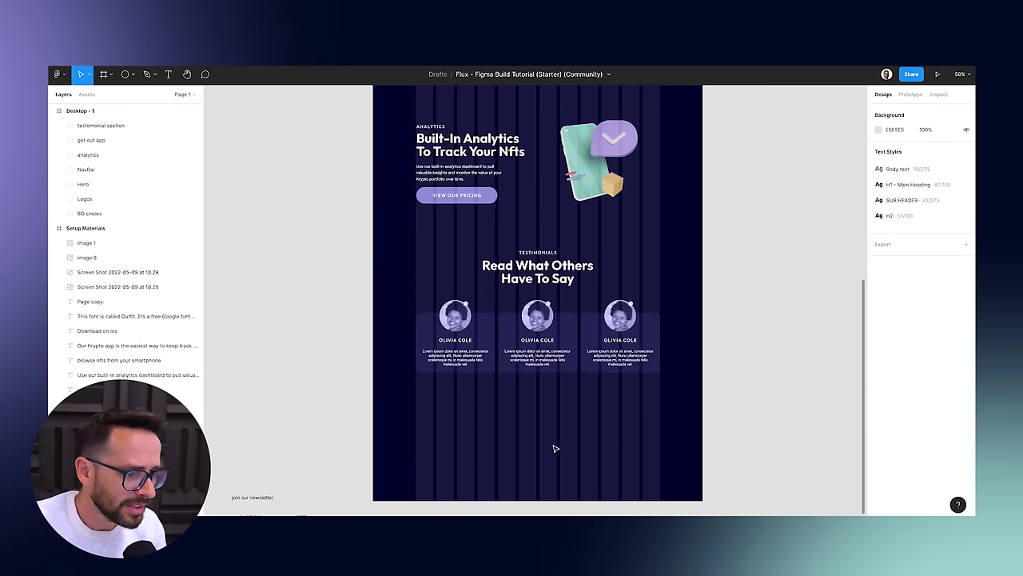
left_click_drag(323, 361, 363, 376)
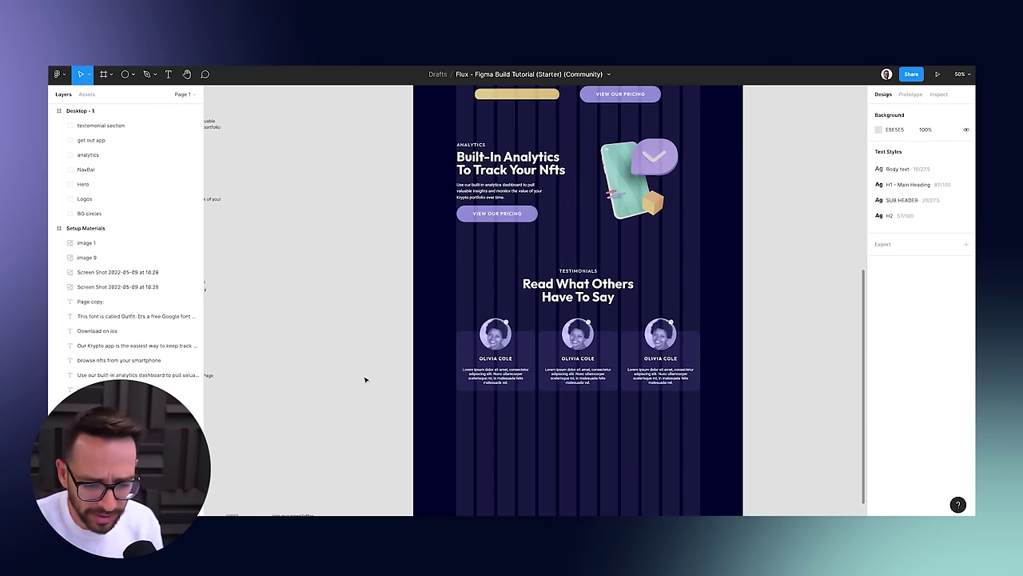
key("minus")
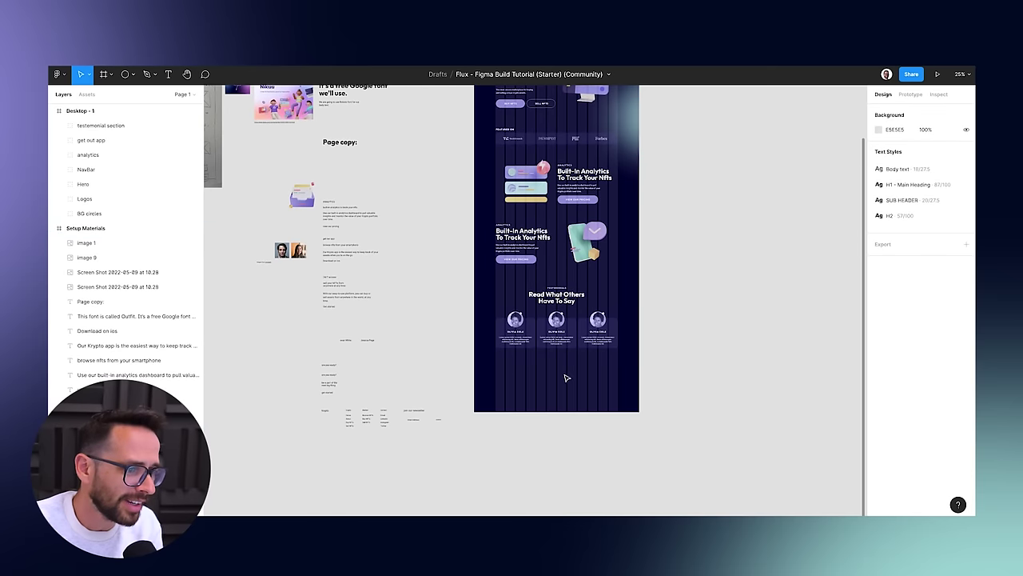
left_click_drag(419, 224, 457, 263)
left_click(523, 121)
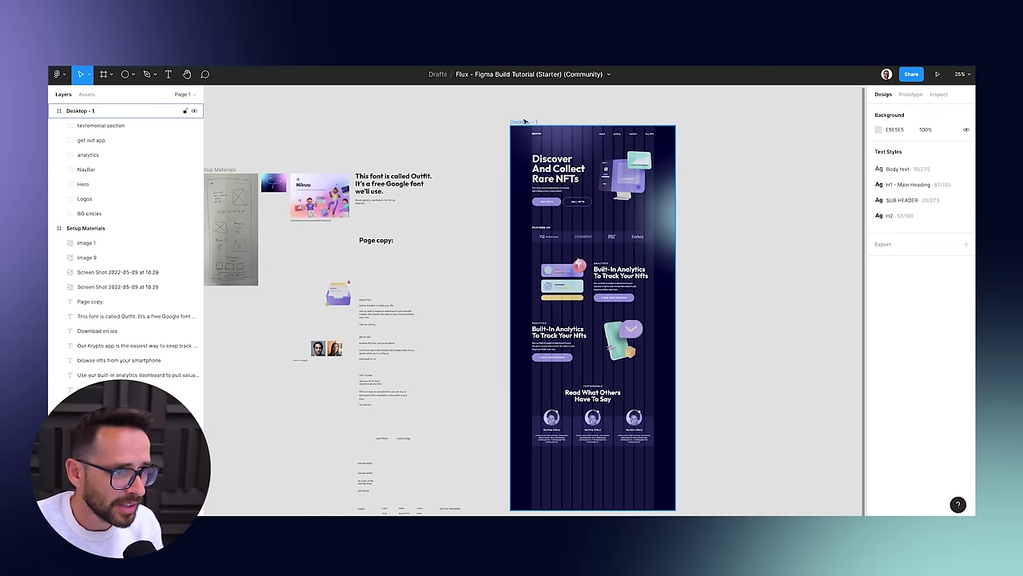
left_click(514, 122)
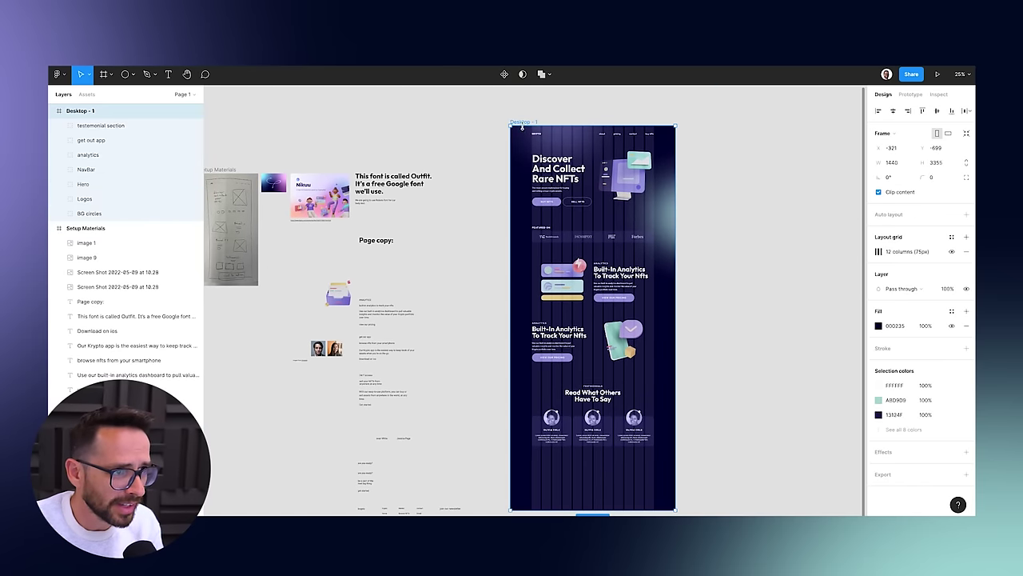
scroll(592, 384, "down", 4)
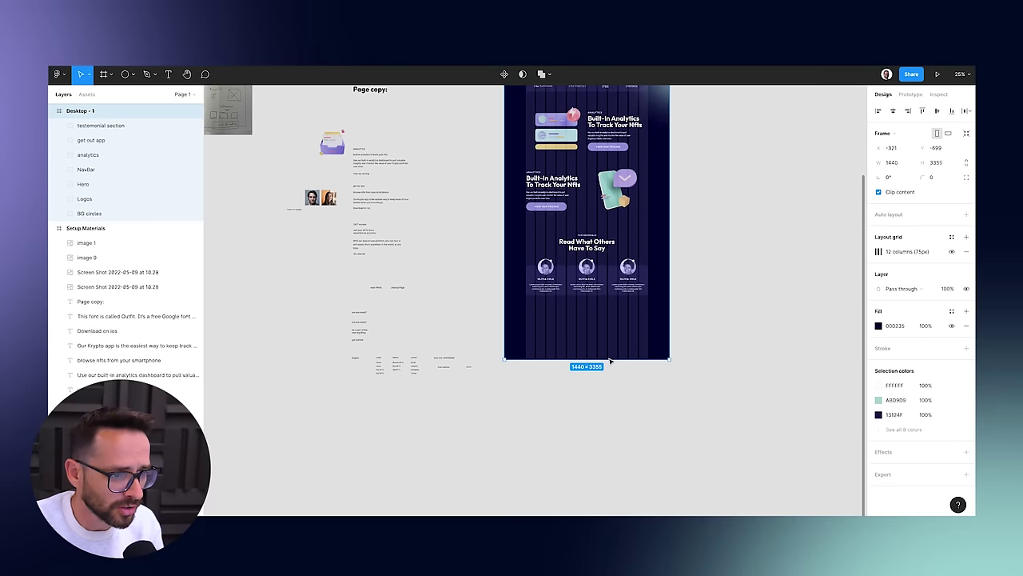
left_click_drag(606, 361, 606, 438)
key("ctrl+z")
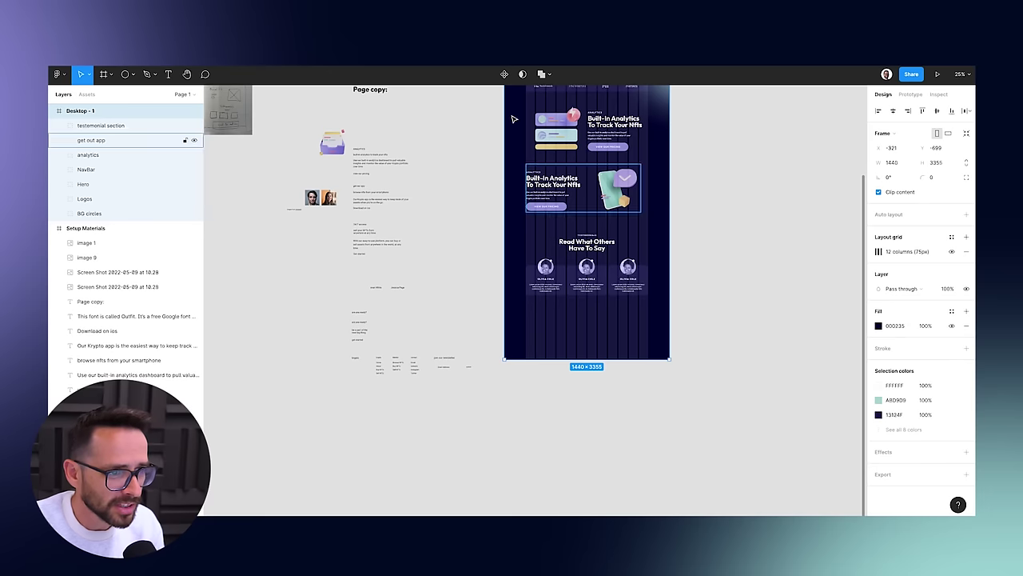
scroll(646, 172, "up", 3)
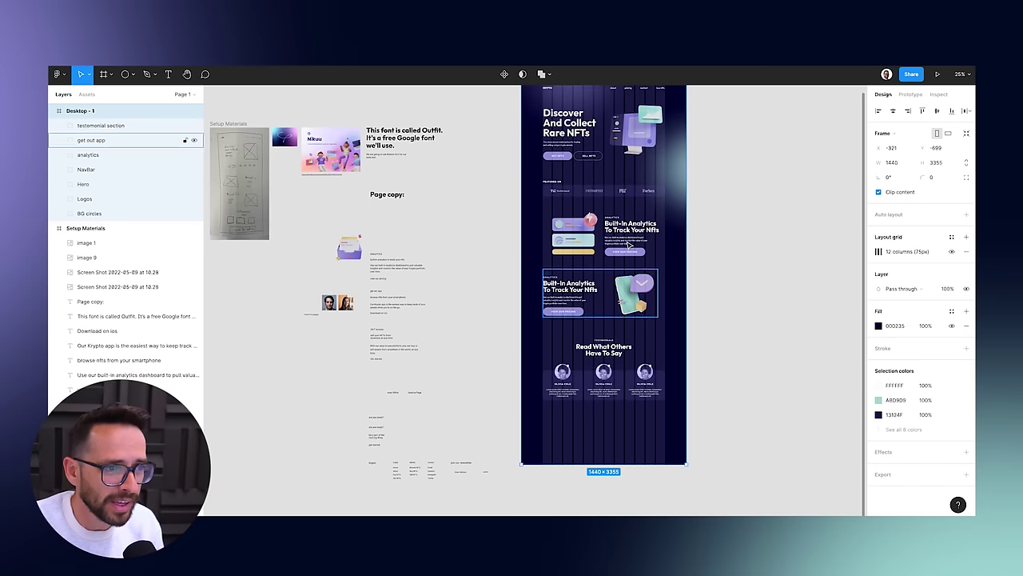
left_click(631, 120)
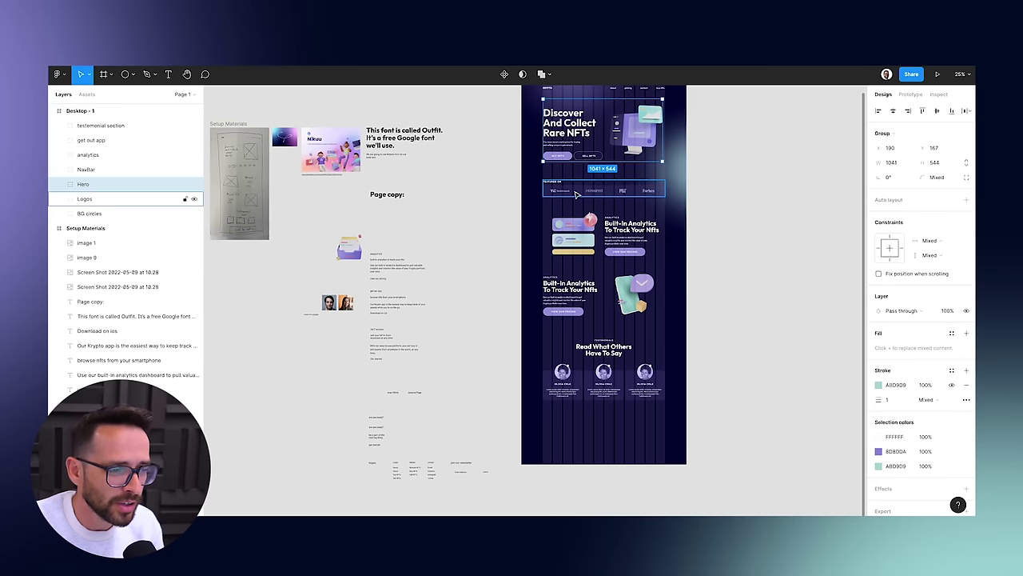
scroll(550, 240, "up", 2)
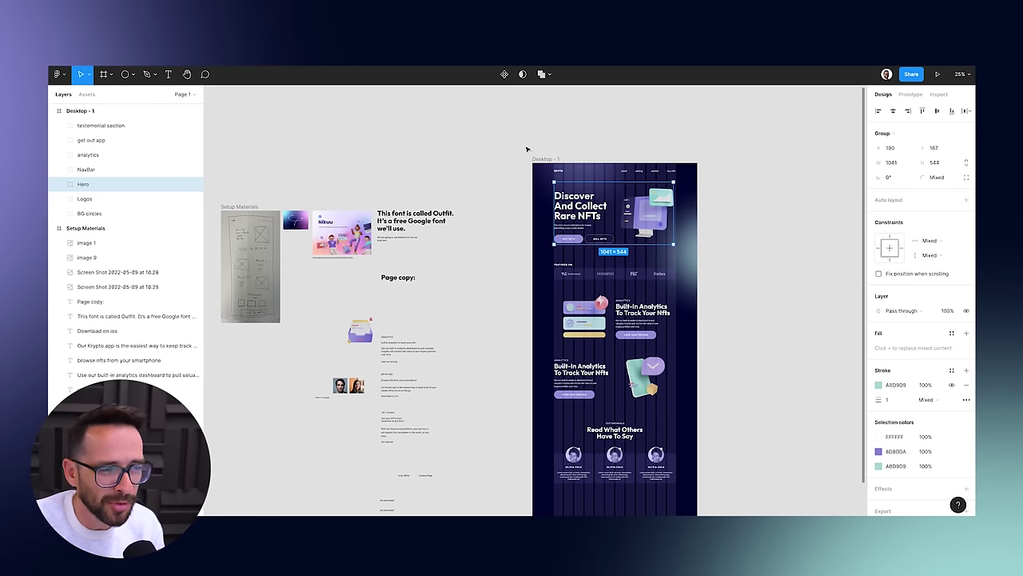
left_click(558, 170)
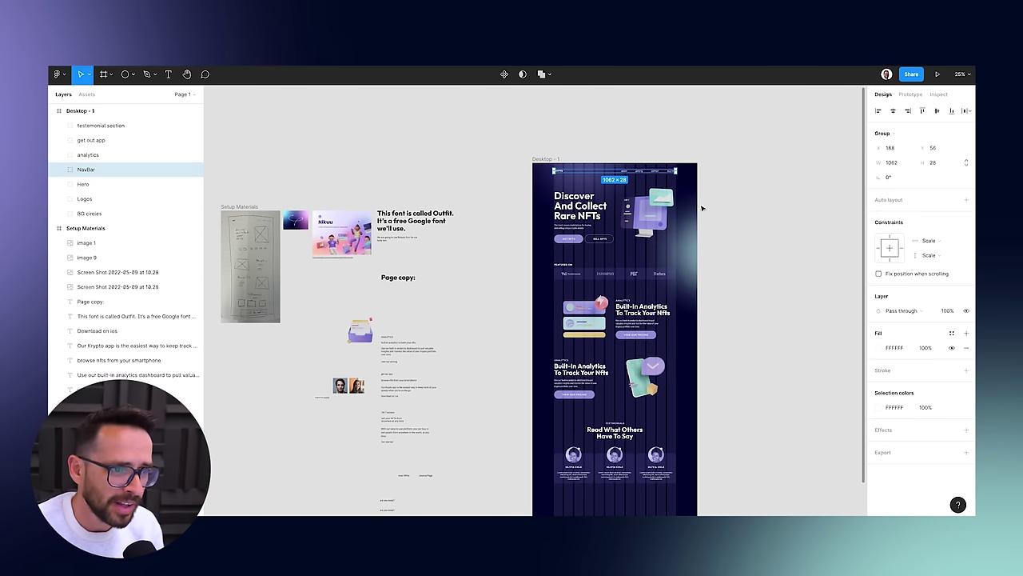
left_click(100, 125)
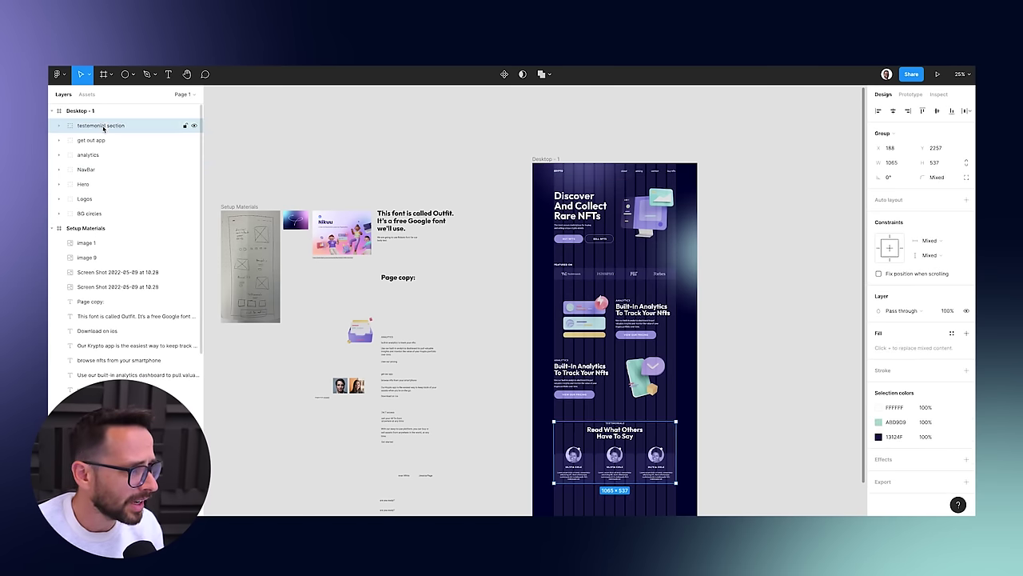
Set all seven page sections' constraints to Center horizontally and Top vertically.
left_click(89, 212, "shift")
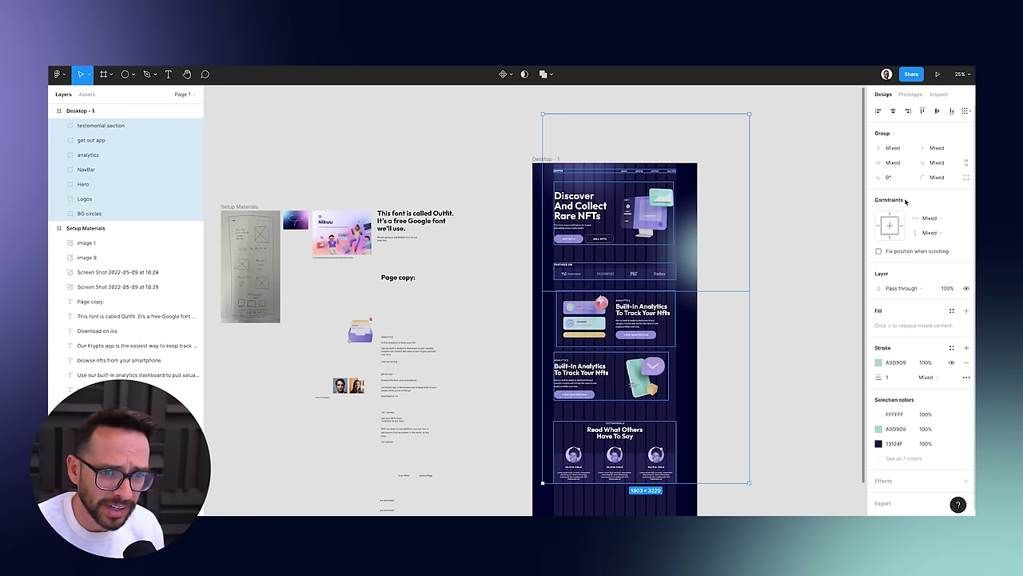
left_click(929, 218)
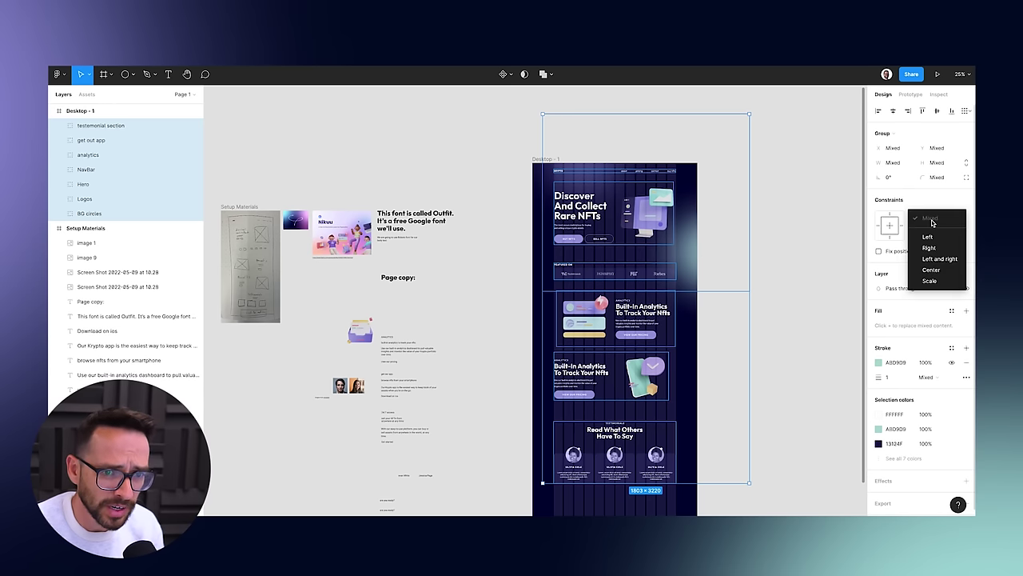
left_click(932, 271)
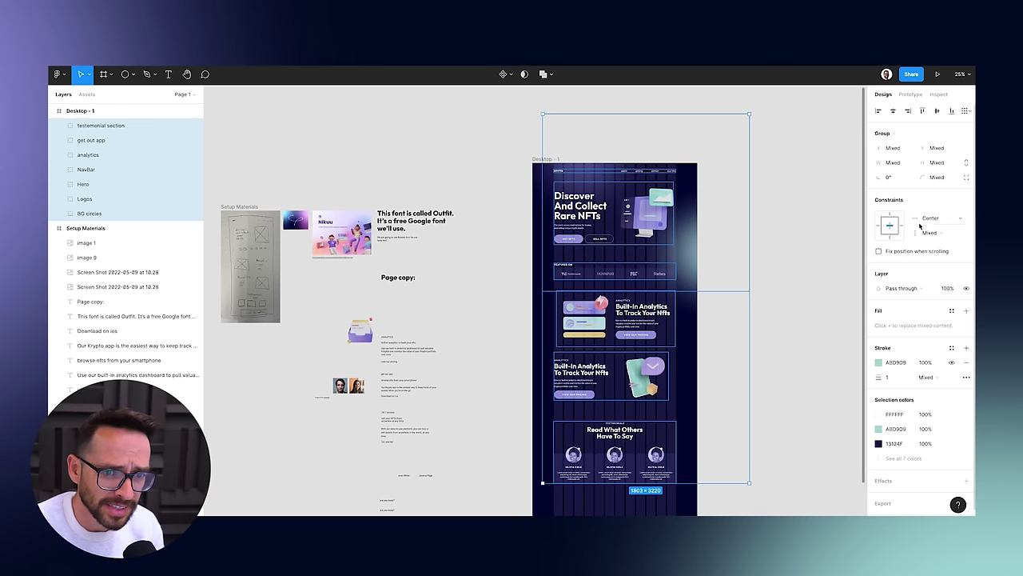
left_click(926, 232)
left_click(924, 238)
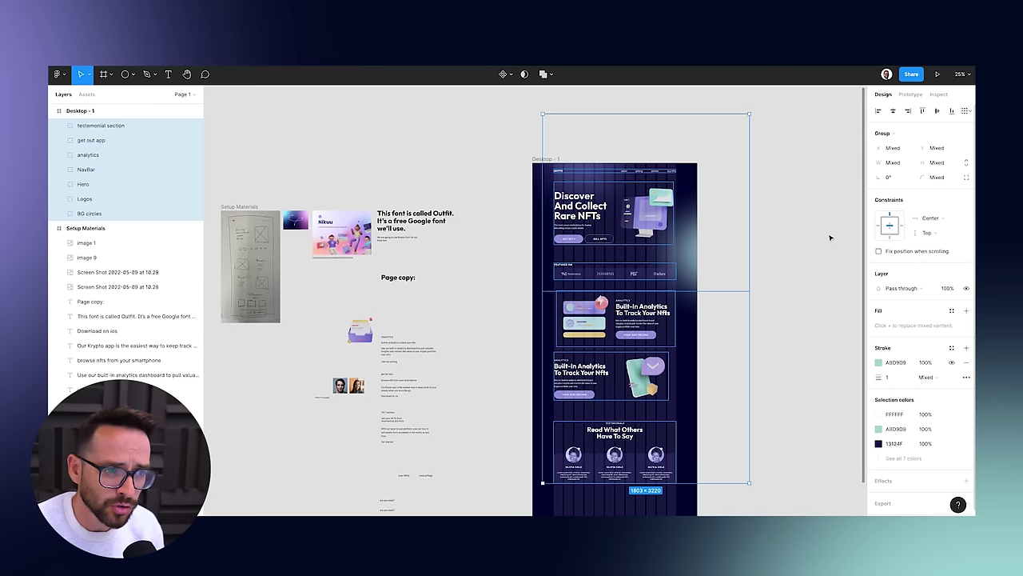
Stretch the Desktop - 1 frame downward to 1440×4355.
left_click(542, 161)
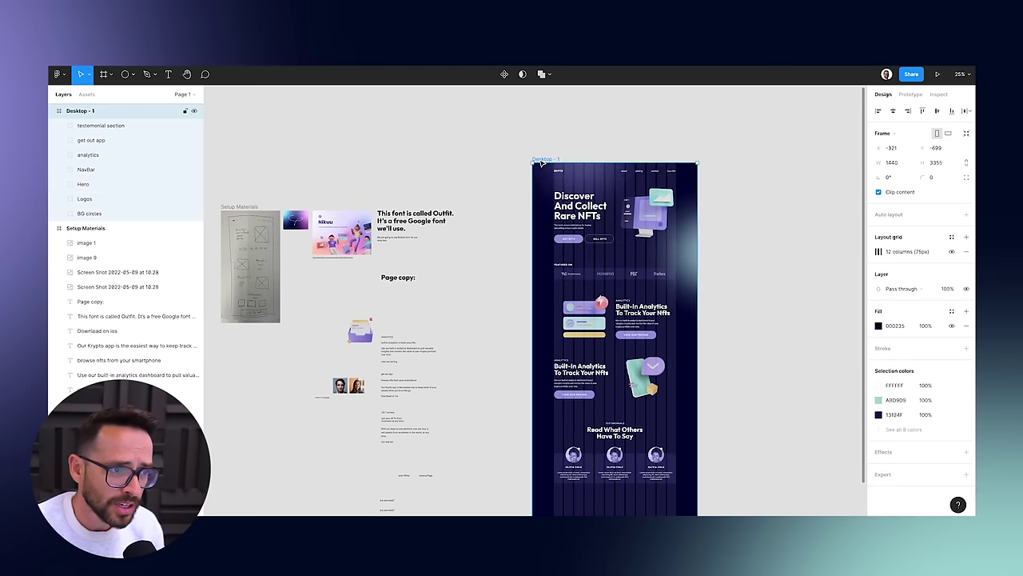
scroll(661, 390, "down", 5)
left_click_drag(658, 386, 674, 501)
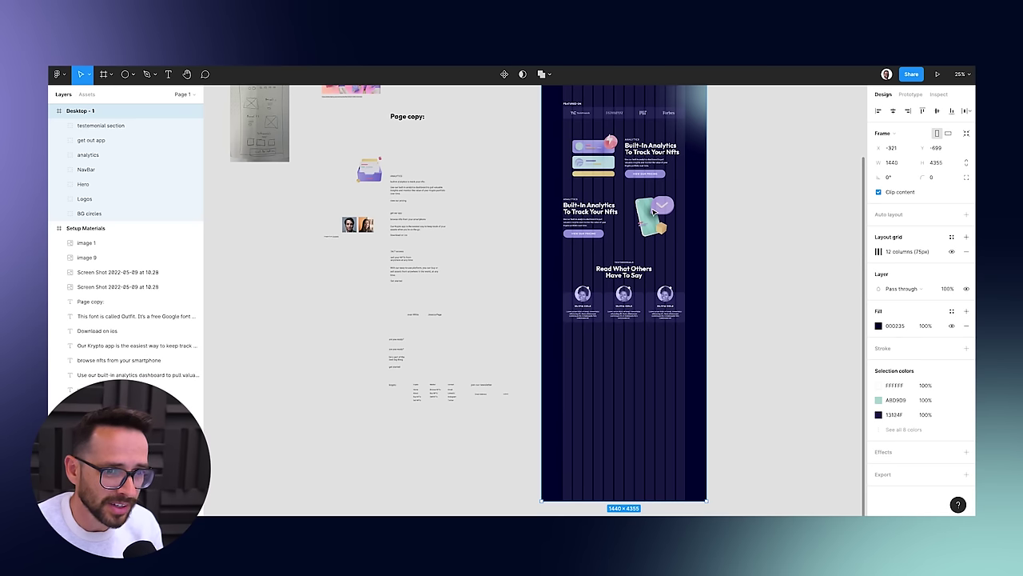
left_click(671, 220)
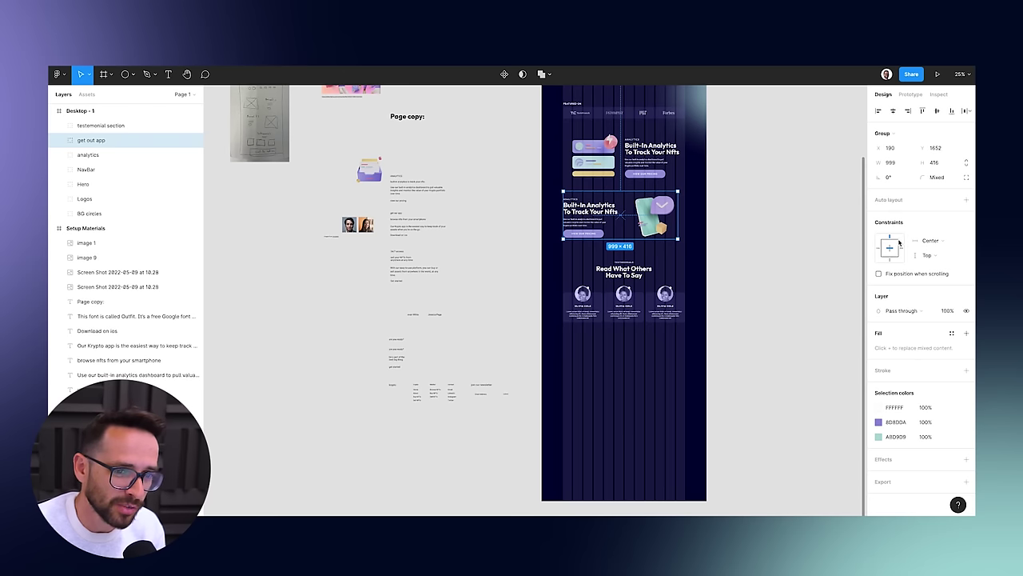
left_click(720, 316)
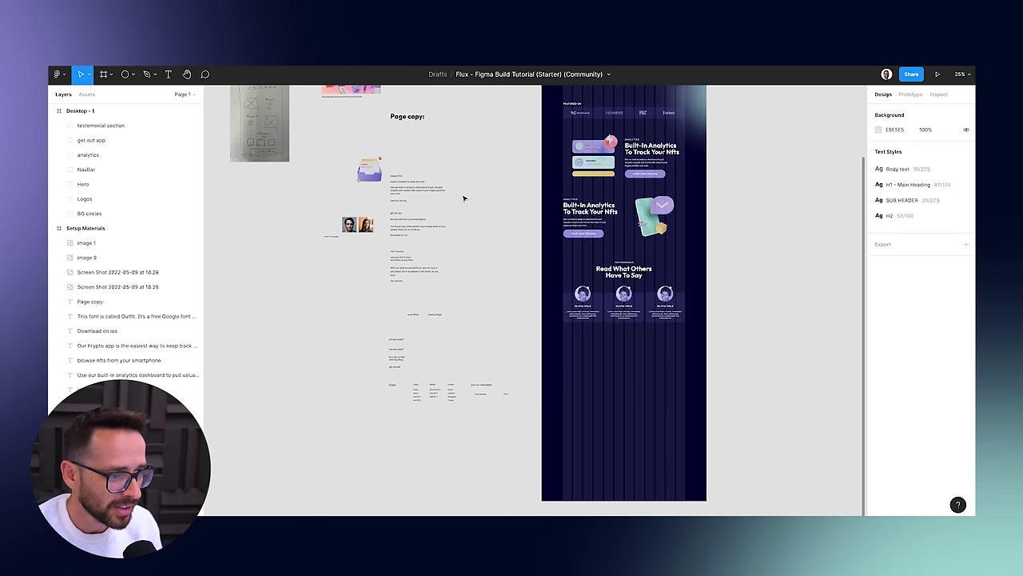
scroll(482, 231, "up", 1)
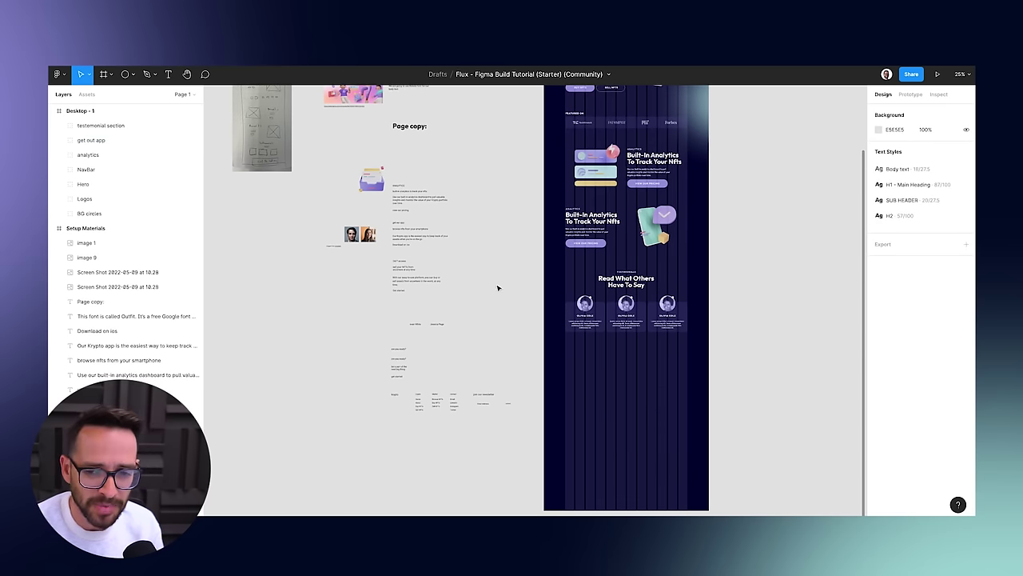
left_click_drag(359, 194, 505, 347)
scroll(504, 346, "up", 10)
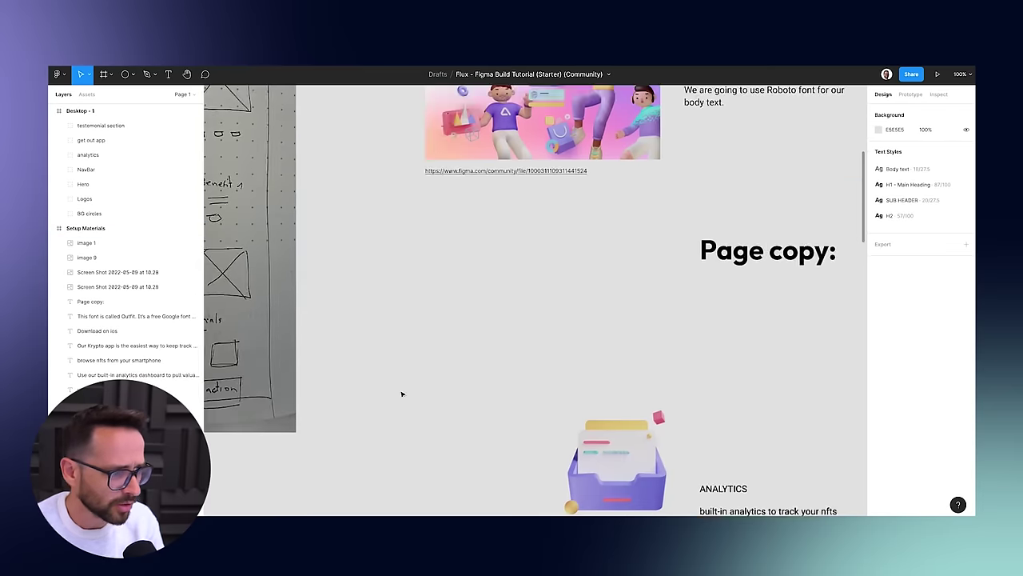
left_click(421, 366)
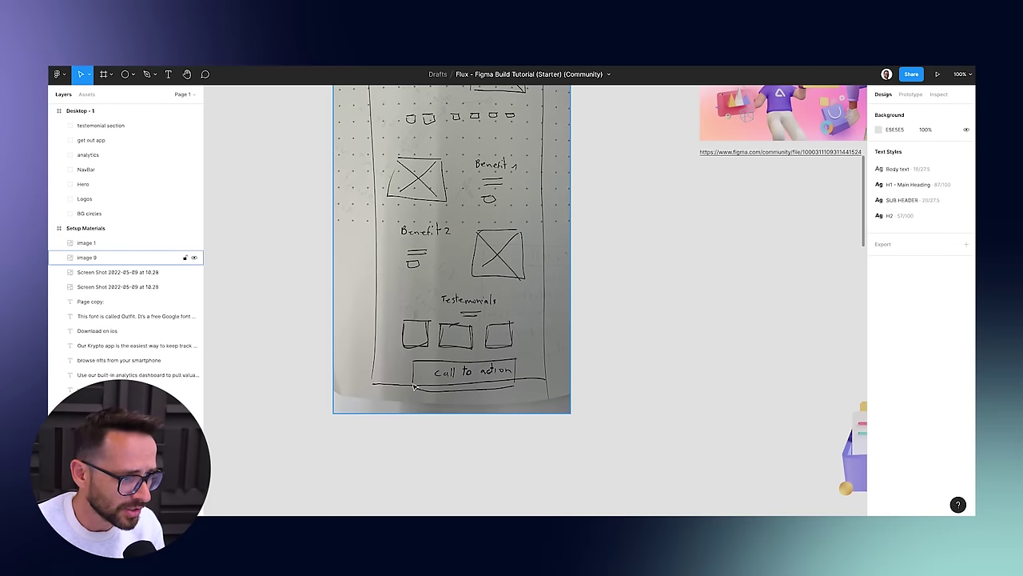
left_click(572, 370)
scroll(450, 279, "right", 5)
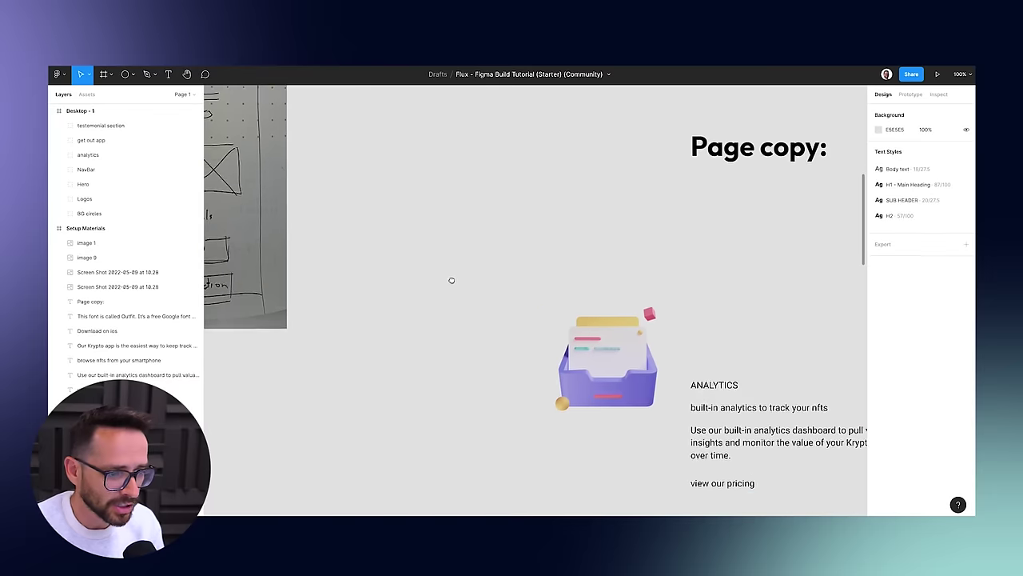
scroll(447, 280, "down", 8)
left_click_drag(706, 350, 525, 259)
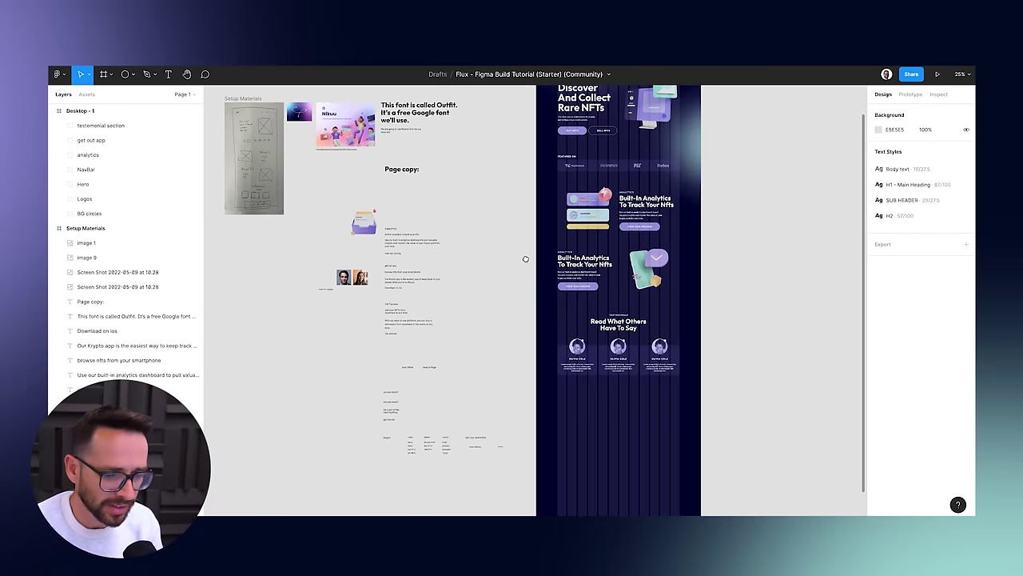
scroll(527, 260, "up", 5)
scroll(553, 336, "down", 3)
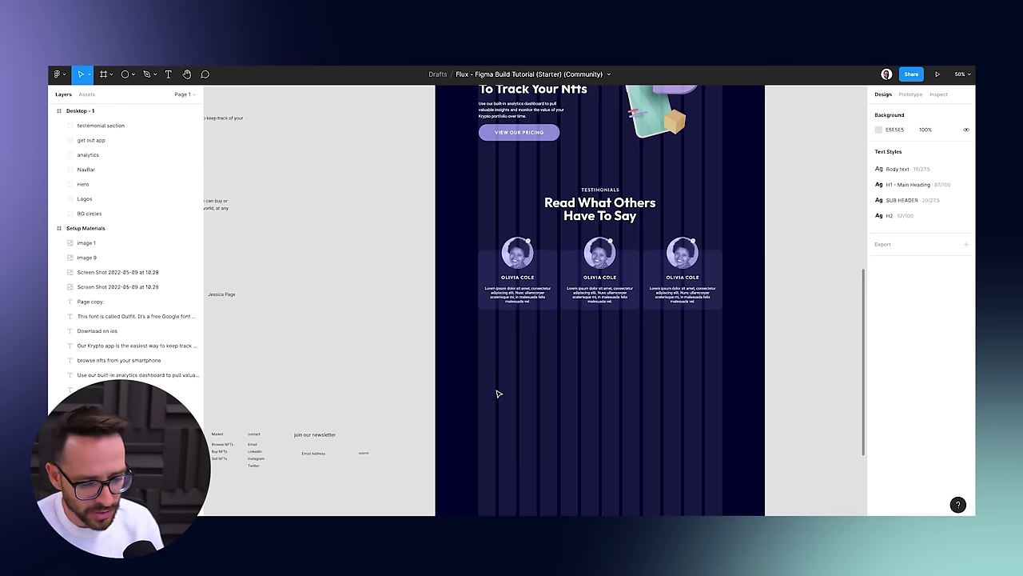
Draw a footer rectangle below the testimonials, aligned with the content's left edge.
key("r")
left_click_drag(478, 333, 721, 427)
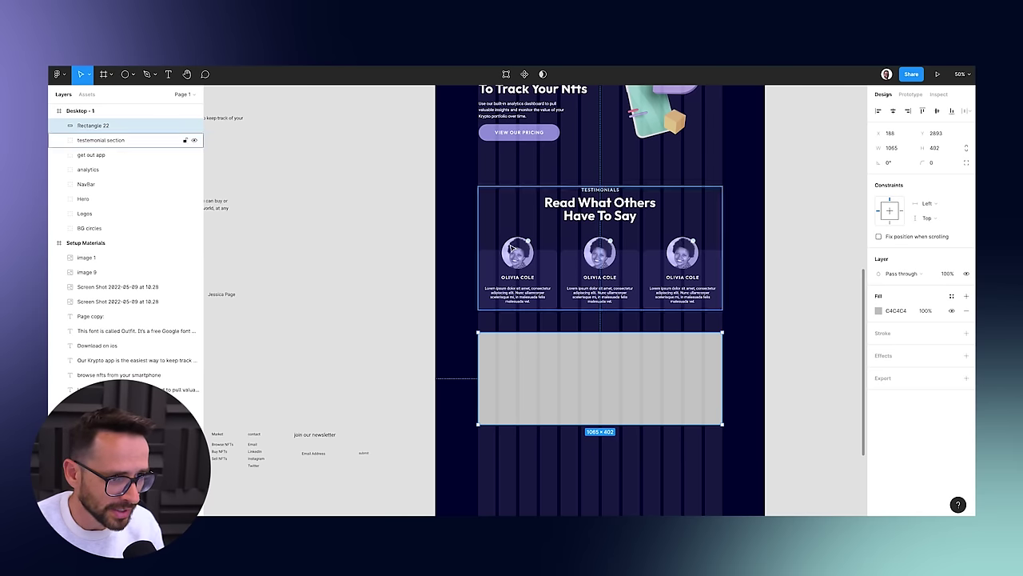
mouse_move(477, 407)
left_mouse_down()
mouse_move(500, 405)
mouse_move(480, 402)
left_mouse_up()
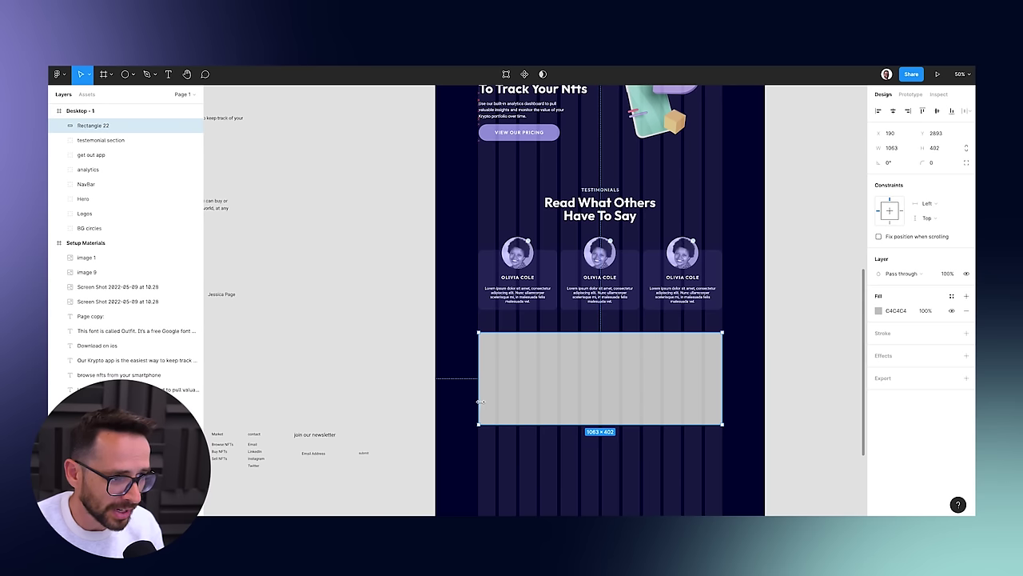
Give the rectangle a linear gradient fill with teal A8D9D9 and purple stops.
left_click(878, 312)
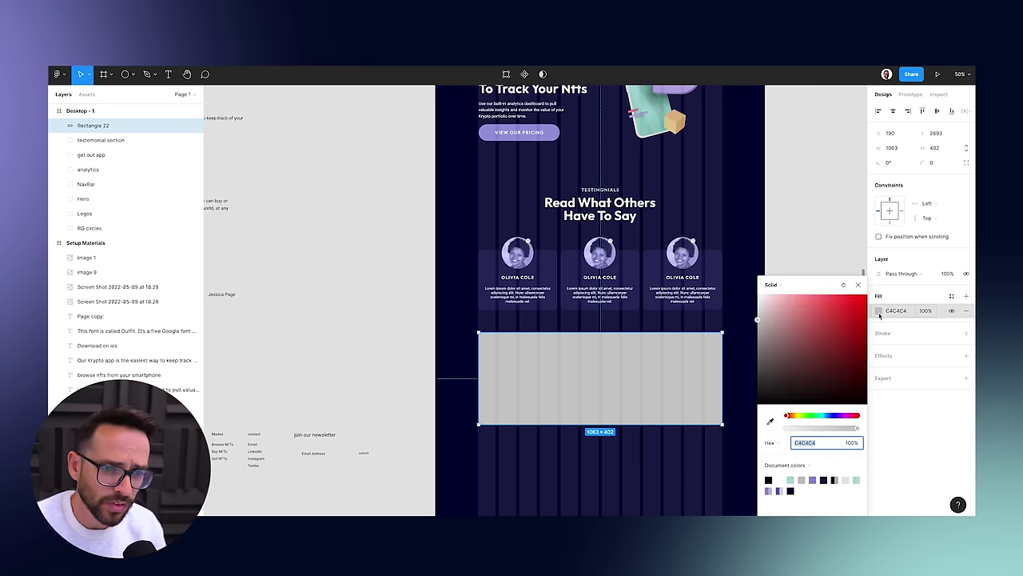
left_click(781, 285)
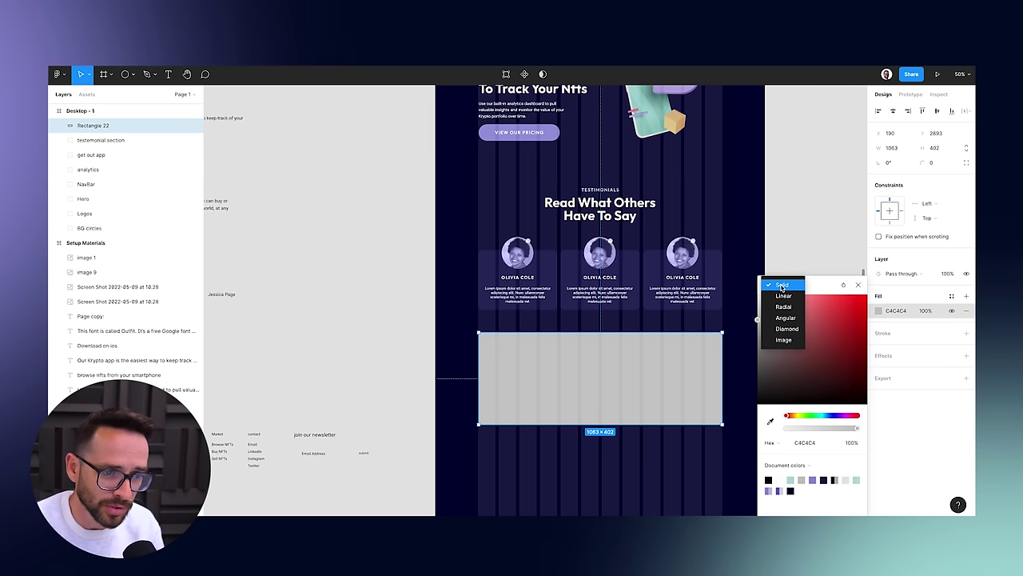
left_click(783, 297)
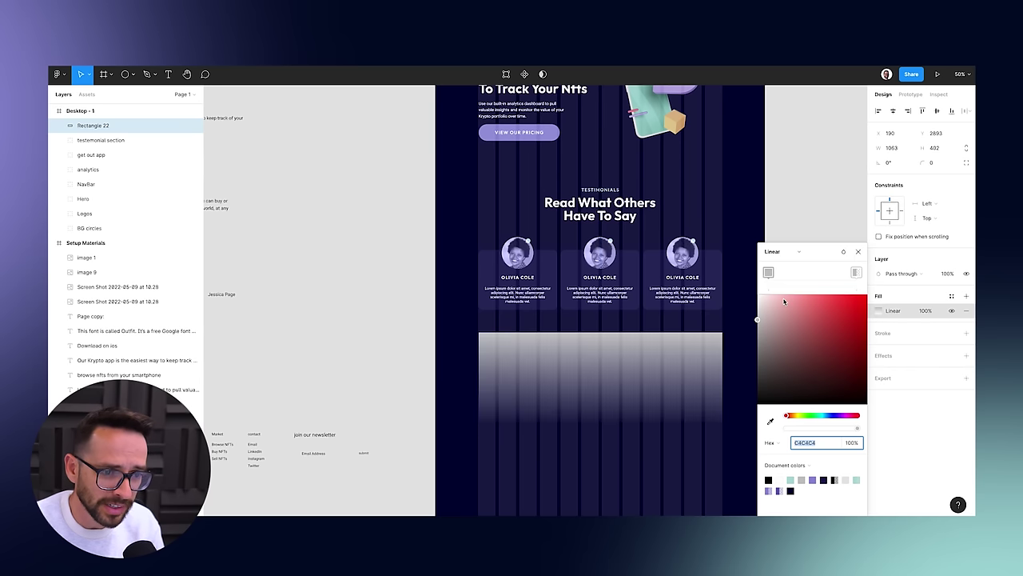
left_click_drag(608, 403, 648, 350)
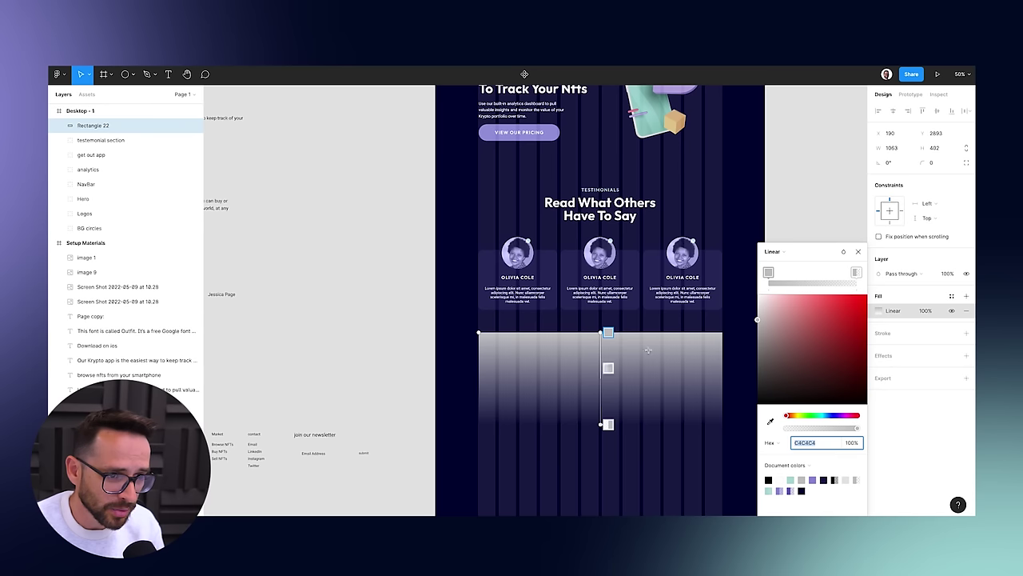
left_click(768, 272)
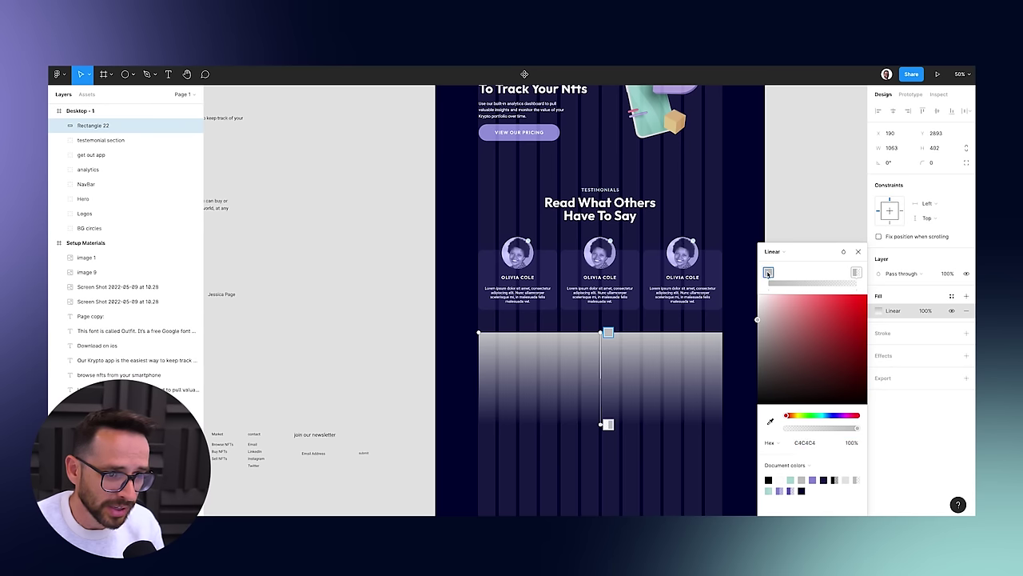
left_click(794, 479)
left_click(856, 273)
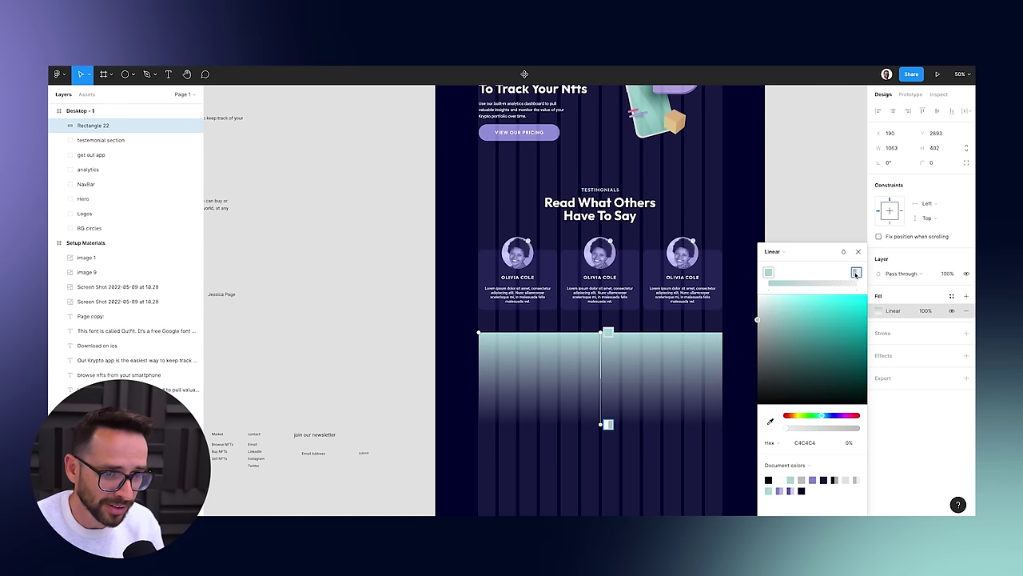
left_click(814, 479)
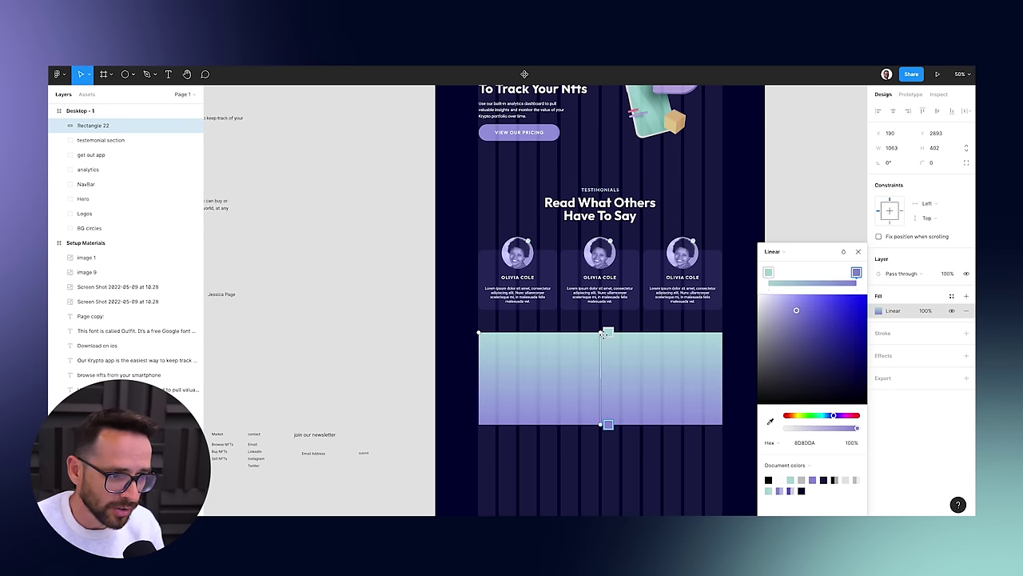
Run the gradient diagonally, extending the purple and teal ends past the corners.
left_click_drag(610, 333, 730, 453)
left_click_drag(608, 424, 489, 338)
left_click_drag(801, 314, 827, 326)
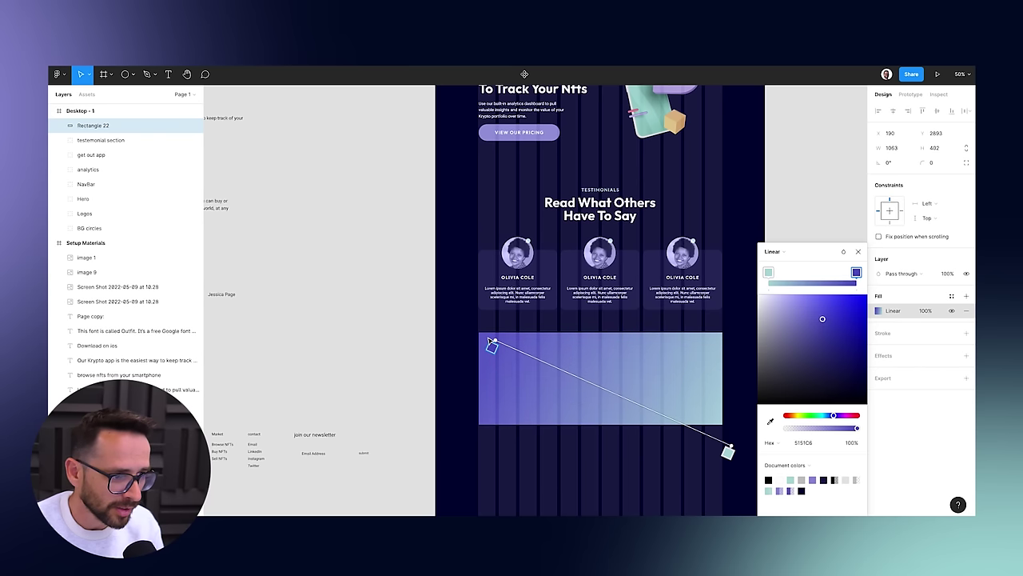
left_click_drag(496, 340, 470, 331)
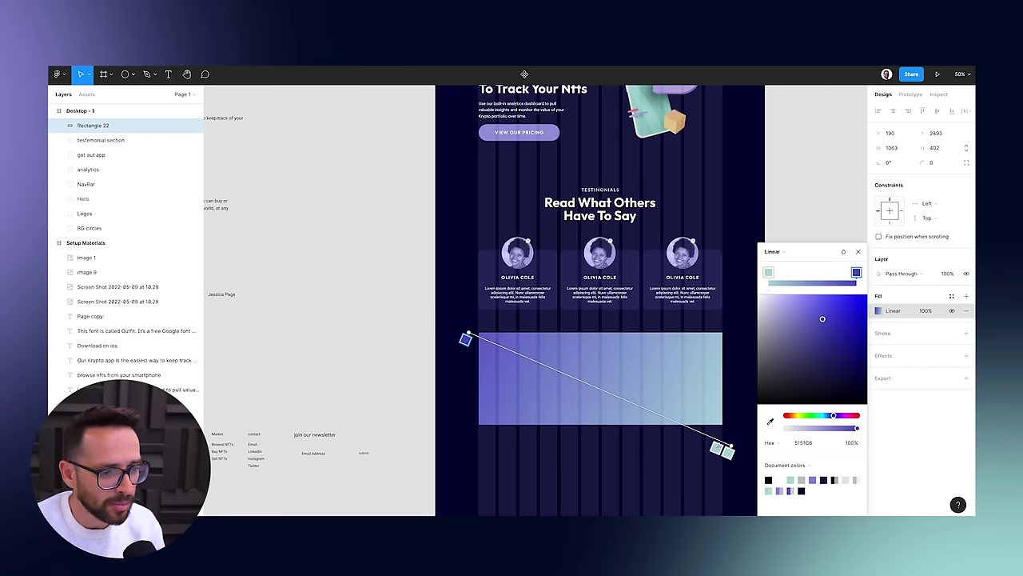
left_click_drag(734, 445, 788, 459)
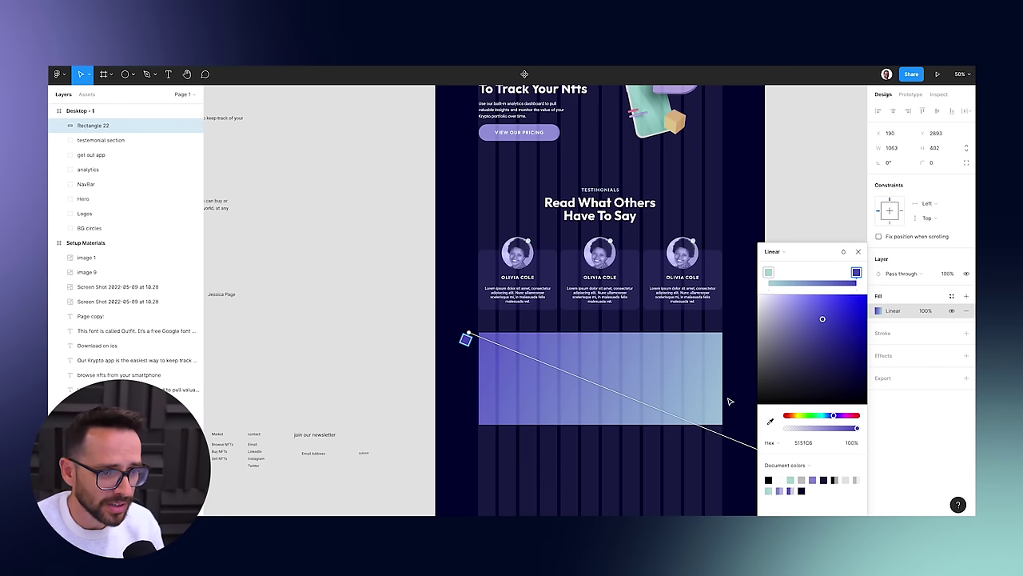
left_click(857, 254)
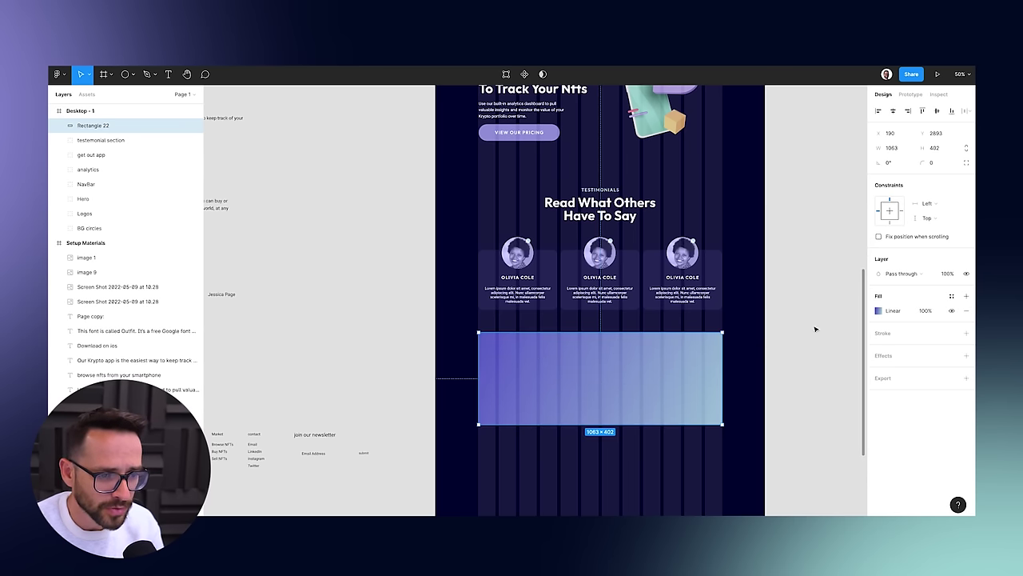
Hide the Desktop - 1 frame's layout grid.
left_click(256, 343)
left_click(523, 395)
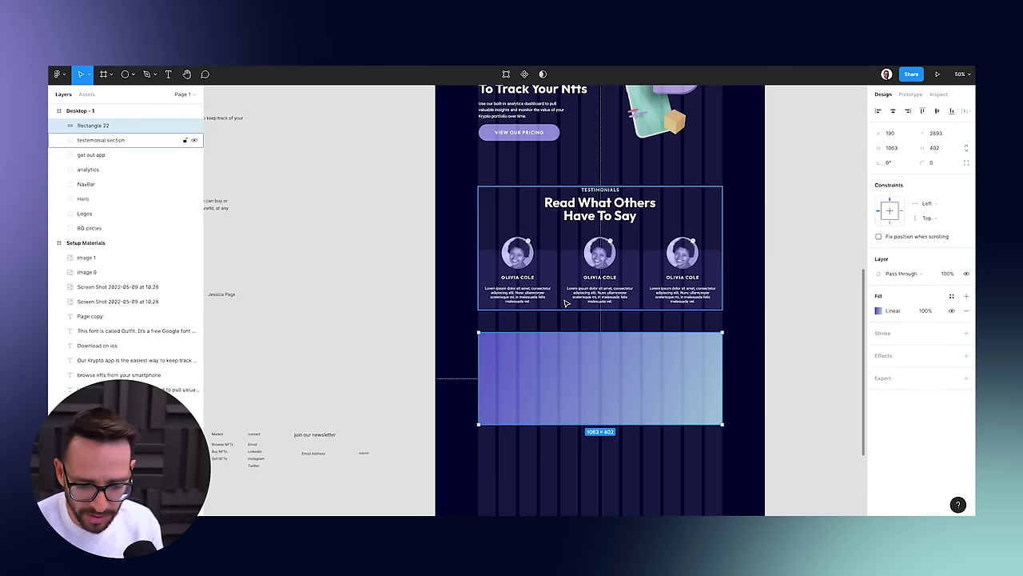
scroll(511, 320, "down", 5)
scroll(499, 184, "up", 4)
left_click(495, 186)
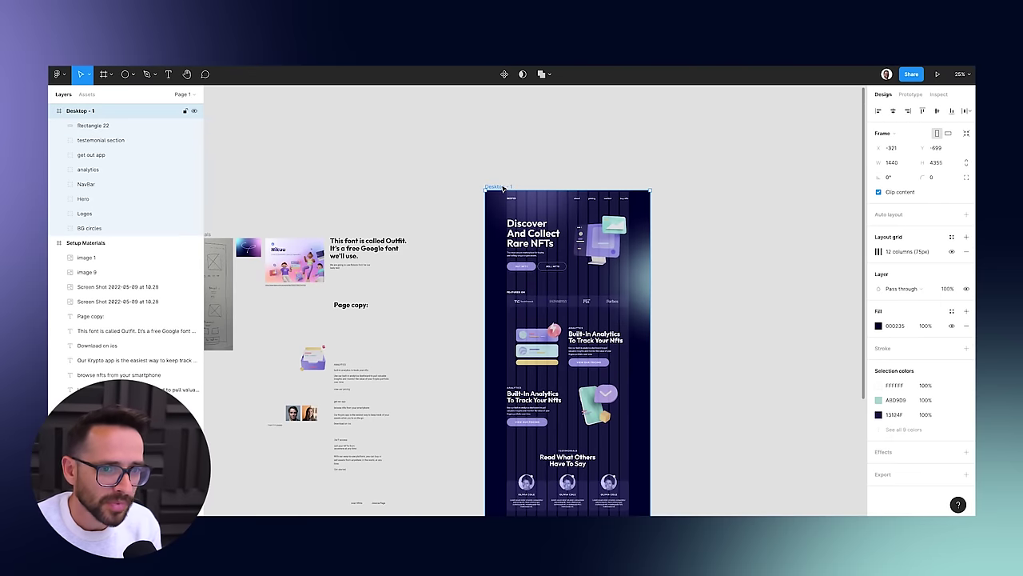
left_click(952, 251)
scroll(493, 286, "down", 5)
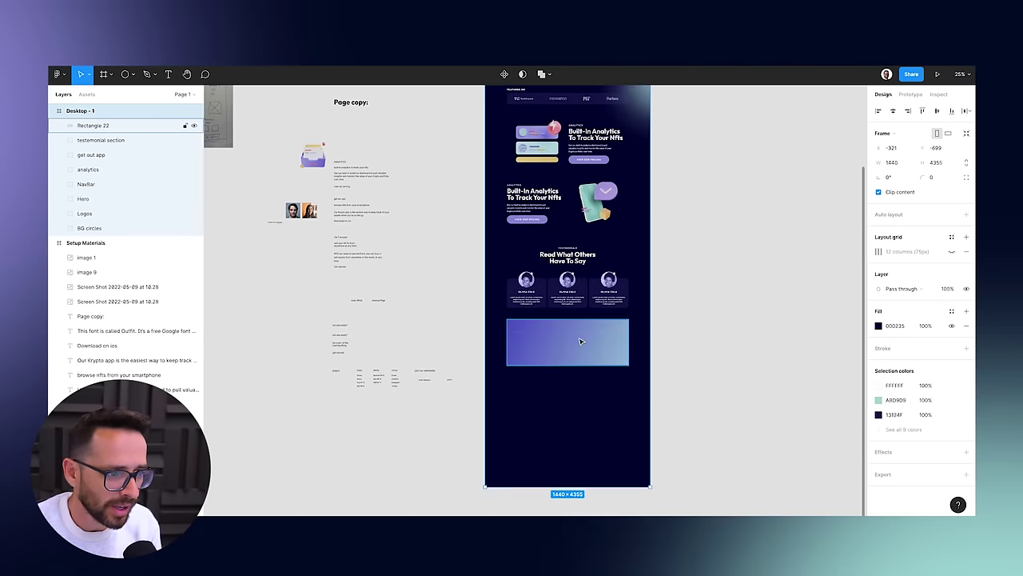
key("shift+0")
left_click_drag(609, 430, 466, 226)
scroll(466, 227, "up", 1)
Round the gradient rectangle's corners to 30 and nudge it slightly upward.
left_click(683, 283)
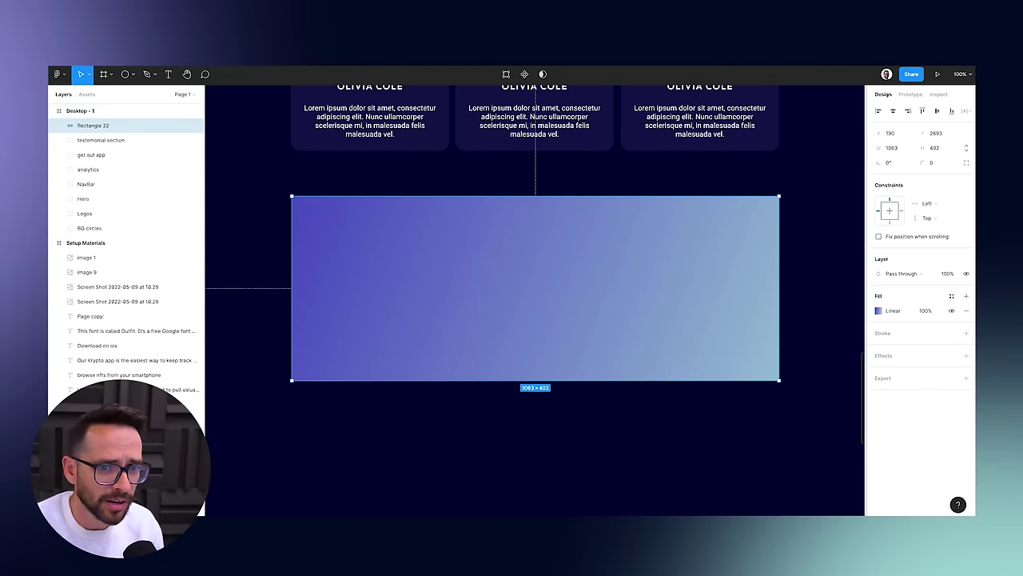
type("30")
key("Return")
left_click(827, 258)
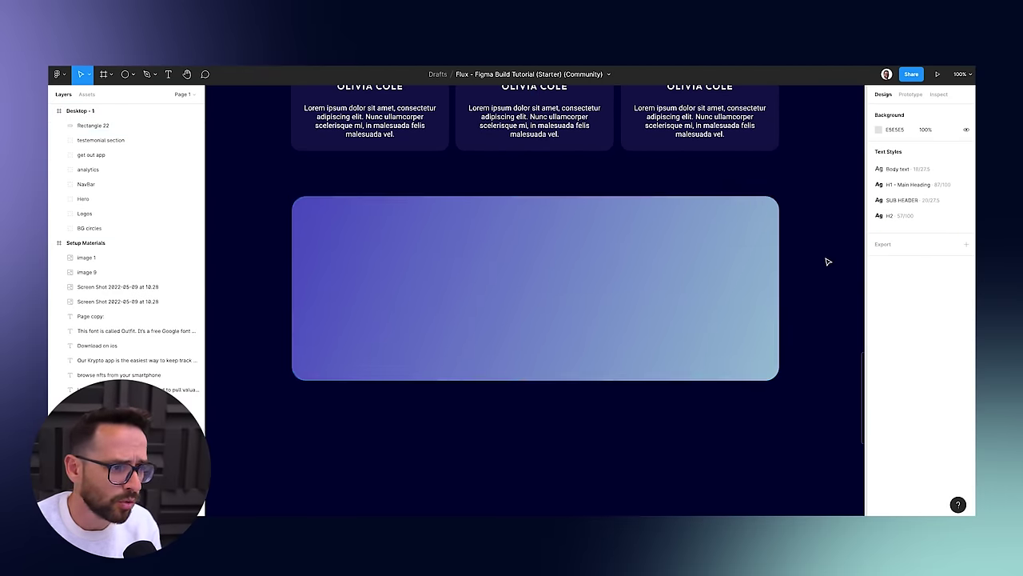
left_click_drag(457, 292, 451, 283)
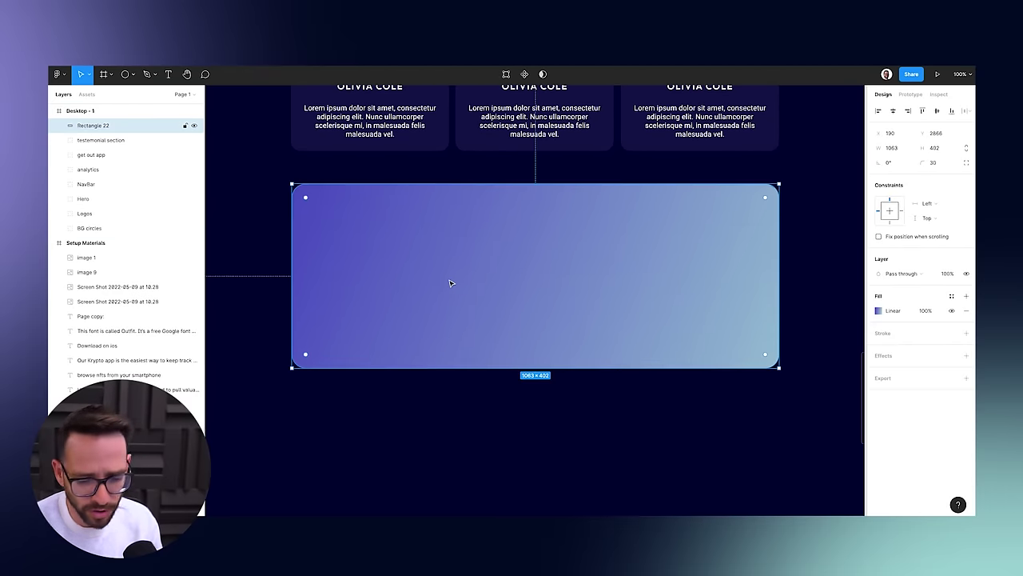
key("minus")
key("minus")
key("plus")
scroll(411, 280, "left", 5)
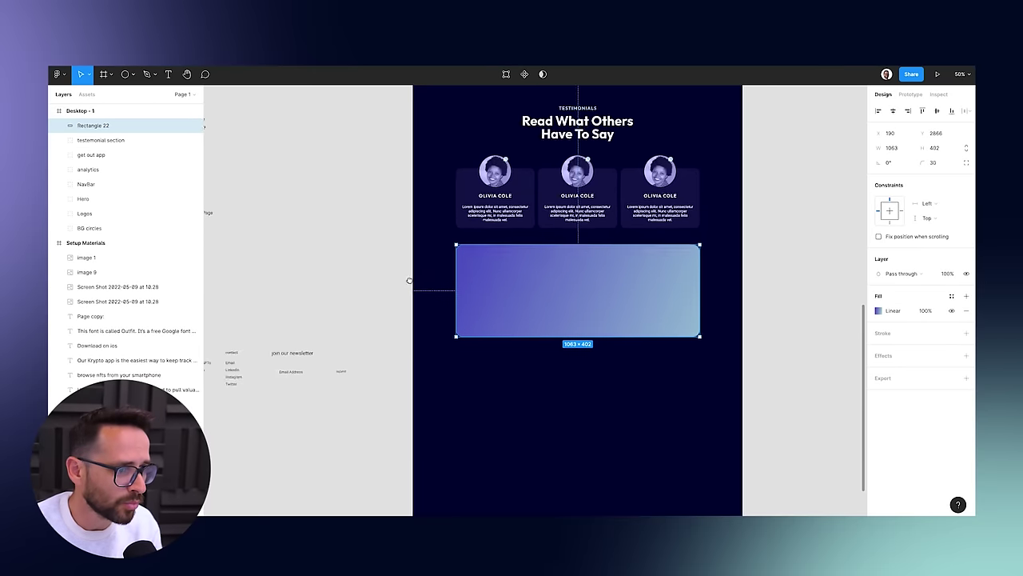
scroll(401, 310, "left", 3)
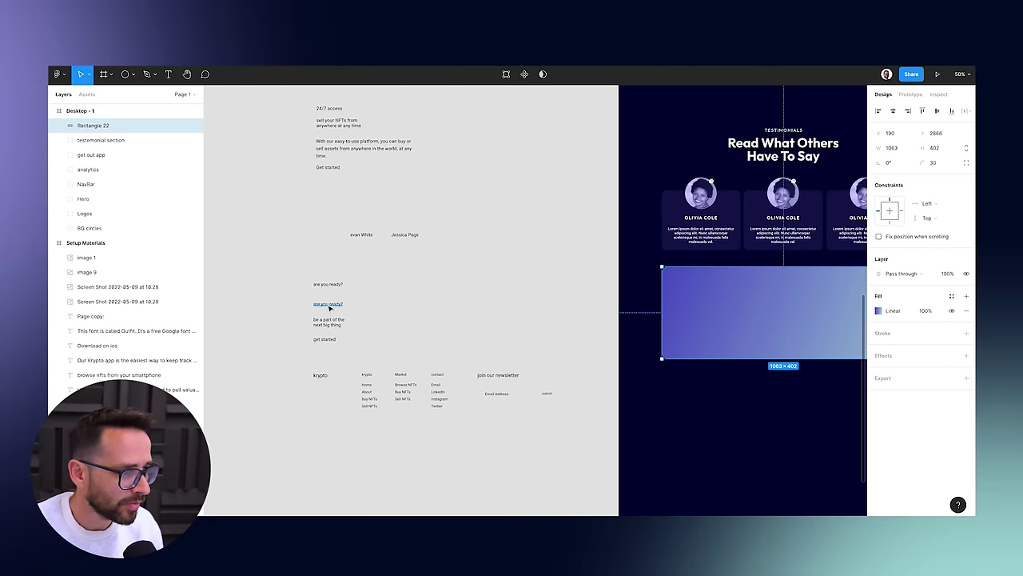
Make 'ARE YOU READY?' white with the SUB HEADER style, centred in the card.
left_click_drag(325, 306, 791, 296)
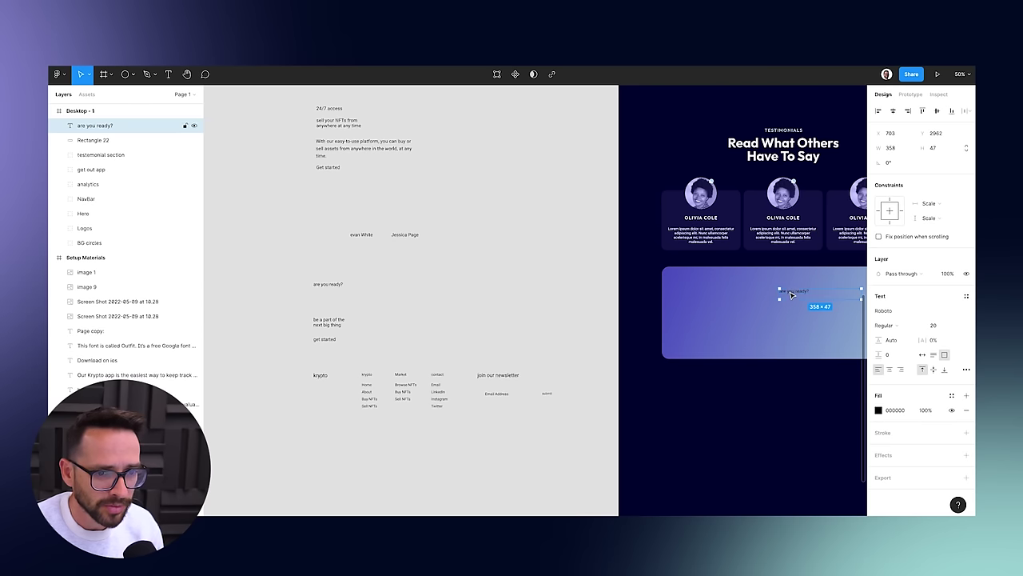
left_click(879, 411)
type("ffffff")
key("Return")
left_click(943, 298)
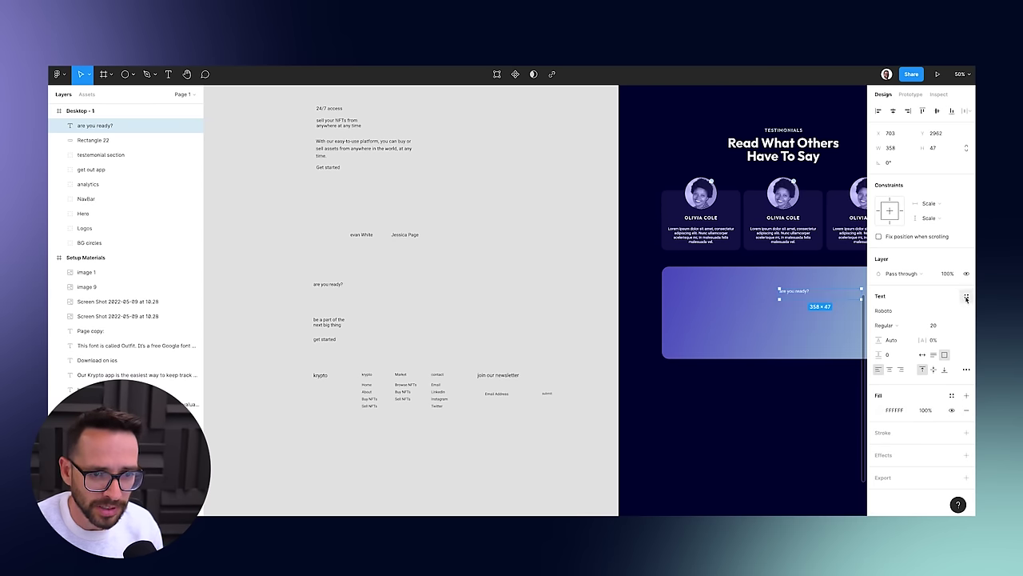
left_click(966, 297)
left_click(905, 382)
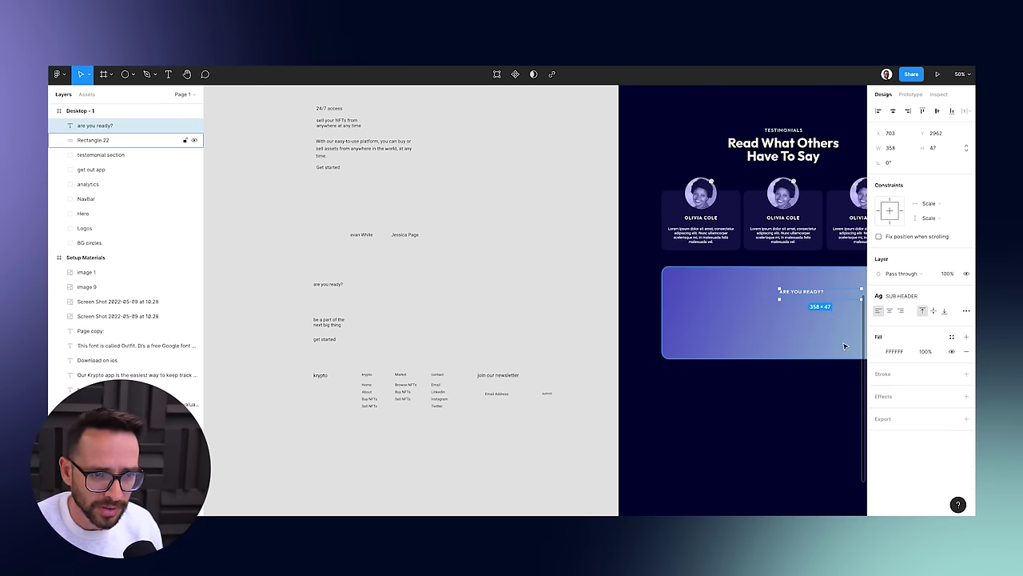
left_click(890, 310)
scroll(786, 296, "right", 2)
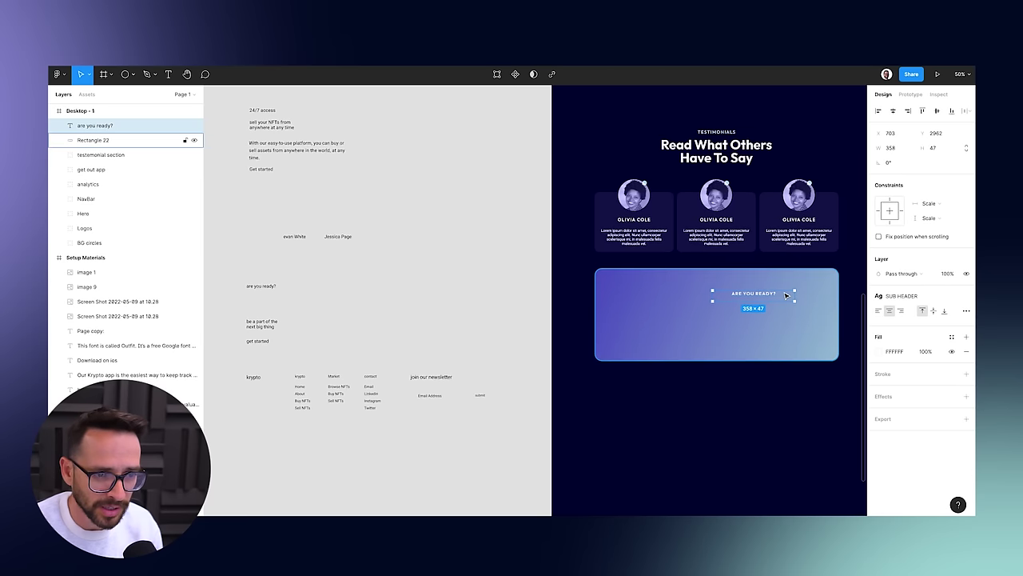
left_click(894, 112)
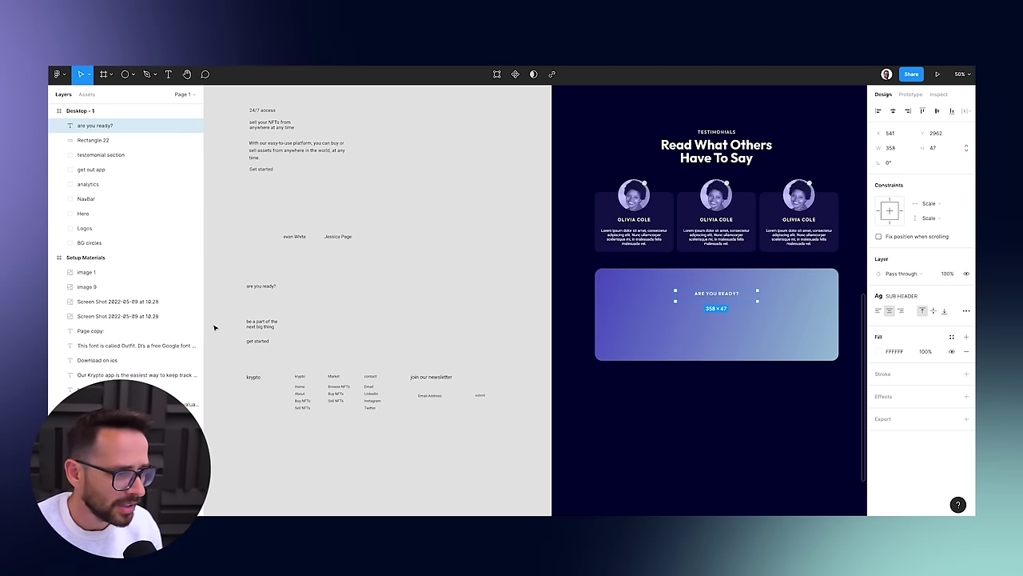
Make 'Be A Part Of The Next Big Thing' a white, centre-aligned H2 heading.
left_click_drag(254, 328, 718, 323)
left_click(966, 295)
left_click(904, 395)
left_click_drag(746, 336, 775, 338)
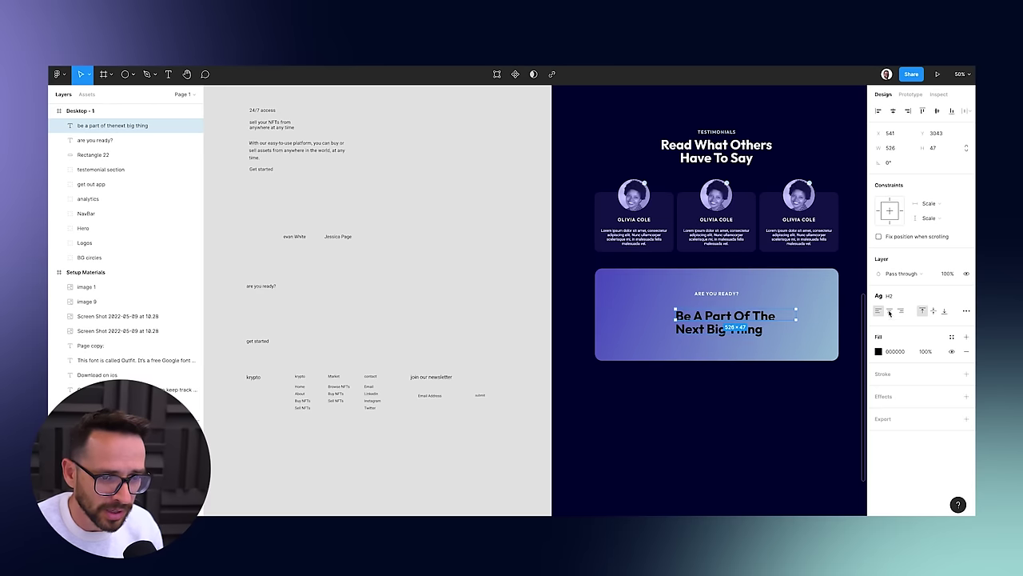
left_click(890, 311)
left_click(879, 351)
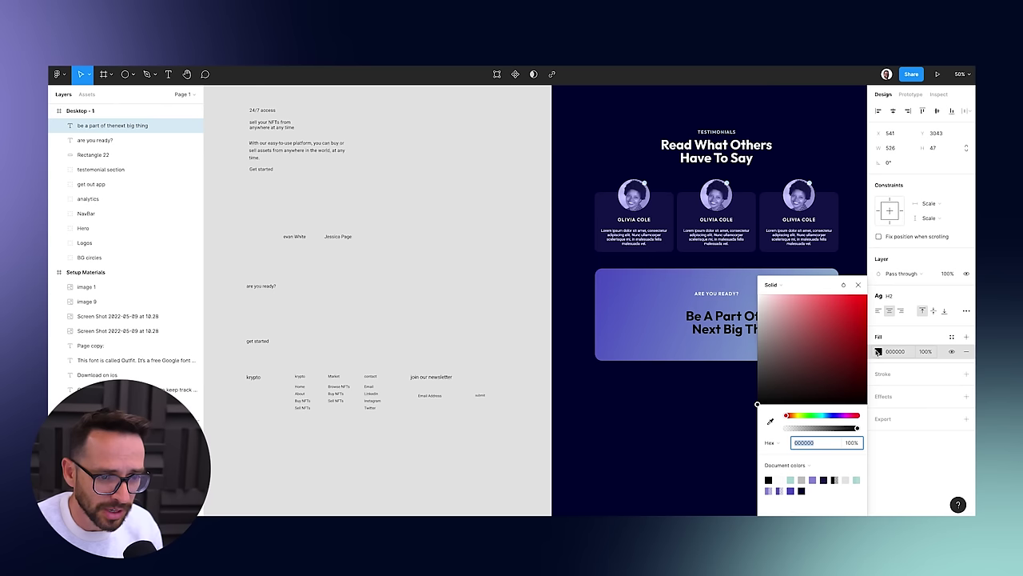
left_click(780, 480)
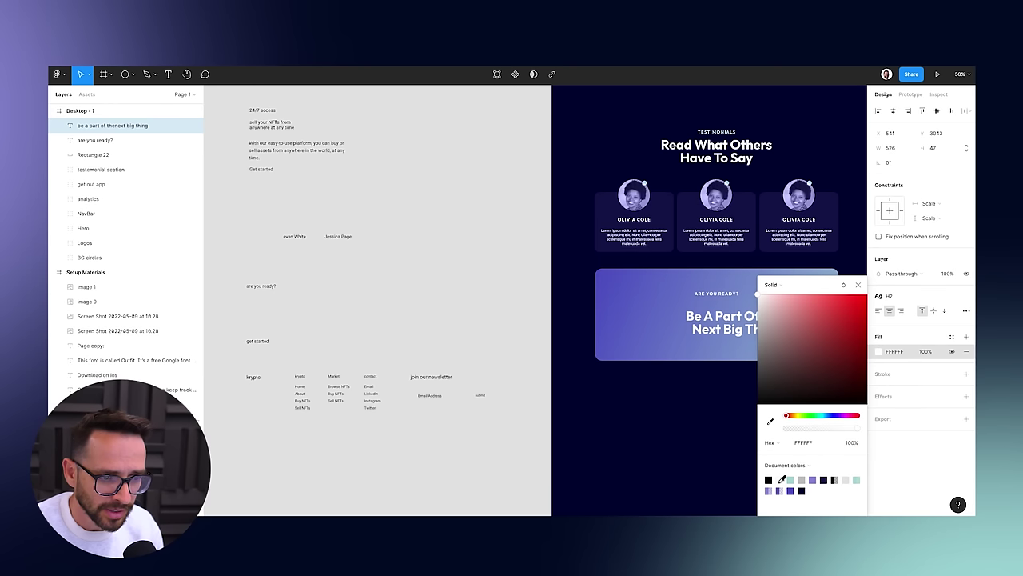
left_click(859, 285)
mouse_move(739, 318)
left_mouse_down()
mouse_move(724, 311)
mouse_move(735, 343)
mouse_move(727, 308)
left_mouse_up()
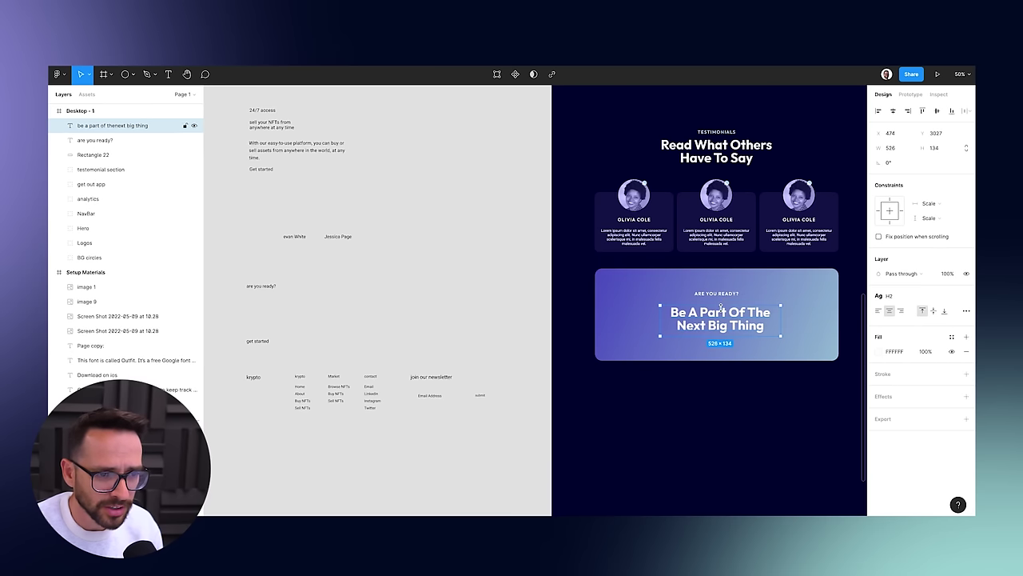
Move the subheader and heading higher in the card, the heading beneath the subheader.
left_click(725, 301)
left_click(879, 351)
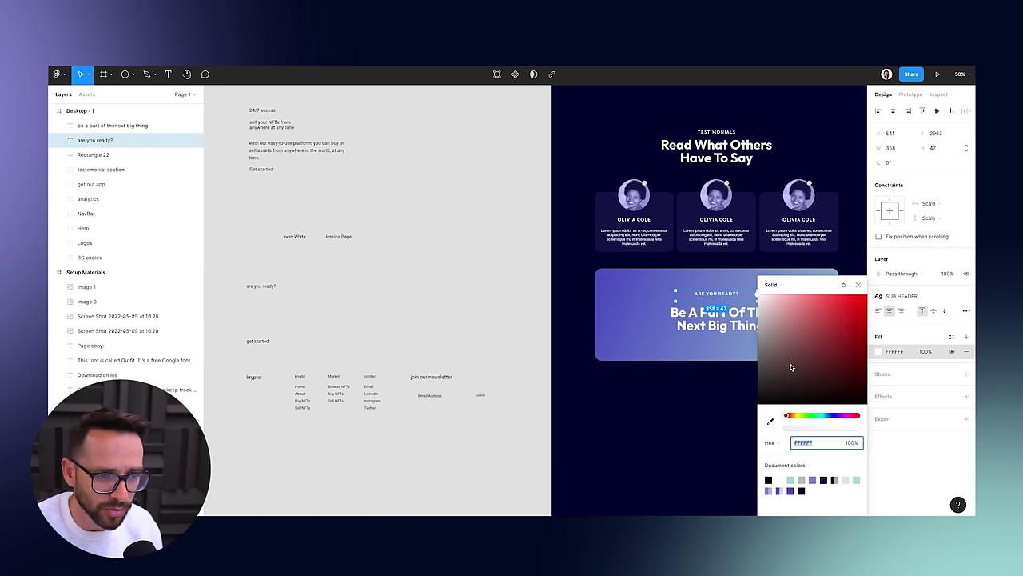
left_click(858, 285)
left_click(722, 329)
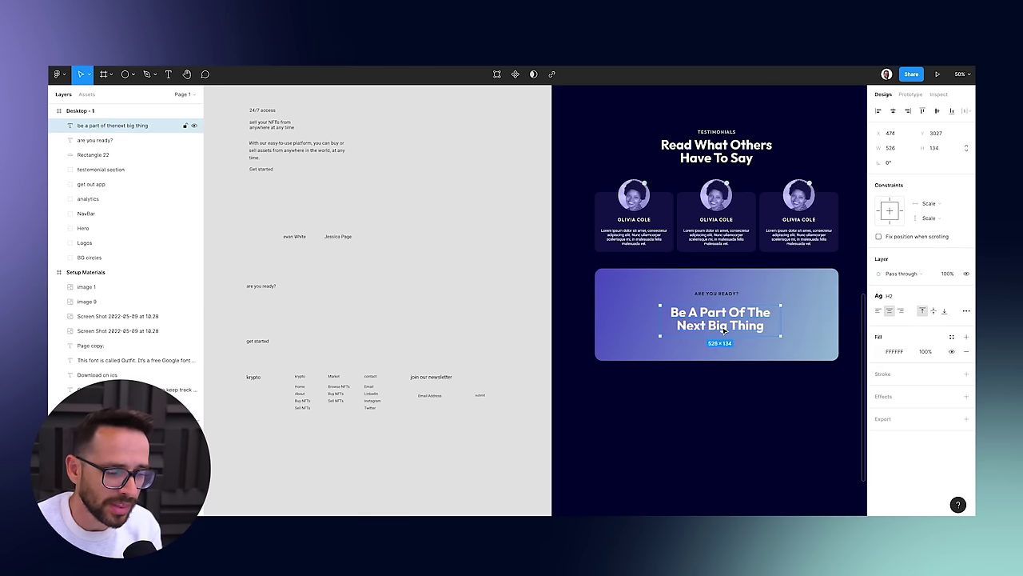
scroll(722, 318, "up", 5)
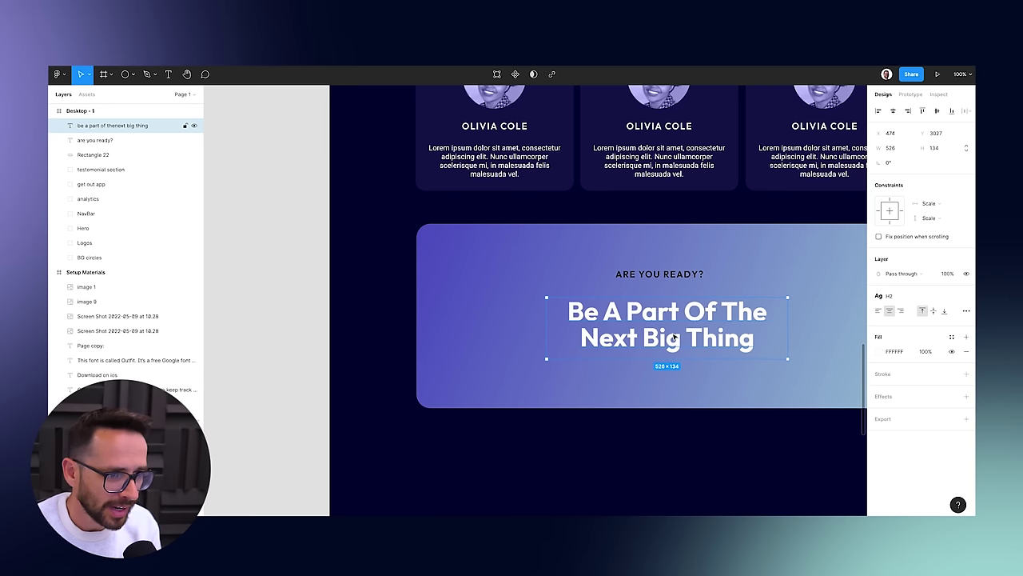
left_click(661, 273)
left_click_drag(661, 273, 675, 256)
left_click_drag(674, 327, 678, 304)
key("minus")
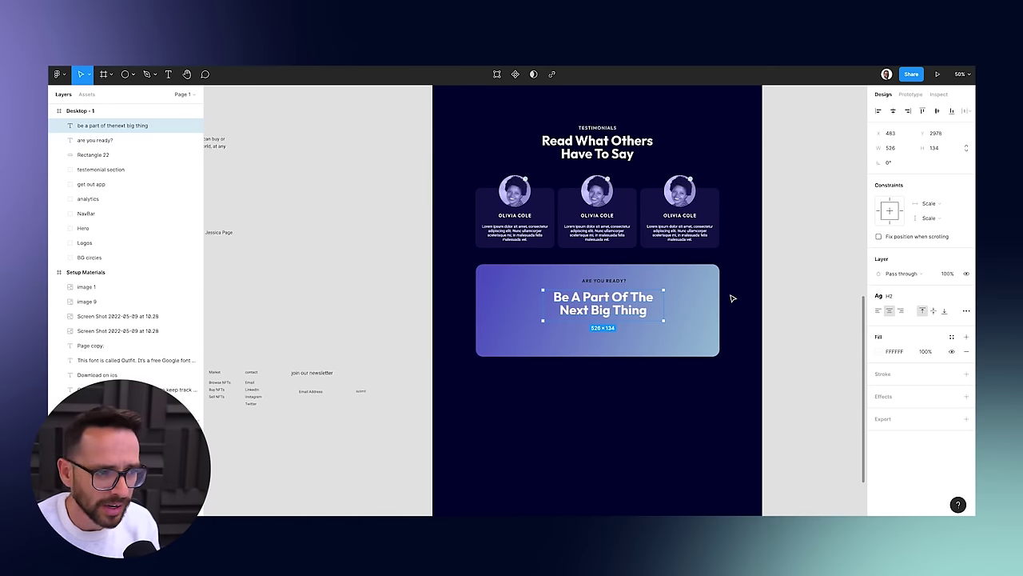
scroll(519, 280, "up", 5)
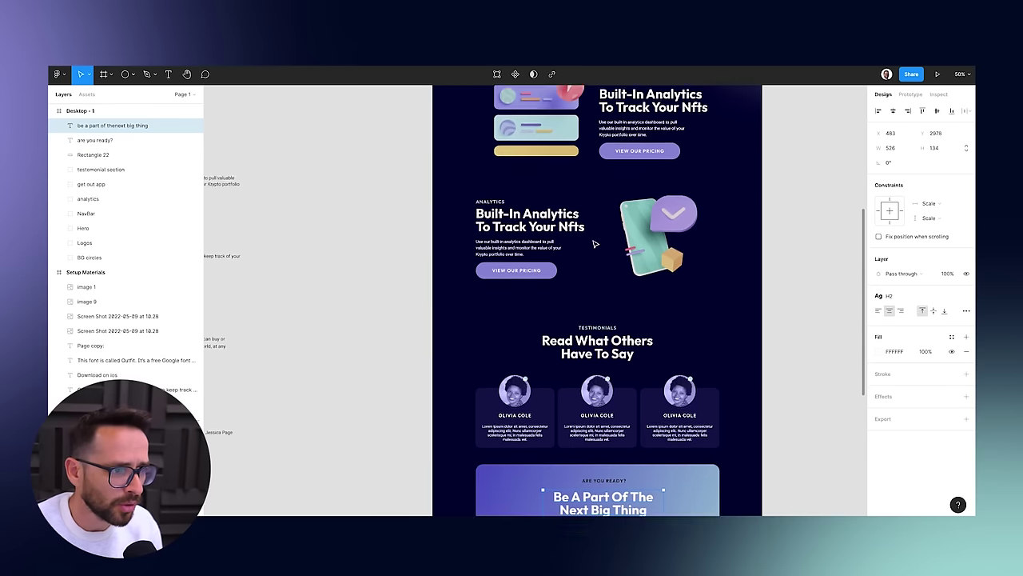
double_click(519, 280)
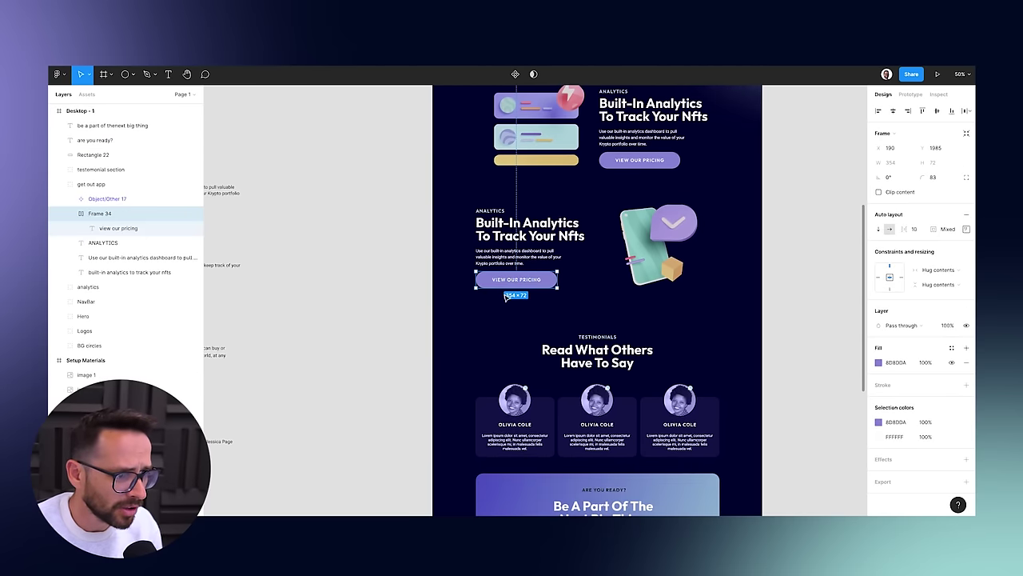
Paste a copy of the VIEW OUR PRICING button below the card heading.
scroll(517, 282, "down", 5)
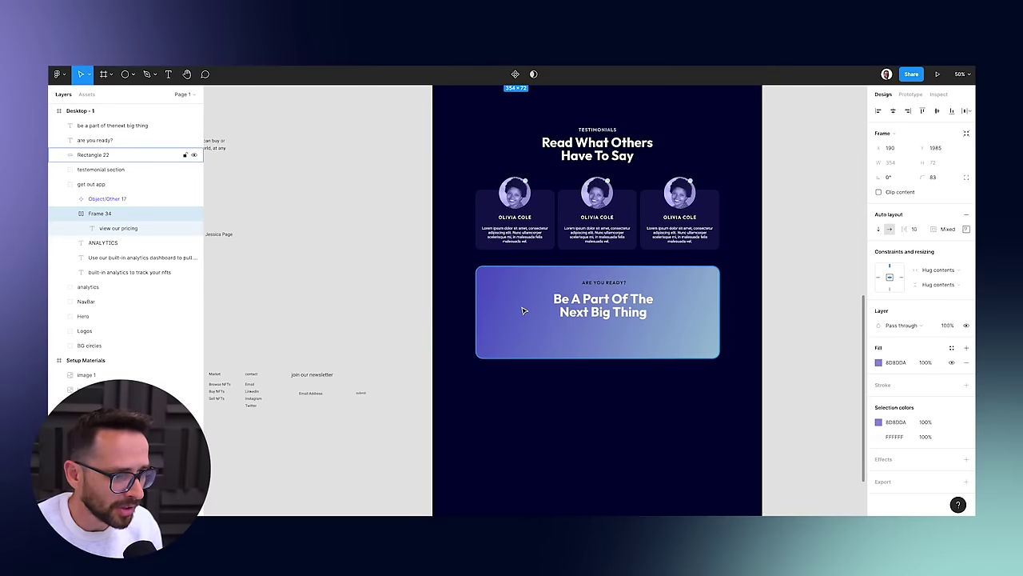
left_click(524, 310)
key("ctrl+v")
left_click_drag(515, 316, 574, 339)
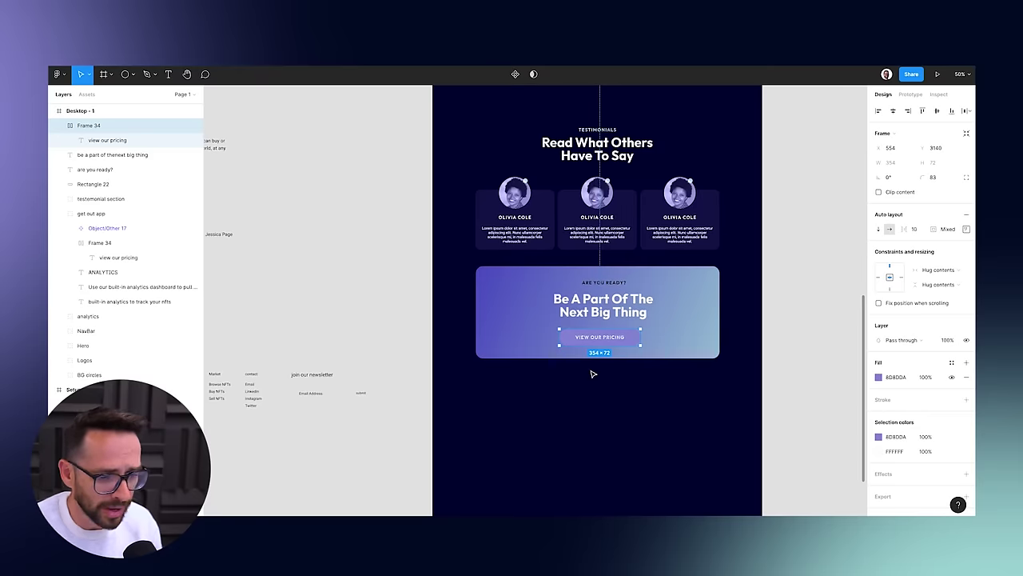
key("shift+0")
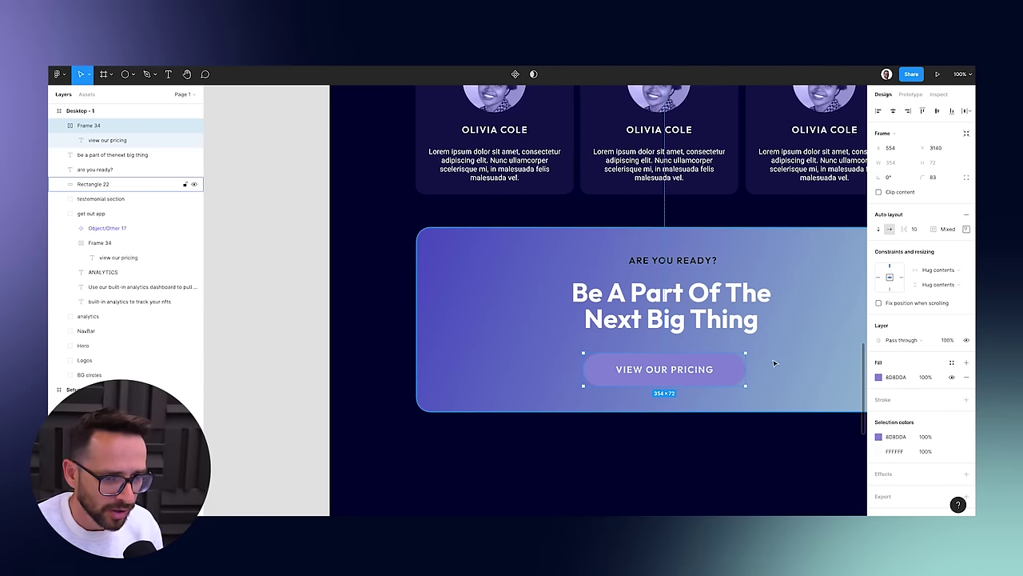
Make the pasted button's fill black (000000).
left_click(878, 377)
left_click_drag(848, 336, 868, 406)
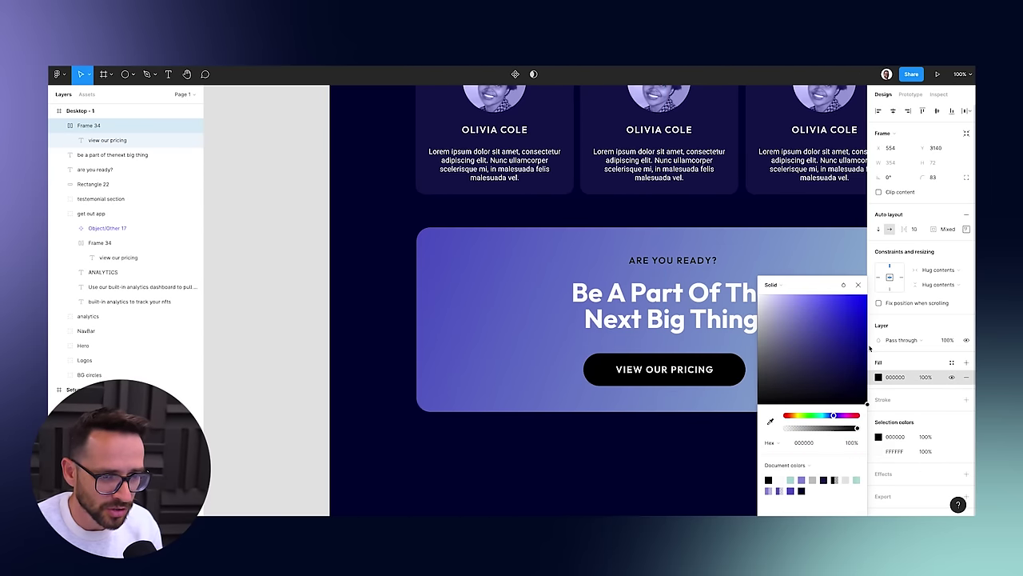
left_click(858, 284)
scroll(528, 356, "left", 3)
scroll(479, 360, "down", 5)
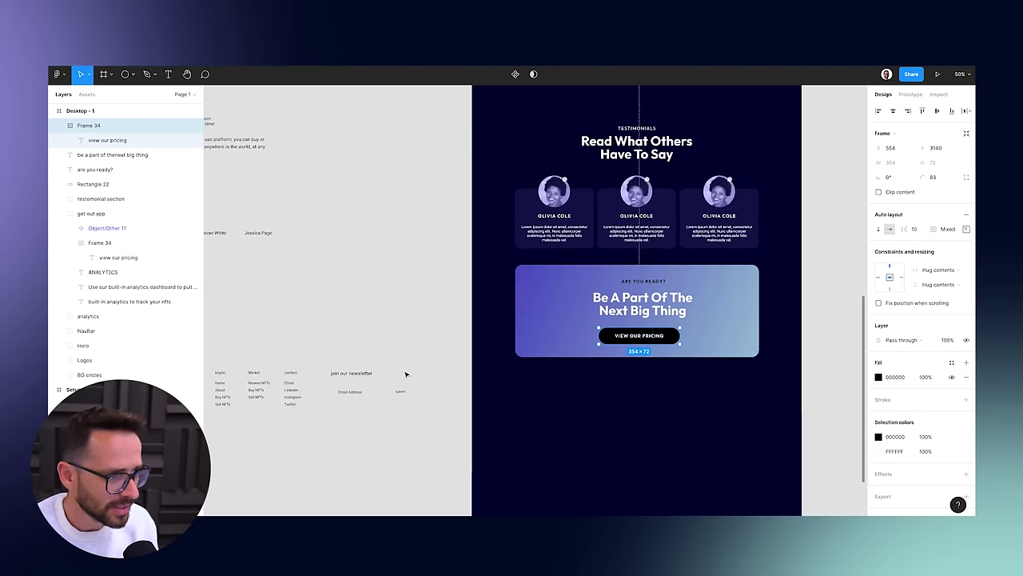
left_click_drag(344, 285, 514, 322)
left_click(358, 202)
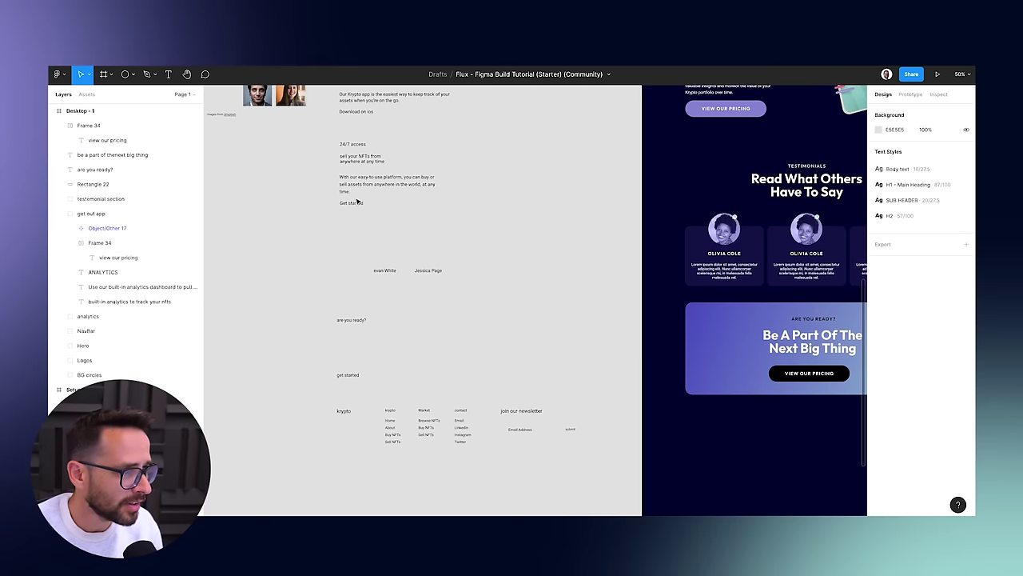
scroll(706, 383, "right", 3)
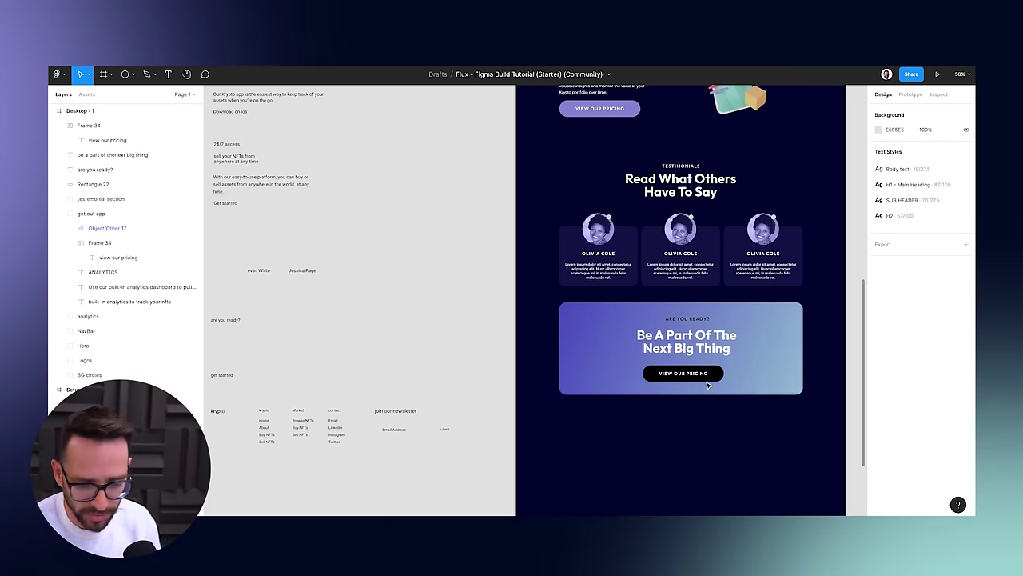
scroll(706, 390, "up", 5)
Change the button's label to 'get started'.
left_click_drag(705, 393, 474, 328)
double_click(651, 366)
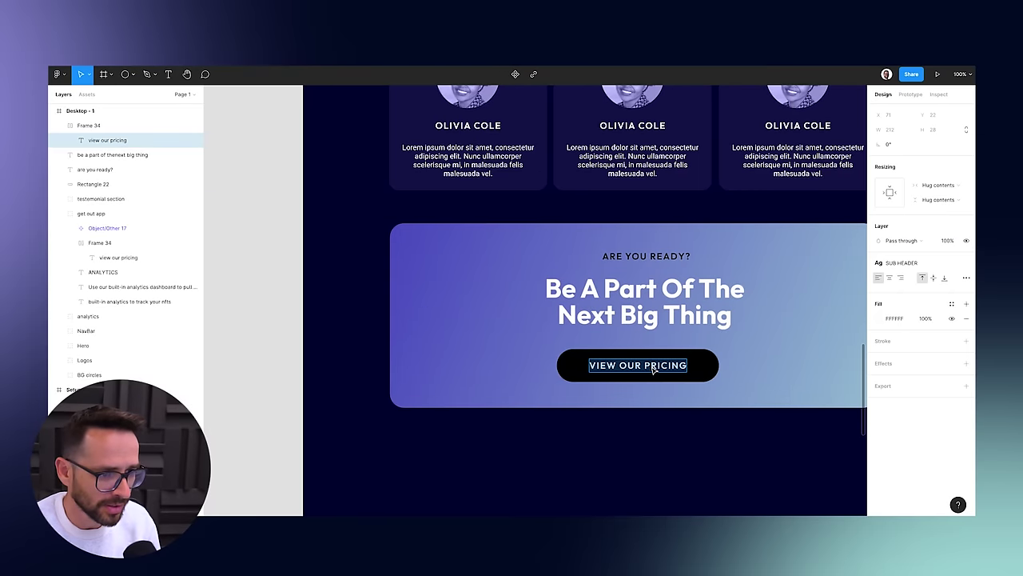
type("get started")
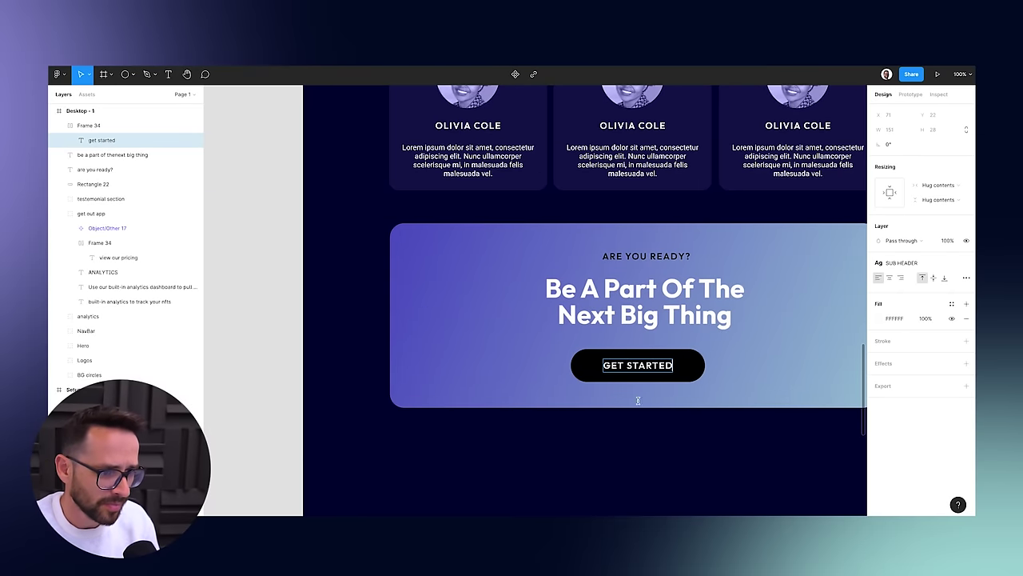
key("Escape")
key("minus")
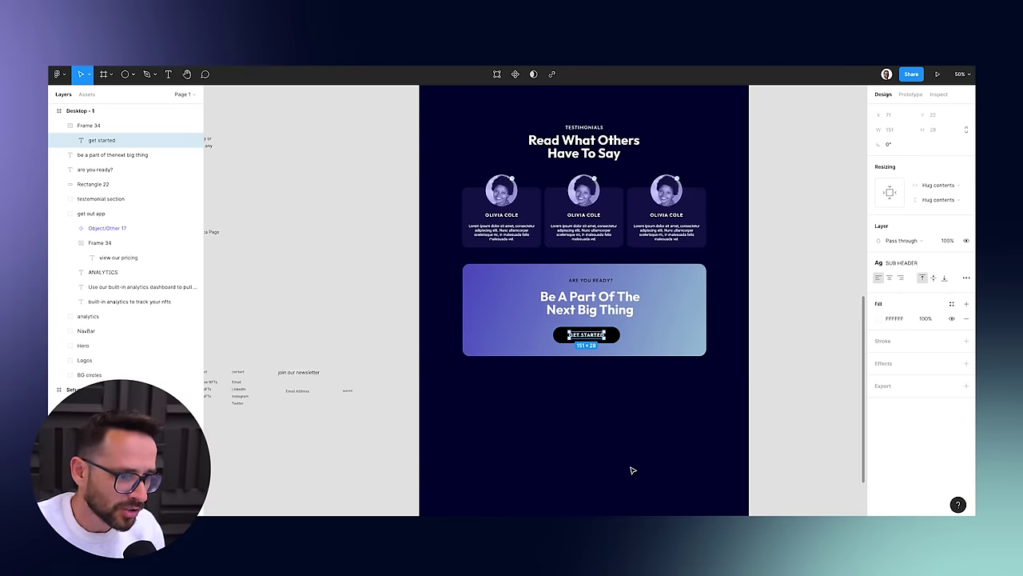
Align the call-to-action card's layers to horizontal centres and nudge the heading down slightly.
left_click(809, 392)
left_click_drag(681, 425, 491, 281)
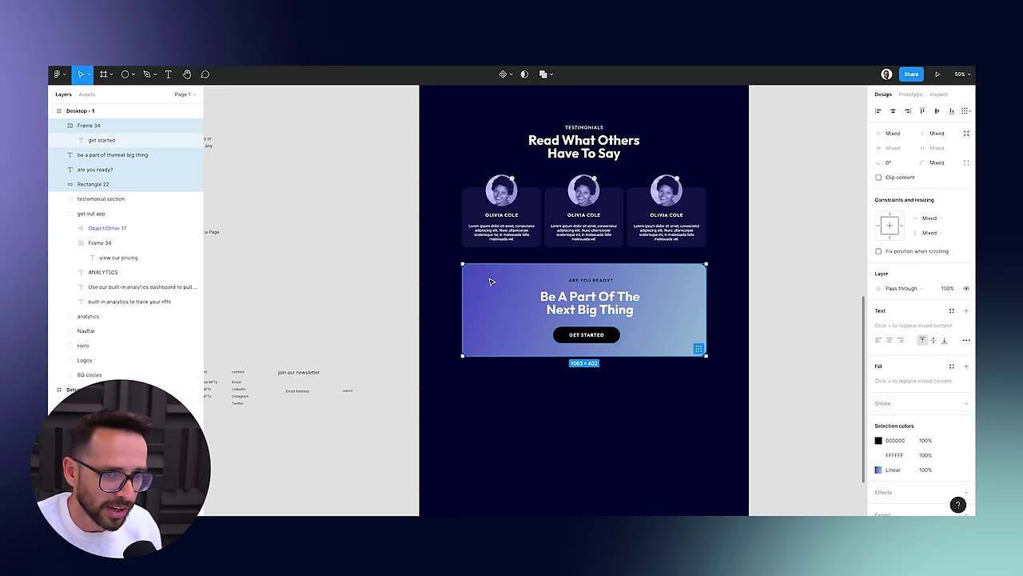
left_click(893, 111)
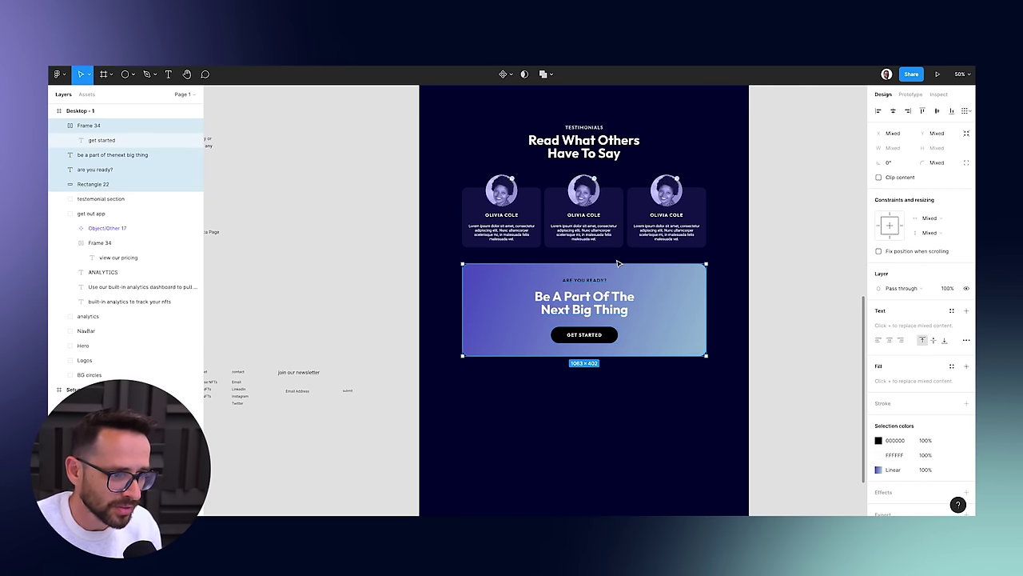
left_click(571, 412)
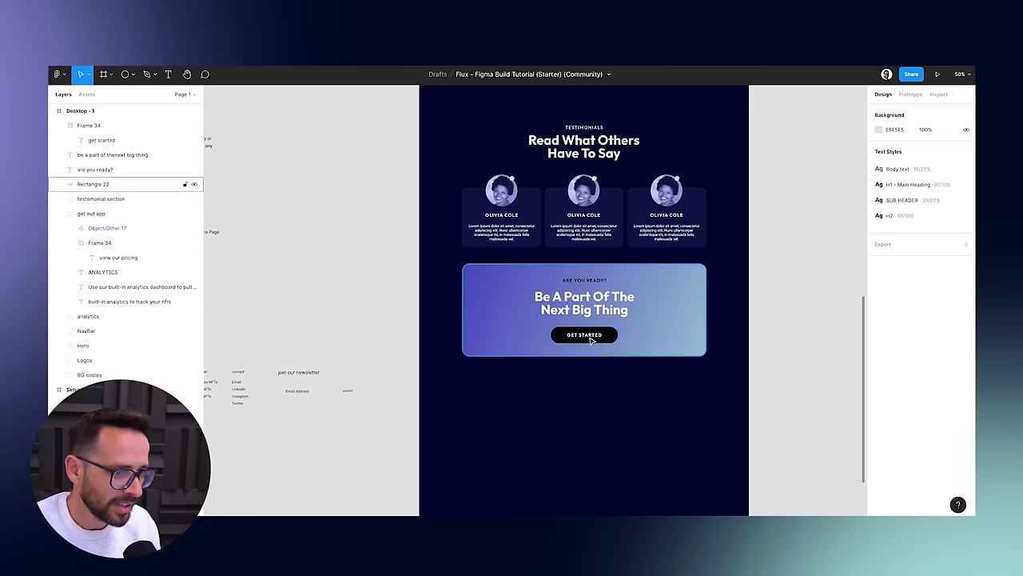
left_click(594, 336)
left_click_drag(591, 306, 592, 307)
left_click_drag(667, 366, 512, 273)
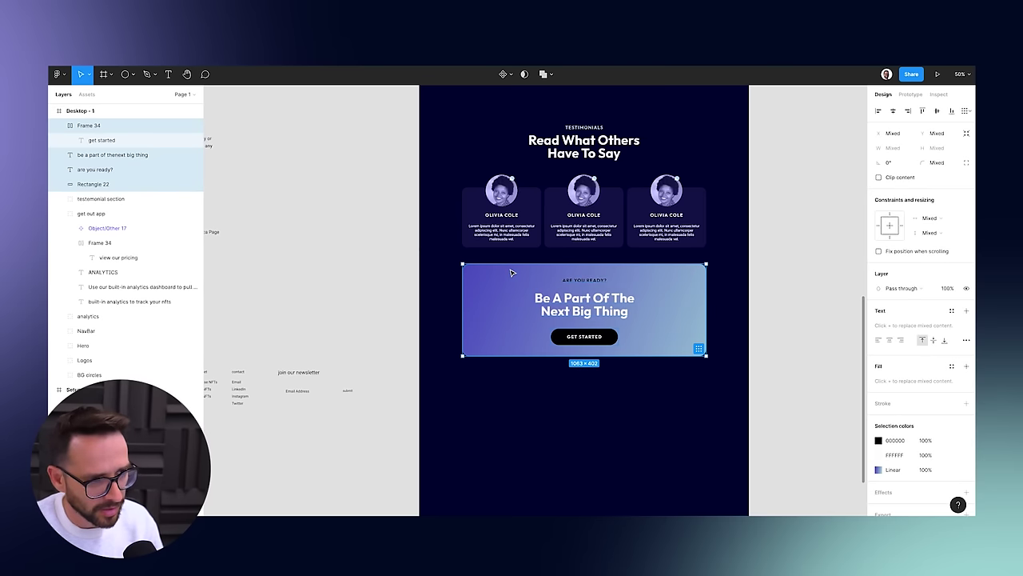
Constrain the call-to-action section layers to Top vertically and Center horizontally.
left_click(484, 407)
scroll(592, 312, "down", 3)
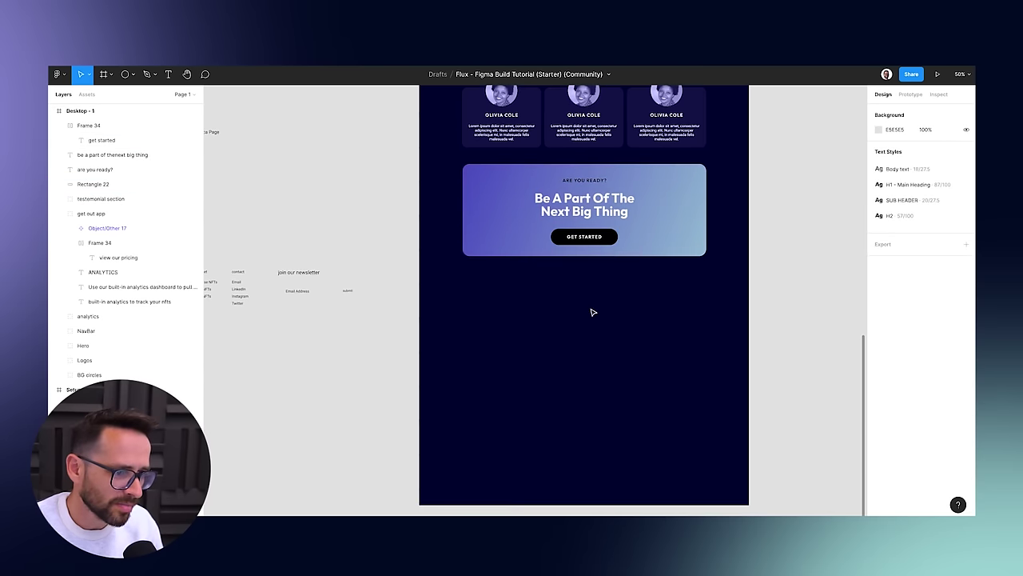
scroll(552, 298, "down", 5)
scroll(500, 367, "down", 3)
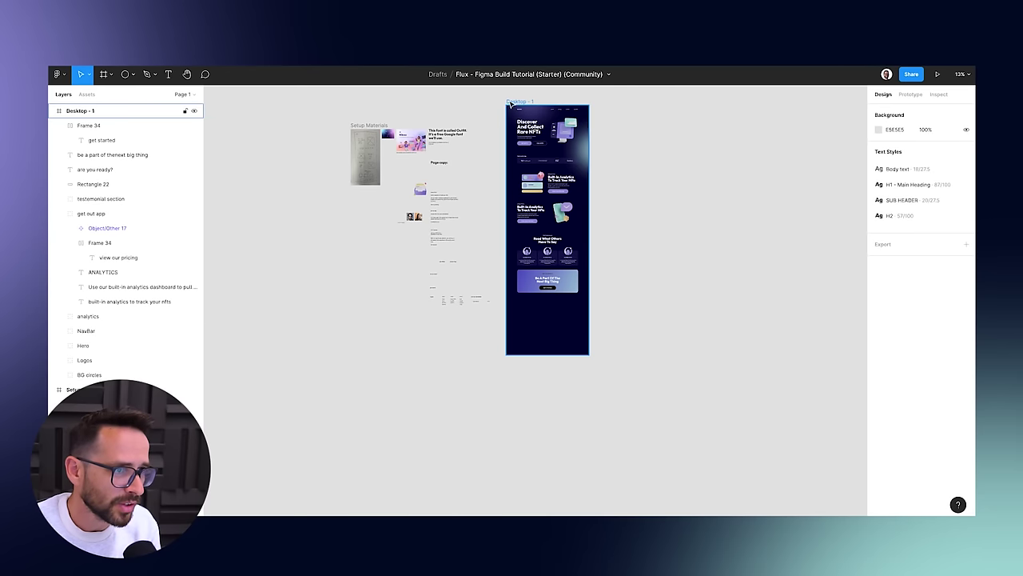
left_click(547, 339)
mouse_move(548, 352)
left_mouse_down()
mouse_move(548, 308)
mouse_move(548, 354)
left_mouse_up()
left_click(550, 284)
left_click_drag(615, 316, 520, 270)
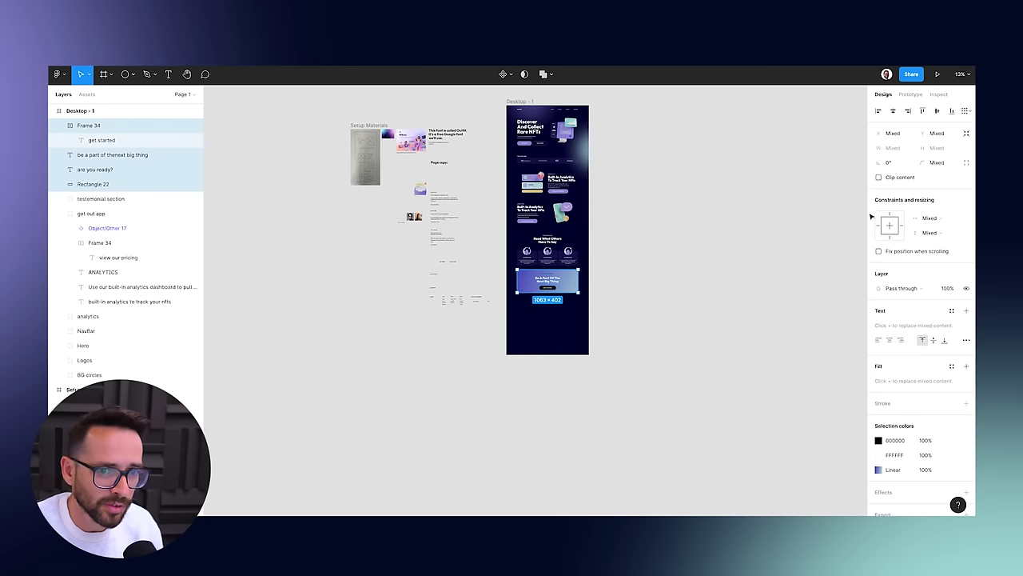
left_click(932, 233)
left_click(927, 281)
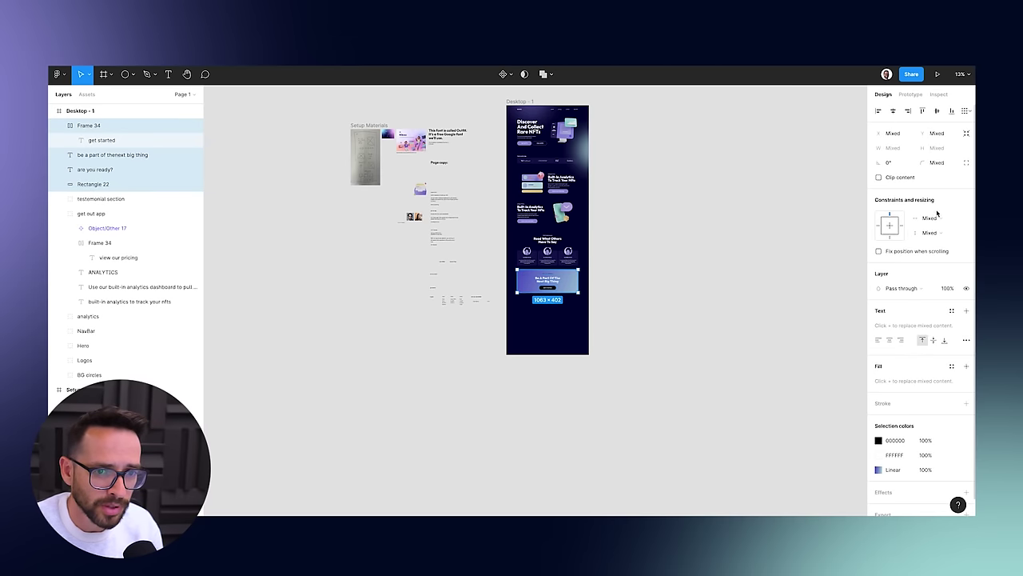
left_click(932, 217)
left_click(935, 305)
Shorten the Desktop - 1 frame to 3651 px tall, undoing an accidental duplicate.
left_click(549, 346)
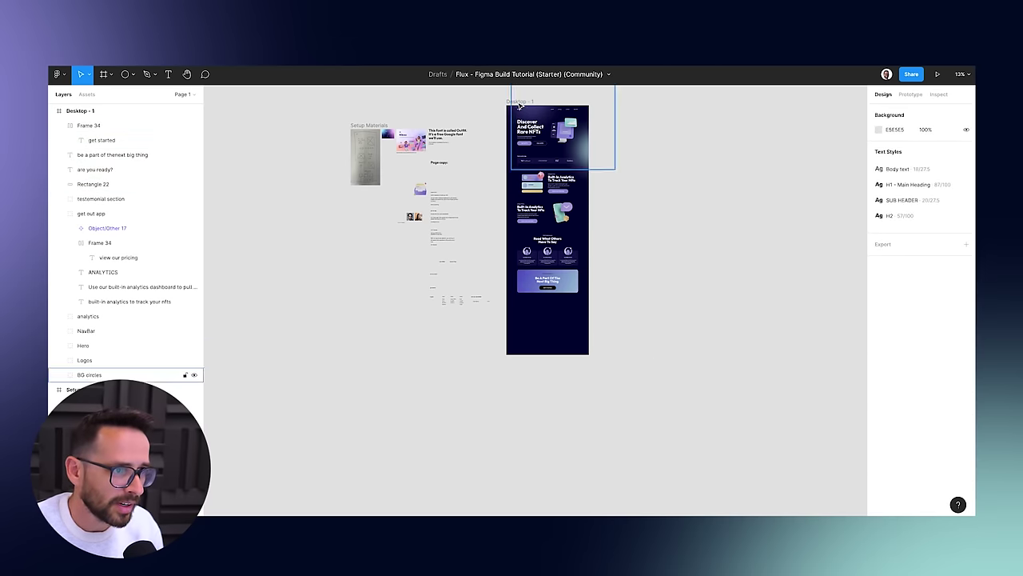
left_click(543, 319)
left_click_drag(538, 352, 552, 313)
scroll(552, 313, "up", 10)
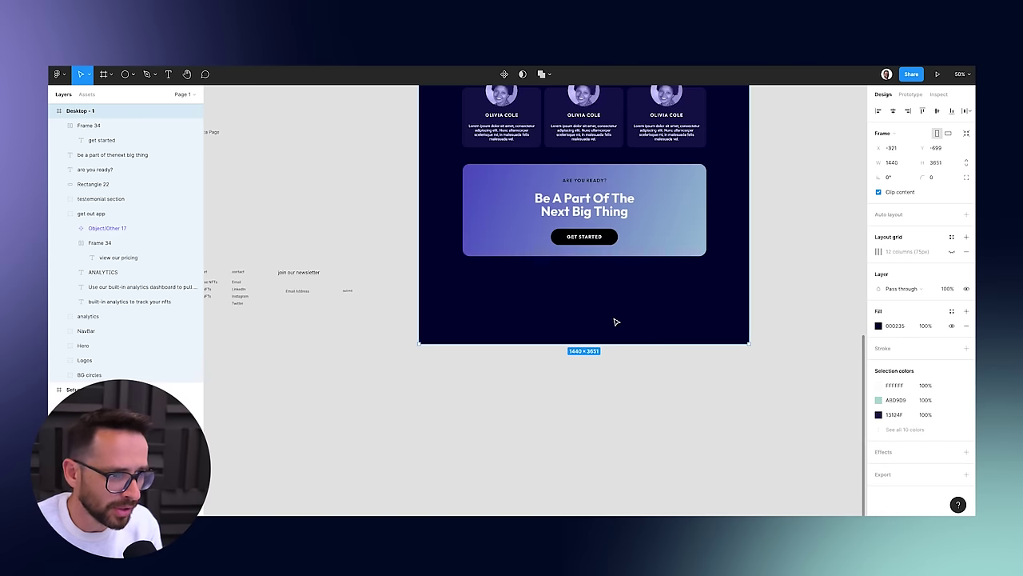
scroll(581, 269, "down", 5)
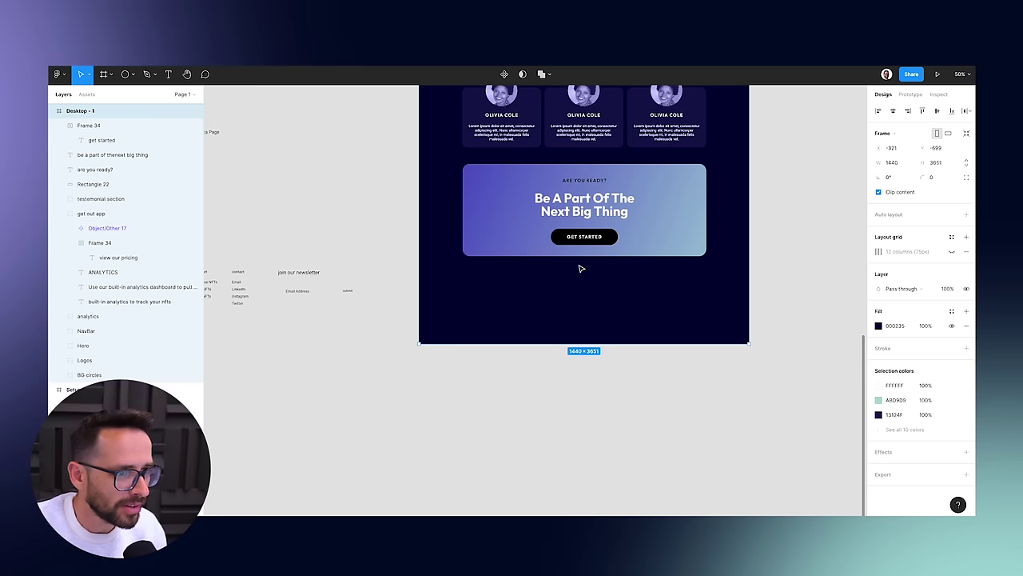
left_click_drag(680, 189, 689, 299)
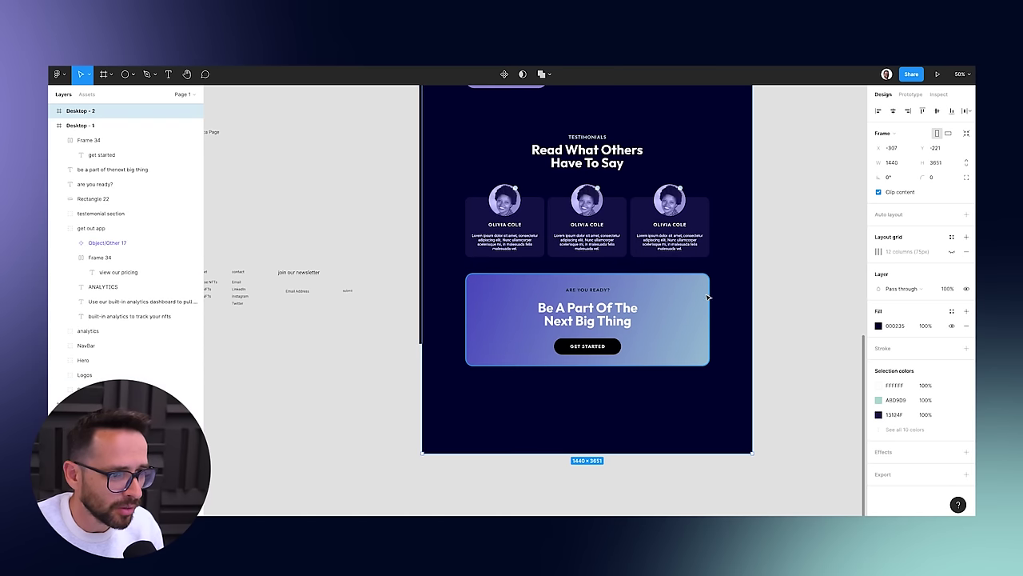
key("ctrl+z")
Duplicate the card background and flatten the copy to an 11 px square-cornered strip.
left_click(682, 208)
left_click_drag(682, 208, 662, 327)
left_click_drag(643, 394, 712, 345)
left_click(938, 163)
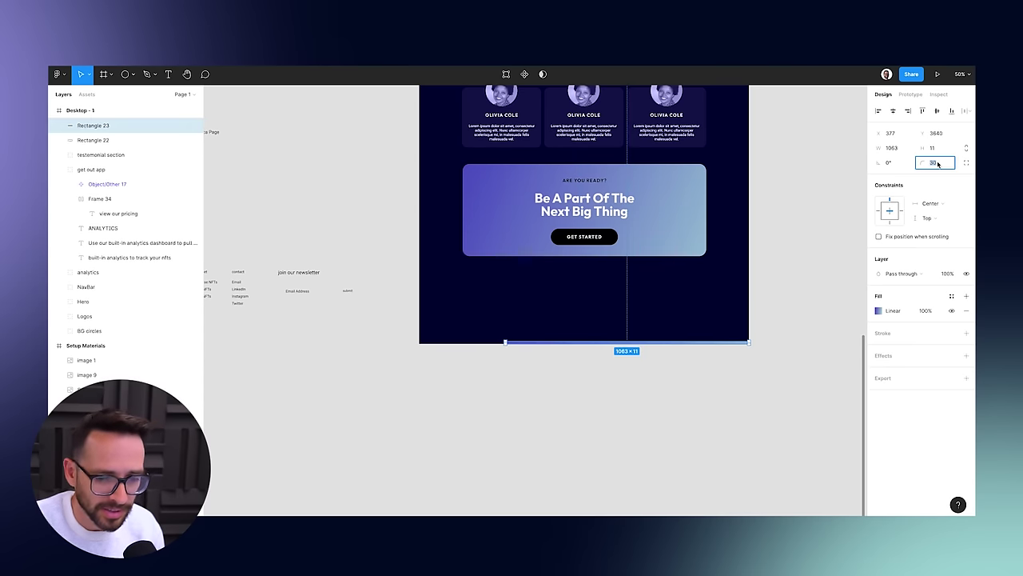
Move the strip to the page's bottom-left edge and stretch it to 1440 px wide.
left_click_drag(505, 342, 422, 345)
key("shift+0")
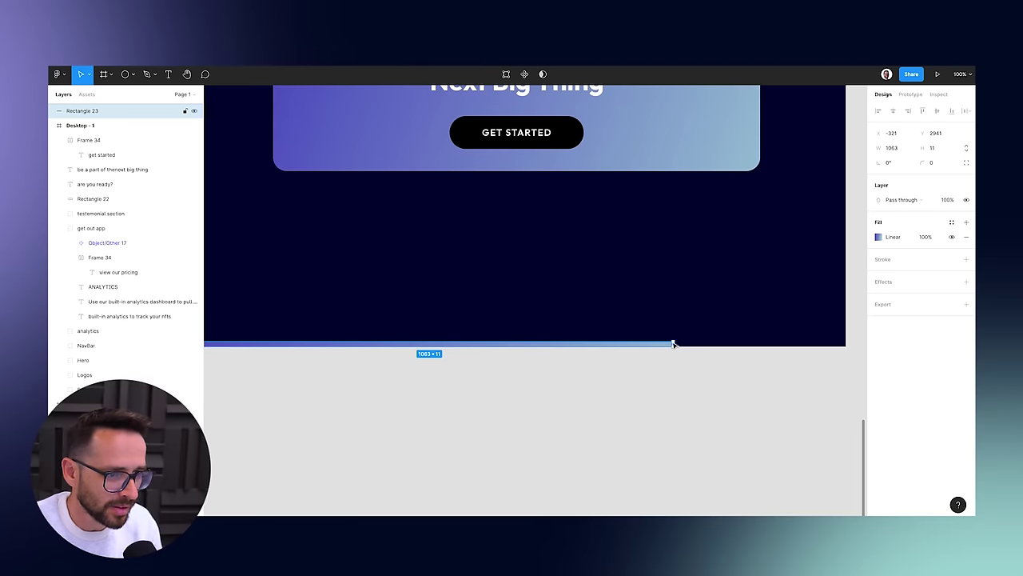
left_click_drag(674, 343, 845, 344)
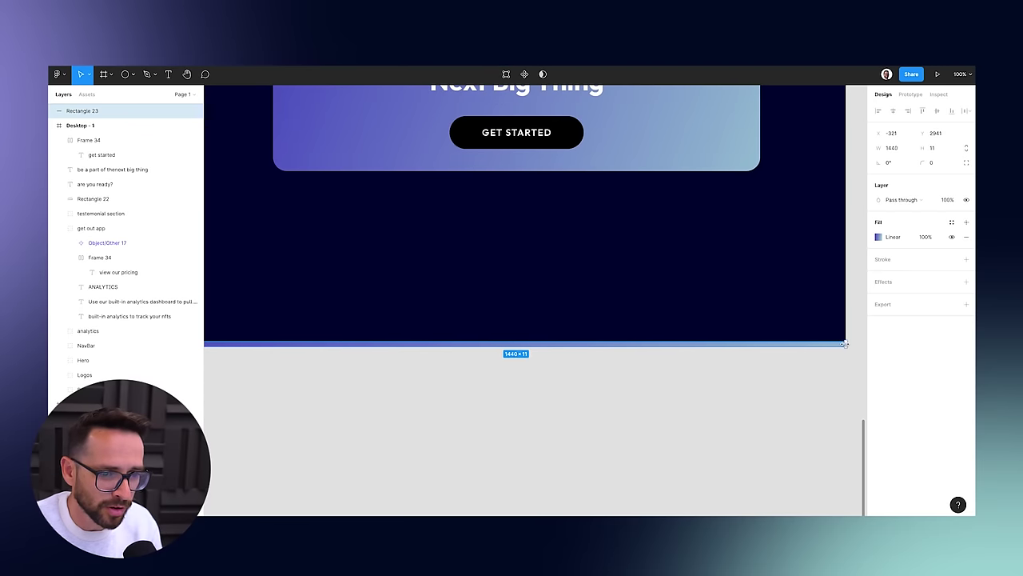
left_click(713, 401)
scroll(583, 361, "down", 6)
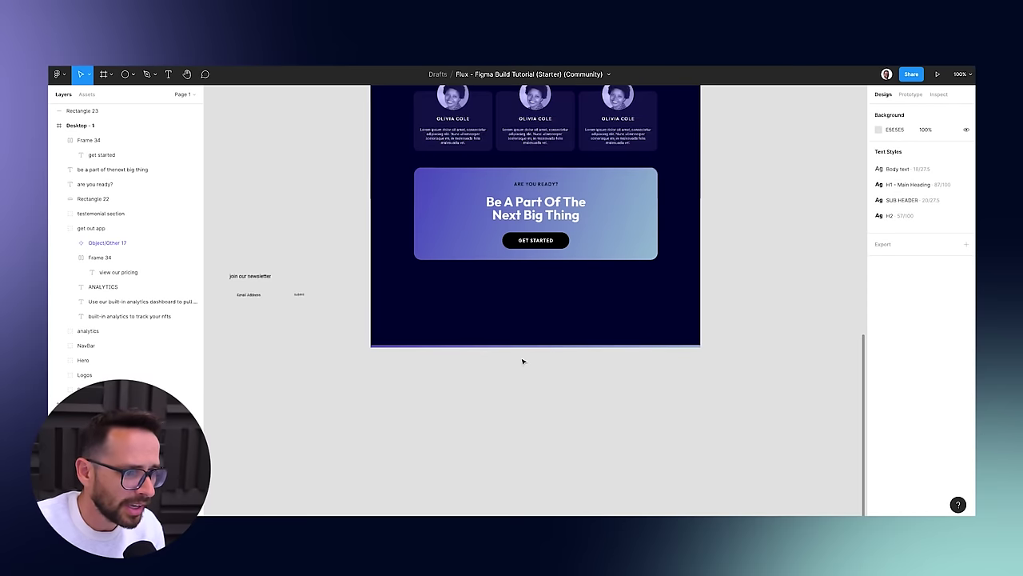
scroll(449, 331, "left", 2)
scroll(450, 331, "up", 1)
Move the footer text elements into the page bottom and colour them white (FFFFFF).
left_click_drag(451, 332, 567, 349)
left_click_drag(215, 293, 475, 355)
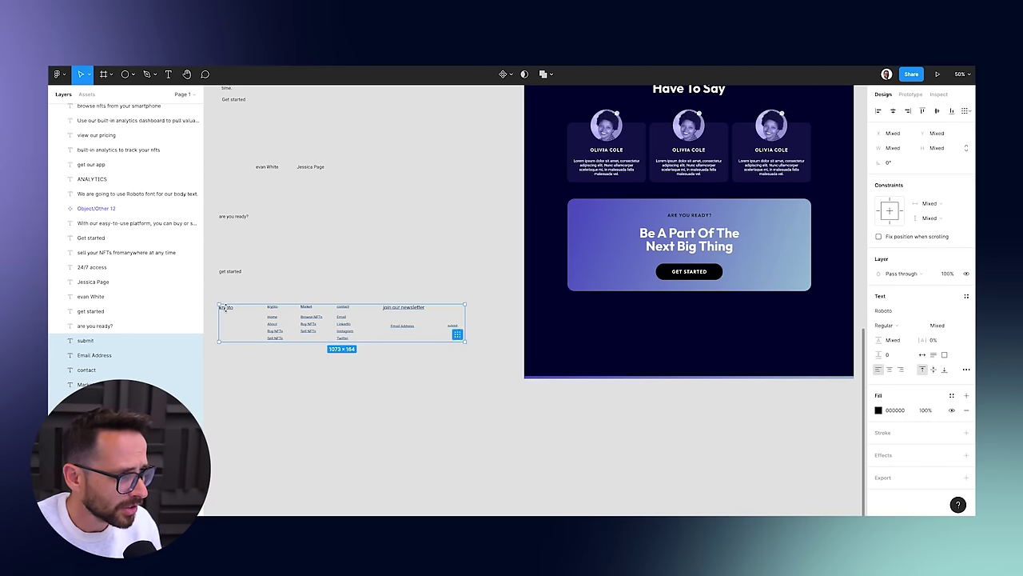
left_click_drag(272, 330, 636, 348)
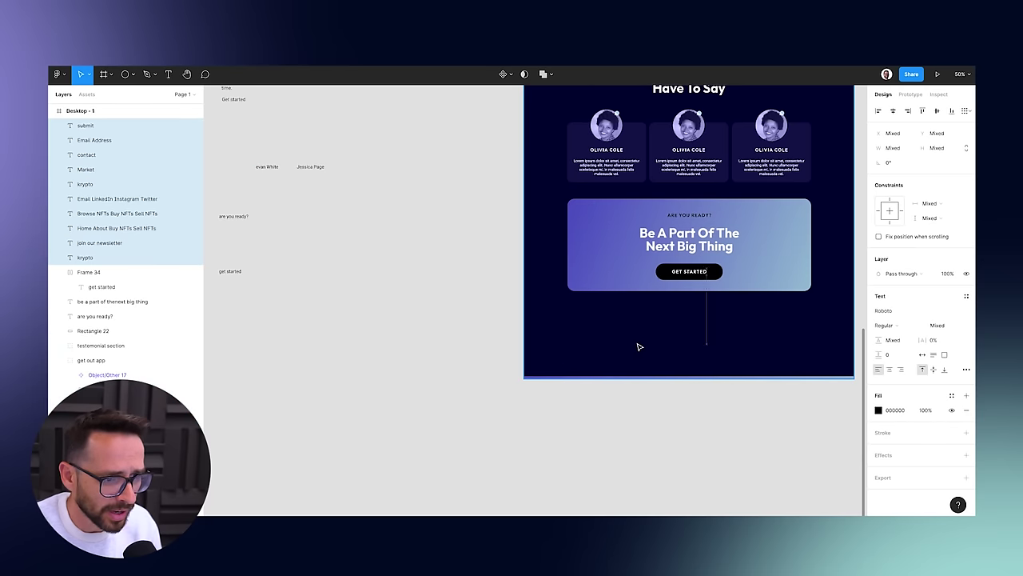
left_click(877, 410)
type("FFFFFF")
key("Return")
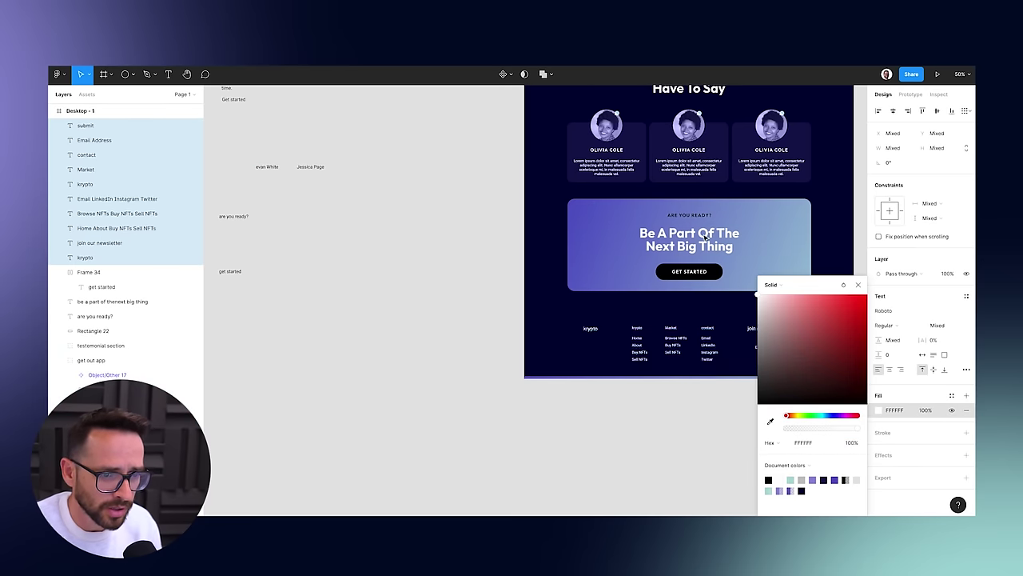
left_click(858, 284)
Show the column layout grid on Desktop - 1 and zoom to 100% on the footer.
scroll(600, 464, "right", 3)
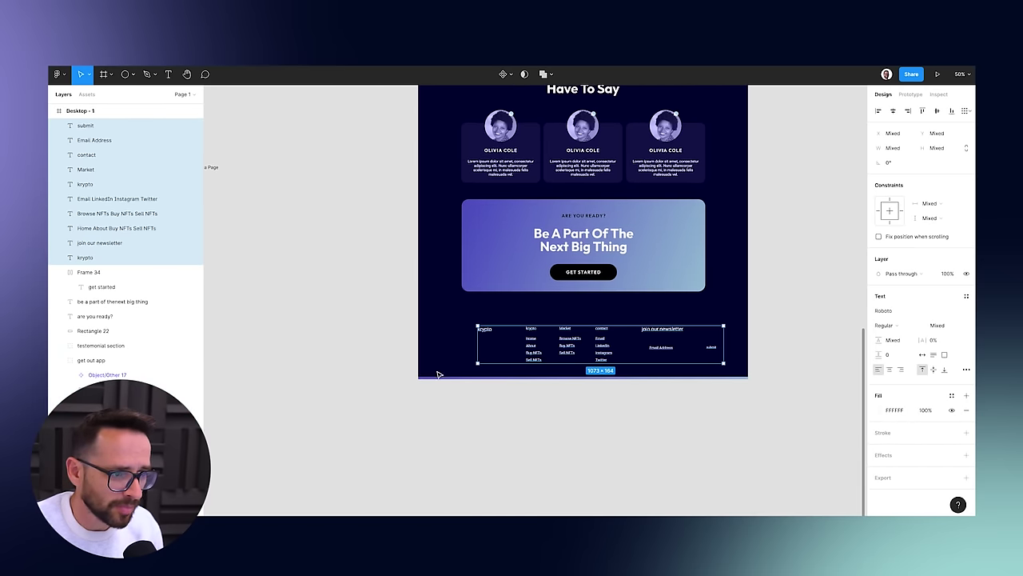
scroll(479, 220, "up", 10)
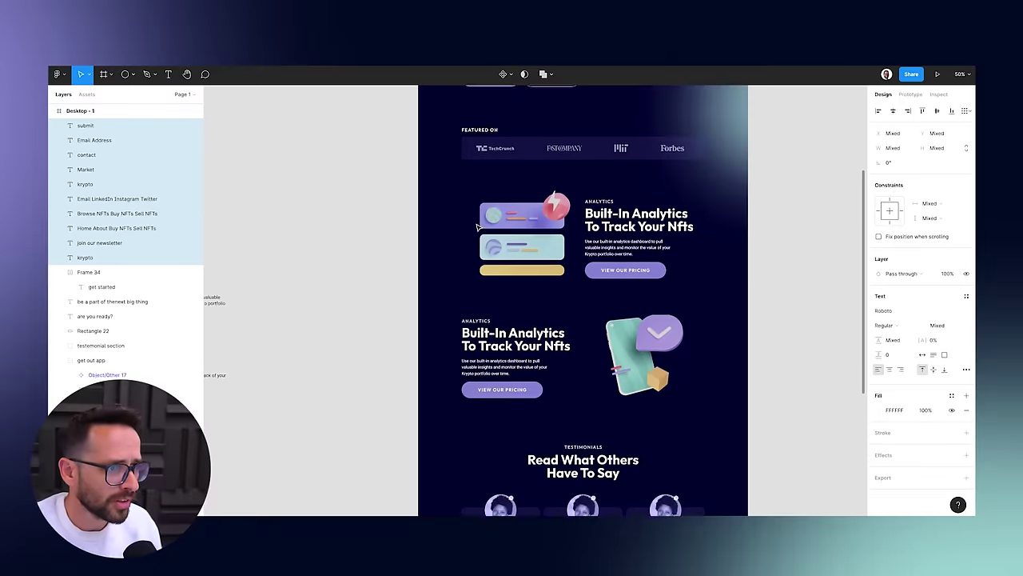
left_click(432, 159)
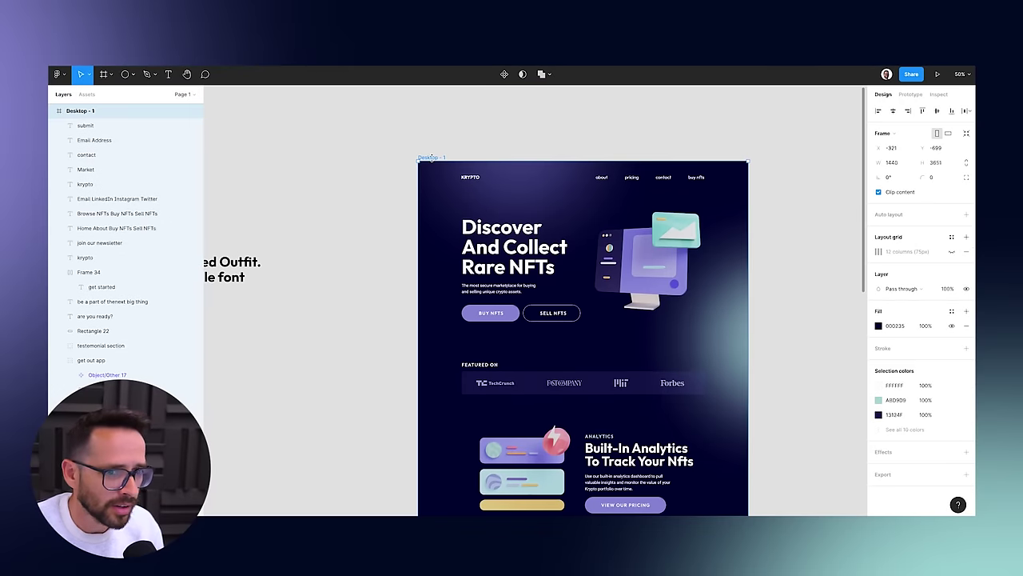
left_click(951, 253)
scroll(450, 413, "down", 10)
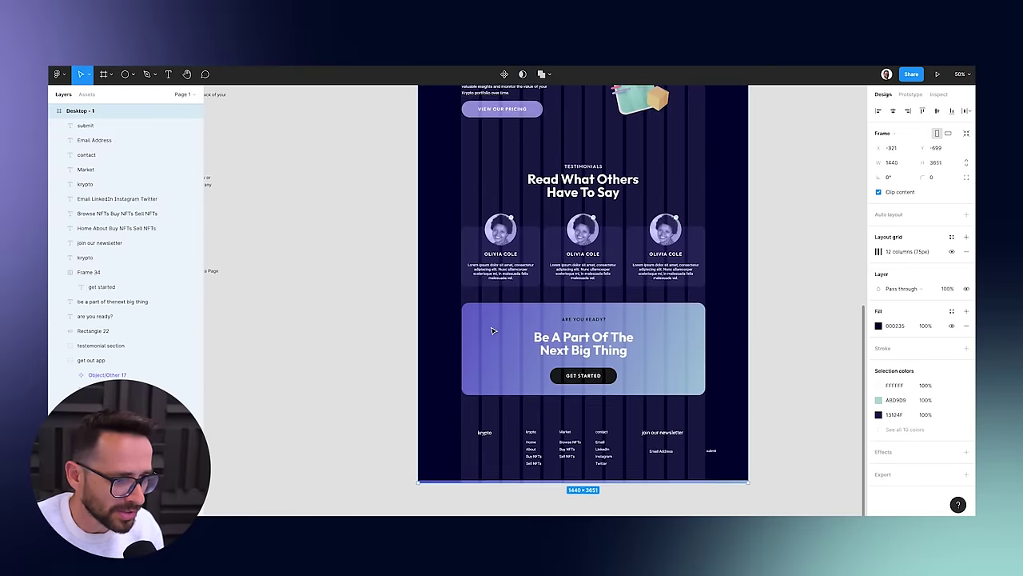
left_click(450, 413)
key("shift+0")
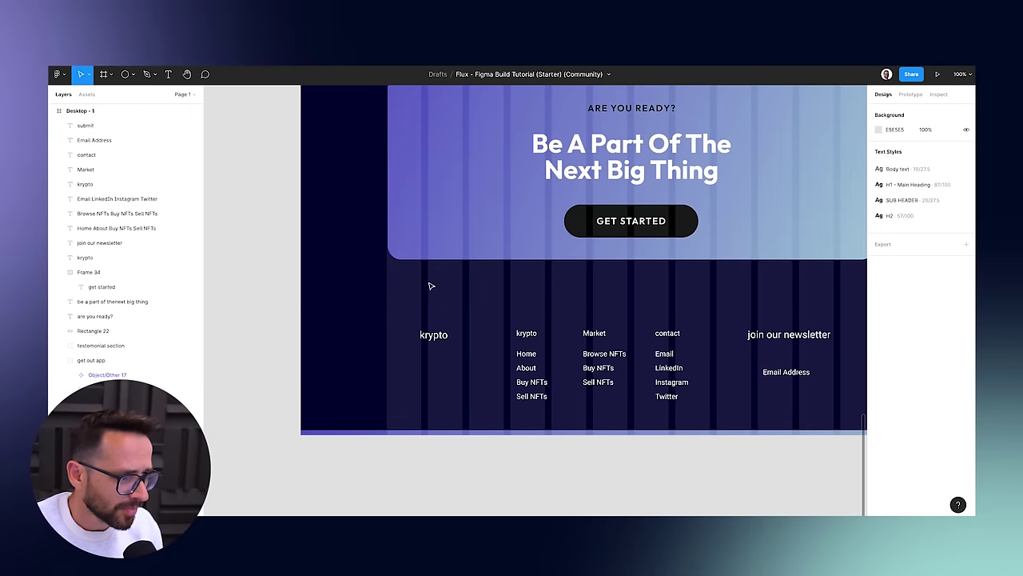
Set the footer heading texts to Outfit SemiBold.
left_click_drag(371, 327, 790, 340)
left_click(916, 310)
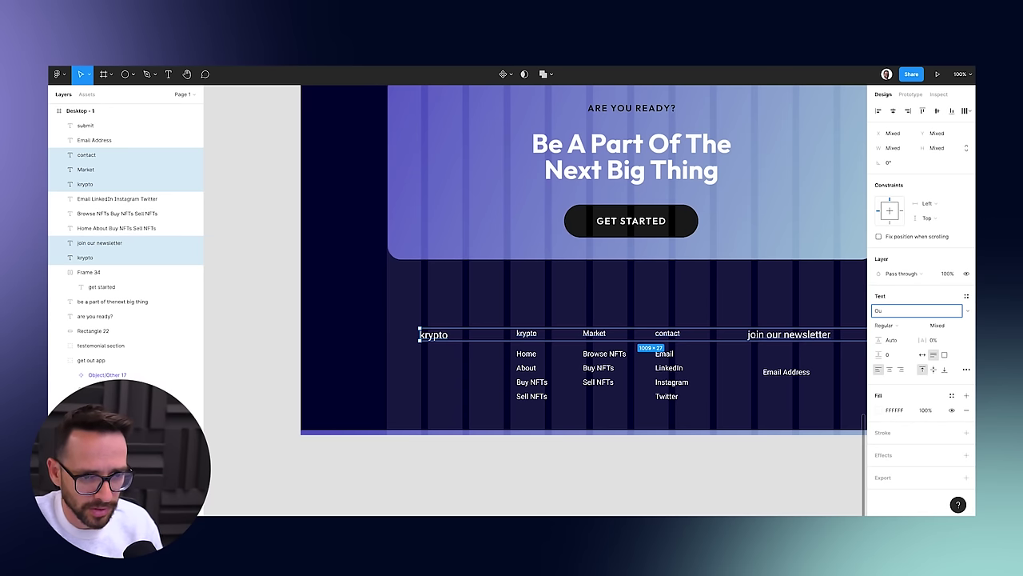
key("Return")
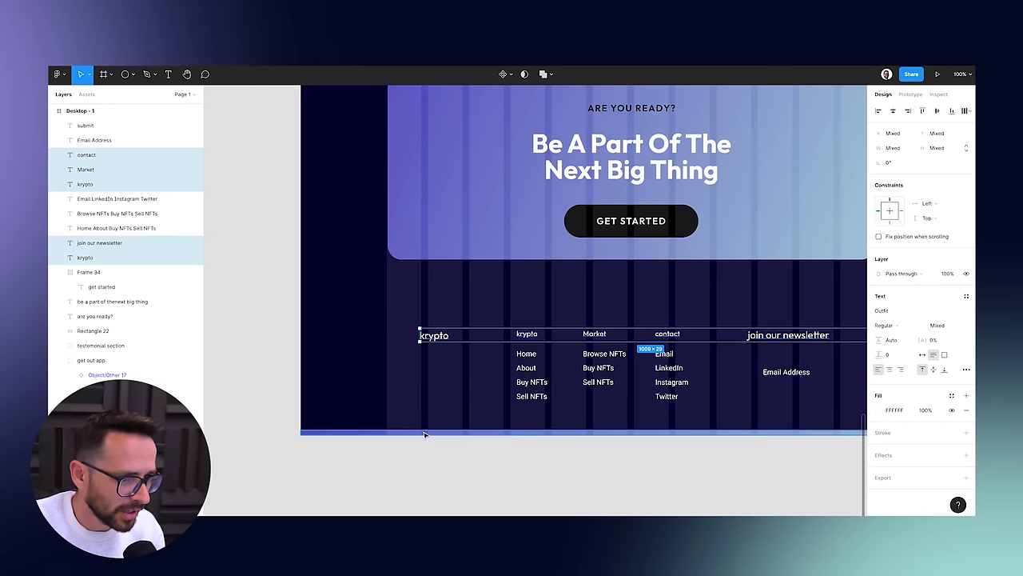
left_click(910, 324)
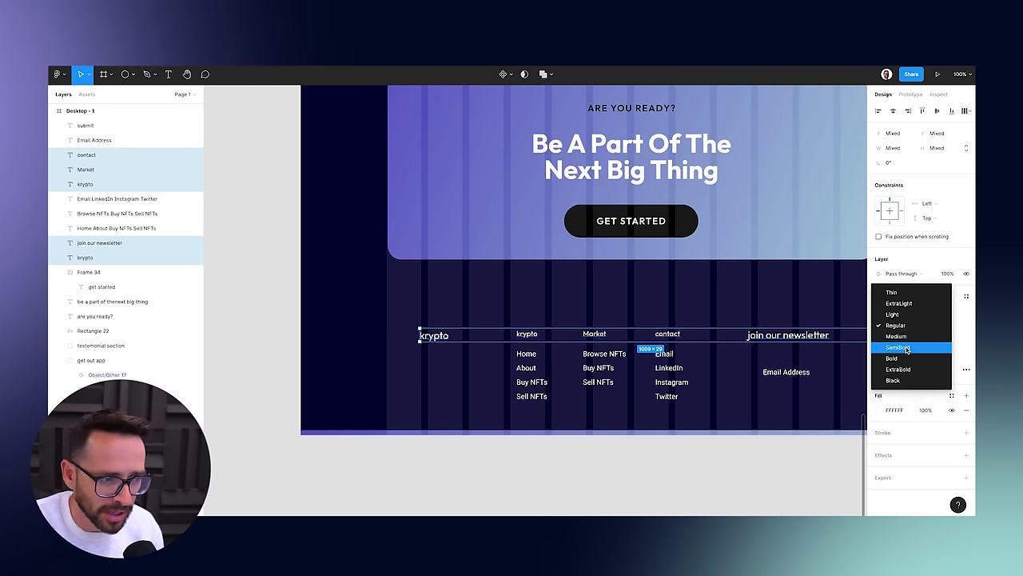
left_click(895, 347)
left_click(424, 479)
Make the logo uppercase KRYPTO with auto width, then shift it and the link columns left.
left_click(439, 339)
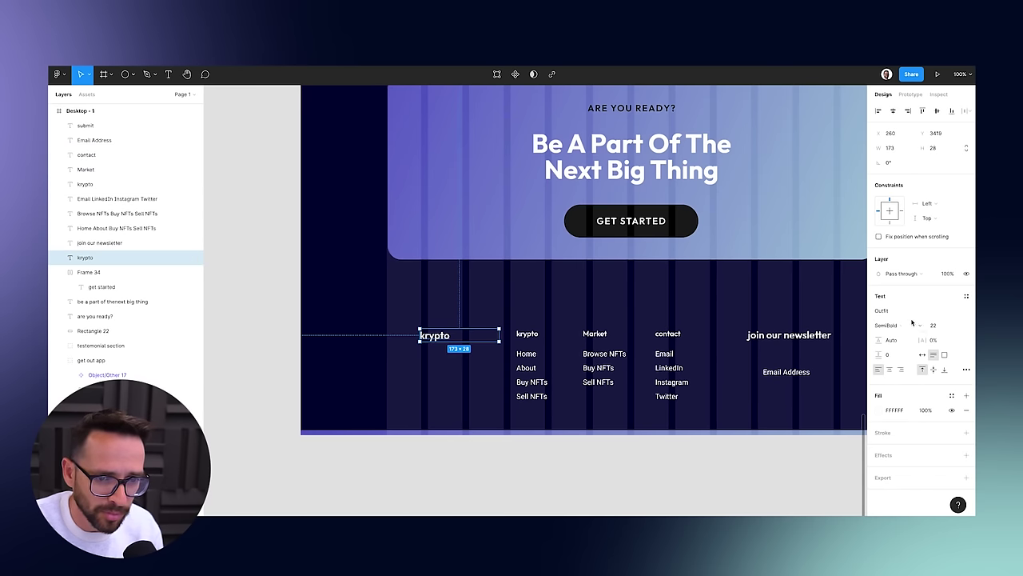
left_click(965, 369)
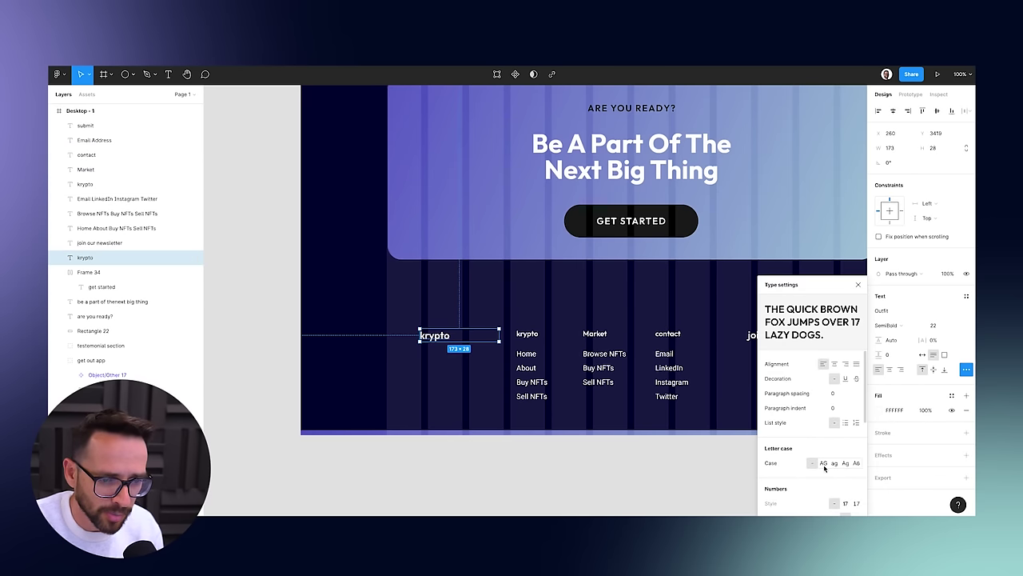
left_click(824, 463)
left_click(858, 283)
left_click(581, 493)
key("ctrl+z")
left_click(922, 356)
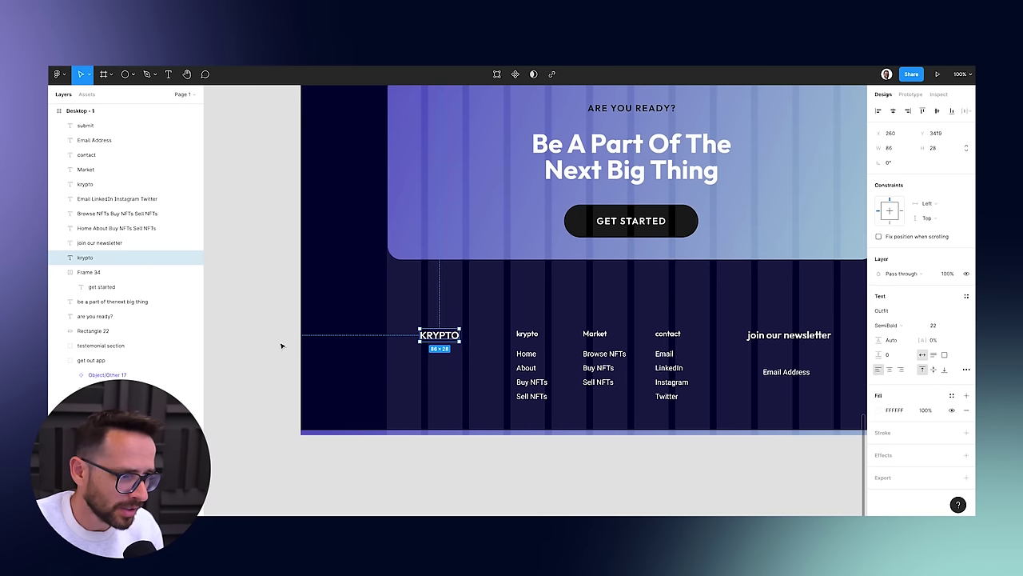
left_click_drag(454, 338, 413, 334)
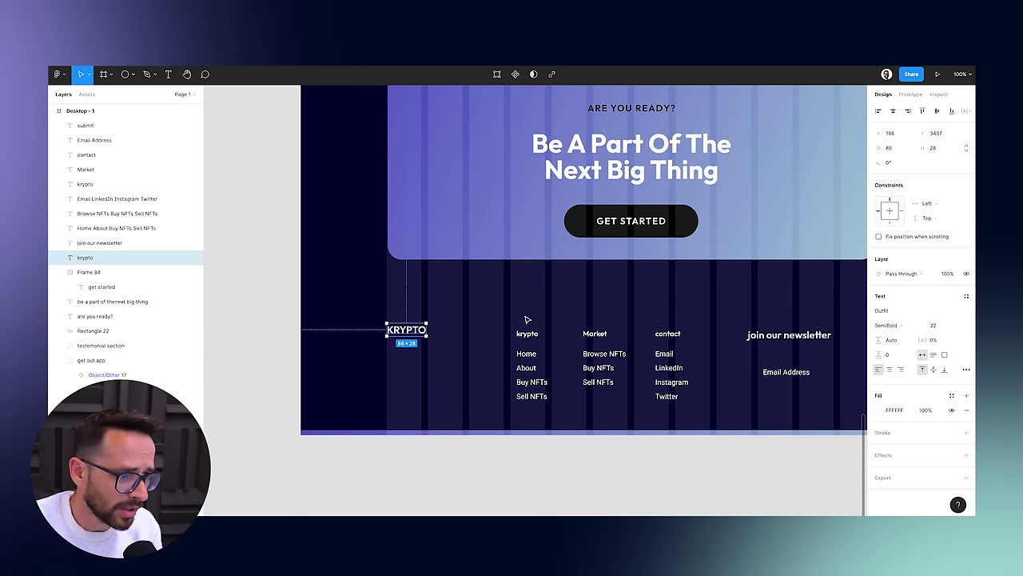
left_click_drag(495, 320, 641, 387)
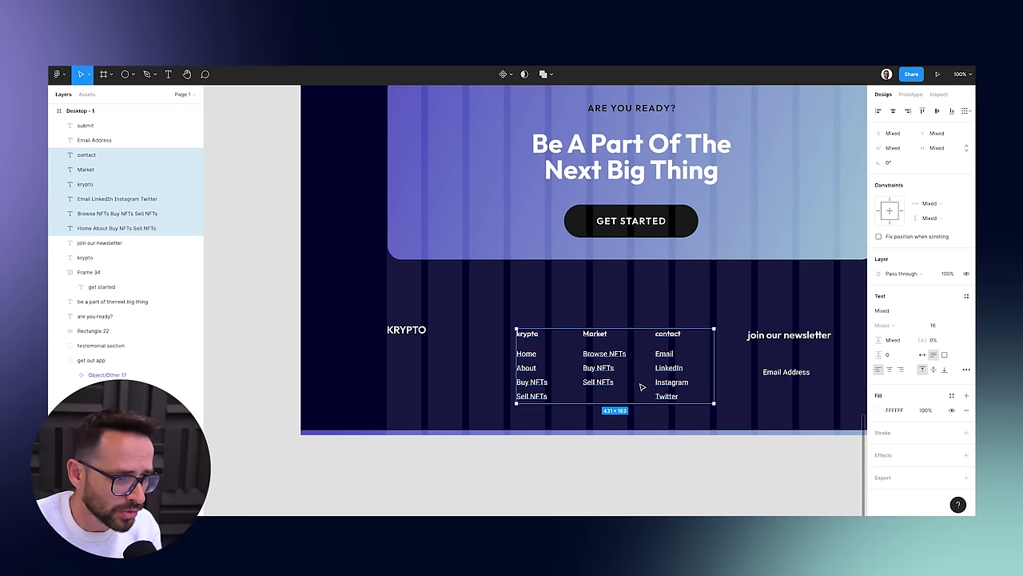
left_click_drag(524, 359, 478, 354)
Evenly space the Market, contact and newsletter columns and align the newsletter heading.
left_click(473, 344)
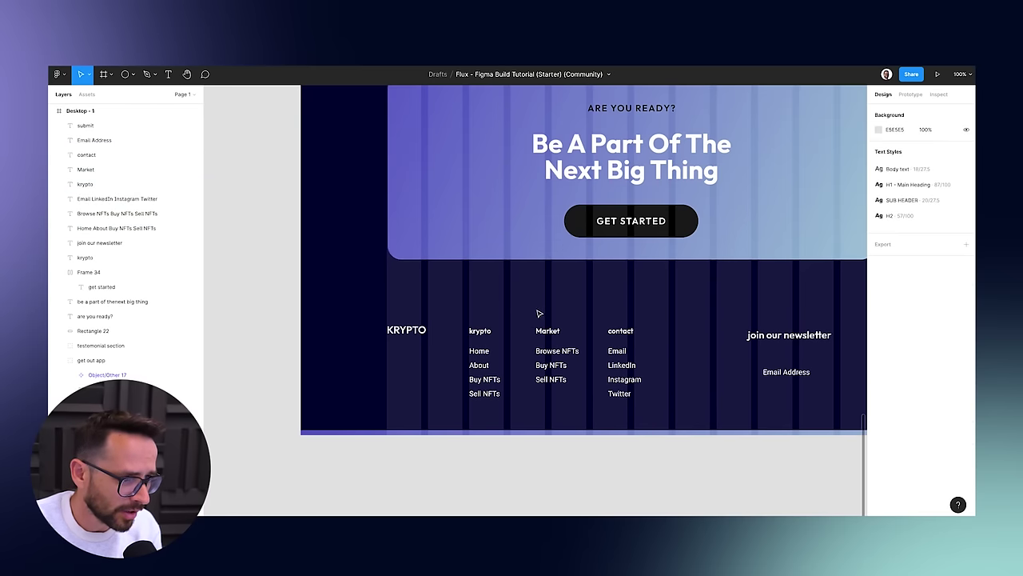
left_click_drag(538, 320, 534, 345)
left_click_drag(622, 320, 662, 372)
left_click_drag(552, 297, 572, 357)
left_click_drag(691, 312, 648, 369)
left_click_drag(715, 304, 751, 335)
left_click(742, 297)
left_click_drag(728, 371, 669, 377)
Place submit beside Email Address and draw a rectangle over that row.
left_click(675, 377)
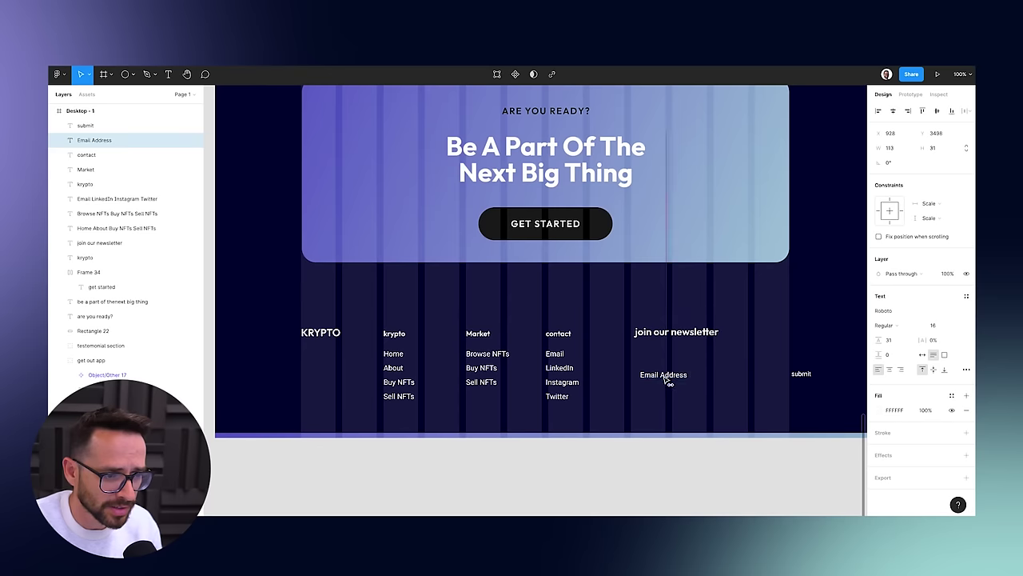
left_click_drag(799, 373, 736, 378)
left_click(663, 375)
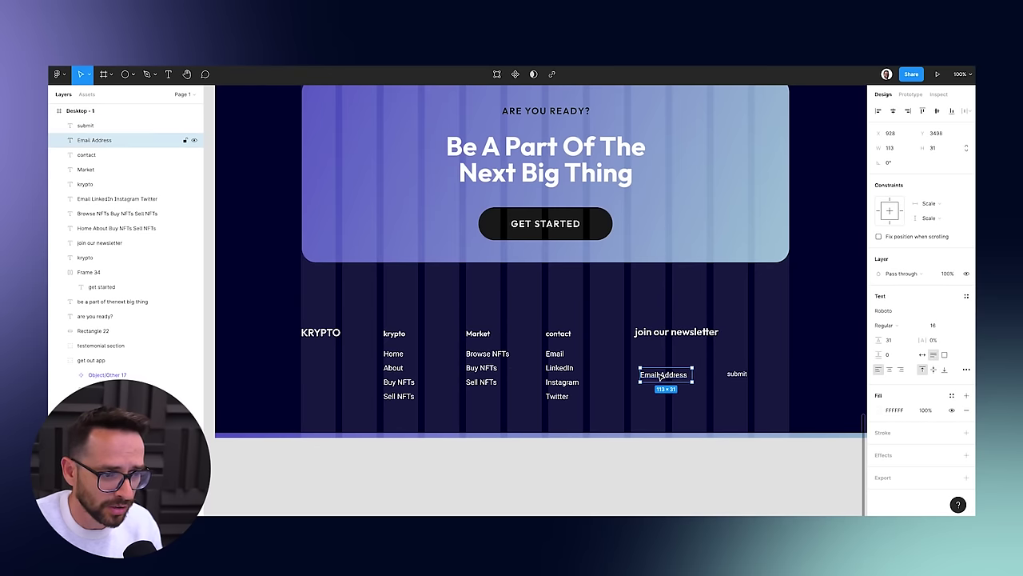
left_click(629, 353)
key("r")
left_click_drag(630, 351, 788, 380)
Fill the rectangle with navy #13124F, round its corners to 70, and send it behind the text.
key("minus")
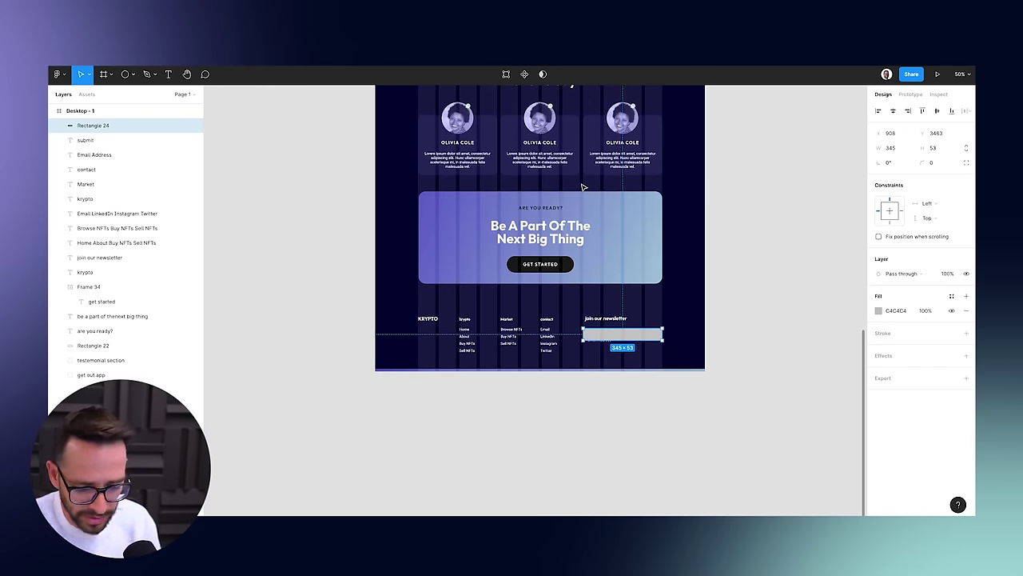
key("i")
left_click(823, 130)
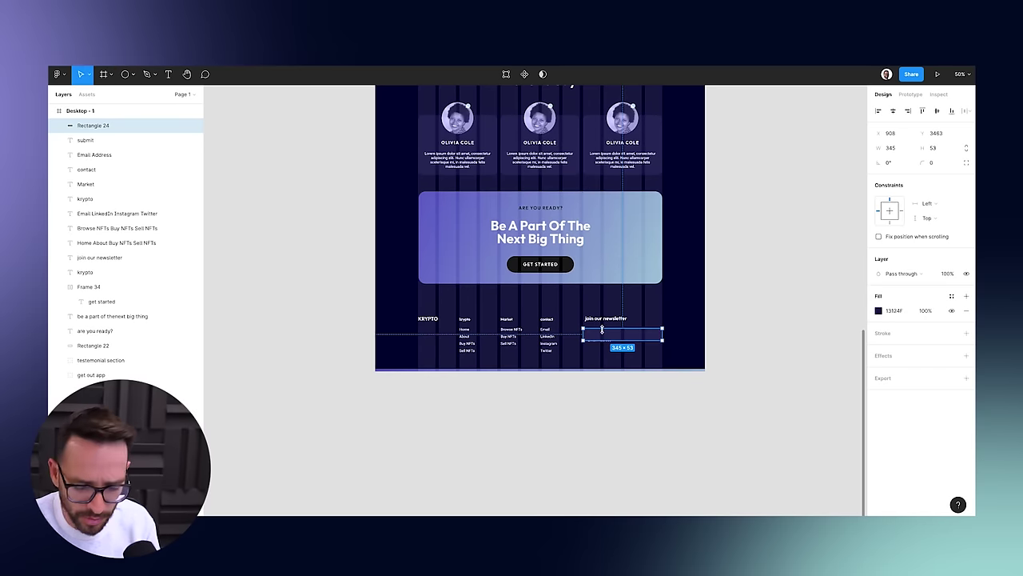
key("plus")
scroll(731, 367, "right", 2)
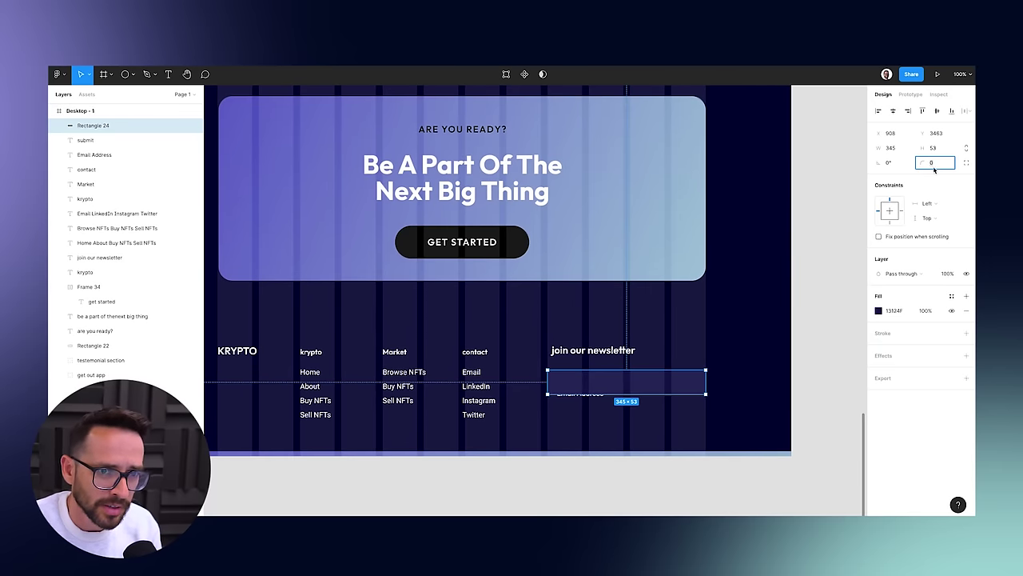
type("70")
key("Return")
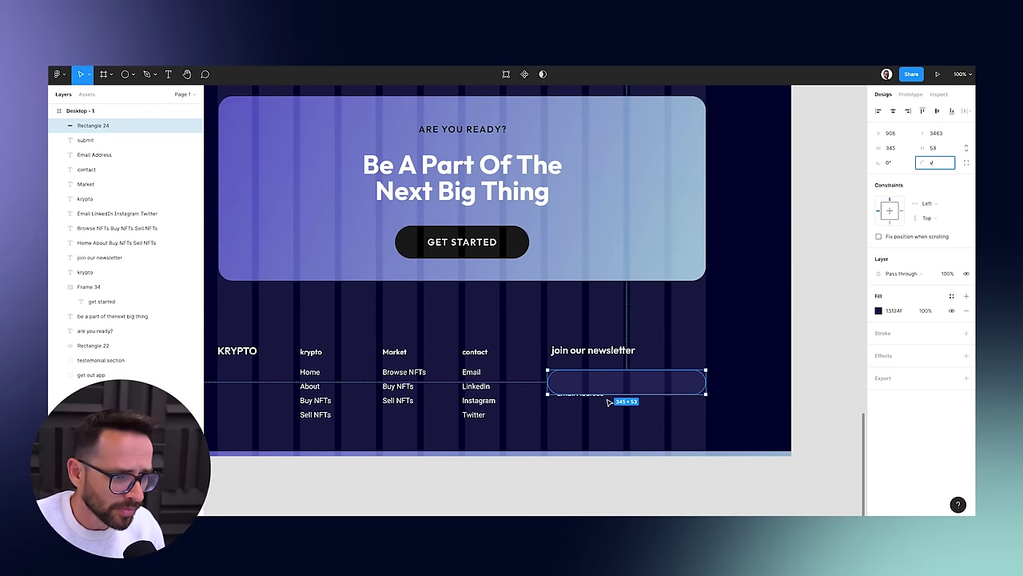
key("ctrl+bracketleft")
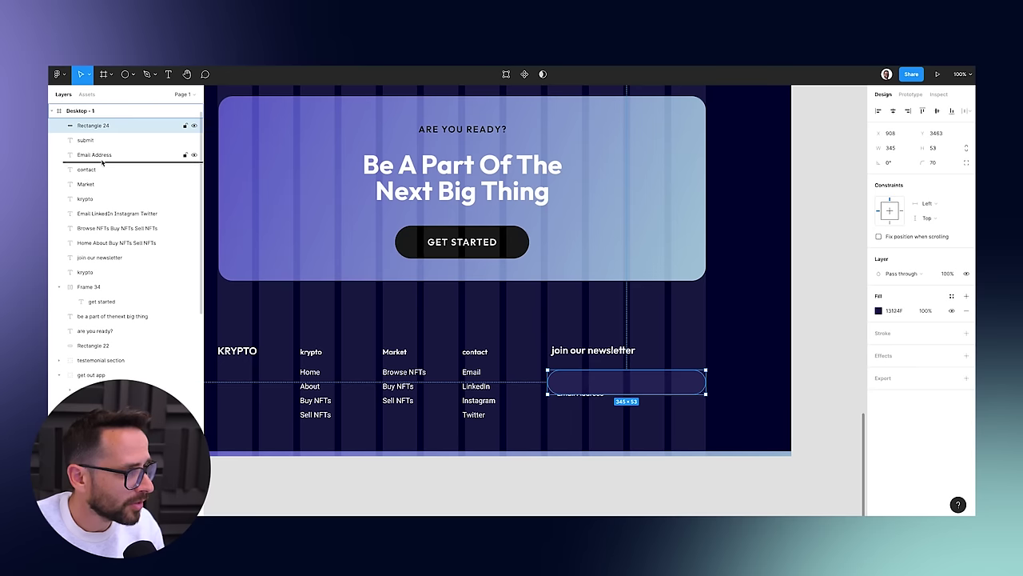
key("ctrl+bracketleft")
Nudge Email Address left, lower its opacity to 80%, and delete the submit text.
left_click(582, 389)
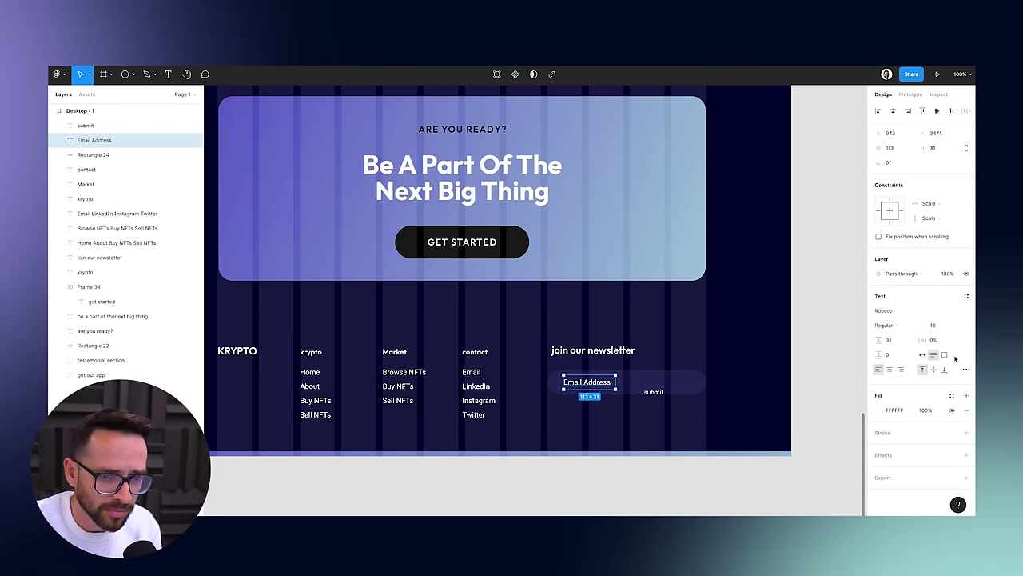
left_click_drag(588, 384, 578, 385)
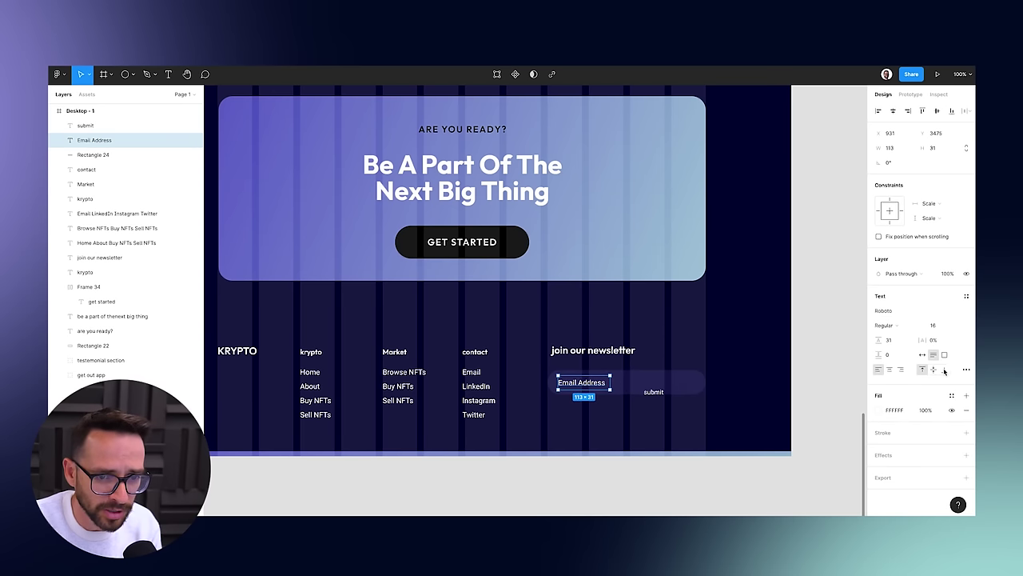
left_click(947, 273)
type("80")
key("Return")
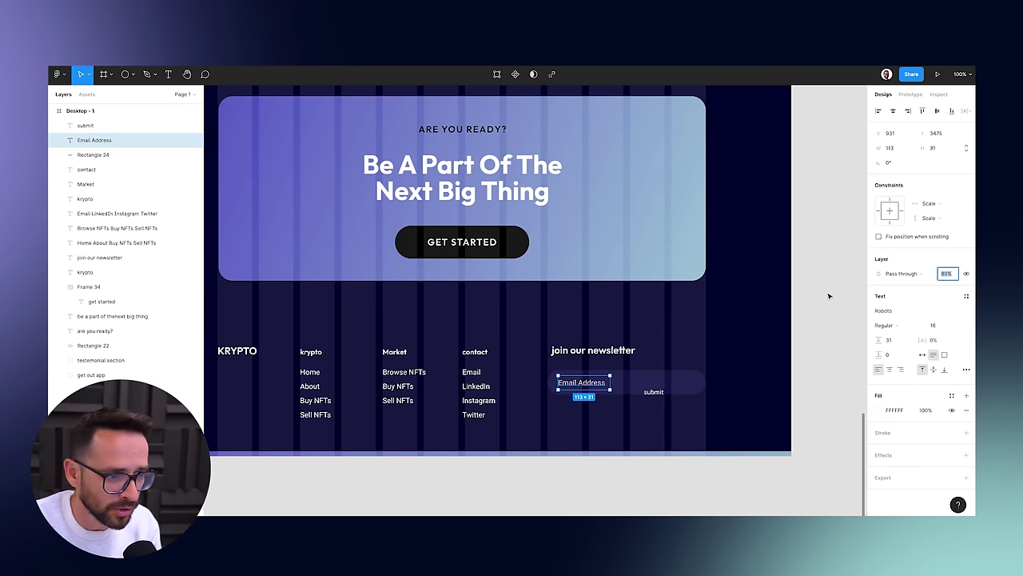
left_click(657, 392)
left_click_drag(660, 391, 663, 382)
key("Delete")
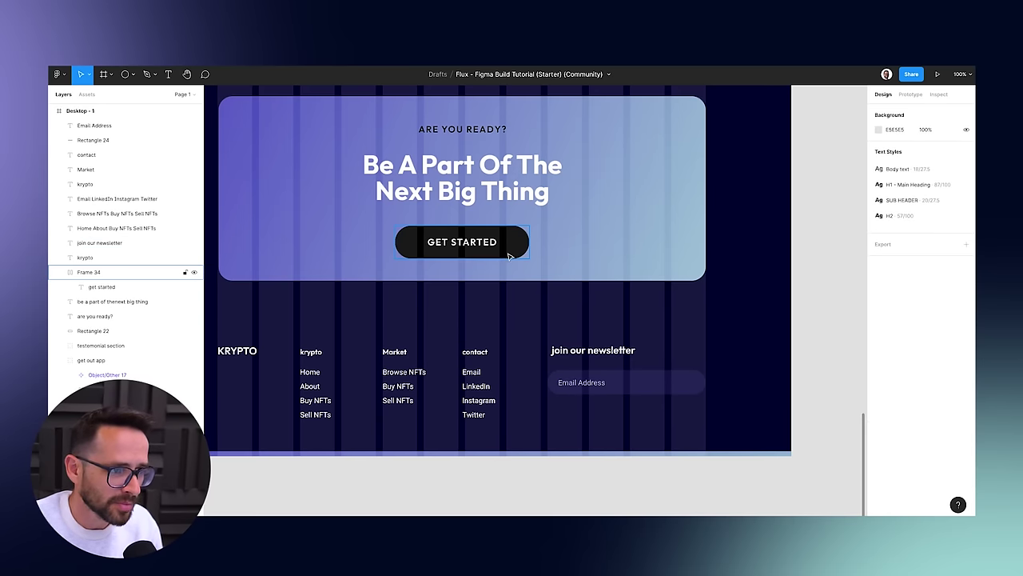
scroll(509, 256, "up", 10)
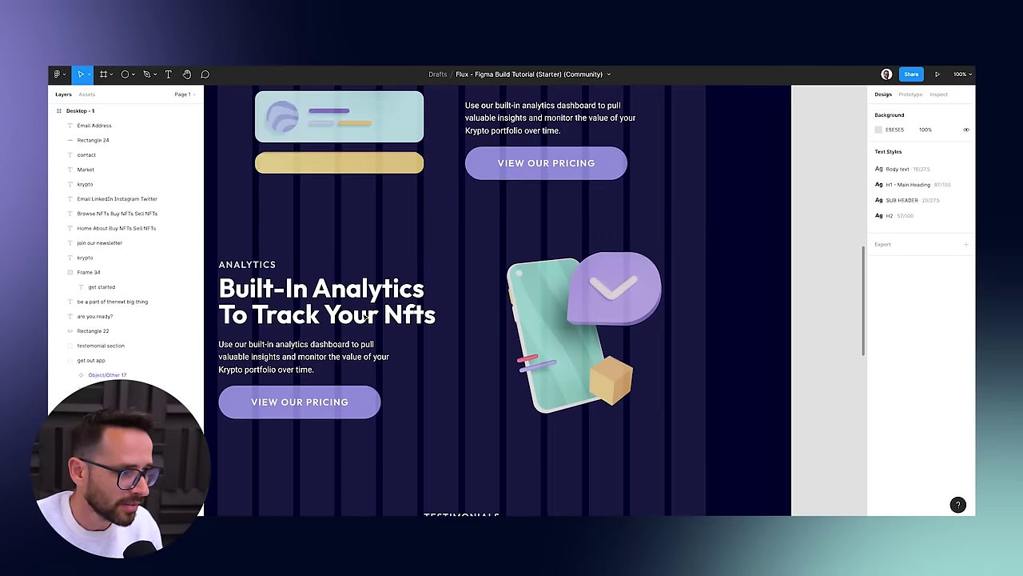
Paste a copy of the VIEW OUR PRICING button into the newsletter field.
double_click(324, 413)
scroll(574, 436, "down", 15)
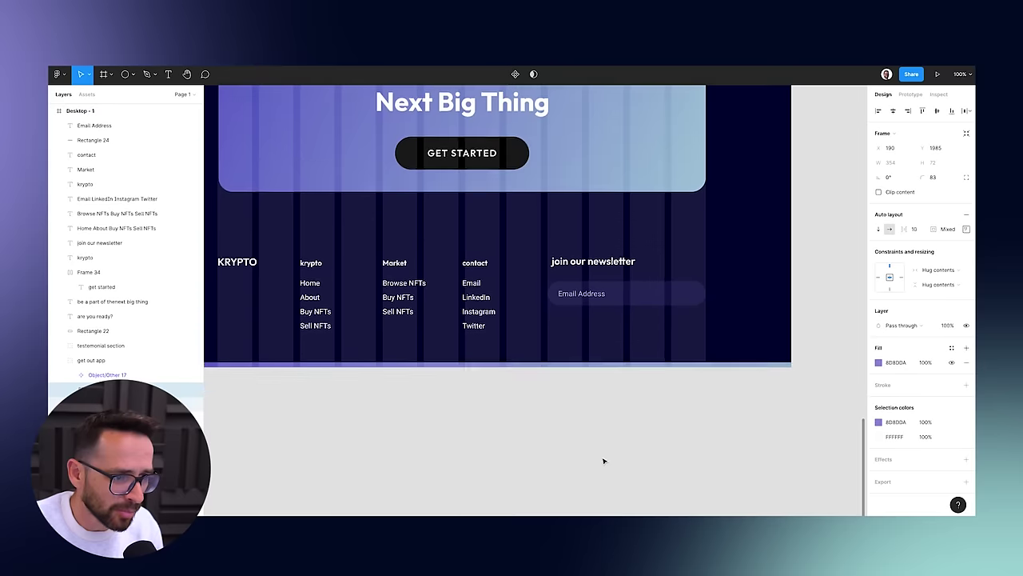
left_click(629, 343)
key("ctrl+v")
left_click_drag(605, 329, 613, 227)
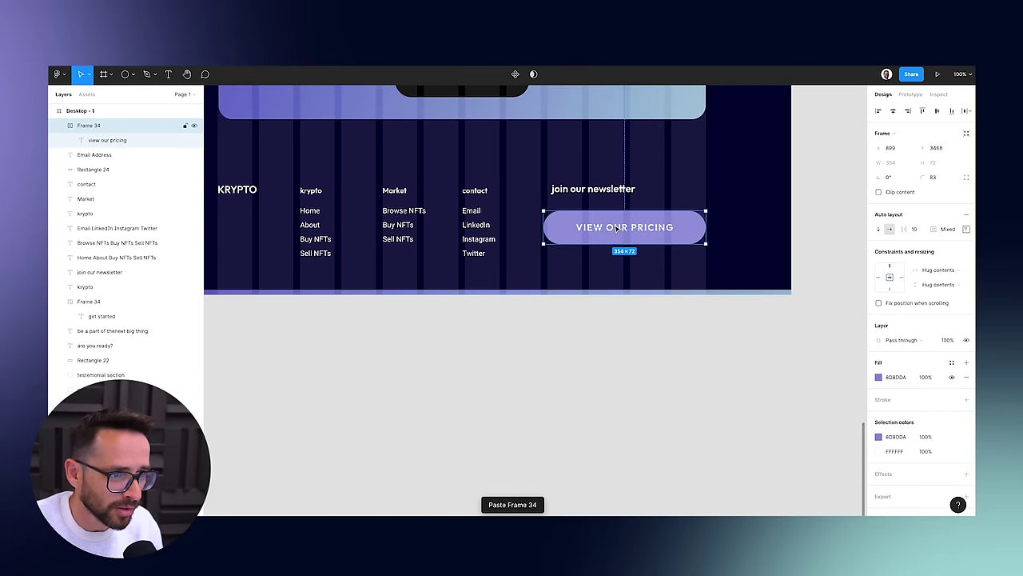
Relabel the copied button as SUBMIT.
double_click(614, 227)
double_click(617, 227)
type("submits")
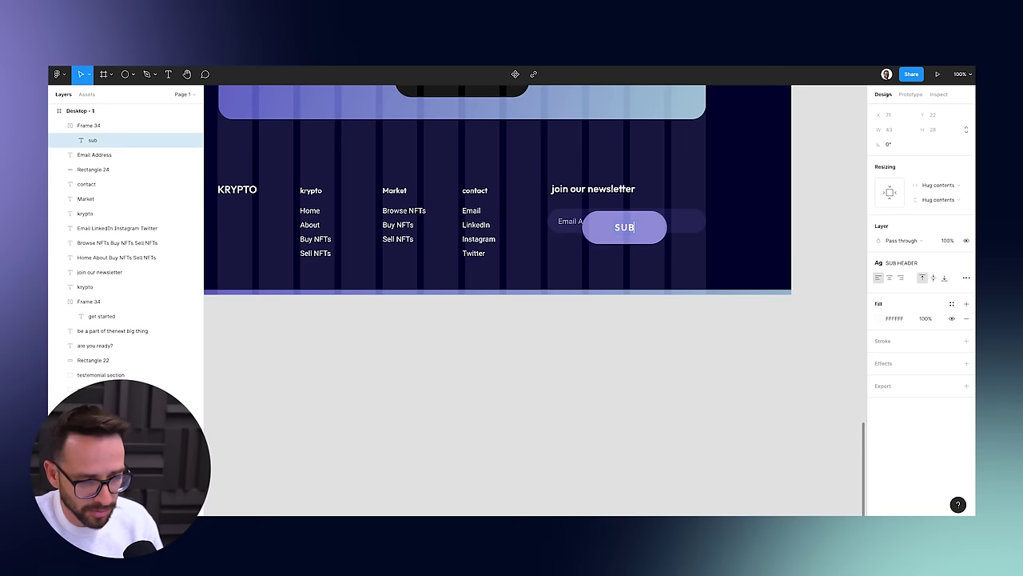
key("Escape")
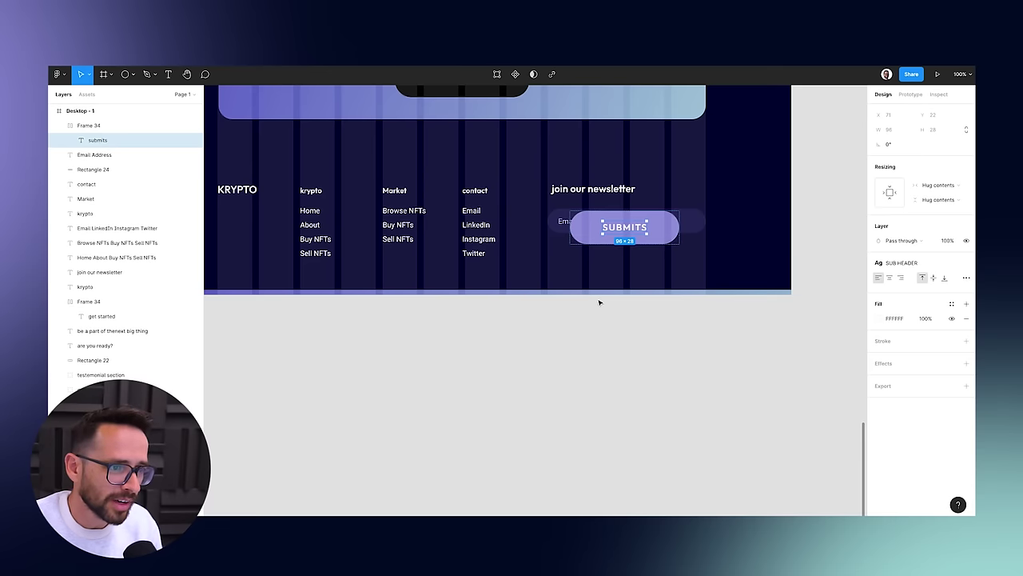
double_click(632, 229)
left_click(645, 228)
key("BackSpace")
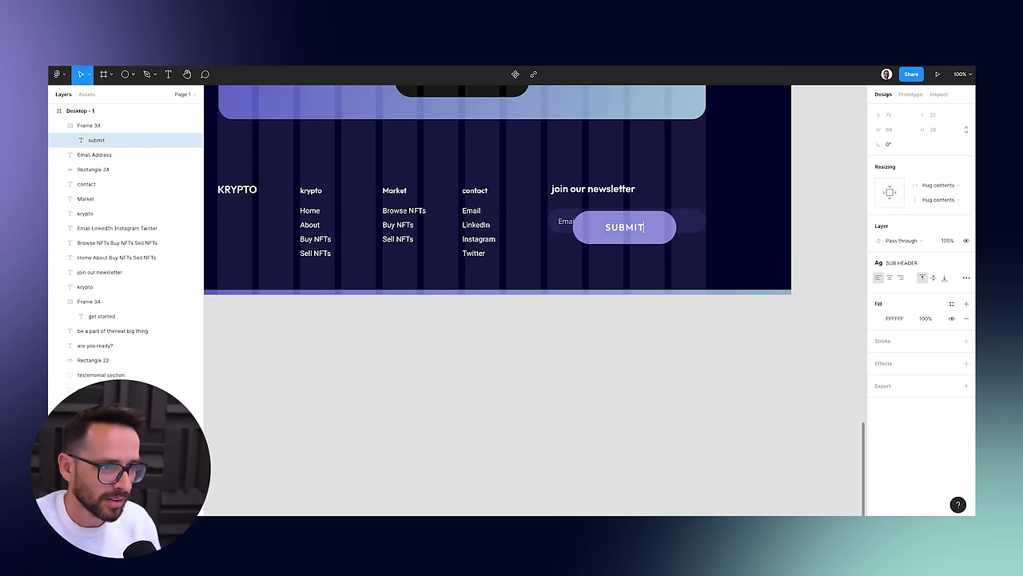
key("Escape")
Shorten the button frame from 72 to 43 px tall.
scroll(637, 290, "up", 2)
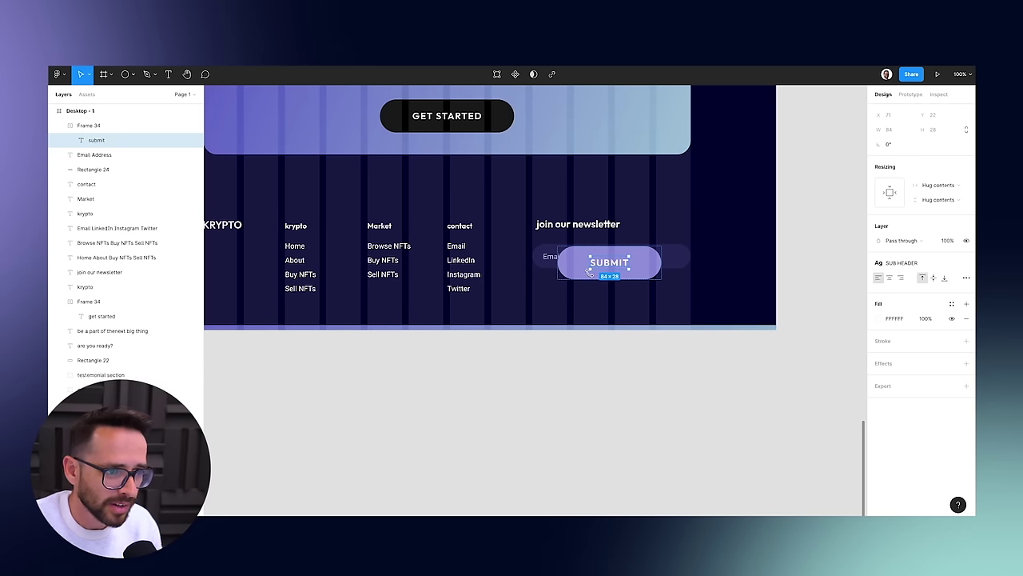
left_click(88, 130)
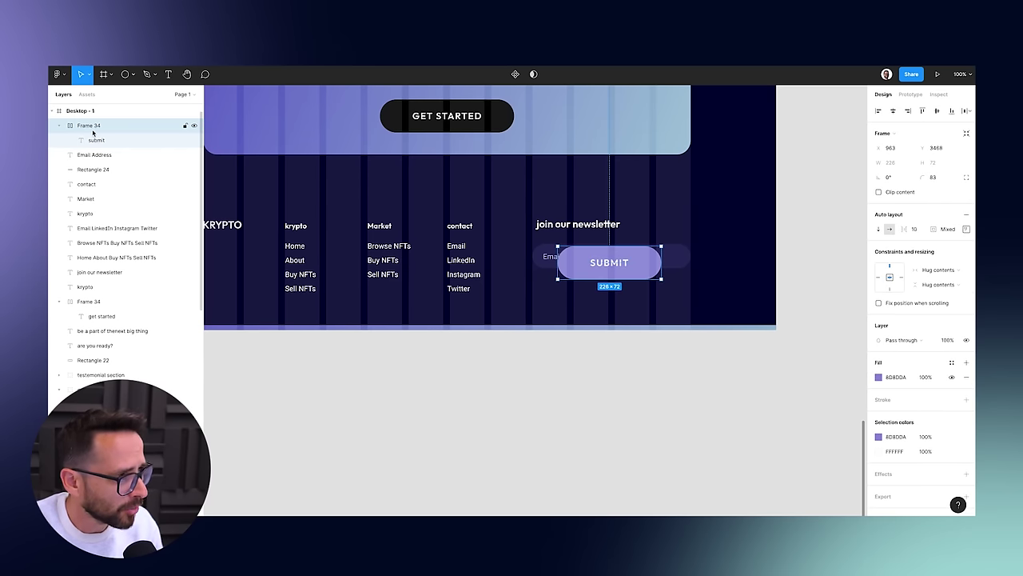
key("ctrl+shift+g")
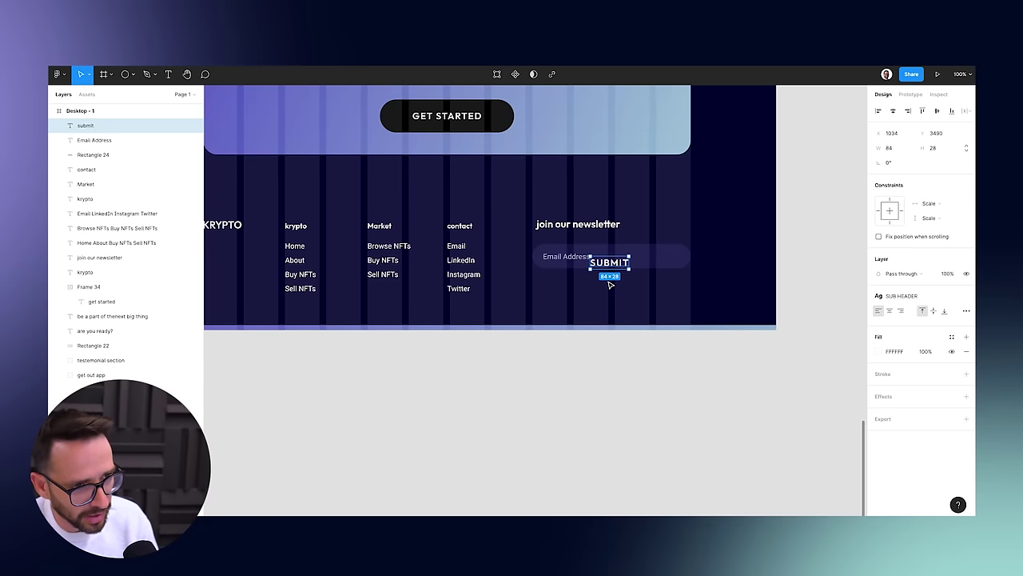
key("ctrl+z")
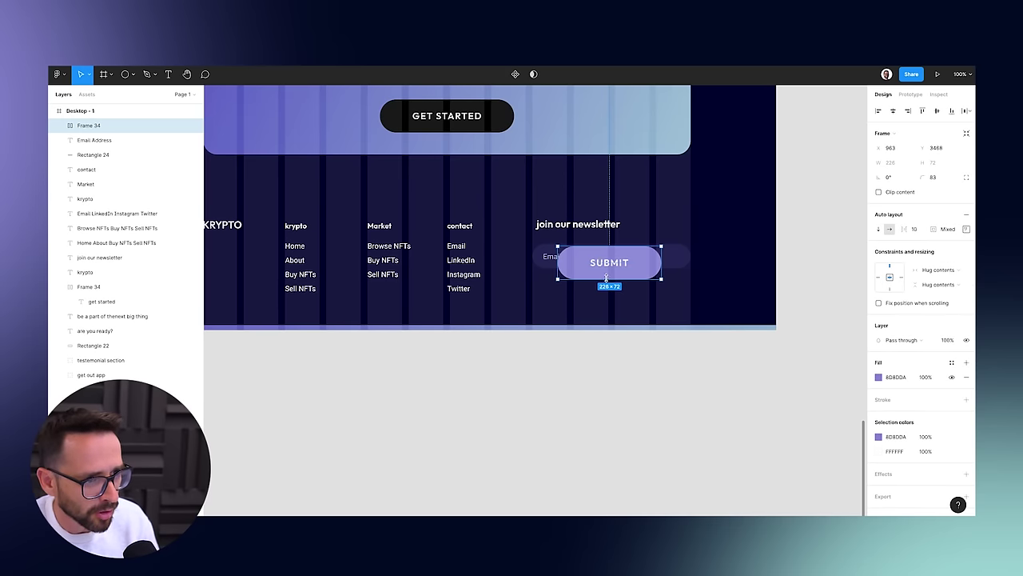
left_click_drag(607, 276, 609, 267)
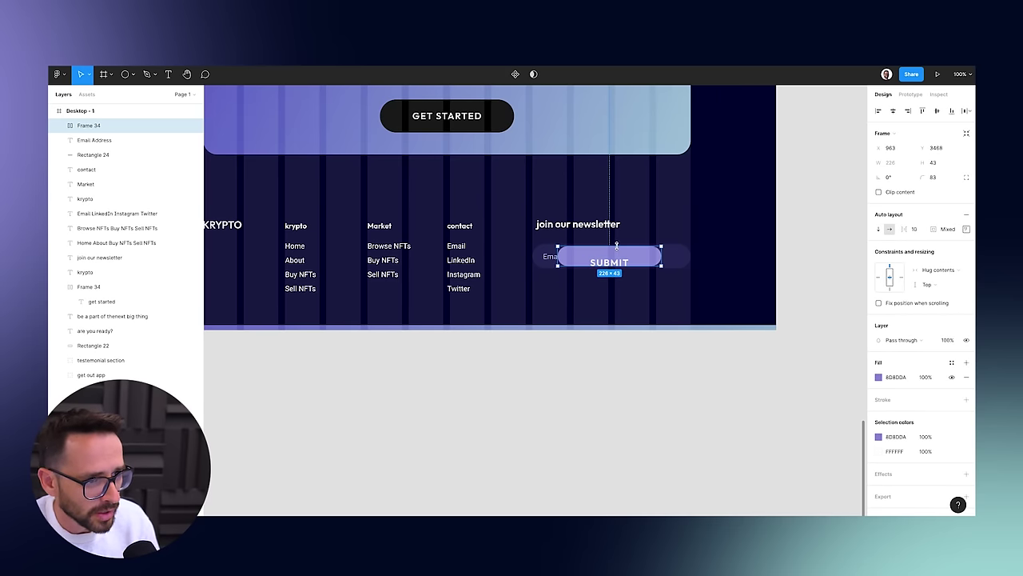
Centre the label vertically in the auto layout and narrow the button to 124 px wide.
left_click(965, 229)
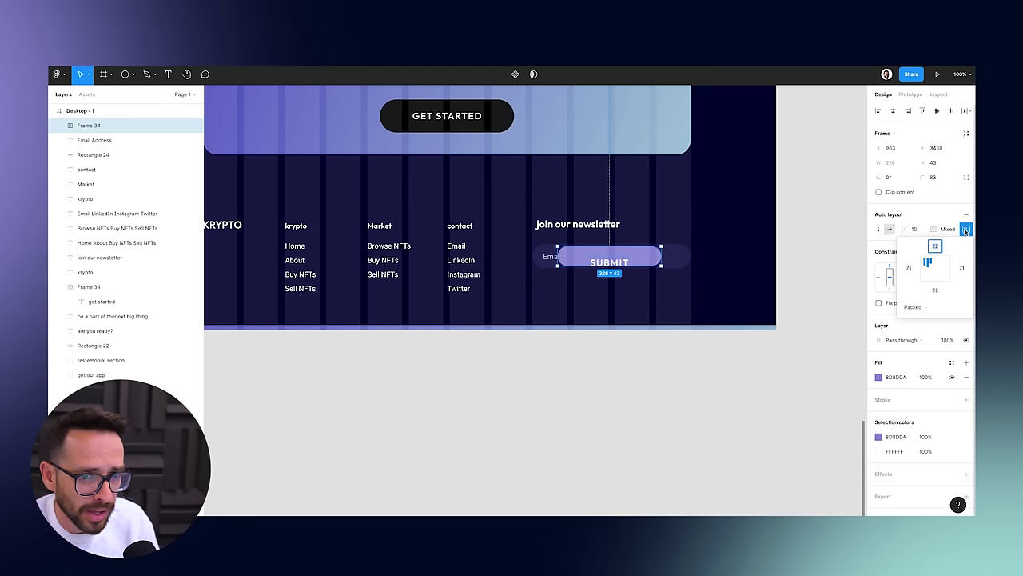
left_click(936, 267)
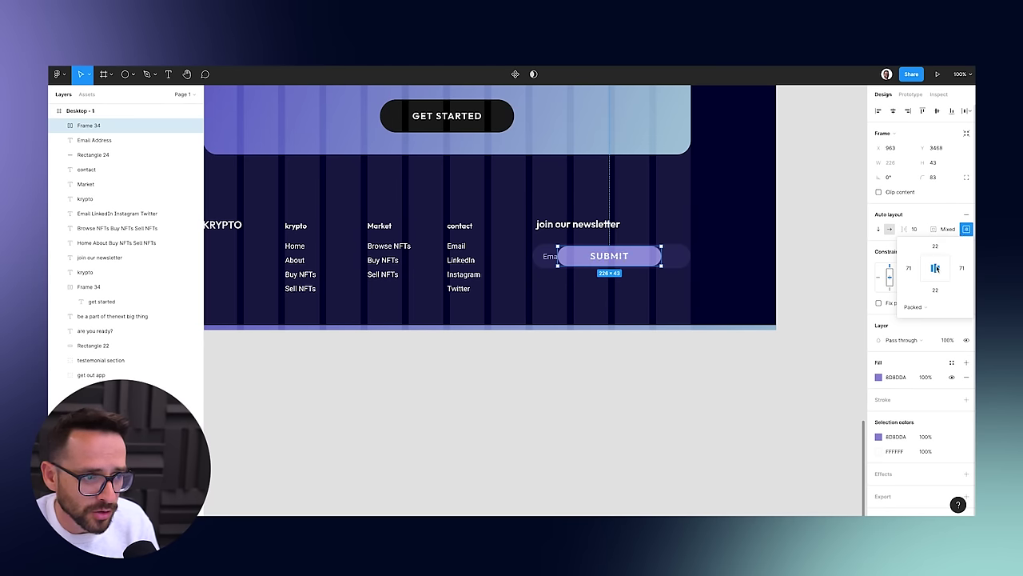
left_click(967, 229)
left_click_drag(557, 255, 603, 255)
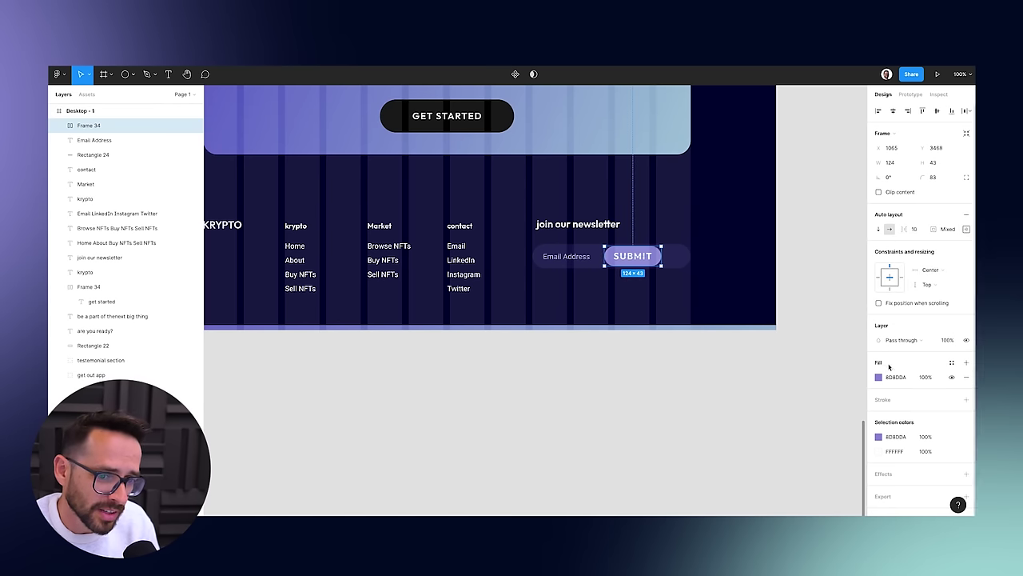
Detach the SUB HEADER text style and reduce the SUBMIT label to 14 px.
double_click(636, 258)
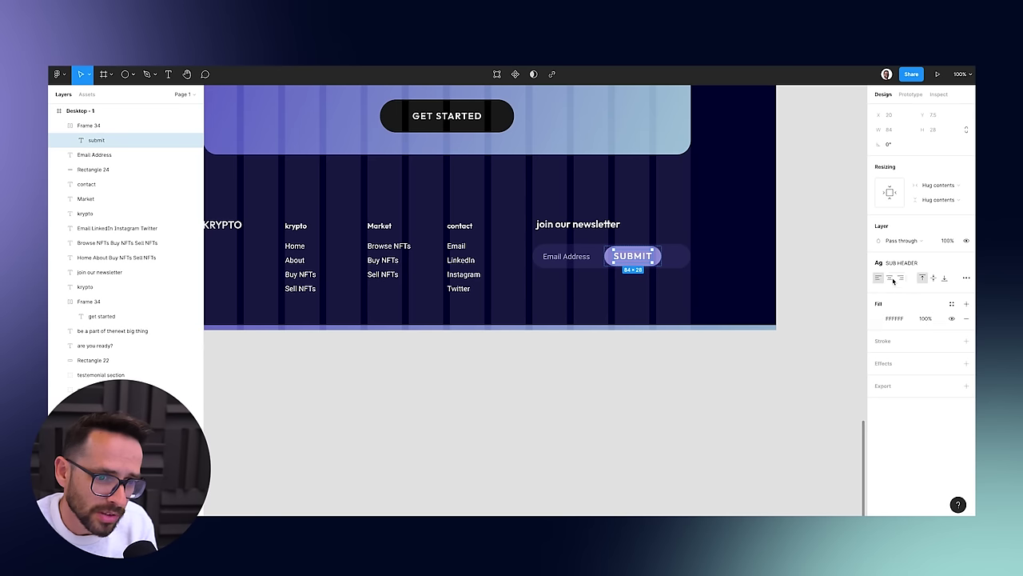
left_click(966, 263)
left_click(936, 292)
key("Down")
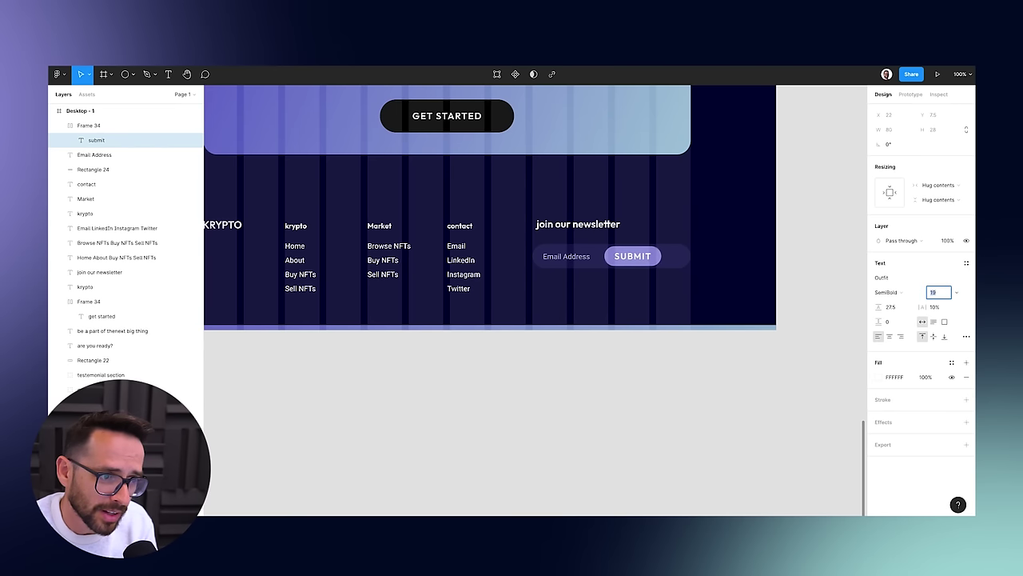
Move the SUBMIT button to the right end of the email field.
left_click(651, 347)
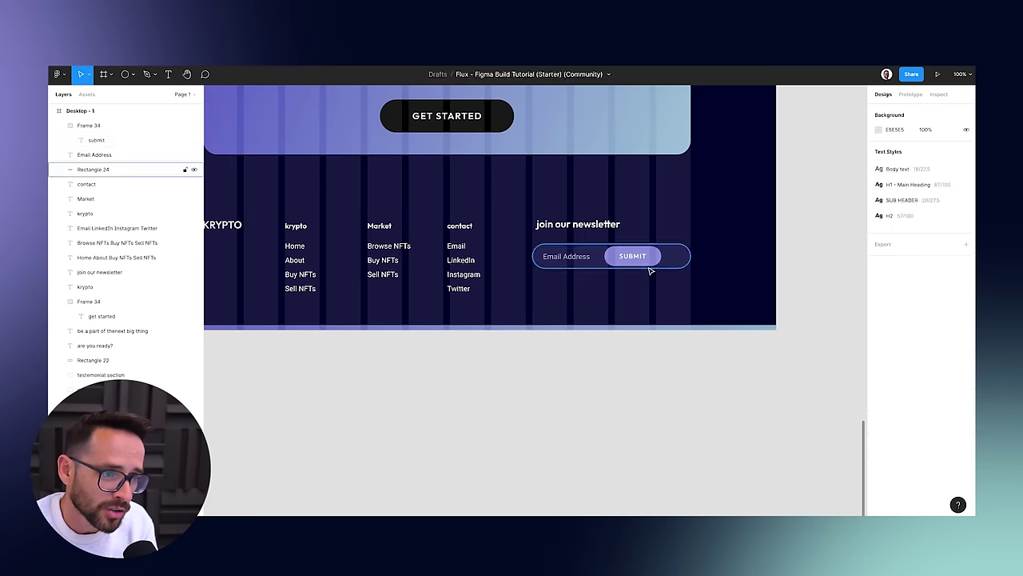
left_click(650, 260)
left_click_drag(650, 261, 675, 261)
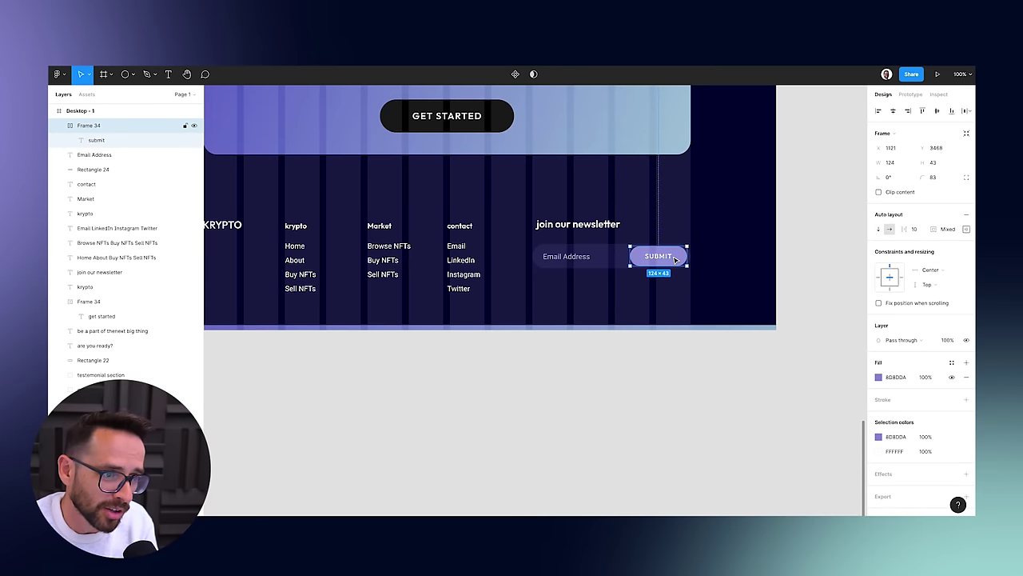
left_click(664, 299)
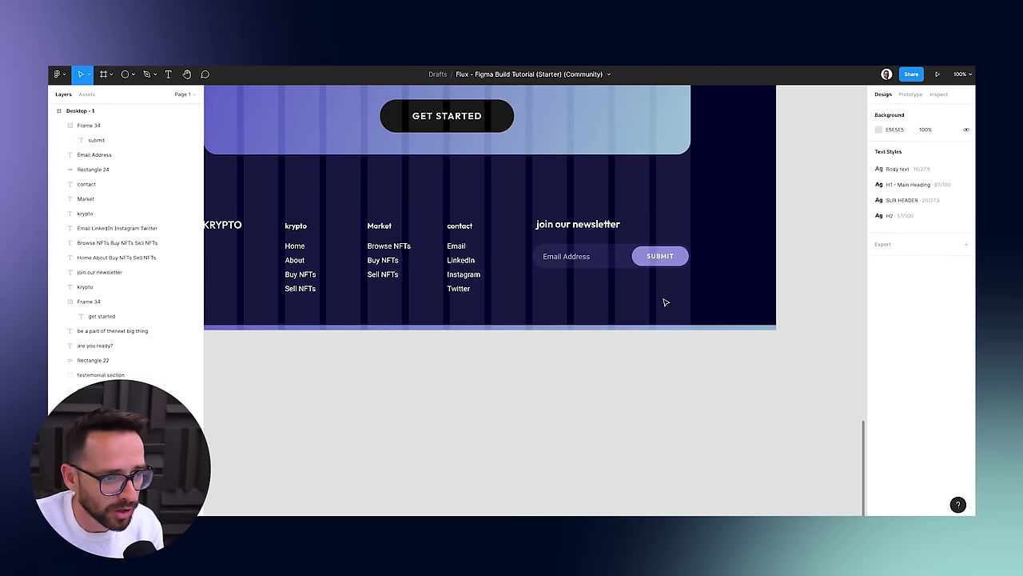
left_click(679, 258)
mouse_move(660, 267)
left_mouse_down()
mouse_move(657, 285)
mouse_move(660, 269)
left_mouse_up()
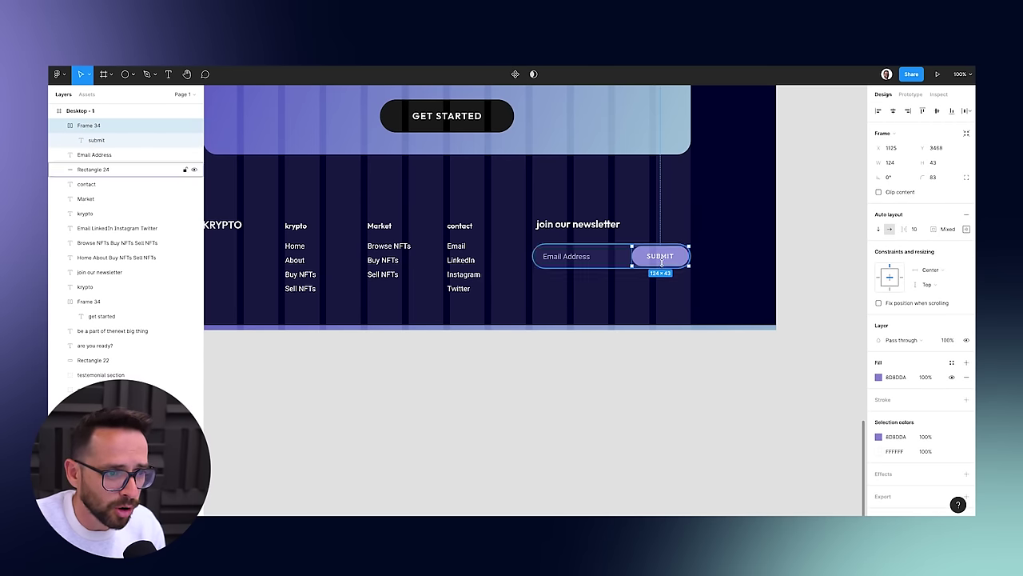
double_click(662, 258)
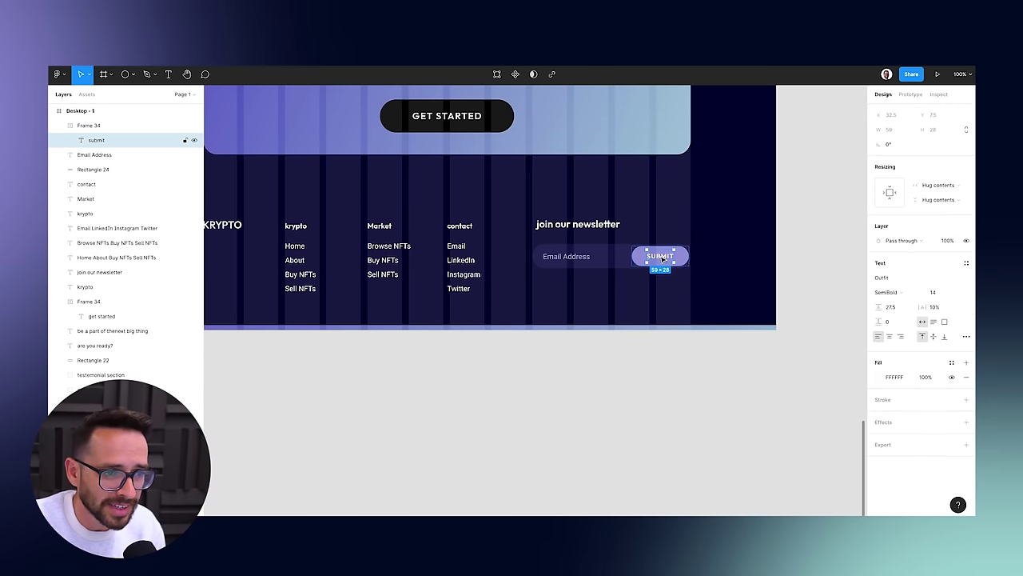
left_click(694, 356)
Centre the SUBMIT label within the button via the auto layout alignment.
left_click(678, 264)
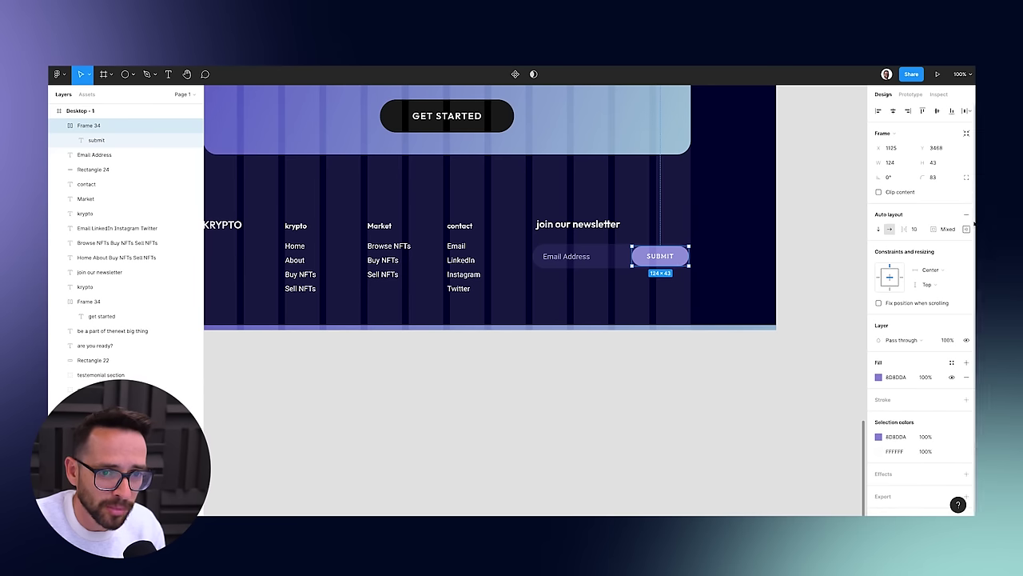
left_click(967, 229)
left_click(927, 262)
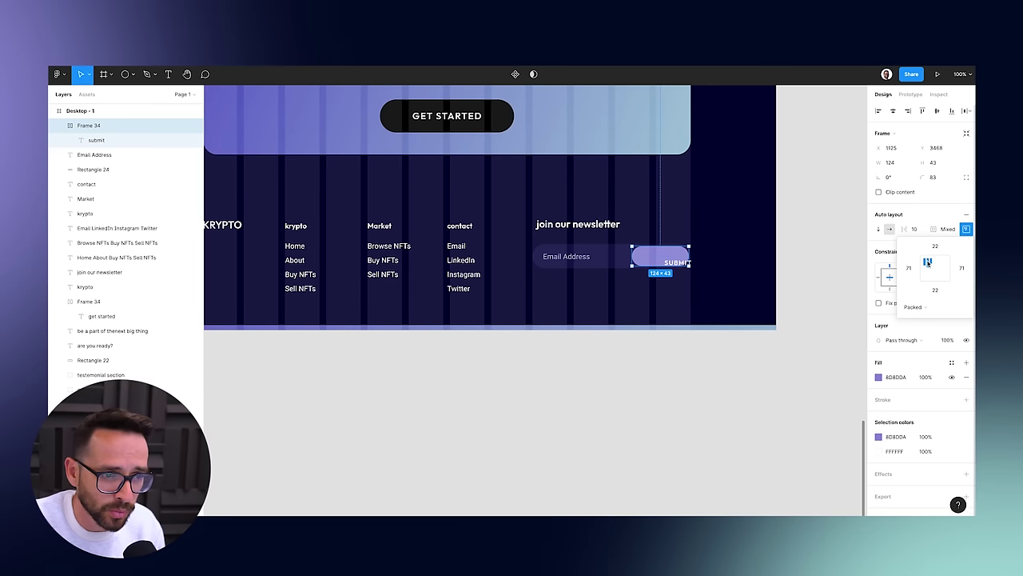
left_click(937, 275)
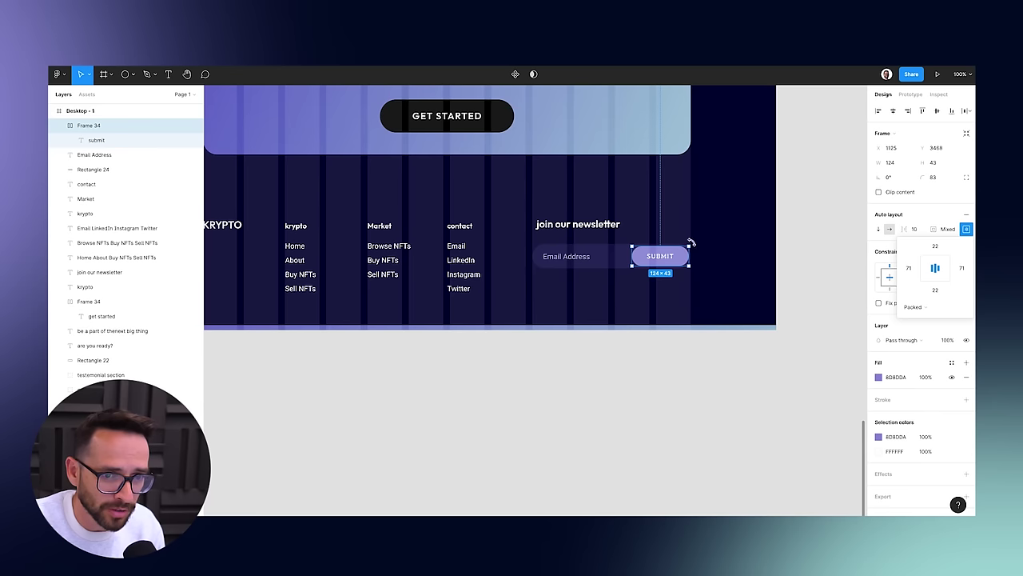
left_click(836, 216)
left_click(967, 230)
left_click(671, 243)
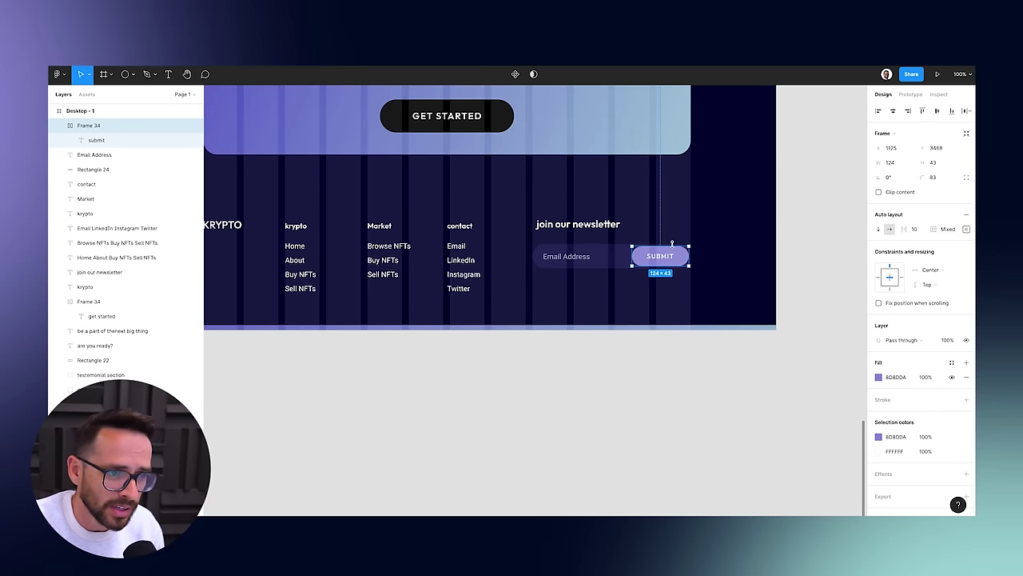
left_click(646, 331)
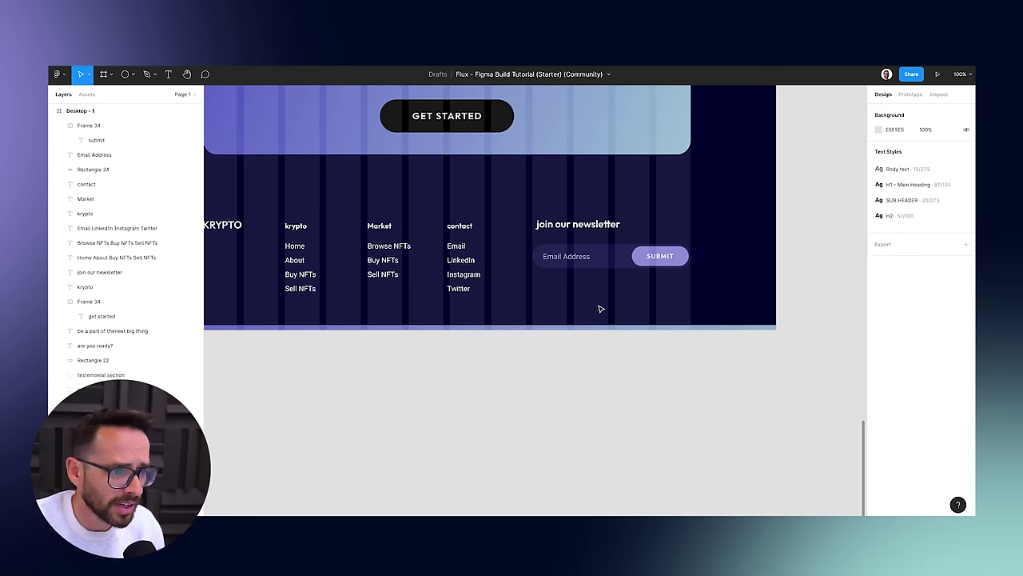
Turn off the 12-column layout grid on the Desktop - 1 frame, then deselect it and return to the footer.
scroll(507, 258, "down", 6)
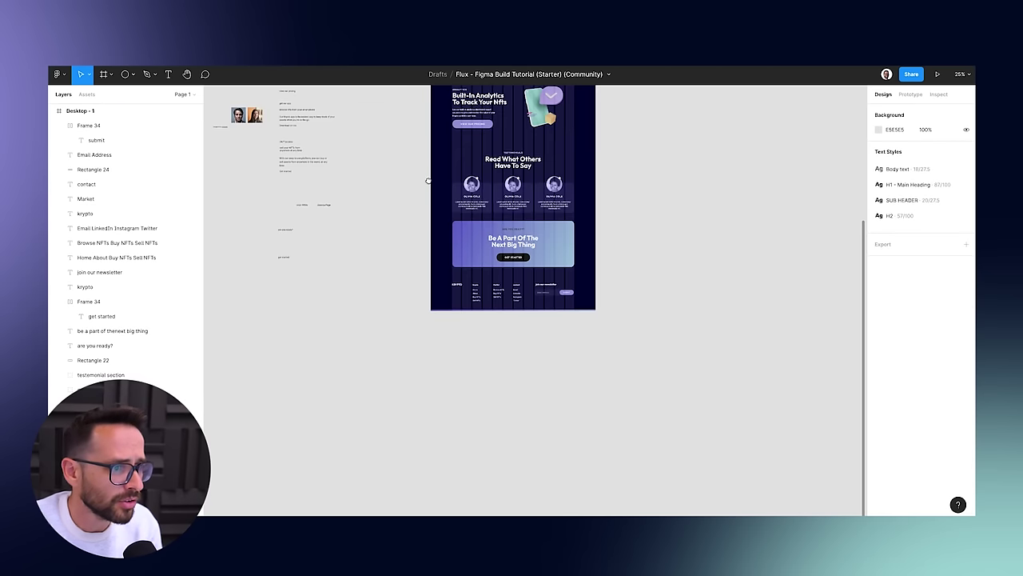
scroll(469, 186, "up", 3)
left_click(464, 192)
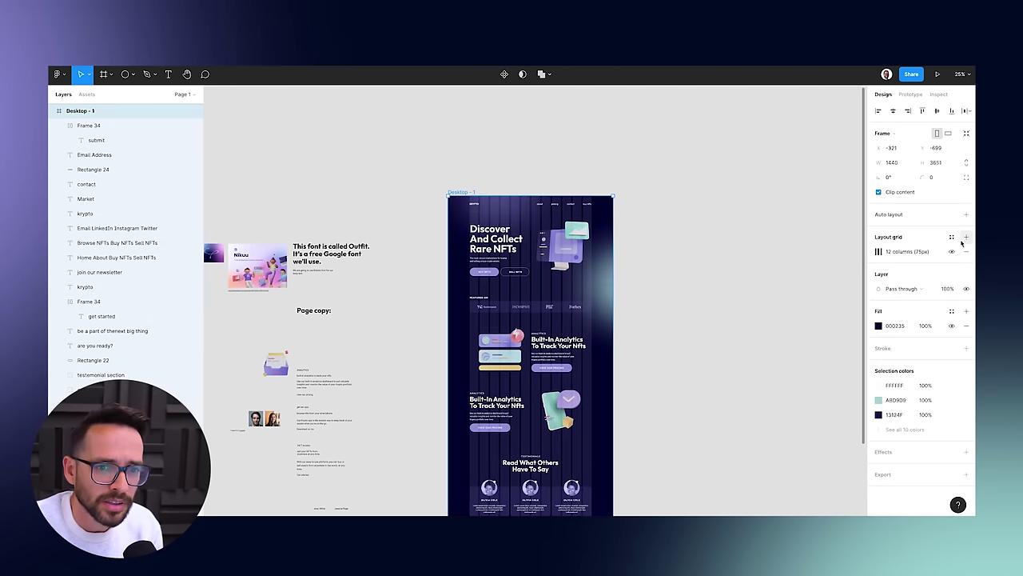
left_click(951, 252)
scroll(527, 336, "down", 8)
scroll(566, 208, "up", 5)
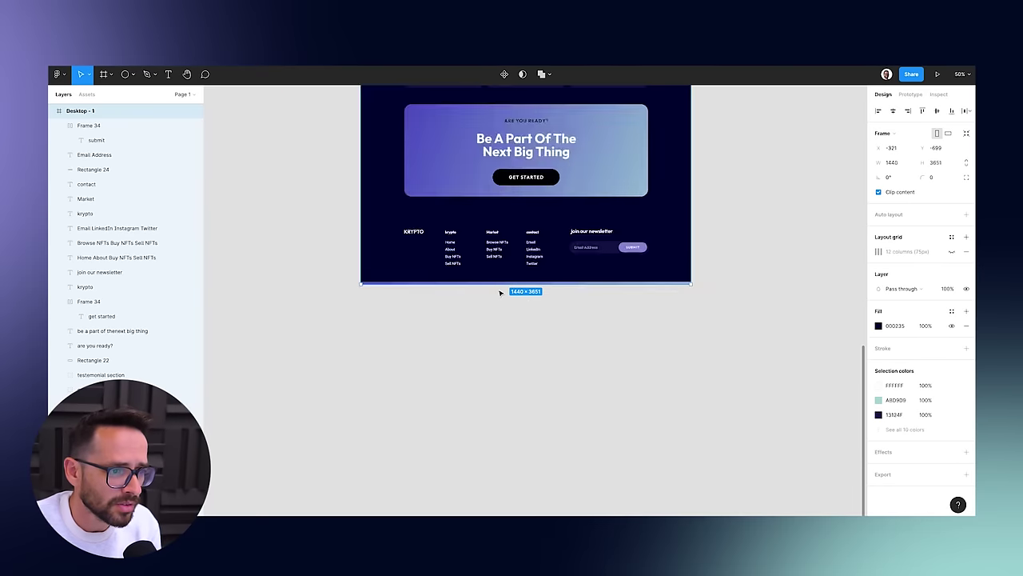
key("Escape")
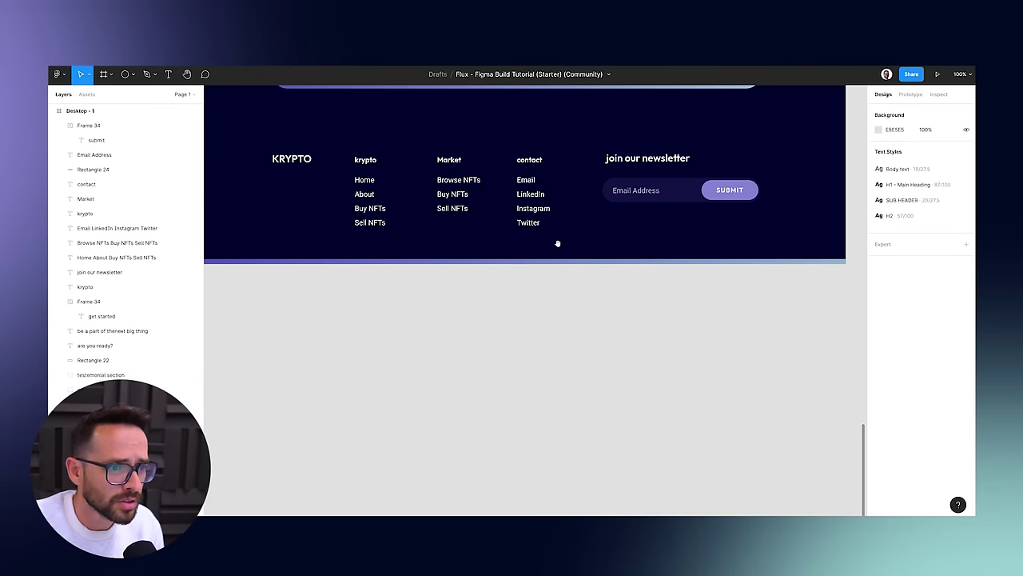
left_click_drag(557, 243, 527, 392)
scroll(530, 395, "down", 3)
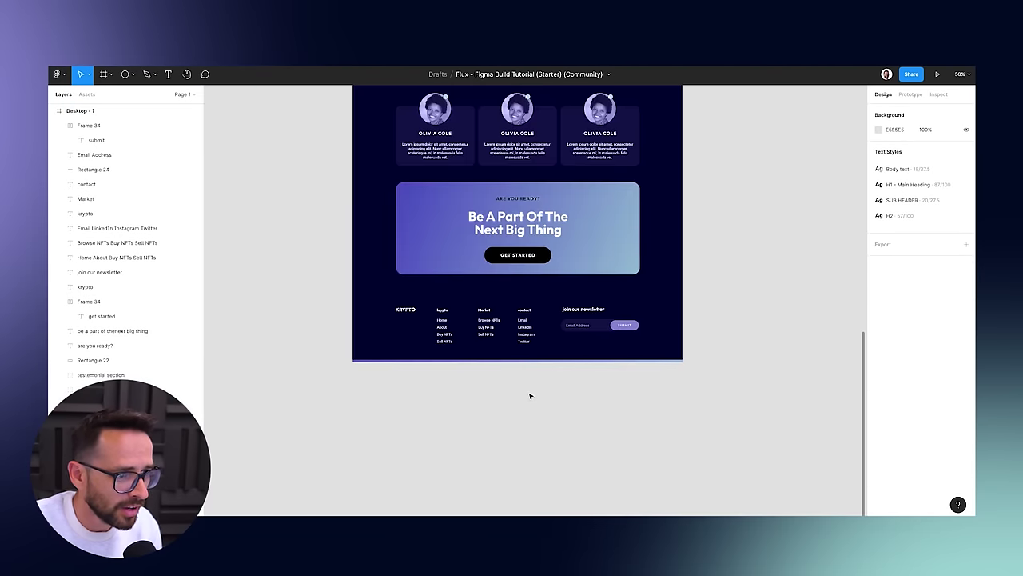